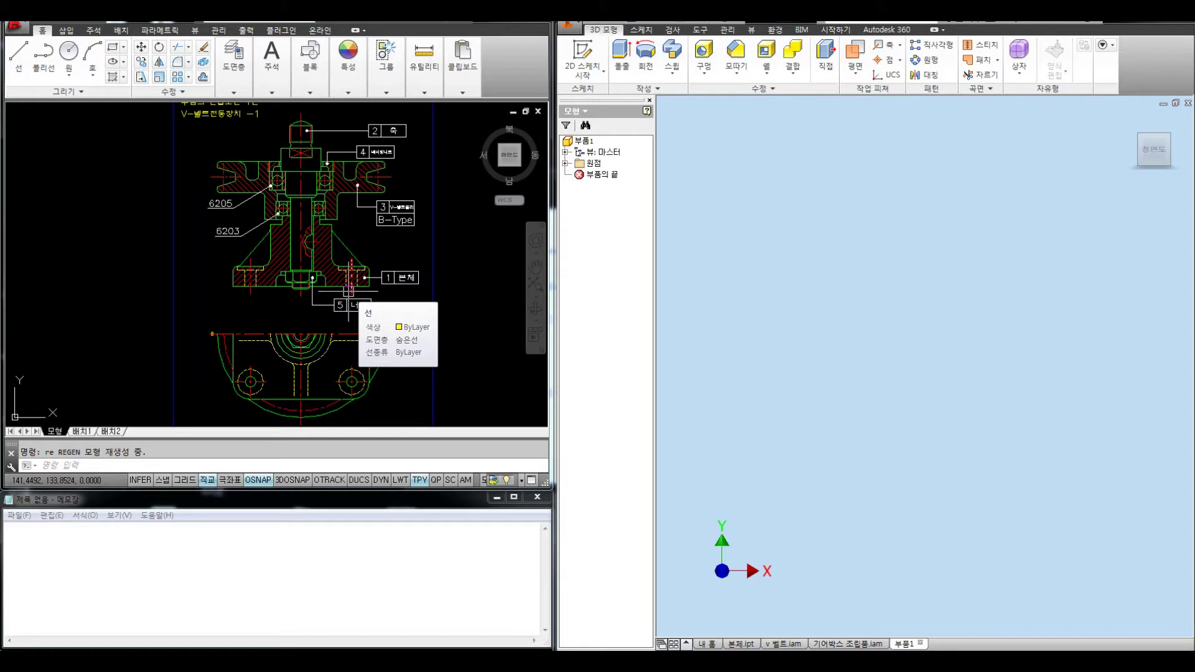
Step: Examine the shaft in the section view of the V-belt drive drawing and how it would look lying horizontally
{"action": "middle_click_drag", "start_coordinate": [318, 304], "coordinate": [328, 333]}
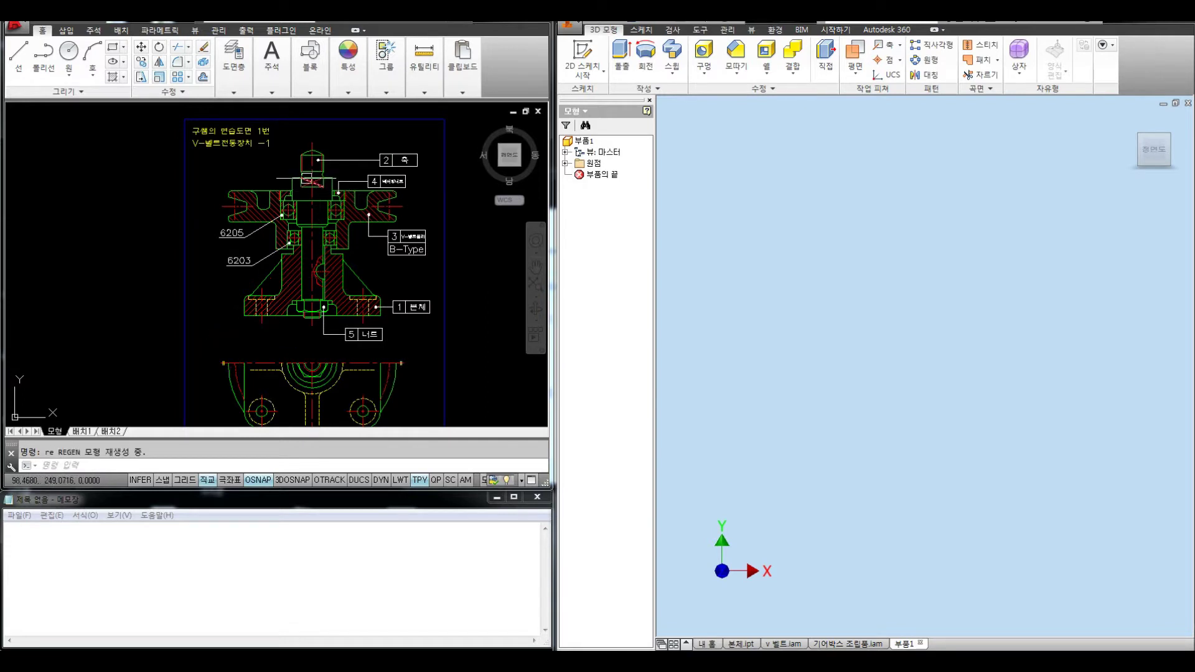
{"action": "middle_click_drag", "start_coordinate": [304, 185], "coordinate": [310, 198]}
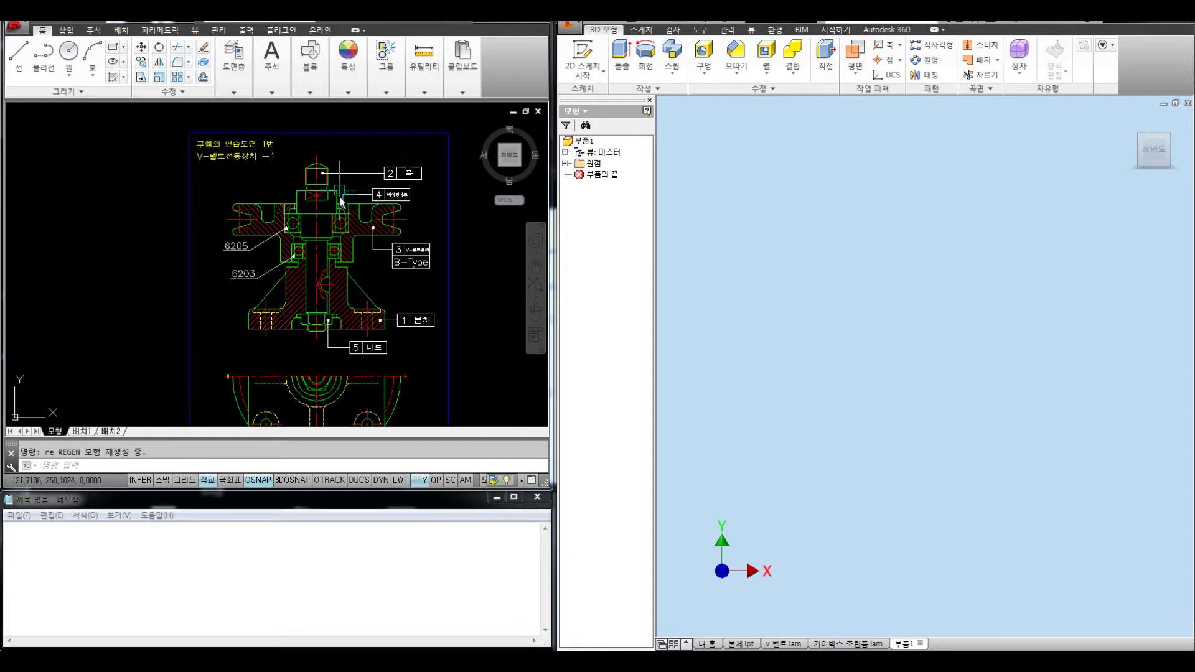
{"action": "key", "text": "ctrl+alt+d"}
{"action": "mouse_move", "coordinate": [320, 260]}
{"action": "left_mouse_down"}
{"action": "mouse_move", "coordinate": [293, 261]}
{"action": "mouse_move", "coordinate": [367, 352]}
{"action": "mouse_move", "coordinate": [330, 255]}
{"action": "mouse_move", "coordinate": [339, 252]}
{"action": "left_mouse_up"}
{"action": "key", "text": "ctrl+alt+d"}
{"action": "key", "text": "ctrl+alt+d"}
{"action": "mouse_move", "coordinate": [330, 147]}
{"action": "left_mouse_down"}
{"action": "mouse_move", "coordinate": [280, 237]}
{"action": "mouse_move", "coordinate": [349, 270]}
{"action": "mouse_move", "coordinate": [339, 184]}
{"action": "left_mouse_up"}
{"action": "mouse_move", "coordinate": [890, 141]}
{"action": "left_mouse_down"}
{"action": "mouse_move", "coordinate": [888, 547]}
{"action": "mouse_move", "coordinate": [997, 222]}
{"action": "mouse_move", "coordinate": [880, 146]}
{"action": "left_mouse_up"}
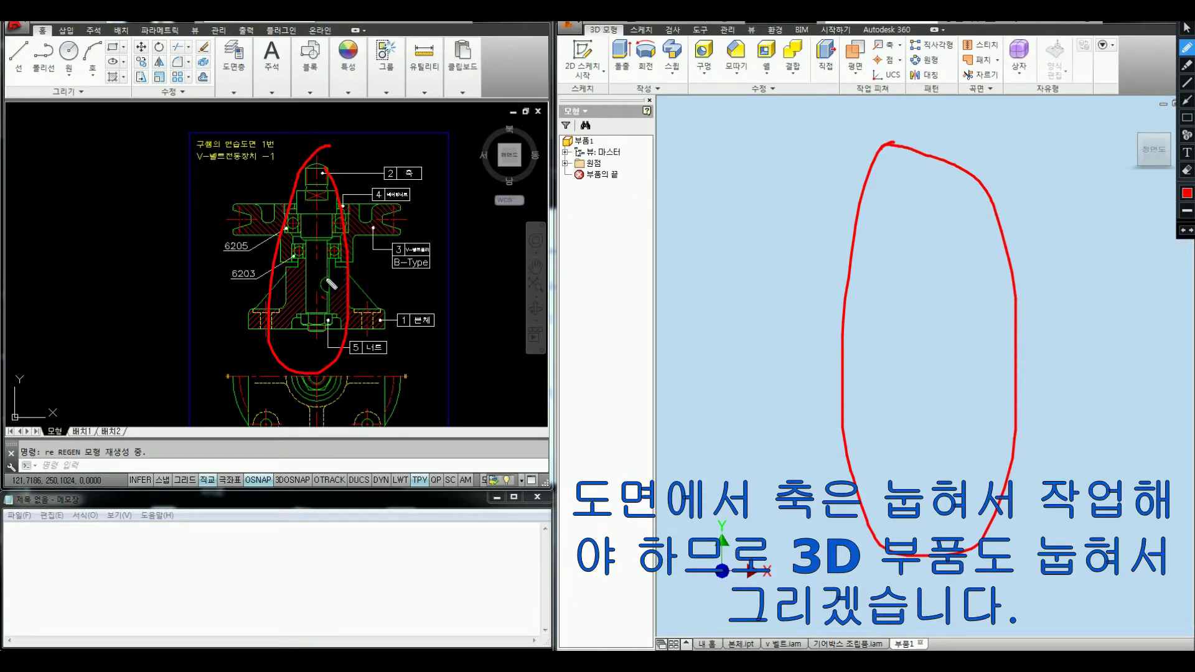
{"action": "mouse_move", "coordinate": [194, 443]}
{"action": "left_mouse_down"}
{"action": "mouse_move", "coordinate": [194, 518]}
{"action": "mouse_move", "coordinate": [290, 407]}
{"action": "mouse_move", "coordinate": [392, 402]}
{"action": "mouse_move", "coordinate": [563, 433]}
{"action": "mouse_move", "coordinate": [719, 438]}
{"action": "left_mouse_up"}
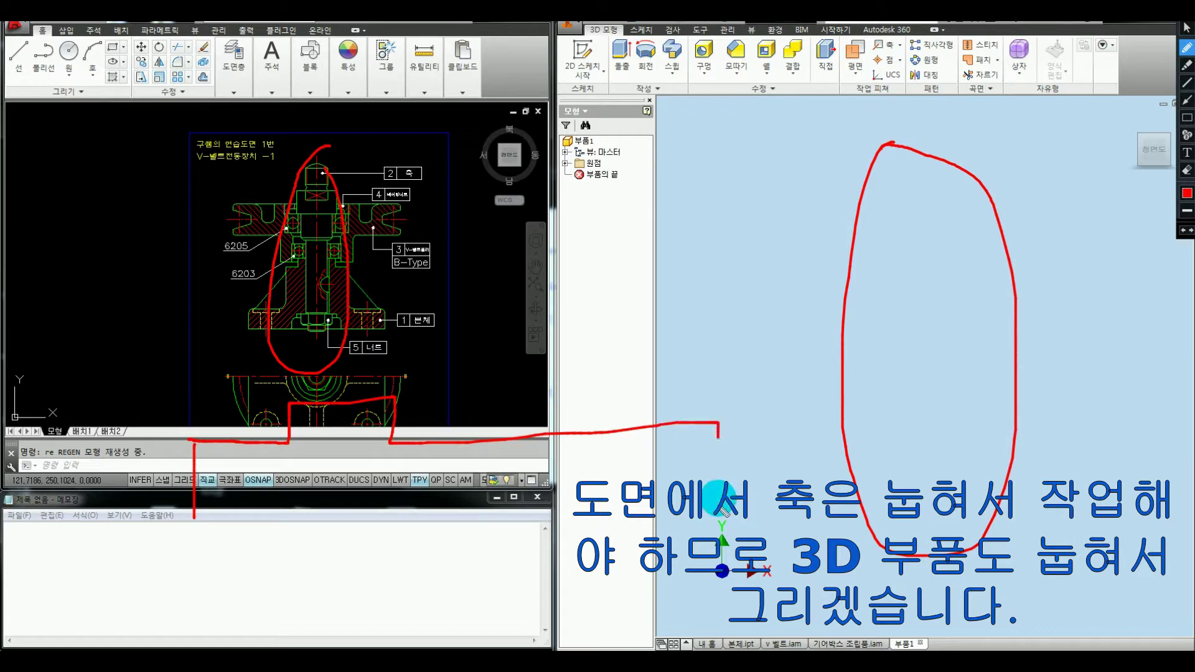
{"action": "mouse_move", "coordinate": [721, 498]}
{"action": "left_mouse_down"}
{"action": "mouse_move", "coordinate": [394, 506]}
{"action": "mouse_move", "coordinate": [307, 585]}
{"action": "mouse_move", "coordinate": [268, 524]}
{"action": "mouse_move", "coordinate": [205, 512]}
{"action": "mouse_move", "coordinate": [221, 443]}
{"action": "left_mouse_up"}
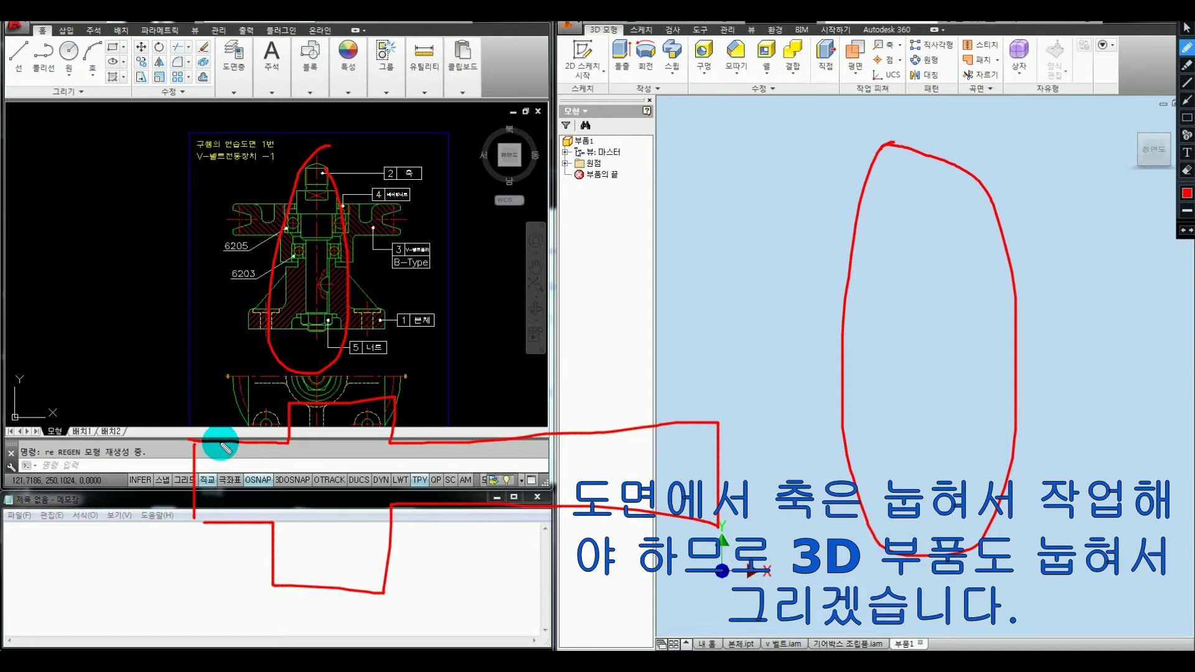
{"action": "mouse_move", "coordinate": [226, 447]}
{"action": "left_mouse_down"}
{"action": "mouse_move", "coordinate": [223, 427]}
{"action": "mouse_move", "coordinate": [166, 423]}
{"action": "mouse_move", "coordinate": [167, 529]}
{"action": "mouse_move", "coordinate": [192, 543]}
{"action": "mouse_move", "coordinate": [222, 528]}
{"action": "left_mouse_up"}
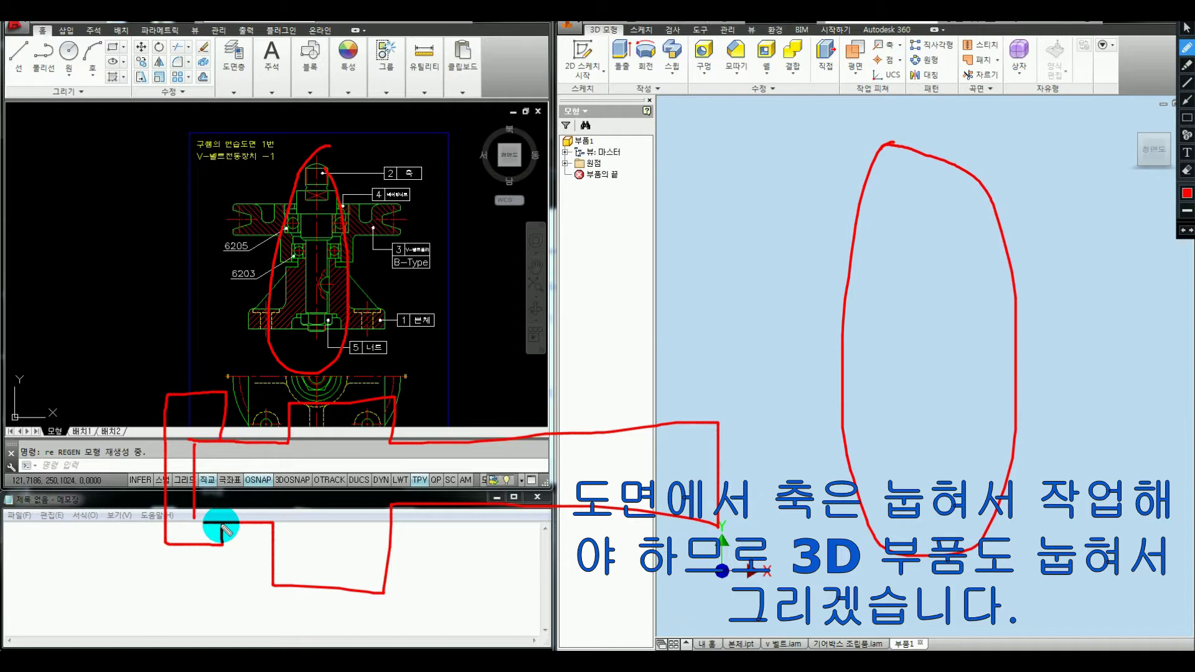
{"action": "mouse_move", "coordinate": [219, 423]}
{"action": "left_mouse_down"}
{"action": "mouse_move", "coordinate": [208, 440]}
{"action": "mouse_move", "coordinate": [175, 439]}
{"action": "mouse_move", "coordinate": [185, 536]}
{"action": "mouse_move", "coordinate": [198, 538]}
{"action": "left_mouse_up"}
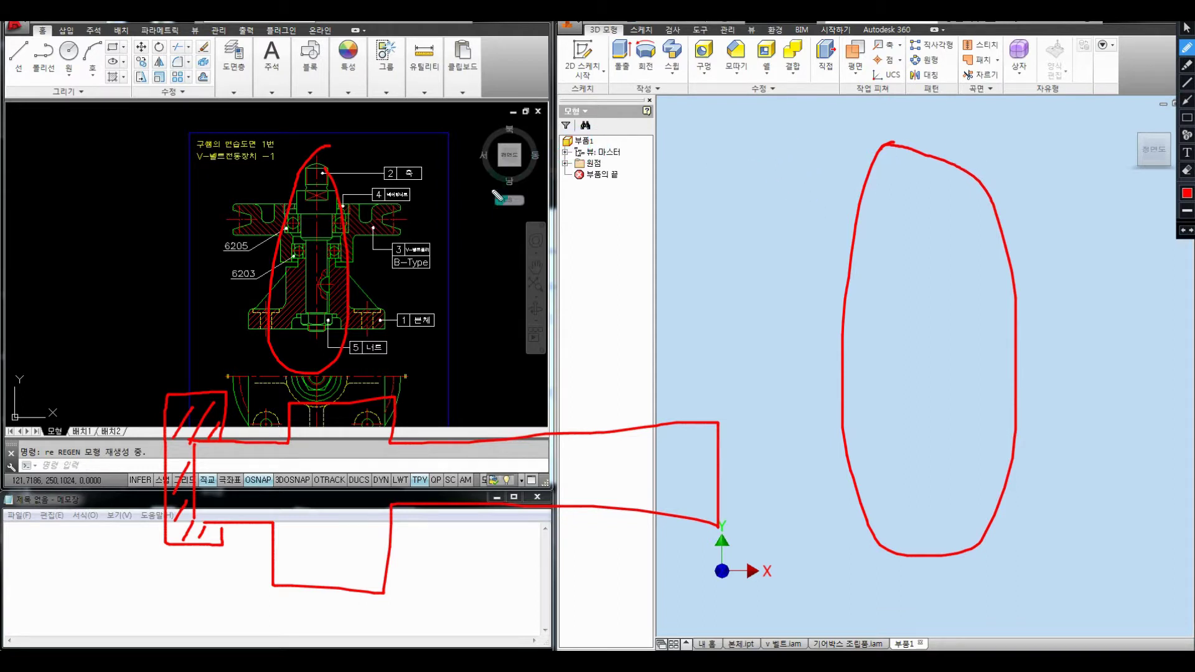
{"action": "key", "text": "Escape"}
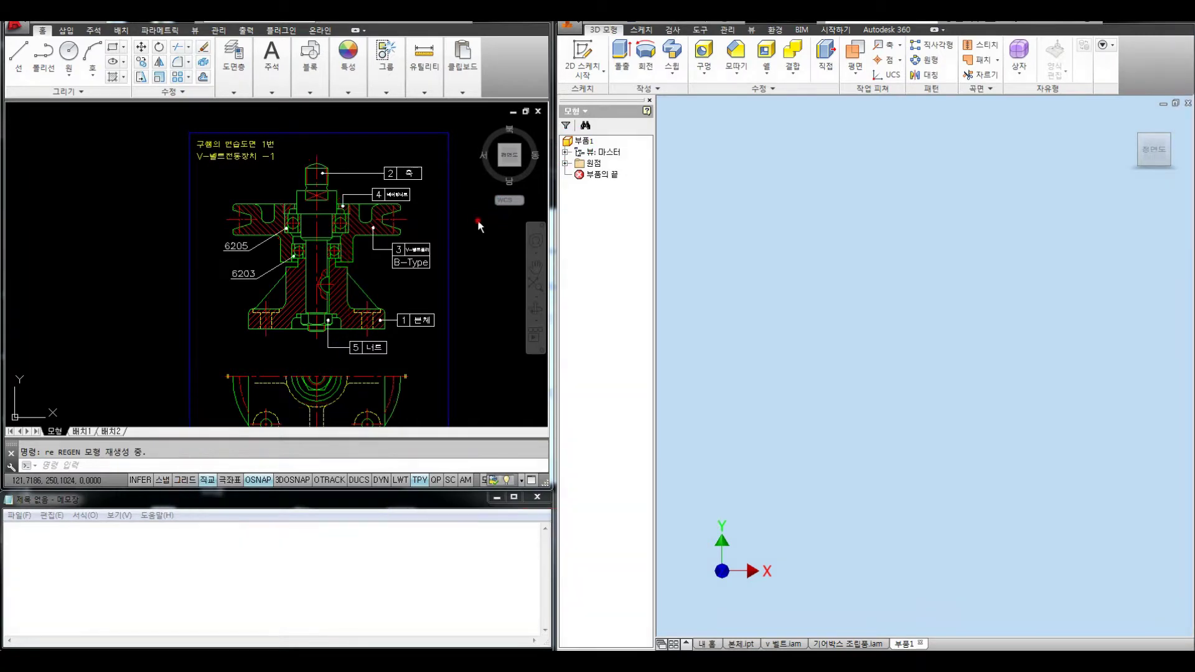
Step: Rotate the drawing view a quarter turn so the shaft lies horizontally, frame the V-belt drive sheet and regenerate the display
{"action": "left_click", "coordinate": [527, 126]}
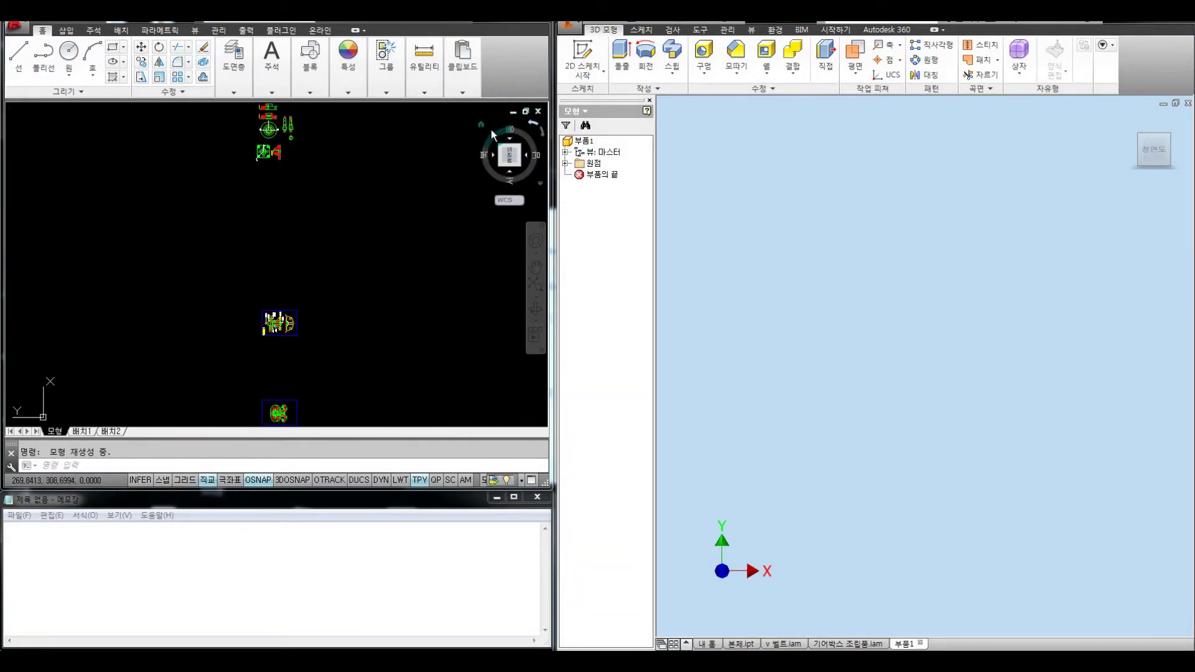
{"action": "scroll", "coordinate": [260, 333], "scroll_direction": "up", "scroll_amount": 6}
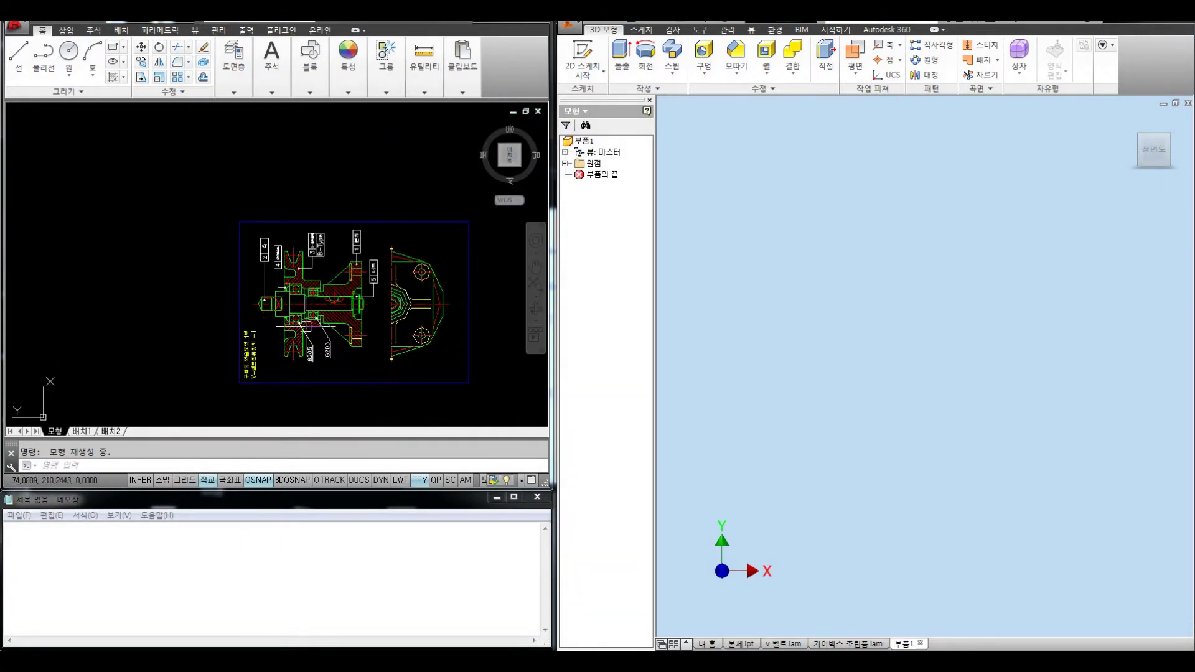
{"action": "scroll", "coordinate": [290, 303], "scroll_direction": "up", "scroll_amount": 2}
{"action": "type", "text": "re"}
{"action": "key", "text": "Return"}
{"action": "scroll", "coordinate": [304, 298], "scroll_direction": "down", "scroll_amount": 2}
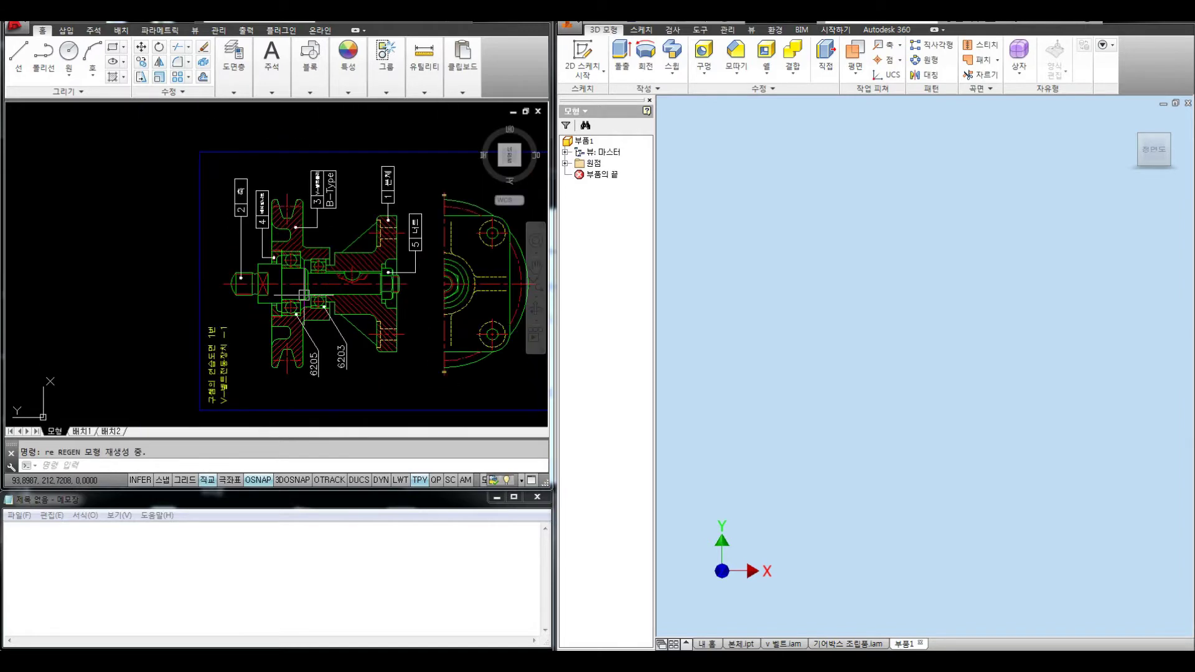
{"action": "key", "text": "Escape"}
{"action": "middle_click_drag", "start_coordinate": [328, 284], "coordinate": [314, 288]}
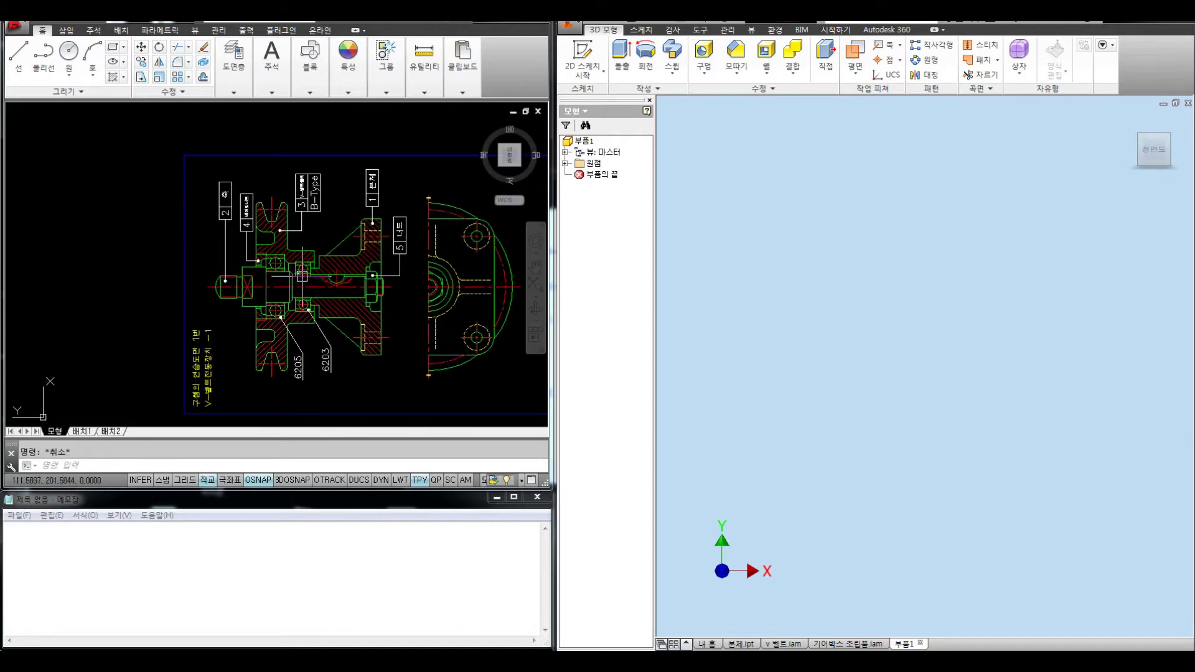
Step: Examine the full outline of the horizontal shaft in the rotated section view
{"action": "key", "text": "ctrl+alt+d"}
{"action": "mouse_move", "coordinate": [238, 275]}
{"action": "left_mouse_down"}
{"action": "mouse_move", "coordinate": [215, 280]}
{"action": "mouse_move", "coordinate": [225, 298]}
{"action": "mouse_move", "coordinate": [274, 309]}
{"action": "mouse_move", "coordinate": [385, 296]}
{"action": "mouse_move", "coordinate": [384, 283]}
{"action": "mouse_move", "coordinate": [339, 276]}
{"action": "mouse_move", "coordinate": [214, 276]}
{"action": "left_mouse_up"}
{"action": "mouse_move", "coordinate": [421, 257]}
{"action": "left_mouse_down"}
{"action": "mouse_move", "coordinate": [237, 239]}
{"action": "mouse_move", "coordinate": [292, 333]}
{"action": "mouse_move", "coordinate": [380, 240]}
{"action": "mouse_move", "coordinate": [328, 235]}
{"action": "left_mouse_up"}
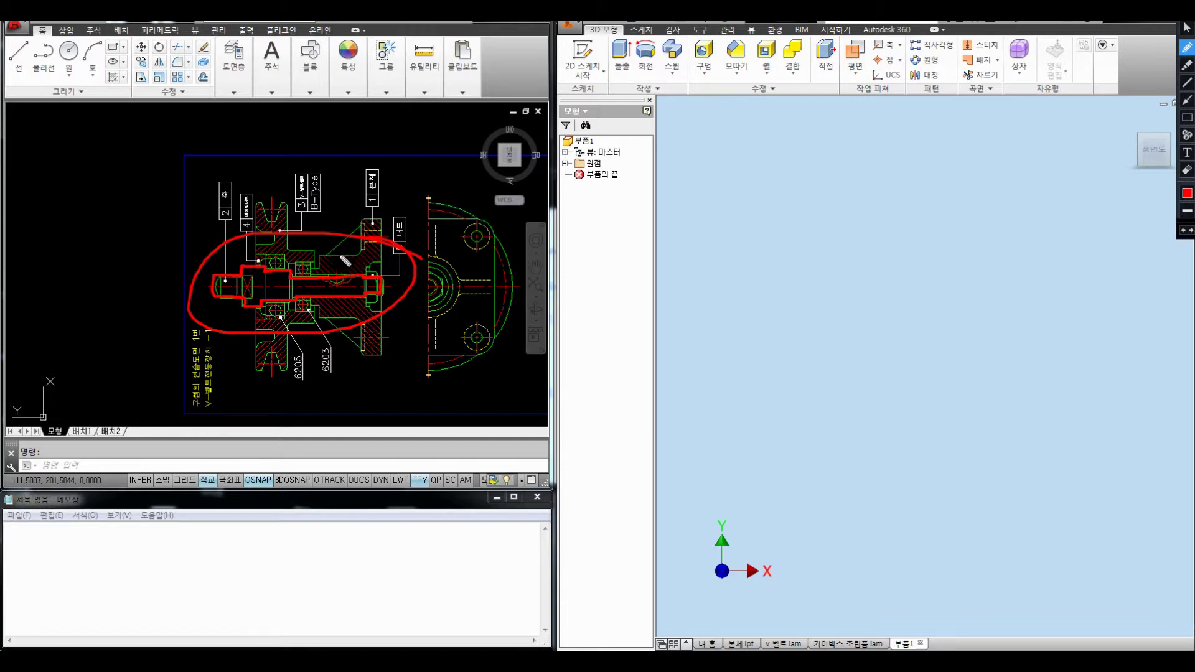
{"action": "key", "text": "Escape"}
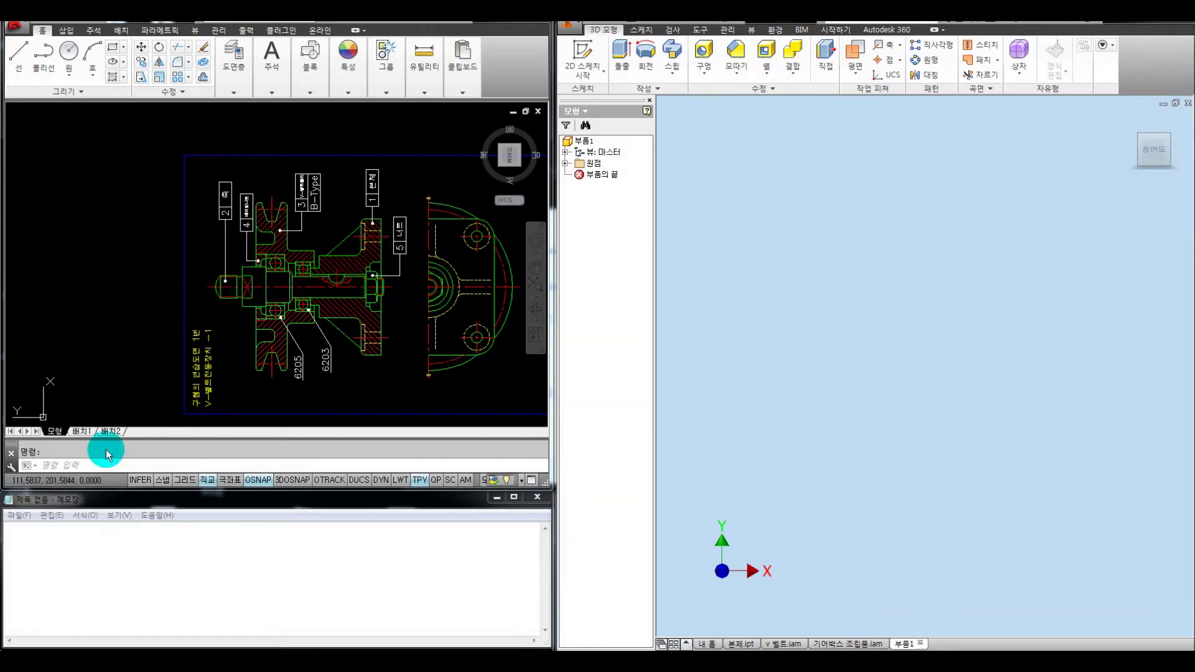
Step: Switch to Notepad and start the notes with the heading "2시간 축을"
{"action": "left_click", "coordinate": [59, 541]}
{"action": "type", "text": "1 ㅈ"}
{"action": "key", "text": "BackSpace"}
{"action": "key", "text": "BackSpace"}
{"action": "key", "text": "BackSpace"}
{"action": "type", "text": "2"}
{"action": "type", "text": "시간 축ㅇ"}
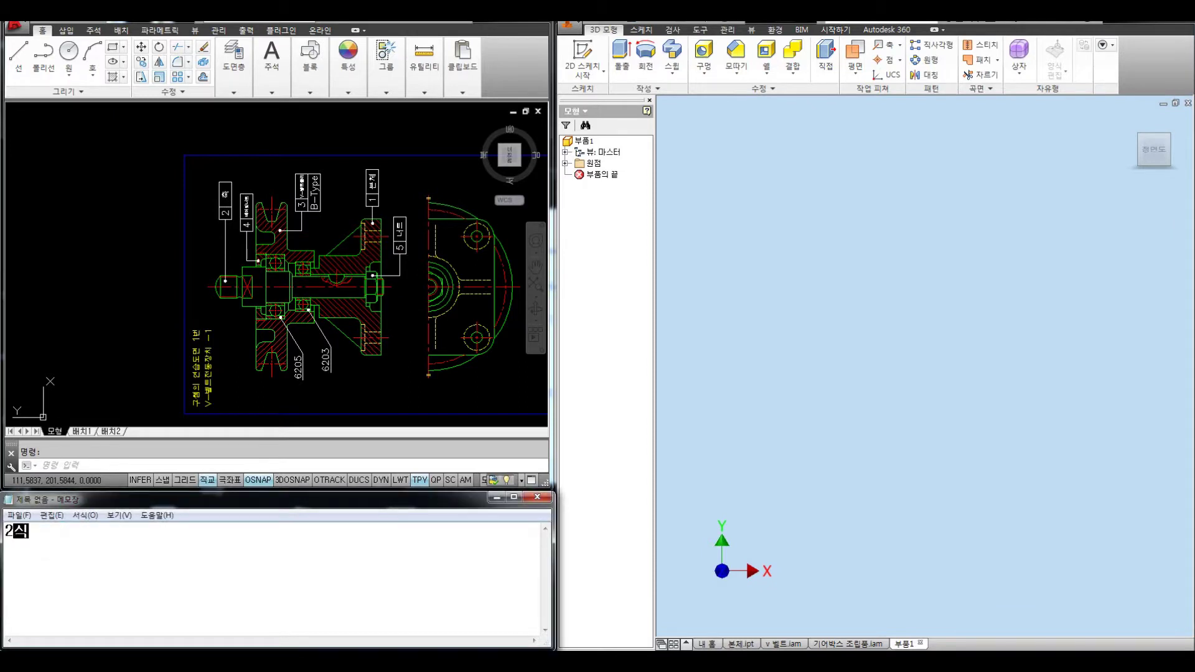
{"action": "type", "text": "ㅡㄹ"}
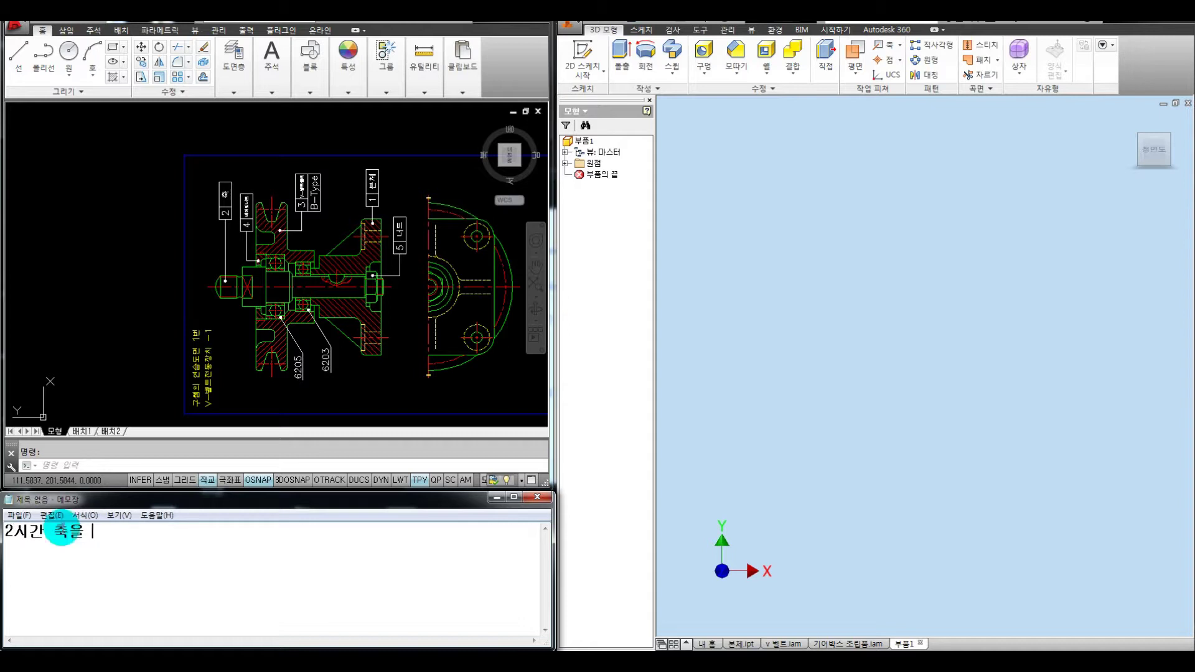
Step: Examine the double thread lines at both ends of the shaft in the section view of the drawing
{"action": "left_click", "coordinate": [254, 320]}
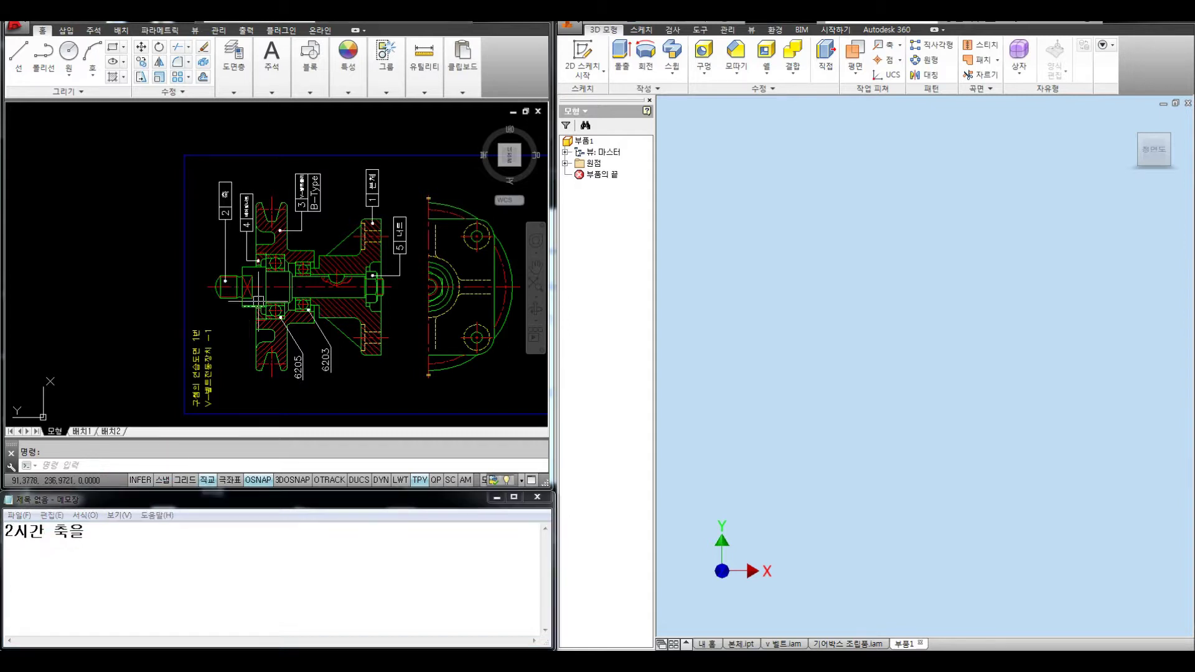
{"action": "scroll", "coordinate": [258, 320], "scroll_direction": "up", "scroll_amount": 3}
{"action": "middle_click_drag", "start_coordinate": [261, 316], "coordinate": [245, 331]}
{"action": "key", "text": "ctrl+alt+d"}
{"action": "mouse_move", "coordinate": [205, 254]}
{"action": "left_mouse_down"}
{"action": "mouse_move", "coordinate": [163, 267]}
{"action": "mouse_move", "coordinate": [215, 258]}
{"action": "left_mouse_up"}
{"action": "mouse_move", "coordinate": [447, 267]}
{"action": "left_mouse_down"}
{"action": "mouse_move", "coordinate": [396, 270]}
{"action": "mouse_move", "coordinate": [438, 261]}
{"action": "left_mouse_up"}
{"action": "left_click_drag", "start_coordinate": [174, 251], "coordinate": [160, 231]}
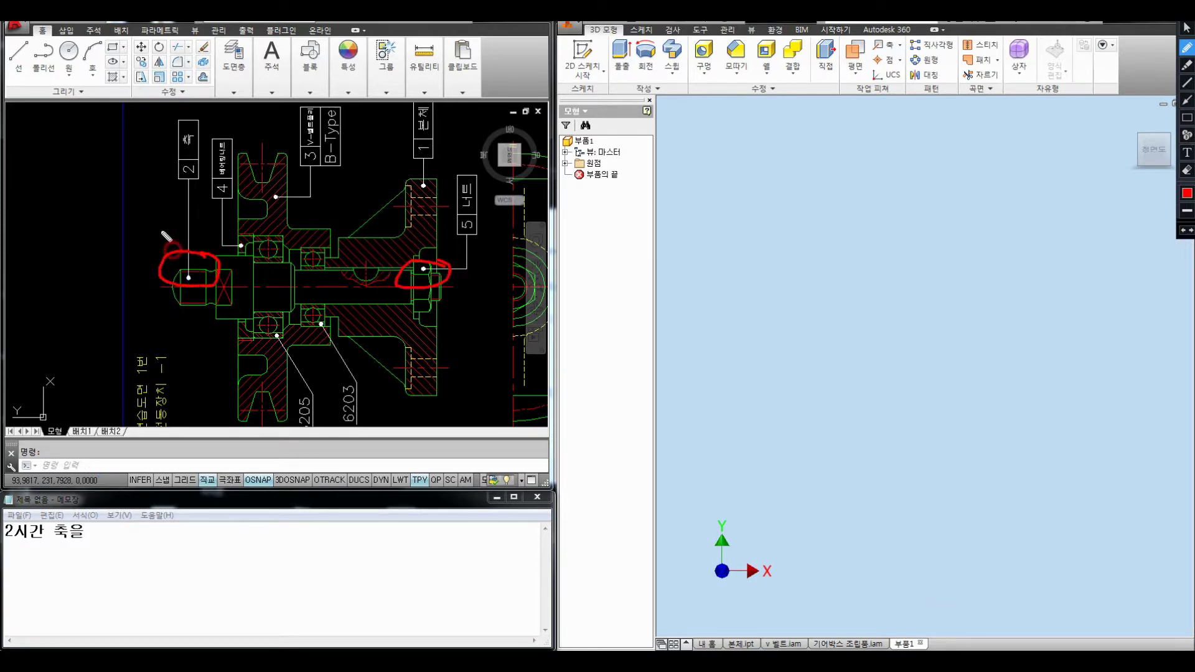
{"action": "mouse_move", "coordinate": [107, 193]}
{"action": "left_mouse_down"}
{"action": "mouse_move", "coordinate": [126, 208]}
{"action": "mouse_move", "coordinate": [147, 192]}
{"action": "left_mouse_up"}
{"action": "left_click_drag", "start_coordinate": [159, 177], "coordinate": [146, 199]}
{"action": "mouse_move", "coordinate": [151, 189]}
{"action": "left_mouse_down"}
{"action": "mouse_move", "coordinate": [169, 202]}
{"action": "mouse_move", "coordinate": [175, 181]}
{"action": "mouse_move", "coordinate": [176, 204]}
{"action": "left_mouse_up"}
{"action": "mouse_move", "coordinate": [177, 190]}
{"action": "left_mouse_down"}
{"action": "mouse_move", "coordinate": [216, 168]}
{"action": "mouse_move", "coordinate": [206, 184]}
{"action": "left_mouse_up"}
{"action": "mouse_move", "coordinate": [201, 185]}
{"action": "left_mouse_down"}
{"action": "mouse_move", "coordinate": [218, 184]}
{"action": "mouse_move", "coordinate": [213, 194]}
{"action": "left_mouse_up"}
{"action": "left_click_drag", "start_coordinate": [200, 197], "coordinate": [234, 194]}
{"action": "left_click_drag", "start_coordinate": [256, 167], "coordinate": [240, 188]}
{"action": "mouse_move", "coordinate": [249, 177]}
{"action": "left_mouse_down"}
{"action": "mouse_move", "coordinate": [270, 195]}
{"action": "mouse_move", "coordinate": [313, 176]}
{"action": "left_mouse_up"}
{"action": "mouse_move", "coordinate": [339, 161]}
{"action": "left_mouse_down"}
{"action": "mouse_move", "coordinate": [318, 185]}
{"action": "mouse_move", "coordinate": [352, 190]}
{"action": "left_mouse_up"}
{"action": "left_click_drag", "start_coordinate": [355, 165], "coordinate": [369, 189]}
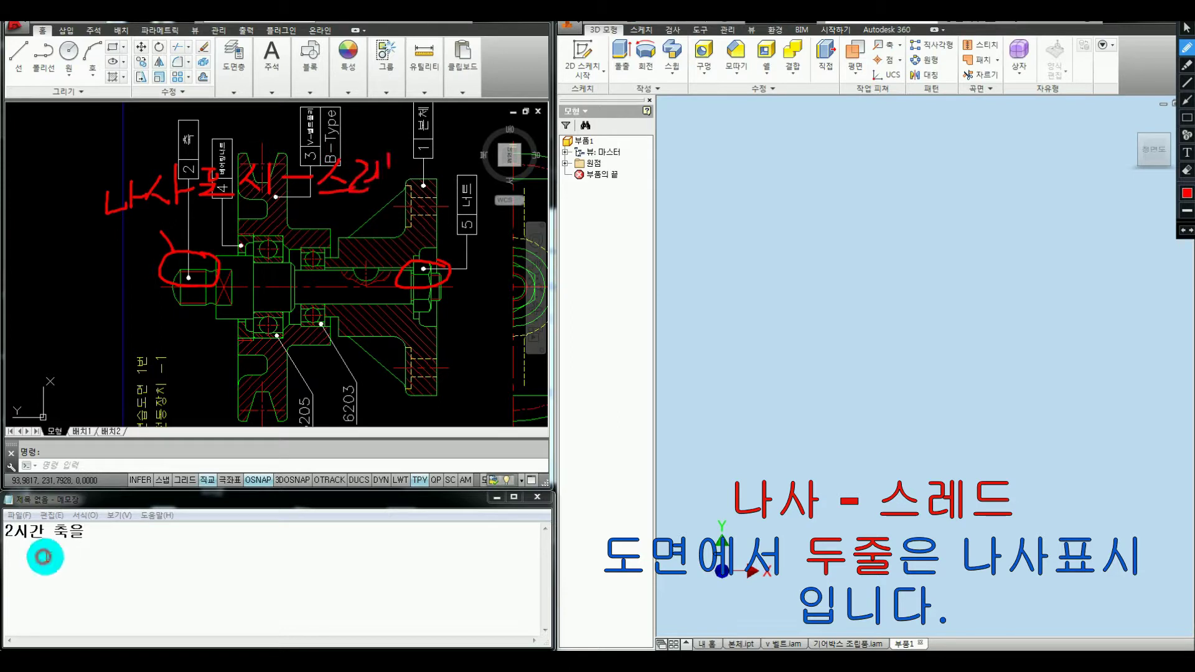
{"action": "key", "text": "Escape"}
Step: Add the note line "1. 두줄은 - 나사표시 -스레드 표시 (스티커)" below the heading in Notepad
{"action": "left_click", "coordinate": [46, 558]}
{"action": "type", "text": "1. 두줄ㅇ은 "}
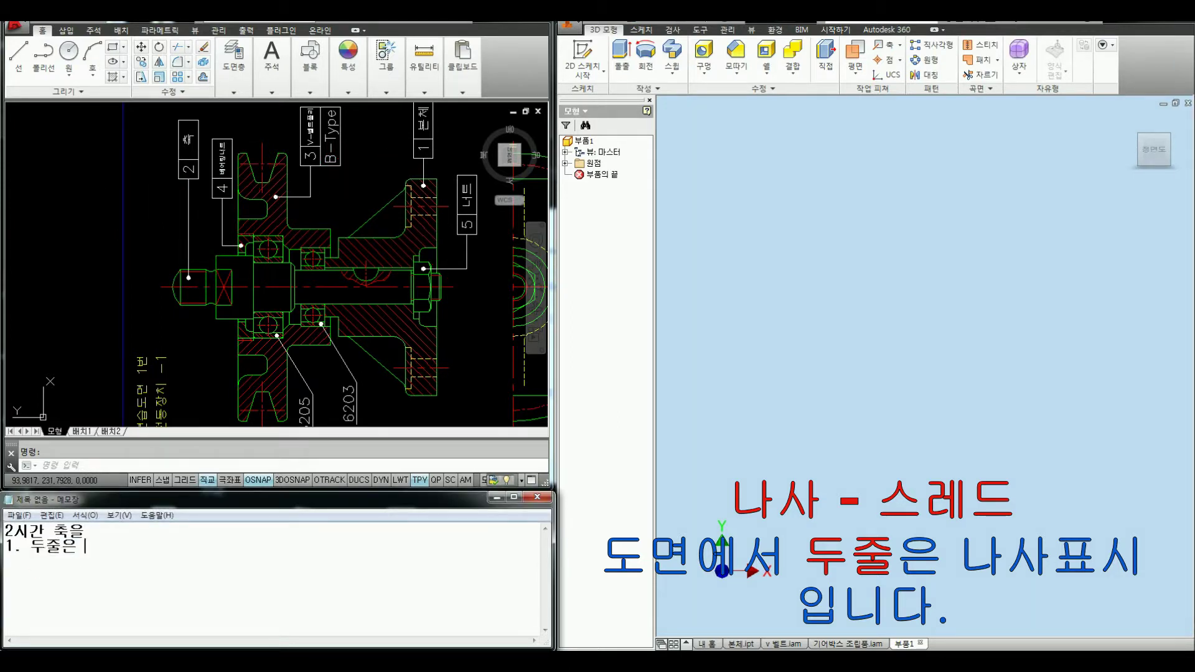
{"action": "type", "text": "- 나사표시 -스레드"}
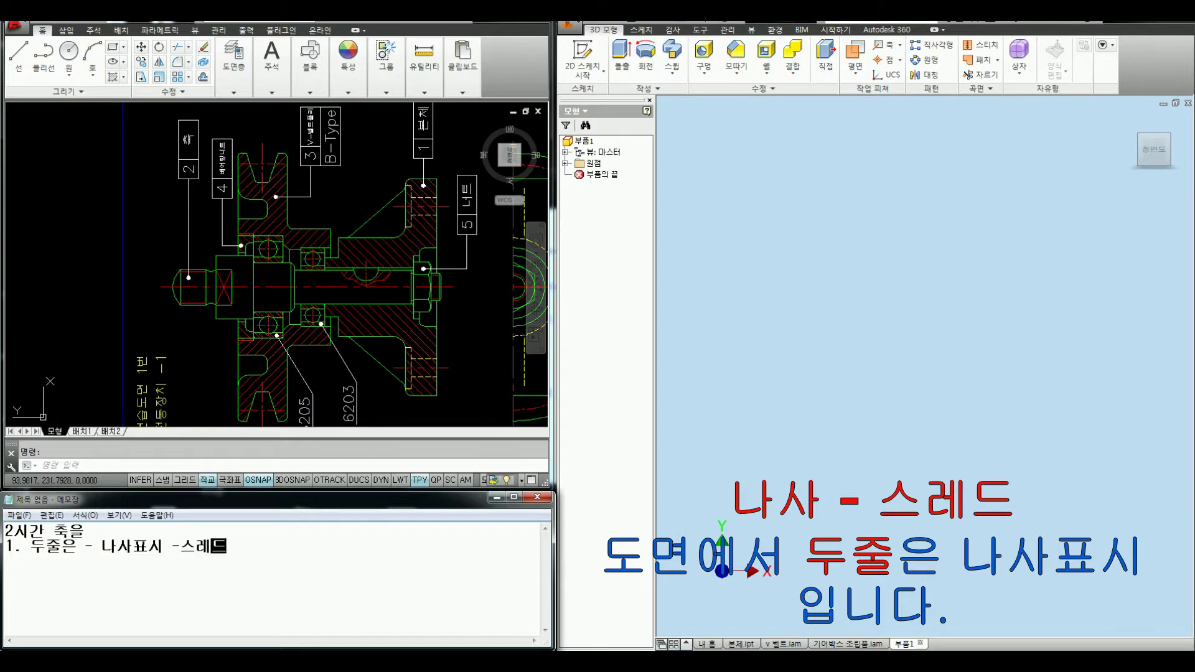
{"action": "type", "text": " 푯시 ("}
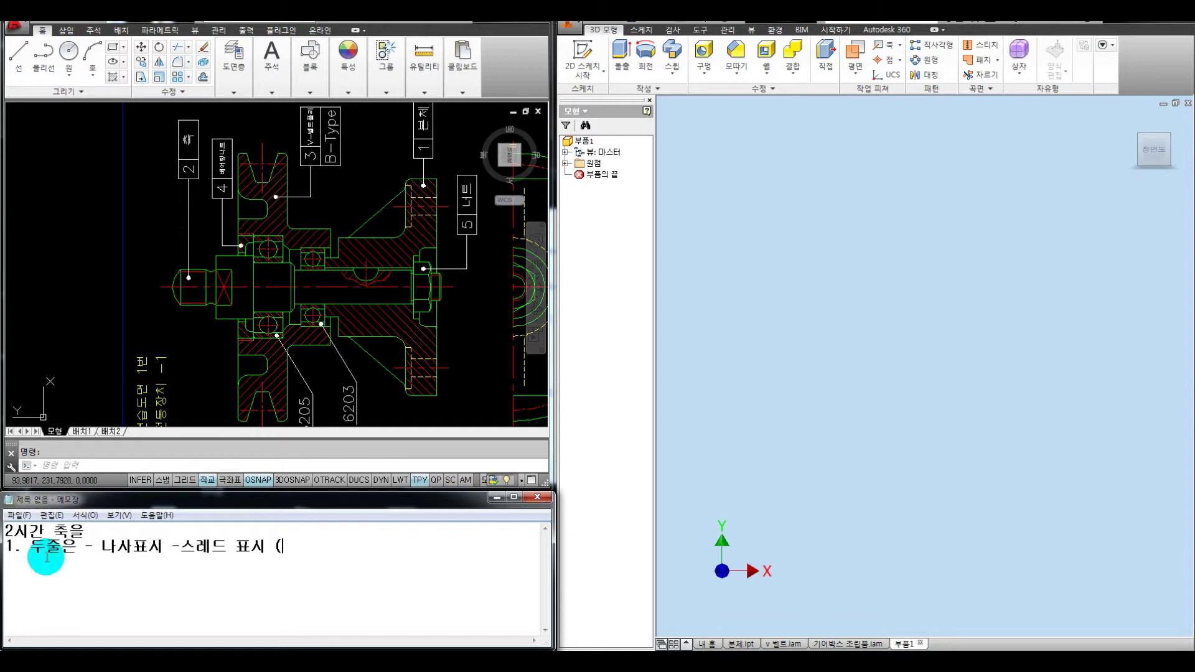
{"action": "type", "text": "스티커)"}
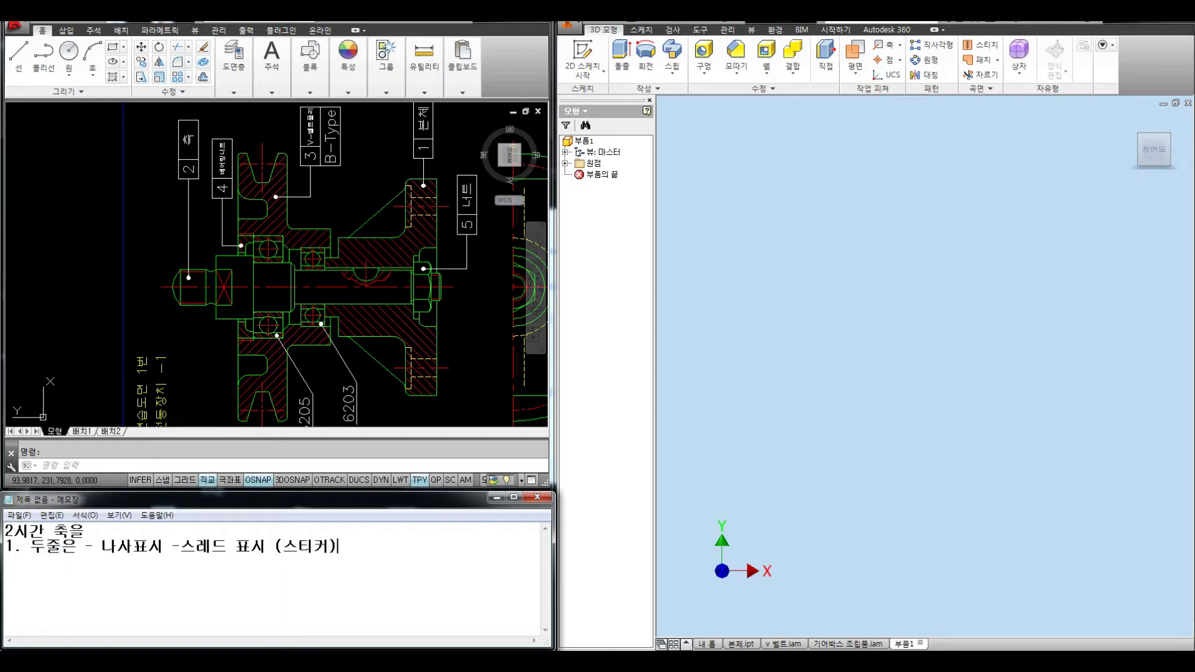
Step: Add the second note line "2. x 모양은 평면 표시" about the crossed area on the shaft
{"action": "key", "text": "Return"}
{"action": "type", "text": "2."}
{"action": "mouse_move", "coordinate": [214, 311]}
{"action": "left_mouse_down"}
{"action": "mouse_move", "coordinate": [209, 265]}
{"action": "mouse_move", "coordinate": [222, 309]}
{"action": "left_mouse_up"}
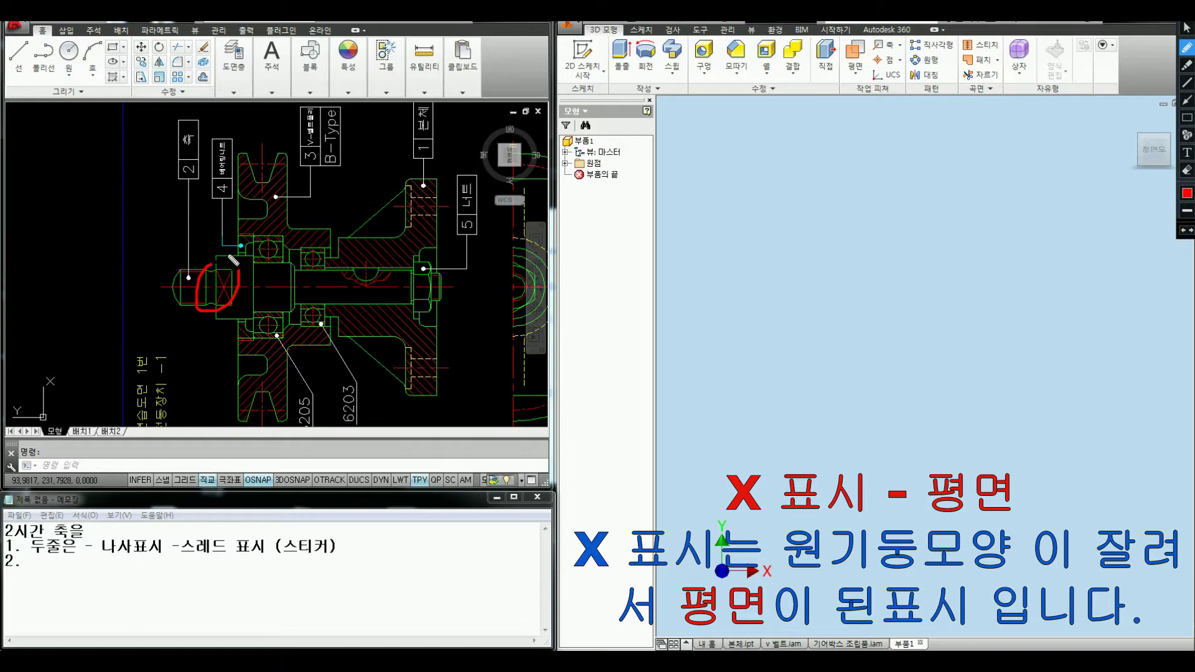
{"action": "left_click_drag", "start_coordinate": [234, 261], "coordinate": [210, 265]}
{"action": "key", "text": "Escape"}
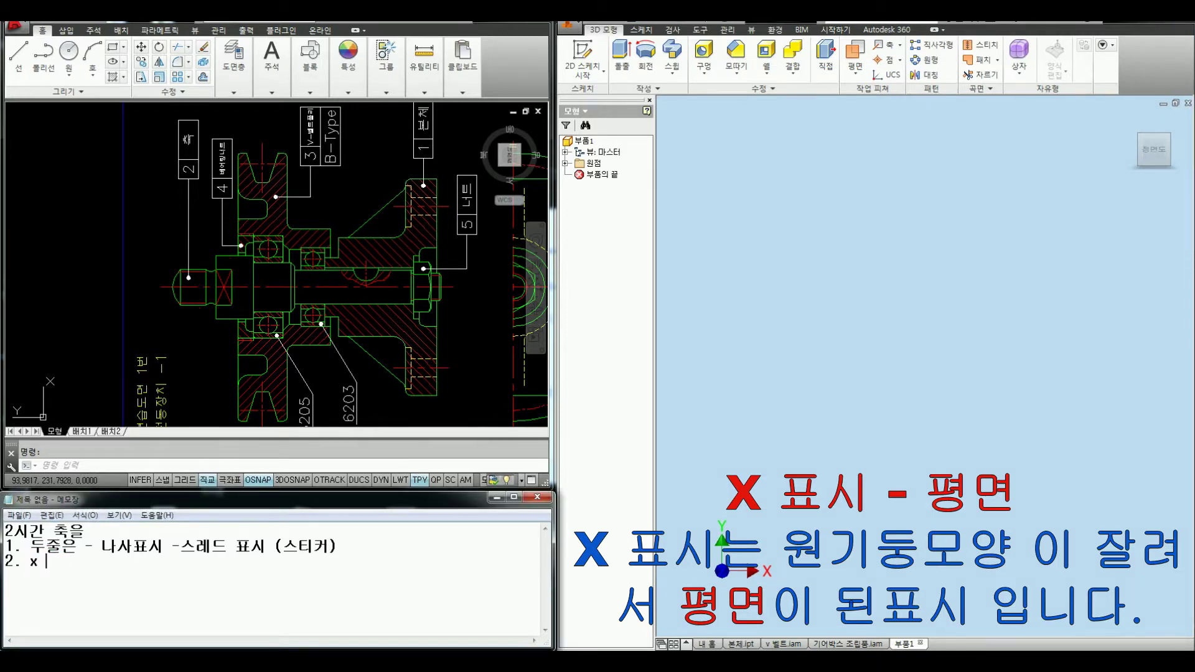
{"action": "type", "text": "x 모양은 평며"}
{"action": "type", "text": "ㄴ 표시"}
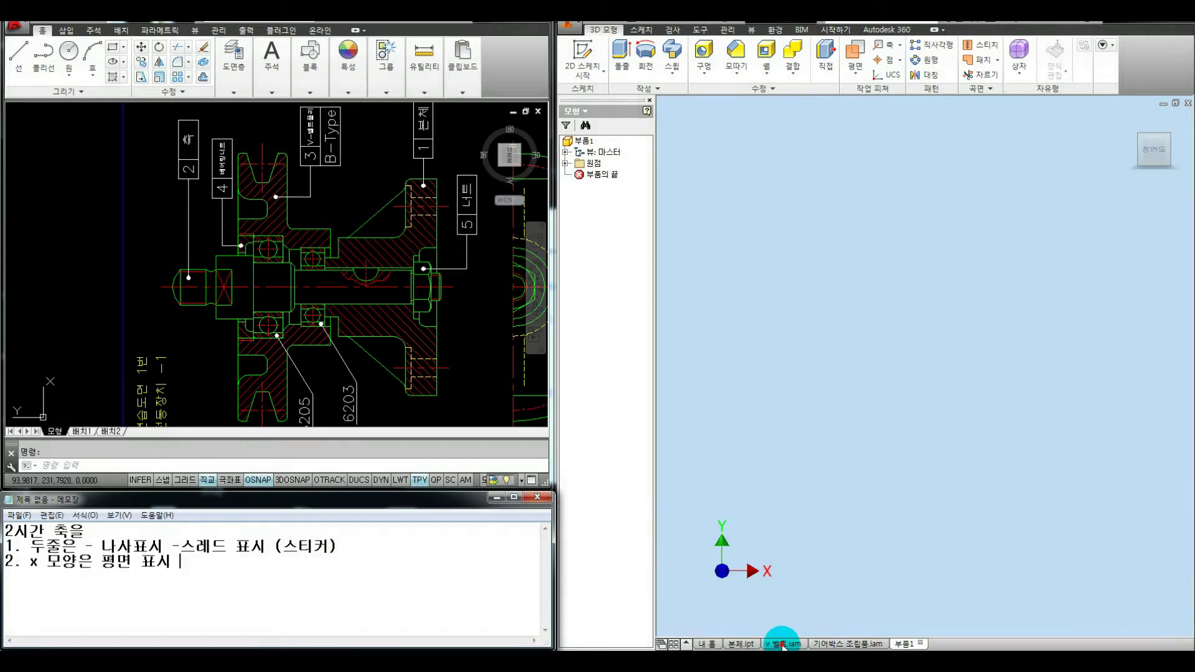
Step: Switch to the v 벨트.iam assembly in Inventor and examine the flat on the shaft collar below the threaded end
{"action": "left_click", "coordinate": [782, 644]}
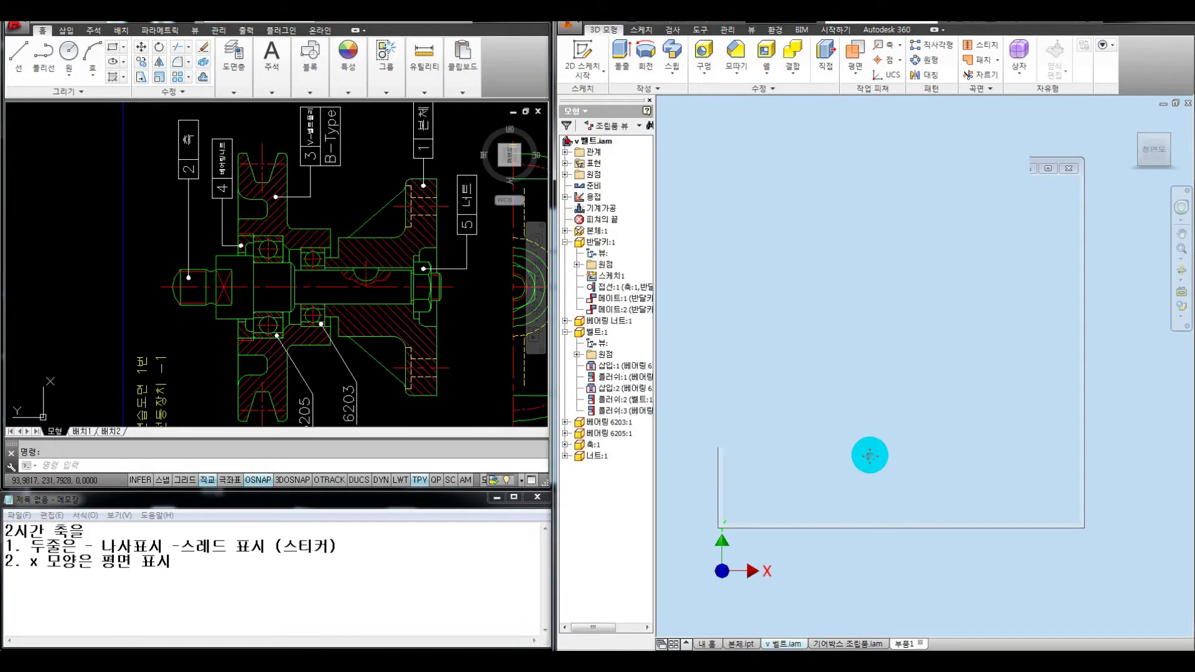
{"action": "scroll", "coordinate": [909, 386], "scroll_direction": "up", "scroll_amount": 3}
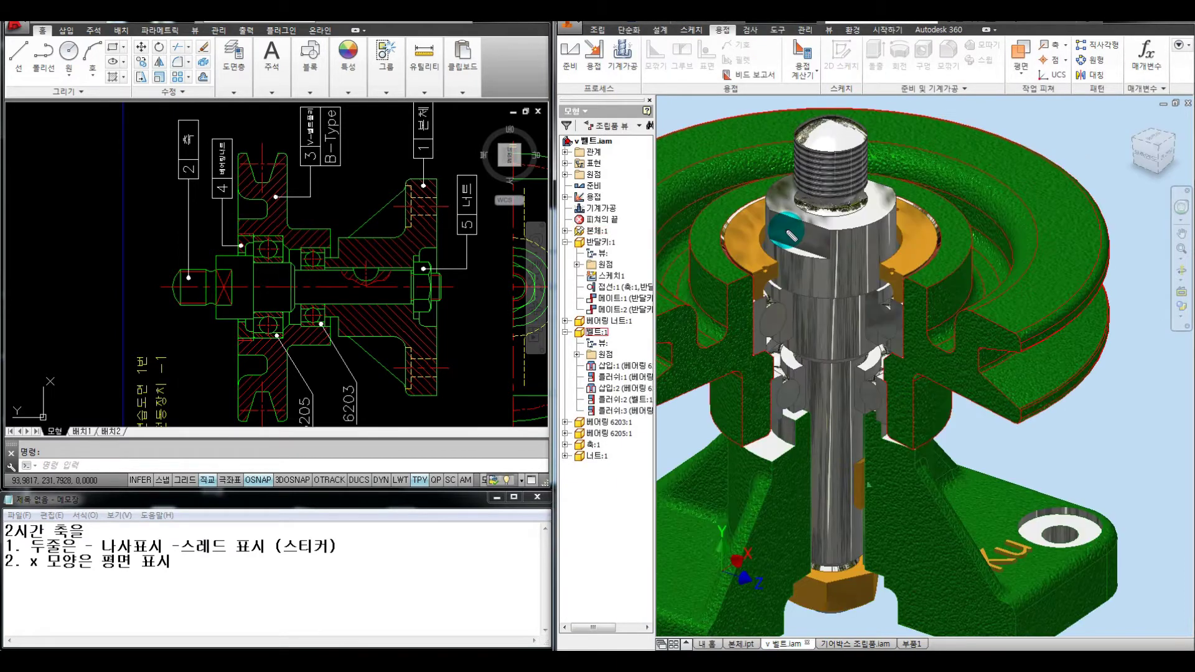
{"action": "scroll", "coordinate": [787, 231], "scroll_direction": "up", "scroll_amount": 5}
{"action": "scroll", "coordinate": [786, 225], "scroll_direction": "down", "scroll_amount": 4}
{"action": "mouse_move", "coordinate": [747, 191]}
{"action": "left_mouse_down"}
{"action": "mouse_move", "coordinate": [805, 204]}
{"action": "mouse_move", "coordinate": [812, 229]}
{"action": "mouse_move", "coordinate": [749, 194]}
{"action": "mouse_move", "coordinate": [805, 240]}
{"action": "mouse_move", "coordinate": [809, 206]}
{"action": "mouse_move", "coordinate": [756, 233]}
{"action": "left_mouse_up"}
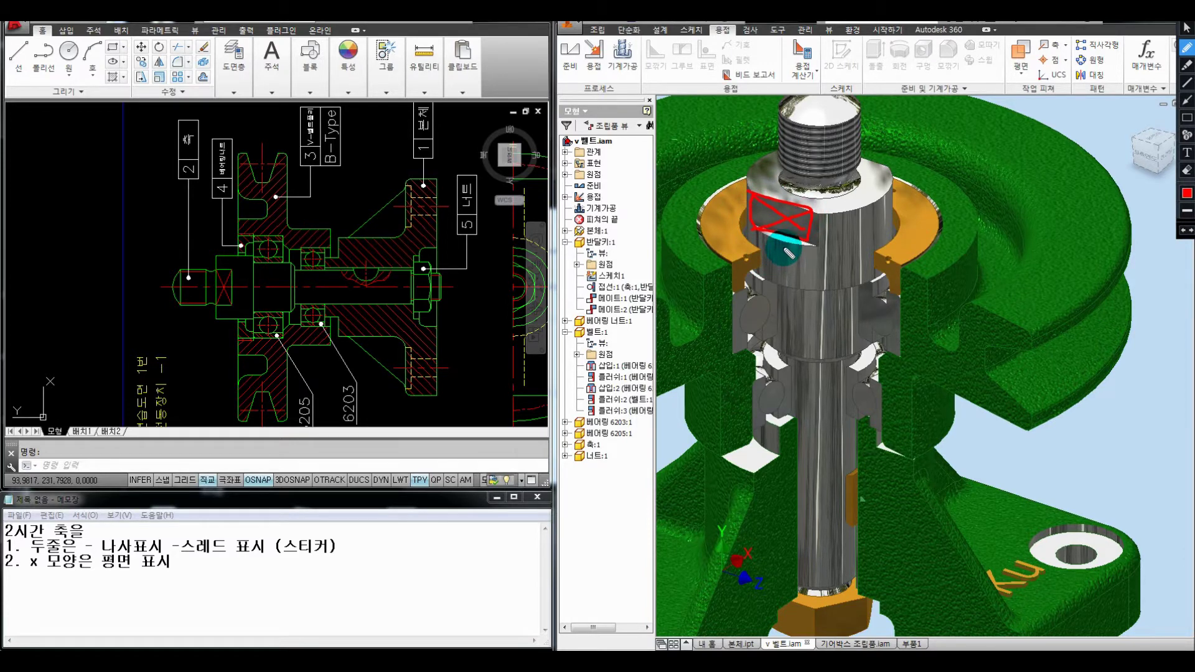
{"action": "key", "text": "Escape"}
{"action": "middle_click_drag", "start_coordinate": [836, 201], "coordinate": [802, 236], "text": "shift"}
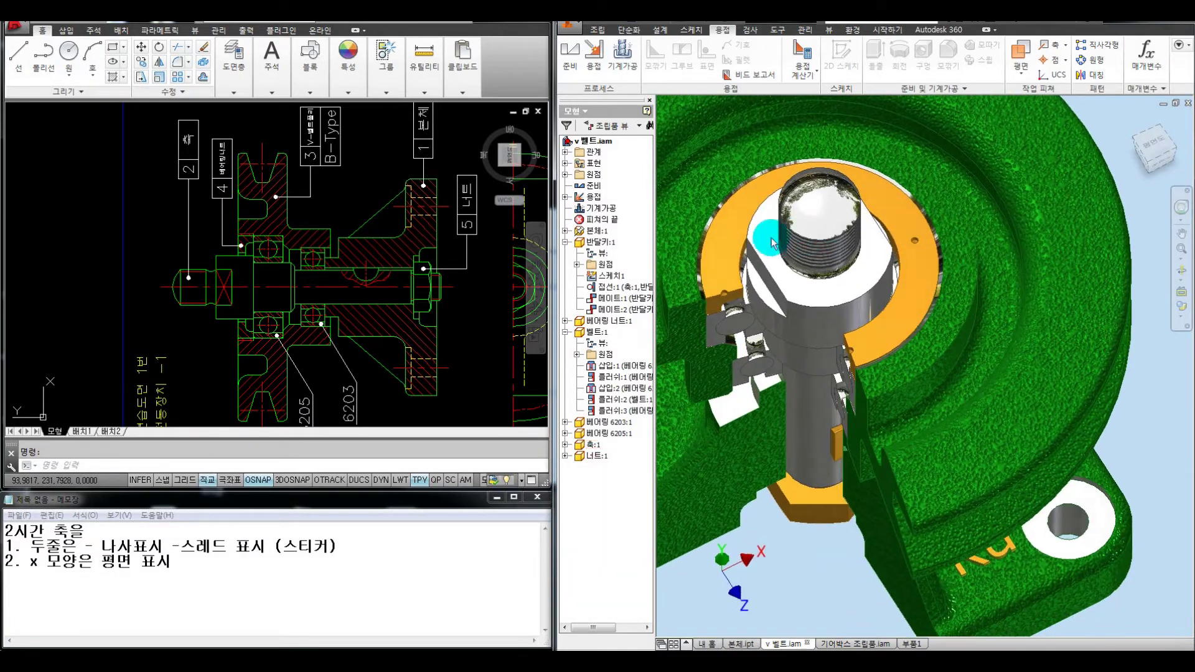
{"action": "key", "text": "ctrl+shift+1"}
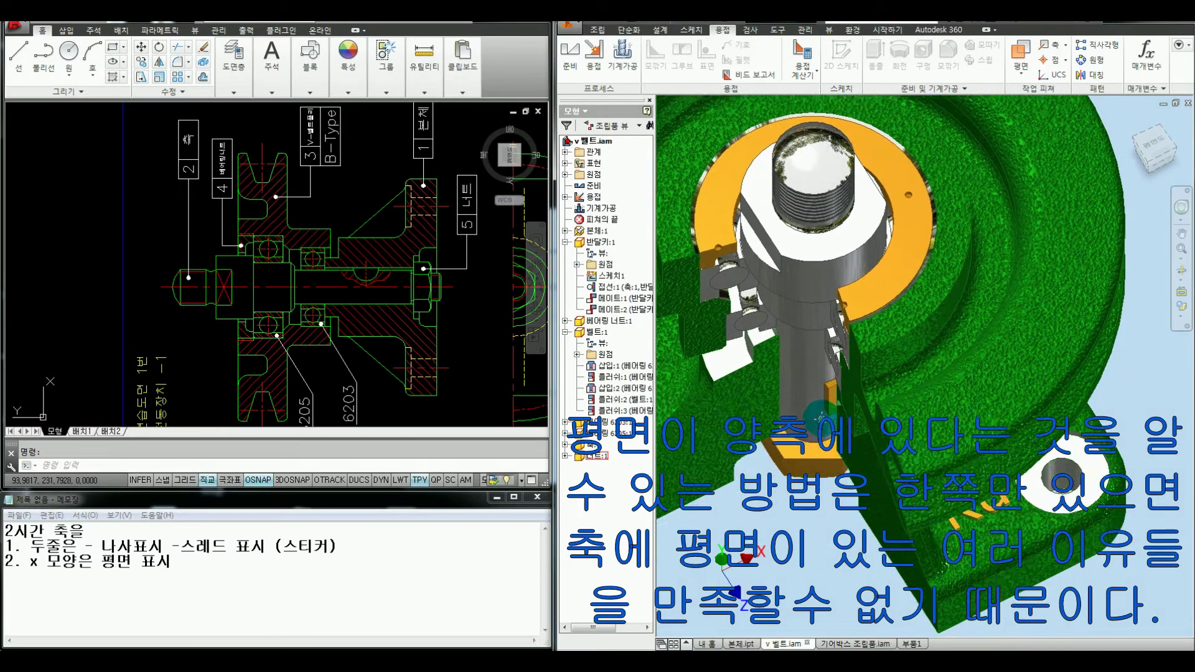
Step: Examine the shaft collar from several sides for opposing wrench flats, and the nut at the shaft's far end in the section drawing
{"action": "mouse_move", "coordinate": [810, 550]}
{"action": "middle_mouse_down", "text": "shift"}
{"action": "mouse_move", "coordinate": [852, 462]}
{"action": "mouse_move", "coordinate": [825, 374]}
{"action": "mouse_move", "coordinate": [848, 319]}
{"action": "mouse_move", "coordinate": [793, 339]}
{"action": "middle_mouse_up", "text": "shift"}
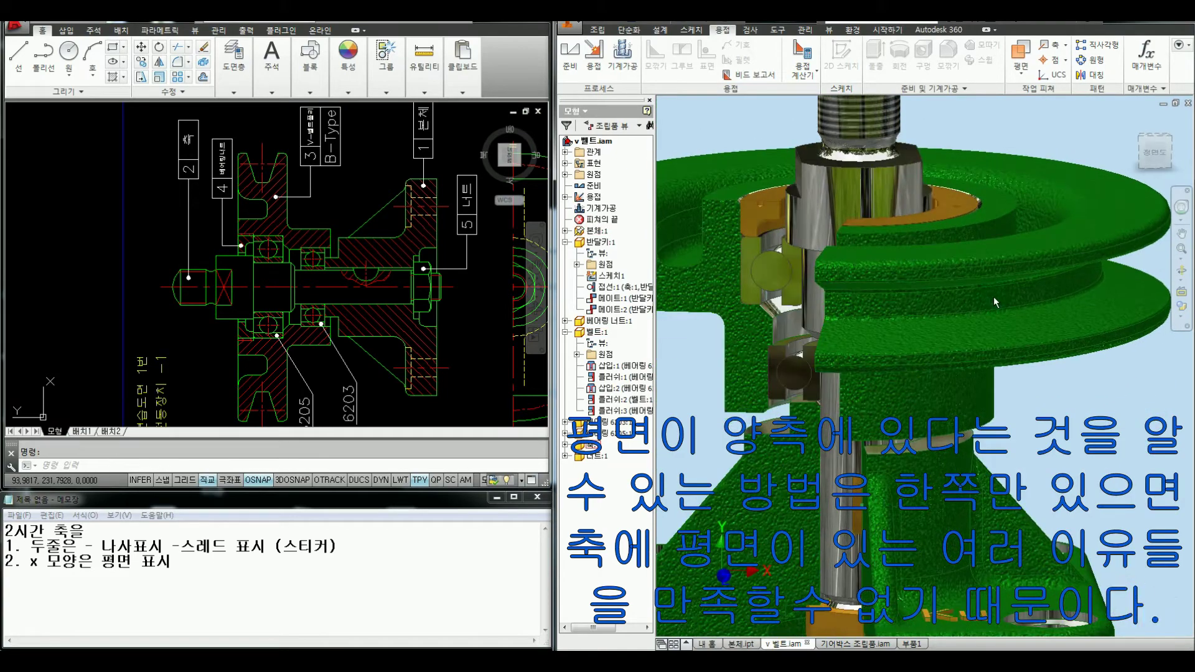
{"action": "scroll", "coordinate": [1005, 221], "scroll_direction": "down", "scroll_amount": 3}
{"action": "middle_click_drag", "start_coordinate": [1003, 222], "coordinate": [967, 207], "text": "shift"}
{"action": "mouse_move", "coordinate": [823, 264]}
{"action": "left_mouse_down"}
{"action": "mouse_move", "coordinate": [861, 236]}
{"action": "mouse_move", "coordinate": [860, 185]}
{"action": "mouse_move", "coordinate": [907, 184]}
{"action": "mouse_move", "coordinate": [916, 228]}
{"action": "mouse_move", "coordinate": [950, 272]}
{"action": "mouse_move", "coordinate": [950, 181]}
{"action": "left_mouse_up"}
{"action": "mouse_move", "coordinate": [863, 234]}
{"action": "left_mouse_down"}
{"action": "mouse_move", "coordinate": [852, 182]}
{"action": "mouse_move", "coordinate": [910, 224]}
{"action": "left_mouse_up"}
{"action": "mouse_move", "coordinate": [822, 263]}
{"action": "left_mouse_down"}
{"action": "mouse_move", "coordinate": [961, 166]}
{"action": "mouse_move", "coordinate": [956, 200]}
{"action": "left_mouse_up"}
{"action": "key", "text": "ctrl+alt+d"}
{"action": "key", "text": "ctrl+alt+d"}
{"action": "key", "text": "ctrl+alt+d"}
{"action": "mouse_move", "coordinate": [921, 160]}
{"action": "middle_mouse_down"}
{"action": "mouse_move", "coordinate": [931, 291]}
{"action": "mouse_move", "coordinate": [934, 205]}
{"action": "mouse_move", "coordinate": [942, 253]}
{"action": "middle_mouse_up"}
{"action": "key", "text": "ctrl+alt+d"}
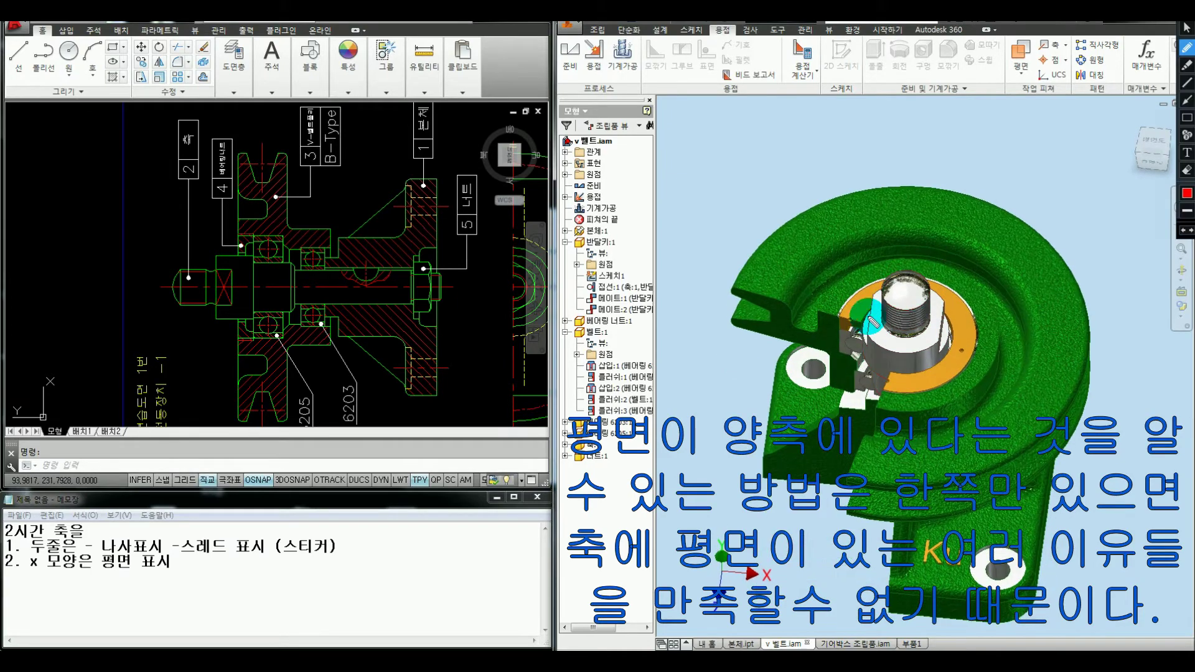
{"action": "mouse_move", "coordinate": [845, 295]}
{"action": "left_mouse_down"}
{"action": "mouse_move", "coordinate": [862, 336]}
{"action": "mouse_move", "coordinate": [919, 381]}
{"action": "mouse_move", "coordinate": [947, 311]}
{"action": "mouse_move", "coordinate": [978, 320]}
{"action": "left_mouse_up"}
{"action": "mouse_move", "coordinate": [843, 283]}
{"action": "left_mouse_down"}
{"action": "mouse_move", "coordinate": [816, 374]}
{"action": "mouse_move", "coordinate": [835, 478]}
{"action": "left_mouse_up"}
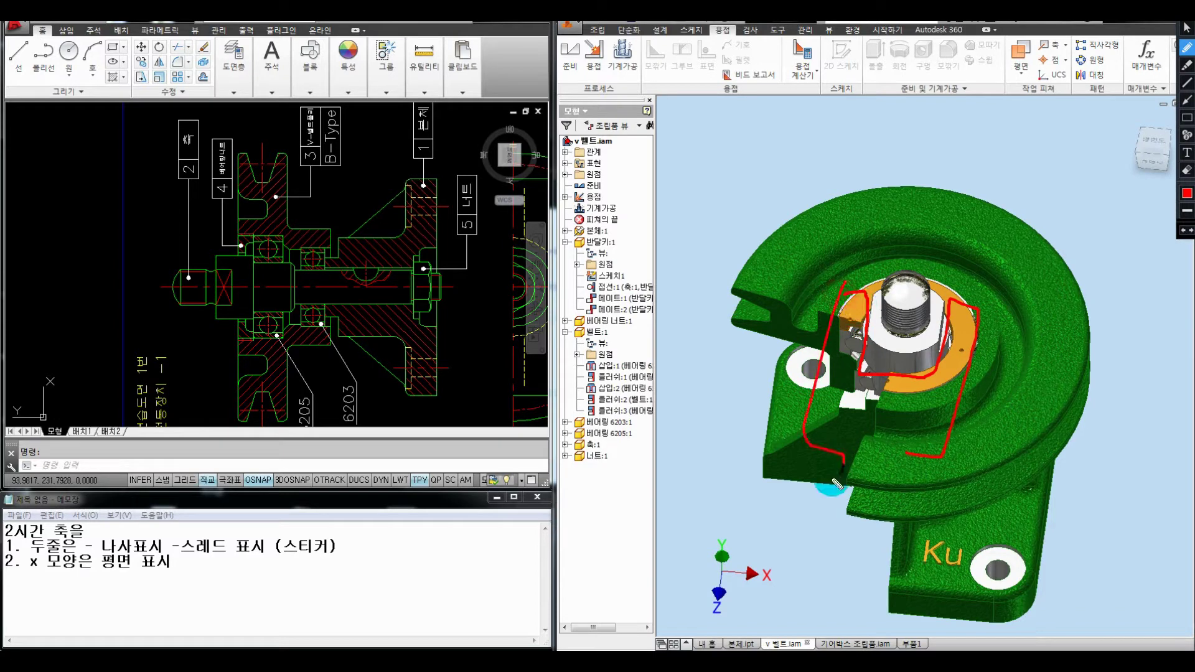
{"action": "left_click_drag", "start_coordinate": [429, 255], "coordinate": [453, 284]}
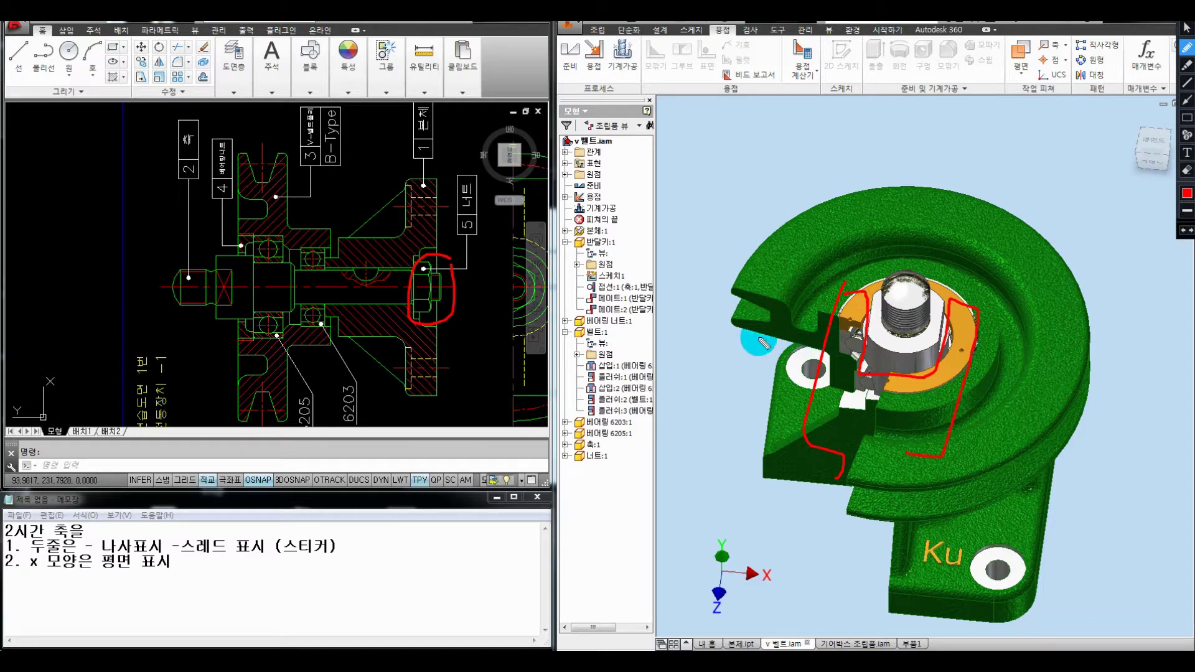
Step: Add note lines "3 축 힘든이유 도면에는 보이지 않는다", "4 나사의 틈새" and "5 센터구멍" below the existing notes in Notepad
{"action": "key", "text": "Escape"}
{"action": "left_click", "coordinate": [186, 563]}
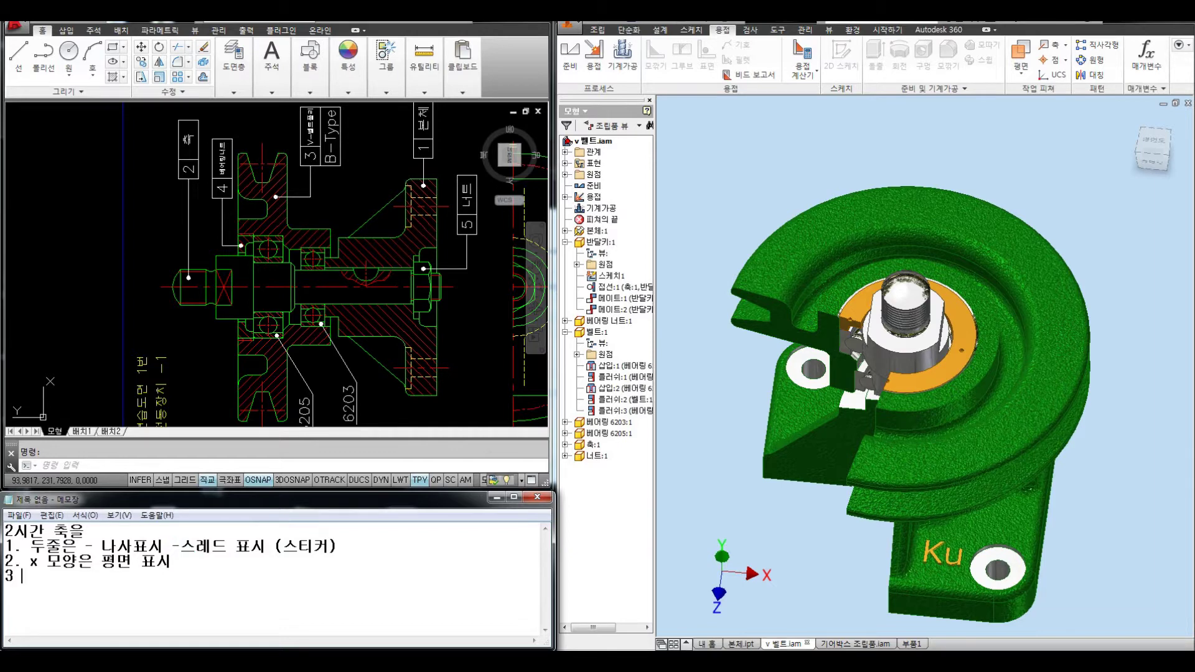
{"action": "type", "text": "이요"}
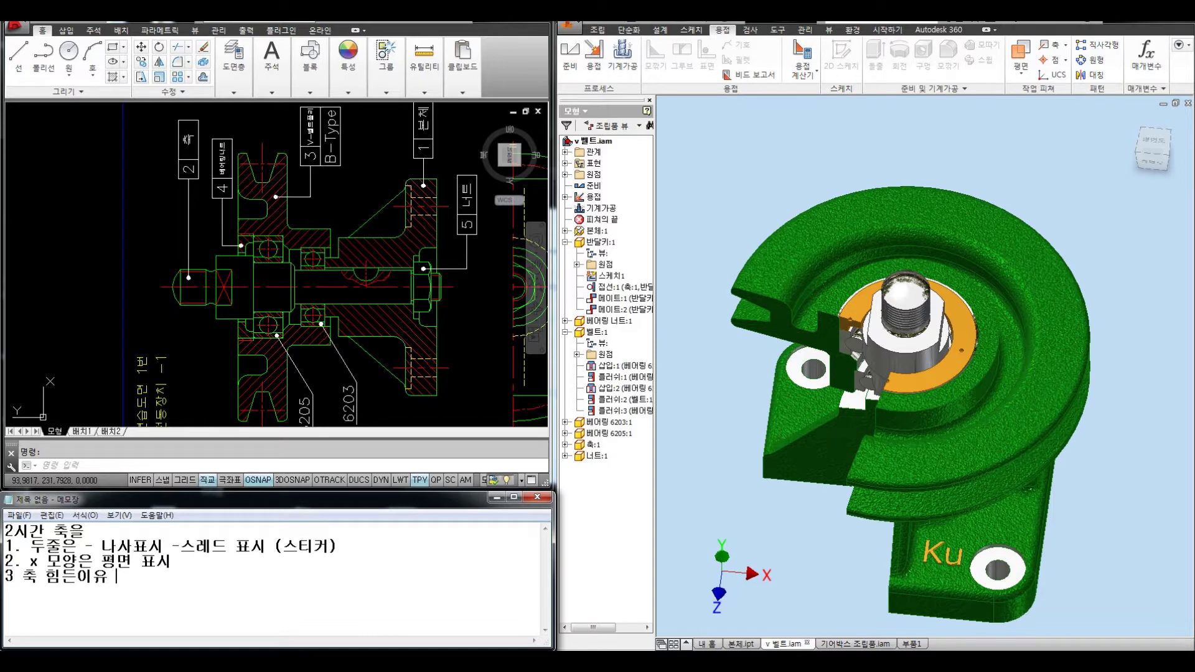
{"action": "type", "text": "면에는 몸"}
{"action": "type", "text": "이지"}
{"action": "type", "text": " 않는ㄷ"}
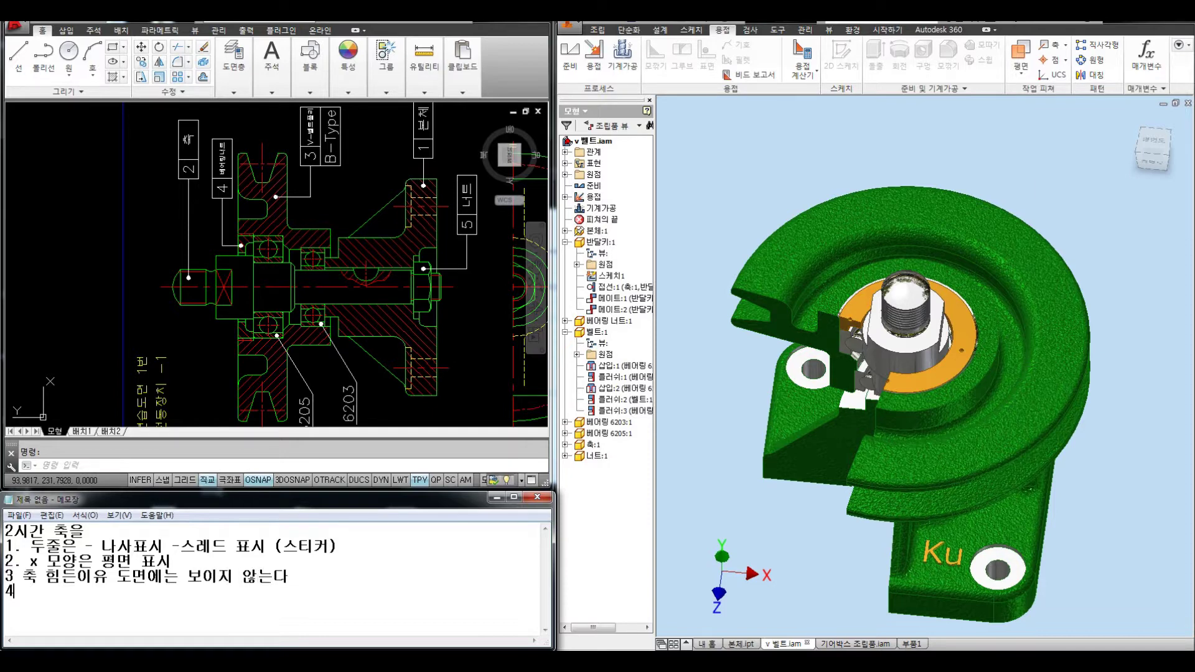
{"action": "type", "text": " 나사의 틈새  5 세ㄴ터굼"}
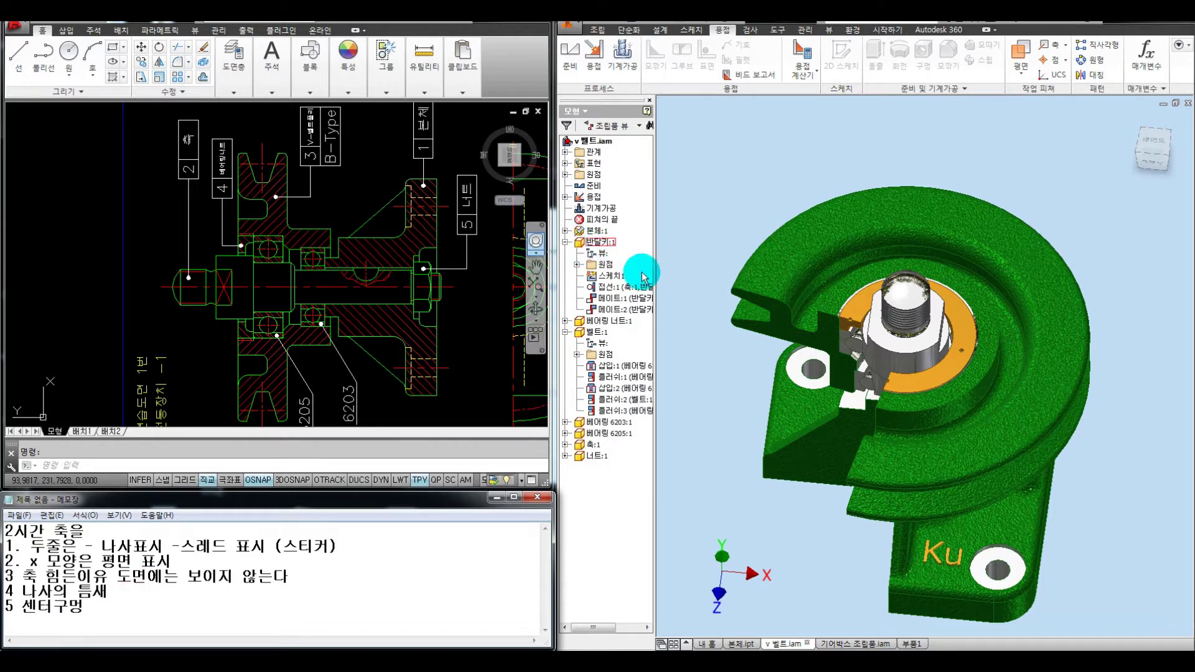
Step: Examine the whole shaft and its threaded end in the section drawing, and compare them with the shaft and component list of the assembly
{"action": "mouse_move", "coordinate": [263, 244]}
{"action": "left_mouse_down"}
{"action": "mouse_move", "coordinate": [207, 234]}
{"action": "mouse_move", "coordinate": [181, 319]}
{"action": "left_mouse_up"}
{"action": "mouse_move", "coordinate": [345, 329]}
{"action": "left_mouse_down"}
{"action": "mouse_move", "coordinate": [344, 229]}
{"action": "mouse_move", "coordinate": [298, 226]}
{"action": "left_mouse_up"}
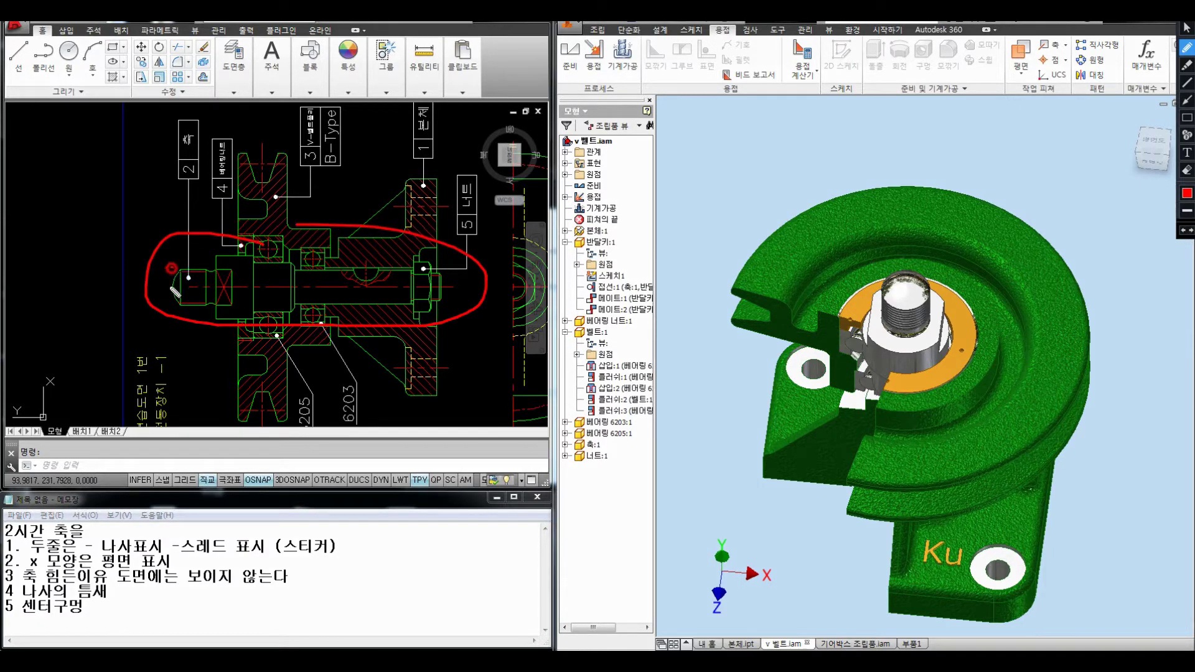
{"action": "left_click_drag", "start_coordinate": [180, 270], "coordinate": [189, 278]}
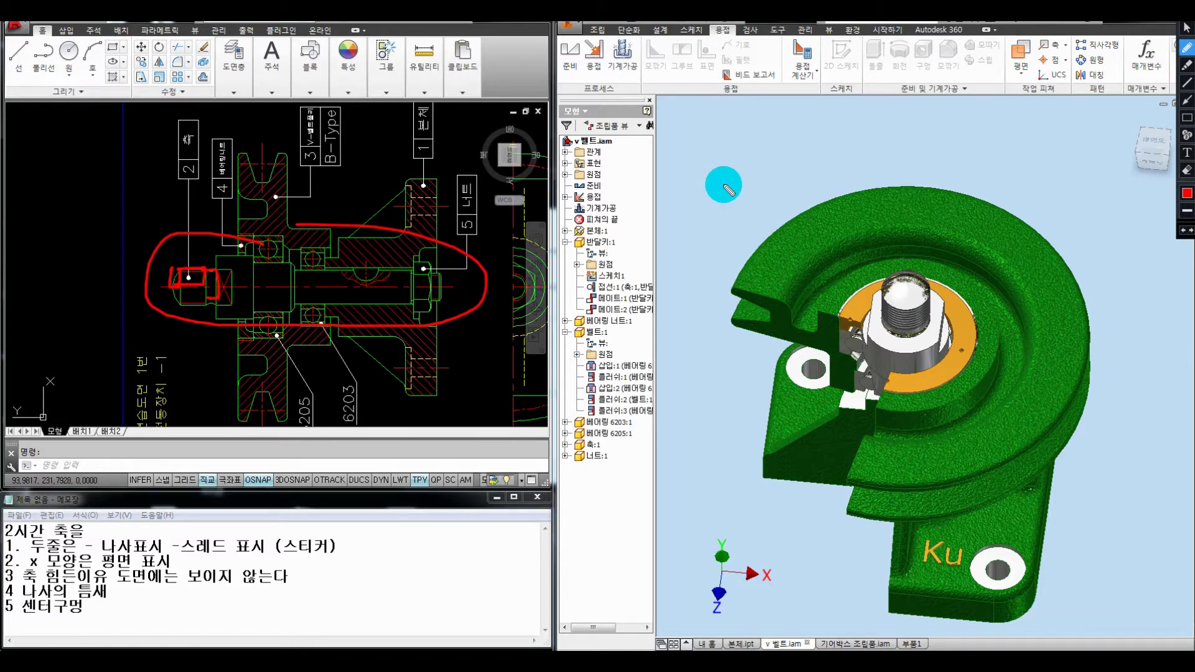
{"action": "key", "text": "Escape"}
{"action": "mouse_move", "coordinate": [720, 187]}
{"action": "middle_mouse_down", "text": "shift"}
{"action": "mouse_move", "coordinate": [710, 221]}
{"action": "mouse_move", "coordinate": [715, 185]}
{"action": "mouse_move", "coordinate": [722, 200]}
{"action": "middle_mouse_up", "text": "shift"}
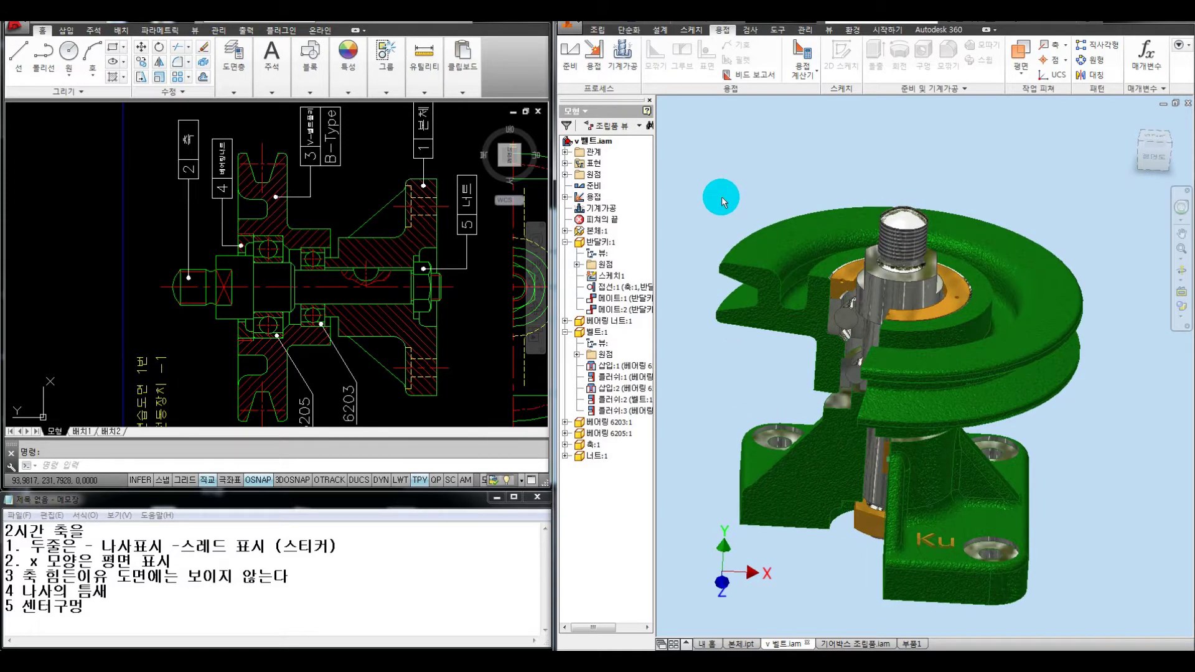
{"action": "key", "text": "ctrl+alt+d"}
{"action": "mouse_move", "coordinate": [662, 168]}
{"action": "left_mouse_down"}
{"action": "mouse_move", "coordinate": [560, 215]}
{"action": "mouse_move", "coordinate": [689, 164]}
{"action": "mouse_move", "coordinate": [640, 145]}
{"action": "left_mouse_up"}
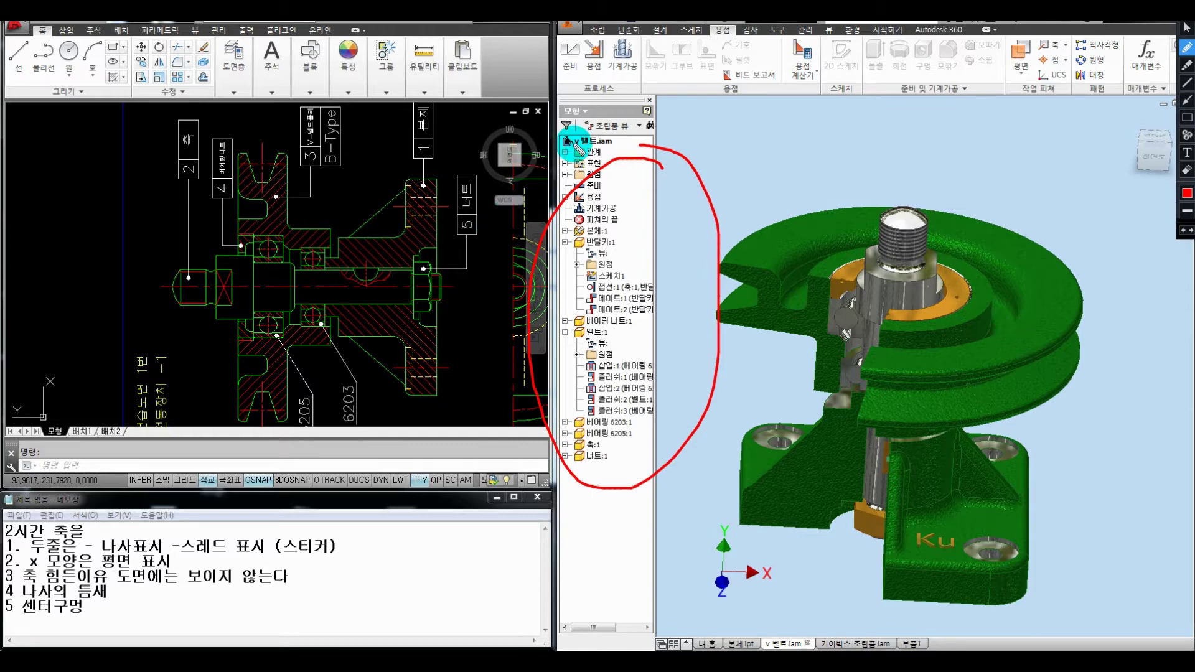
{"action": "key", "text": "Escape"}
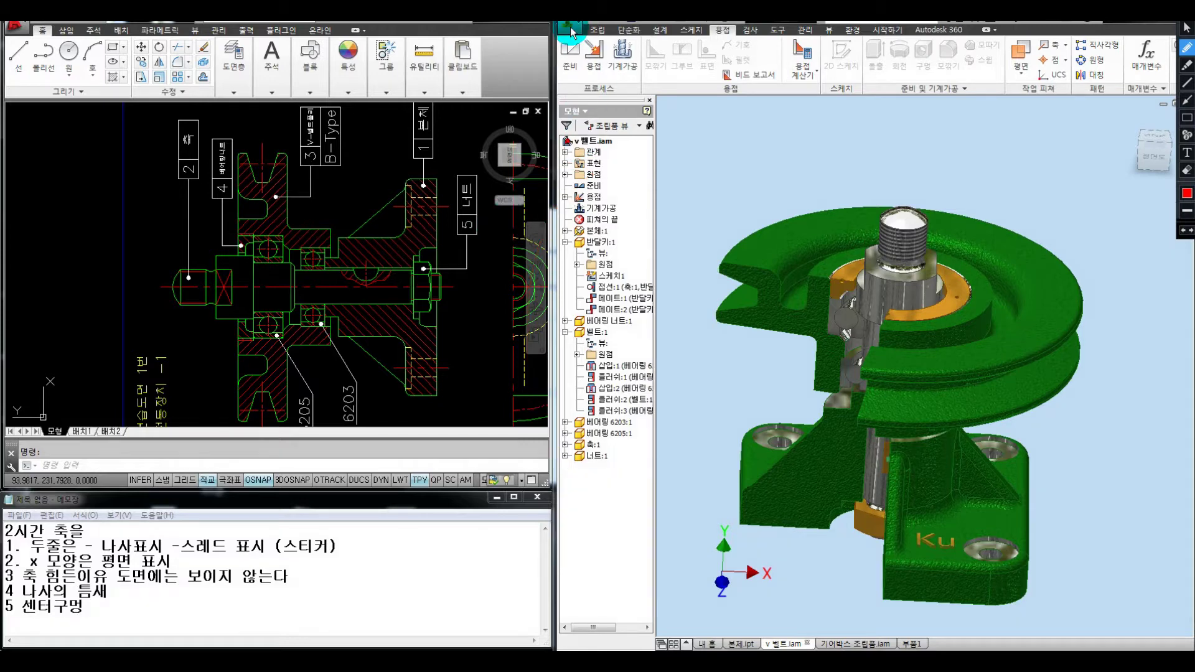
Step: Create a new part in Inventor and start a 2D sketch on the XY plane
{"action": "left_click", "coordinate": [568, 26]}
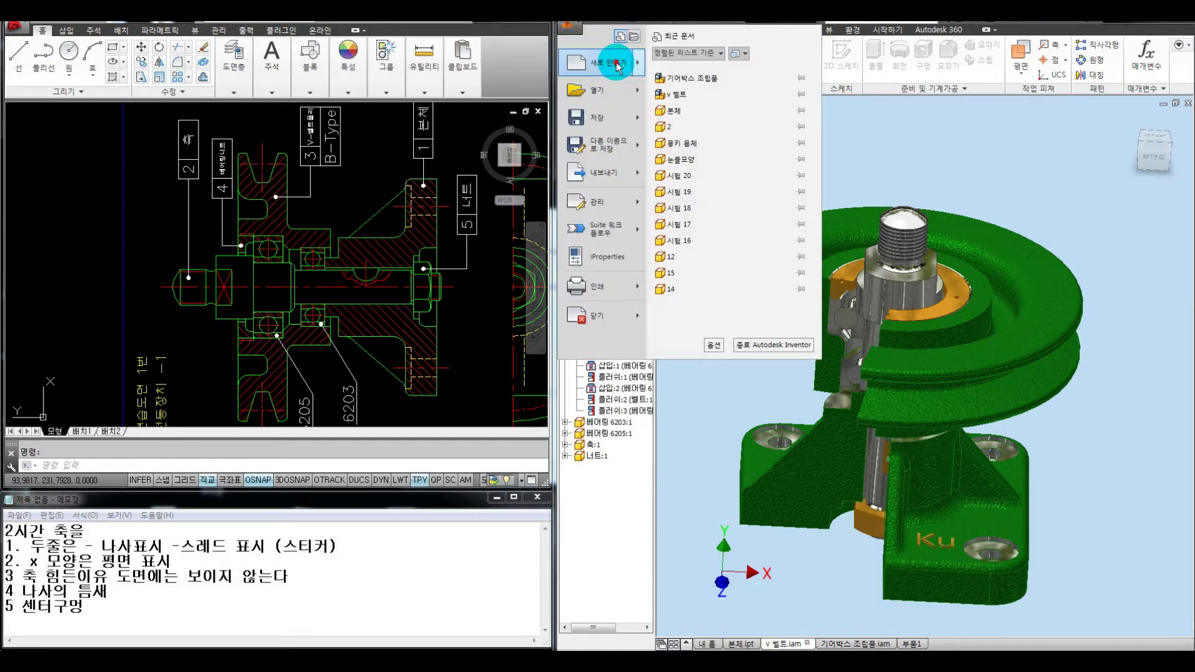
{"action": "left_click", "coordinate": [618, 111]}
{"action": "double_click", "coordinate": [636, 255]}
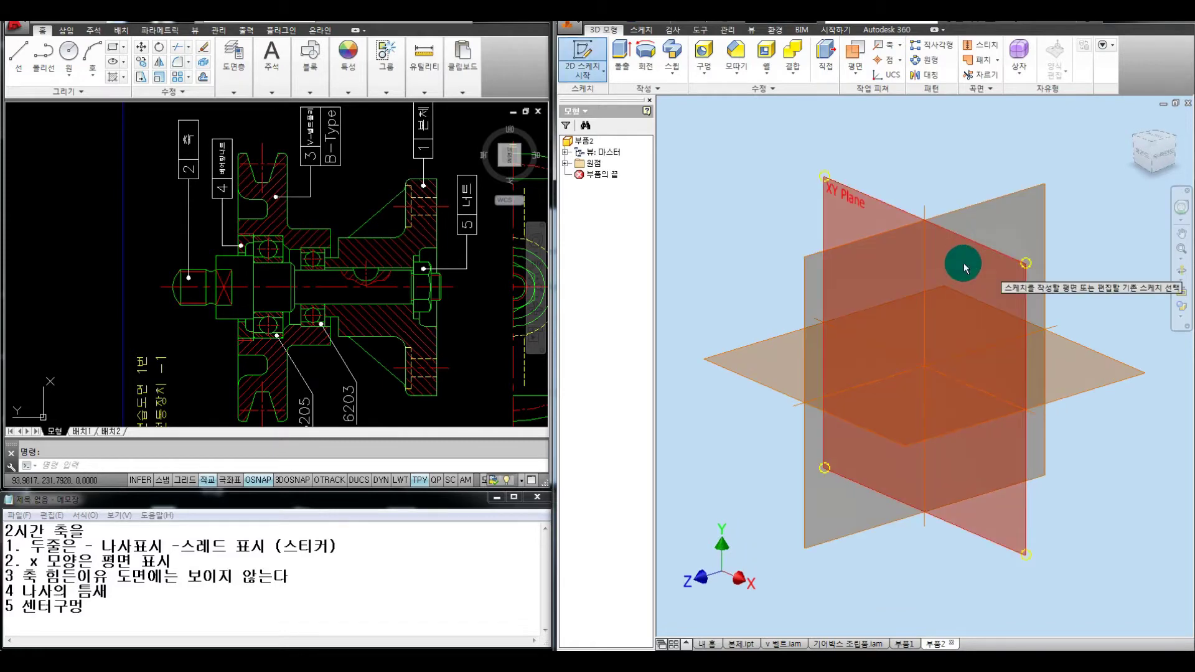
{"action": "left_click", "coordinate": [984, 268]}
Step: Identify the shaft's upper half profile in the AutoCAD section drawing and place a linear dimension for its overall length along the axis
{"action": "key", "text": "ctrl+alt+d"}
{"action": "left_click_drag", "start_coordinate": [169, 287], "coordinate": [183, 287]}
{"action": "mouse_move", "coordinate": [442, 288]}
{"action": "left_mouse_down"}
{"action": "mouse_move", "coordinate": [409, 274]}
{"action": "mouse_move", "coordinate": [225, 264]}
{"action": "mouse_move", "coordinate": [209, 275]}
{"action": "left_mouse_up"}
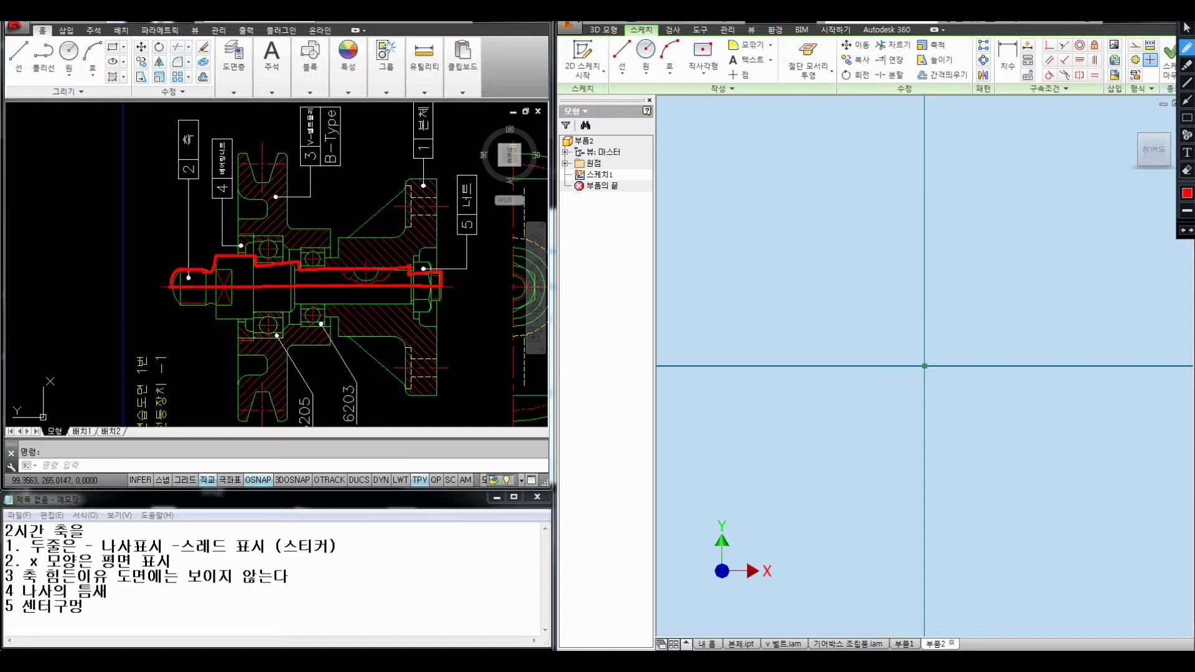
{"action": "key", "text": "Escape"}
{"action": "scroll", "coordinate": [366, 288], "scroll_direction": "up", "scroll_amount": 2}
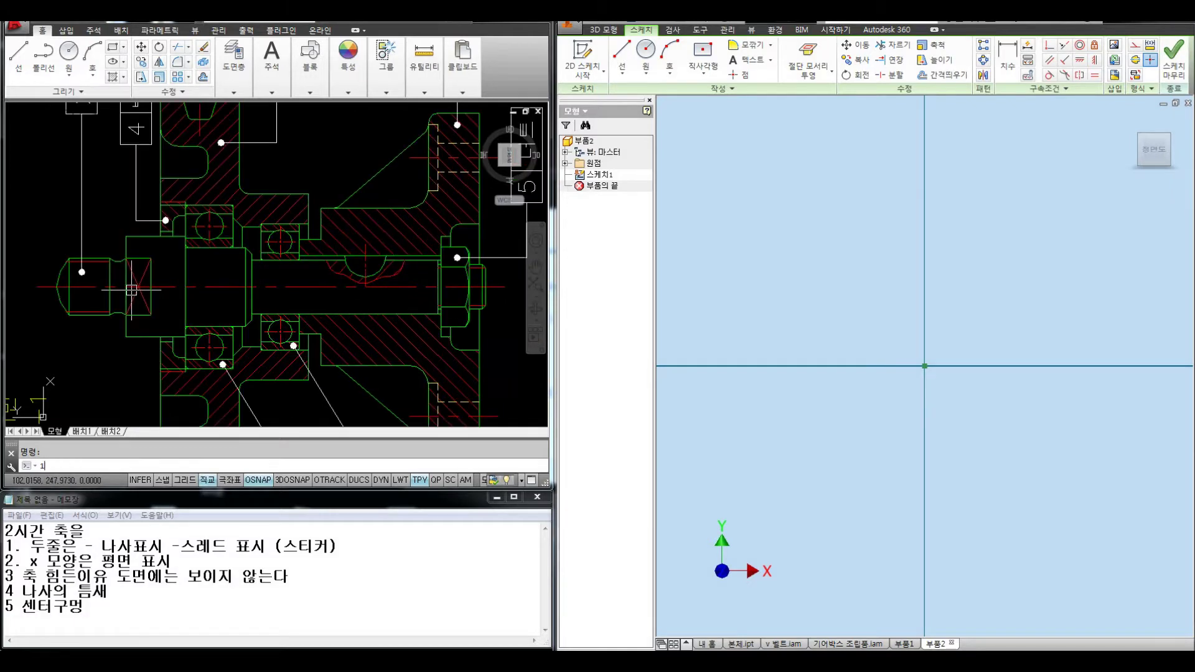
{"action": "key", "text": "Return"}
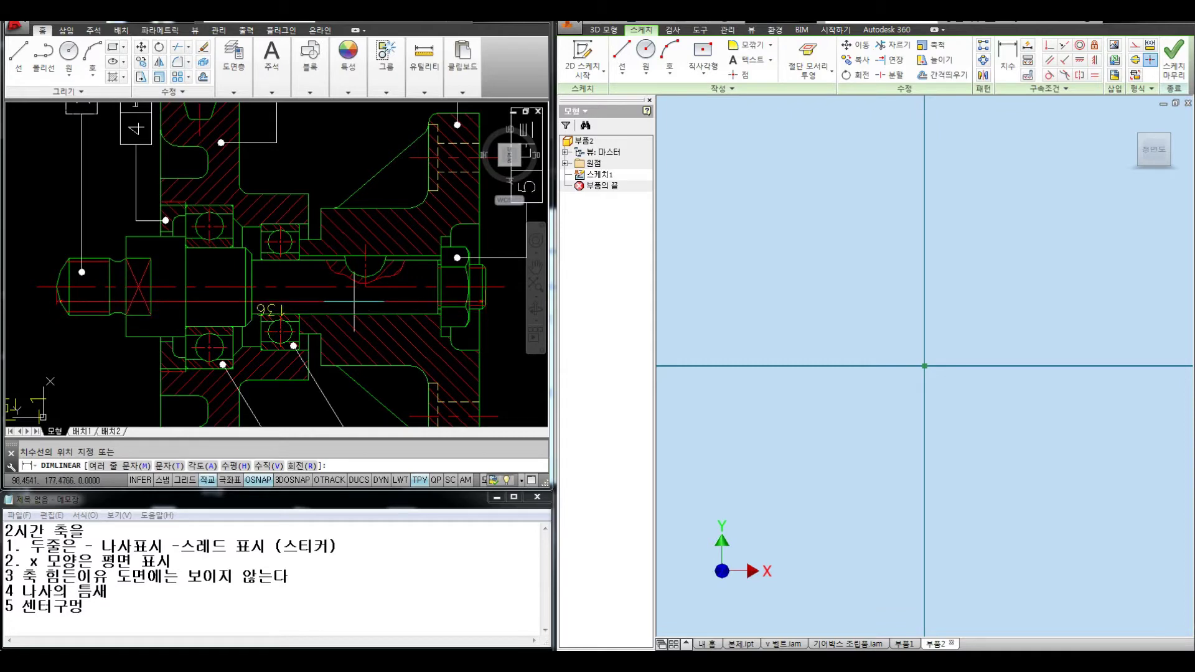
{"action": "left_click", "coordinate": [353, 300]}
Step: In the Inventor part sketch, draw a horizontal base line about 158 mm long from the origin for the shaft axis
{"action": "left_click", "coordinate": [899, 292]}
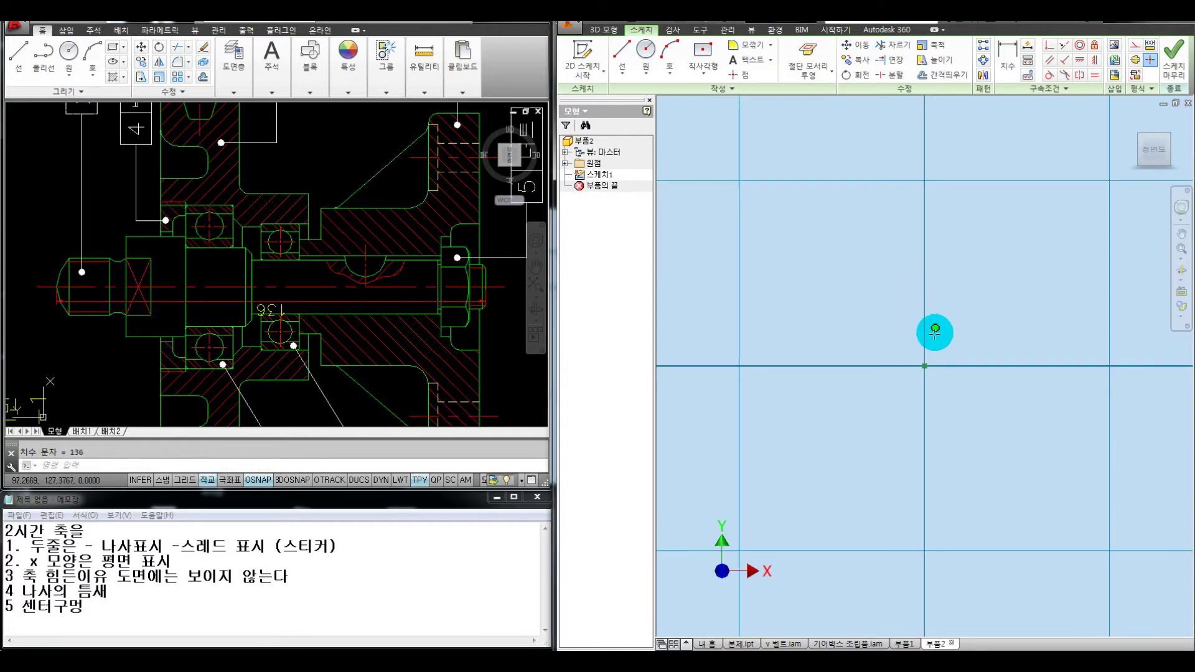
{"action": "key", "text": "l"}
{"action": "left_click", "coordinate": [925, 364]}
{"action": "scroll", "coordinate": [926, 364], "scroll_direction": "down", "scroll_amount": 3}
{"action": "middle_click_drag", "start_coordinate": [1008, 343], "coordinate": [803, 323]}
{"action": "scroll", "coordinate": [812, 328], "scroll_direction": "down", "scroll_amount": 3}
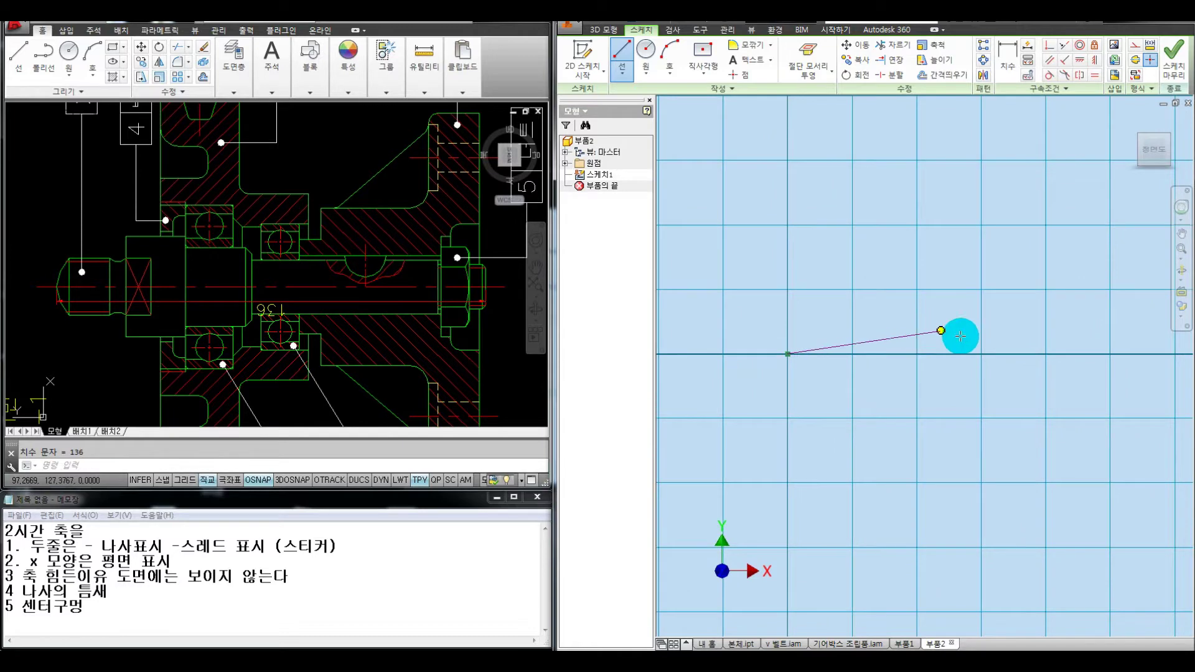
{"action": "left_click", "coordinate": [1020, 354]}
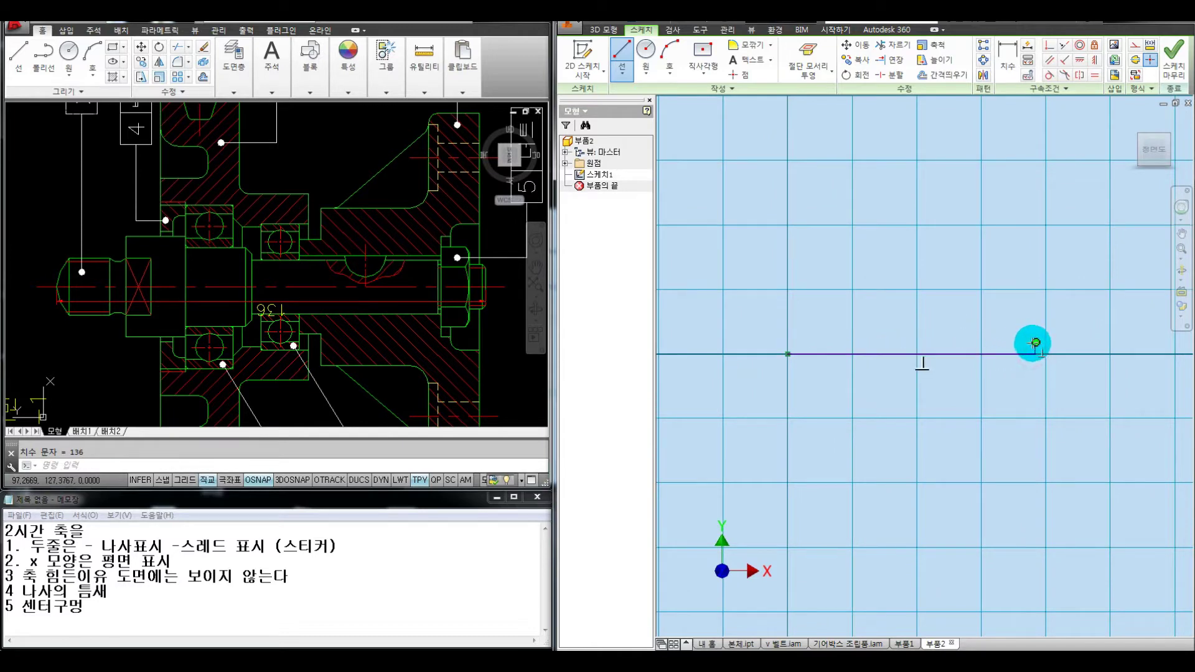
Step: Continue the line chain from the base line's far end as a stepped outline of four shaft sections rising to the largest collar
{"action": "left_click", "coordinate": [1005, 333]}
{"action": "left_click", "coordinate": [916, 333]}
{"action": "left_click", "coordinate": [916, 324]}
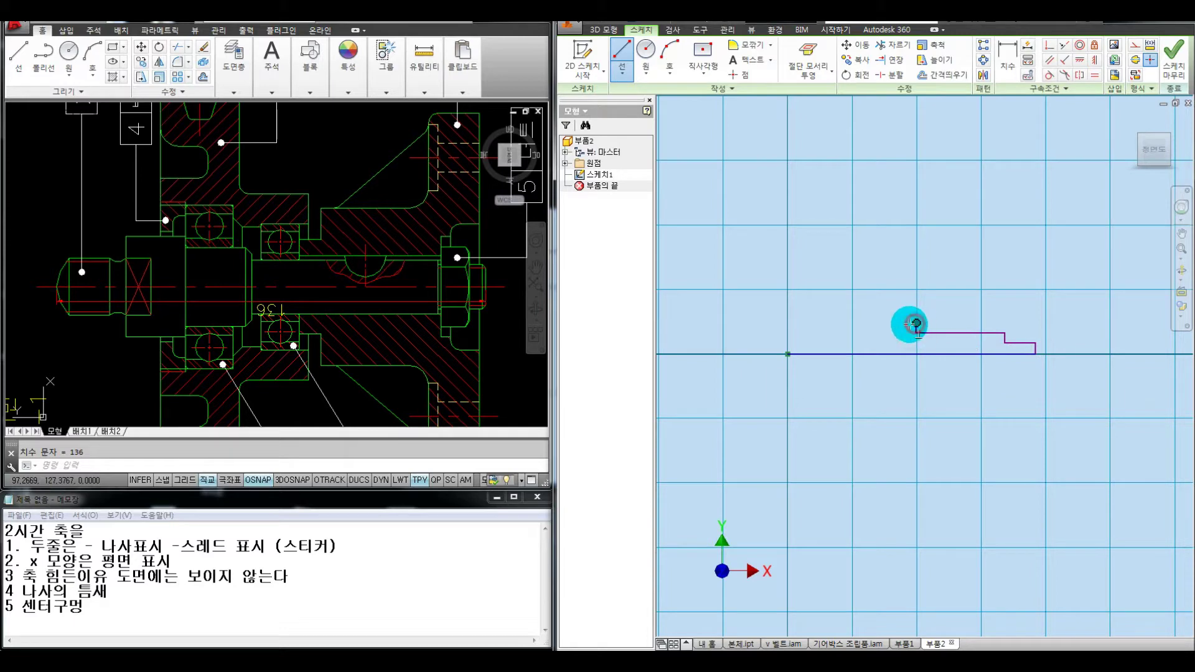
{"action": "left_click", "coordinate": [861, 323]}
{"action": "left_click", "coordinate": [863, 309]}
{"action": "left_click", "coordinate": [818, 310]}
{"action": "left_click", "coordinate": [818, 327]}
Step: Draw the narrow relief and the threaded end beside the collar, and close the outline vertically onto the base line near the origin
{"action": "scroll", "coordinate": [817, 329], "scroll_direction": "up", "scroll_amount": 3}
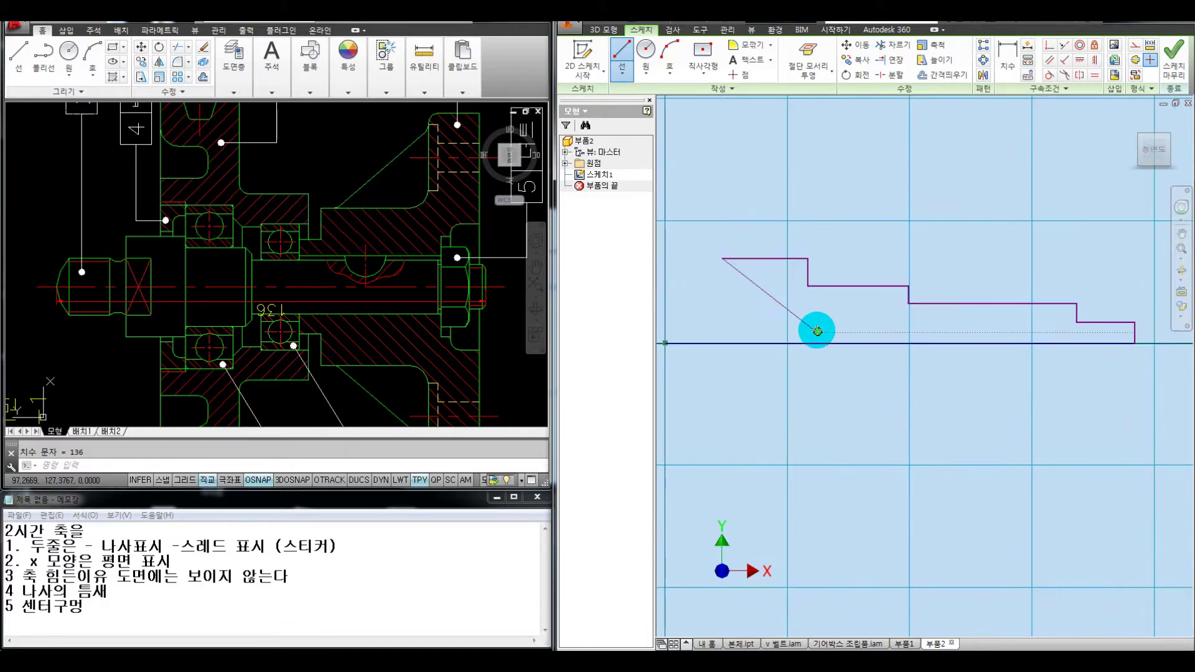
{"action": "left_click", "coordinate": [721, 294]}
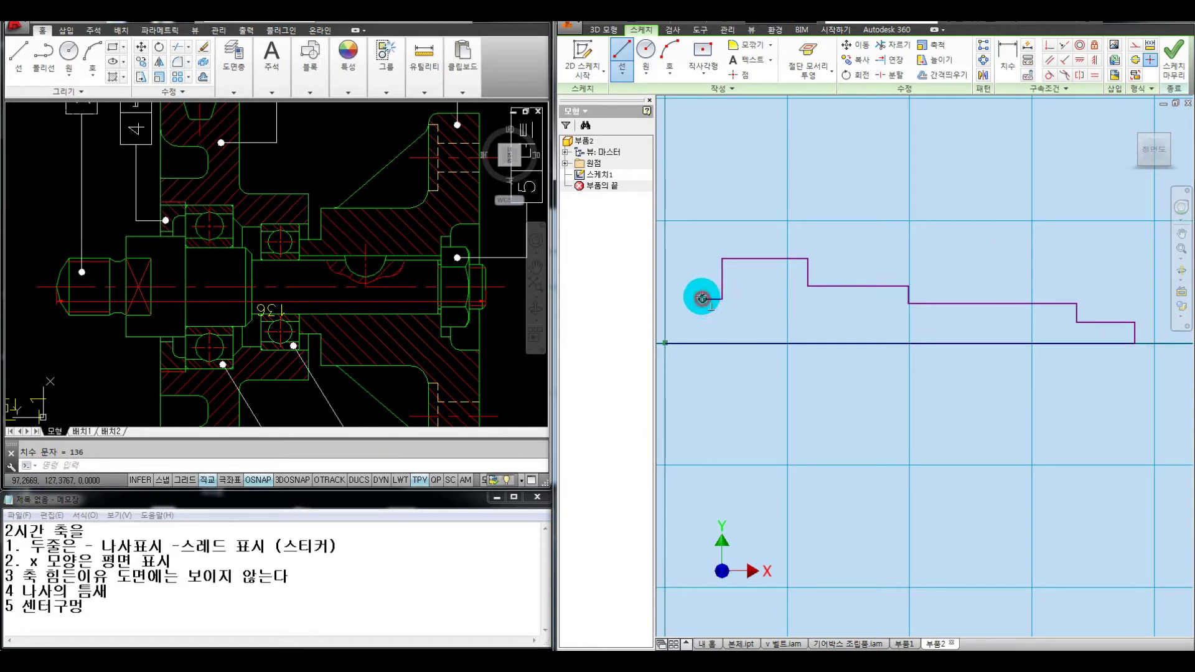
{"action": "left_click", "coordinate": [701, 290]}
{"action": "left_click", "coordinate": [677, 290]}
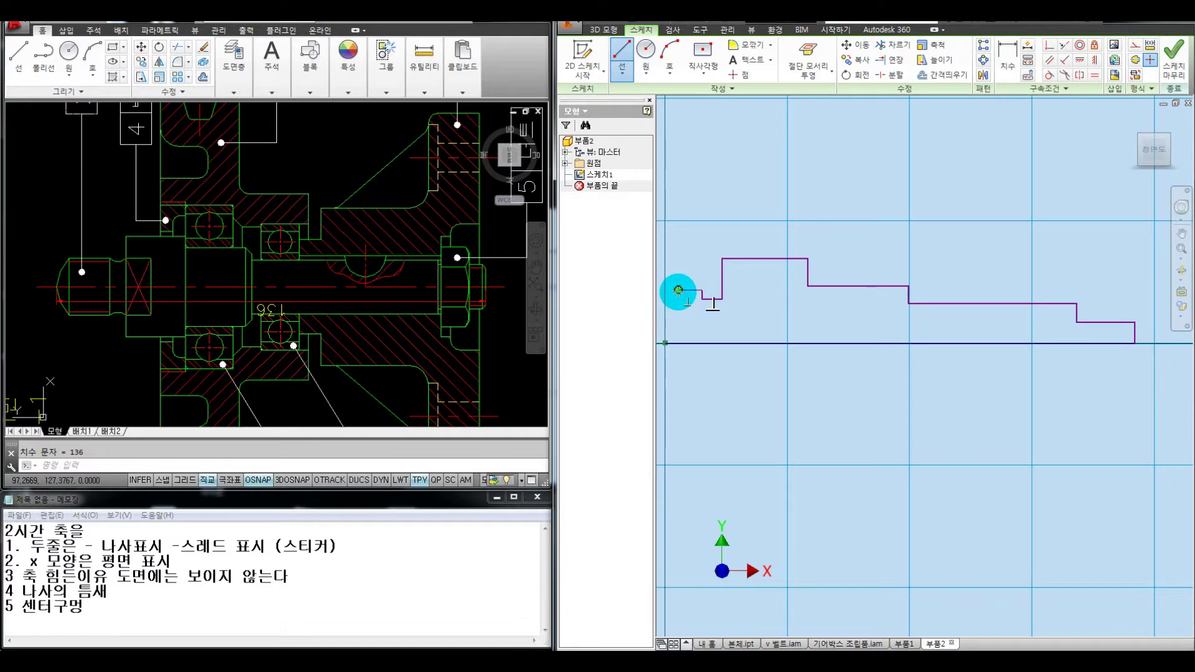
{"action": "left_click", "coordinate": [678, 343]}
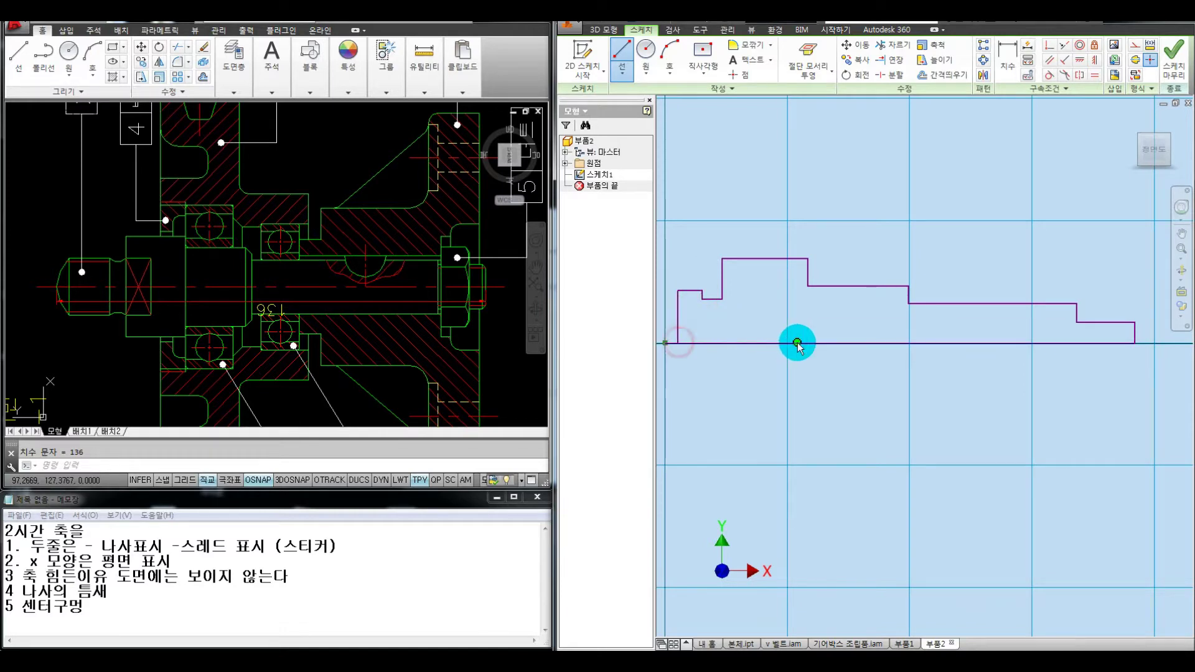
{"action": "key", "text": "Escape"}
Step: Convert the base line of the shaft profile to a centerline
{"action": "scroll", "coordinate": [835, 332], "scroll_direction": "down", "scroll_amount": 3}
{"action": "middle_click_drag", "start_coordinate": [866, 338], "coordinate": [845, 342]}
{"action": "left_click", "coordinate": [844, 354]}
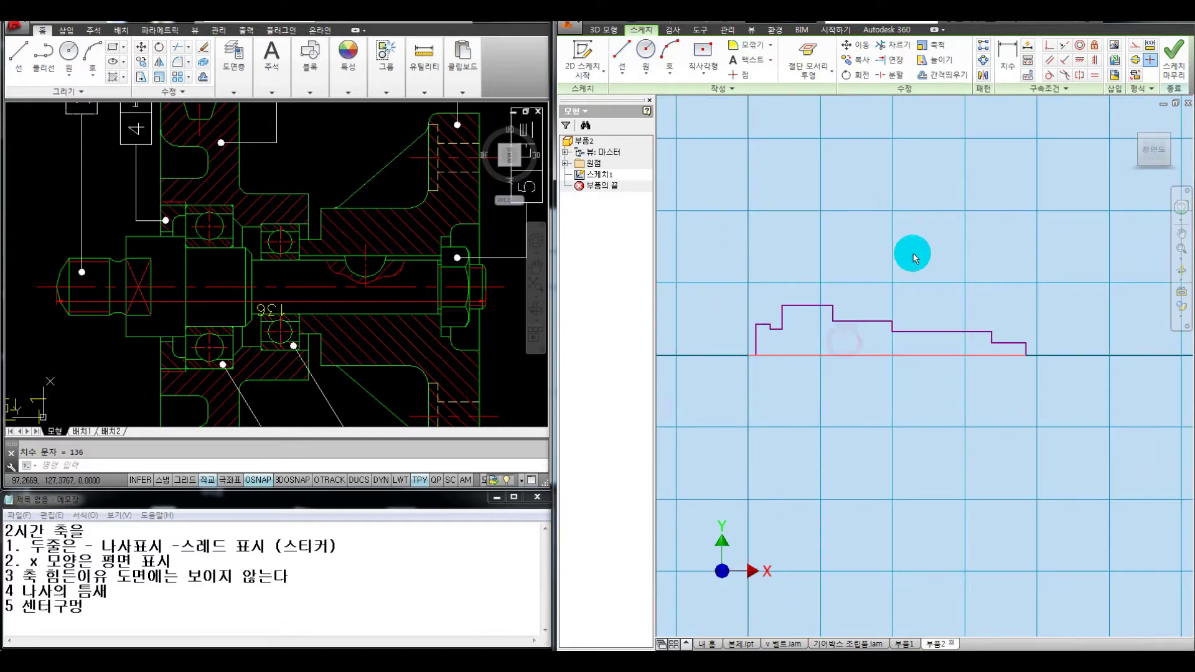
{"action": "left_click", "coordinate": [1136, 61]}
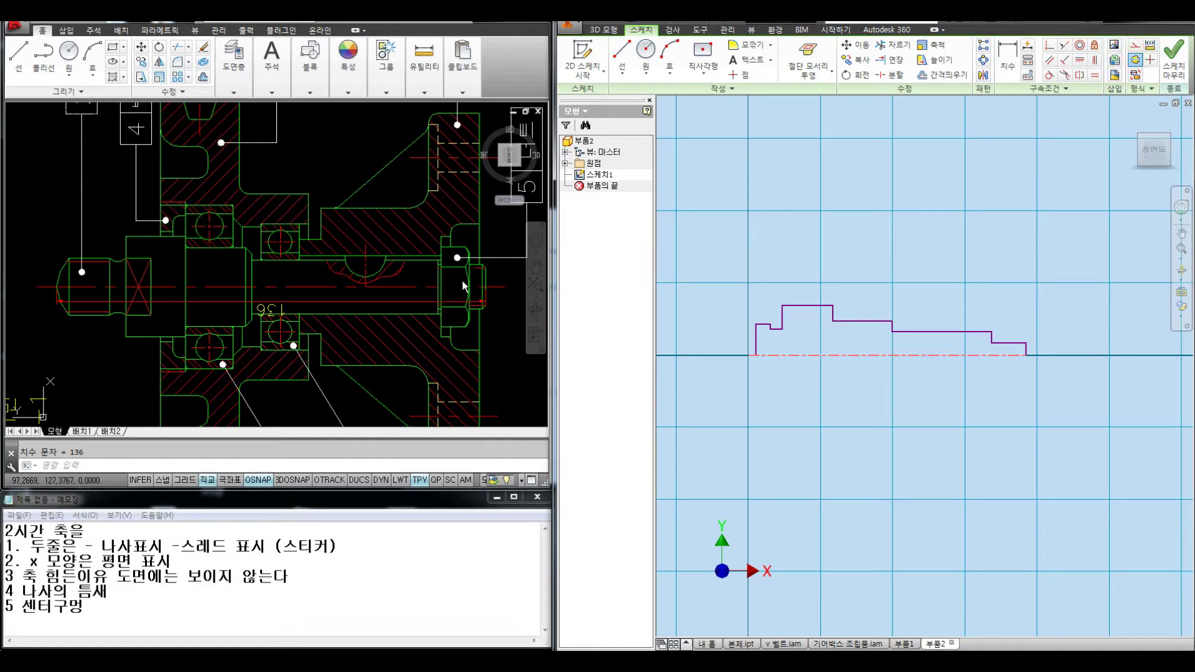
Step: Measure the full diameter of the nut-side threaded end in the AutoCAD section drawing with a linear dimension, without placing it
{"action": "key", "text": "ctrl+alt+d"}
{"action": "left_click_drag", "start_coordinate": [481, 265], "coordinate": [530, 312]}
{"action": "left_click_drag", "start_coordinate": [515, 272], "coordinate": [532, 268]}
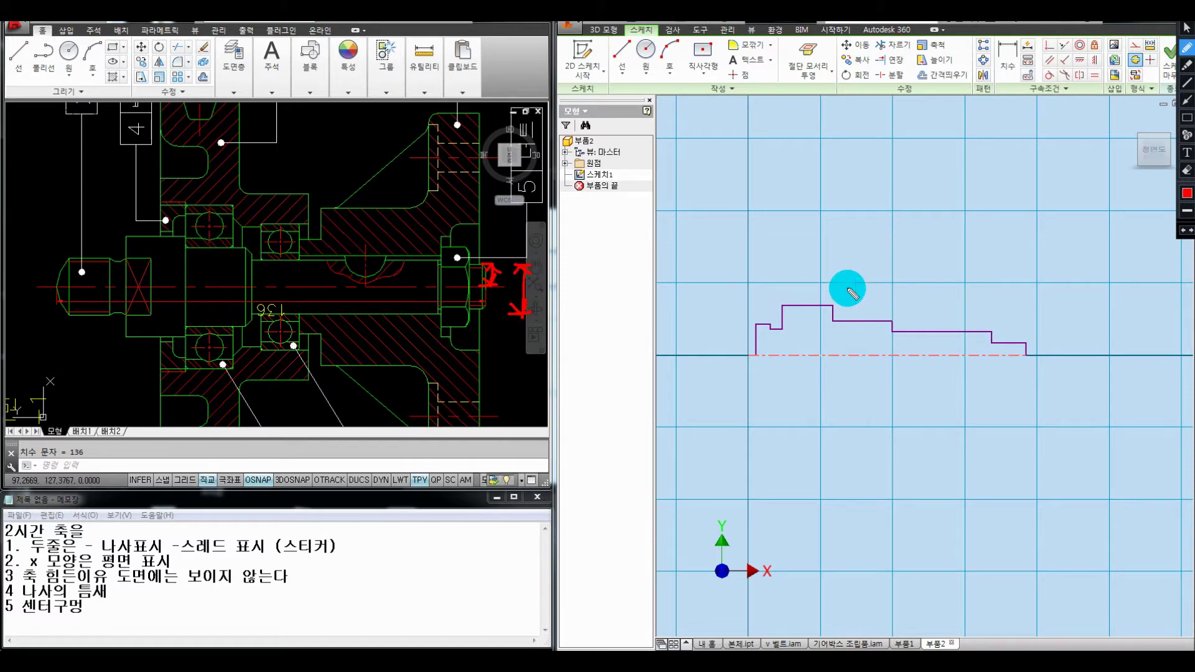
{"action": "key", "text": "Escape"}
{"action": "left_click", "coordinate": [497, 323]}
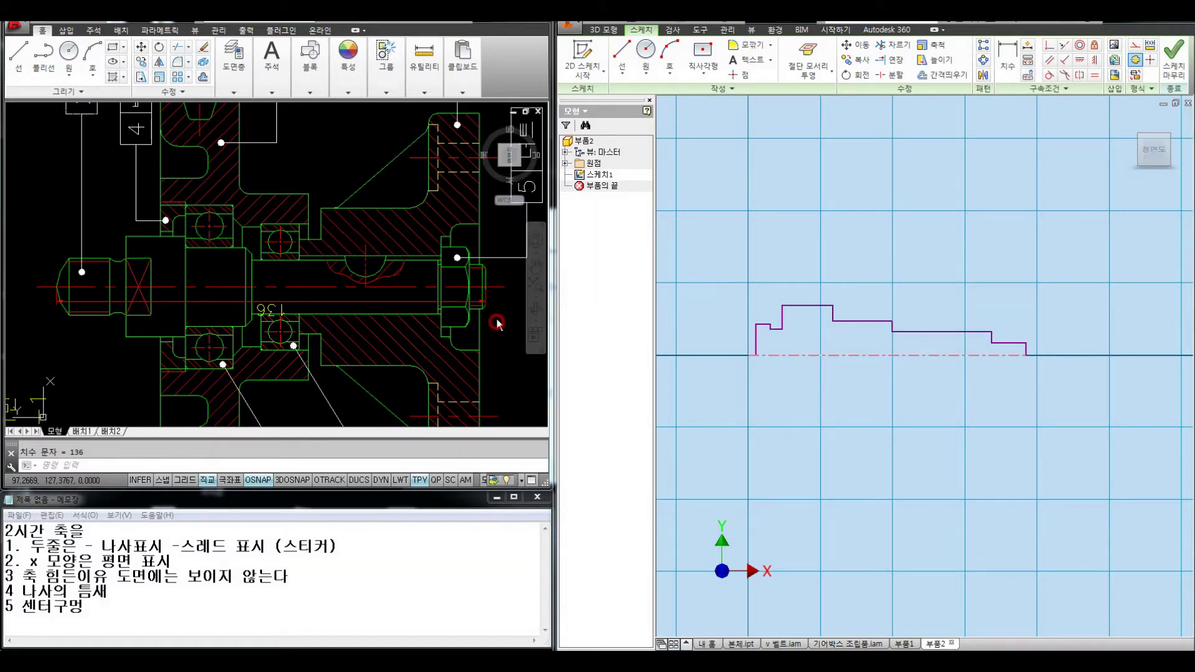
{"action": "middle_click_drag", "start_coordinate": [502, 299], "coordinate": [470, 290]}
{"action": "key", "text": "Return"}
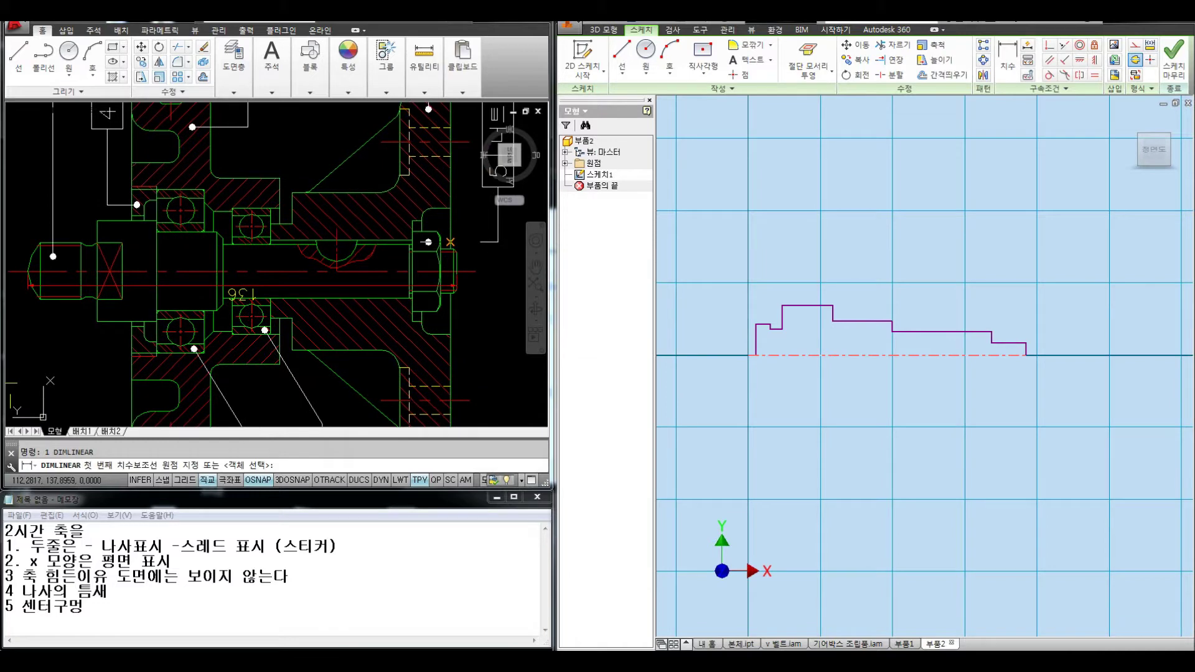
{"action": "left_click", "coordinate": [452, 252]}
{"action": "key", "text": "Escape"}
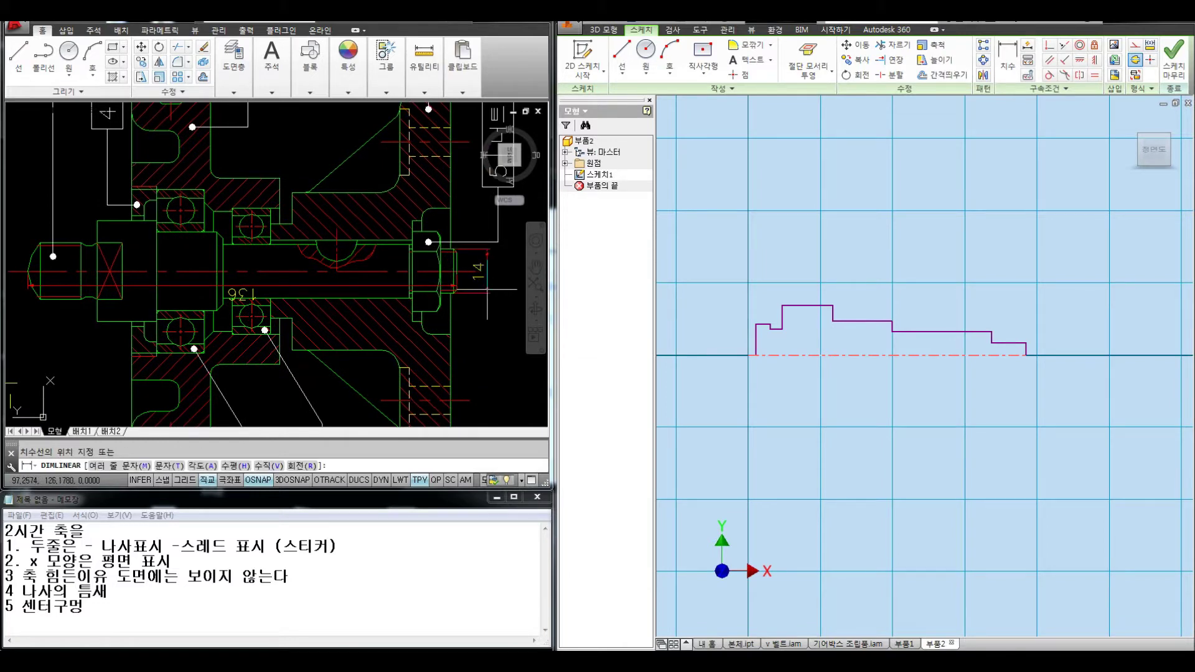
Step: Dimension the smallest end section of the Inventor shaft profile from the centerline as a 14 mm diameter
{"action": "left_click", "coordinate": [1013, 346]}
{"action": "key", "text": "d"}
{"action": "left_click", "coordinate": [1001, 353]}
{"action": "left_click", "coordinate": [1053, 346]}
{"action": "type", "text": "14"}
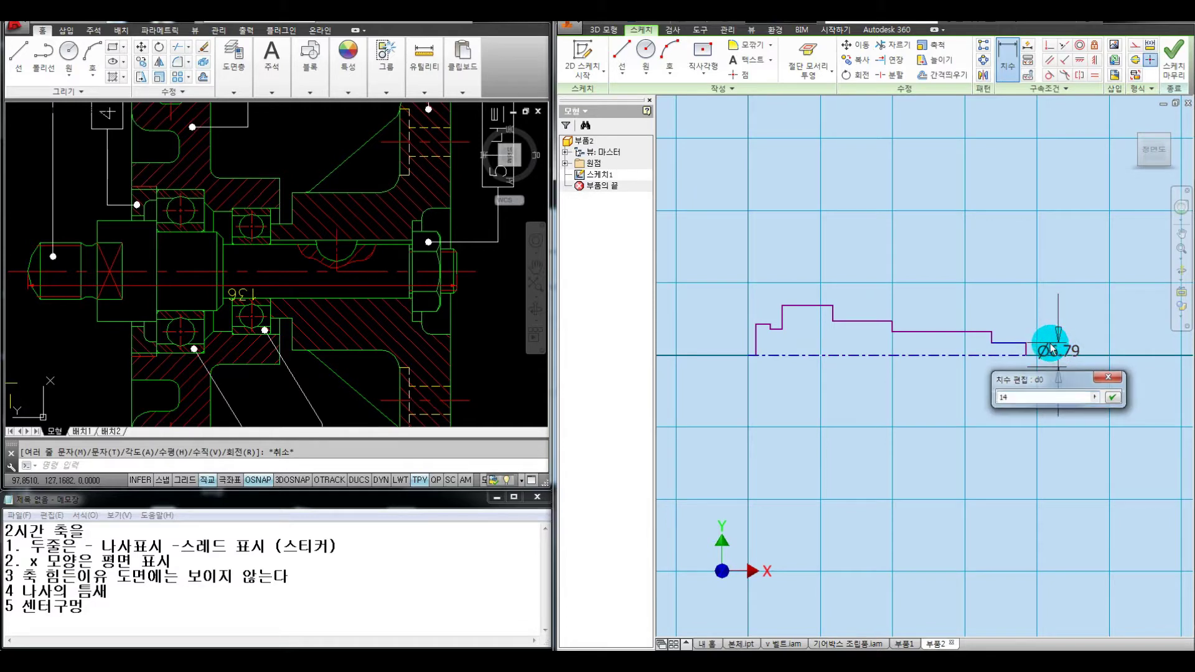
{"action": "key", "text": "Return"}
Step: Dimension the centerline of the shaft profile and set the overall length to 136 mm
{"action": "scroll", "coordinate": [1048, 341], "scroll_direction": "down", "scroll_amount": 3}
{"action": "left_click", "coordinate": [902, 344]}
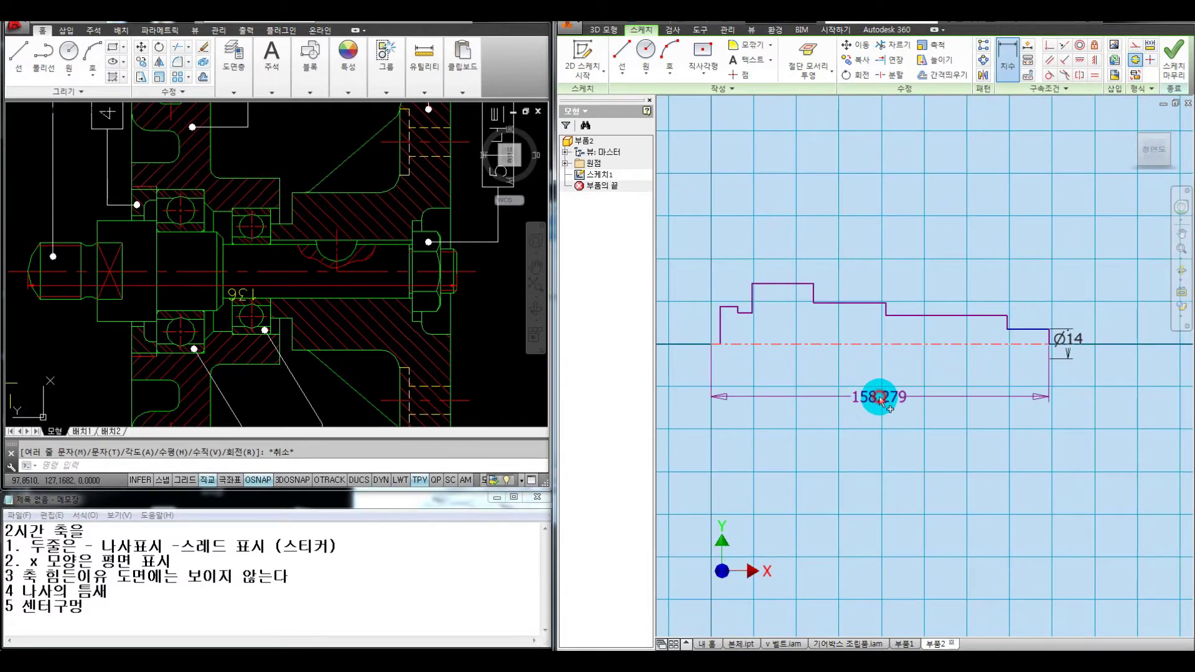
{"action": "left_click", "coordinate": [882, 401]}
{"action": "type", "text": "136"}
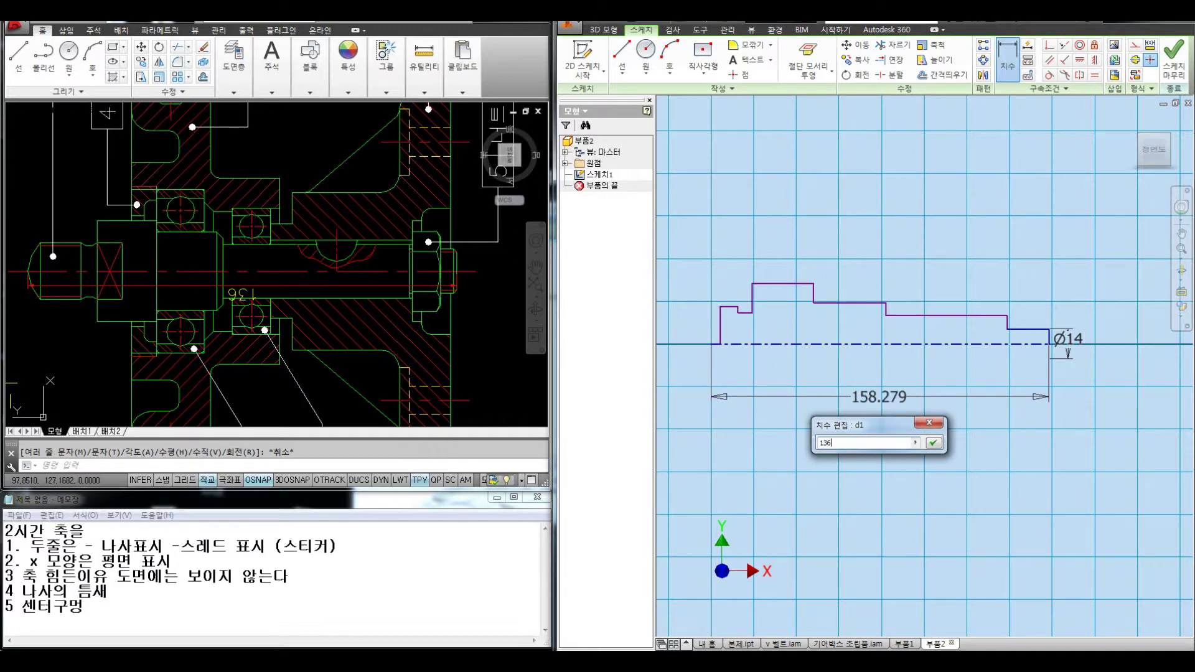
{"action": "key", "text": "Return"}
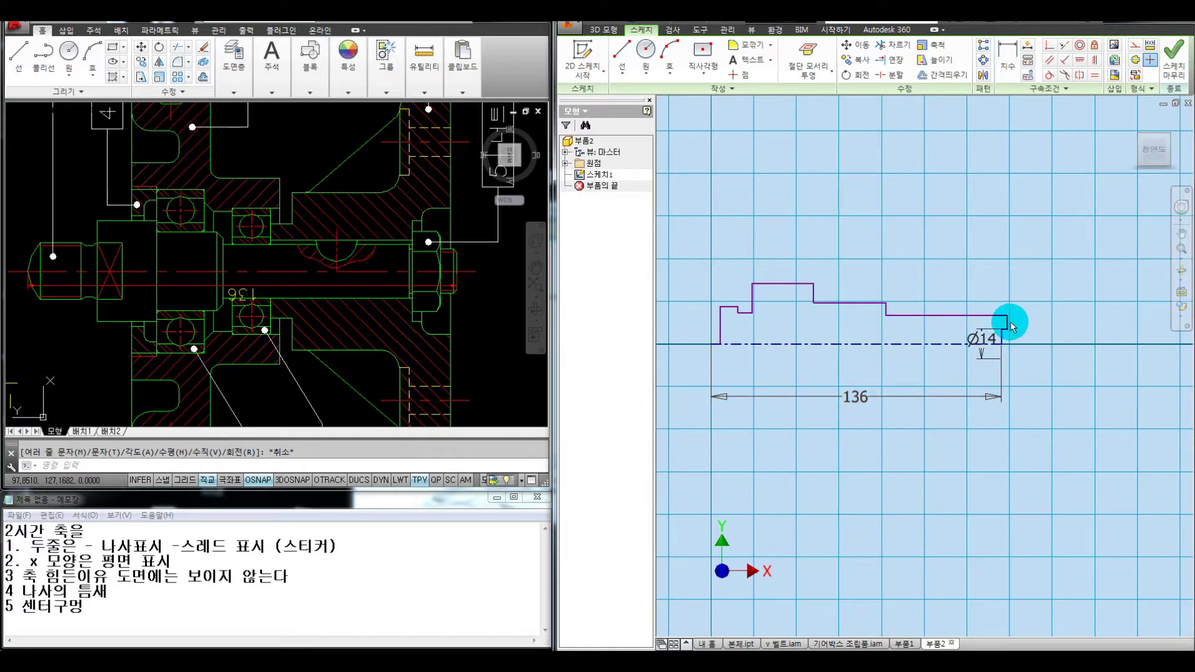
{"action": "left_click", "coordinate": [993, 324]}
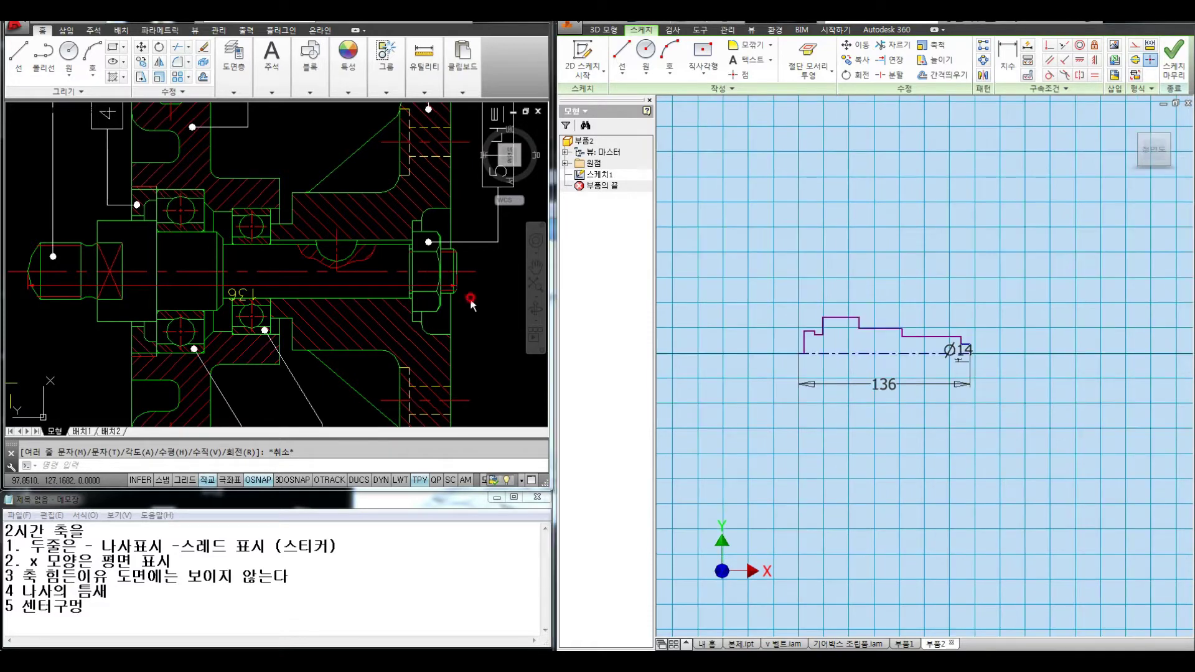
Step: Examine the bearing seats and the bearing designations 6203 and 6205 in the AutoCAD section drawing to determine the shaft's seat diameters
{"action": "scroll", "coordinate": [424, 276], "scroll_direction": "down", "scroll_amount": 2}
{"action": "left_click", "coordinate": [418, 270]}
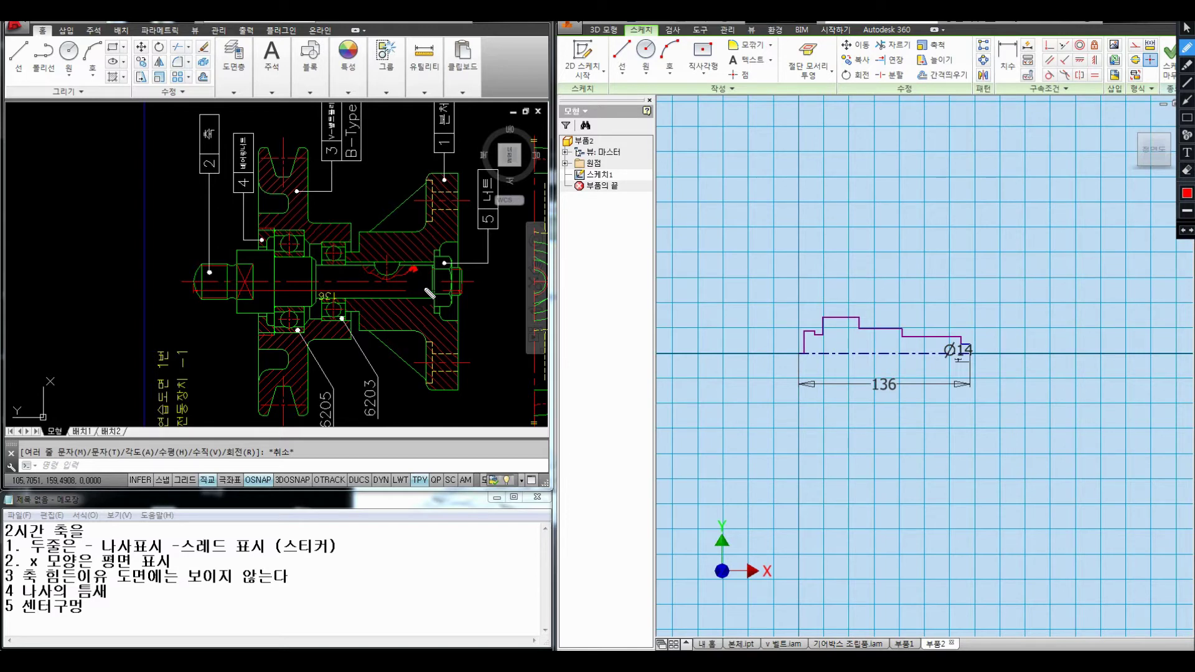
{"action": "left_click_drag", "start_coordinate": [412, 267], "coordinate": [416, 293]}
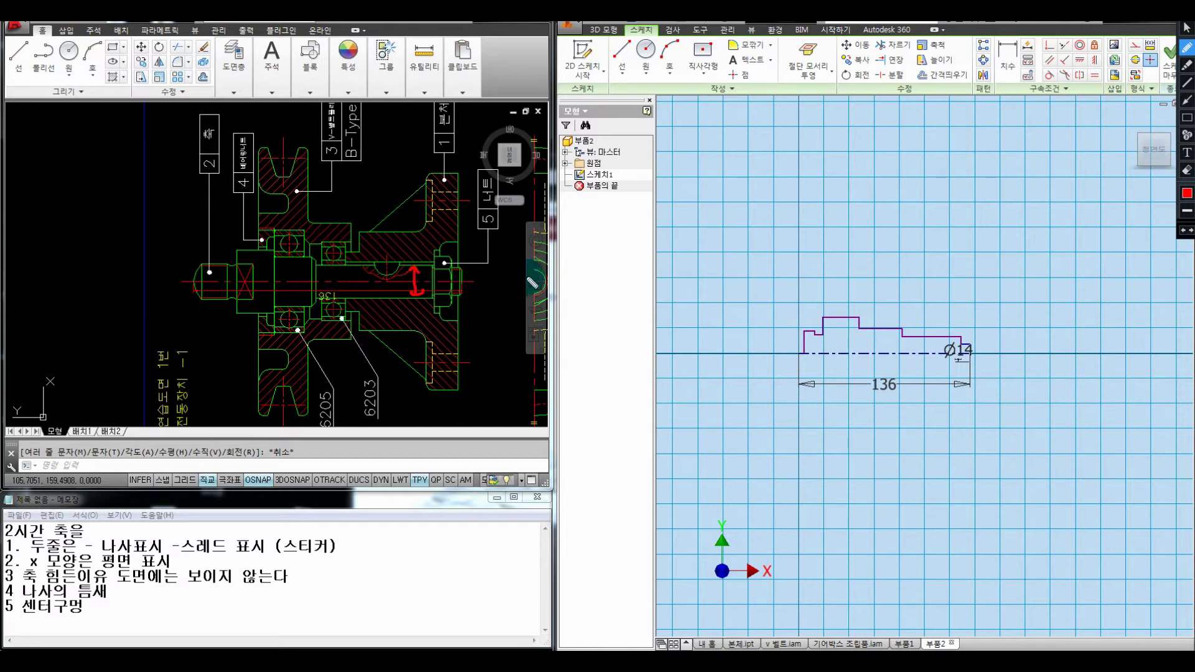
{"action": "mouse_move", "coordinate": [716, 210]}
{"action": "left_mouse_down"}
{"action": "mouse_move", "coordinate": [642, 280]}
{"action": "mouse_move", "coordinate": [747, 235]}
{"action": "mouse_move", "coordinate": [701, 219]}
{"action": "mouse_move", "coordinate": [712, 211]}
{"action": "left_mouse_up"}
{"action": "left_click", "coordinate": [617, 209]}
{"action": "left_click_drag", "start_coordinate": [618, 204], "coordinate": [649, 303]}
{"action": "left_click_drag", "start_coordinate": [699, 153], "coordinate": [722, 231]}
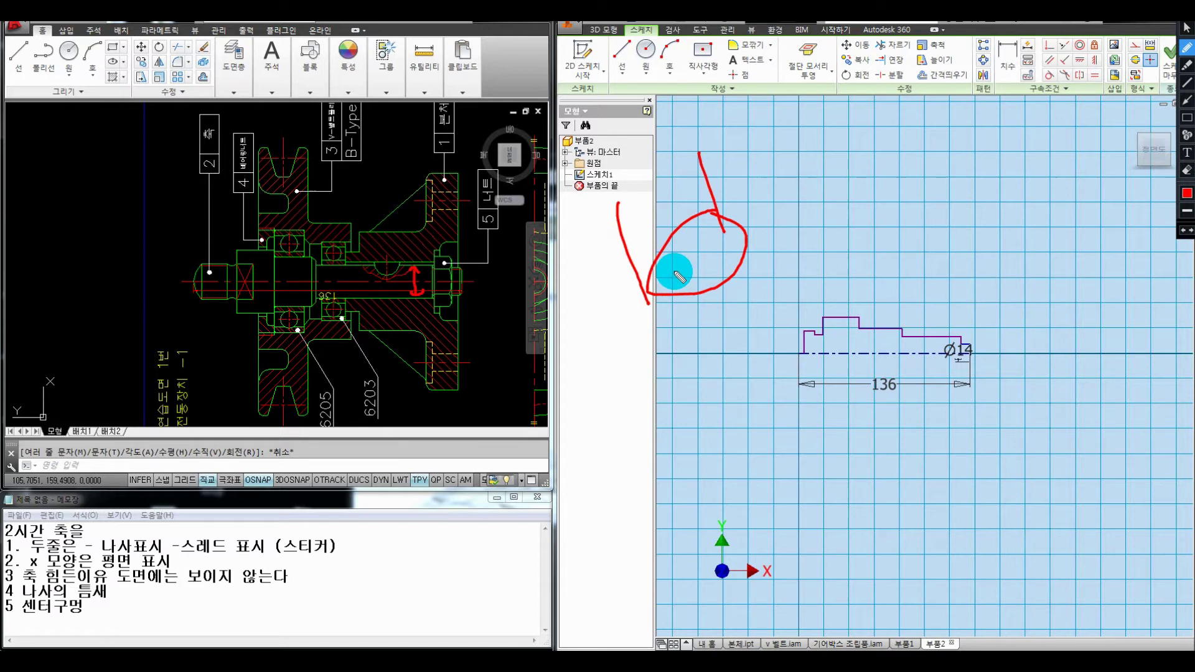
{"action": "mouse_move", "coordinate": [672, 269]}
{"action": "left_mouse_down"}
{"action": "mouse_move", "coordinate": [647, 290]}
{"action": "mouse_move", "coordinate": [664, 290]}
{"action": "mouse_move", "coordinate": [726, 233]}
{"action": "mouse_move", "coordinate": [712, 234]}
{"action": "left_mouse_up"}
{"action": "left_click_drag", "start_coordinate": [377, 370], "coordinate": [372, 375]}
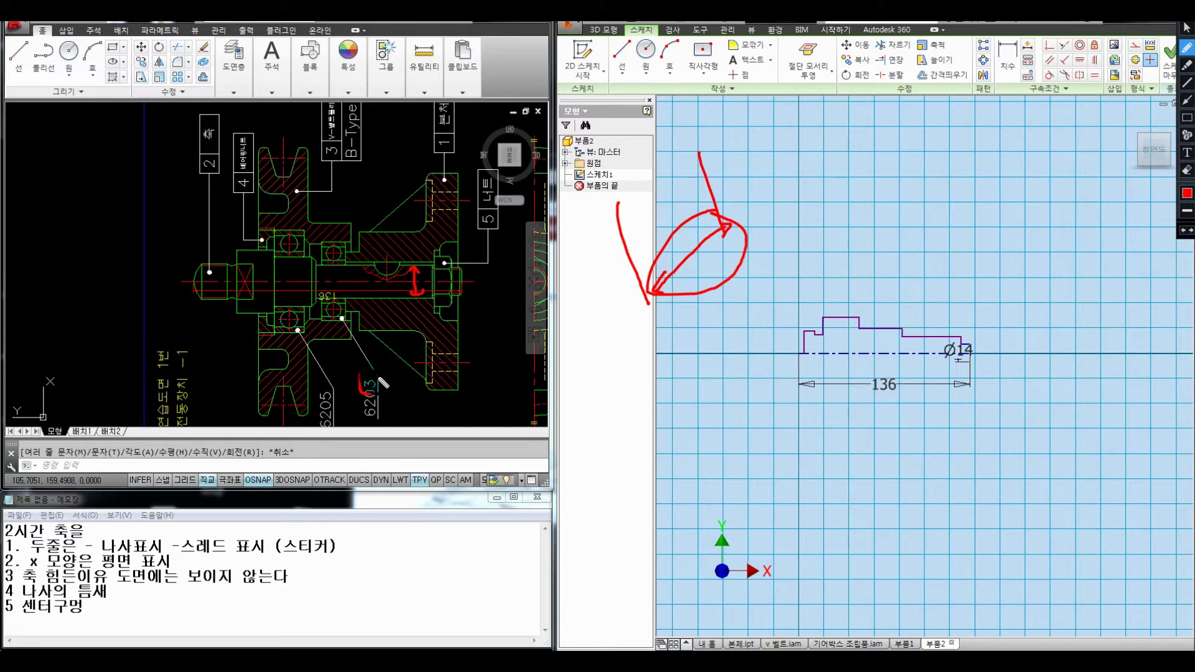
{"action": "mouse_move", "coordinate": [372, 388]}
{"action": "left_mouse_down"}
{"action": "mouse_move", "coordinate": [380, 377]}
{"action": "mouse_move", "coordinate": [404, 385]}
{"action": "left_mouse_up"}
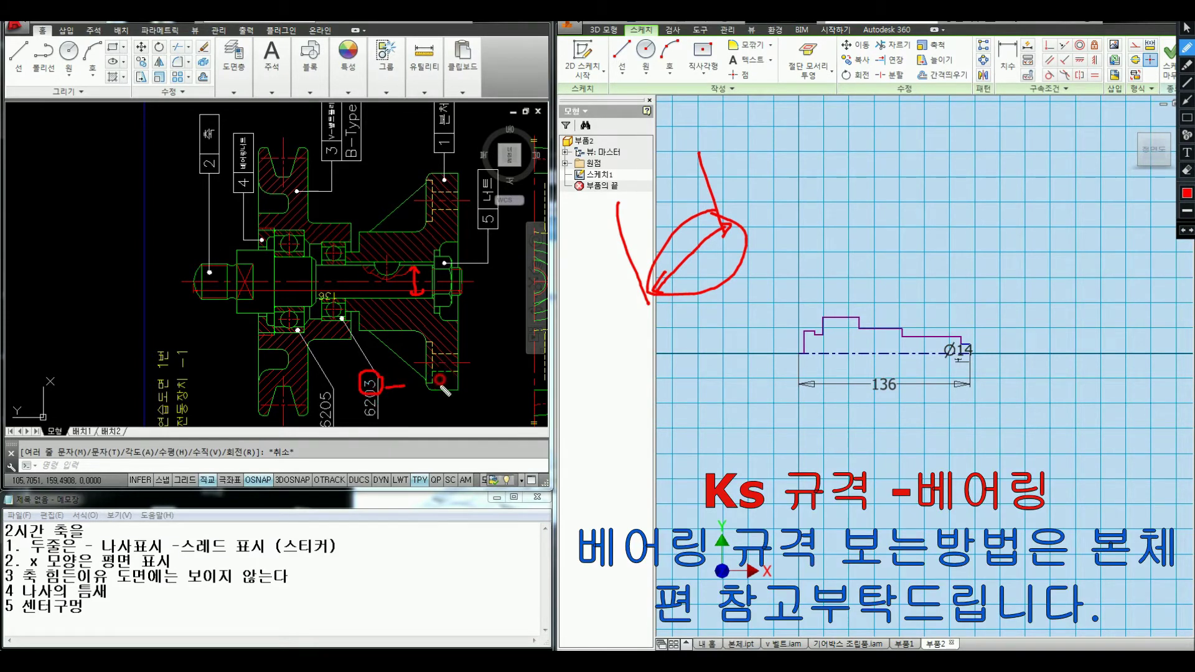
{"action": "left_click_drag", "start_coordinate": [440, 378], "coordinate": [440, 397]}
{"action": "left_click_drag", "start_coordinate": [450, 381], "coordinate": [463, 396]}
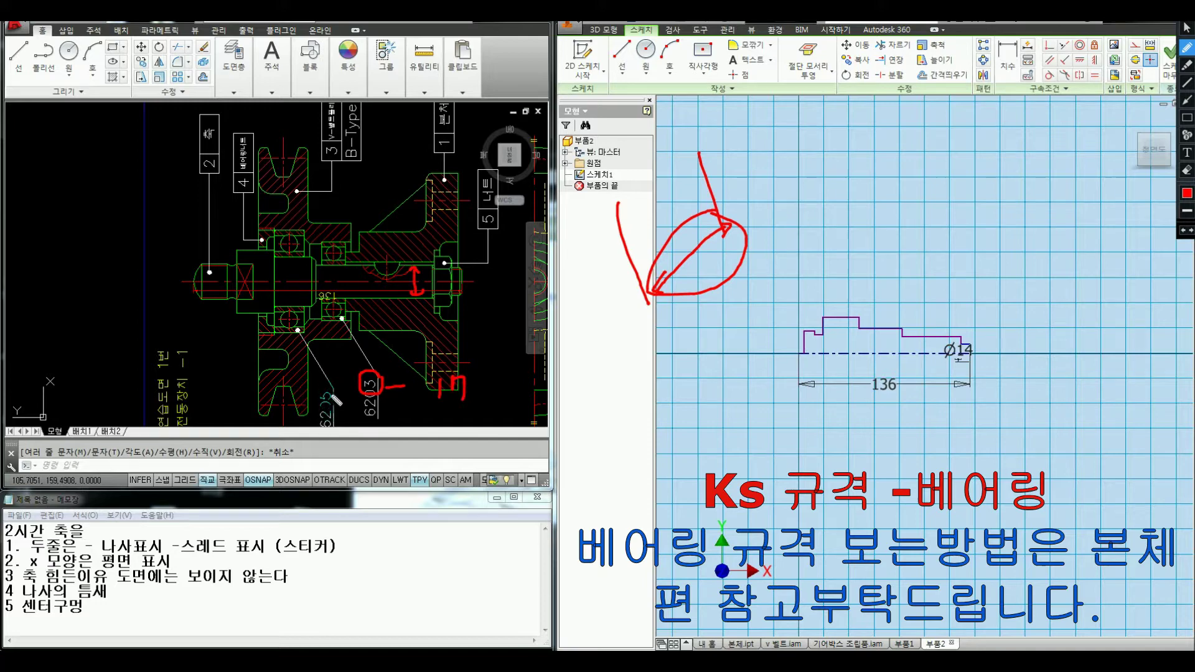
{"action": "left_click_drag", "start_coordinate": [205, 359], "coordinate": [227, 367]}
{"action": "mouse_move", "coordinate": [186, 350]}
{"action": "left_mouse_down"}
{"action": "mouse_move", "coordinate": [282, 337]}
{"action": "mouse_move", "coordinate": [278, 362]}
{"action": "mouse_move", "coordinate": [214, 410]}
{"action": "left_mouse_up"}
{"action": "mouse_move", "coordinate": [232, 391]}
{"action": "left_mouse_down"}
{"action": "mouse_move", "coordinate": [250, 405]}
{"action": "mouse_move", "coordinate": [234, 406]}
{"action": "left_mouse_up"}
{"action": "left_click_drag", "start_coordinate": [268, 384], "coordinate": [255, 409]}
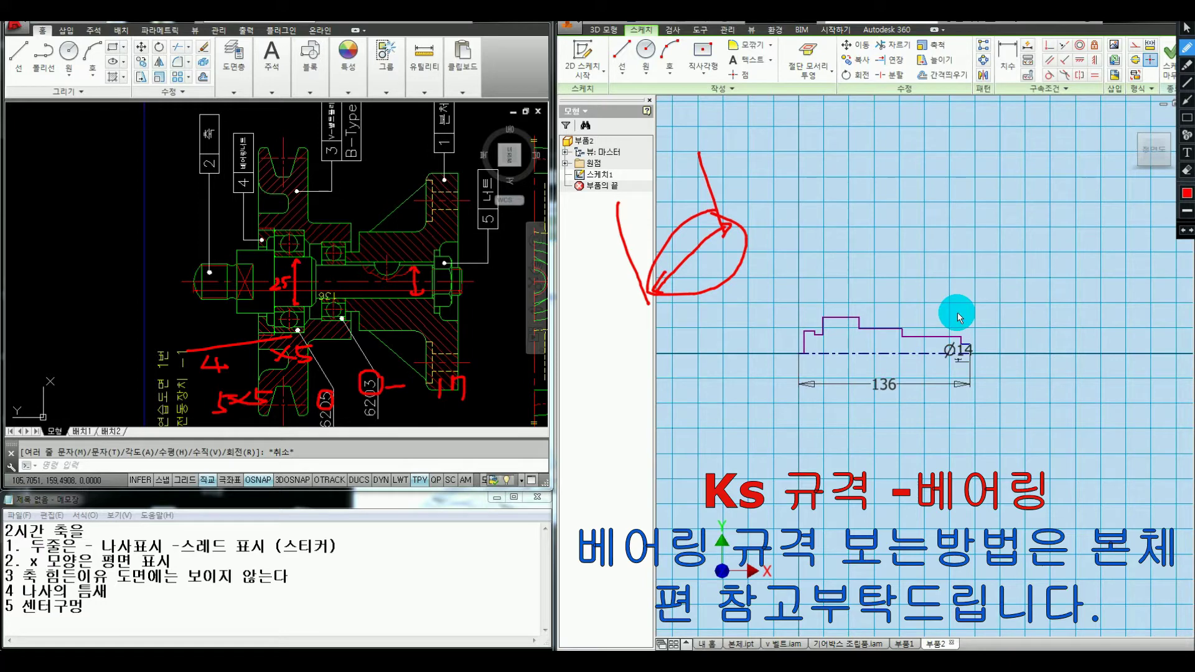
{"action": "key", "text": "Escape"}
Step: In Inventor, dimension the long shaft section beside the 14 mm end from the centerline as a 17 mm diameter
{"action": "key", "text": "d"}
{"action": "left_click", "coordinate": [932, 339]}
{"action": "left_click", "coordinate": [921, 353]}
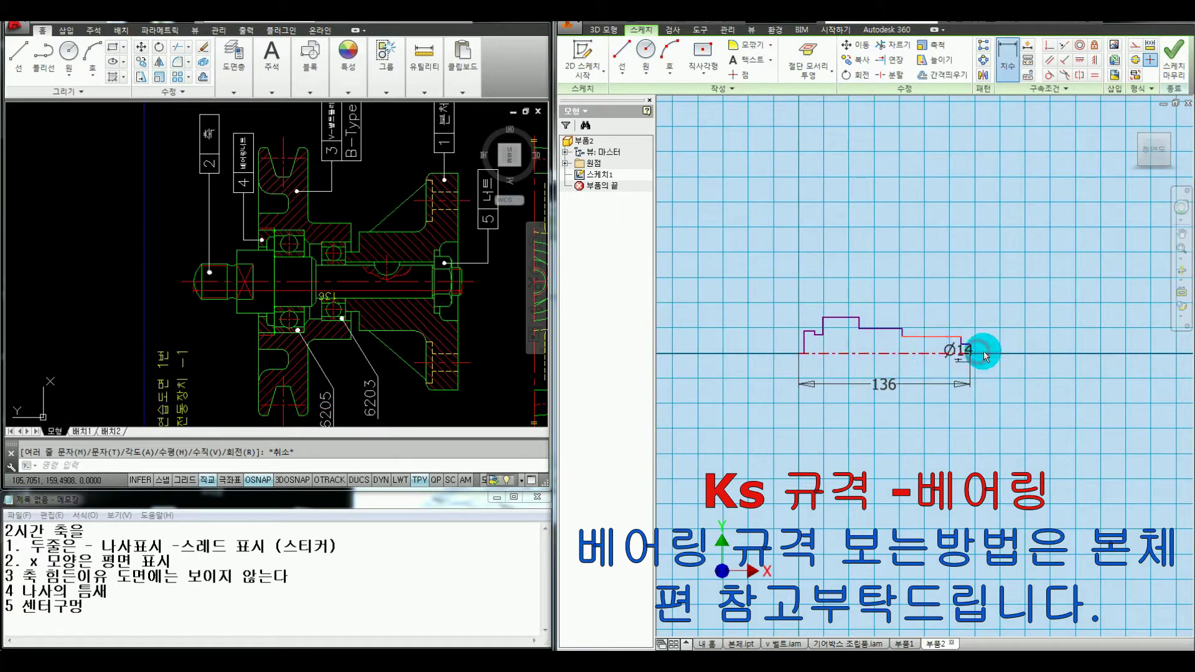
{"action": "left_click", "coordinate": [983, 364]}
{"action": "type", "text": "17"}
{"action": "key", "text": "Return"}
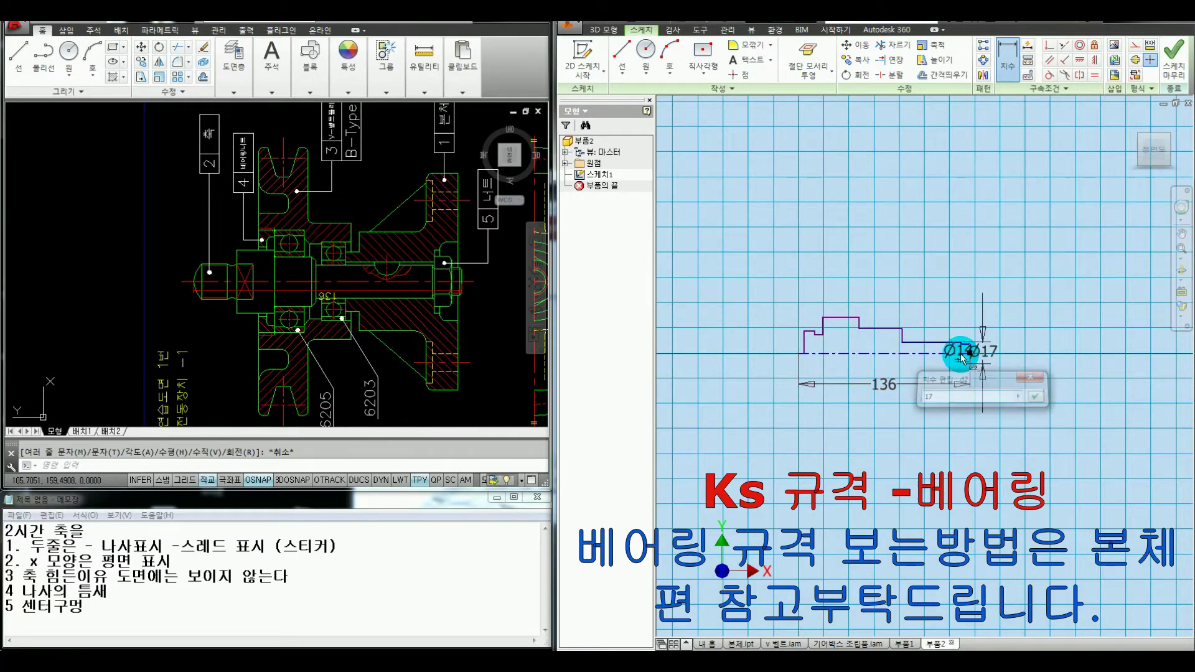
Step: Dimension the bearing seat section between the 17 mm section and the large collar as a 25 mm diameter
{"action": "scroll", "coordinate": [933, 358], "scroll_direction": "up", "scroll_amount": 3}
{"action": "left_click", "coordinate": [884, 336]}
{"action": "left_click", "coordinate": [1066, 340]}
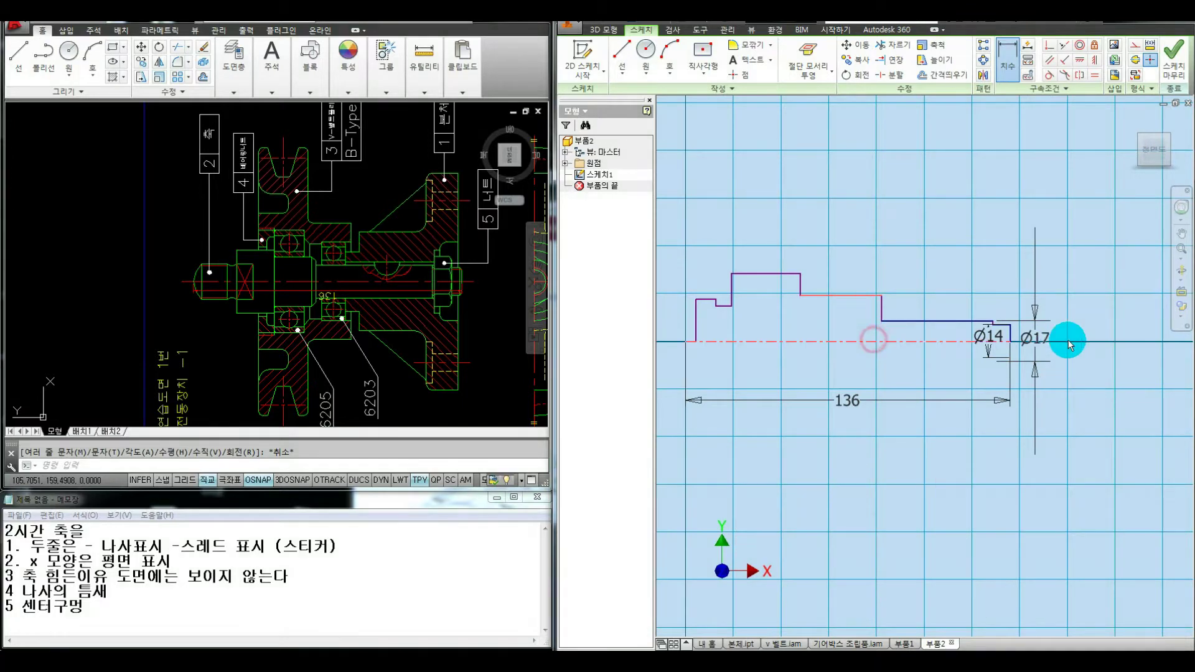
{"action": "type", "text": "25"}
{"action": "key", "text": "Return"}
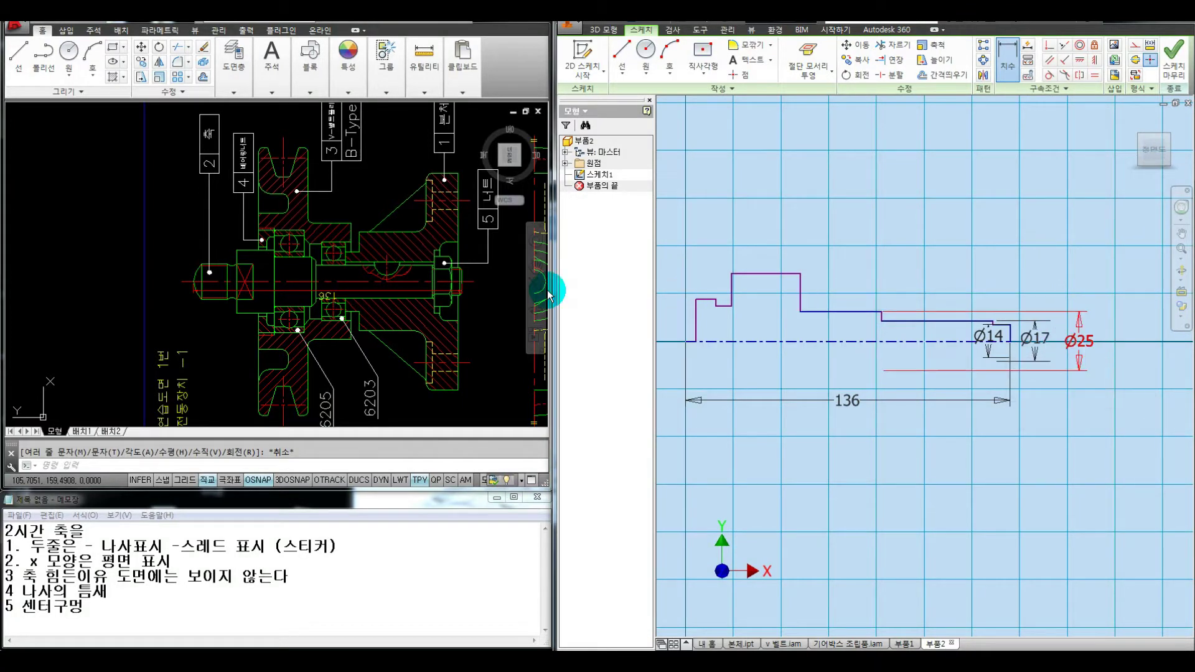
Step: Measure the full diameter of the shaft collar in the AutoCAD section drawing with a linear dimension, without placing it
{"action": "left_click_drag", "start_coordinate": [263, 261], "coordinate": [263, 257]}
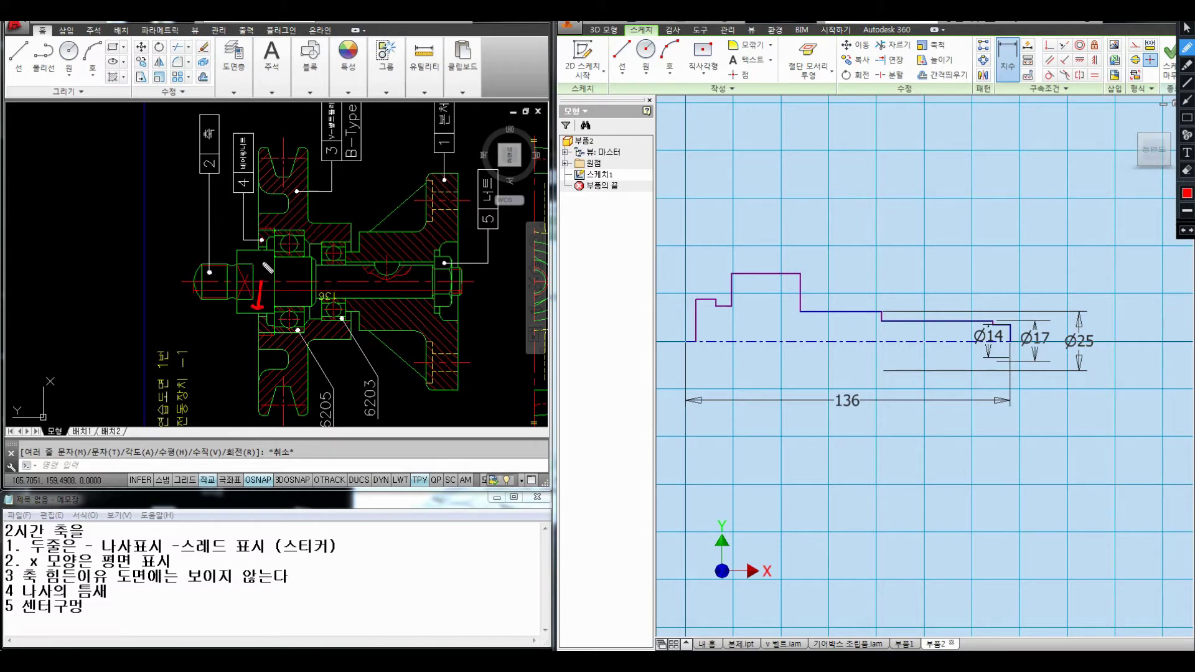
{"action": "key", "text": "Escape"}
{"action": "scroll", "coordinate": [255, 262], "scroll_direction": "up", "scroll_amount": 2}
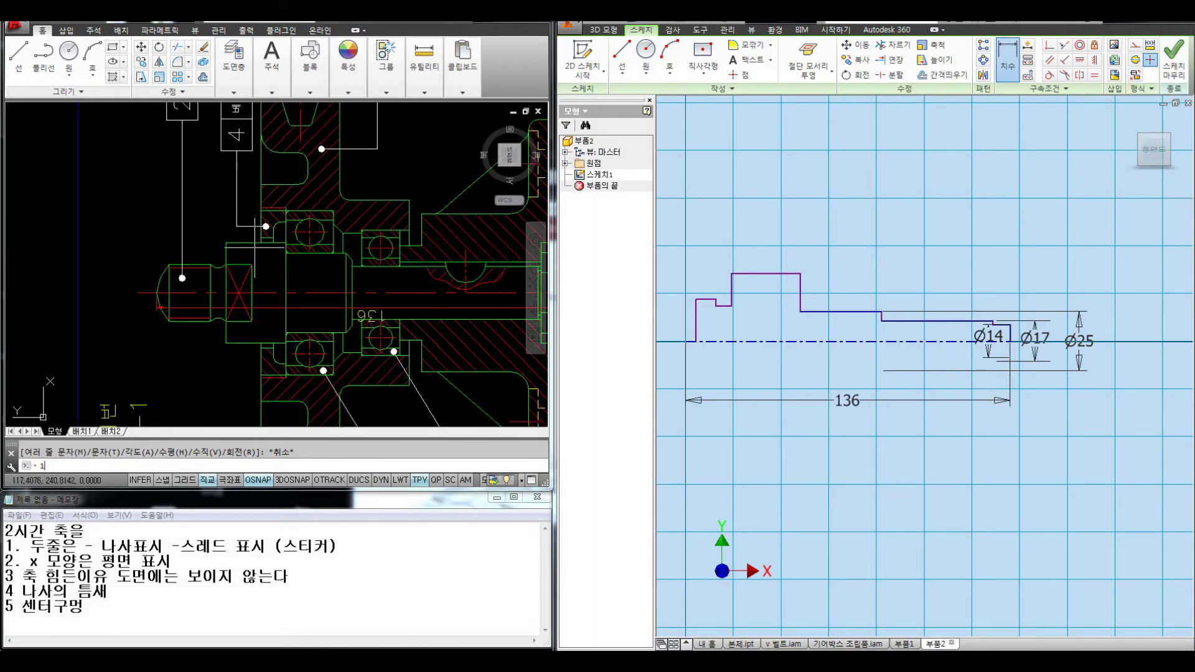
{"action": "key", "text": "space"}
{"action": "left_click", "coordinate": [256, 244]}
{"action": "left_click", "coordinate": [256, 335]}
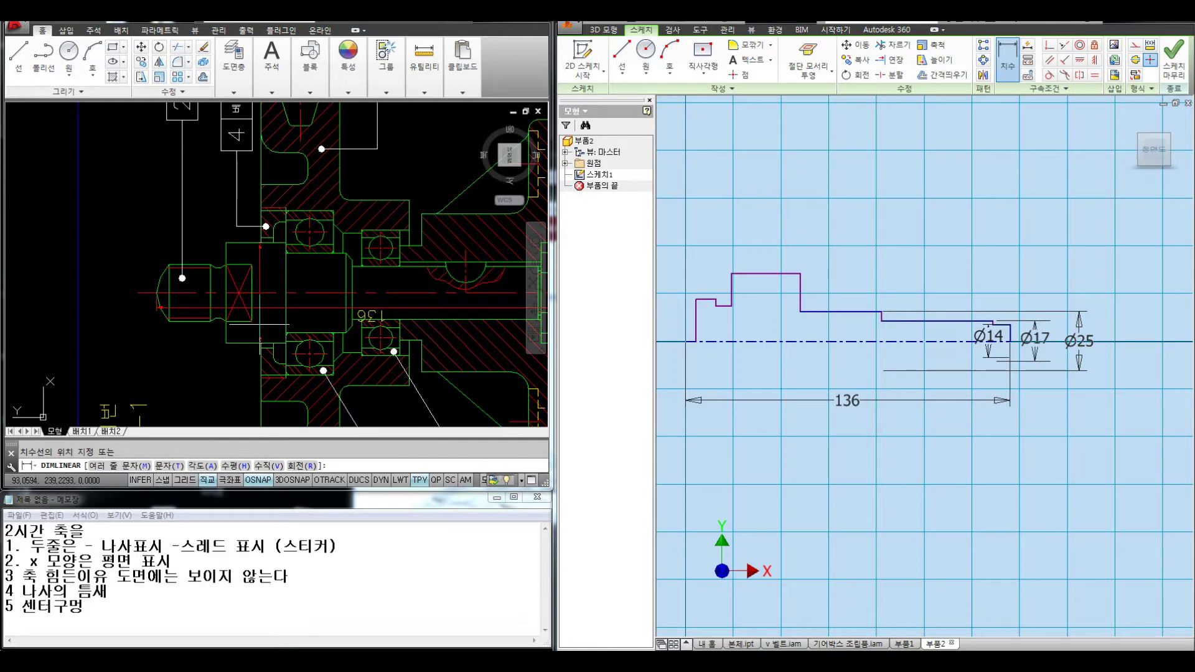
{"action": "key", "text": "Escape"}
Step: Dimension the large collar of the Inventor shaft profile from the centerline as a 32 mm diameter
{"action": "left_click", "coordinate": [779, 275]}
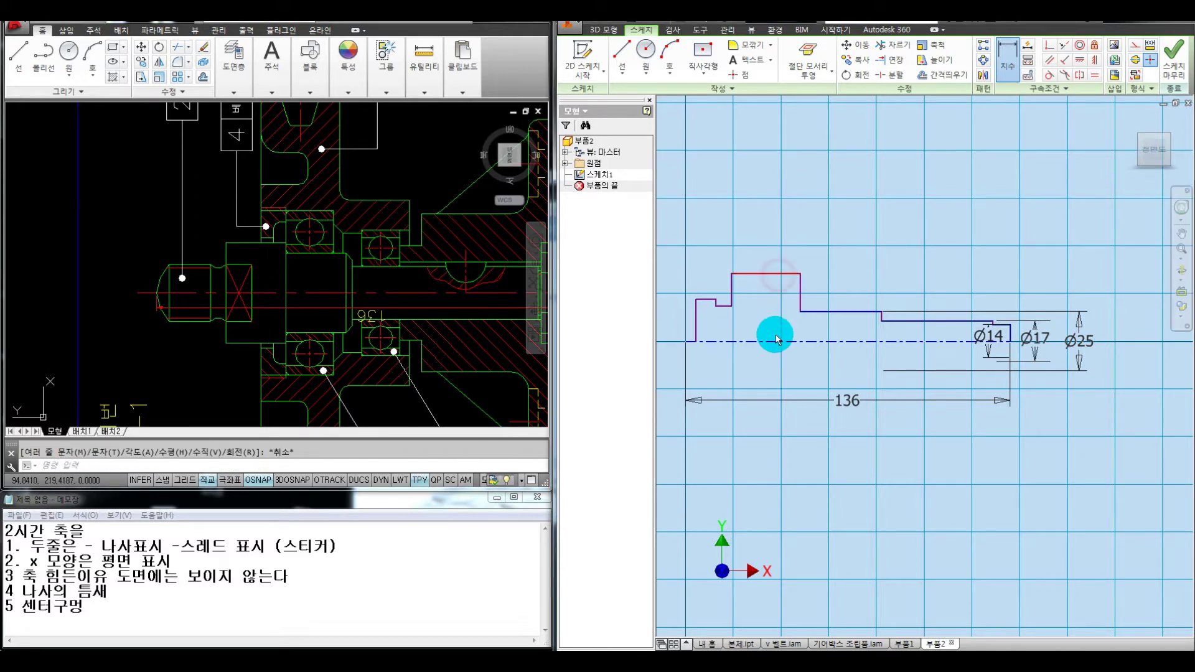
{"action": "left_click", "coordinate": [773, 341]}
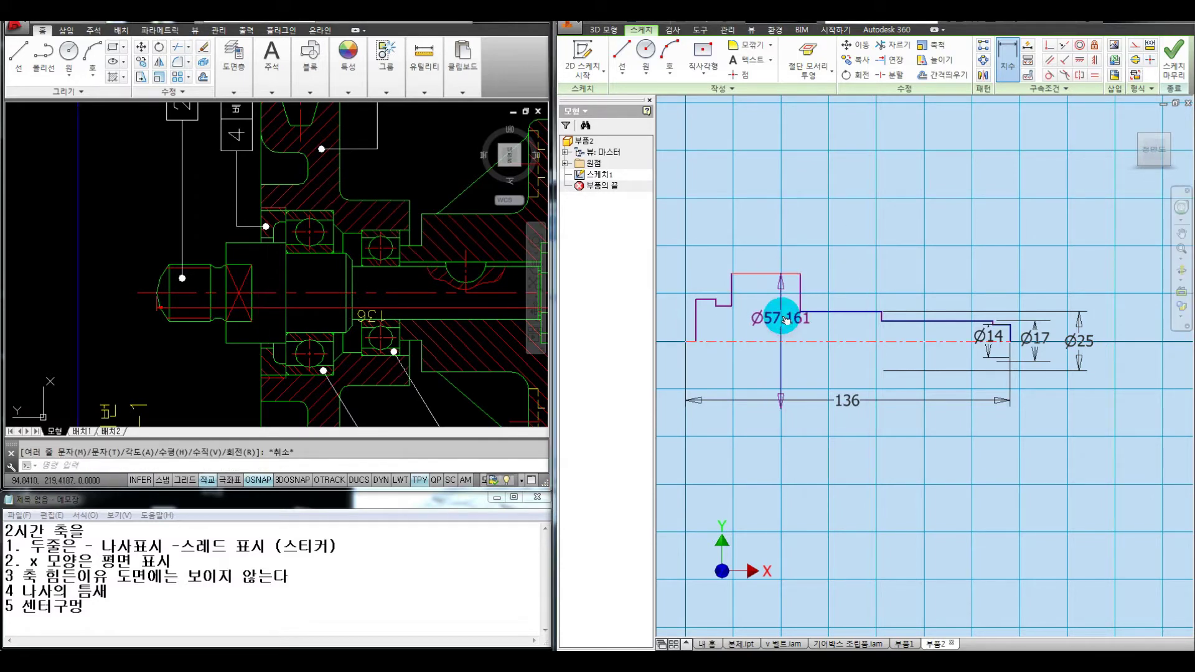
{"action": "left_click", "coordinate": [778, 315]}
{"action": "type", "text": "3"}
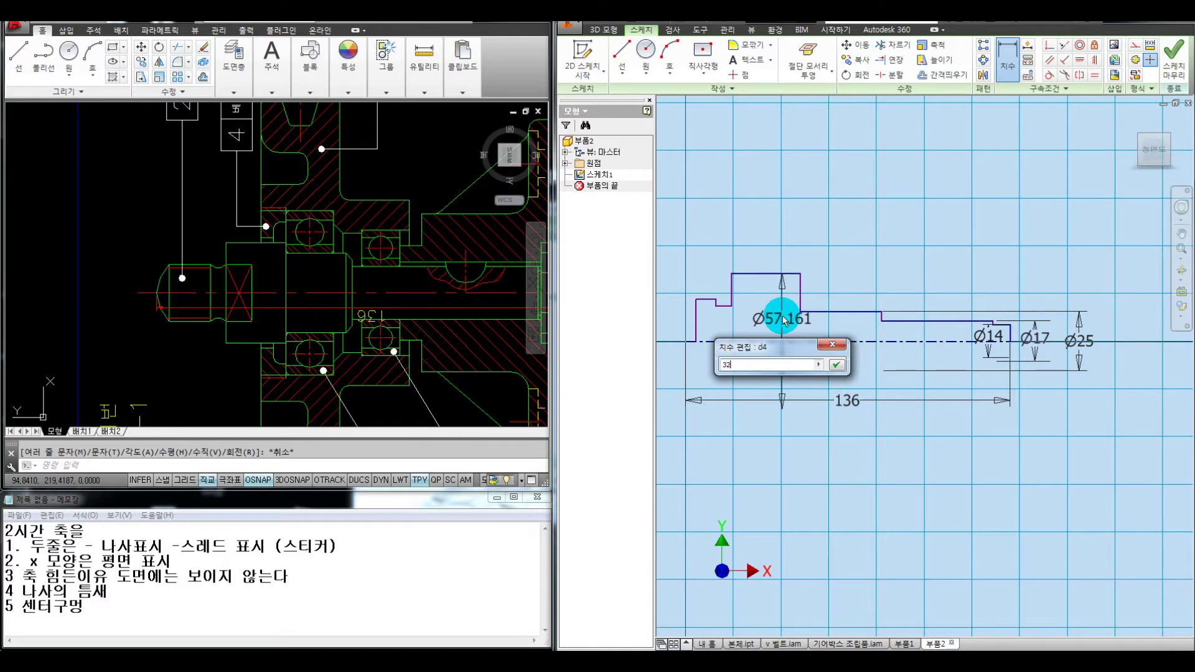
{"action": "type", "text": "2"}
{"action": "key", "text": "Return"}
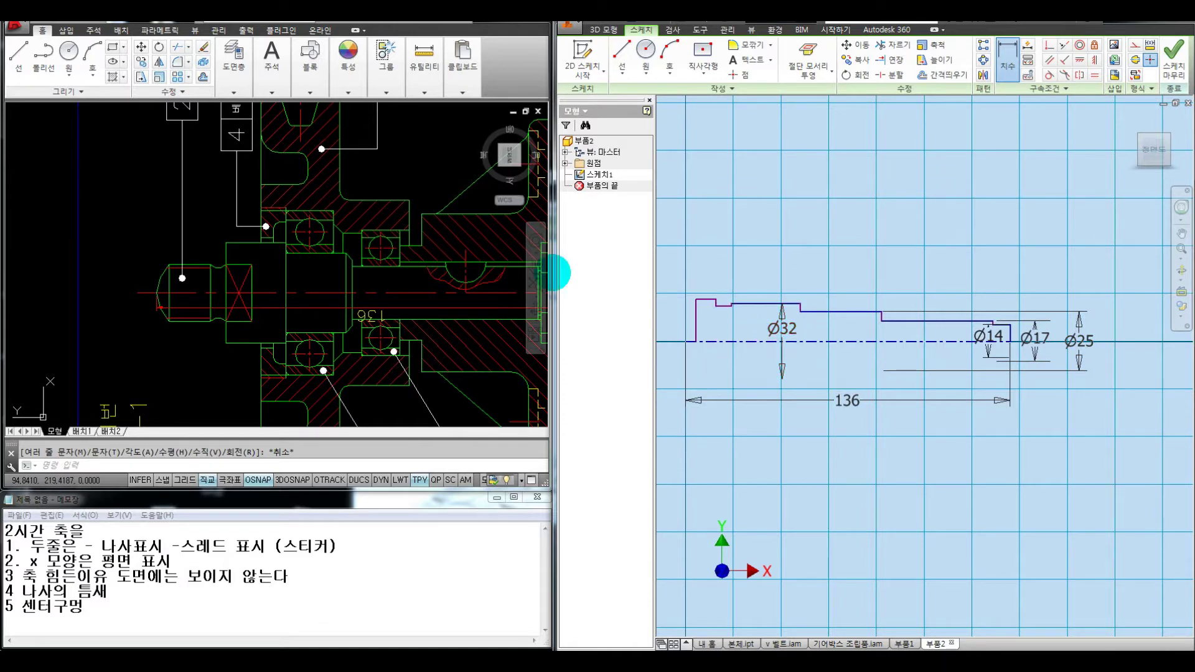
Step: Measure the full diameter of the round-tipped threaded end in the AutoCAD section drawing with a linear dimension, without placing it
{"action": "scroll", "coordinate": [473, 275], "scroll_direction": "up", "scroll_amount": 1}
{"action": "scroll", "coordinate": [309, 276], "scroll_direction": "down", "scroll_amount": 1}
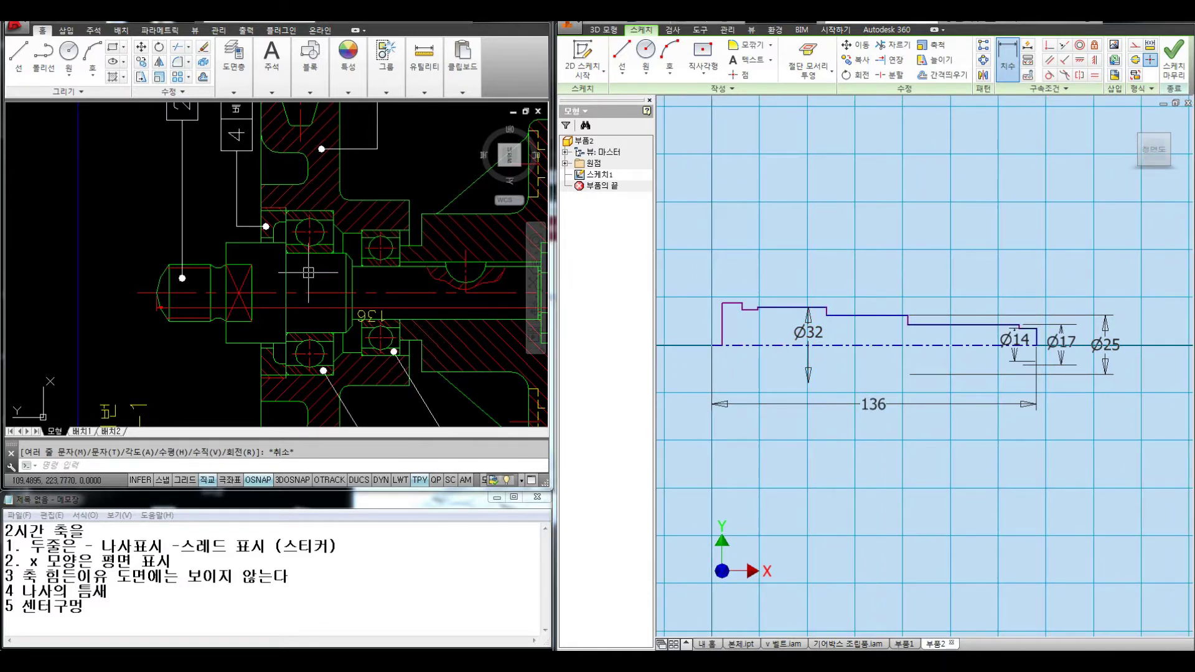
{"action": "type", "text": "1"}
{"action": "key", "text": "Return"}
{"action": "left_click", "coordinate": [189, 267]}
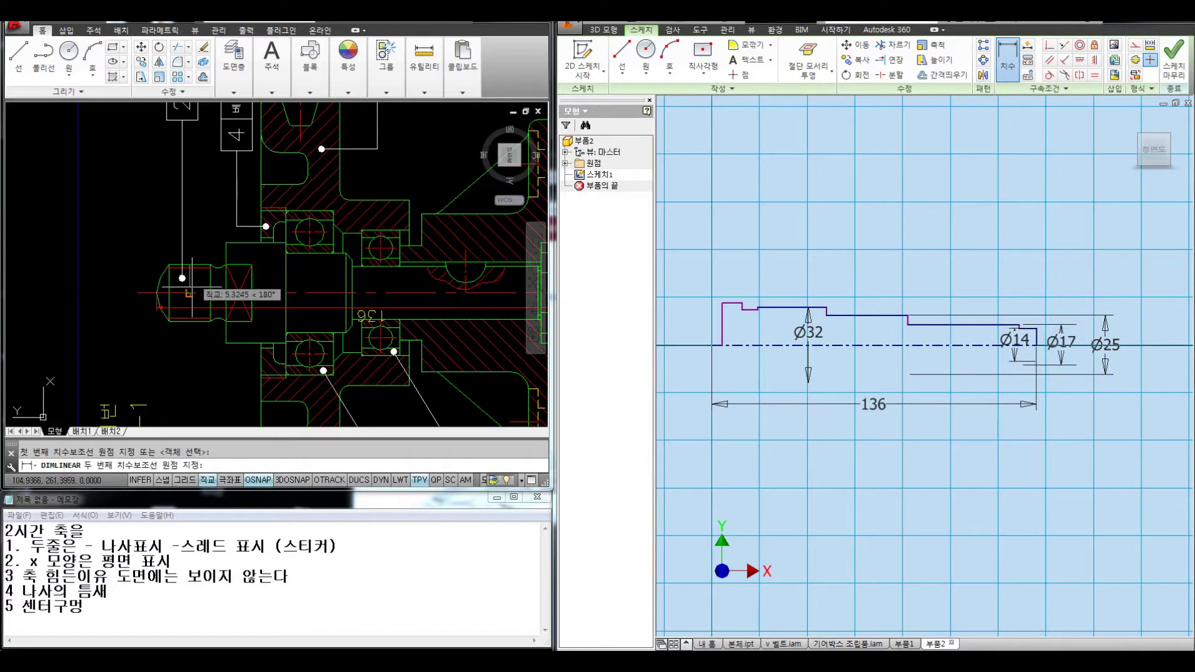
{"action": "left_click", "coordinate": [156, 309]}
Step: Dimension the end section on the collar side of the Inventor shaft profile as an 18 mm diameter
{"action": "left_click", "coordinate": [733, 305]}
{"action": "left_click", "coordinate": [693, 349]}
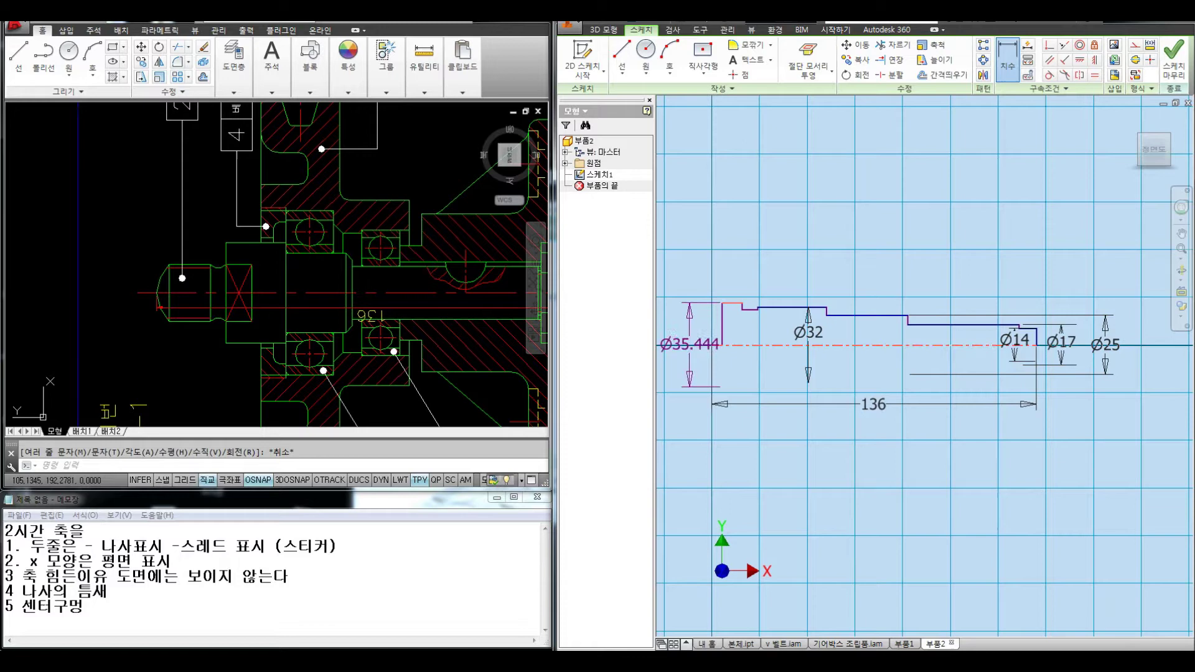
{"action": "left_click", "coordinate": [677, 341]}
{"action": "type", "text": "18"}
{"action": "key", "text": "Return"}
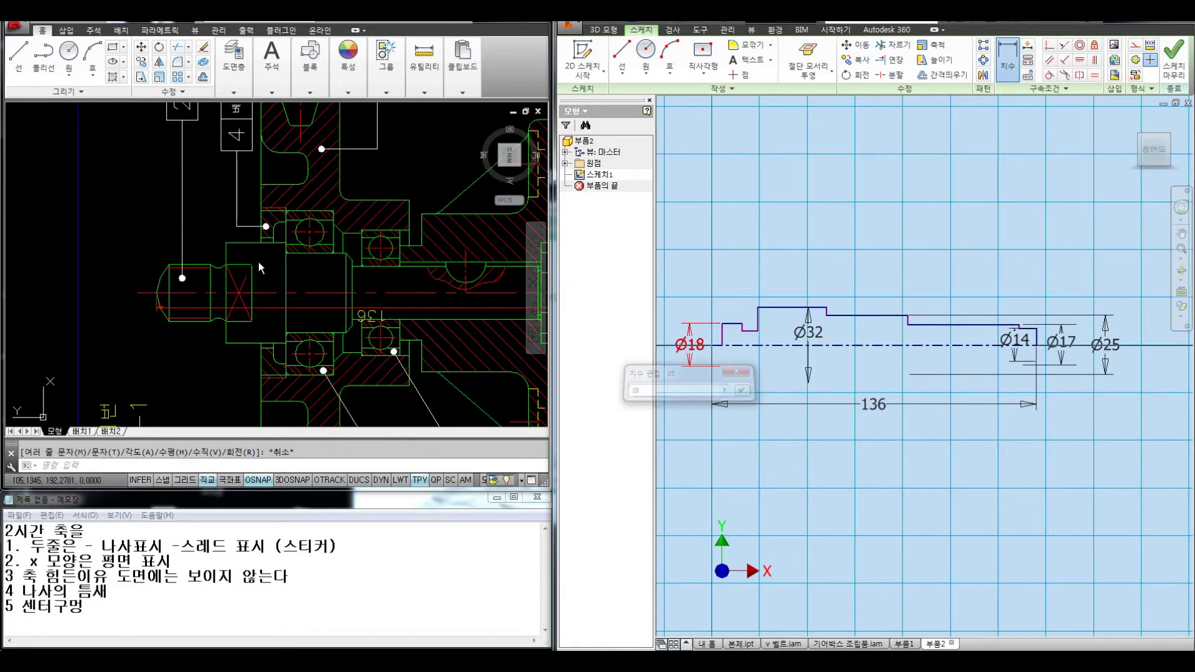
Step: Examine the arc-shaped relief groove behind the round-tipped thread in the AutoCAD drawing and the opposite arc points that define its diameter
{"action": "scroll", "coordinate": [212, 258], "scroll_direction": "up", "scroll_amount": 5}
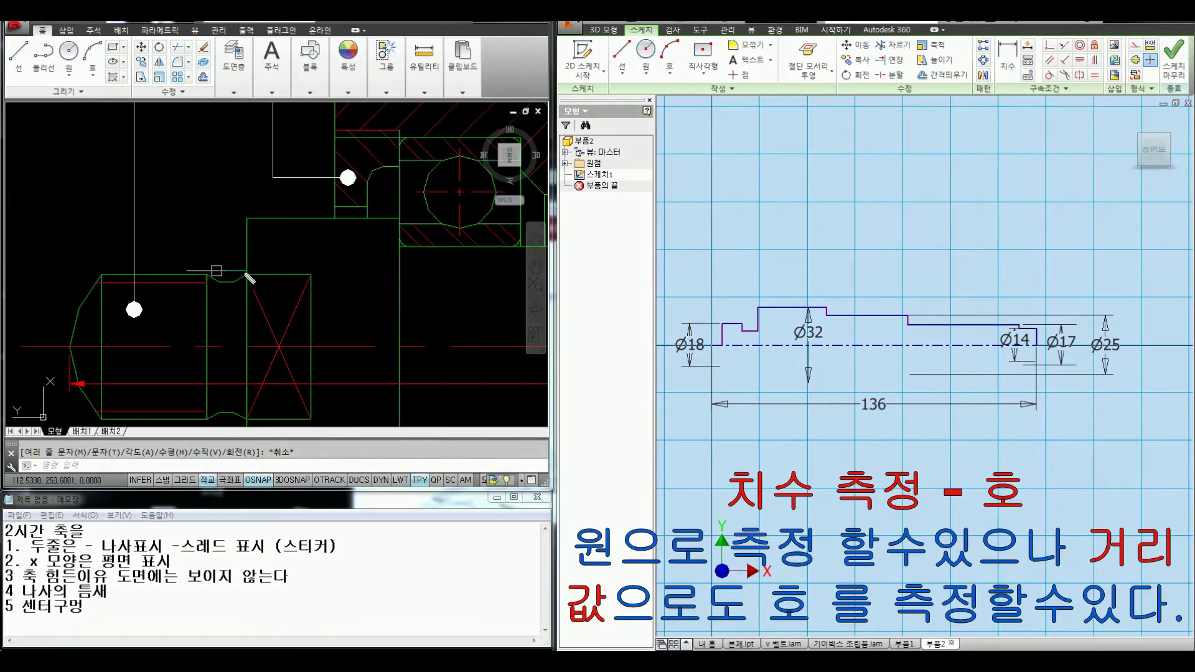
{"action": "key", "text": "ctrl+2"}
{"action": "left_click_drag", "start_coordinate": [205, 272], "coordinate": [241, 276]}
{"action": "key", "text": "Escape"}
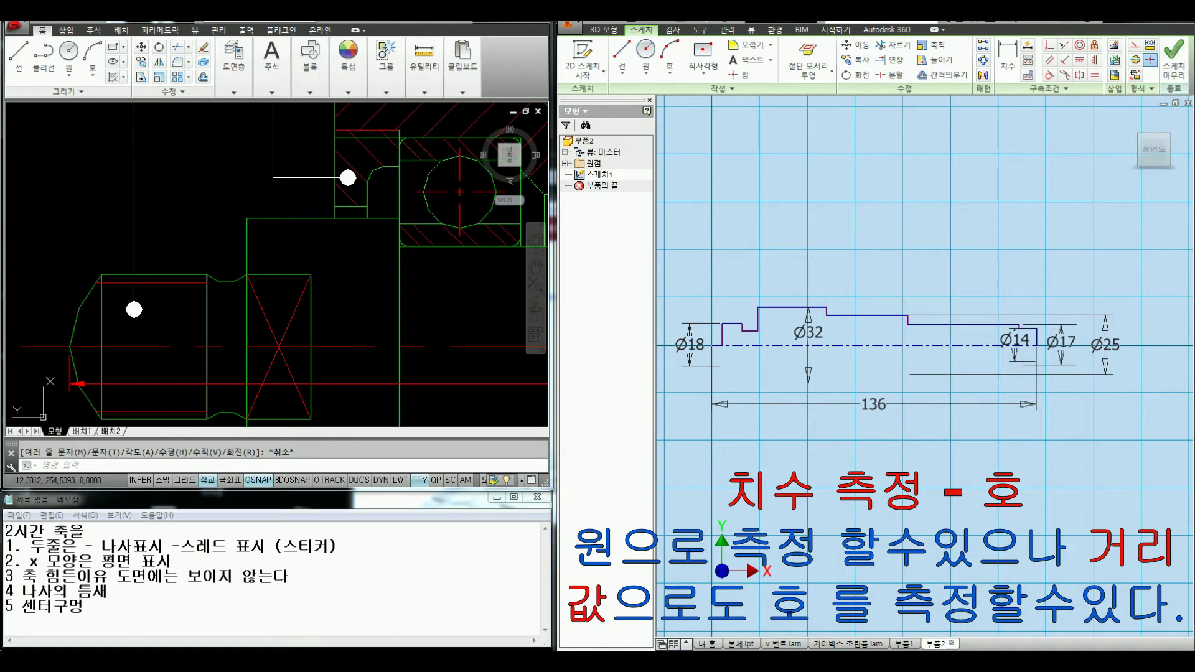
{"action": "key", "text": "Escape"}
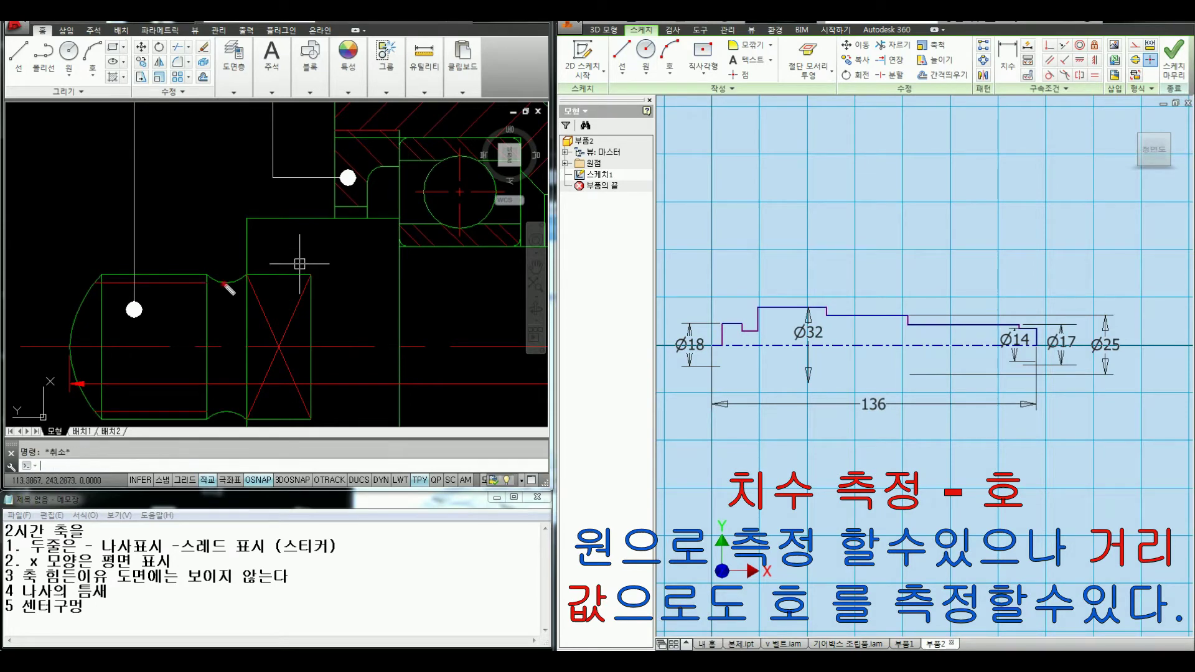
{"action": "left_click_drag", "start_coordinate": [218, 283], "coordinate": [237, 283]}
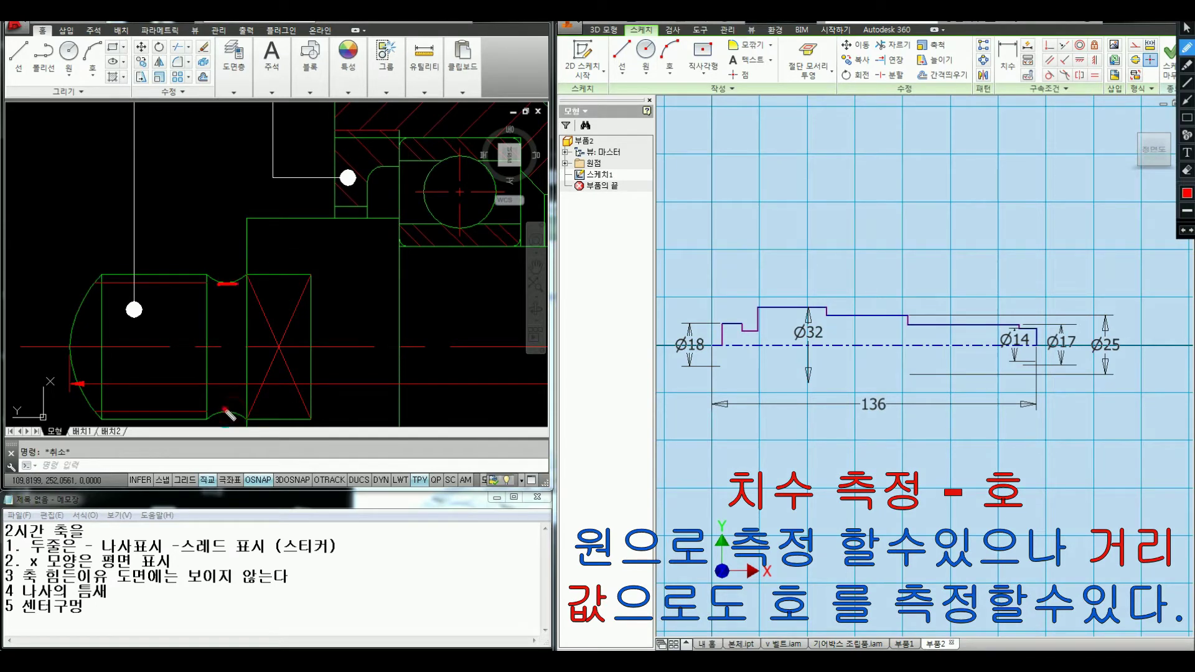
{"action": "left_click_drag", "start_coordinate": [227, 284], "coordinate": [226, 411]}
{"action": "left_click_drag", "start_coordinate": [216, 411], "coordinate": [236, 412]}
{"action": "key", "text": "Escape"}
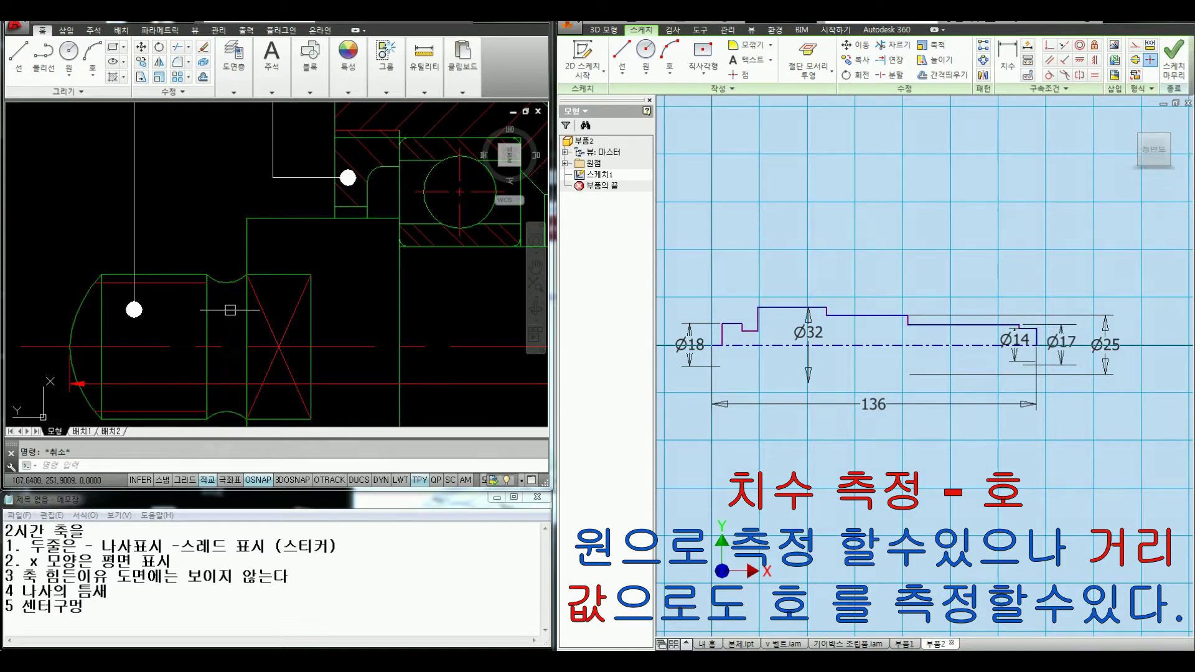
Step: Measure the relief groove's diameter between its two arc low points with a linear dimension, without placing it
{"action": "type", "text": "dli"}
{"action": "key", "text": "space"}
{"action": "left_click", "coordinate": [227, 282]}
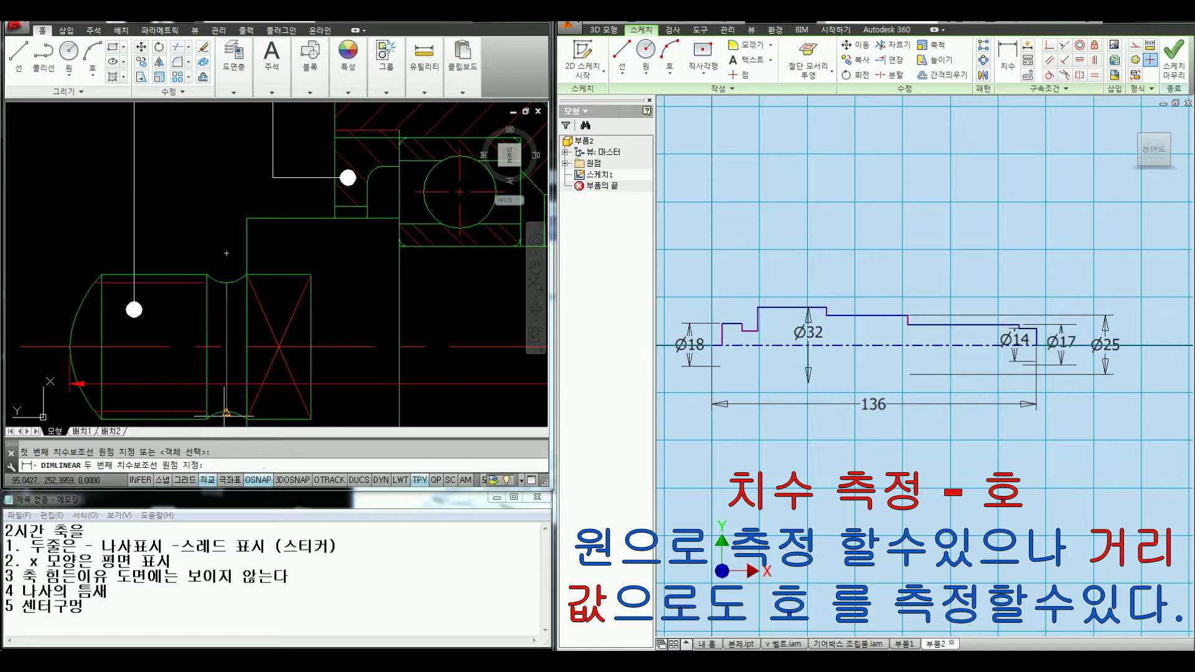
{"action": "left_click", "coordinate": [226, 412]}
Step: Dimension the relief groove beside the collar in the Inventor shaft profile from the centerline as a 16 mm diameter
{"action": "left_click", "coordinate": [729, 288]}
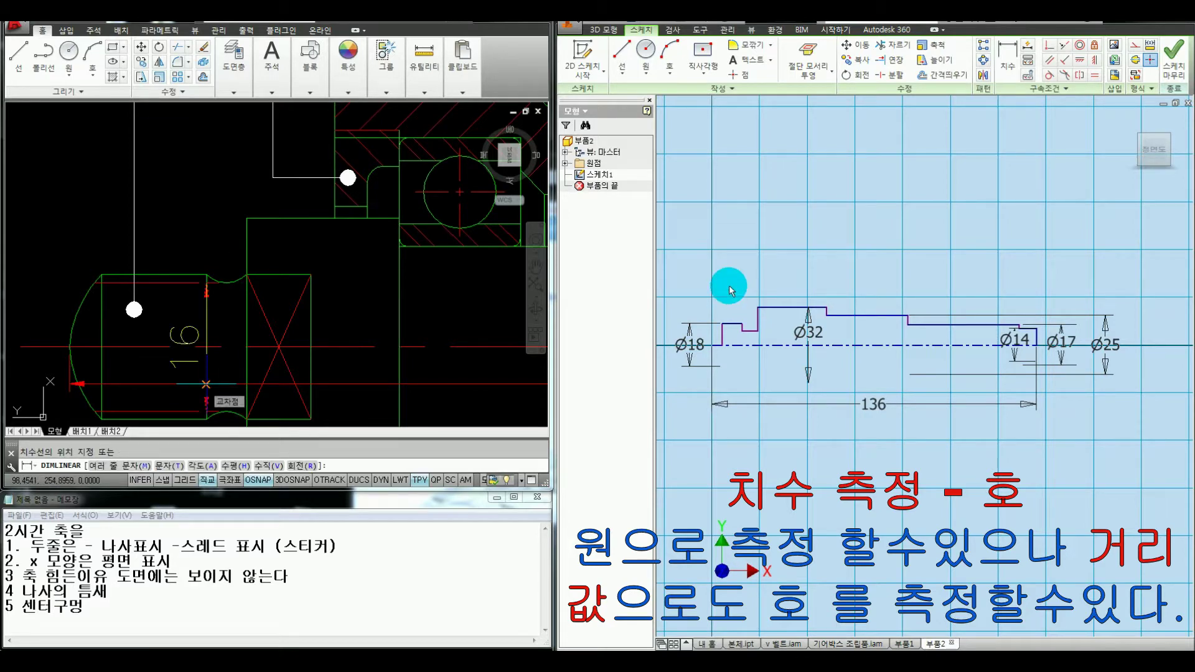
{"action": "left_click", "coordinate": [778, 341]}
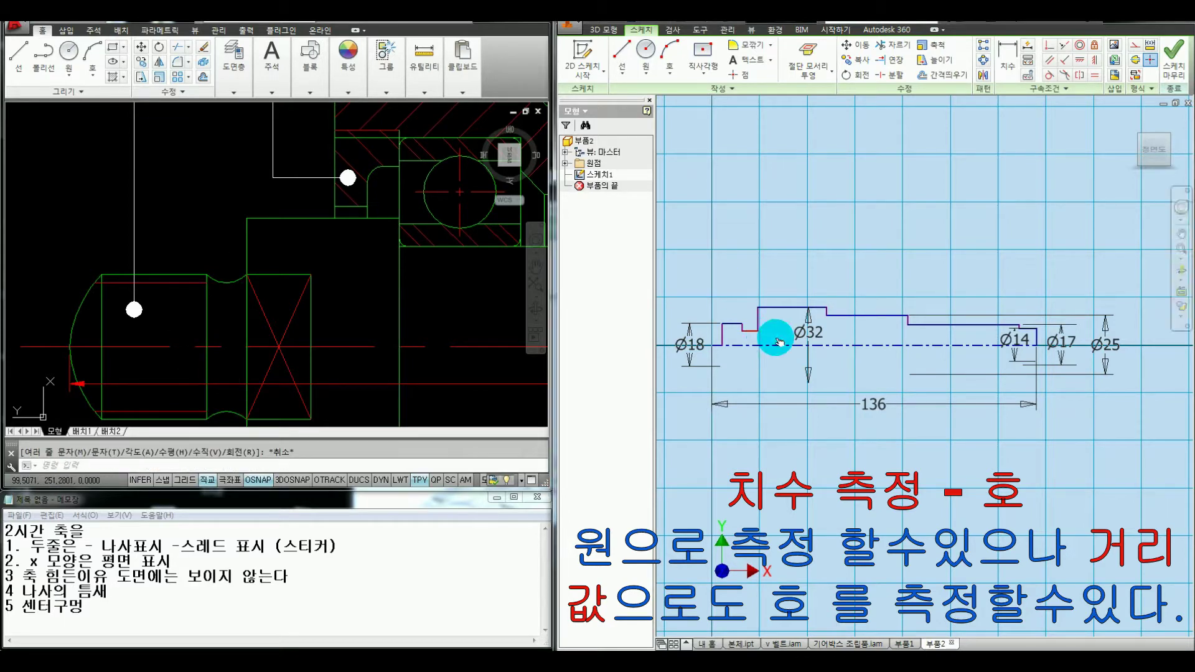
{"action": "key", "text": "d"}
{"action": "left_click", "coordinate": [750, 331]}
{"action": "left_click", "coordinate": [775, 345]}
{"action": "left_click", "coordinate": [733, 330]}
{"action": "type", "text": "16"}
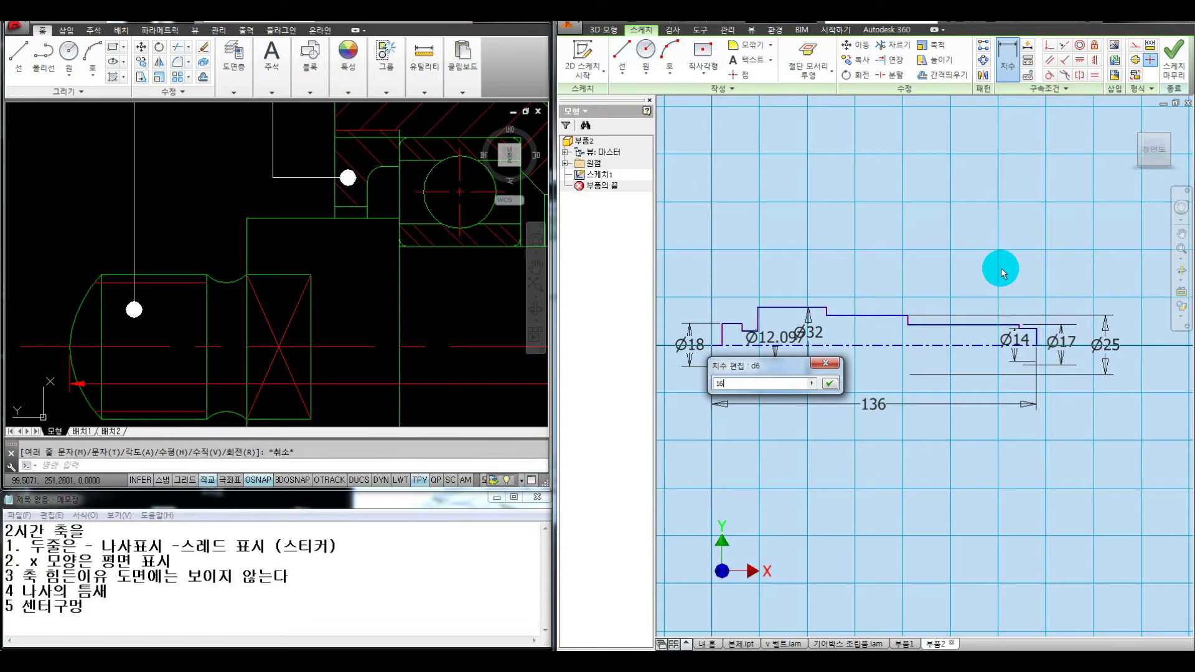
{"action": "key", "text": "Return"}
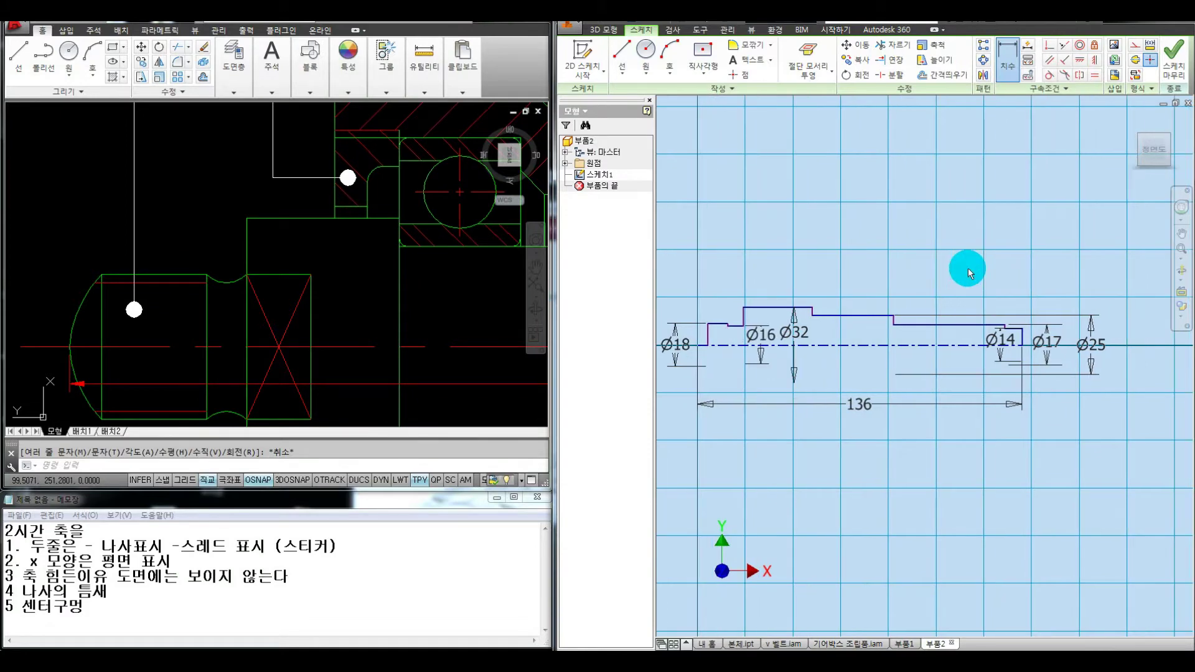
Step: Add a linear dimension for the length of the shaft's rounded tip in the AutoCAD section drawing, placed above the tip
{"action": "left_click", "coordinate": [457, 329]}
{"action": "scroll", "coordinate": [461, 325], "scroll_direction": "down", "scroll_amount": 2}
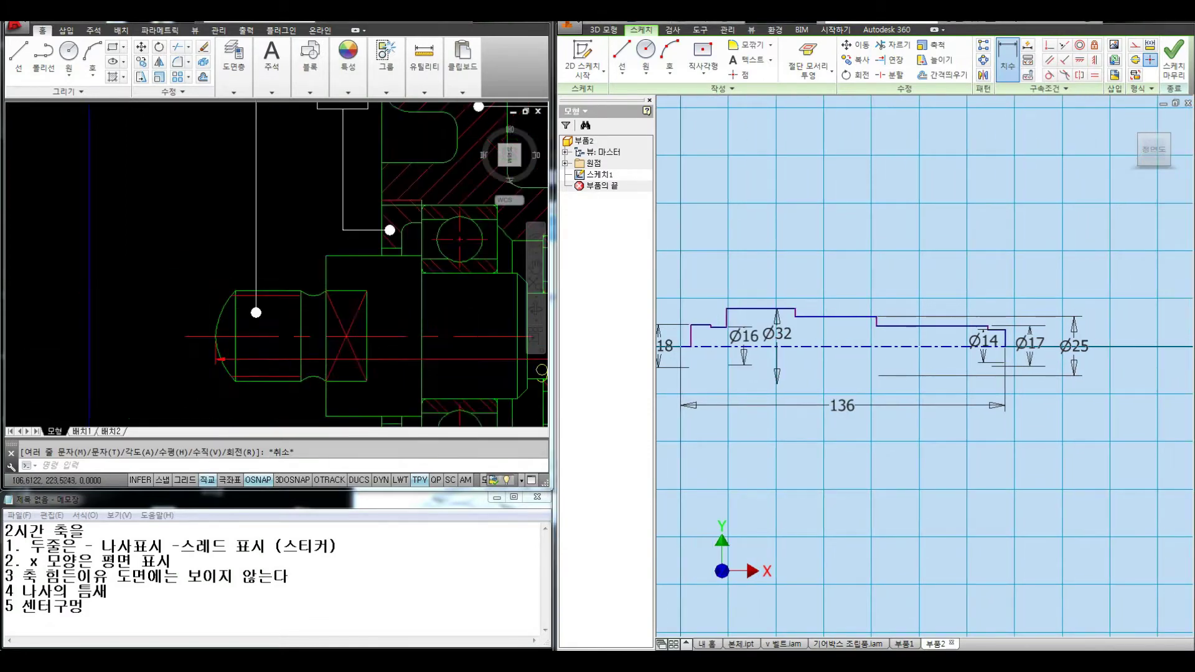
{"action": "scroll", "coordinate": [454, 320], "scroll_direction": "down", "scroll_amount": 2}
{"action": "type", "text": "dli"}
{"action": "key", "text": "Return"}
{"action": "left_click", "coordinate": [318, 329]}
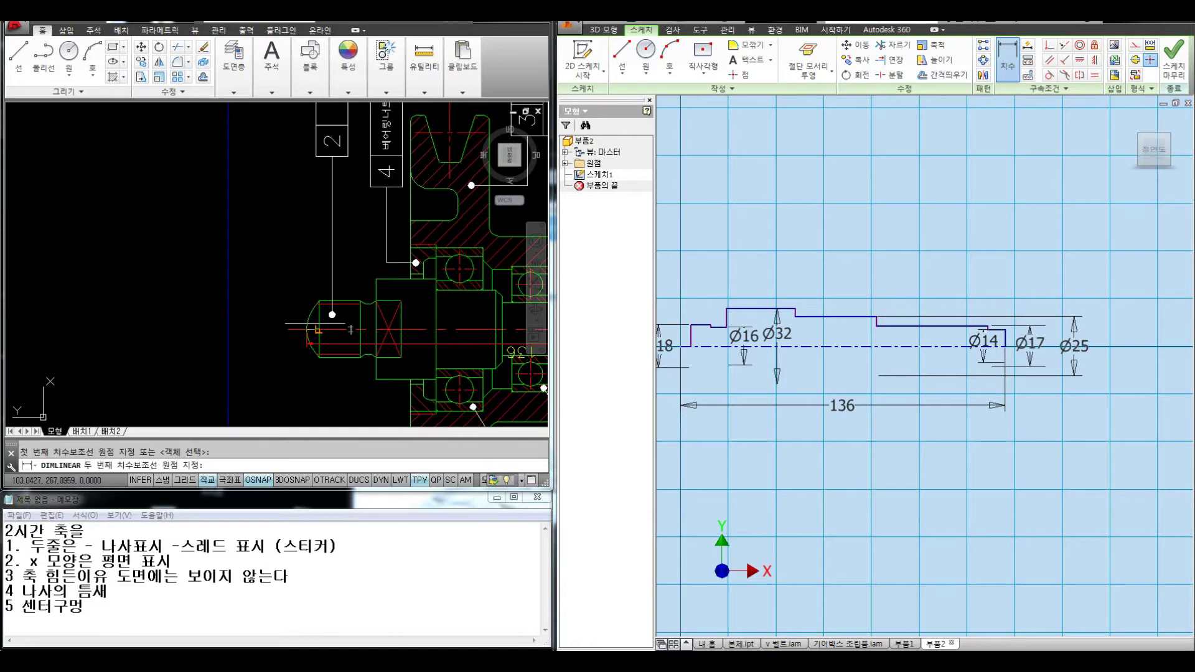
{"action": "left_click", "coordinate": [307, 329]}
{"action": "left_click", "coordinate": [336, 276]}
{"action": "left_click", "coordinate": [729, 283]}
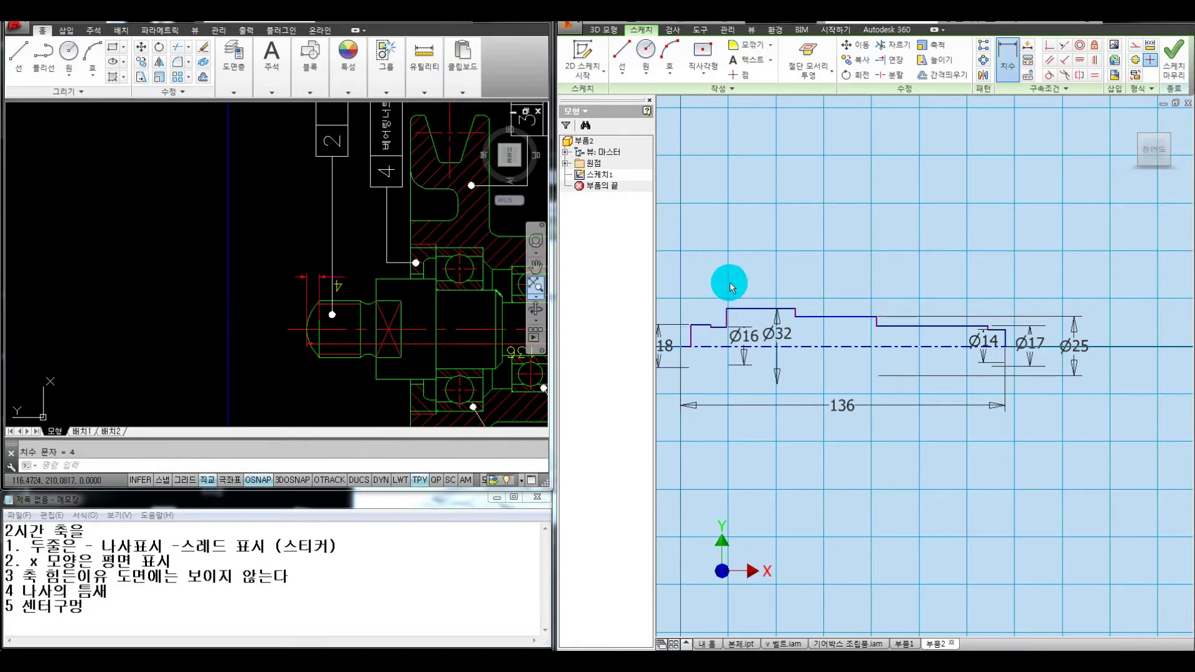
Step: Dimension the gap between the shaft's overall end and the start of its thread section in the Inventor profile as 4 mm
{"action": "scroll", "coordinate": [709, 311], "scroll_direction": "up", "scroll_amount": 2}
{"action": "scroll", "coordinate": [819, 346], "scroll_direction": "up", "scroll_amount": 2}
{"action": "middle_click_drag", "start_coordinate": [695, 360], "coordinate": [755, 355]}
{"action": "left_click", "coordinate": [718, 370]}
{"action": "left_click", "coordinate": [720, 266]}
{"action": "type", "text": "4"}
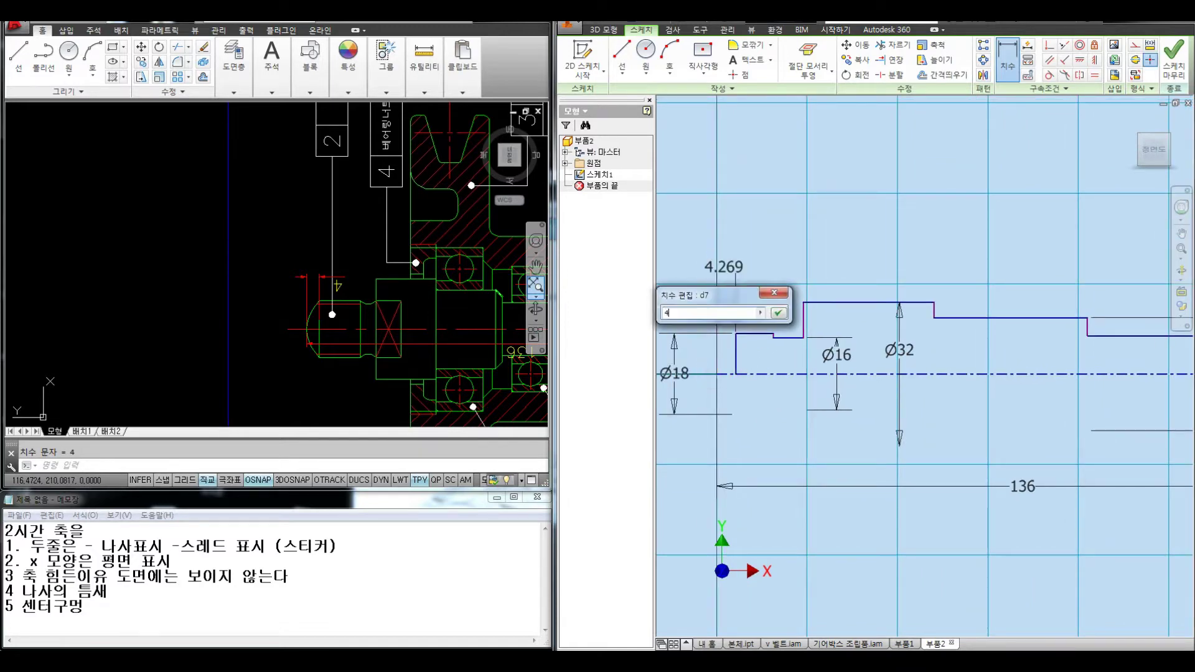
{"action": "key", "text": "Return"}
Step: Measure the thread's length from the rounded tip to the relief groove in the AutoCAD section drawing, without placing the dimension
{"action": "left_click", "coordinate": [370, 259]}
{"action": "type", "text": "1"}
{"action": "key", "text": "Return"}
{"action": "left_click", "coordinate": [319, 297]}
{"action": "left_click", "coordinate": [337, 285]}
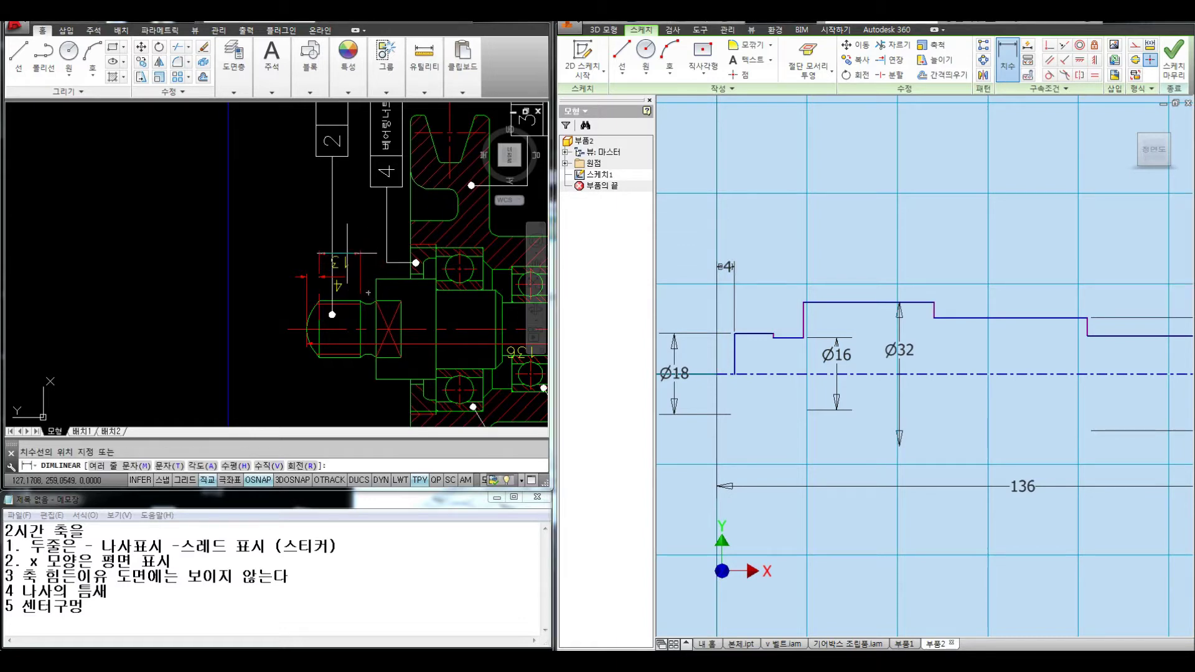
{"action": "key", "text": "Escape"}
Step: Dimension the length of the thread section behind the tip in the Inventor shaft profile as 13 mm
{"action": "left_click", "coordinate": [765, 267]}
{"action": "left_click", "coordinate": [754, 334]}
{"action": "left_click", "coordinate": [758, 254]}
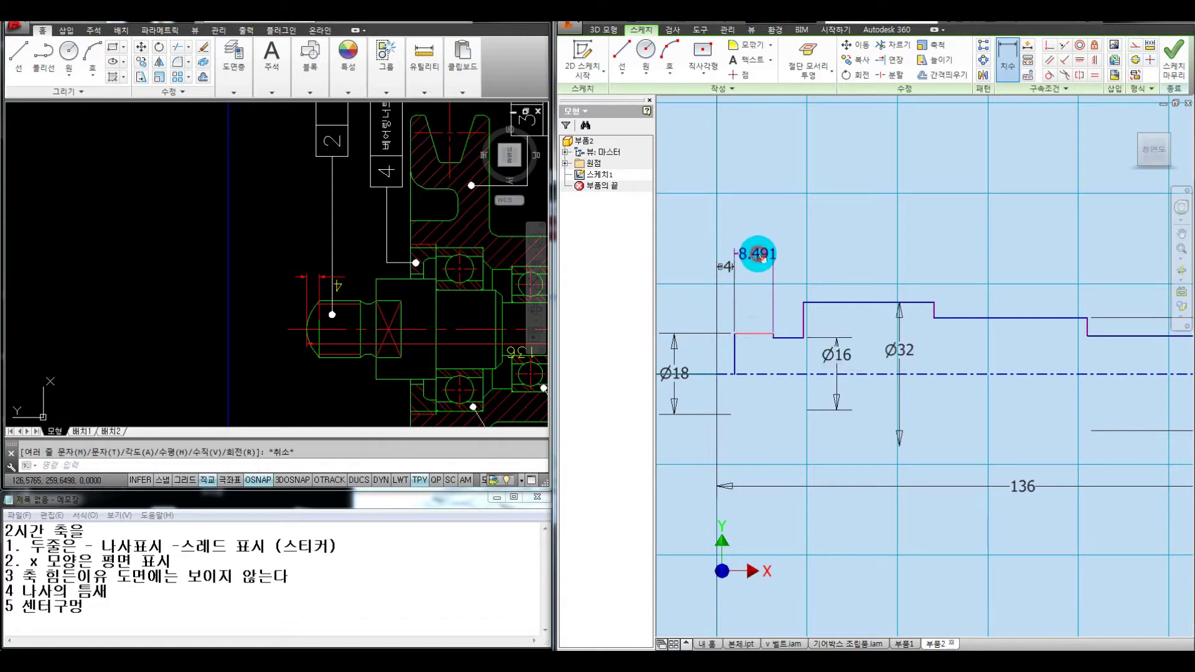
{"action": "type", "text": "13"}
{"action": "left_click", "coordinate": [693, 267]}
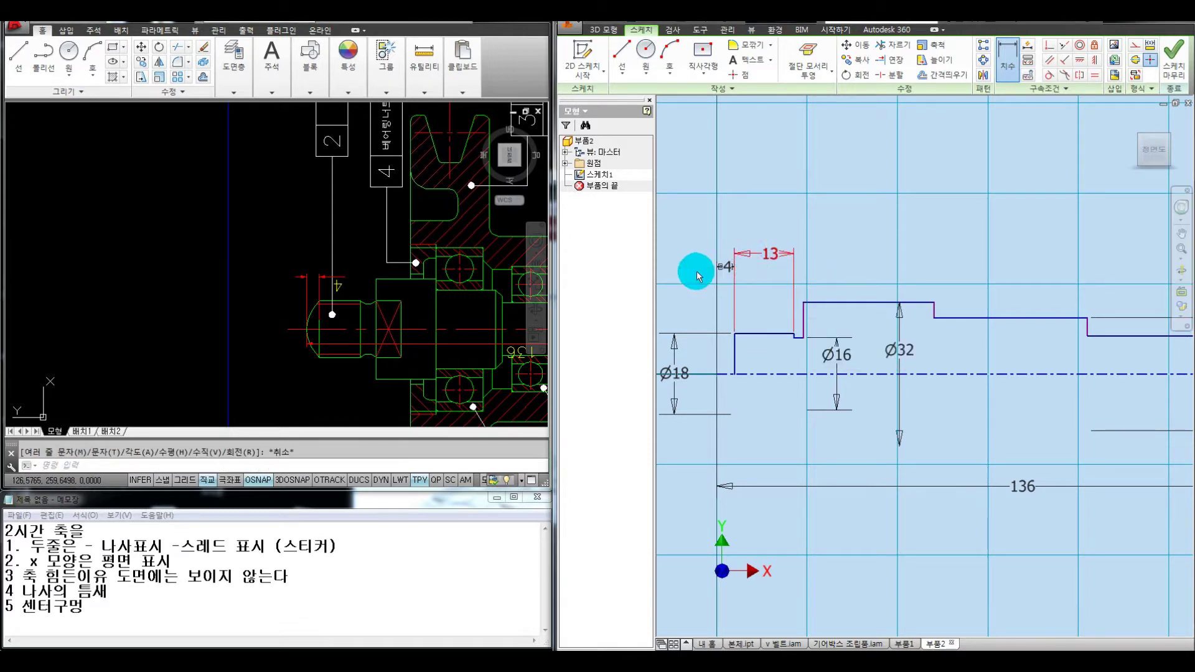
Step: Measure the width of the relief groove between thread and collar in the AutoCAD drawing with a linear dimension, without placing it
{"action": "left_click", "coordinate": [392, 311]}
{"action": "key", "text": "Return"}
{"action": "left_click", "coordinate": [371, 310]}
{"action": "left_click", "coordinate": [361, 306]}
{"action": "scroll", "coordinate": [370, 283], "scroll_direction": "up", "scroll_amount": 2}
{"action": "key", "text": "Escape"}
Step: Dimension the relief groove's width in the Inventor shaft profile as 5 mm
{"action": "left_click", "coordinate": [771, 280]}
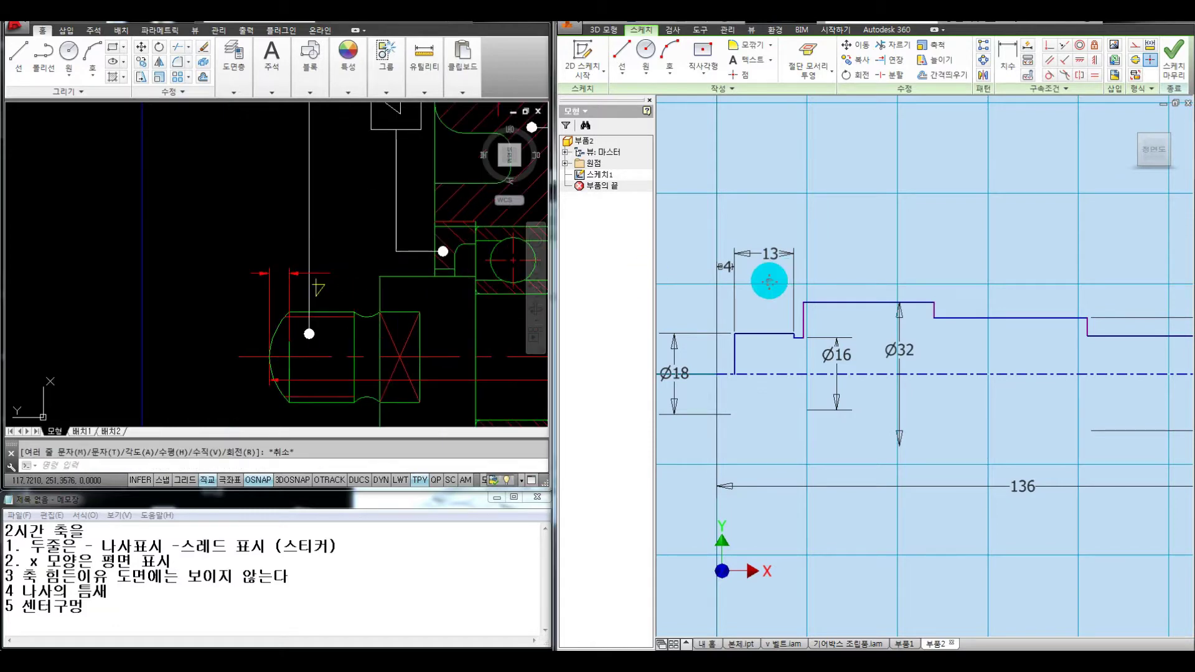
{"action": "middle_click_drag", "start_coordinate": [769, 282], "coordinate": [747, 286]}
{"action": "left_click", "coordinate": [805, 278]}
{"action": "key", "text": "d"}
{"action": "left_click", "coordinate": [776, 342]}
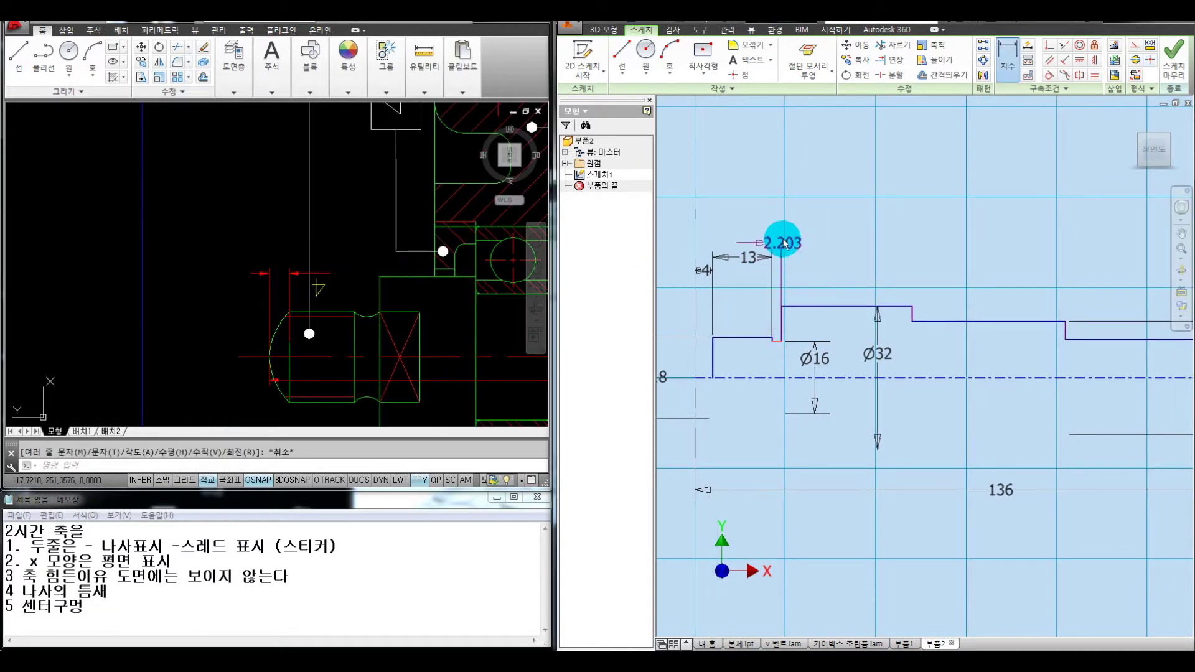
{"action": "left_click", "coordinate": [776, 230]}
{"action": "type", "text": "5"}
{"action": "key", "text": "Return"}
Step: Measure the length of the shaft's largest collar in the AutoCAD drawing with a linear dimension, without placing it
{"action": "left_click", "coordinate": [454, 308]}
{"action": "key", "text": "space"}
{"action": "left_click", "coordinate": [379, 296]}
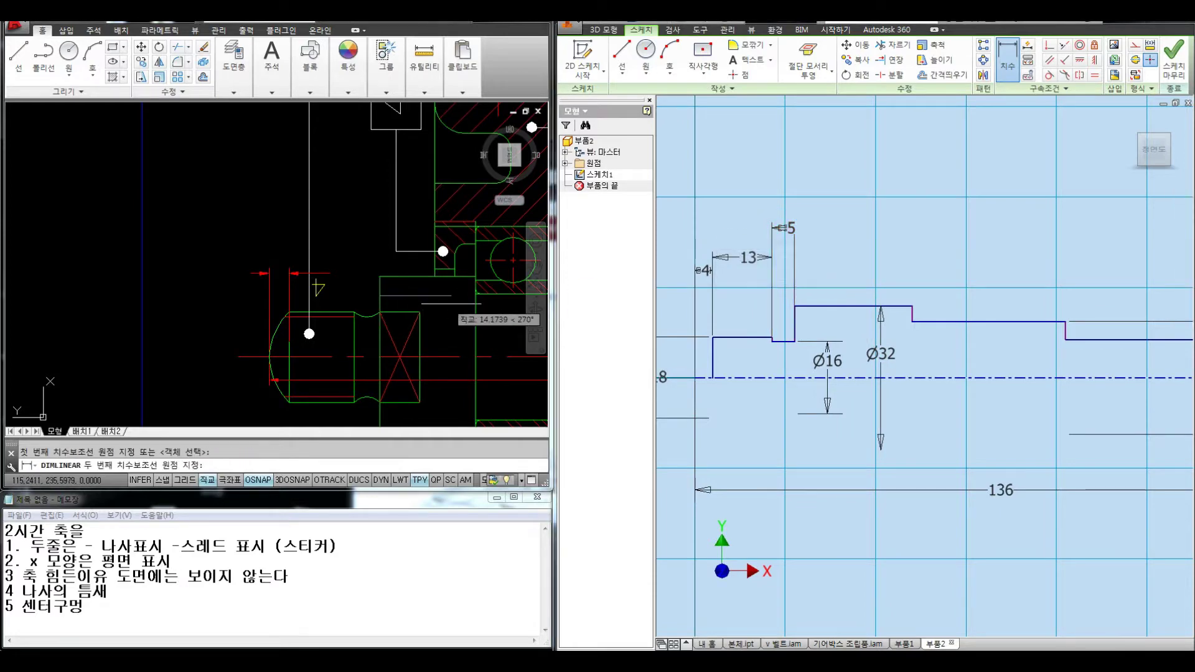
{"action": "left_click", "coordinate": [474, 297]}
{"action": "key", "text": "Escape"}
Step: Dimension the length of the largest collar in the Inventor shaft profile as 19 mm
{"action": "middle_click_drag", "start_coordinate": [829, 282], "coordinate": [753, 288]}
{"action": "left_click", "coordinate": [749, 307]}
{"action": "left_click", "coordinate": [758, 241]}
{"action": "type", "text": "19"}
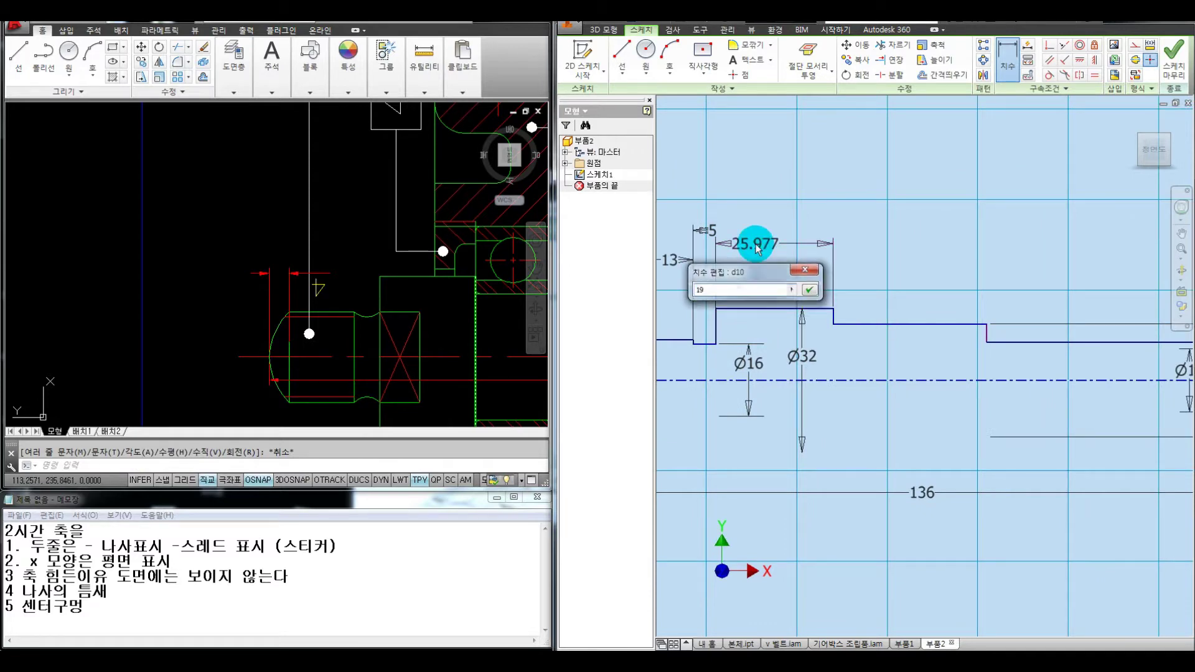
{"action": "key", "text": "Return"}
Step: Measure the length of the bearing seat beside the collar in the AutoCAD drawing, without placing the dimension
{"action": "middle_click_drag", "start_coordinate": [501, 309], "coordinate": [345, 294]}
{"action": "type", "text": "dli"}
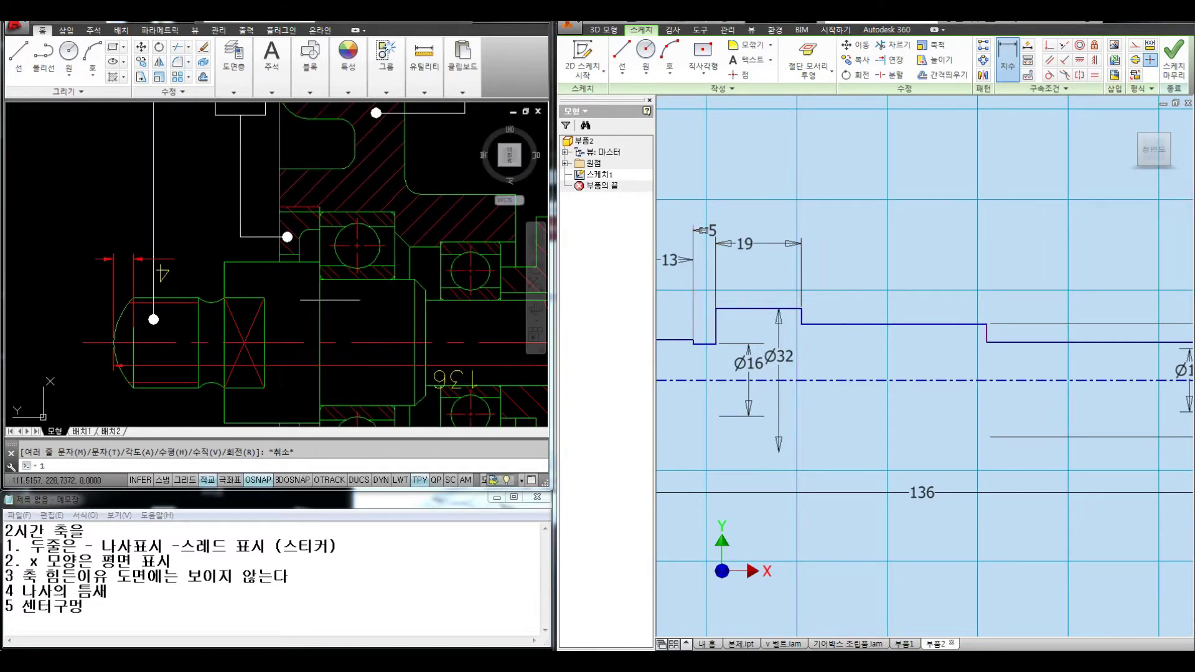
{"action": "key", "text": "space"}
{"action": "left_click", "coordinate": [321, 318]}
{"action": "left_click", "coordinate": [422, 320]}
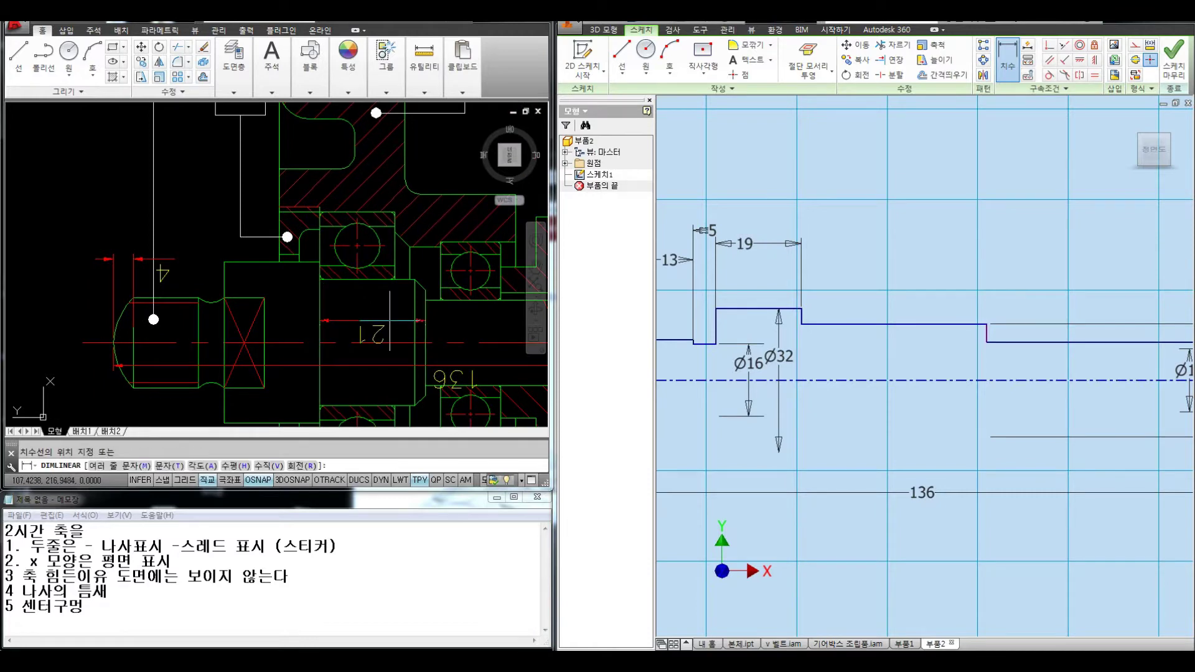
{"action": "key", "text": "Escape"}
Step: Dimension the length of the bearing seat next to the collar in the Inventor shaft profile as 21 mm
{"action": "left_click", "coordinate": [944, 278]}
{"action": "left_click", "coordinate": [879, 323]}
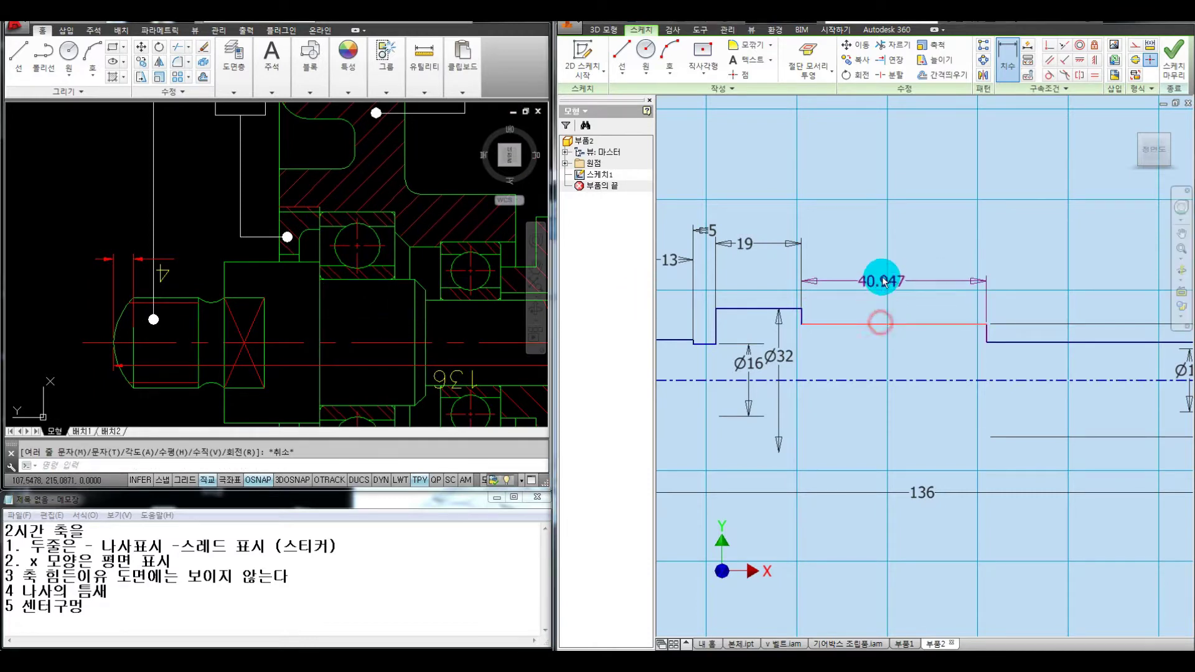
{"action": "left_click", "coordinate": [883, 275]}
{"action": "type", "text": "21"}
{"action": "key", "text": "Return"}
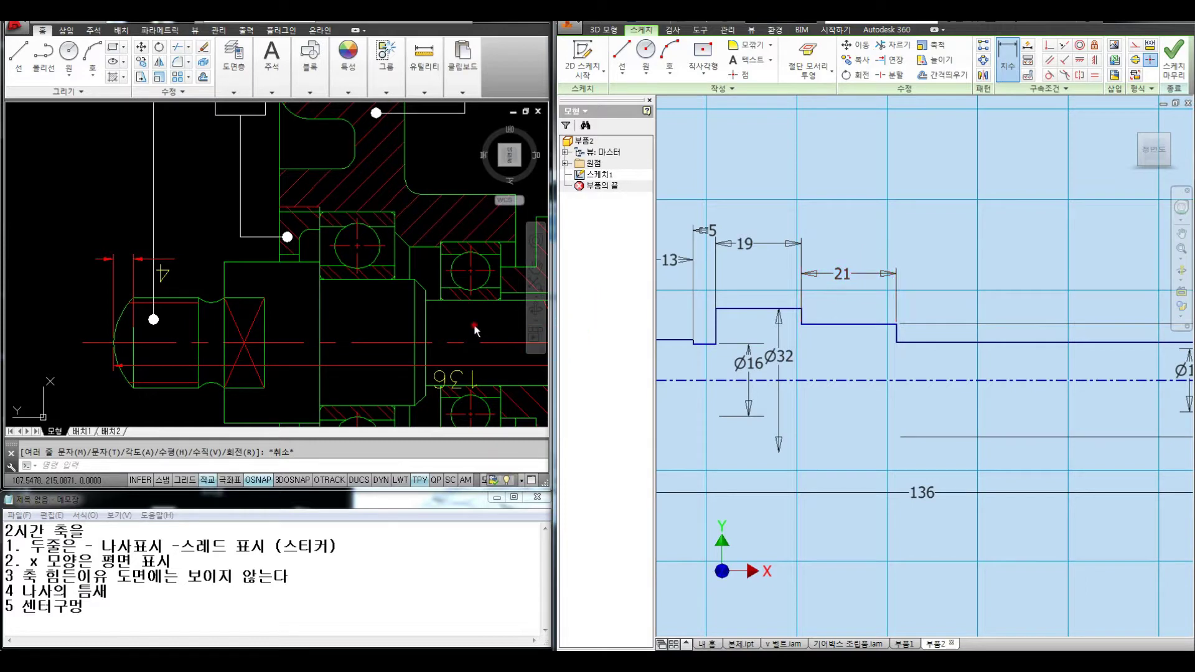
Step: Measure the long shaft section from the bearing seat shoulder to the end nut in the AutoCAD drawing, without placing the dimension
{"action": "scroll", "coordinate": [477, 318], "scroll_direction": "down", "scroll_amount": 2}
{"action": "middle_click_drag", "start_coordinate": [477, 318], "coordinate": [325, 321]}
{"action": "key", "text": "space"}
{"action": "left_click", "coordinate": [294, 329]}
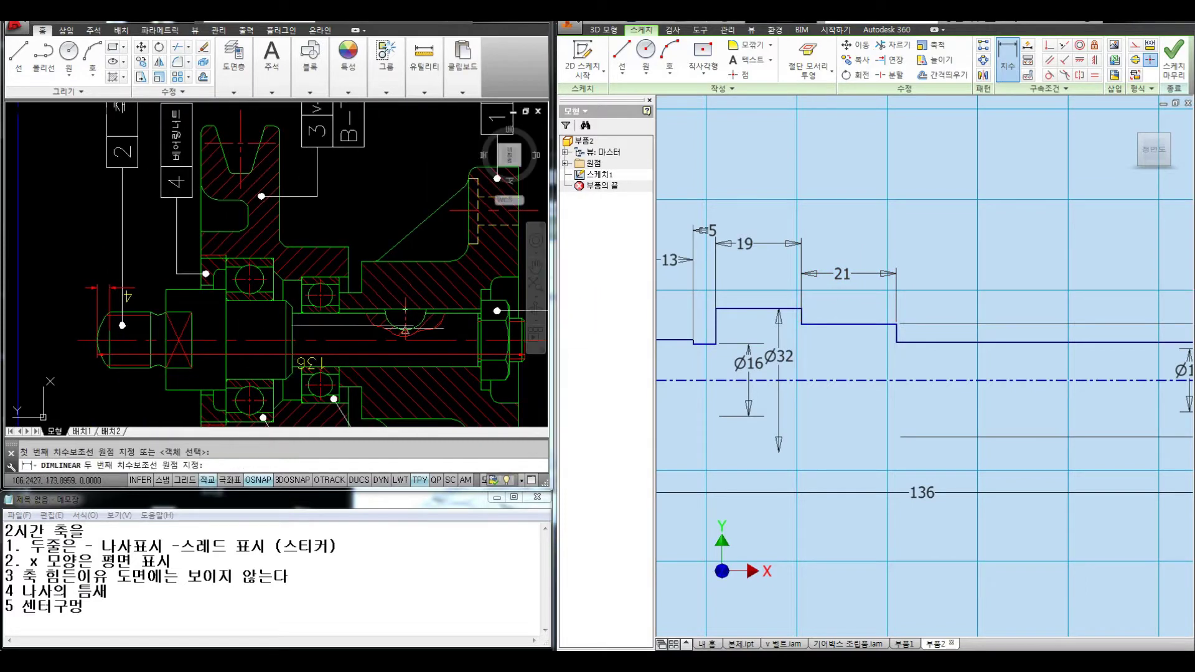
{"action": "scroll", "coordinate": [473, 331], "scroll_direction": "up", "scroll_amount": 2}
{"action": "left_click", "coordinate": [478, 323]}
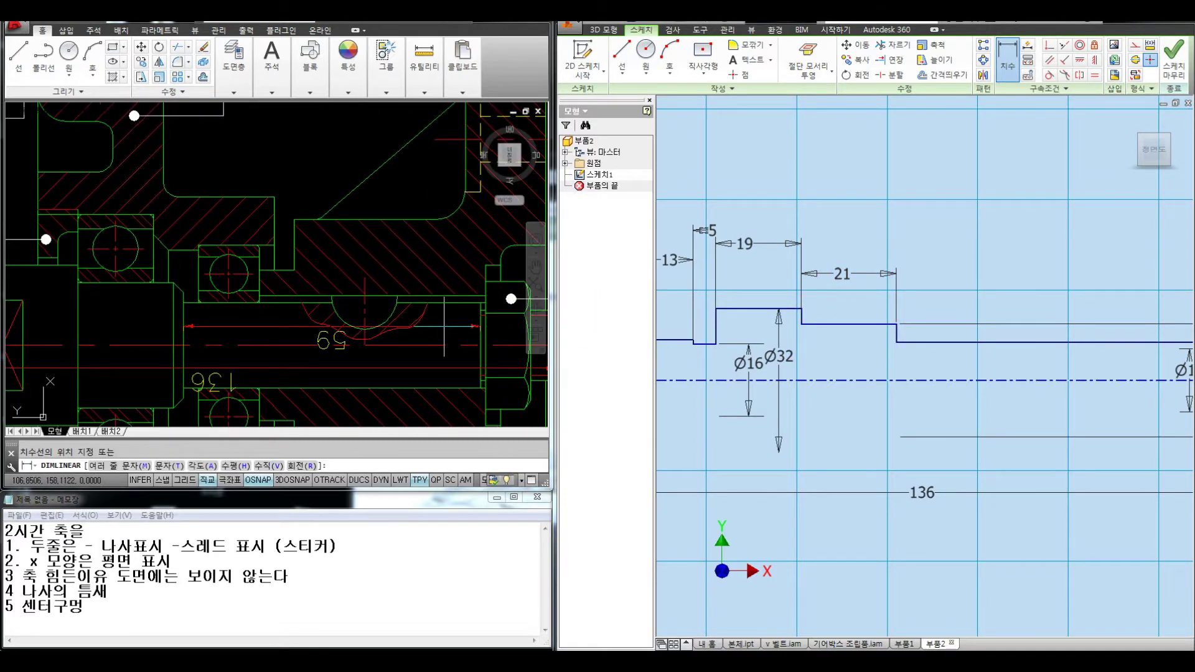
{"action": "key", "text": "Escape"}
Step: Dimension the length of the long shaft section after the bearing seat in the Inventor profile as 59 mm
{"action": "middle_click_drag", "start_coordinate": [926, 259], "coordinate": [784, 261]}
{"action": "left_click", "coordinate": [843, 343]}
{"action": "left_click", "coordinate": [835, 279]}
{"action": "type", "text": "59"}
{"action": "key", "text": "Return"}
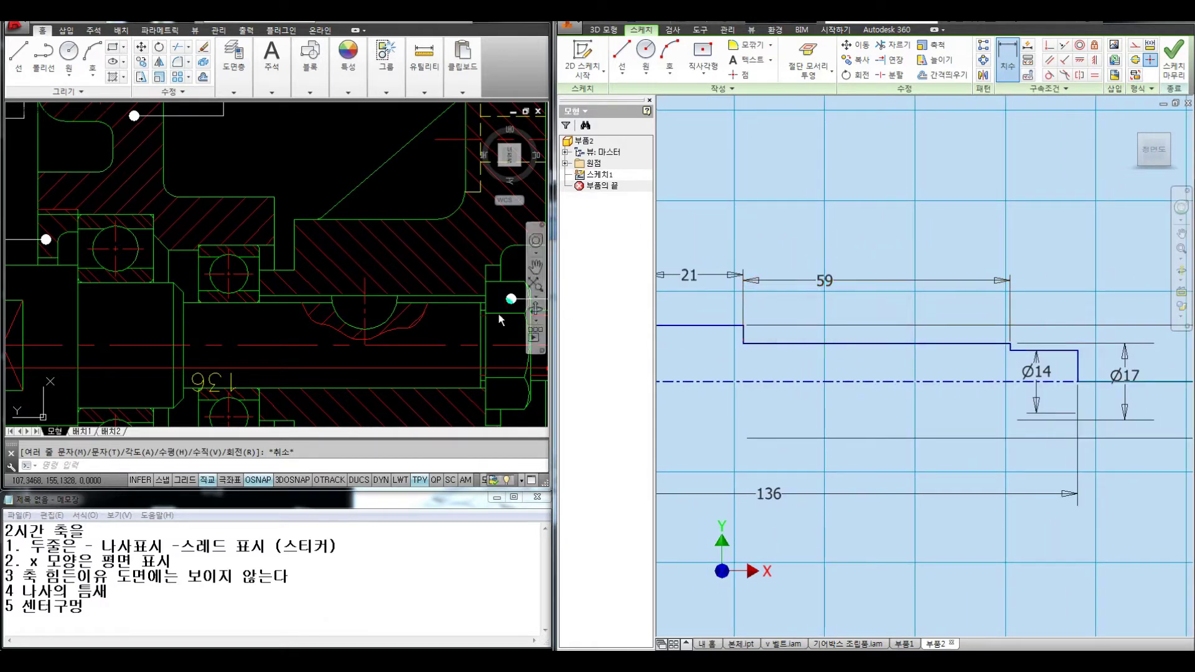
Step: Measure the length of the threaded end beneath the nut in the AutoCAD drawing with a linear dimension, without placing it
{"action": "middle_click_drag", "start_coordinate": [477, 337], "coordinate": [393, 337]}
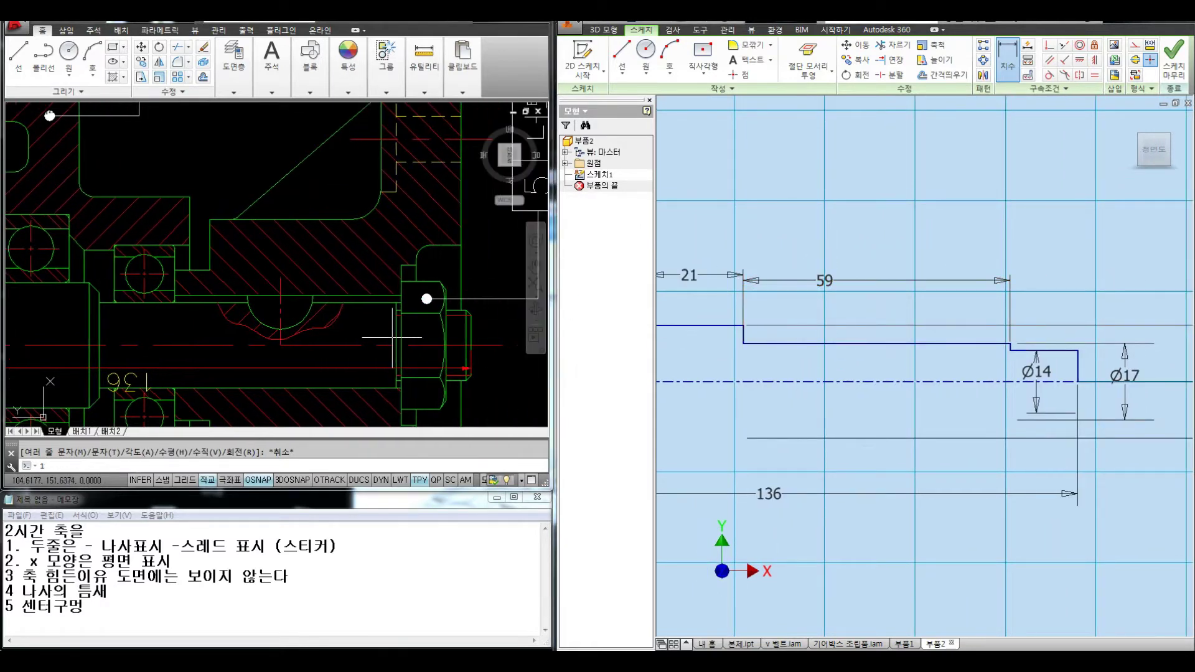
{"action": "key", "text": "space"}
{"action": "left_click", "coordinate": [470, 334]}
{"action": "left_click", "coordinate": [469, 314]}
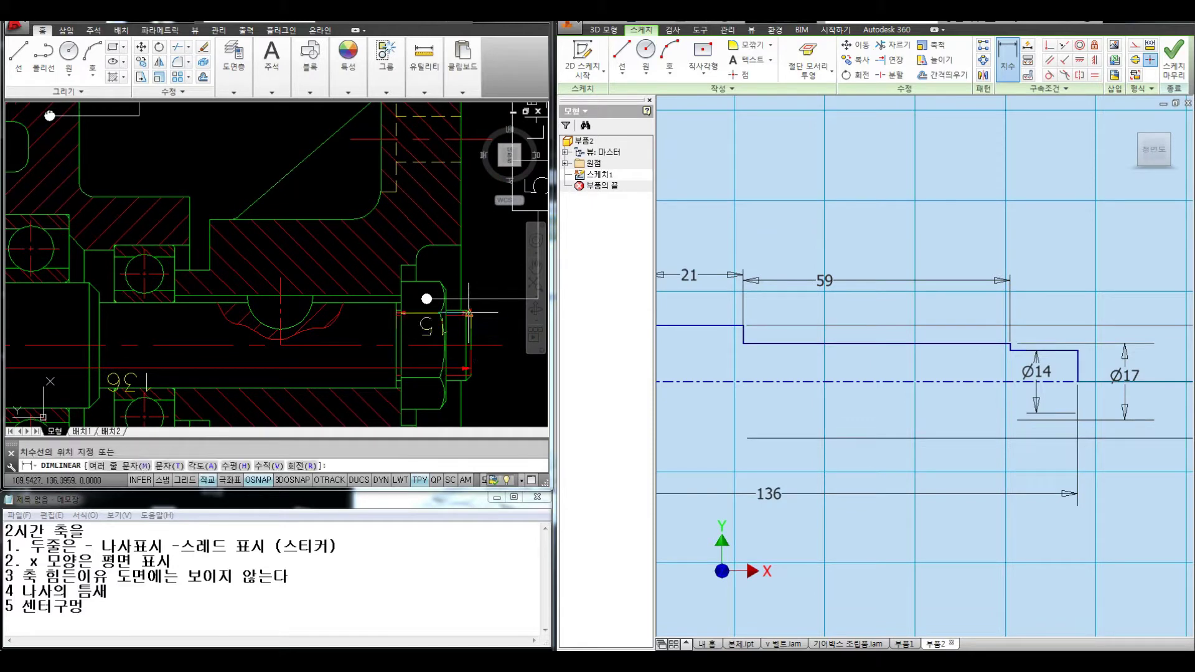
Step: Check the remaining length of the 14 mm diameter end section in the Inventor profile with a dimension preview, without placing it
{"action": "left_click", "coordinate": [1027, 302]}
{"action": "left_click", "coordinate": [1045, 351]}
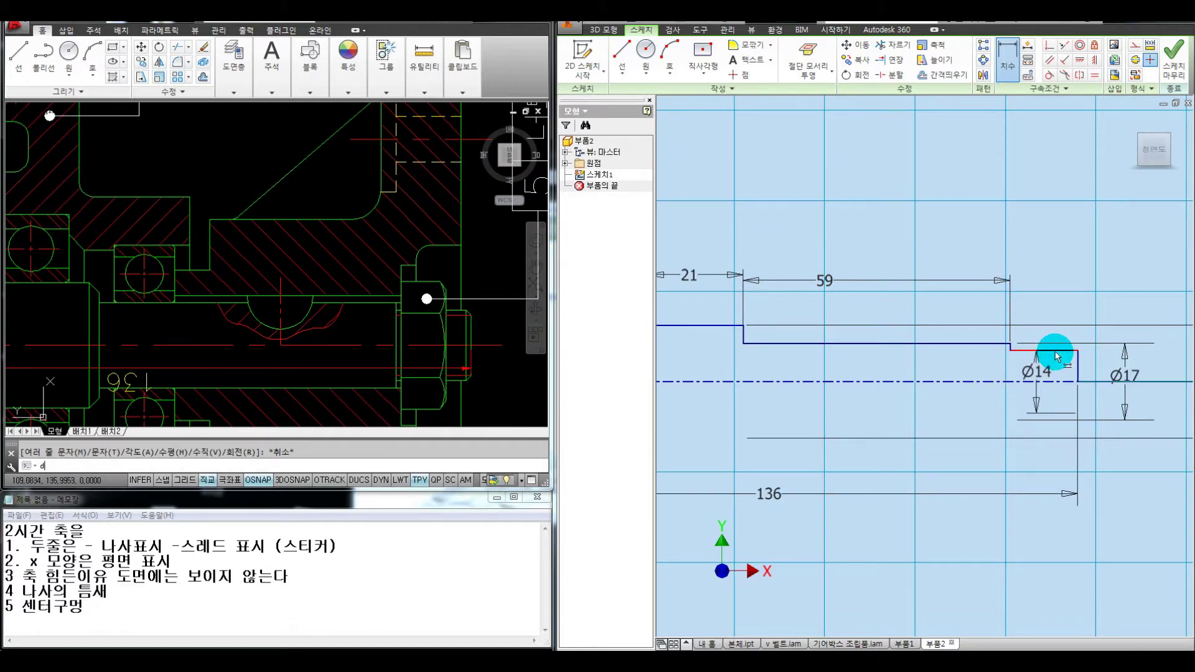
{"action": "left_click", "coordinate": [1061, 295]}
{"action": "left_click_drag", "start_coordinate": [1060, 296], "coordinate": [1035, 284]}
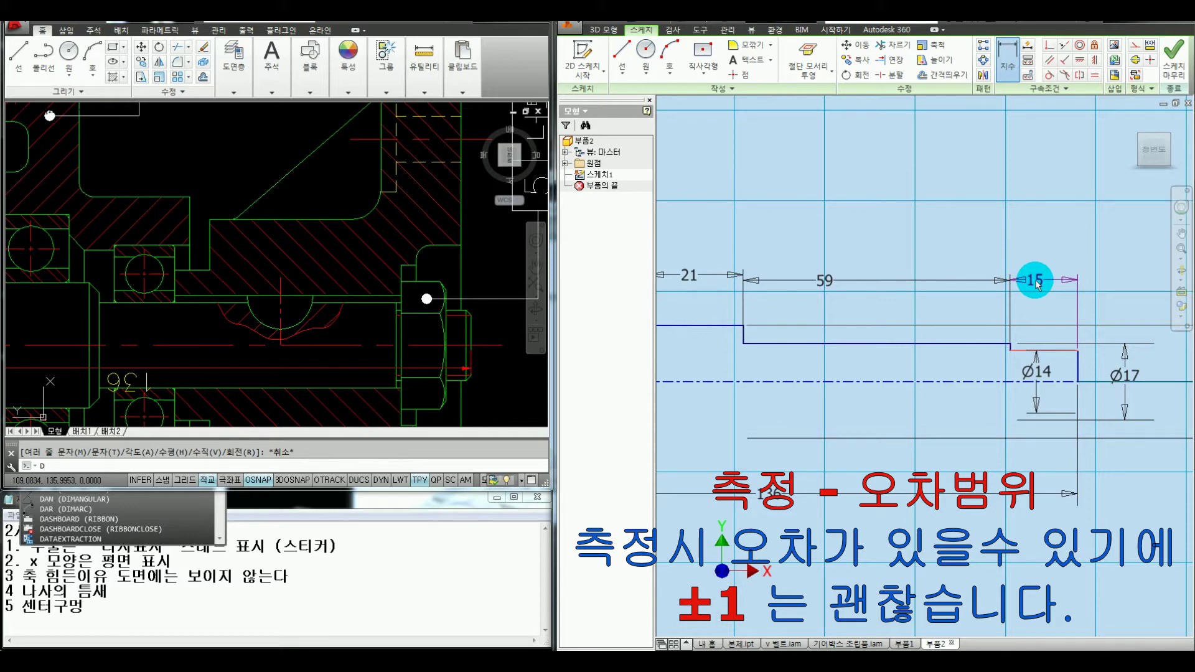
{"action": "key", "text": "Escape"}
{"action": "key", "text": "ctrl+alt+d"}
{"action": "mouse_move", "coordinate": [821, 234]}
{"action": "left_mouse_down"}
{"action": "mouse_move", "coordinate": [821, 253]}
{"action": "mouse_move", "coordinate": [832, 235]}
{"action": "mouse_move", "coordinate": [924, 239]}
{"action": "left_mouse_up"}
{"action": "left_click_drag", "start_coordinate": [682, 235], "coordinate": [705, 254]}
{"action": "left_click_drag", "start_coordinate": [741, 214], "coordinate": [767, 225]}
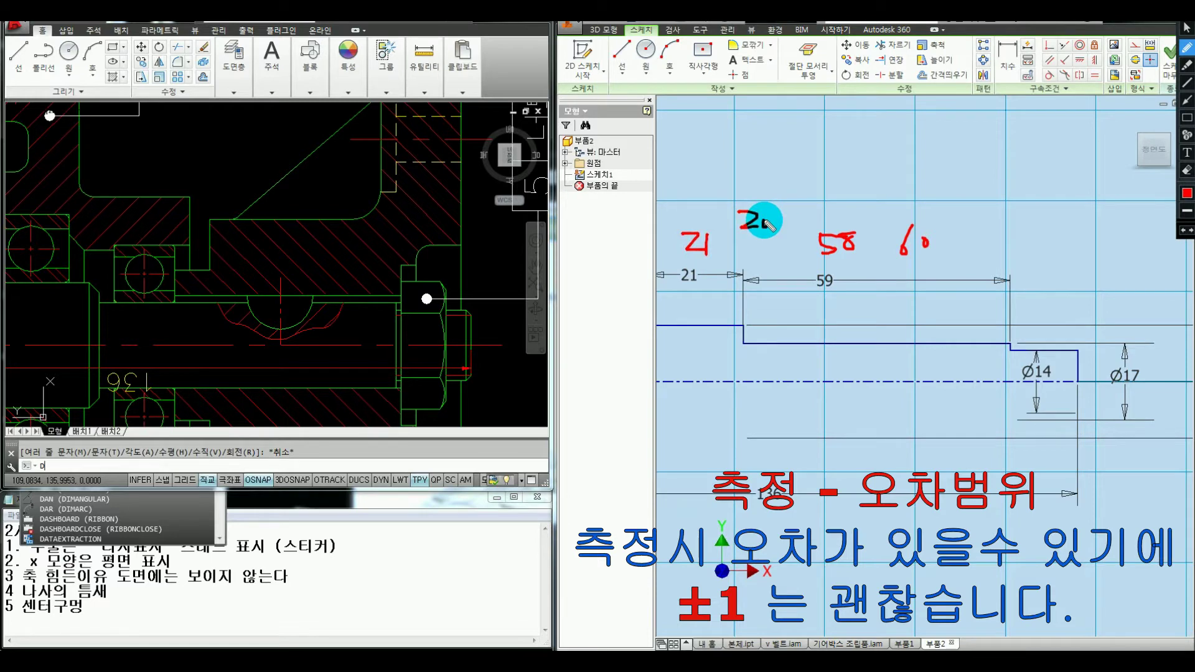
{"action": "left_click_drag", "start_coordinate": [1011, 328], "coordinate": [1071, 340]}
{"action": "mouse_move", "coordinate": [1045, 283]}
{"action": "left_mouse_down"}
{"action": "mouse_move", "coordinate": [1042, 296]}
{"action": "mouse_move", "coordinate": [1115, 295]}
{"action": "mouse_move", "coordinate": [1079, 252]}
{"action": "left_mouse_up"}
{"action": "mouse_move", "coordinate": [712, 198]}
{"action": "left_mouse_down"}
{"action": "mouse_move", "coordinate": [688, 234]}
{"action": "mouse_move", "coordinate": [769, 199]}
{"action": "left_mouse_up"}
{"action": "left_click_drag", "start_coordinate": [878, 270], "coordinate": [931, 177]}
{"action": "left_click", "coordinate": [770, 180]}
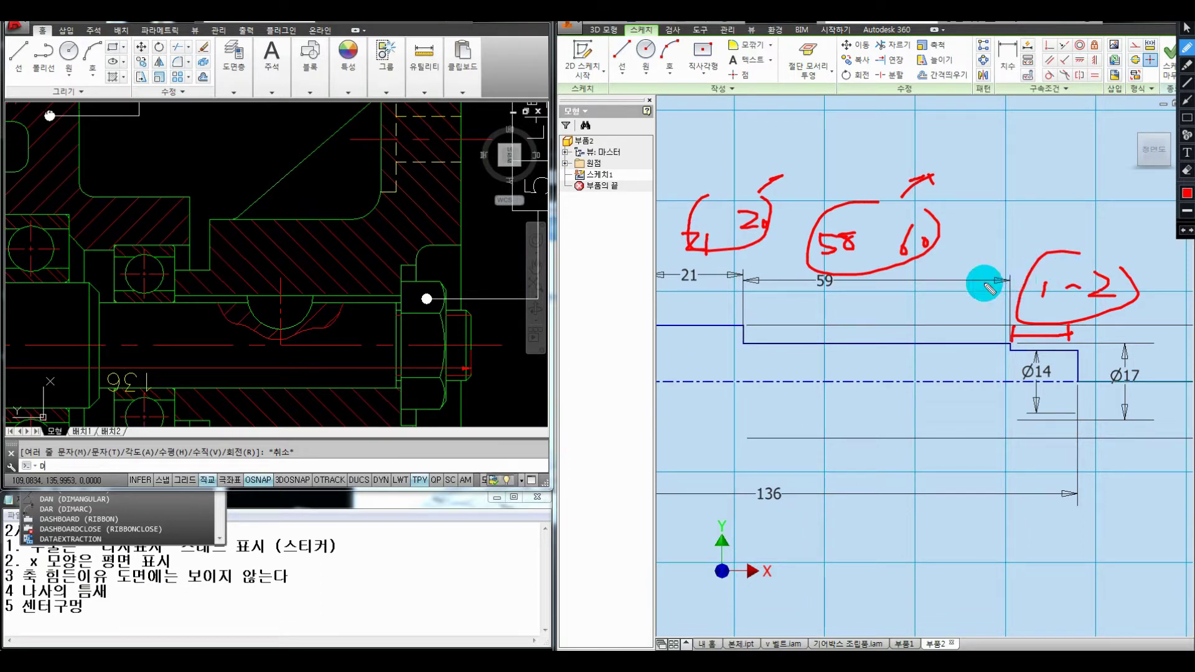
{"action": "left_click_drag", "start_coordinate": [1038, 258], "coordinate": [1079, 253]}
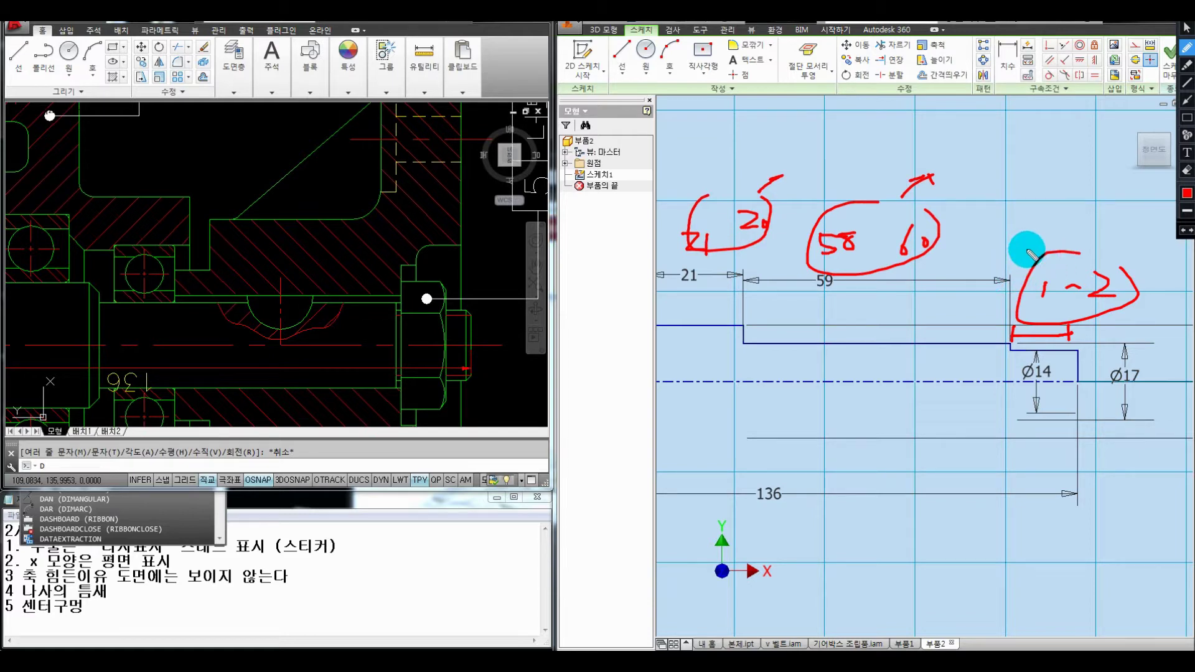
{"action": "mouse_move", "coordinate": [750, 479]}
{"action": "left_mouse_down"}
{"action": "mouse_move", "coordinate": [733, 493]}
{"action": "mouse_move", "coordinate": [822, 492]}
{"action": "mouse_move", "coordinate": [791, 457]}
{"action": "left_mouse_up"}
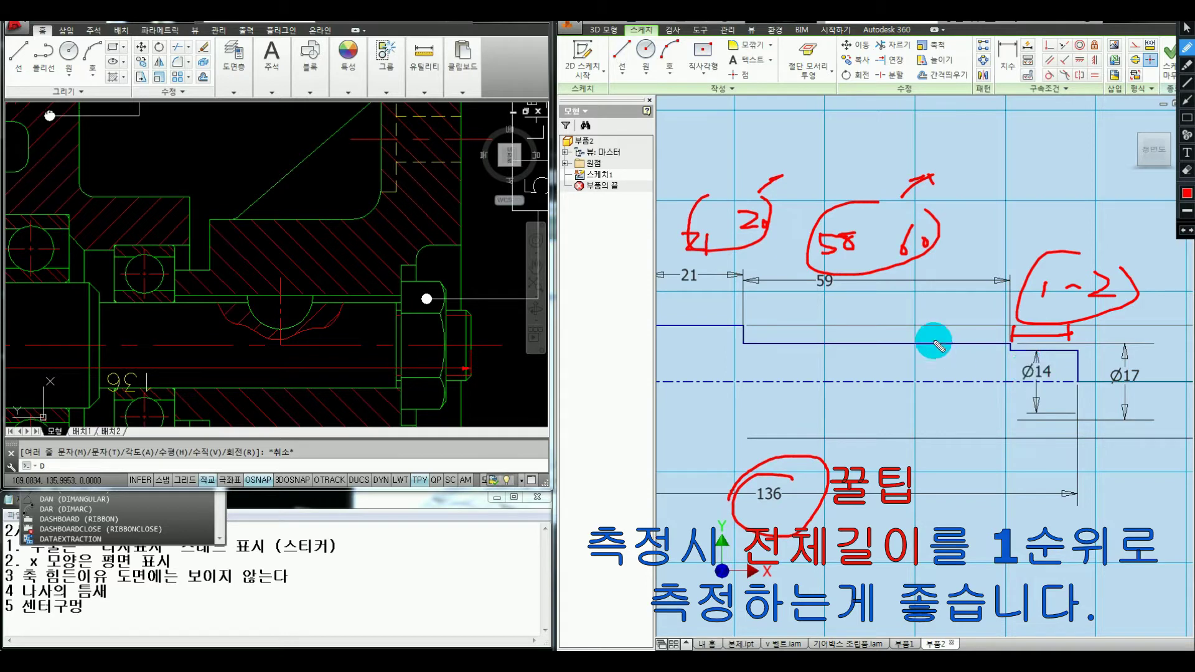
{"action": "key", "text": "Escape"}
Step: Draw a three-point arc across the relief groove and another from the thread's outer corner through the shaft's end point on the centerline
{"action": "scroll", "coordinate": [912, 352], "scroll_direction": "down", "scroll_amount": 3}
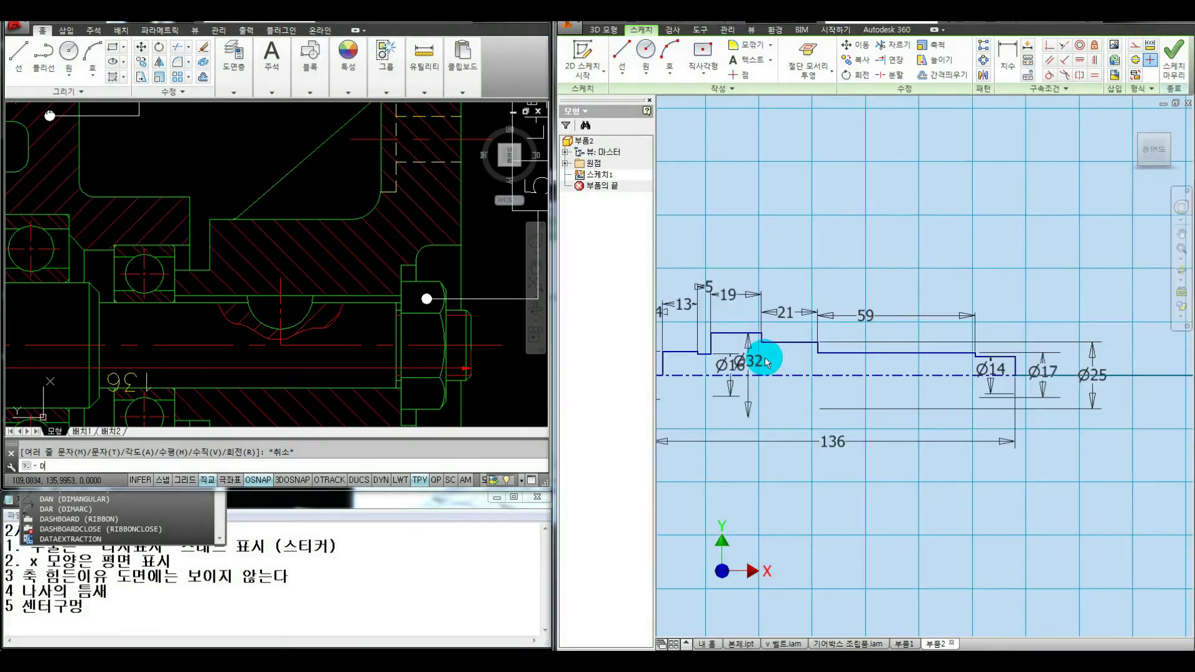
{"action": "scroll", "coordinate": [981, 362], "scroll_direction": "up", "scroll_amount": 5}
{"action": "left_click", "coordinate": [670, 56]}
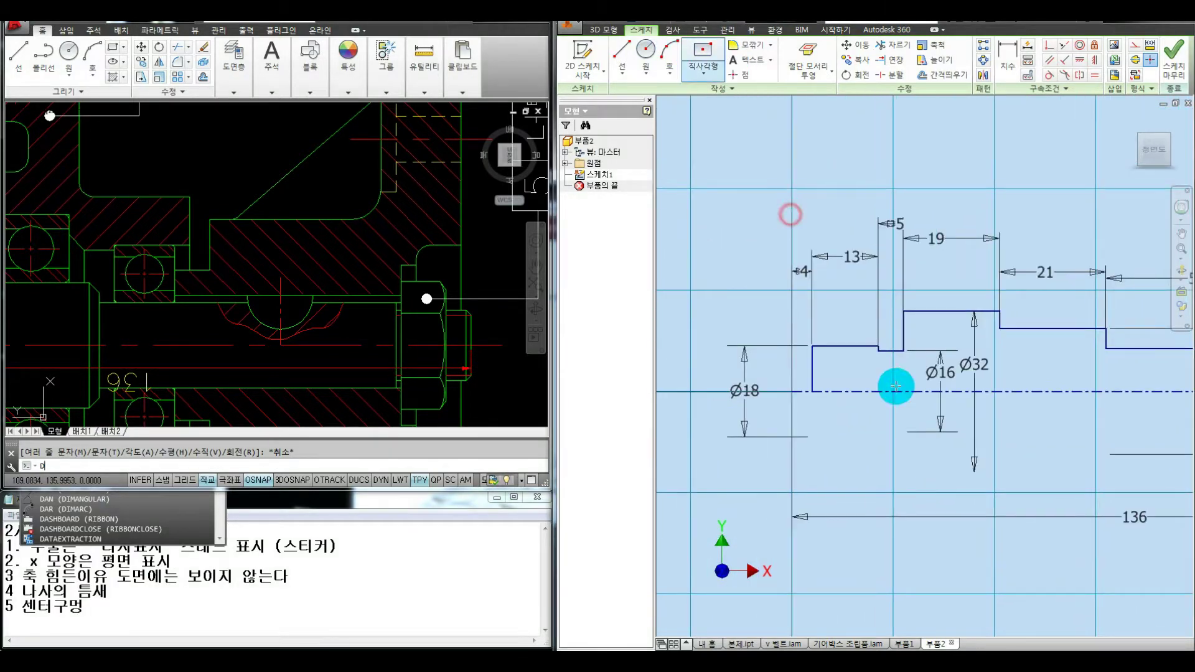
{"action": "scroll", "coordinate": [840, 329], "scroll_direction": "up", "scroll_amount": 3}
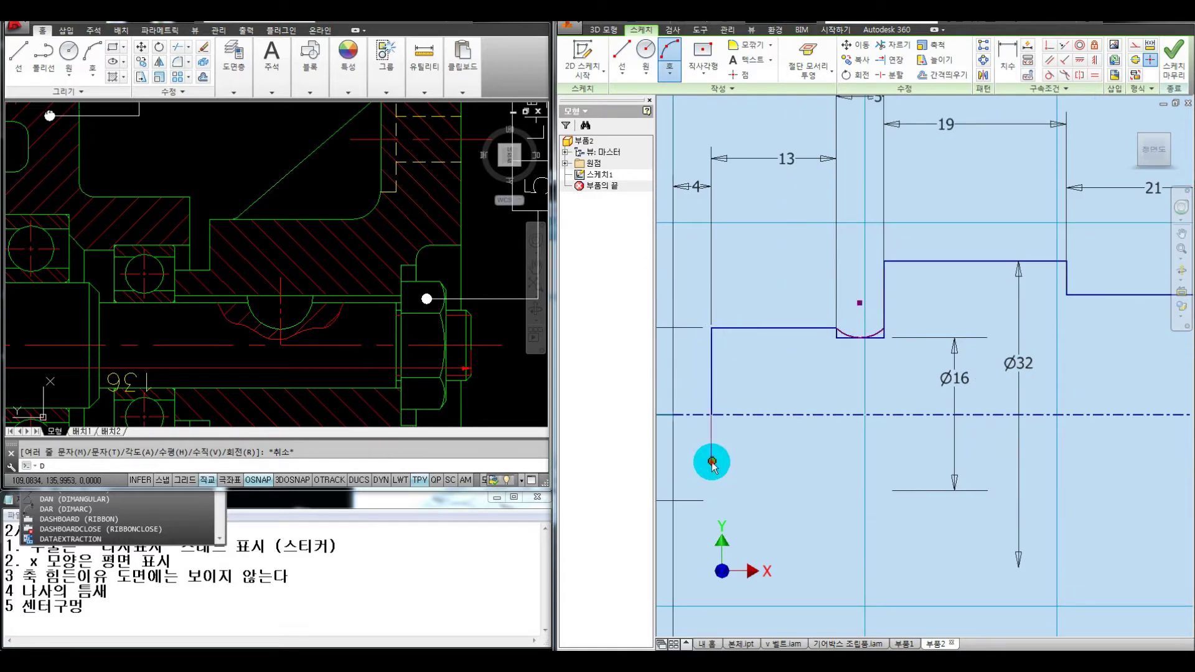
{"action": "left_click", "coordinate": [672, 414]}
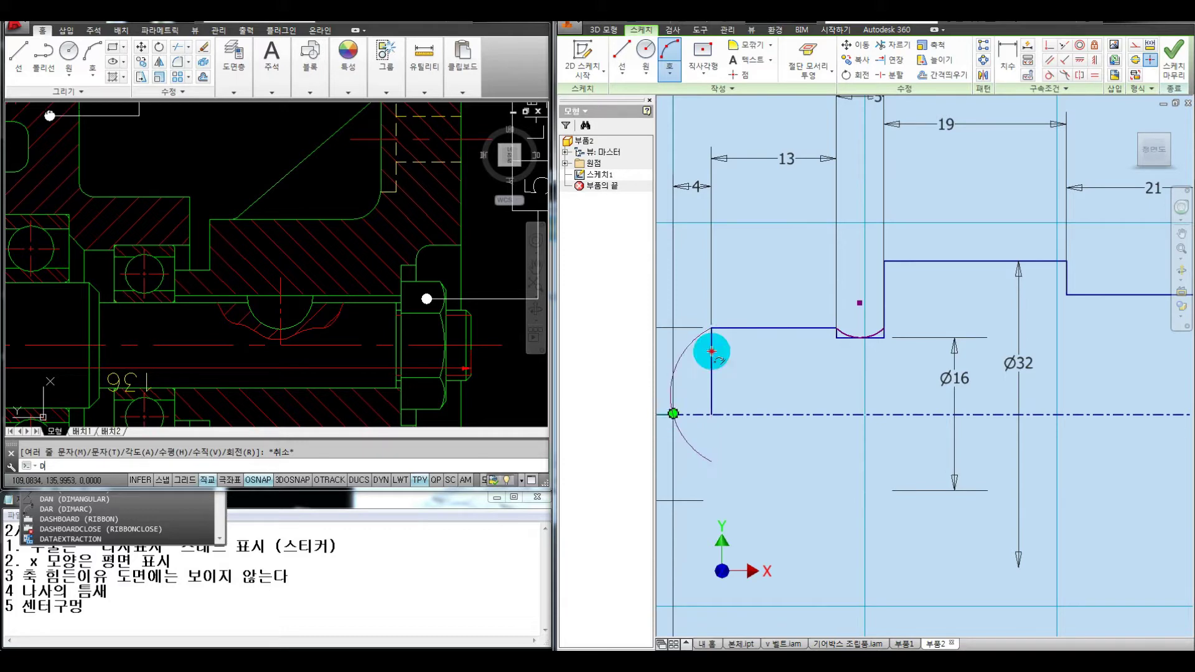
Step: Dimension the vertical distance between the tip arc's two endpoints as 18 mm
{"action": "left_click", "coordinate": [1060, 63]}
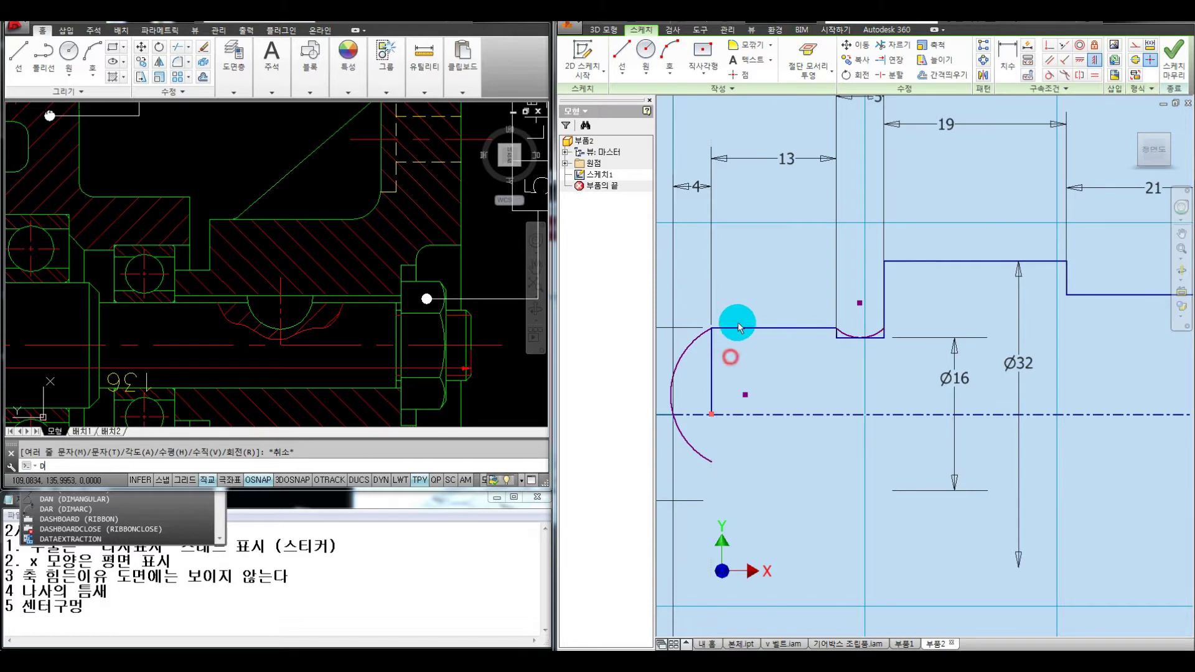
{"action": "key", "text": "d"}
{"action": "left_click", "coordinate": [709, 330]}
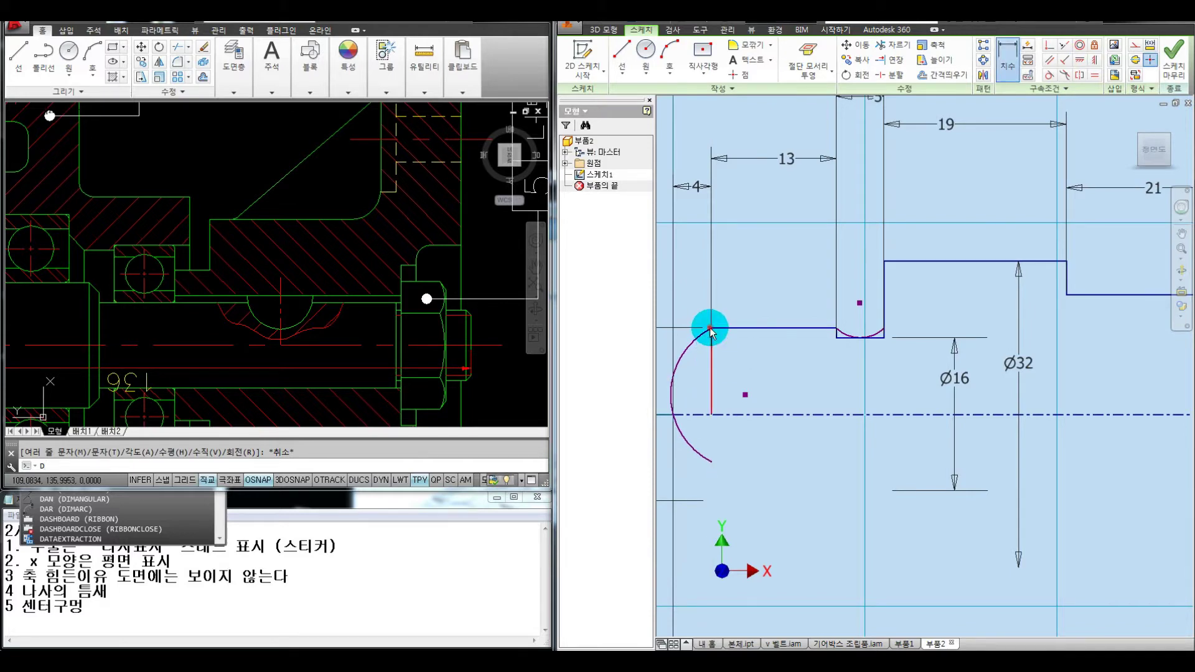
{"action": "left_click", "coordinate": [808, 459]}
{"action": "type", "text": "18"}
{"action": "key", "text": "Return"}
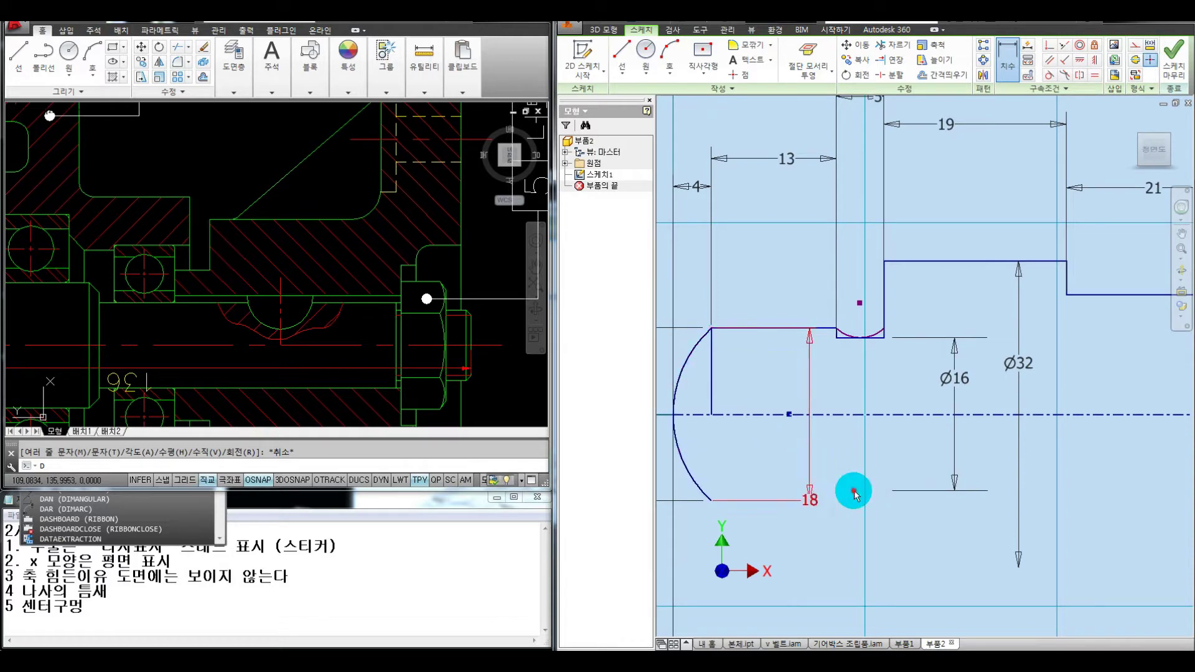
Step: Trim away the half of the tip arc that lies below the centerline
{"action": "key", "text": "Escape"}
{"action": "key", "text": "x"}
{"action": "left_click", "coordinate": [739, 477]}
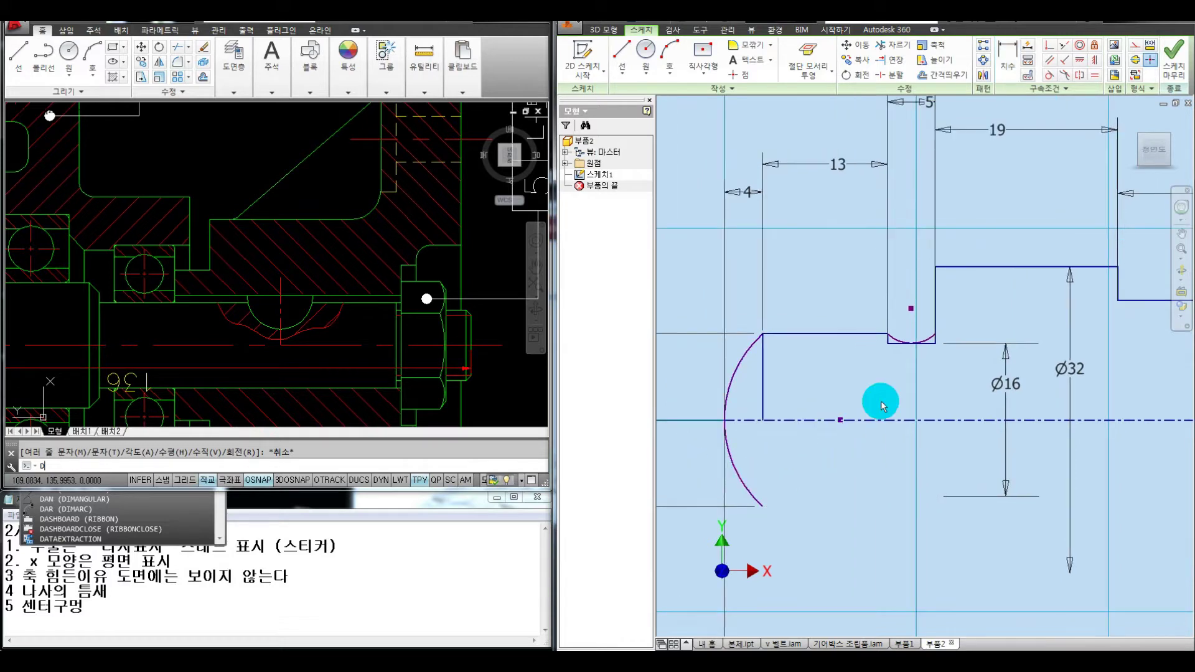
{"action": "key", "text": "Escape"}
Step: Revolve the shaft's half profile, including the rounded tip, a full turn about the centerline into a solid
{"action": "scroll", "coordinate": [939, 368], "scroll_direction": "down", "scroll_amount": 3}
{"action": "key", "text": "r"}
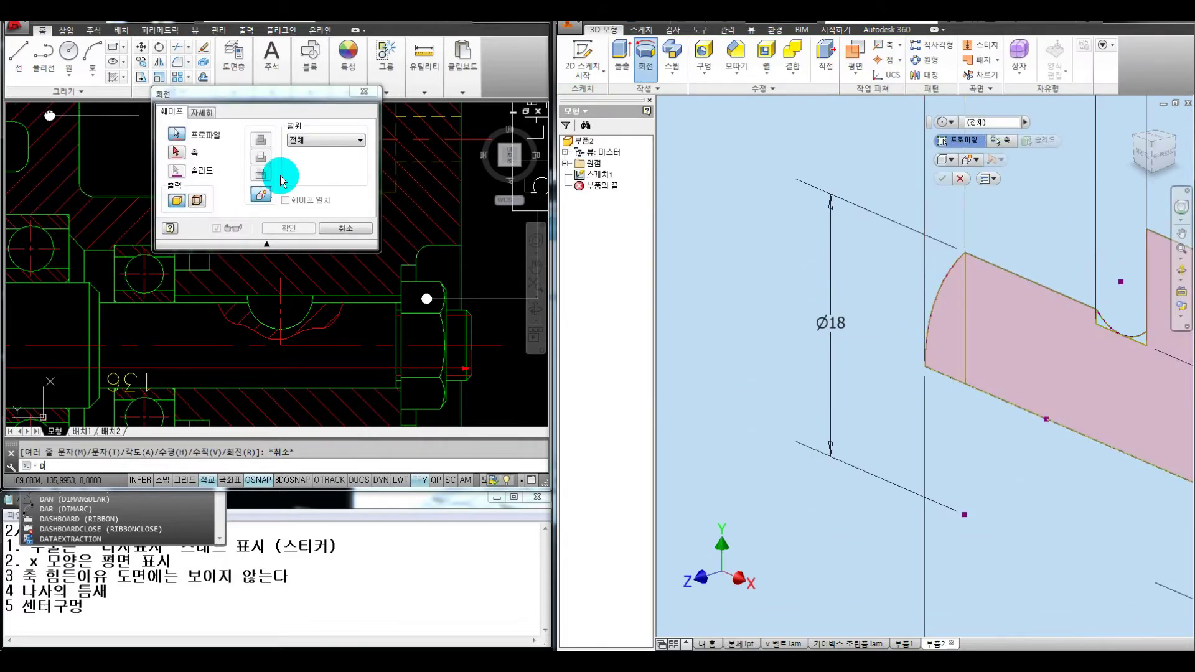
{"action": "scroll", "coordinate": [987, 399], "scroll_direction": "down", "scroll_amount": 3}
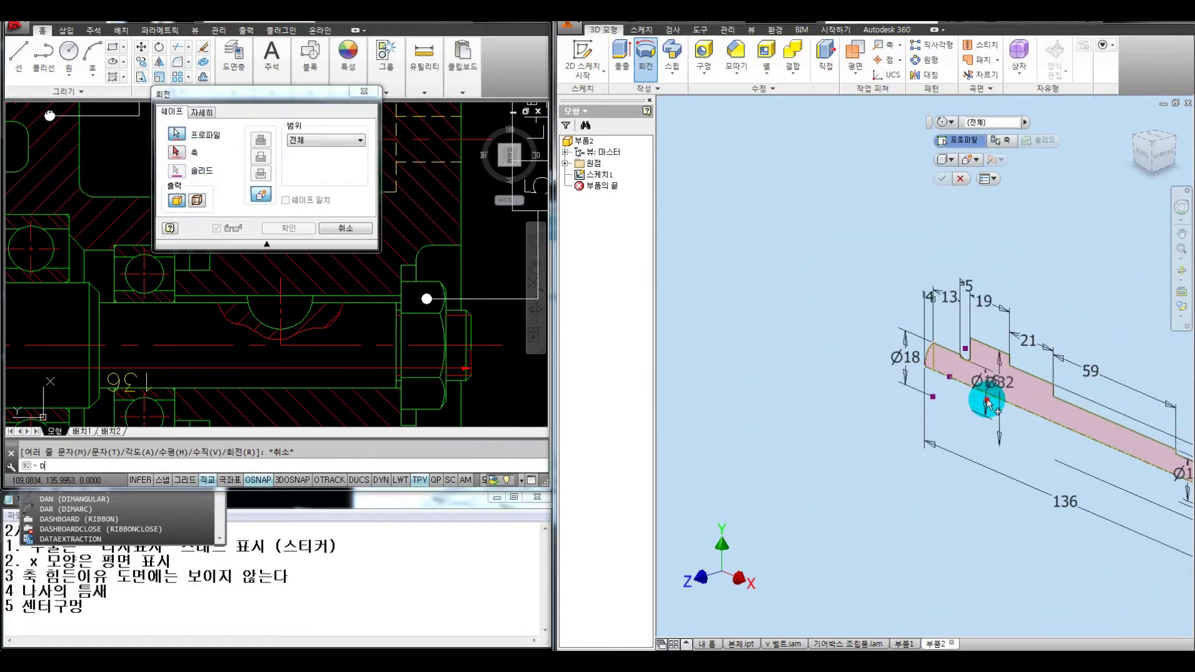
{"action": "left_click", "coordinate": [887, 379]}
{"action": "left_click", "coordinate": [288, 226]}
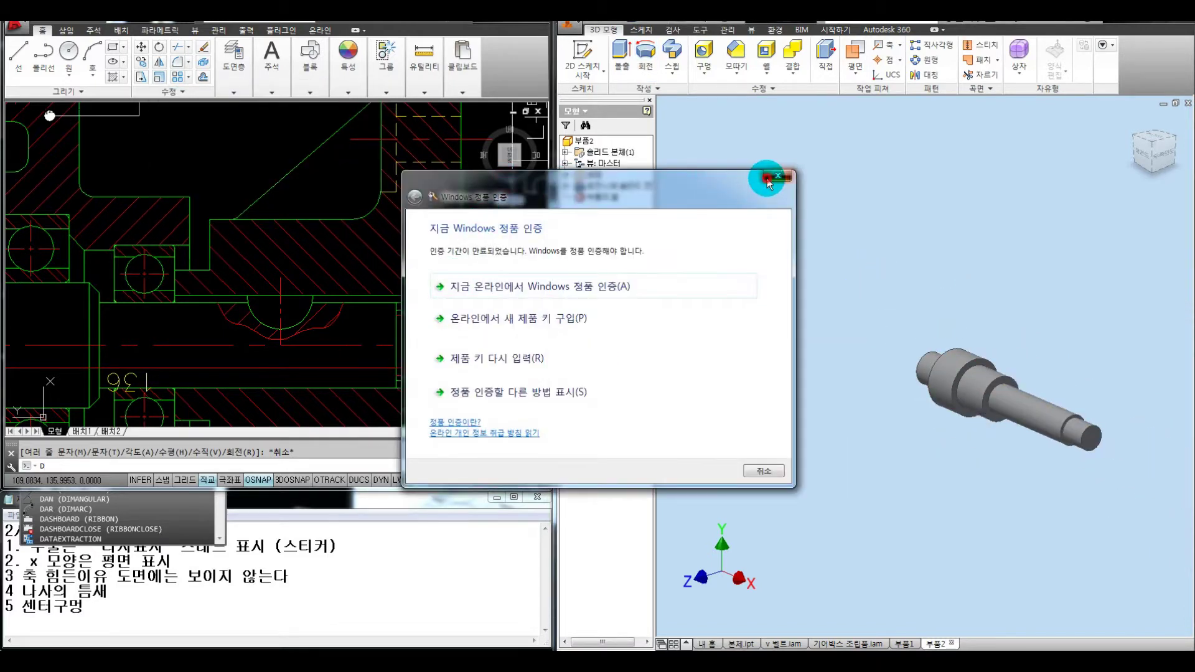
Step: Dismiss the Windows activation window and return to the shaft's round-tipped thread end in the AutoCAD section drawing
{"action": "left_click", "coordinate": [768, 179]}
{"action": "middle_click_drag", "start_coordinate": [342, 331], "coordinate": [496, 306]}
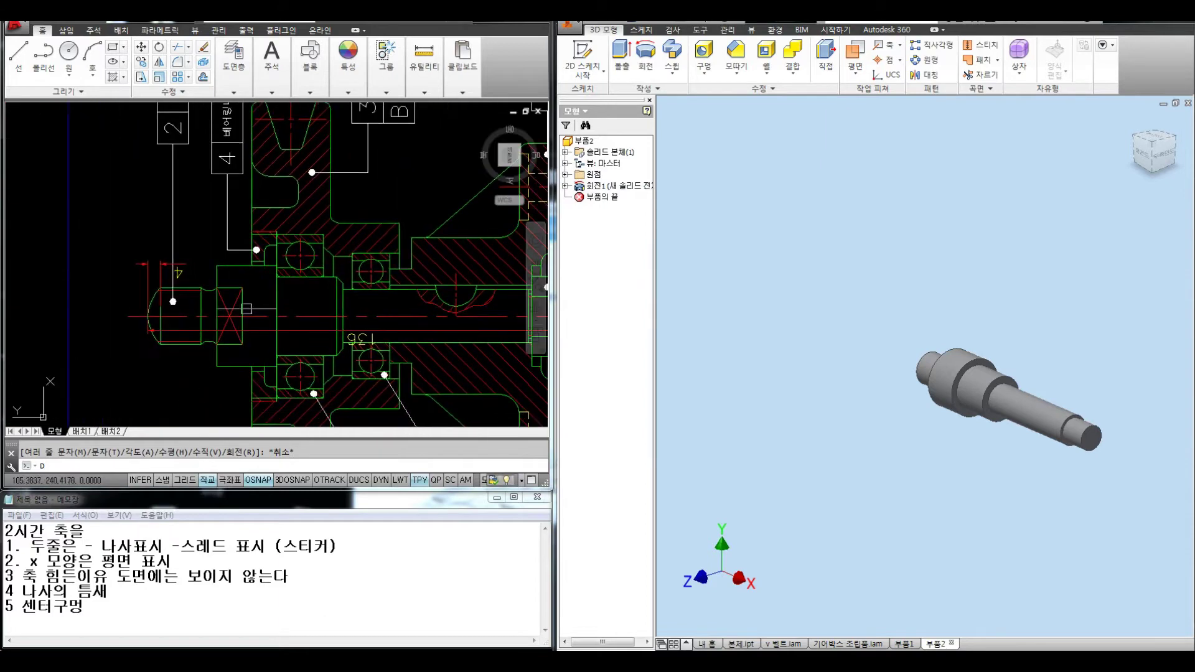
{"action": "mouse_move", "coordinate": [203, 275]}
{"action": "left_mouse_down"}
{"action": "mouse_move", "coordinate": [154, 277]}
{"action": "mouse_move", "coordinate": [180, 273]}
{"action": "left_mouse_up"}
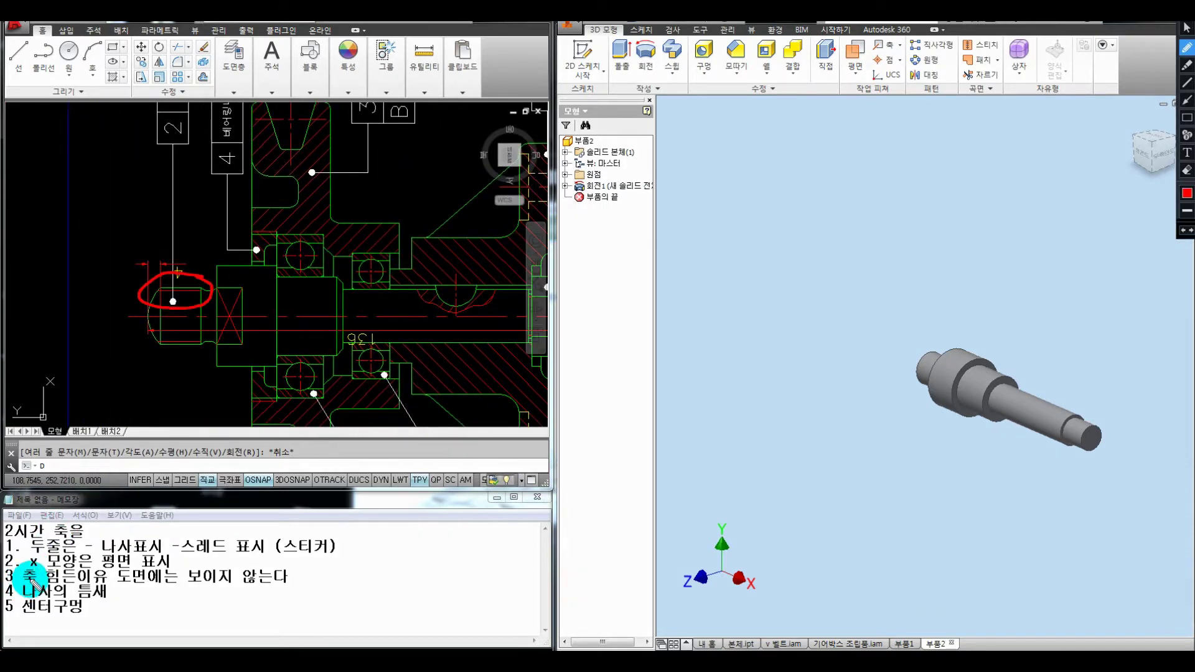
{"action": "left_click_drag", "start_coordinate": [28, 551], "coordinate": [339, 551]}
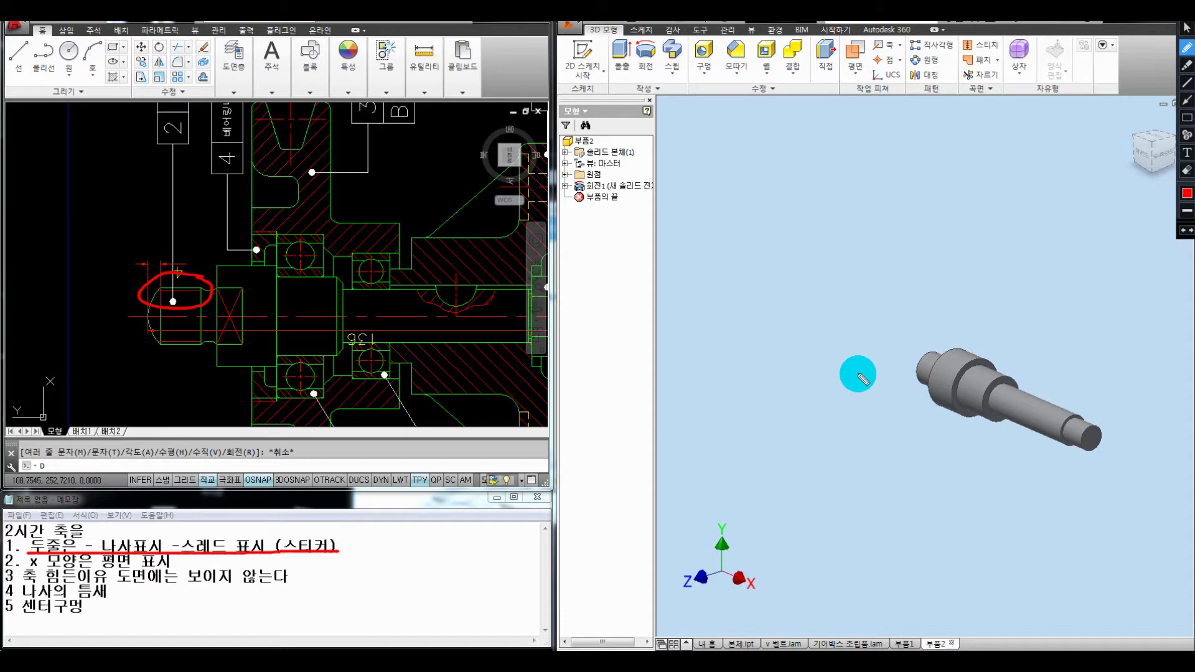
{"action": "key", "text": "Escape"}
Step: Start a full-length Thread feature on the shaft's narrow cylindrical face just behind the rounded tip
{"action": "left_click", "coordinate": [888, 339]}
{"action": "middle_click_drag", "start_coordinate": [880, 365], "coordinate": [939, 367], "text": "shift"}
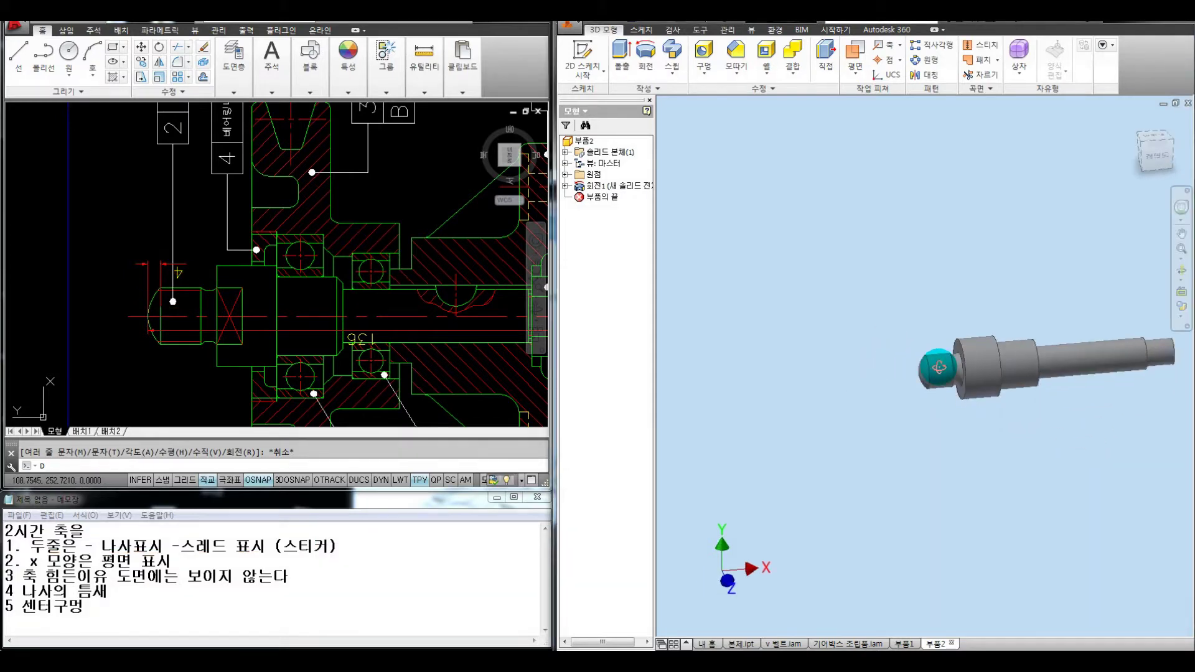
{"action": "middle_click_drag", "start_coordinate": [947, 325], "coordinate": [906, 326]}
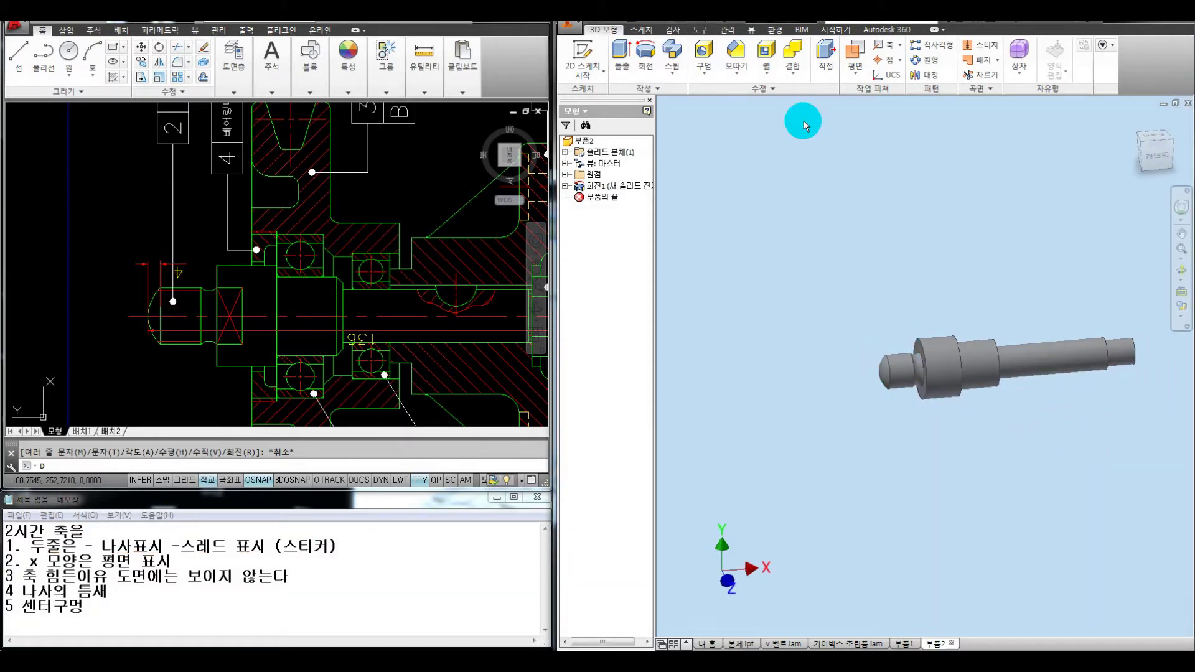
{"action": "left_click", "coordinate": [705, 71]}
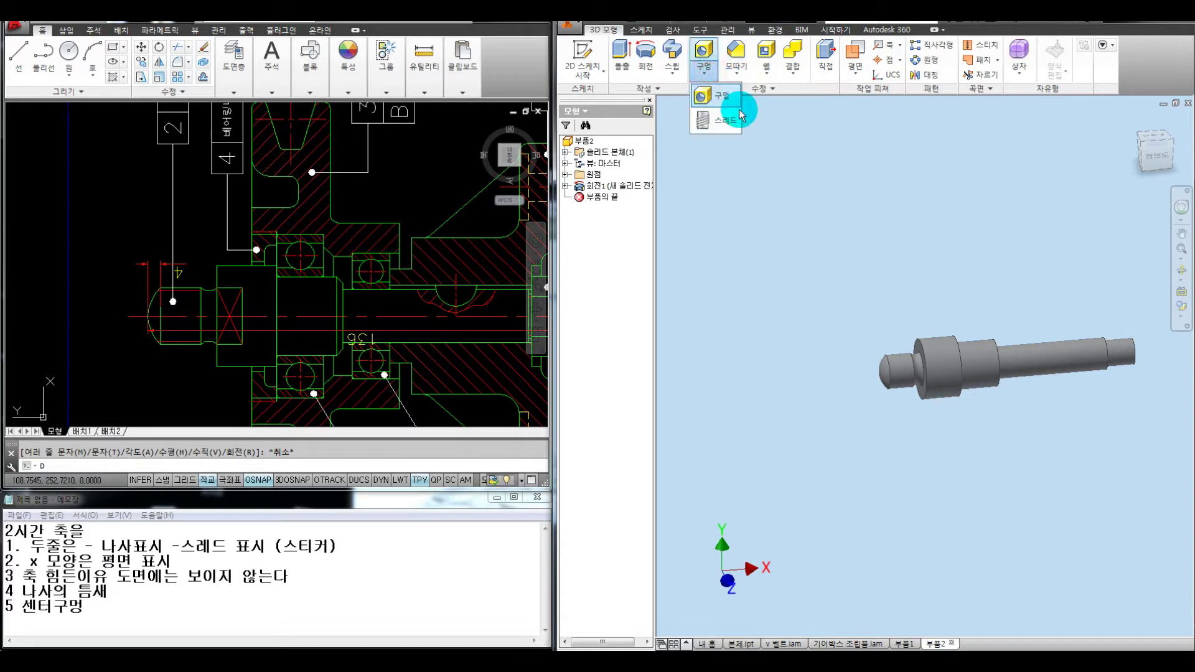
{"action": "left_click", "coordinate": [725, 118]}
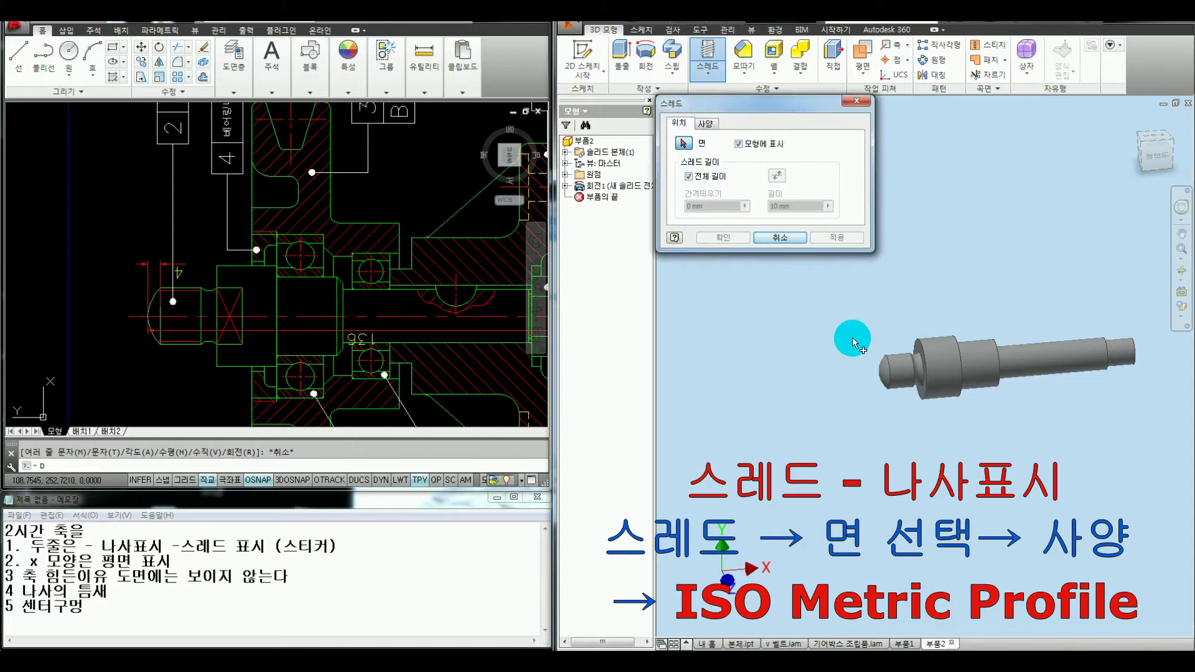
{"action": "scroll", "coordinate": [866, 349], "scroll_direction": "up", "scroll_amount": 3}
{"action": "left_click", "coordinate": [871, 366]}
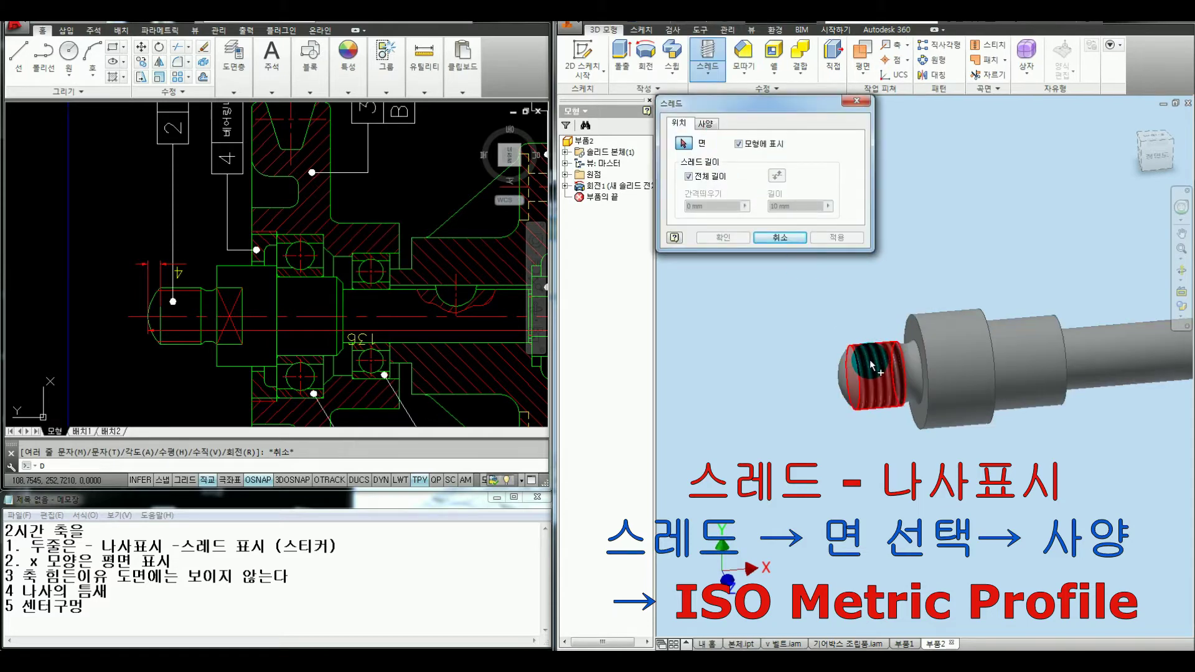
{"action": "left_click", "coordinate": [871, 366]}
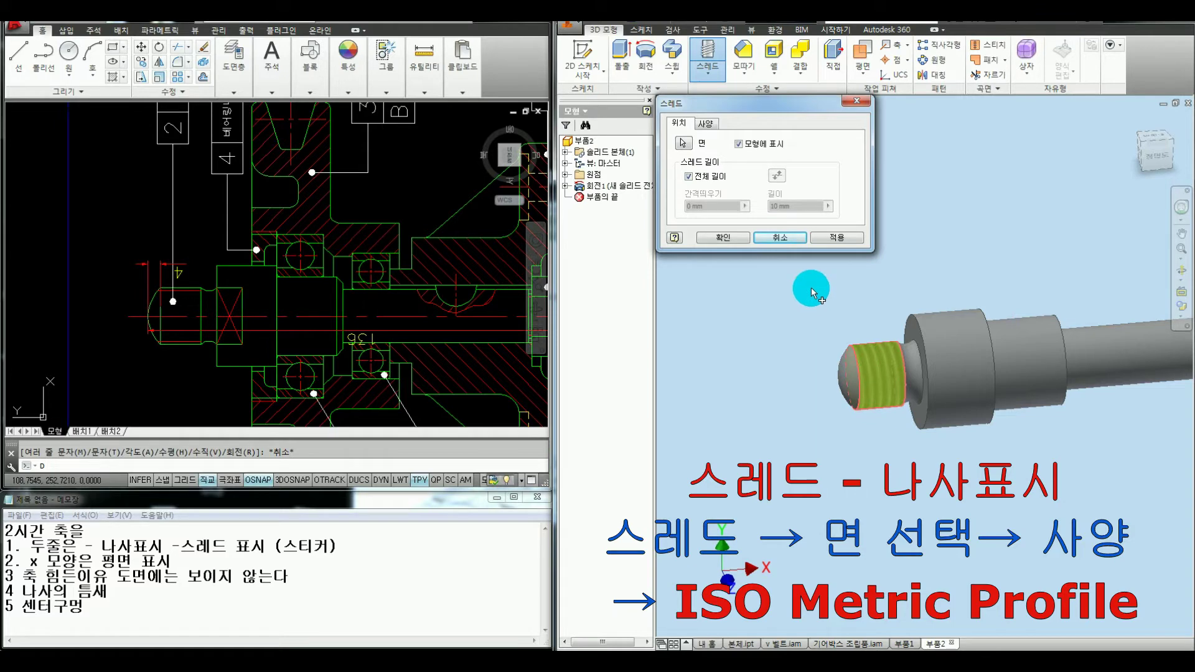
Step: Set the thread type to ISO Metric profile in the thread specification
{"action": "left_click", "coordinate": [708, 124]}
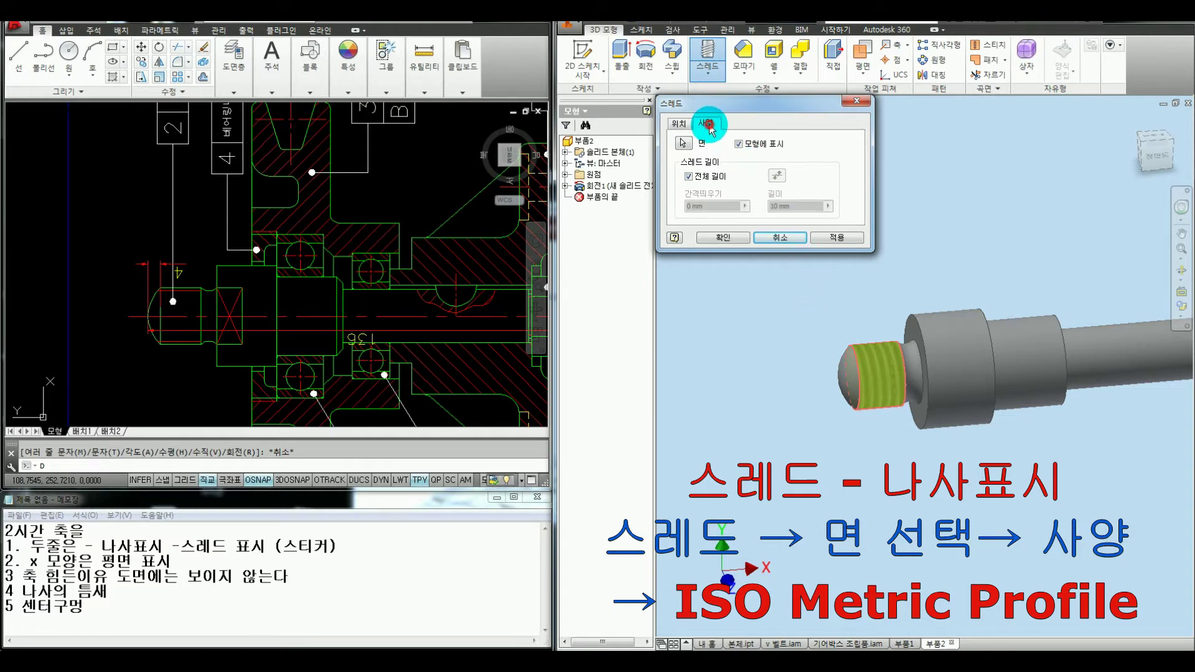
{"action": "left_click", "coordinate": [695, 155]}
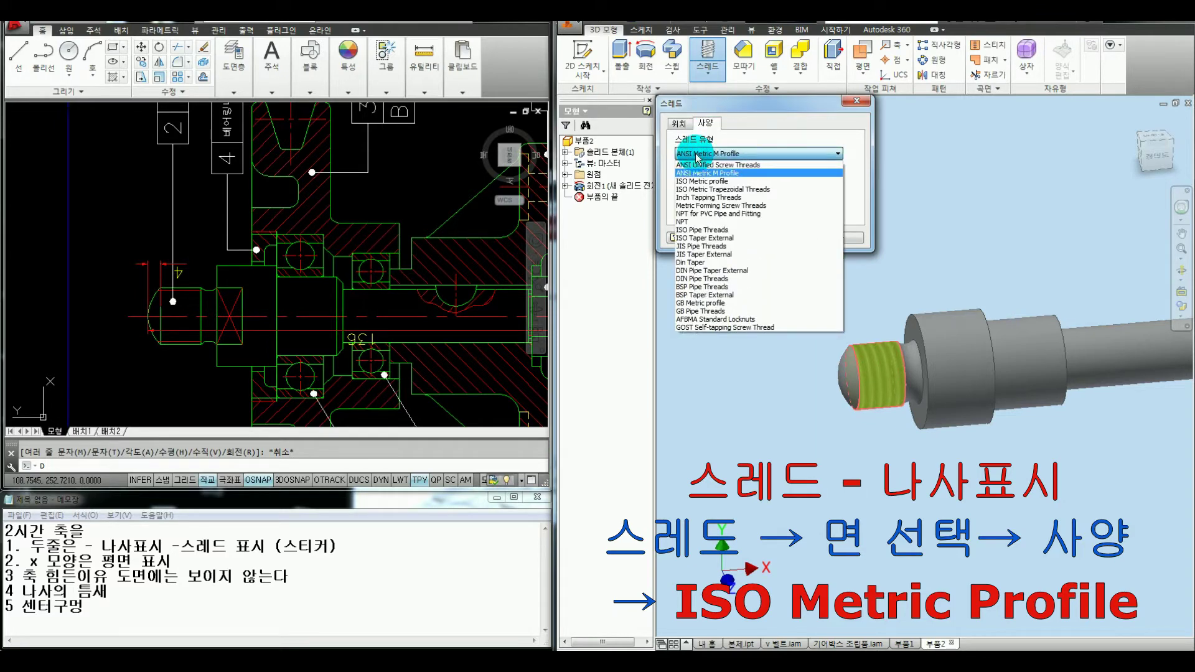
{"action": "key", "text": "ctrl+alt+d"}
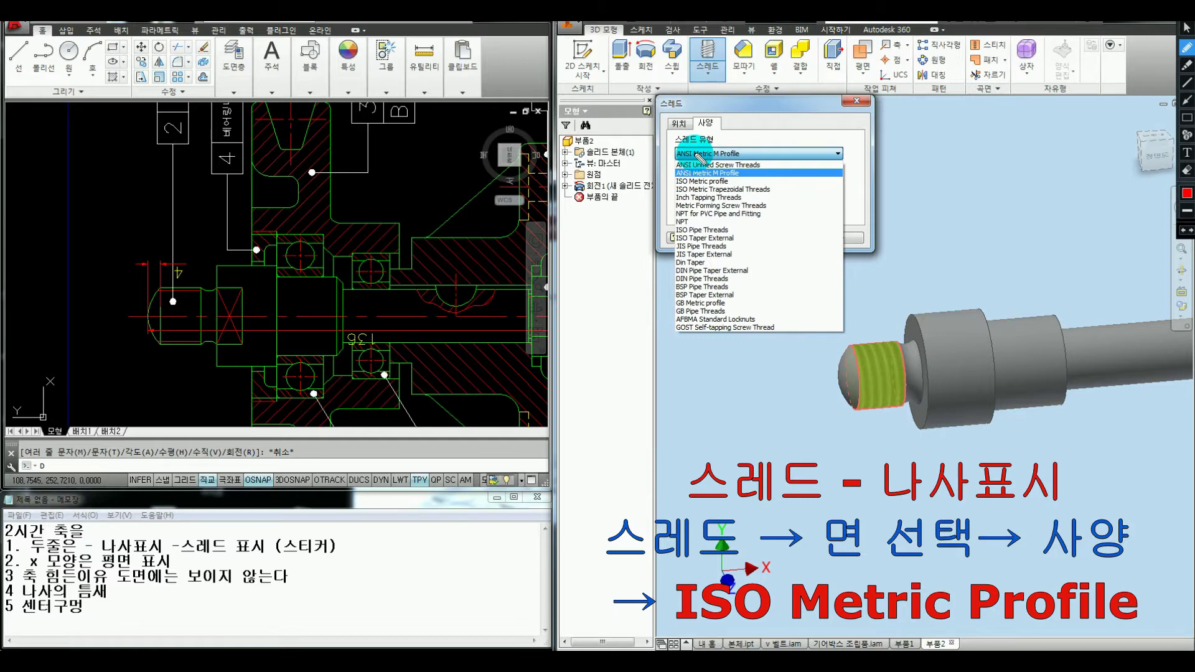
{"action": "left_click", "coordinate": [684, 189]}
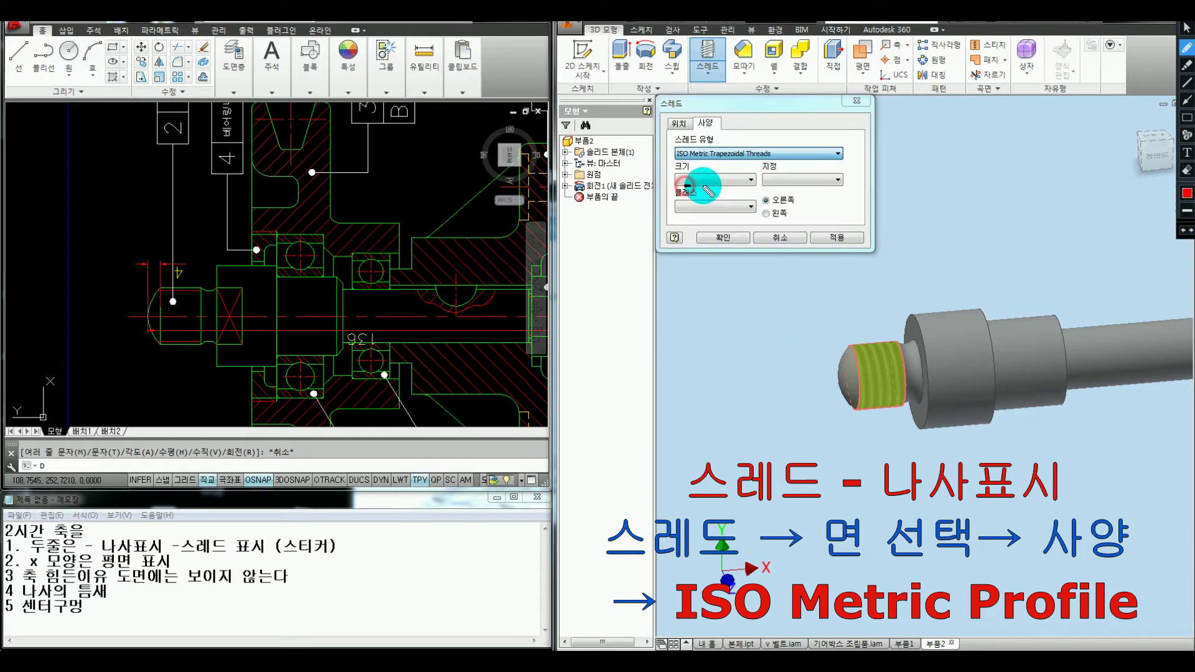
{"action": "left_click", "coordinate": [717, 153]}
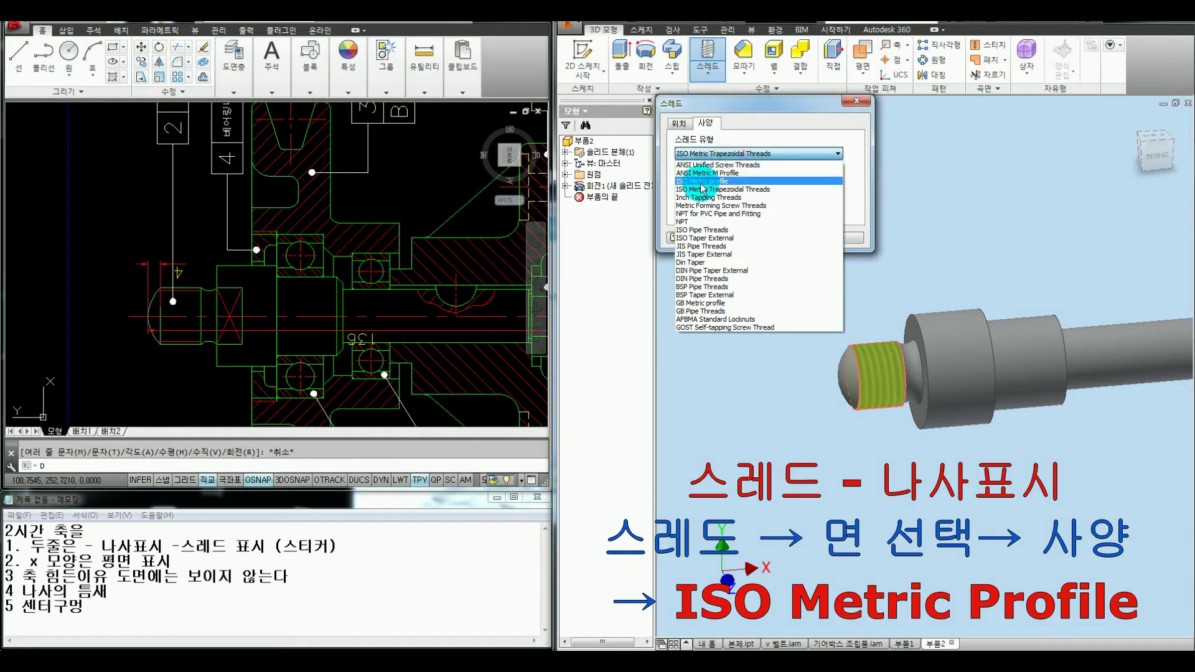
{"action": "left_click", "coordinate": [740, 181]}
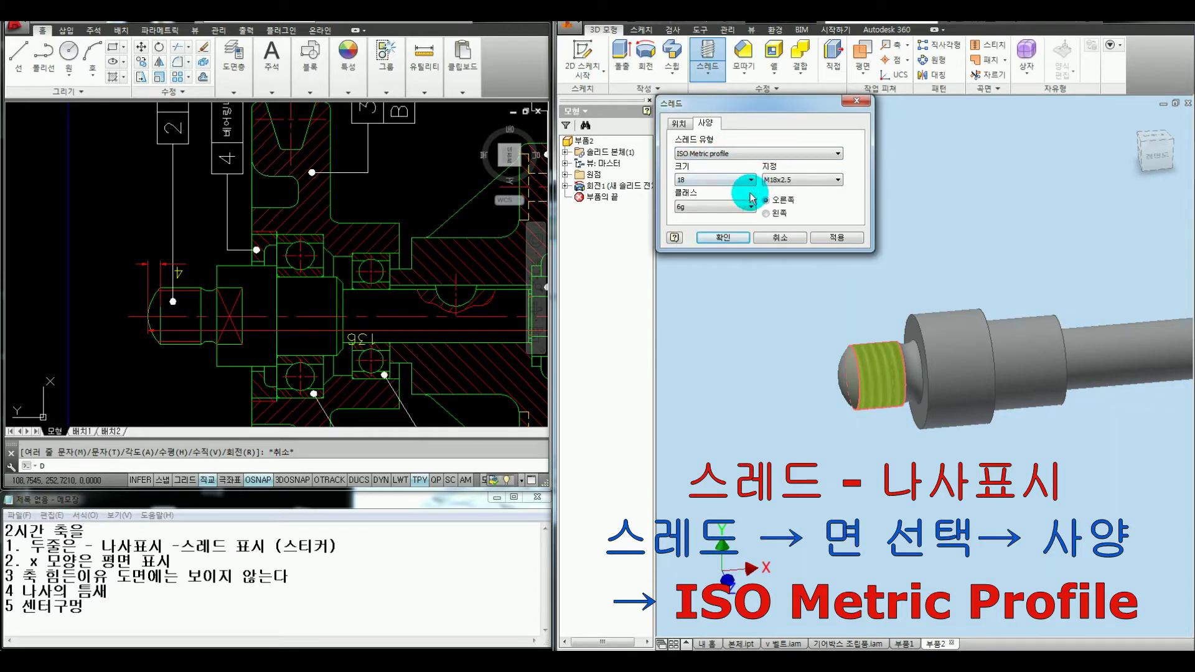
{"action": "mouse_move", "coordinate": [785, 165]}
{"action": "left_mouse_down"}
{"action": "mouse_move", "coordinate": [771, 194]}
{"action": "mouse_move", "coordinate": [813, 177]}
{"action": "left_mouse_up"}
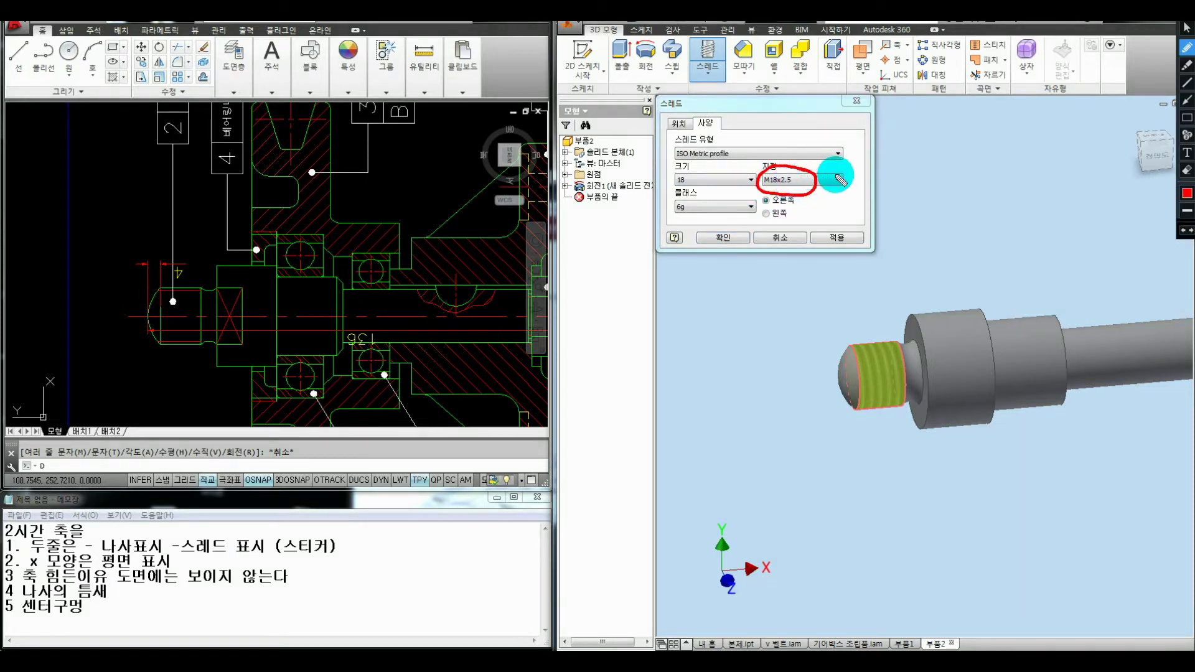
{"action": "mouse_move", "coordinate": [699, 166]}
{"action": "left_mouse_down"}
{"action": "mouse_move", "coordinate": [674, 169]}
{"action": "mouse_move", "coordinate": [730, 180]}
{"action": "mouse_move", "coordinate": [723, 171]}
{"action": "left_mouse_up"}
{"action": "mouse_move", "coordinate": [718, 199]}
{"action": "left_mouse_down"}
{"action": "mouse_move", "coordinate": [704, 194]}
{"action": "mouse_move", "coordinate": [729, 205]}
{"action": "mouse_move", "coordinate": [709, 226]}
{"action": "left_mouse_up"}
{"action": "left_click_drag", "start_coordinate": [729, 157], "coordinate": [685, 184]}
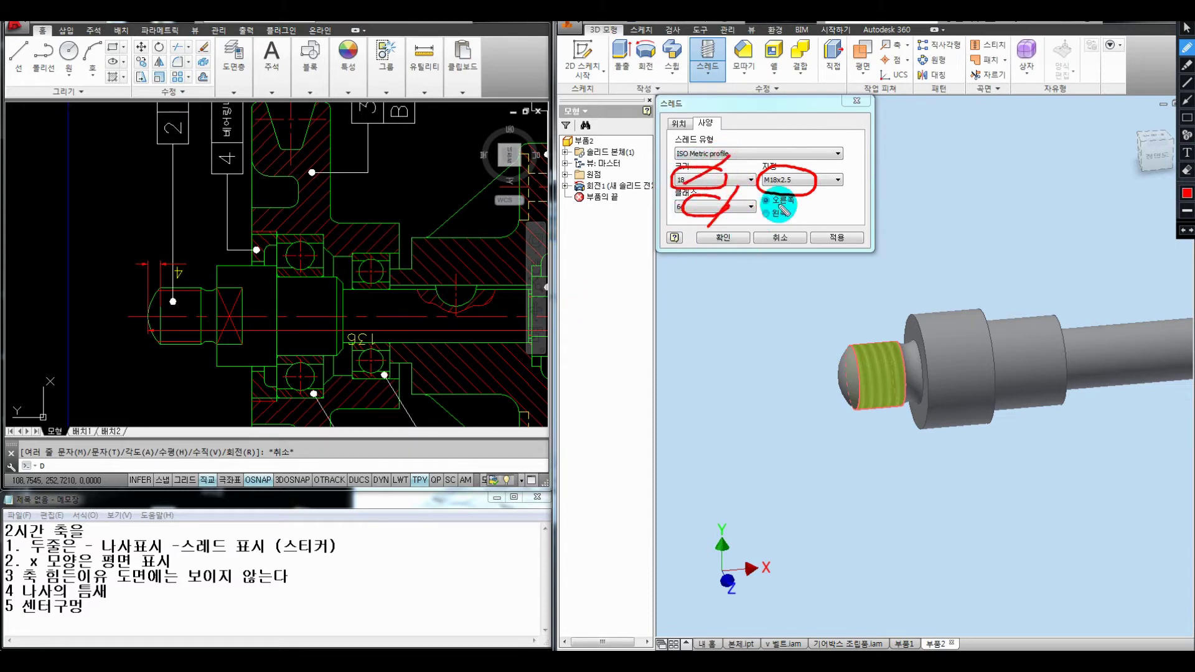
{"action": "mouse_move", "coordinate": [793, 198]}
{"action": "left_mouse_down"}
{"action": "mouse_move", "coordinate": [760, 201]}
{"action": "mouse_move", "coordinate": [798, 199]}
{"action": "mouse_move", "coordinate": [761, 214]}
{"action": "mouse_move", "coordinate": [788, 215]}
{"action": "left_mouse_up"}
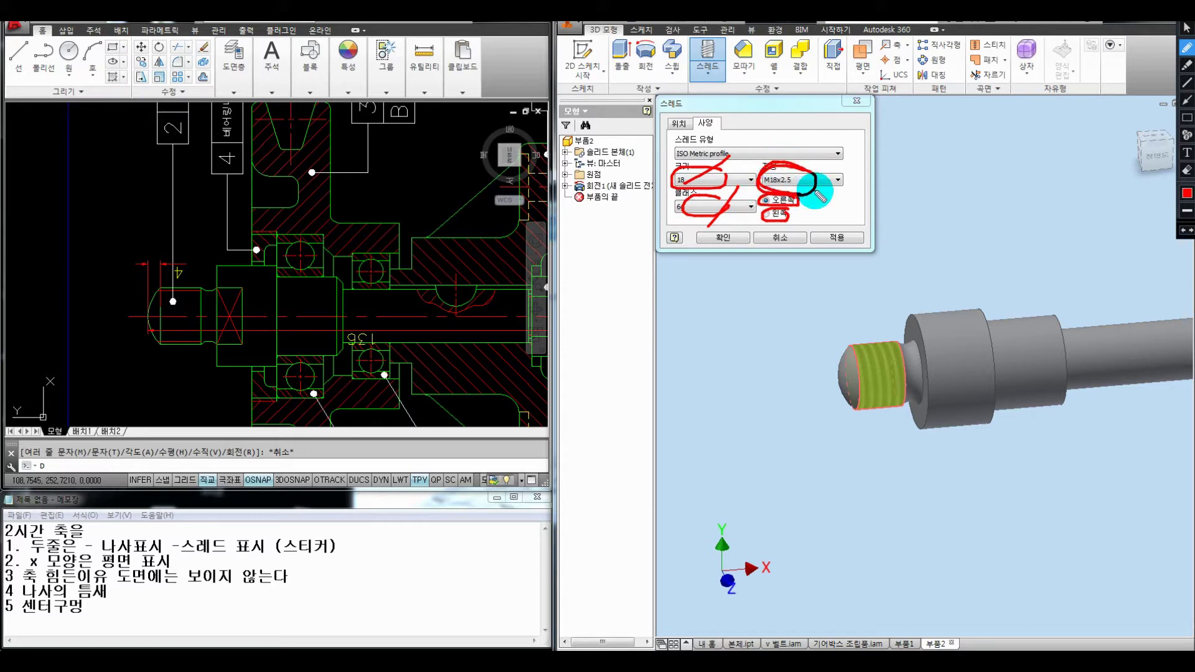
{"action": "key", "text": "Escape"}
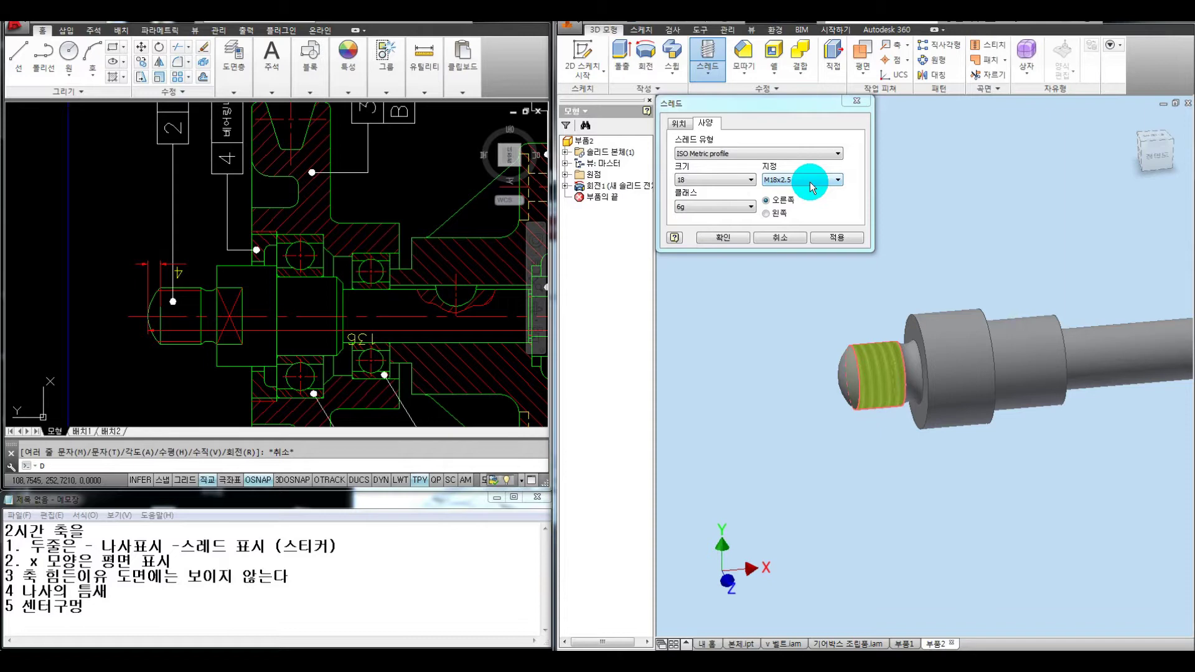
{"action": "key", "text": "ctrl+alt+d"}
{"action": "mouse_move", "coordinate": [551, 419]}
{"action": "left_mouse_down"}
{"action": "mouse_move", "coordinate": [611, 344]}
{"action": "mouse_move", "coordinate": [725, 438]}
{"action": "mouse_move", "coordinate": [908, 414]}
{"action": "left_mouse_up"}
{"action": "mouse_move", "coordinate": [610, 310]}
{"action": "left_mouse_down"}
{"action": "mouse_move", "coordinate": [608, 328]}
{"action": "mouse_move", "coordinate": [837, 328]}
{"action": "mouse_move", "coordinate": [837, 339]}
{"action": "left_mouse_up"}
{"action": "mouse_move", "coordinate": [698, 310]}
{"action": "left_mouse_down"}
{"action": "mouse_move", "coordinate": [699, 289]}
{"action": "mouse_move", "coordinate": [700, 305]}
{"action": "left_mouse_up"}
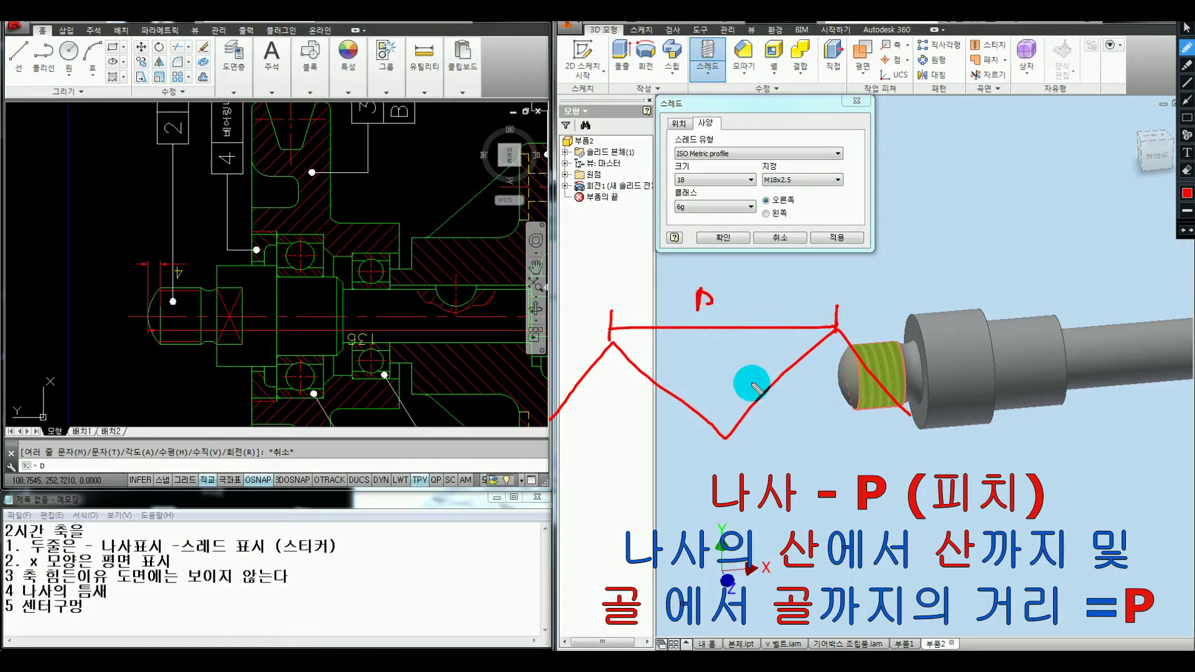
{"action": "left_click_drag", "start_coordinate": [728, 464], "coordinate": [728, 438]}
{"action": "mouse_move", "coordinate": [728, 448]}
{"action": "left_mouse_down"}
{"action": "mouse_move", "coordinate": [927, 448]}
{"action": "mouse_move", "coordinate": [925, 470]}
{"action": "left_mouse_up"}
{"action": "mouse_move", "coordinate": [828, 491]}
{"action": "left_mouse_down"}
{"action": "mouse_move", "coordinate": [827, 513]}
{"action": "mouse_move", "coordinate": [831, 504]}
{"action": "left_mouse_up"}
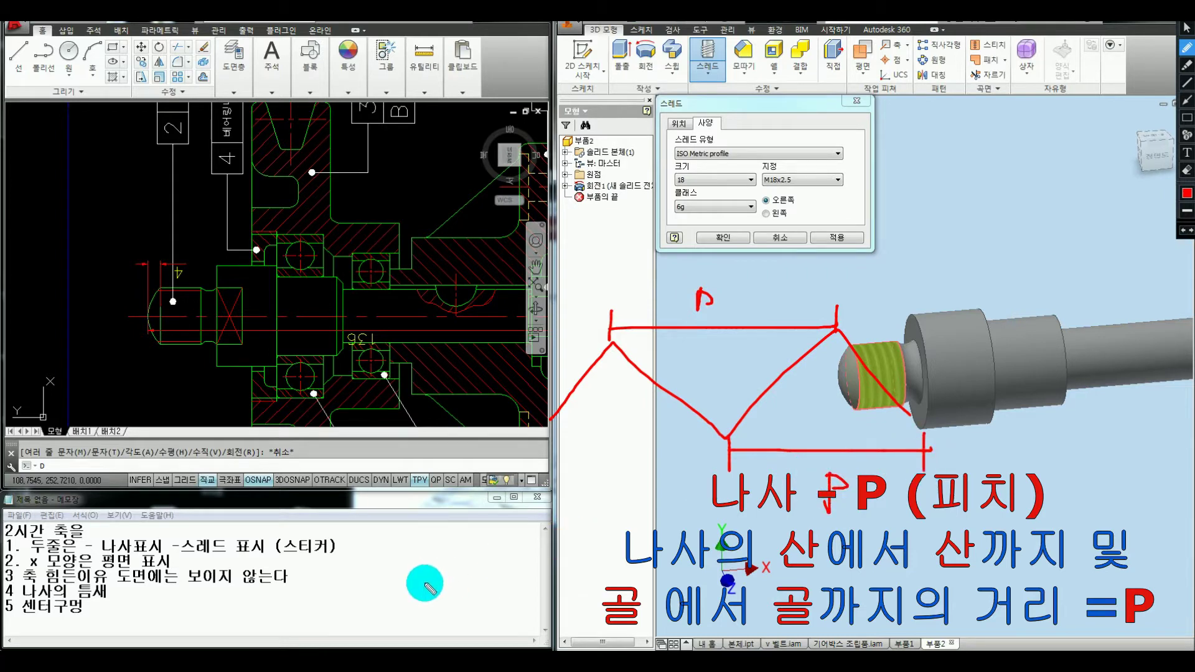
{"action": "key", "text": "Escape"}
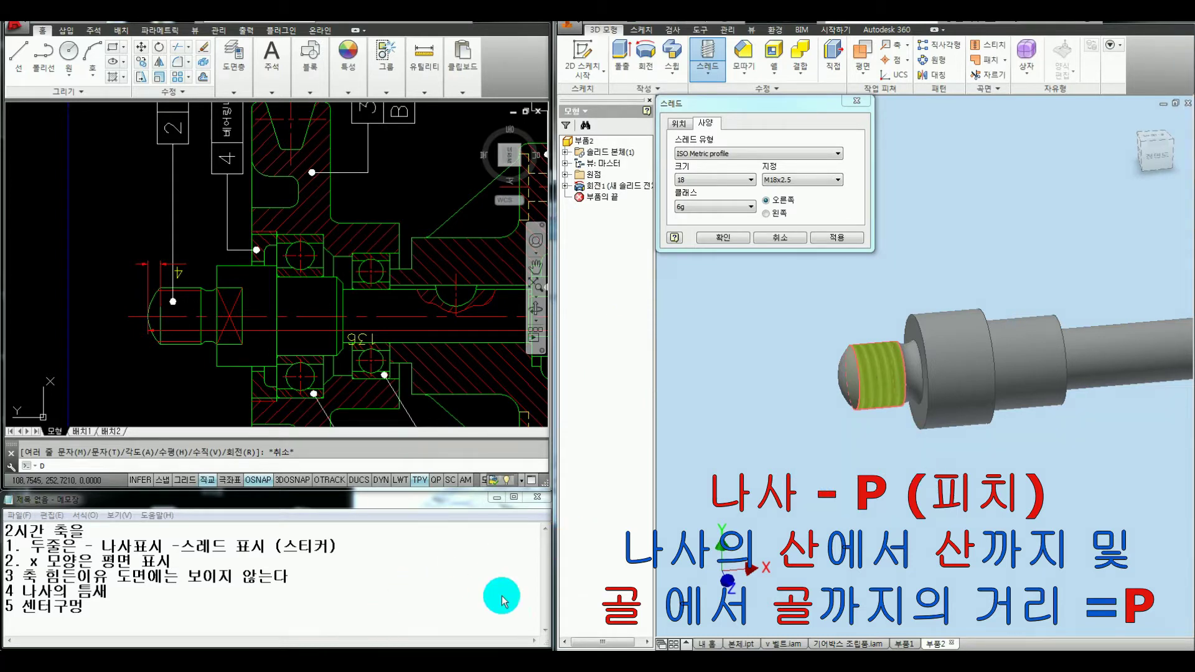
Step: Switch to the KS standards PDF and look up the metric coarse and metric fine thread tables, including the pitch column
{"action": "left_click", "coordinate": [438, 658]}
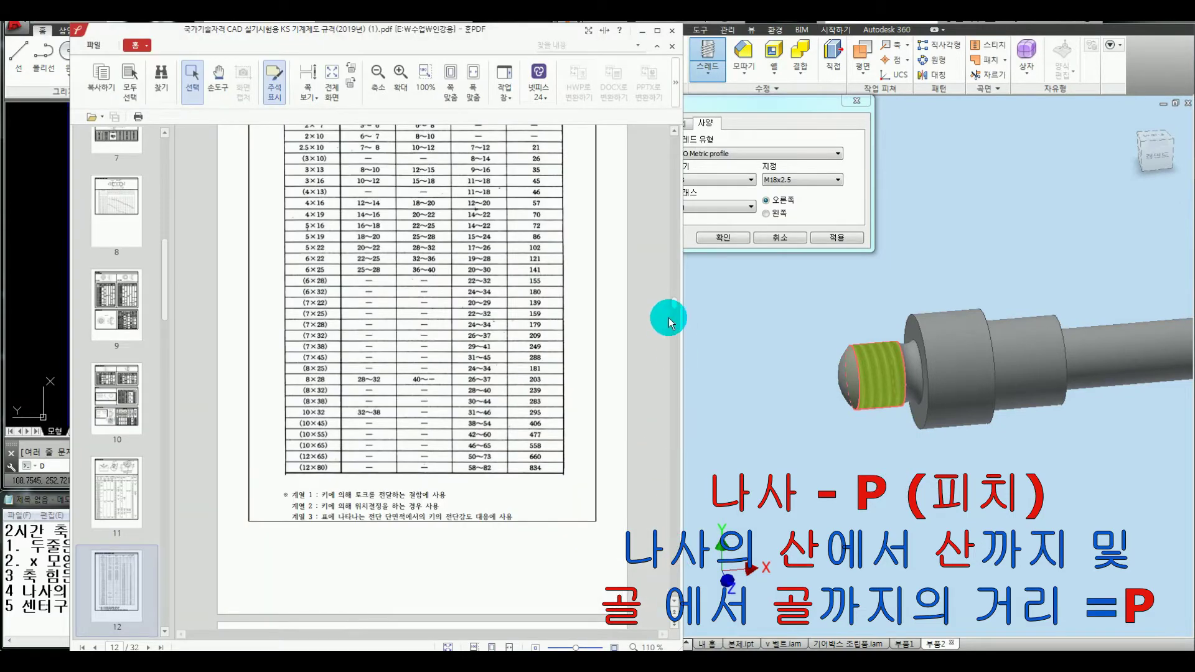
{"action": "left_click_drag", "start_coordinate": [675, 306], "coordinate": [677, 152]}
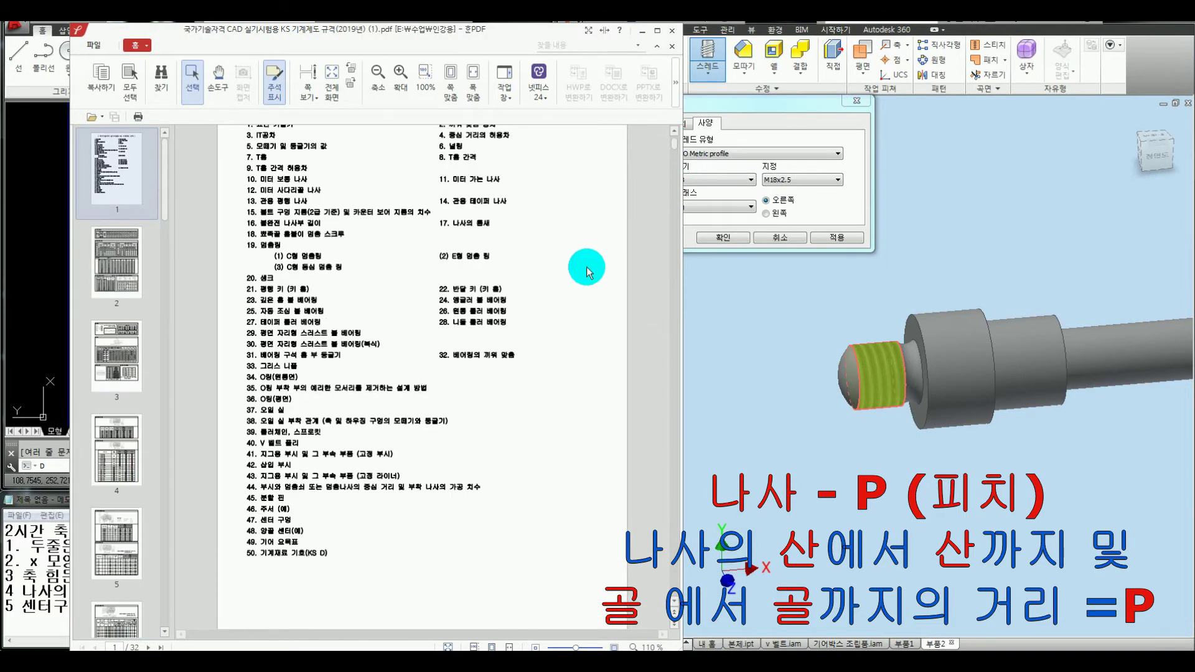
{"action": "scroll", "coordinate": [574, 283], "scroll_direction": "down", "scroll_amount": 10}
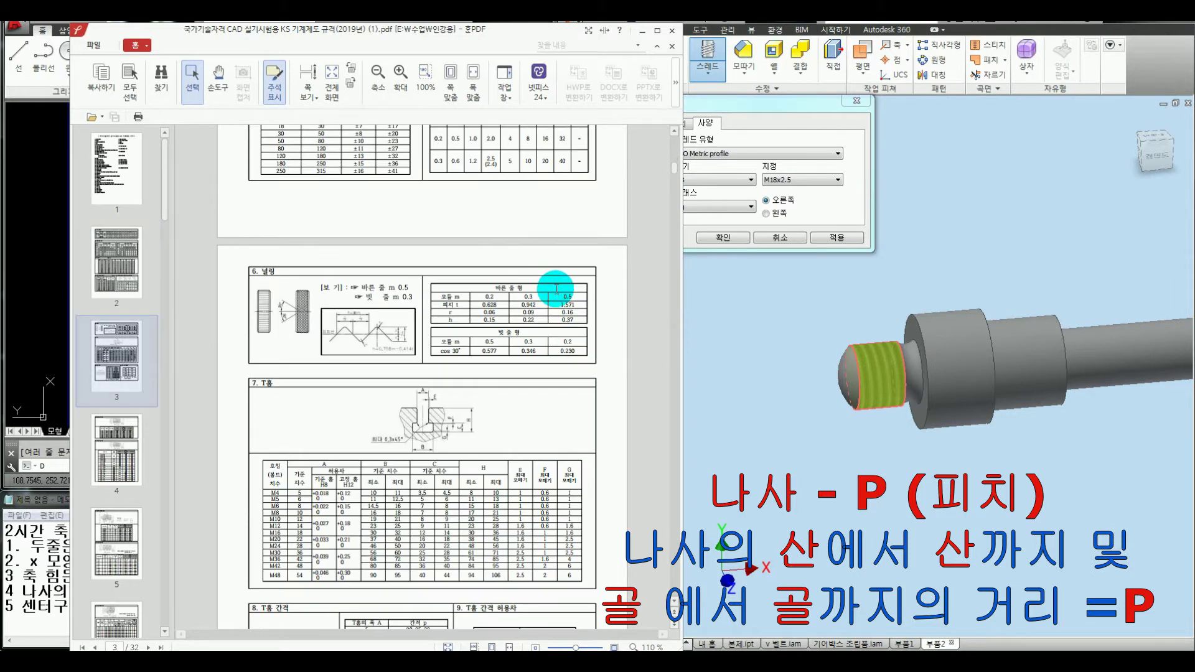
{"action": "scroll", "coordinate": [555, 292], "scroll_direction": "down", "scroll_amount": 5}
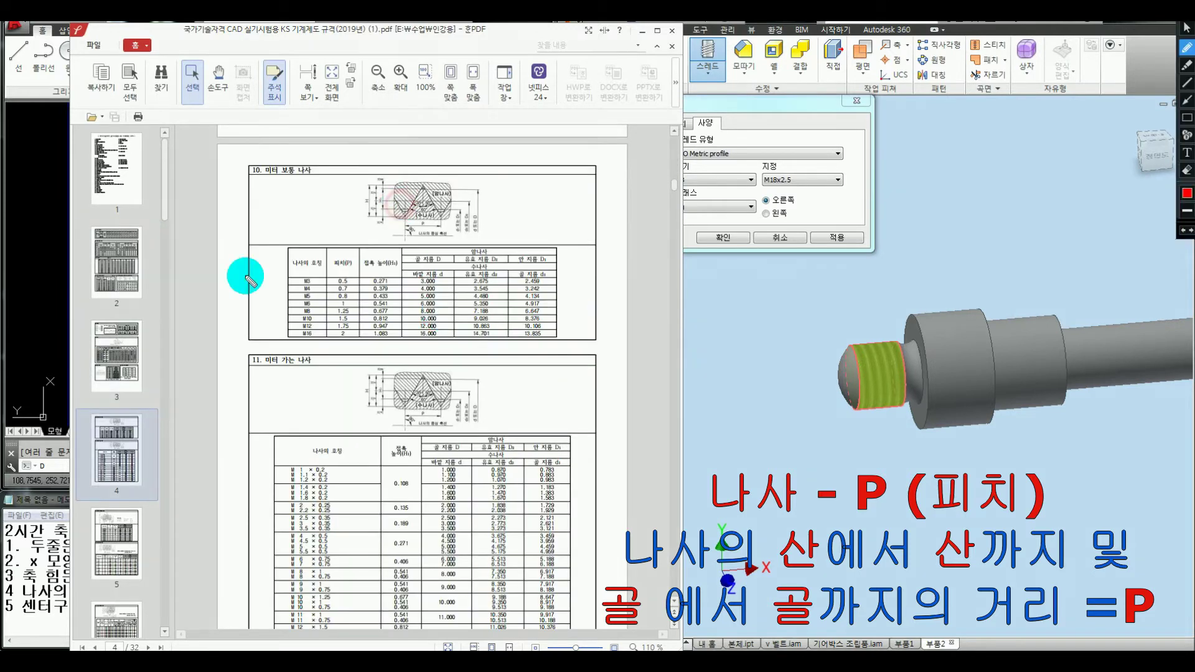
{"action": "mouse_move", "coordinate": [531, 348]}
{"action": "left_mouse_down"}
{"action": "mouse_move", "coordinate": [513, 211]}
{"action": "mouse_move", "coordinate": [380, 163]}
{"action": "left_mouse_up"}
{"action": "mouse_move", "coordinate": [440, 401]}
{"action": "left_mouse_down"}
{"action": "mouse_move", "coordinate": [471, 616]}
{"action": "mouse_move", "coordinate": [176, 409]}
{"action": "left_mouse_up"}
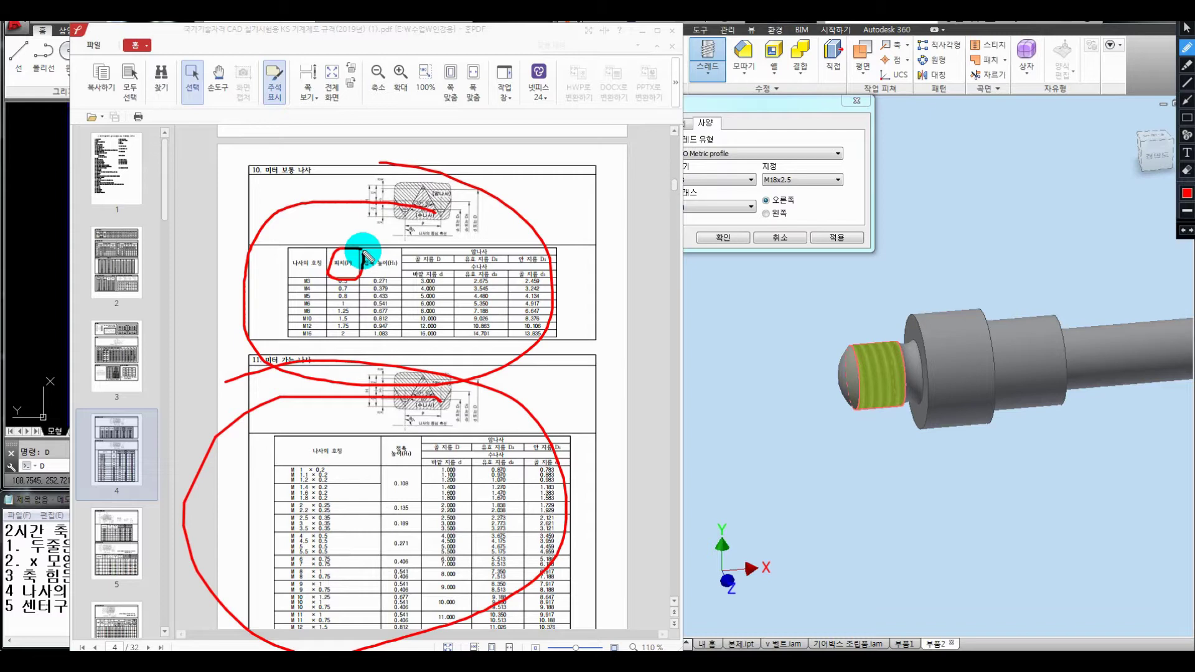
{"action": "key", "text": "Escape"}
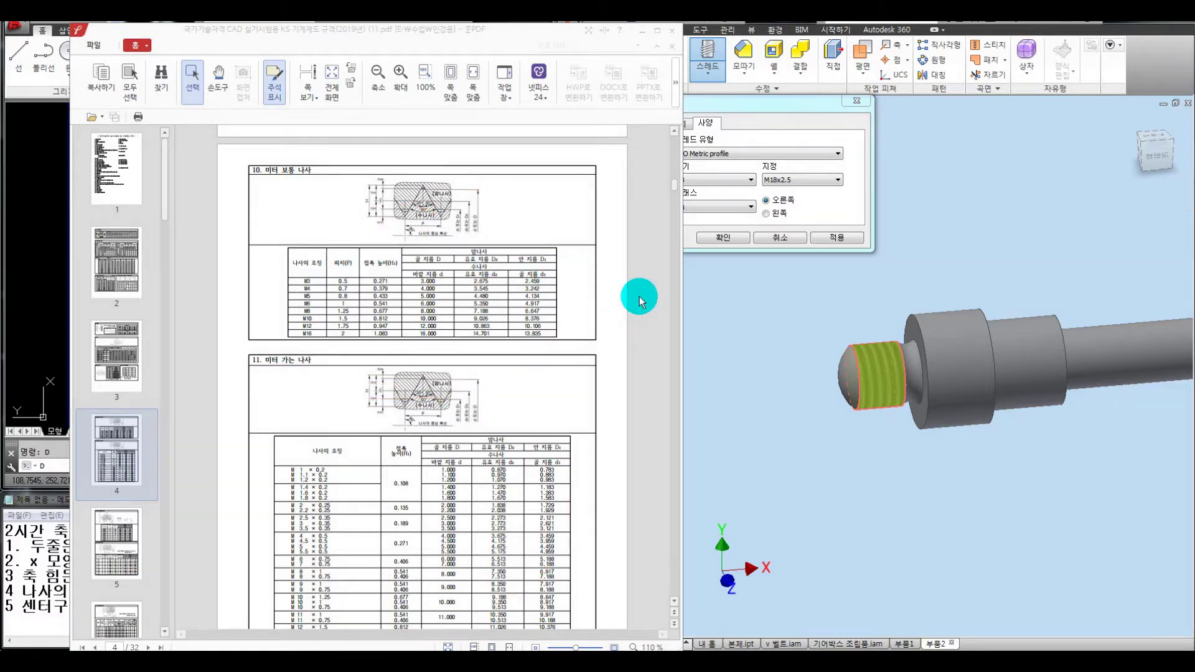
Step: Return to Inventor's thread settings and try the designations M18x0.5, M18x1.25, M18x1 and M18x1.5
{"action": "left_click", "coordinate": [737, 309]}
{"action": "left_click", "coordinate": [798, 180]}
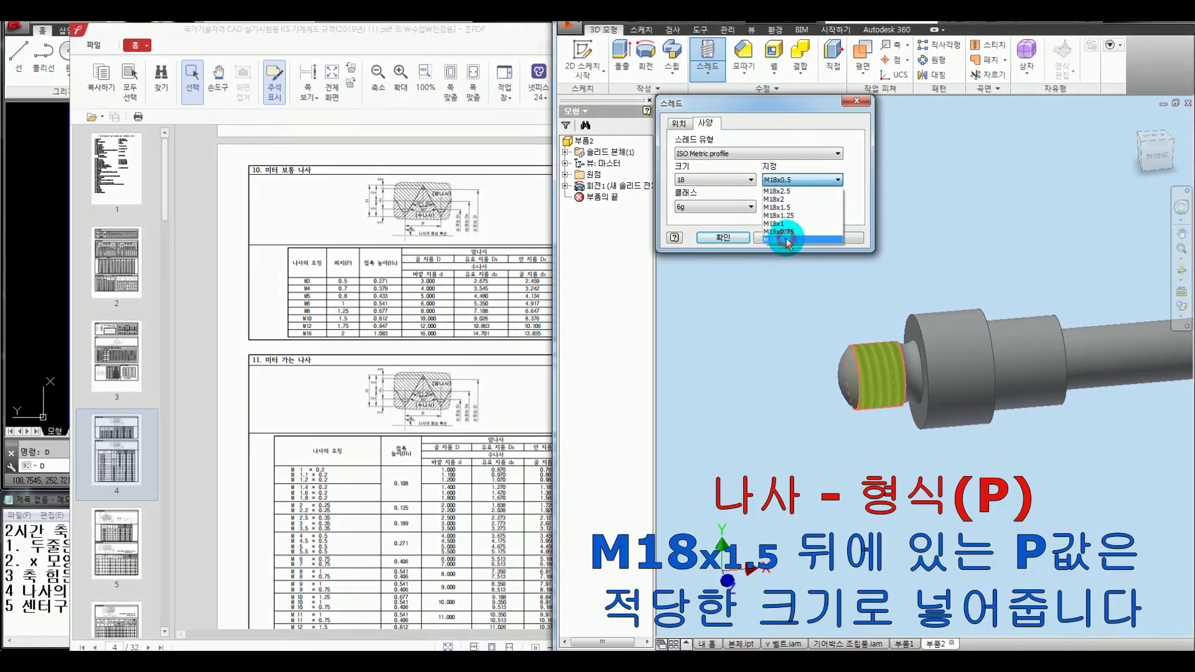
{"action": "left_click", "coordinate": [788, 240]}
{"action": "left_click", "coordinate": [806, 180]}
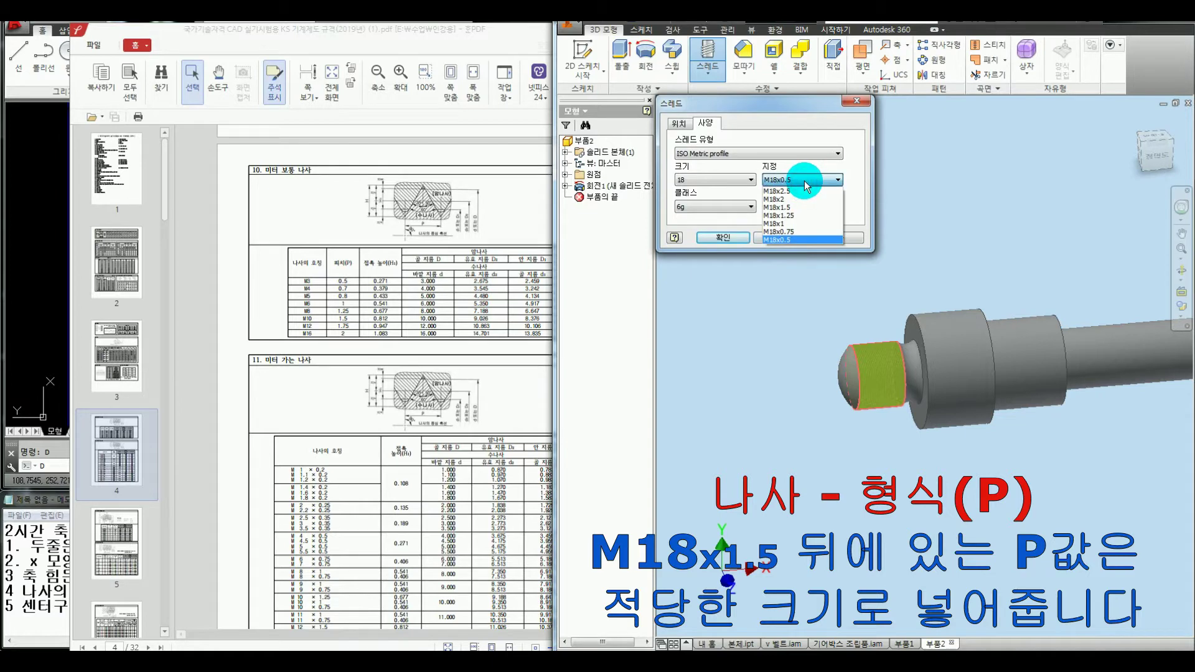
{"action": "left_click", "coordinate": [793, 216]}
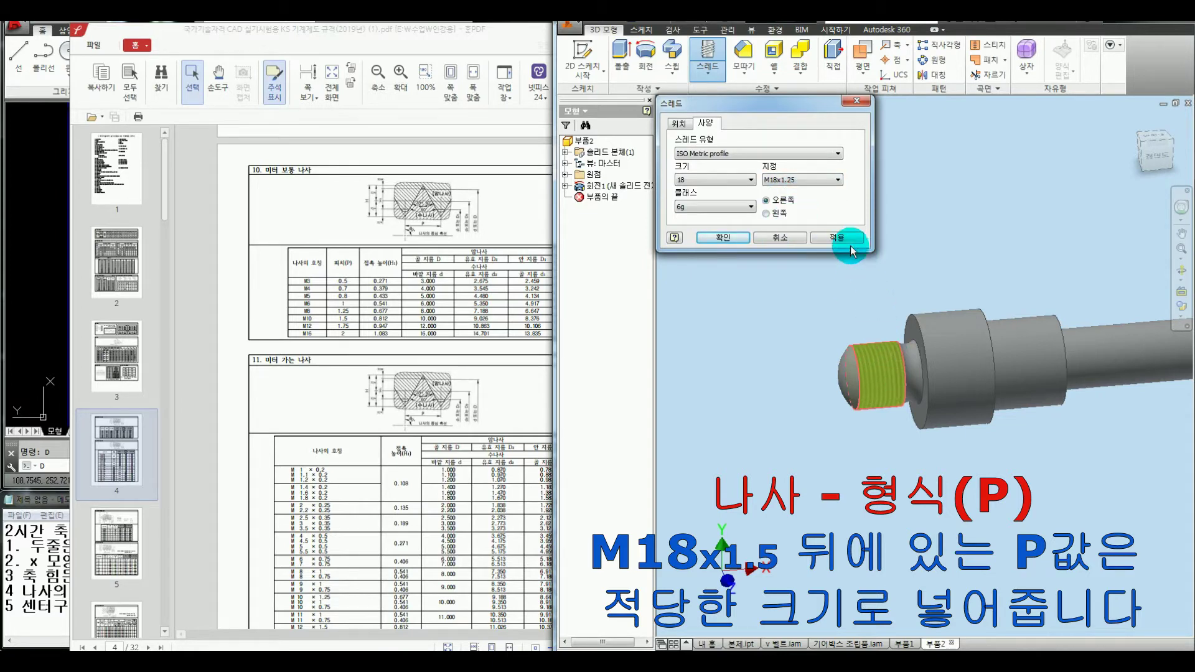
{"action": "left_click", "coordinate": [818, 180]}
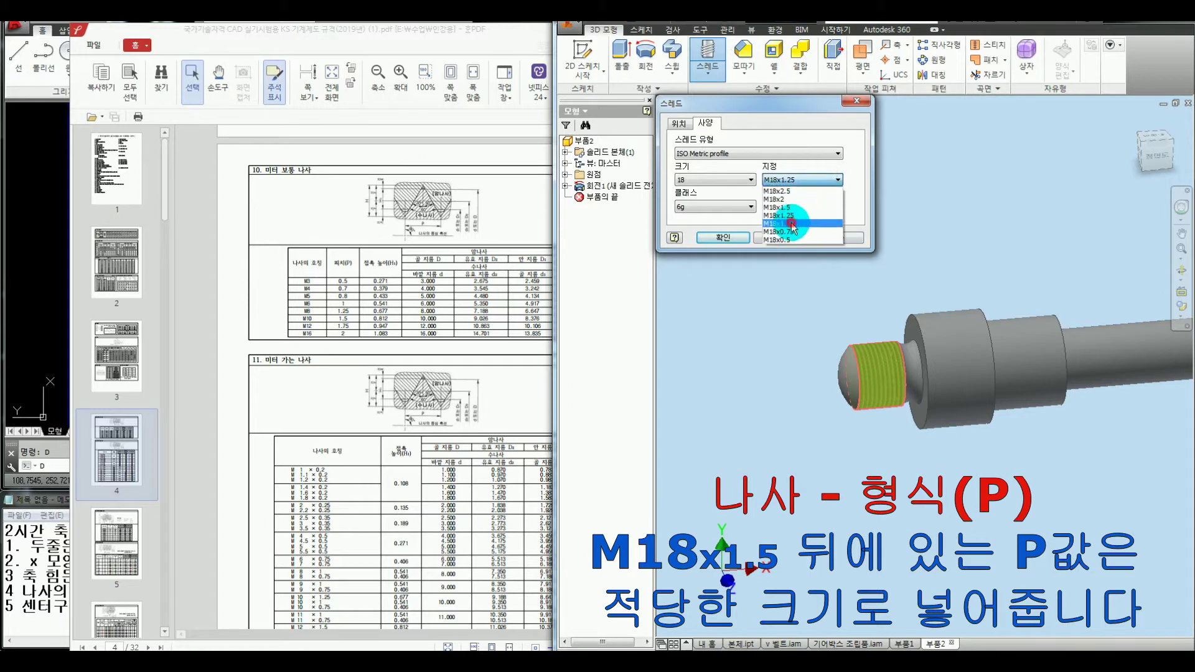
{"action": "left_click", "coordinate": [790, 223]}
{"action": "left_click", "coordinate": [820, 180]}
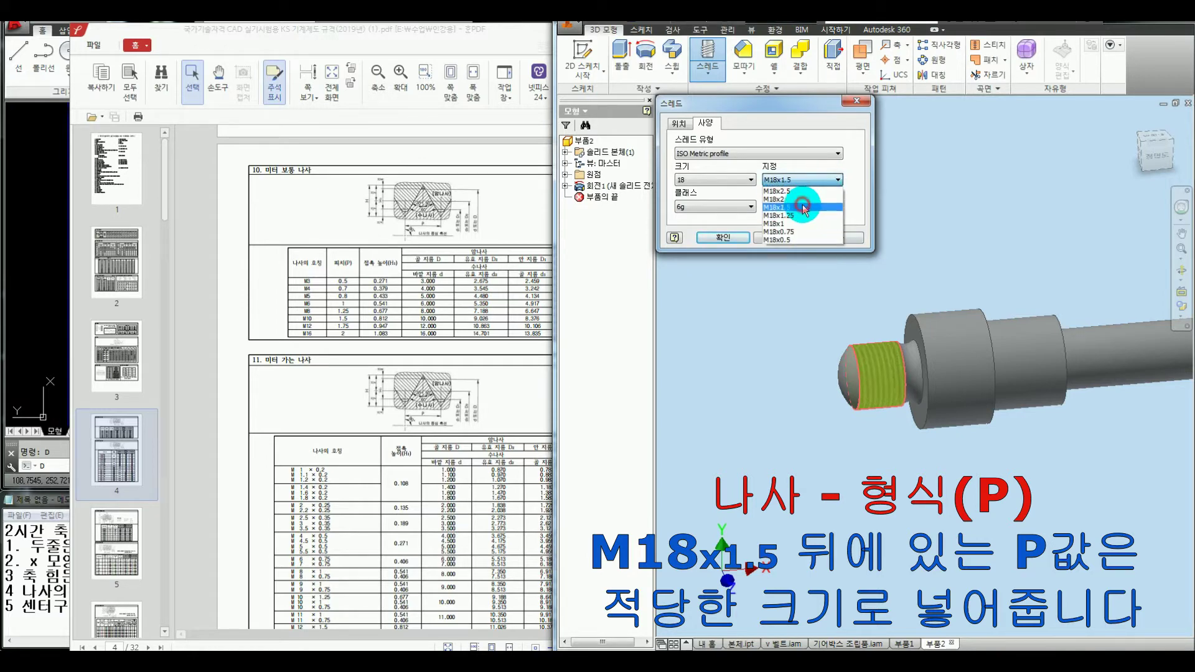
{"action": "left_click", "coordinate": [804, 207]}
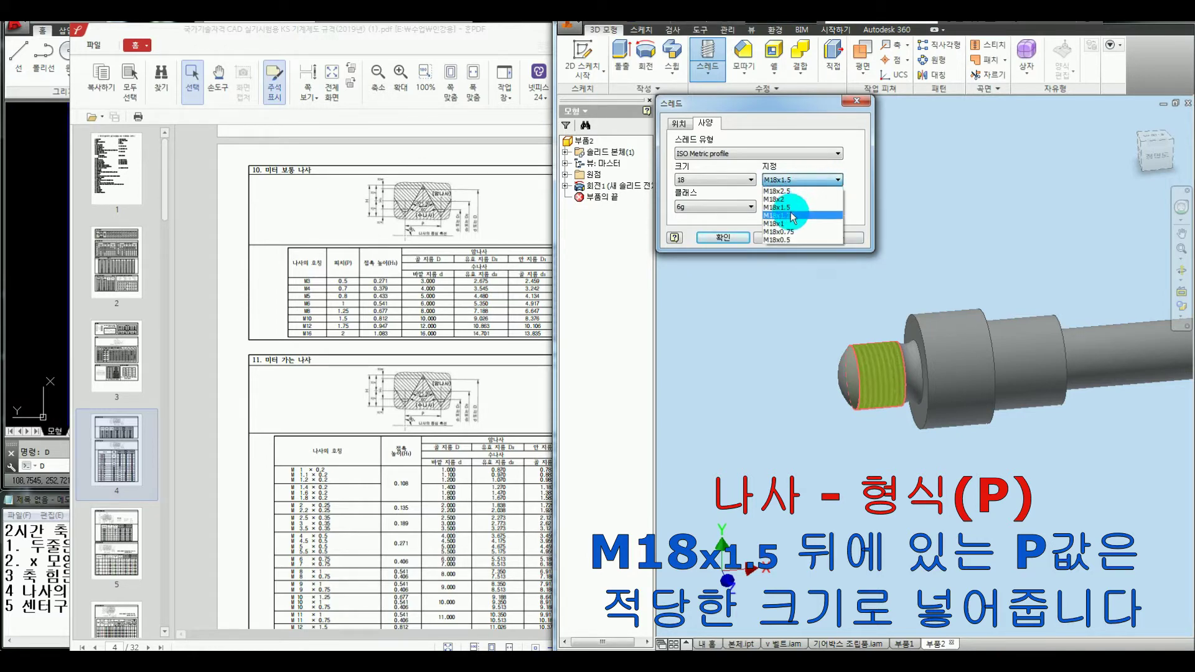
Step: Set the thread designation to M18x1.25, apply it to the cylinder behind the rounded tip and close the thread settings
{"action": "left_click", "coordinate": [787, 215]}
{"action": "left_click", "coordinate": [830, 239]}
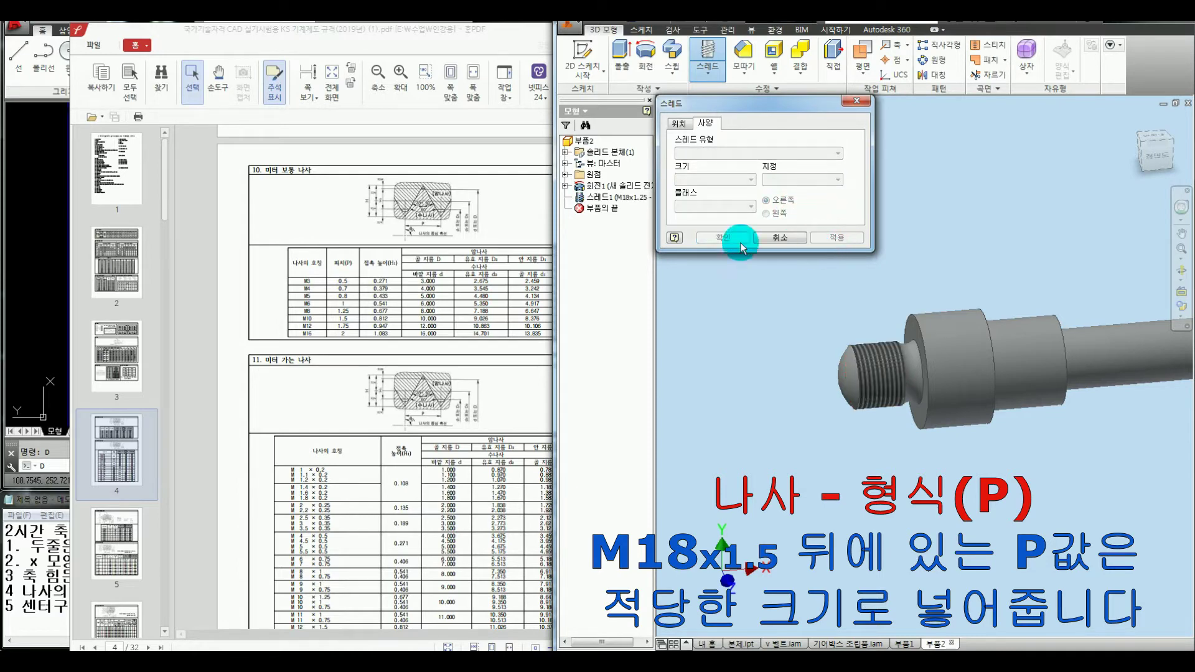
{"action": "left_click", "coordinate": [780, 237]}
{"action": "scroll", "coordinate": [869, 321], "scroll_direction": "up", "scroll_amount": 3}
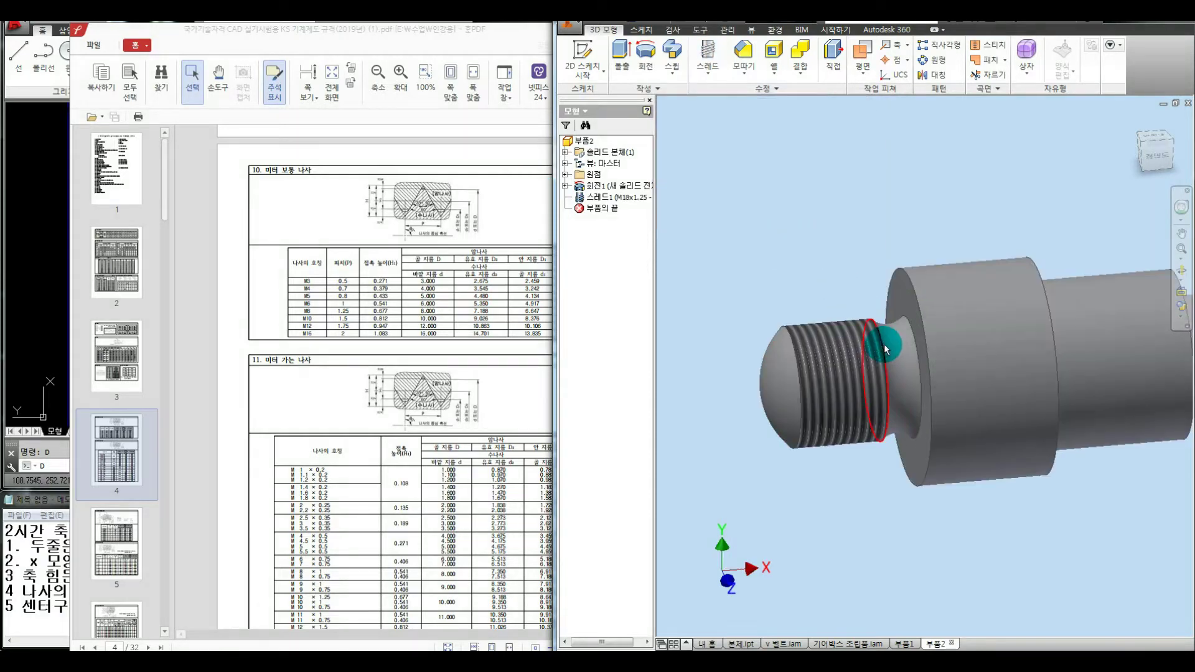
{"action": "key", "text": "ctrl+shift+1"}
{"action": "left_click_drag", "start_coordinate": [757, 309], "coordinate": [862, 265]}
{"action": "left_click_drag", "start_coordinate": [757, 167], "coordinate": [801, 203]}
{"action": "left_click_drag", "start_coordinate": [809, 151], "coordinate": [805, 213]}
{"action": "mouse_move", "coordinate": [940, 196]}
{"action": "left_mouse_down"}
{"action": "mouse_move", "coordinate": [952, 147]}
{"action": "mouse_move", "coordinate": [1000, 197]}
{"action": "mouse_move", "coordinate": [1074, 160]}
{"action": "mouse_move", "coordinate": [1076, 182]}
{"action": "mouse_move", "coordinate": [1079, 163]}
{"action": "left_mouse_up"}
{"action": "mouse_move", "coordinate": [1099, 123]}
{"action": "left_mouse_down"}
{"action": "mouse_move", "coordinate": [1091, 245]}
{"action": "mouse_move", "coordinate": [1120, 124]}
{"action": "left_mouse_up"}
{"action": "key", "text": "Escape"}
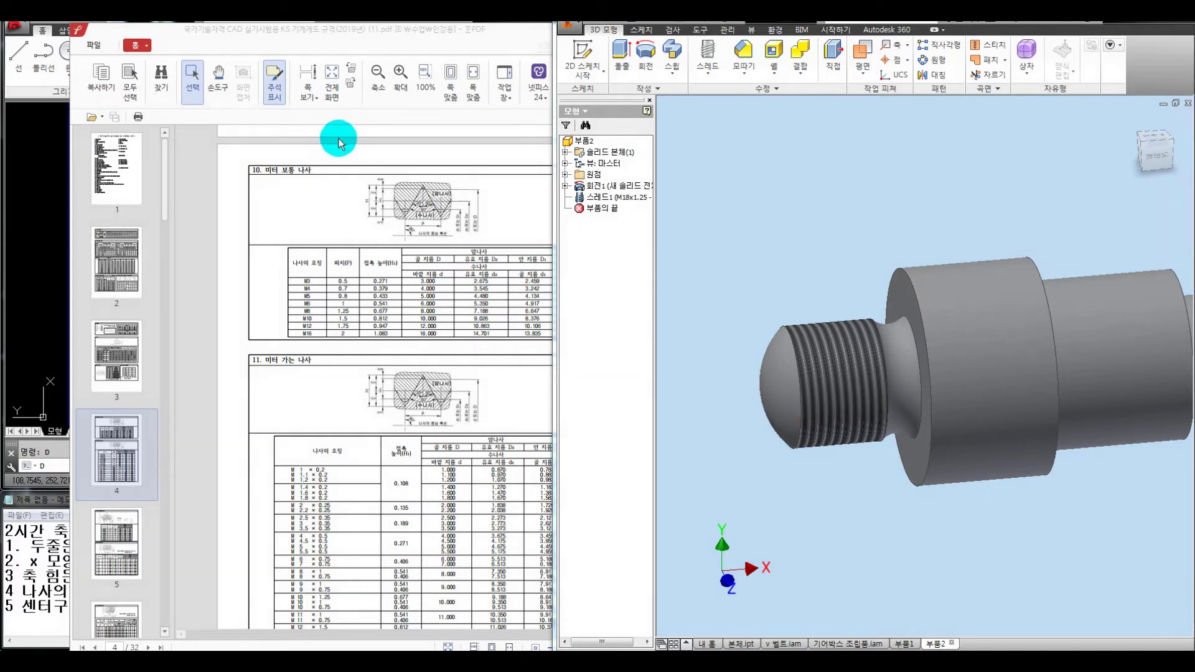
Step: Put away the KS standards PDF and return to Inventor with the whole shaft in view
{"action": "left_click", "coordinate": [338, 141]}
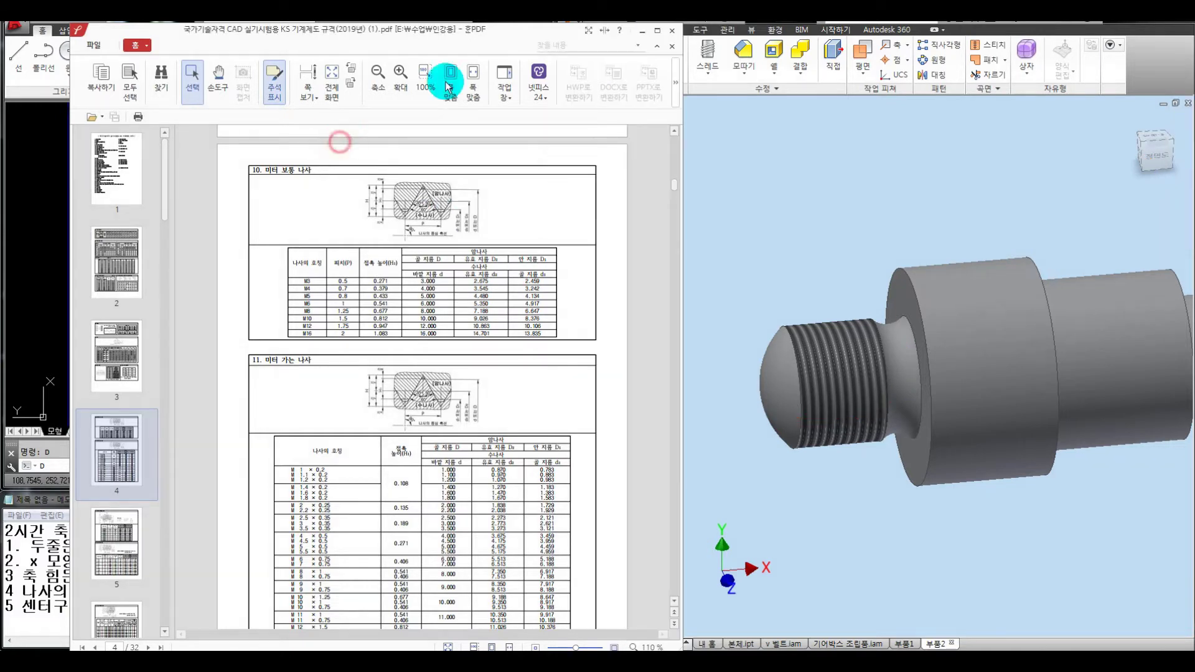
{"action": "left_click", "coordinate": [641, 31]}
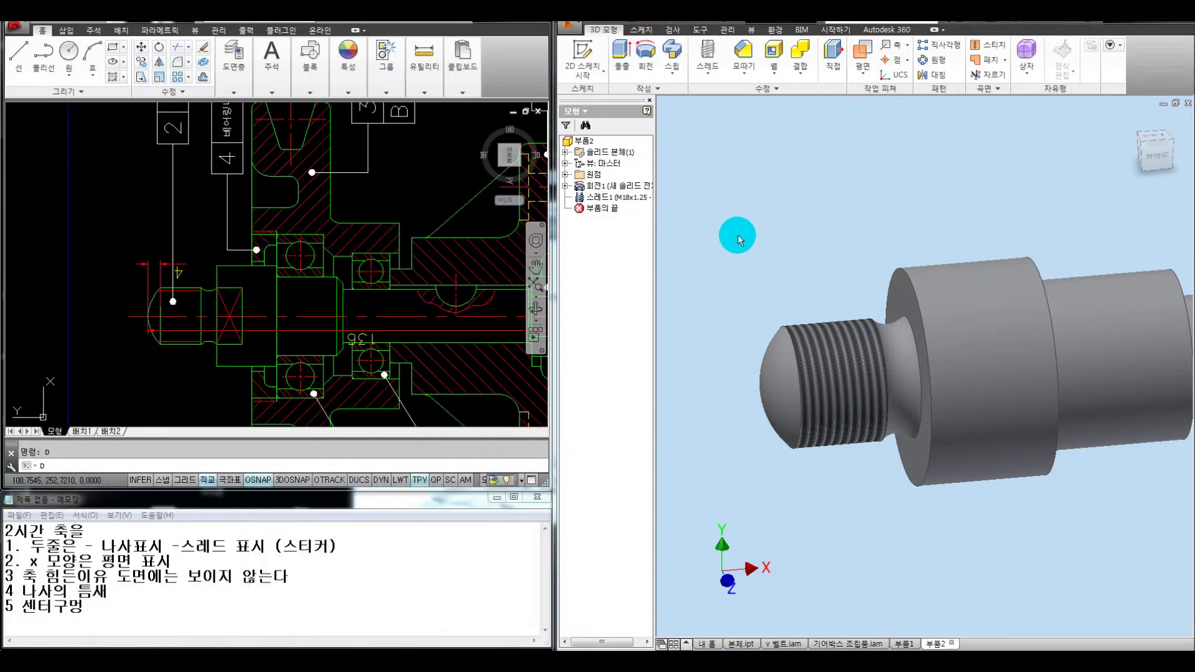
{"action": "left_click", "coordinate": [745, 239]}
{"action": "key", "text": "Home"}
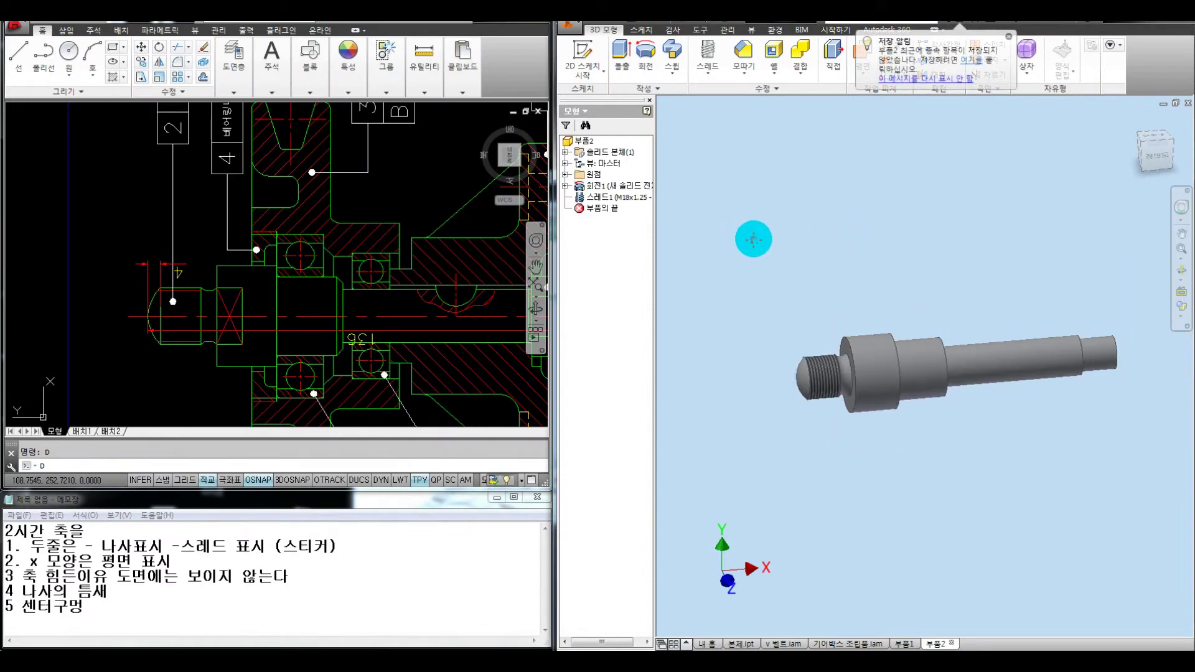
{"action": "middle_click_drag", "start_coordinate": [752, 243], "coordinate": [747, 234]}
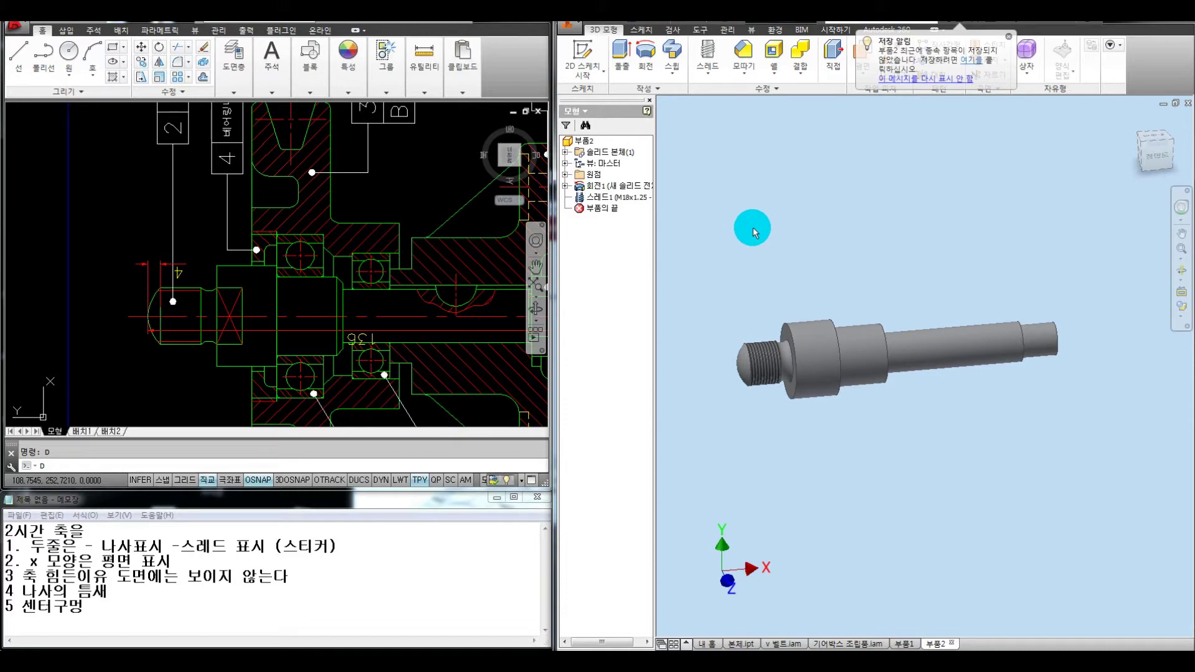
{"action": "middle_click_drag", "start_coordinate": [845, 222], "coordinate": [837, 213]}
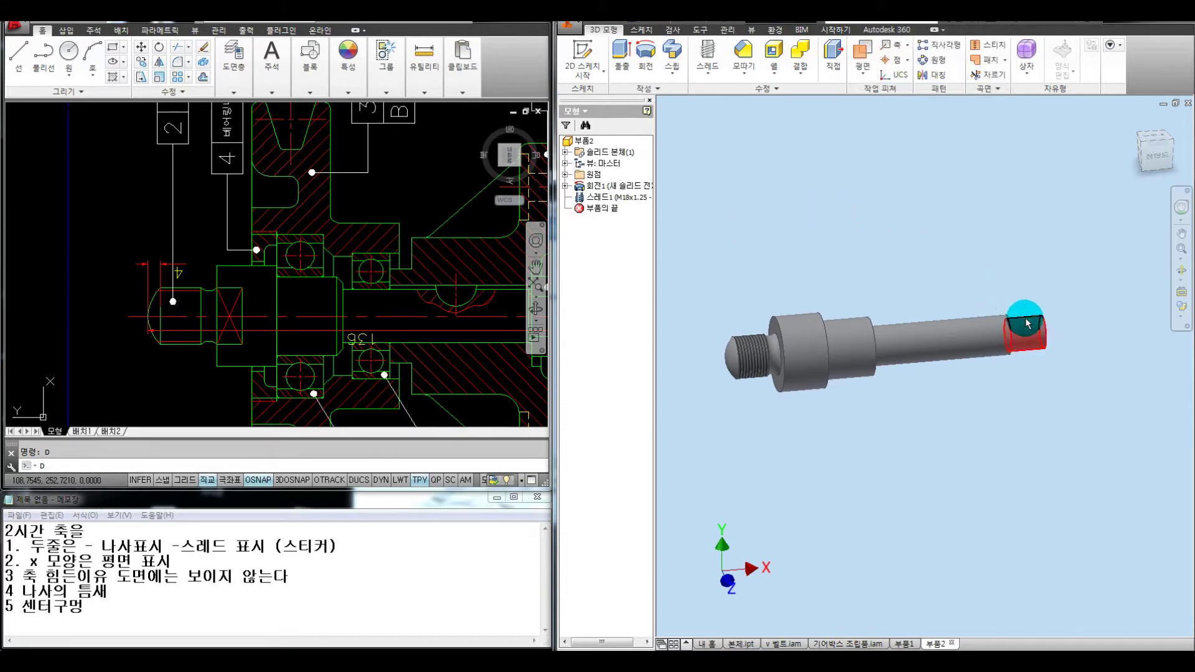
Step: Add an ISO Metric profile thread with designation M14x1.25 to the narrow end cylinder opposite the rounded tip
{"action": "left_click", "coordinate": [708, 49]}
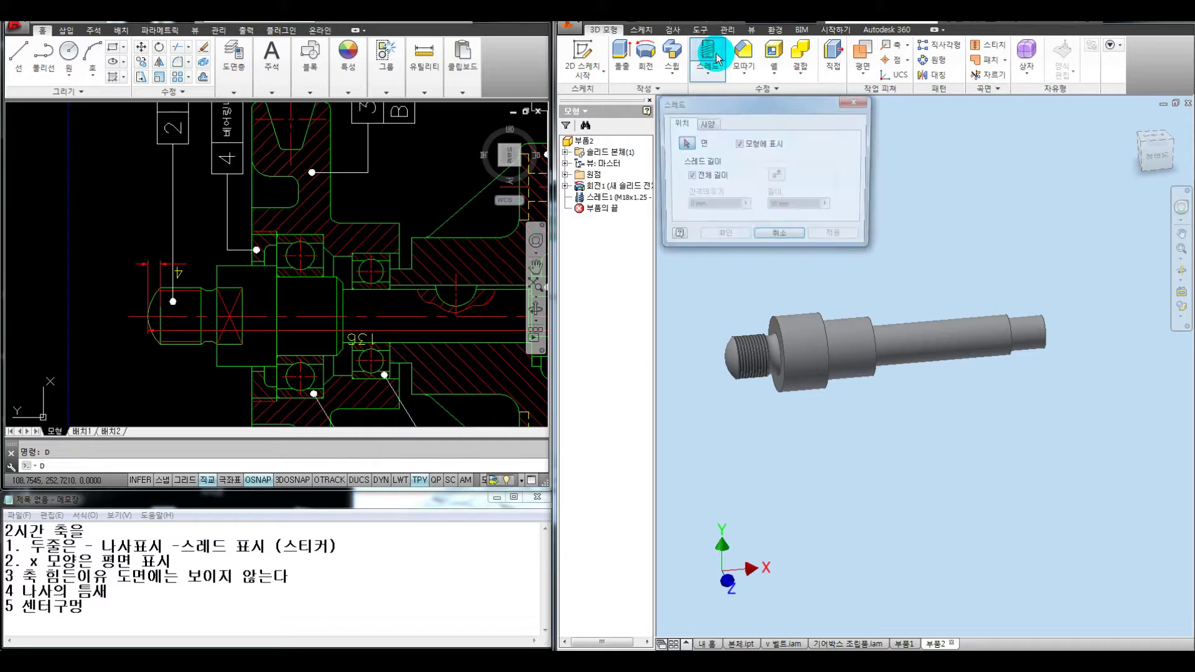
{"action": "left_click", "coordinate": [1023, 330]}
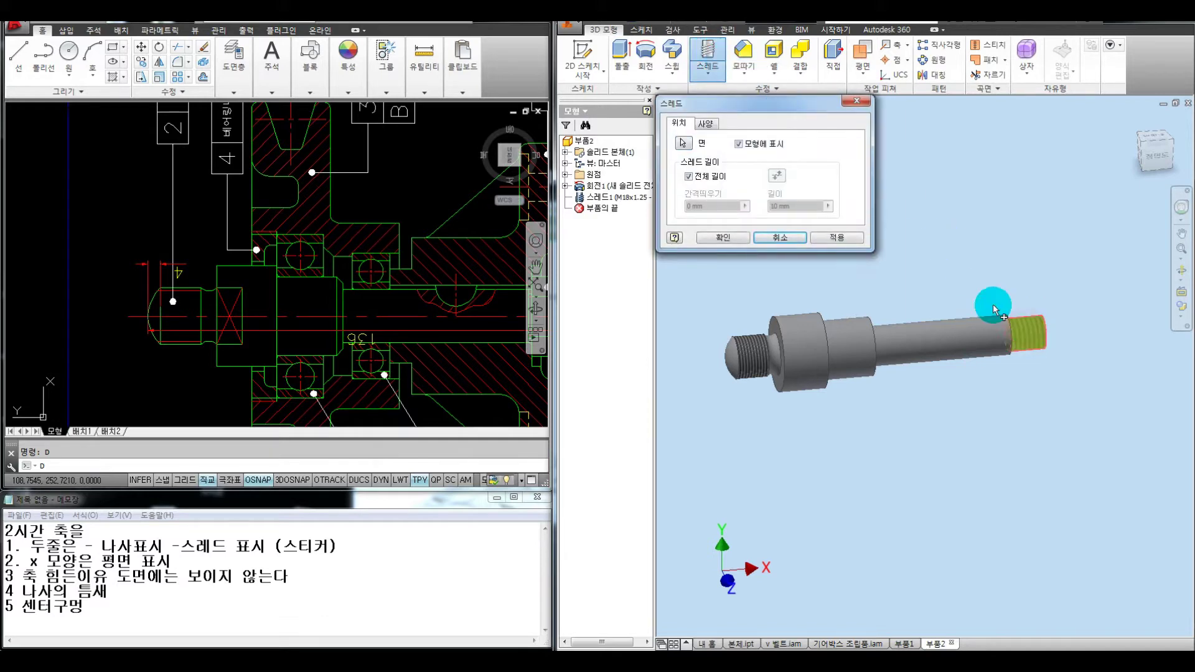
{"action": "left_click", "coordinate": [707, 124]}
{"action": "left_click", "coordinate": [700, 153]}
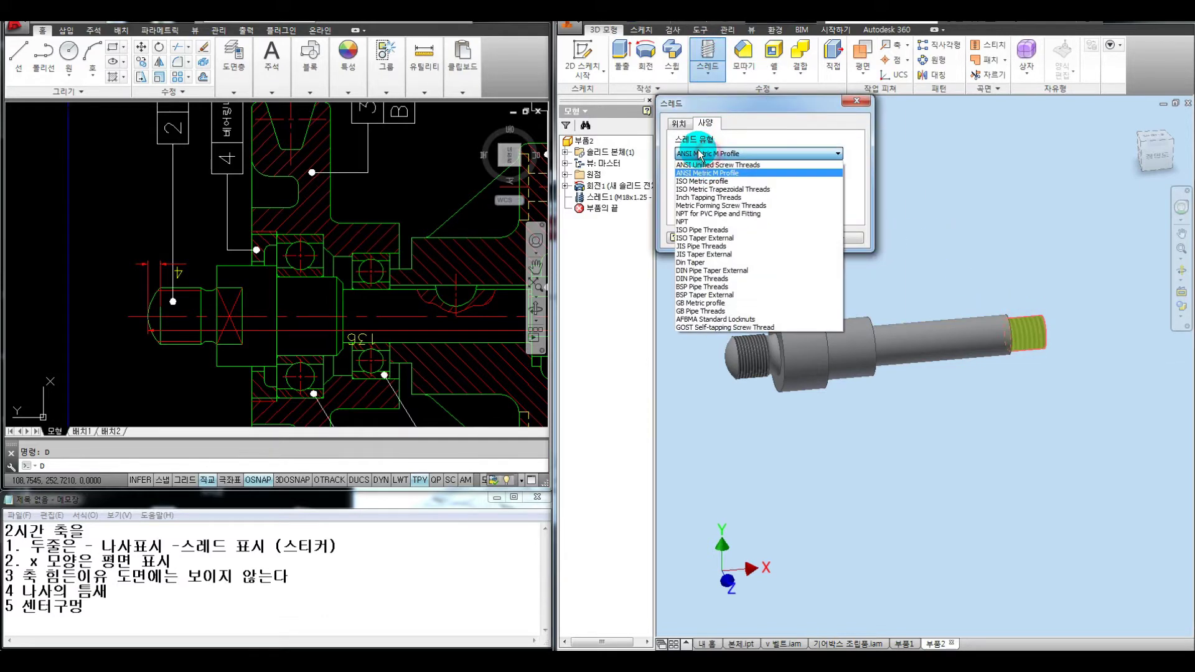
{"action": "left_click", "coordinate": [718, 183]}
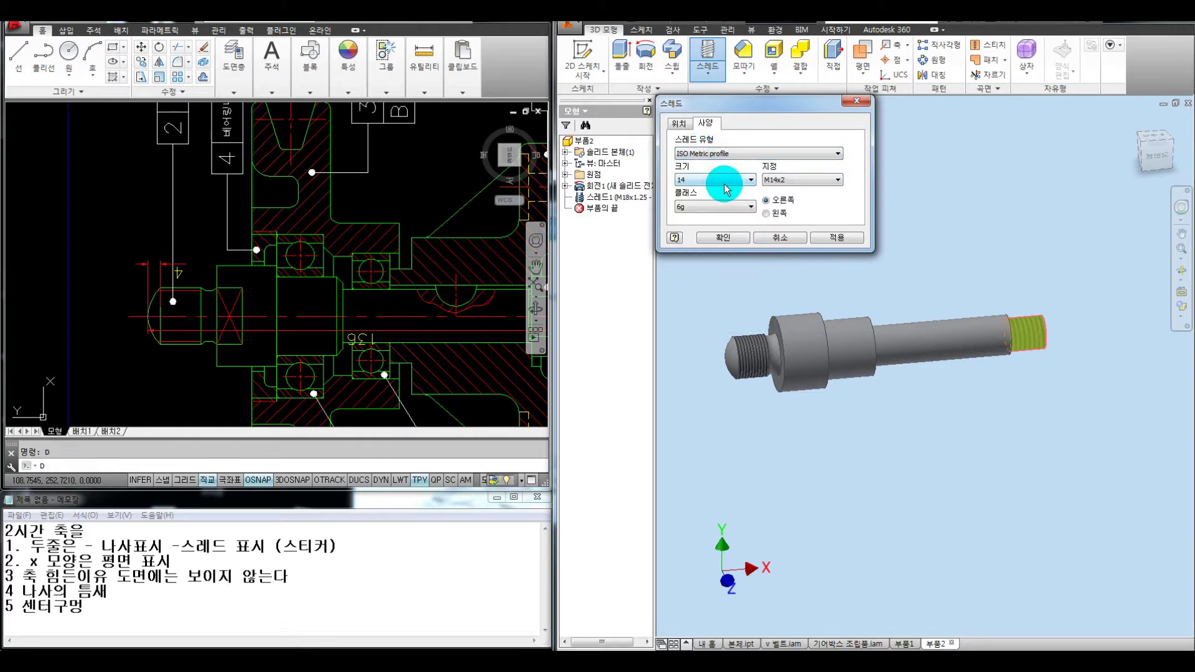
{"action": "left_click", "coordinate": [804, 181]}
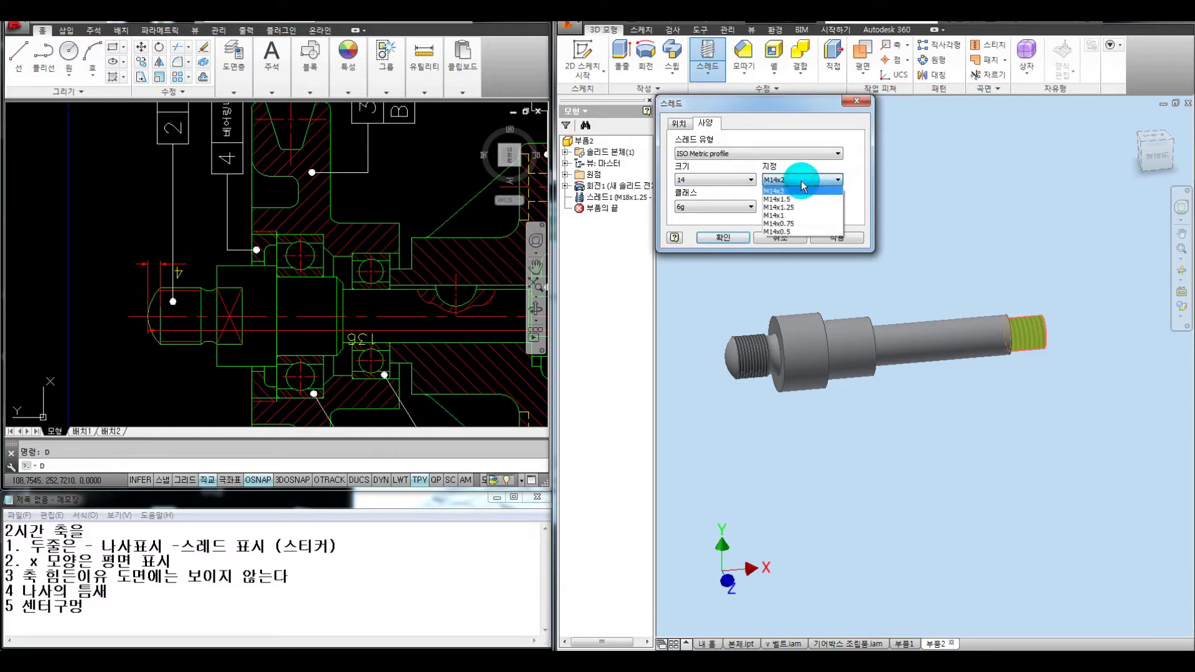
{"action": "left_click", "coordinate": [785, 208]}
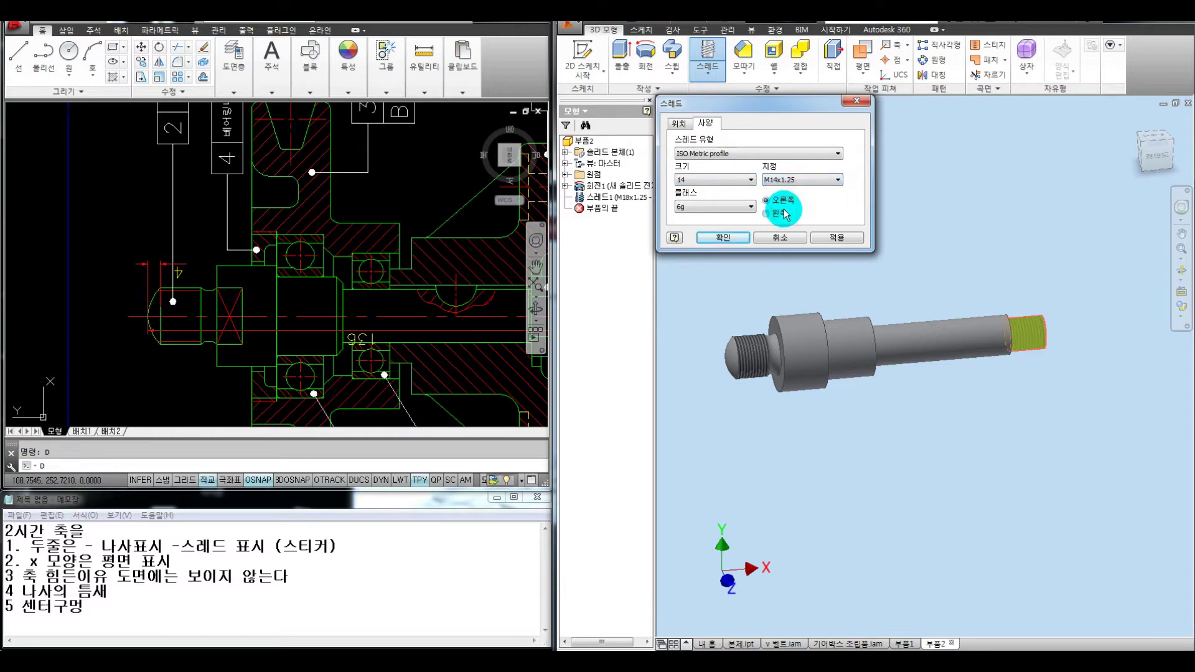
{"action": "left_click", "coordinate": [836, 238]}
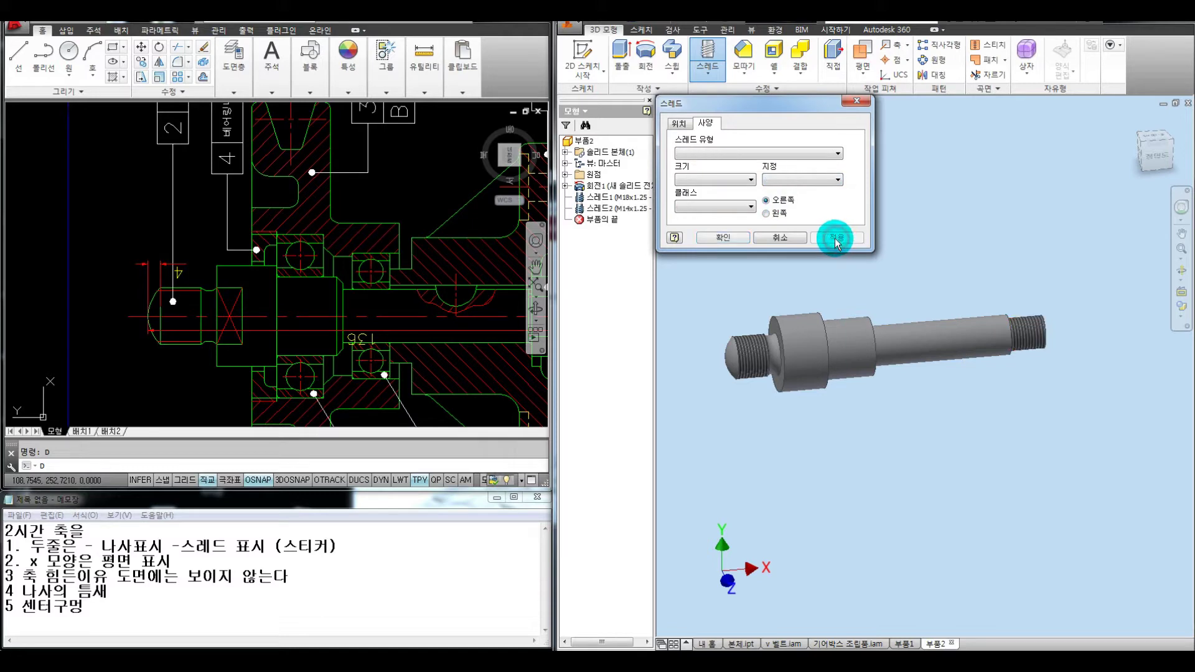
{"action": "left_click", "coordinate": [851, 107]}
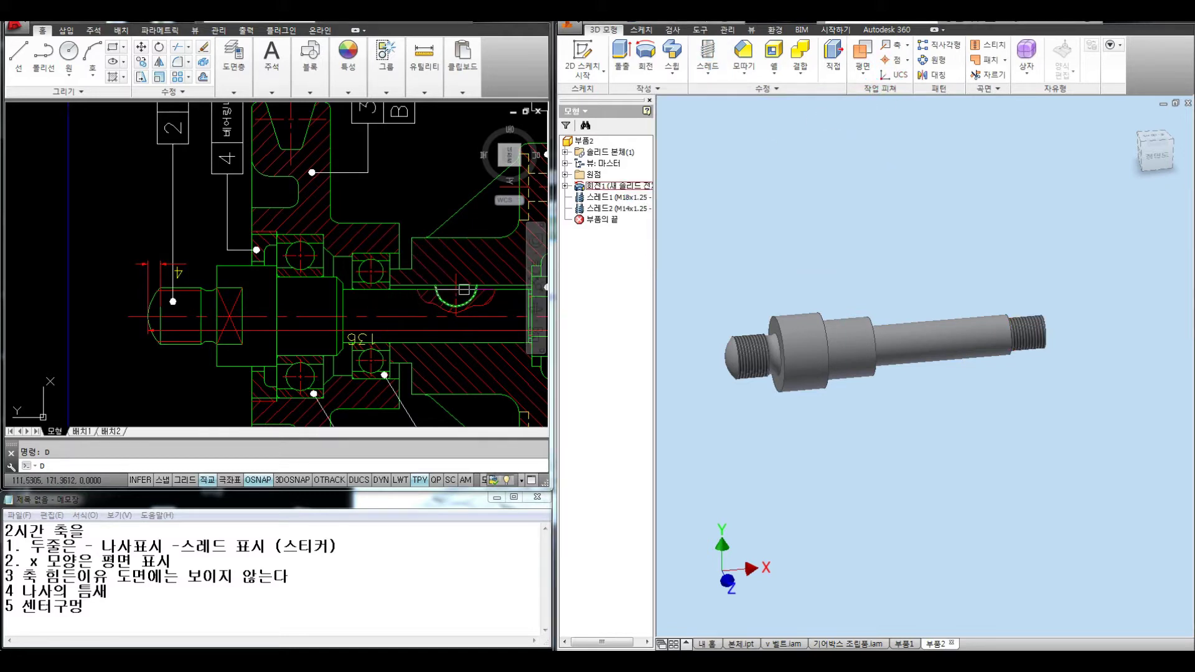
{"action": "key", "text": "ctrl+alt+d"}
{"action": "mouse_move", "coordinate": [479, 266]}
{"action": "left_mouse_down"}
{"action": "mouse_move", "coordinate": [443, 316]}
{"action": "mouse_move", "coordinate": [439, 254]}
{"action": "mouse_move", "coordinate": [422, 266]}
{"action": "left_mouse_up"}
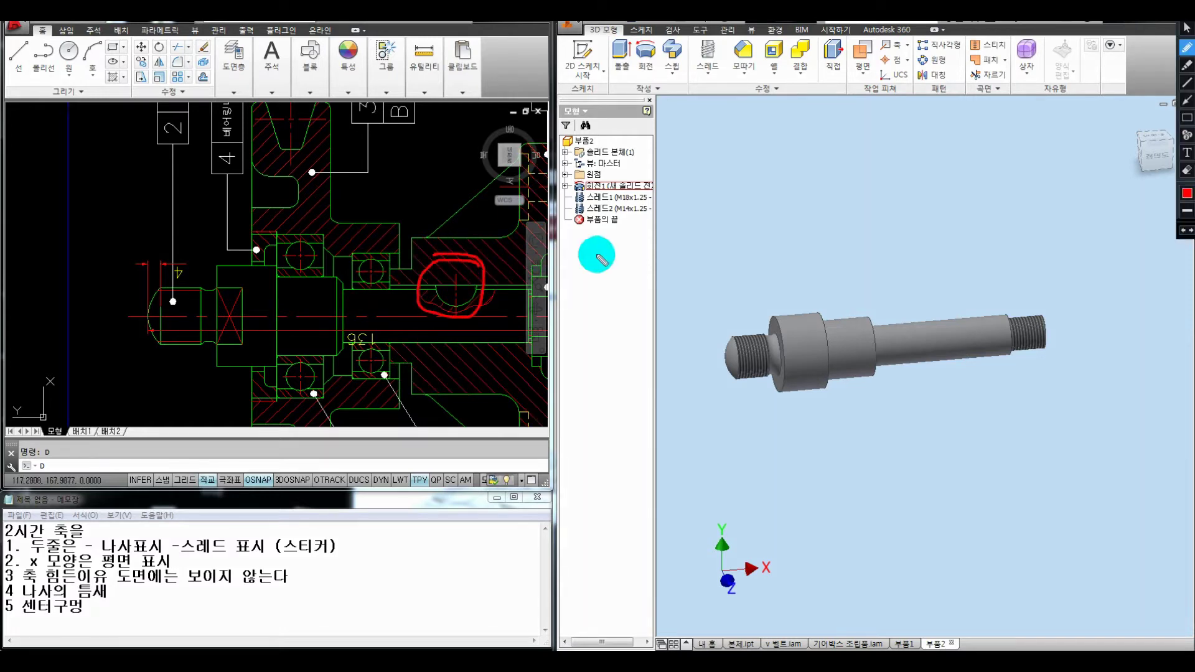
{"action": "mouse_move", "coordinate": [668, 239]}
{"action": "left_mouse_down"}
{"action": "mouse_move", "coordinate": [603, 311]}
{"action": "mouse_move", "coordinate": [771, 329]}
{"action": "left_mouse_up"}
{"action": "mouse_move", "coordinate": [759, 255]}
{"action": "left_mouse_down"}
{"action": "mouse_move", "coordinate": [728, 252]}
{"action": "mouse_move", "coordinate": [671, 193]}
{"action": "mouse_move", "coordinate": [708, 196]}
{"action": "mouse_move", "coordinate": [723, 253]}
{"action": "mouse_move", "coordinate": [765, 254]}
{"action": "left_mouse_up"}
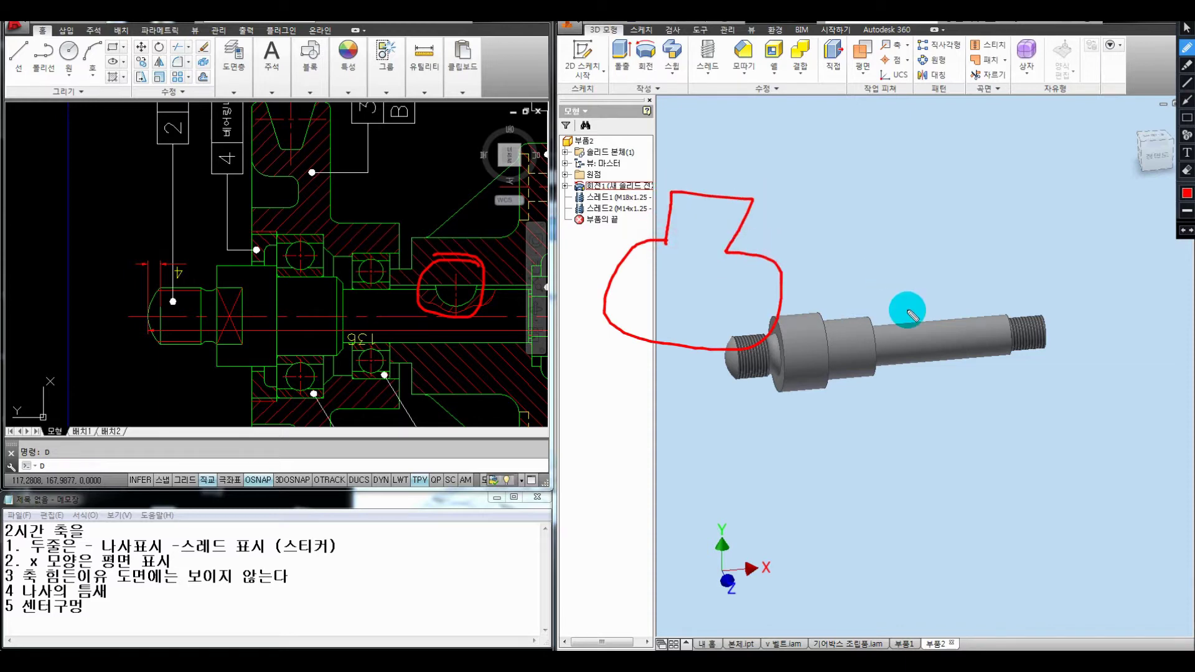
{"action": "key", "text": "Escape"}
{"action": "key", "text": "ctrl+alt+d"}
{"action": "mouse_move", "coordinate": [688, 248]}
{"action": "left_mouse_down"}
{"action": "mouse_move", "coordinate": [831, 259]}
{"action": "mouse_move", "coordinate": [871, 218]}
{"action": "mouse_move", "coordinate": [696, 252]}
{"action": "mouse_move", "coordinate": [834, 165]}
{"action": "mouse_move", "coordinate": [909, 147]}
{"action": "mouse_move", "coordinate": [907, 177]}
{"action": "mouse_move", "coordinate": [832, 259]}
{"action": "left_mouse_up"}
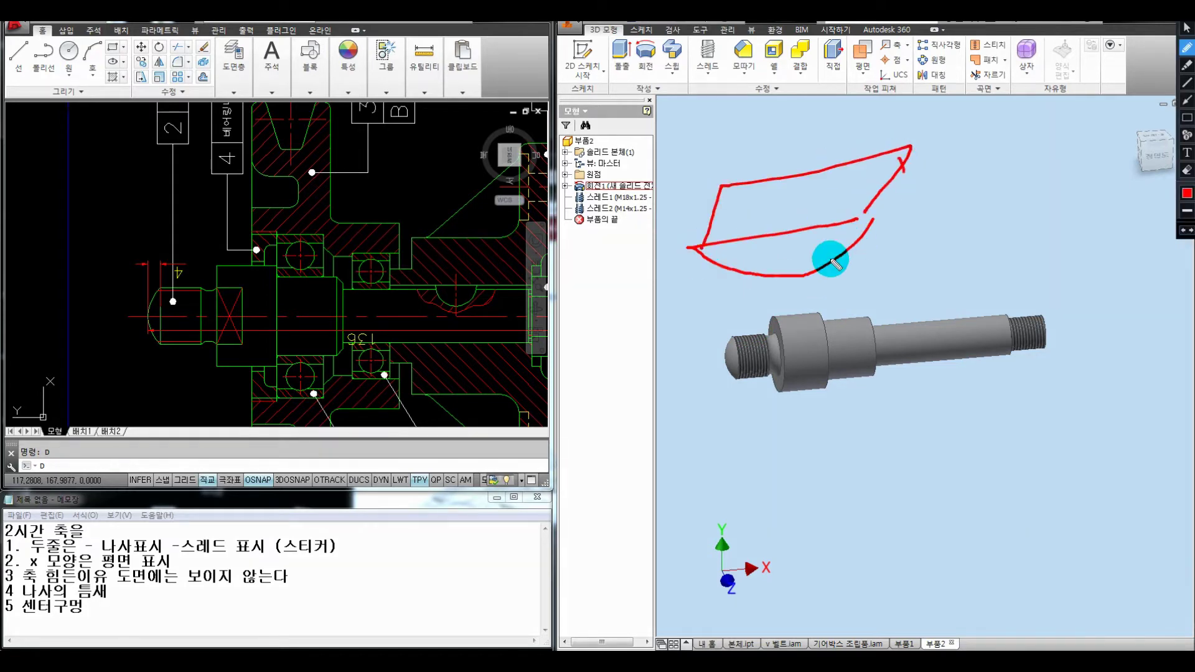
{"action": "mouse_move", "coordinate": [665, 181]}
{"action": "left_mouse_down"}
{"action": "mouse_move", "coordinate": [701, 240]}
{"action": "mouse_move", "coordinate": [879, 129]}
{"action": "mouse_move", "coordinate": [856, 219]}
{"action": "mouse_move", "coordinate": [712, 132]}
{"action": "mouse_move", "coordinate": [943, 98]}
{"action": "mouse_move", "coordinate": [888, 141]}
{"action": "mouse_move", "coordinate": [840, 213]}
{"action": "mouse_move", "coordinate": [685, 250]}
{"action": "left_mouse_up"}
{"action": "key", "text": "Escape"}
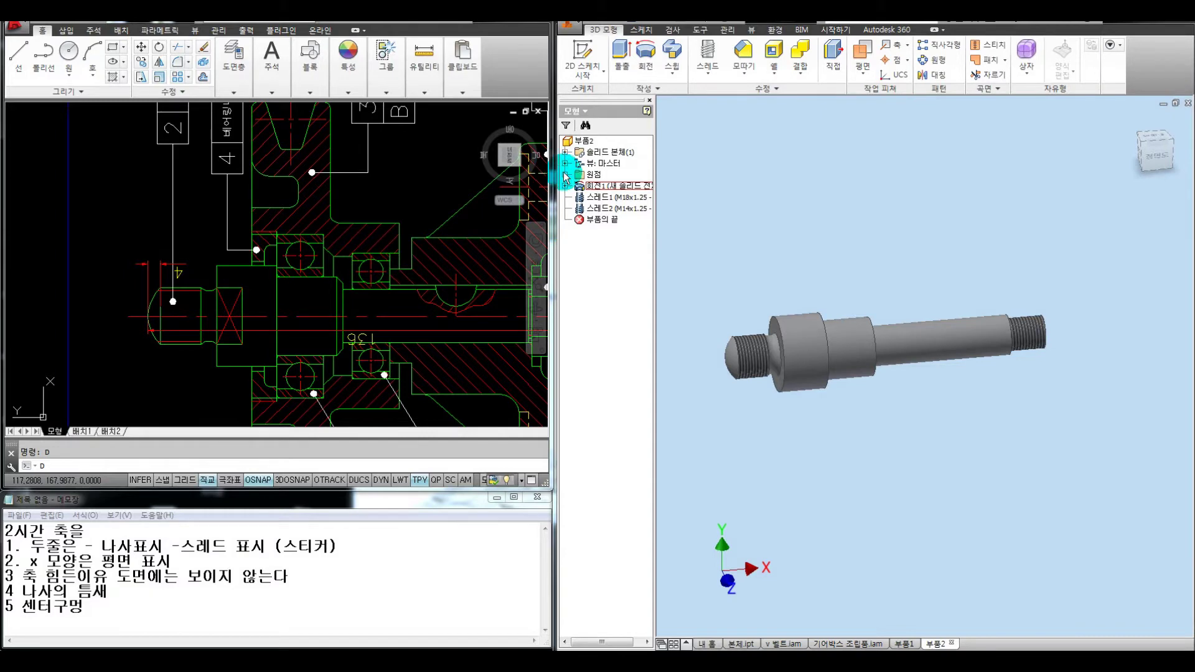
Step: Start a sketch on the origin's XY plane and project the shaft's cut edges into it
{"action": "left_click", "coordinate": [566, 177]}
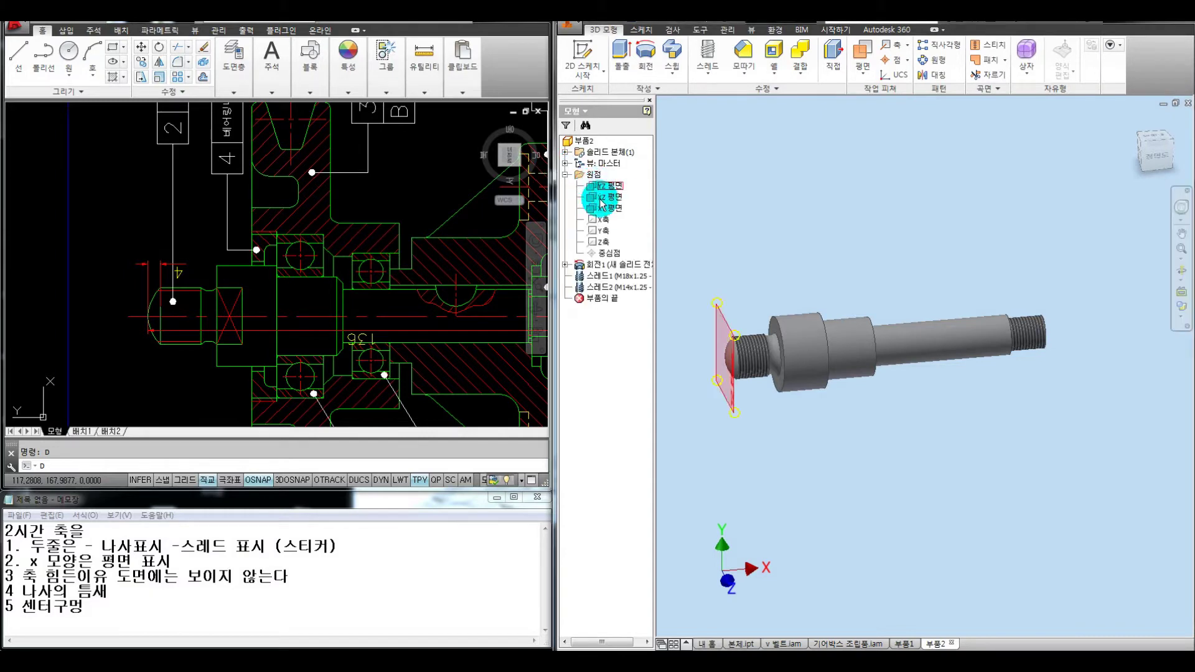
{"action": "left_click", "coordinate": [602, 210]}
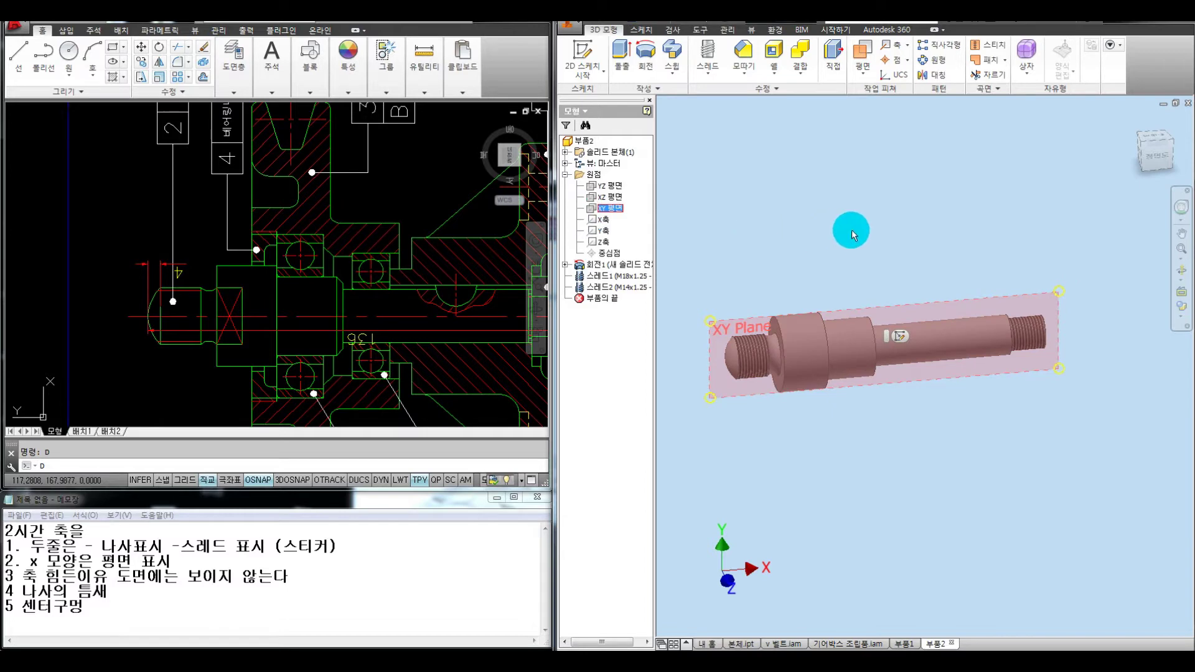
{"action": "key", "text": "s"}
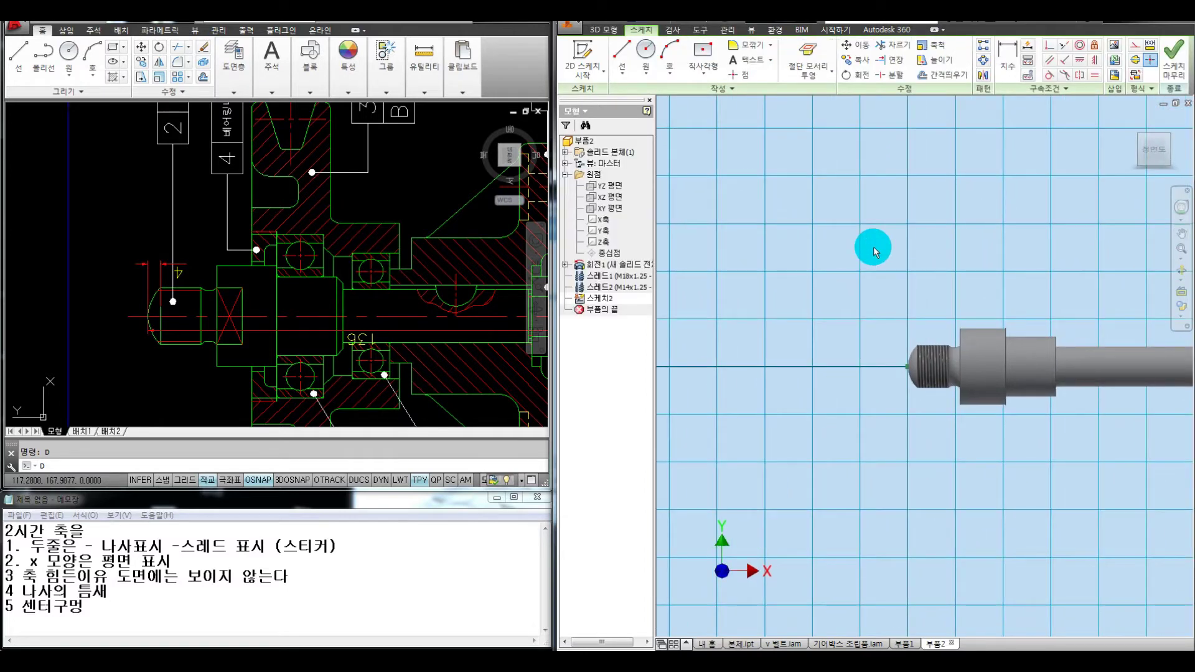
{"action": "left_click", "coordinate": [807, 54]}
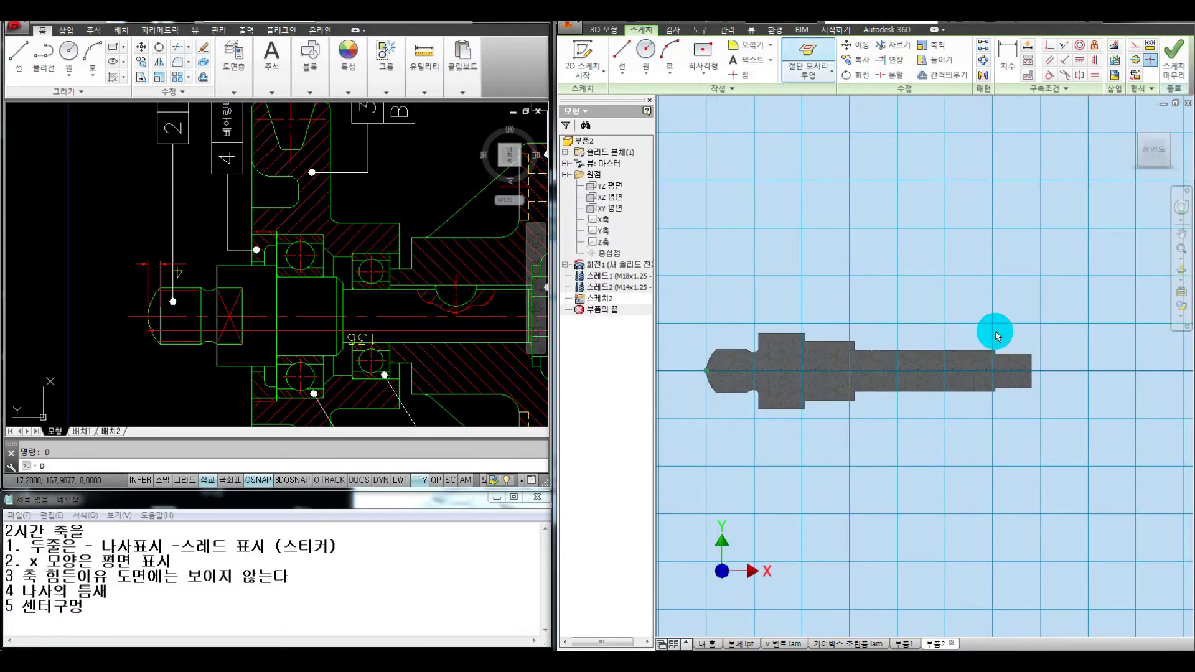
Step: Sketch a circle for the Woodruff key seat, centred above the long cylinder and crossing its upper edge
{"action": "left_click", "coordinate": [650, 51]}
{"action": "scroll", "coordinate": [896, 249], "scroll_direction": "up", "scroll_amount": 3}
{"action": "left_click", "coordinate": [902, 299]}
{"action": "left_click", "coordinate": [873, 262]}
Step: Switch to the KS standards PDF and look up the Woodruff key (반달 키) dimension and applicable shaft diameter tables
{"action": "left_click", "coordinate": [410, 662]}
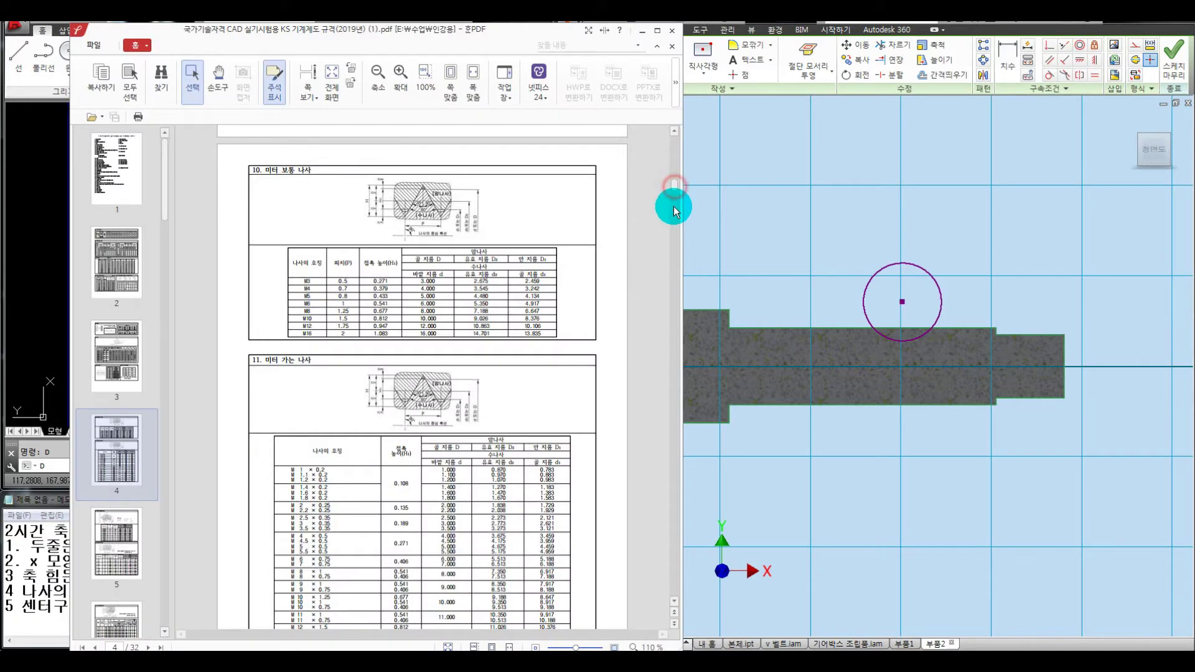
{"action": "scroll", "coordinate": [675, 272], "scroll_direction": "down", "scroll_amount": 6}
{"action": "scroll", "coordinate": [672, 291], "scroll_direction": "down", "scroll_amount": 15}
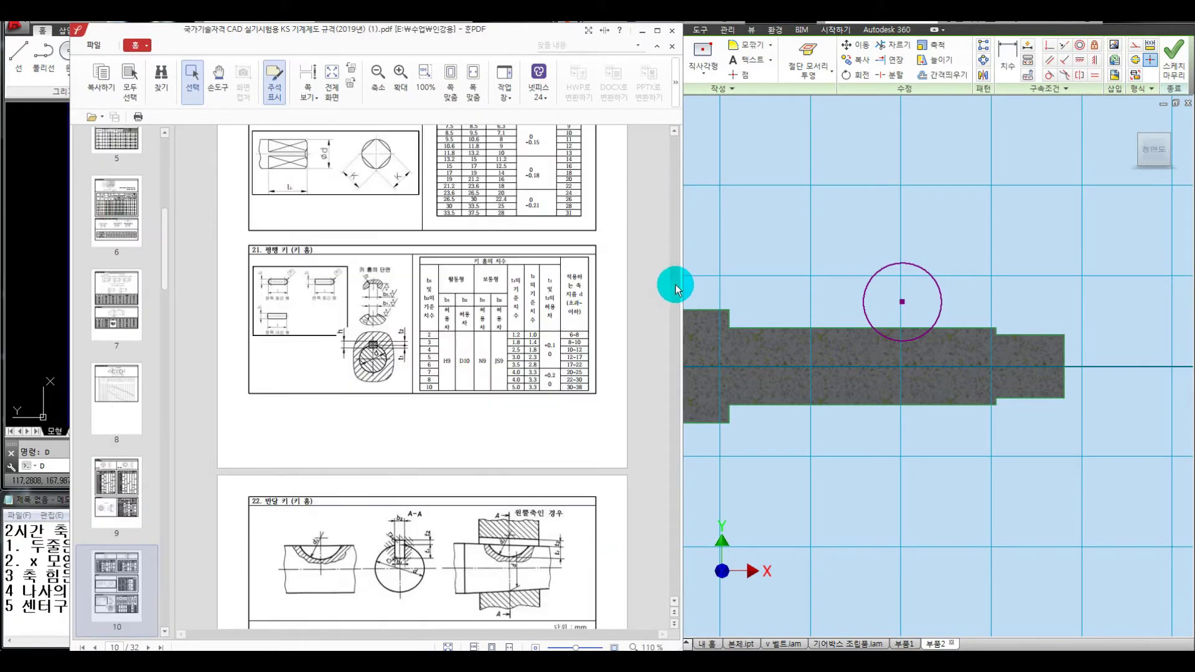
{"action": "scroll", "coordinate": [617, 301], "scroll_direction": "down", "scroll_amount": 10}
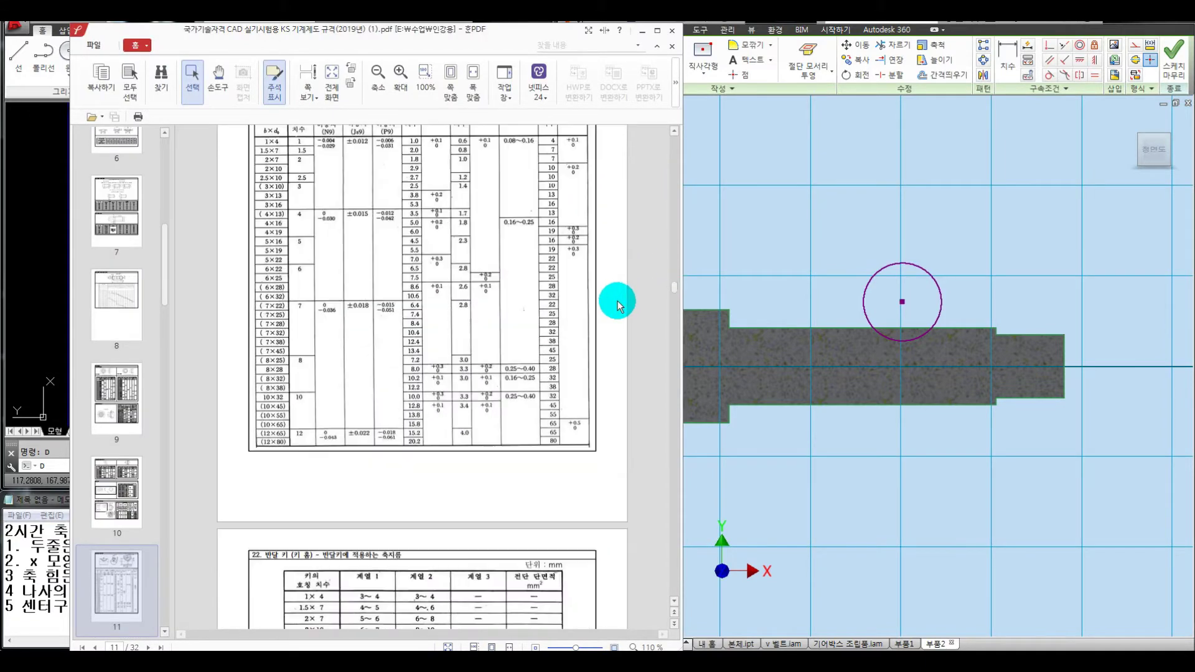
{"action": "left_click_drag", "start_coordinate": [810, 330], "coordinate": [811, 398]}
{"action": "left_click_drag", "start_coordinate": [747, 264], "coordinate": [747, 304]}
{"action": "mouse_move", "coordinate": [765, 246]}
{"action": "left_mouse_down"}
{"action": "mouse_move", "coordinate": [765, 280]}
{"action": "mouse_move", "coordinate": [785, 294]}
{"action": "left_mouse_up"}
{"action": "mouse_move", "coordinate": [800, 225]}
{"action": "left_mouse_down"}
{"action": "mouse_move", "coordinate": [827, 253]}
{"action": "mouse_move", "coordinate": [786, 227]}
{"action": "left_mouse_up"}
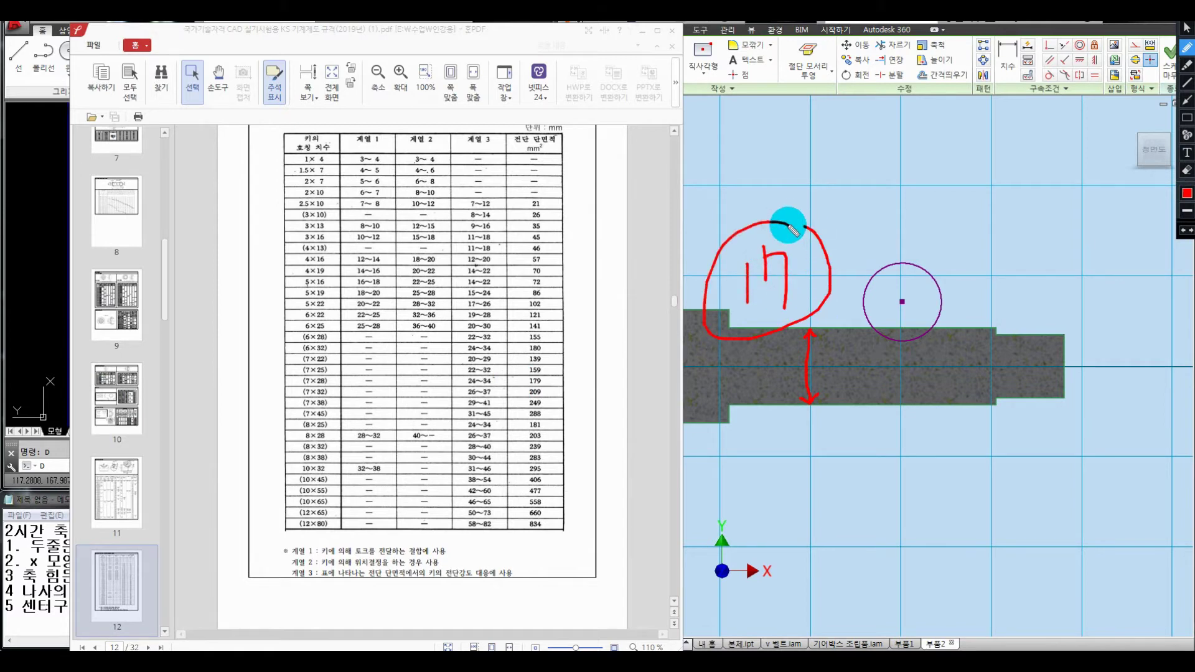
{"action": "mouse_move", "coordinate": [364, 151]}
{"action": "left_mouse_down"}
{"action": "mouse_move", "coordinate": [357, 125]}
{"action": "mouse_move", "coordinate": [447, 142]}
{"action": "mouse_move", "coordinate": [420, 125]}
{"action": "left_mouse_up"}
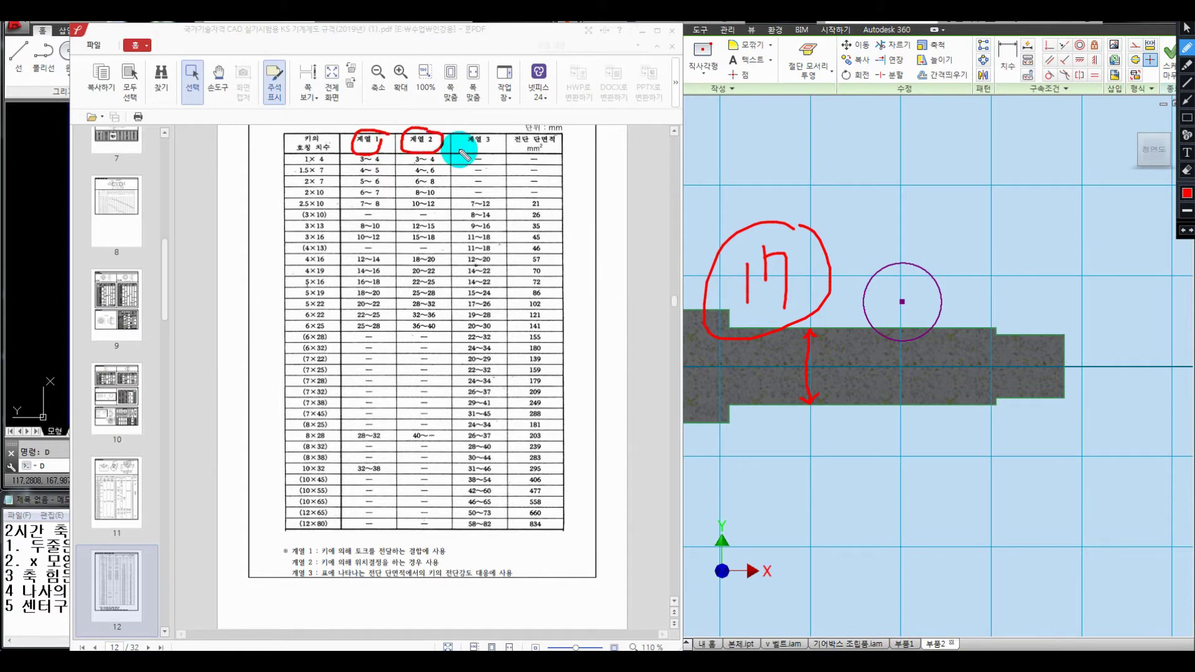
{"action": "key", "text": "Escape"}
Step: Move the KS standards PDF beside the AutoCAD drawing and examine the section around the shaft's Woodruff key
{"action": "left_click_drag", "start_coordinate": [542, 34], "coordinate": [925, 39]}
{"action": "left_click", "coordinate": [206, 208]}
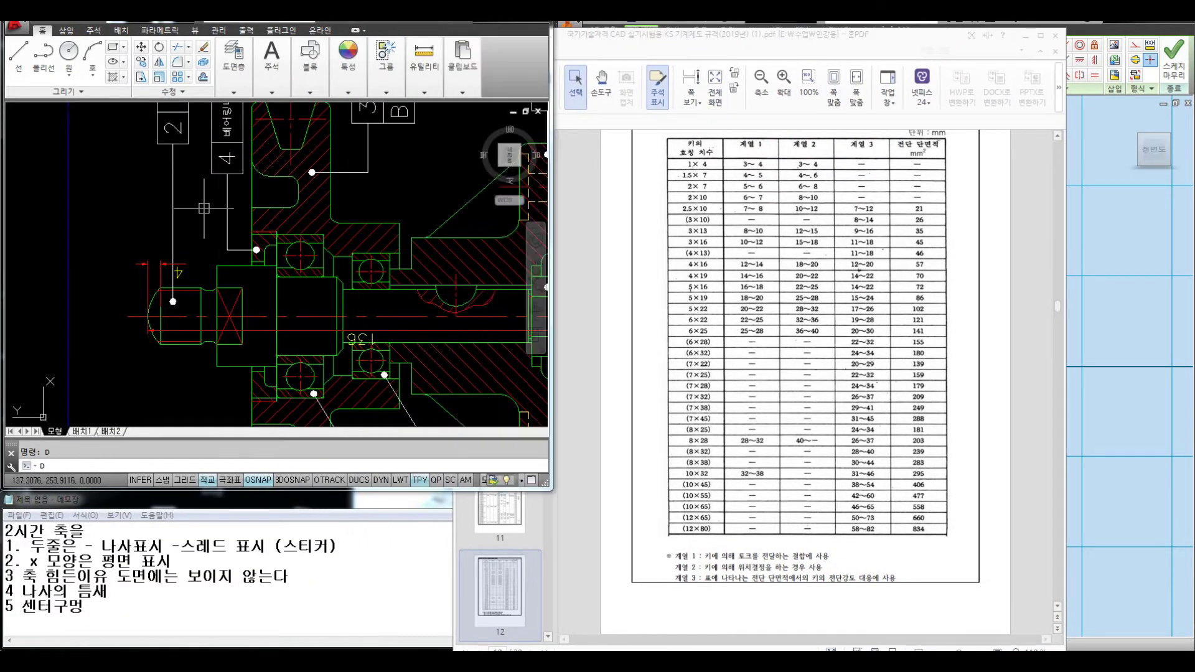
{"action": "scroll", "coordinate": [204, 209], "scroll_direction": "down", "scroll_amount": 2}
{"action": "middle_click_drag", "start_coordinate": [255, 213], "coordinate": [226, 214]}
{"action": "key", "text": "ctrl+alt+d"}
{"action": "mouse_move", "coordinate": [323, 252]}
{"action": "left_mouse_down"}
{"action": "mouse_move", "coordinate": [380, 277]}
{"action": "mouse_move", "coordinate": [330, 293]}
{"action": "mouse_move", "coordinate": [295, 247]}
{"action": "left_mouse_up"}
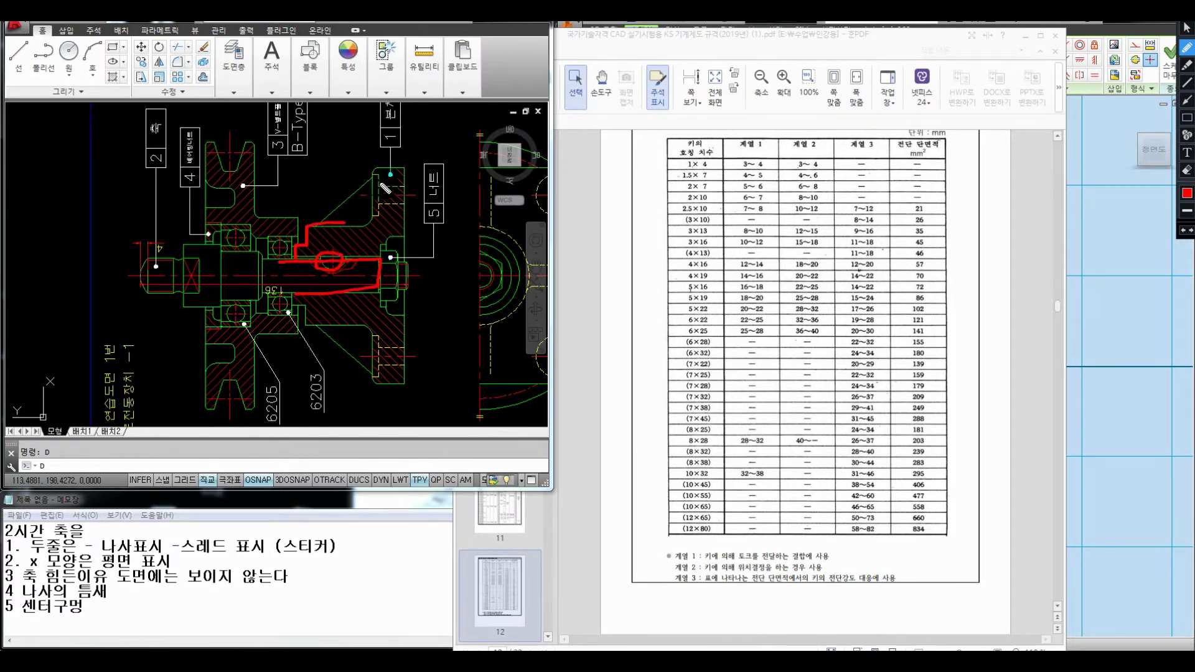
{"action": "mouse_move", "coordinate": [348, 181]}
{"action": "left_mouse_down"}
{"action": "mouse_move", "coordinate": [359, 213]}
{"action": "mouse_move", "coordinate": [379, 213]}
{"action": "mouse_move", "coordinate": [350, 180]}
{"action": "mouse_move", "coordinate": [429, 188]}
{"action": "mouse_move", "coordinate": [386, 202]}
{"action": "left_mouse_up"}
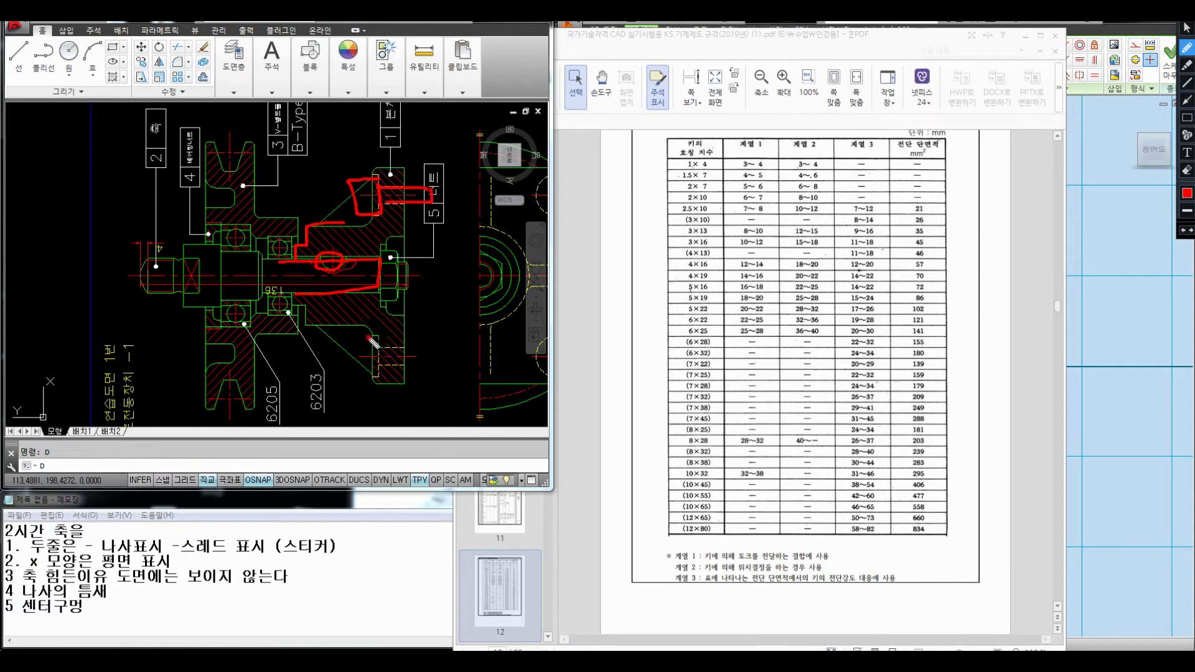
{"action": "mouse_move", "coordinate": [377, 337]}
{"action": "left_mouse_down"}
{"action": "mouse_move", "coordinate": [363, 373]}
{"action": "mouse_move", "coordinate": [415, 346]}
{"action": "left_mouse_up"}
{"action": "left_click_drag", "start_coordinate": [378, 366], "coordinate": [415, 366]}
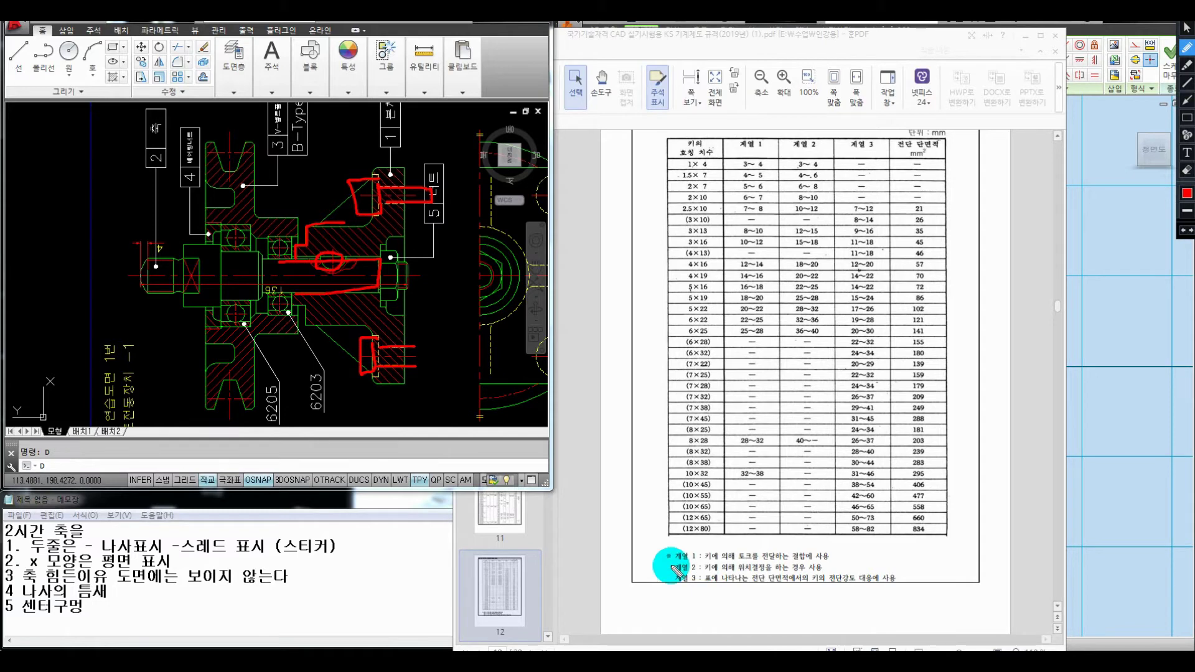
{"action": "mouse_move", "coordinate": [677, 571]}
{"action": "left_mouse_down"}
{"action": "mouse_move", "coordinate": [681, 553]}
{"action": "mouse_move", "coordinate": [692, 560]}
{"action": "left_mouse_up"}
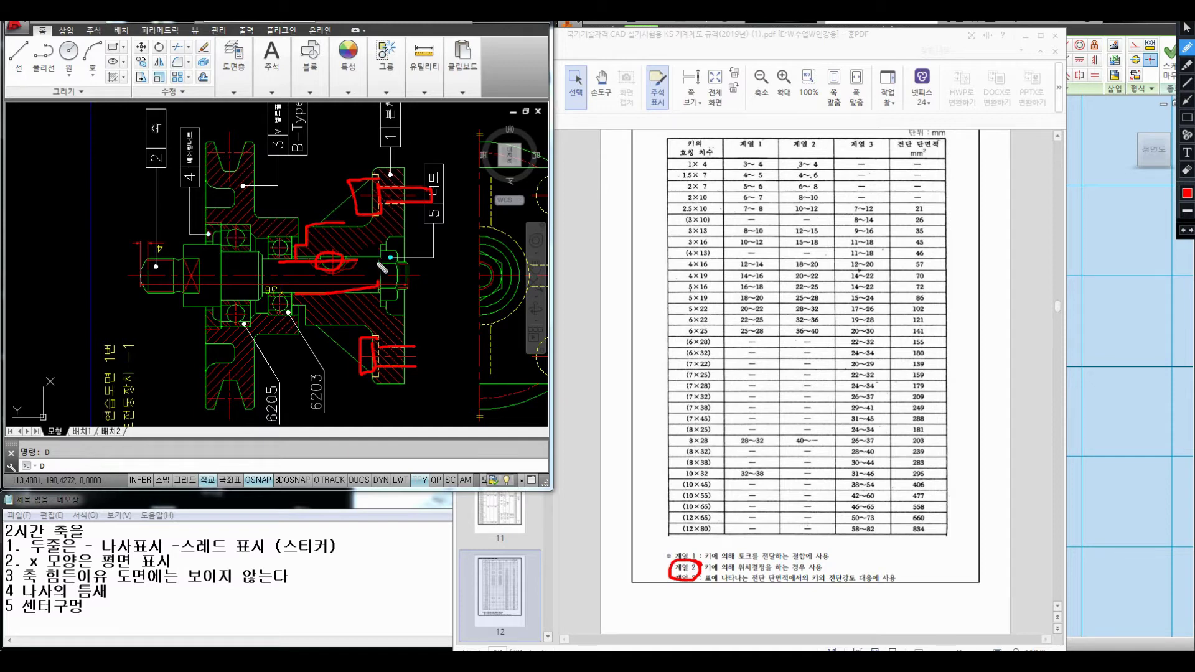
{"action": "mouse_move", "coordinate": [700, 542]}
{"action": "left_mouse_down"}
{"action": "mouse_move", "coordinate": [675, 557]}
{"action": "mouse_move", "coordinate": [698, 552]}
{"action": "left_mouse_up"}
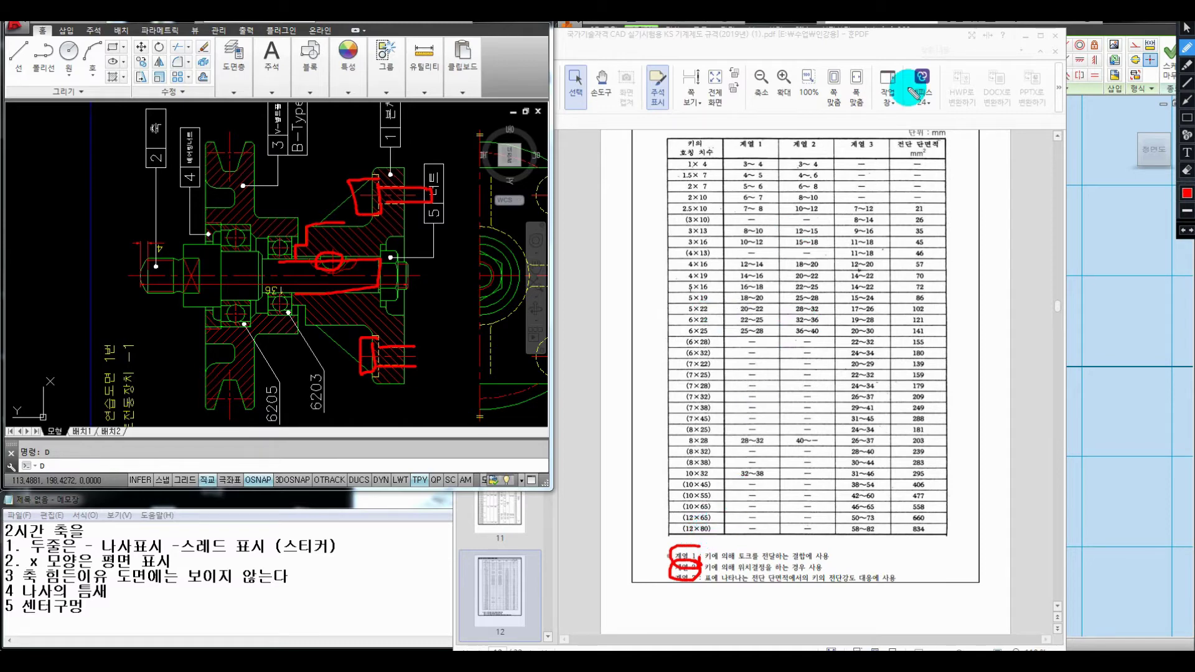
Step: Look up the key size for a 15~18 mm shaft under series 2 (계열 2) in the KS Woodruff key table
{"action": "left_click", "coordinate": [1025, 35]}
{"action": "left_click", "coordinate": [299, 591]}
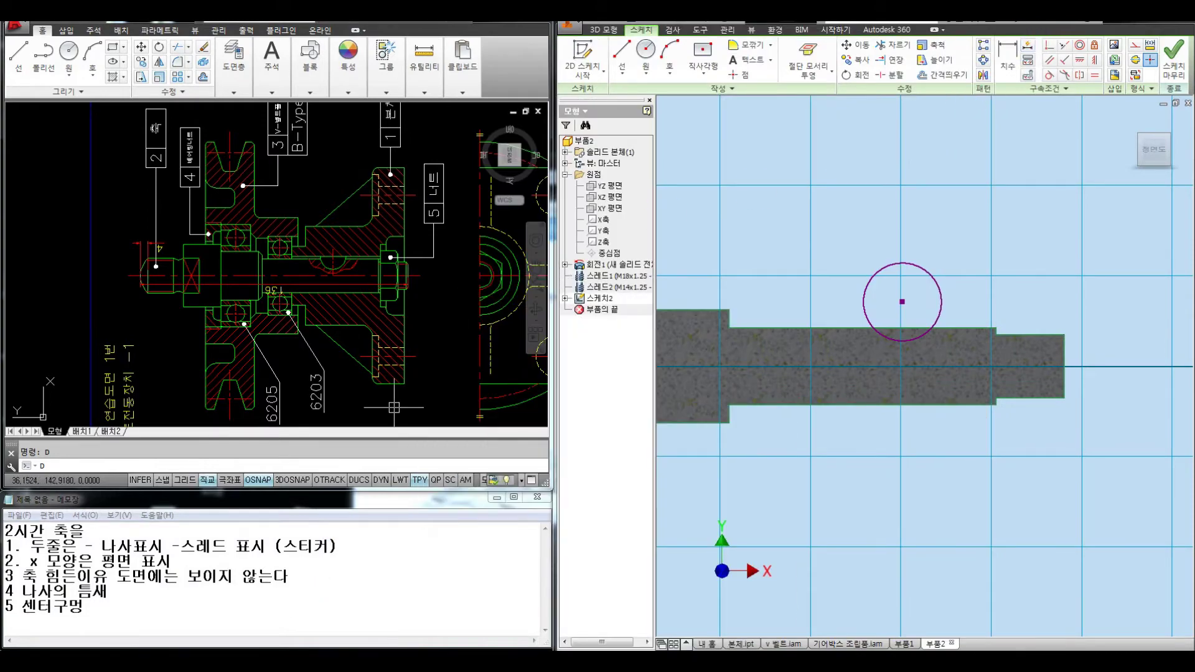
{"action": "key", "text": "alt+Tab"}
{"action": "key", "text": "ctrl+alt+d"}
{"action": "left_click_drag", "start_coordinate": [675, 573], "coordinate": [698, 572]}
{"action": "mouse_move", "coordinate": [831, 135]}
{"action": "left_mouse_down"}
{"action": "mouse_move", "coordinate": [783, 140]}
{"action": "mouse_move", "coordinate": [832, 149]}
{"action": "left_mouse_up"}
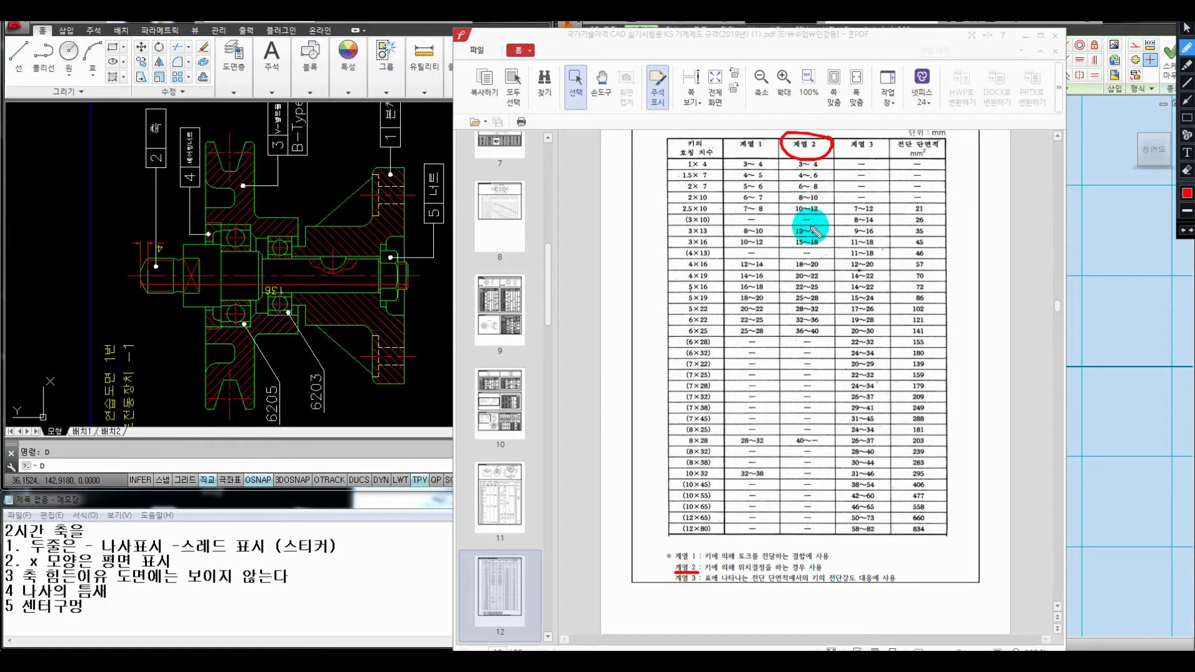
{"action": "mouse_move", "coordinate": [831, 236]}
{"action": "left_mouse_down"}
{"action": "mouse_move", "coordinate": [789, 237]}
{"action": "mouse_move", "coordinate": [797, 248]}
{"action": "mouse_move", "coordinate": [830, 235]}
{"action": "left_mouse_up"}
{"action": "left_click_drag", "start_coordinate": [715, 247], "coordinate": [680, 247]}
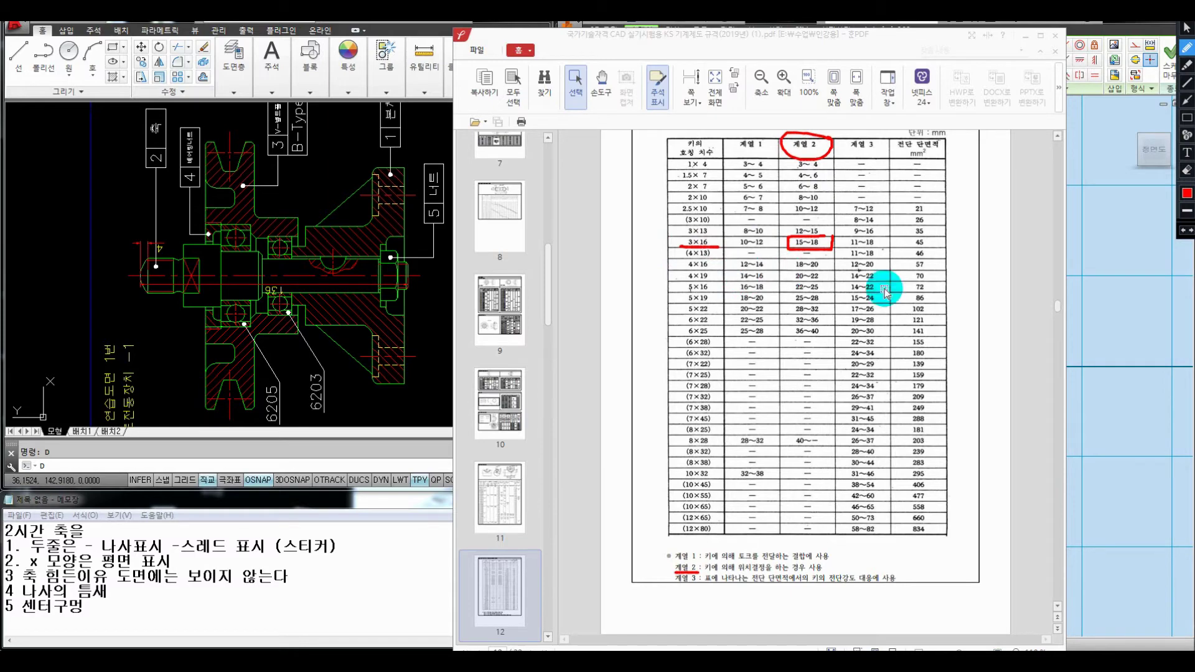
Step: Look up the b1, t1 and d1 dimensions of the 3×16 Woodruff key in the KS key seat (반달 키) table
{"action": "key", "text": "Escape"}
{"action": "left_click", "coordinate": [1002, 311]}
{"action": "scroll", "coordinate": [971, 315], "scroll_direction": "up", "scroll_amount": 4}
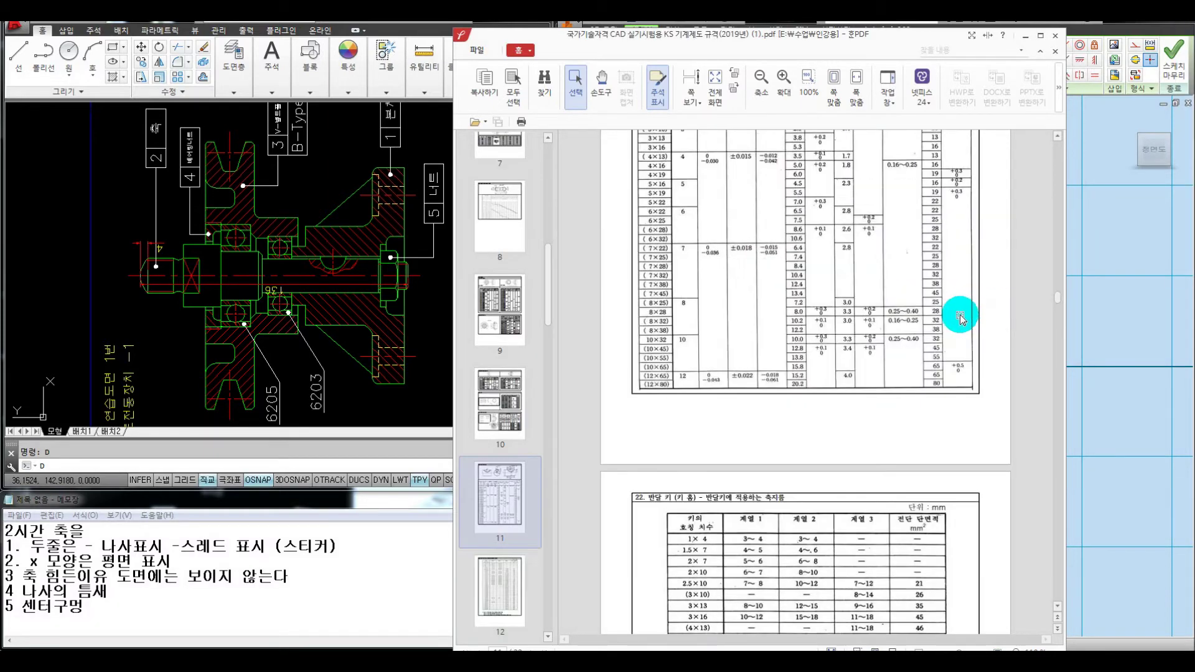
{"action": "key", "text": "Escape"}
{"action": "scroll", "coordinate": [621, 299], "scroll_direction": "up", "scroll_amount": 1}
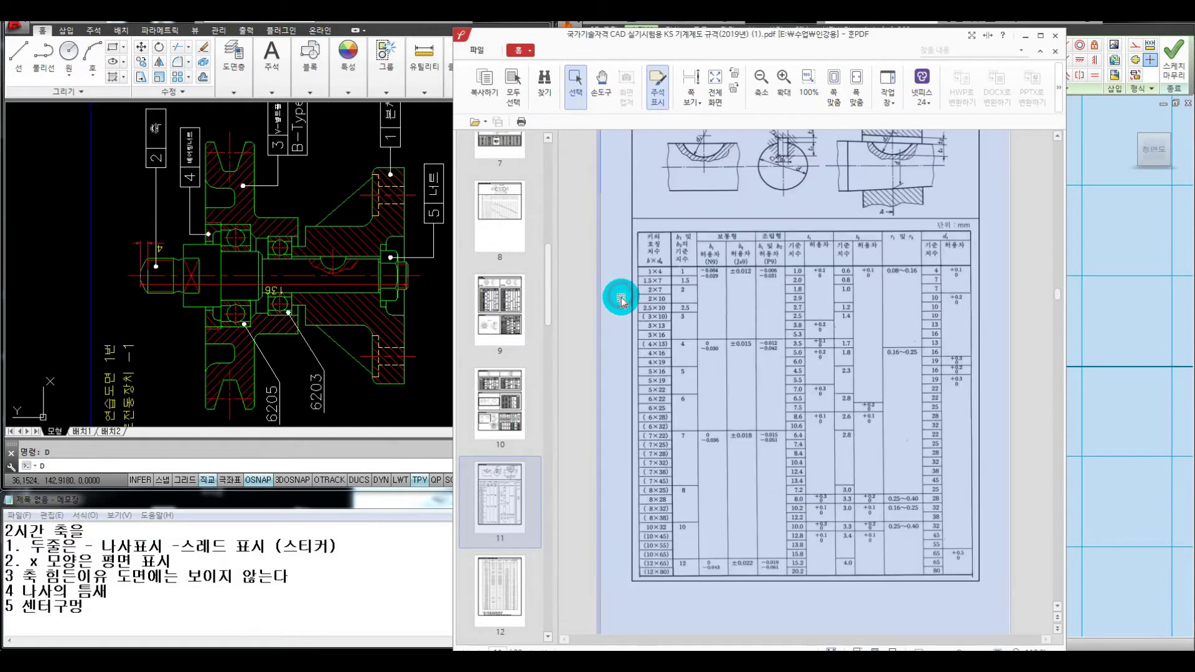
{"action": "left_click", "coordinate": [1029, 342]}
{"action": "scroll", "coordinate": [883, 324], "scroll_direction": "up", "scroll_amount": 1}
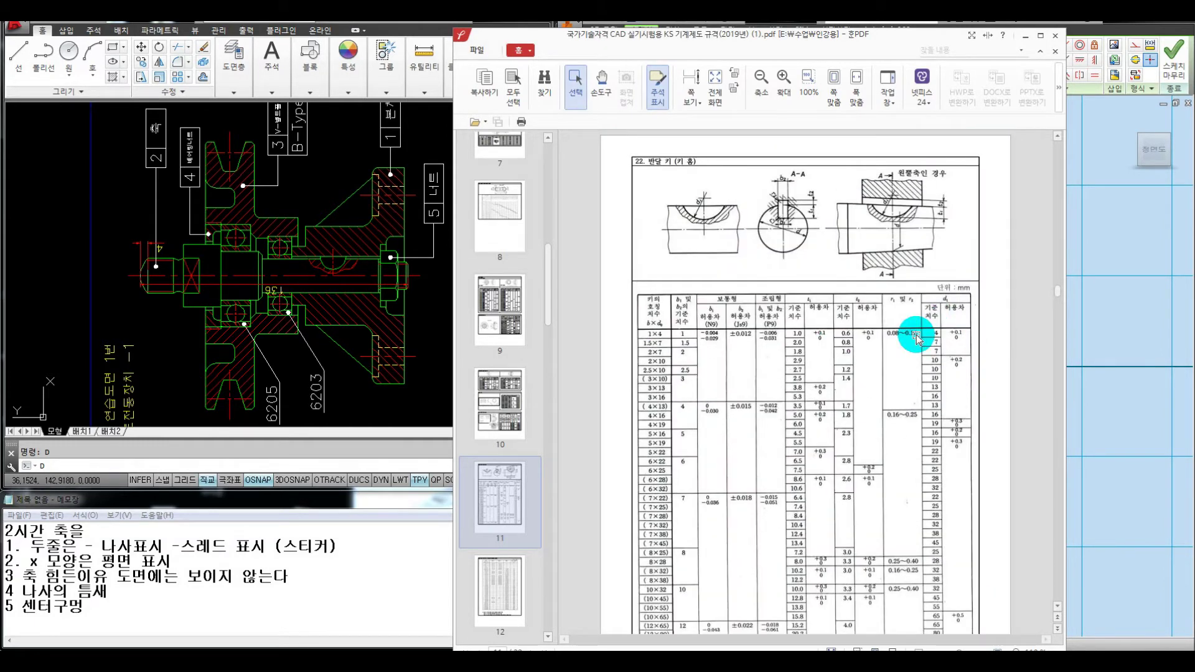
{"action": "key", "text": "ctrl+alt+d"}
{"action": "mouse_move", "coordinate": [644, 399]}
{"action": "left_mouse_down"}
{"action": "mouse_move", "coordinate": [955, 402]}
{"action": "mouse_move", "coordinate": [928, 397]}
{"action": "mouse_move", "coordinate": [946, 394]}
{"action": "left_mouse_up"}
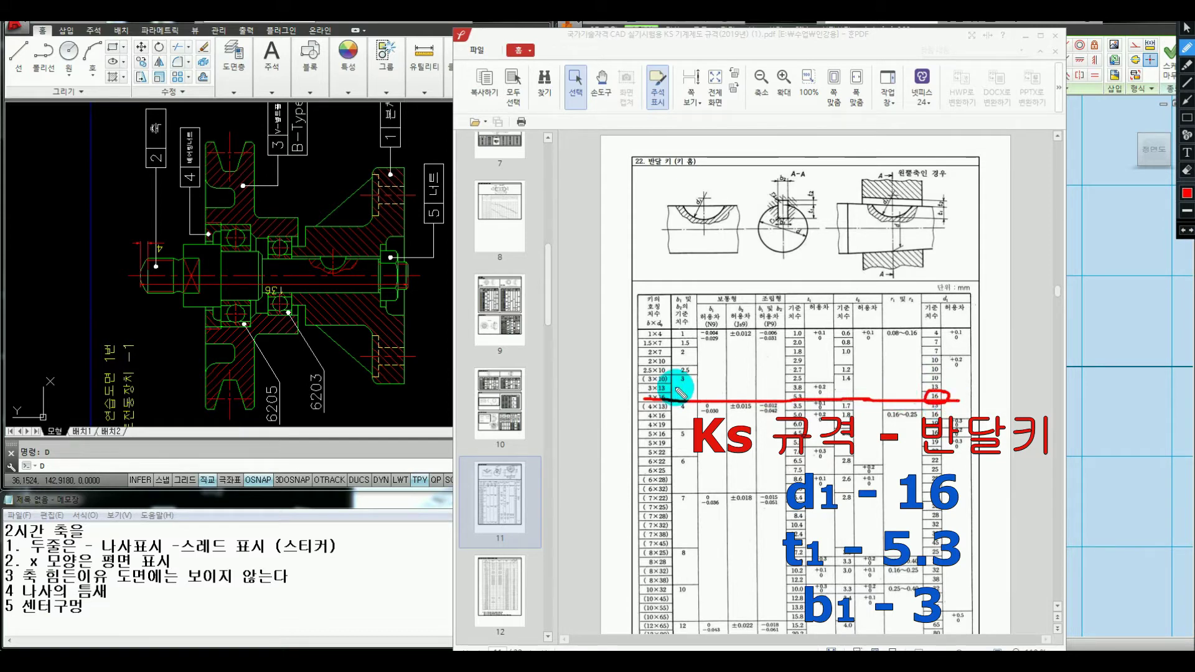
{"action": "left_click_drag", "start_coordinate": [688, 381], "coordinate": [689, 387]}
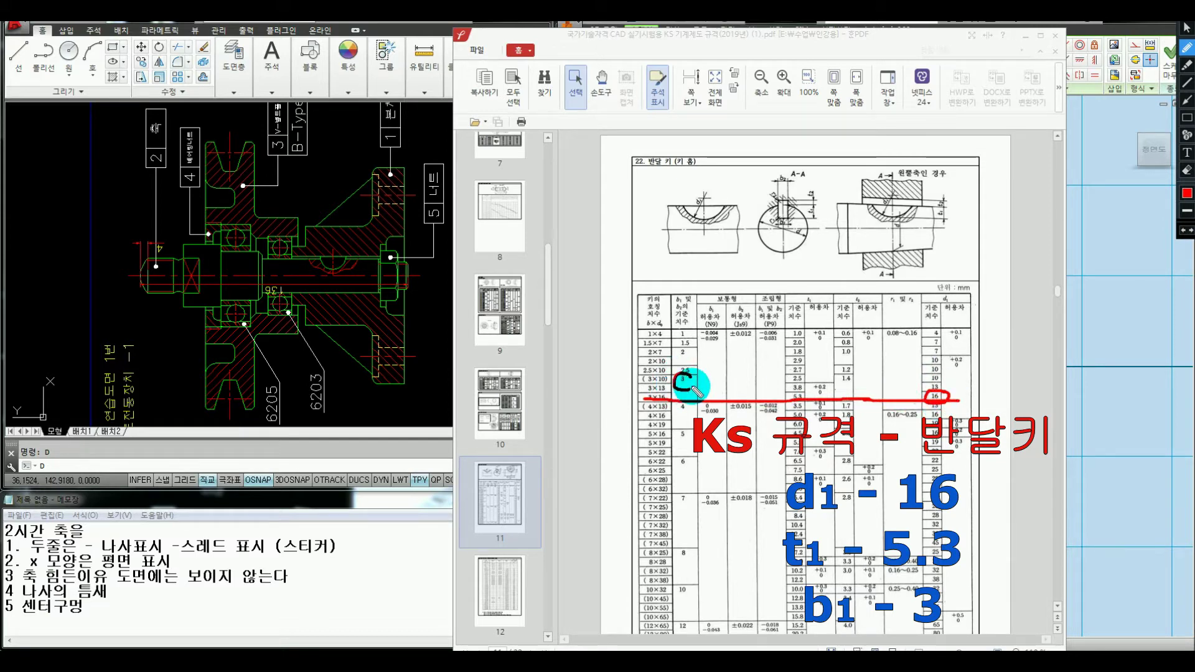
{"action": "mouse_move", "coordinate": [877, 210]}
{"action": "left_mouse_down"}
{"action": "mouse_move", "coordinate": [899, 205]}
{"action": "mouse_move", "coordinate": [907, 218]}
{"action": "mouse_move", "coordinate": [936, 199]}
{"action": "mouse_move", "coordinate": [949, 220]}
{"action": "mouse_move", "coordinate": [941, 205]}
{"action": "left_mouse_up"}
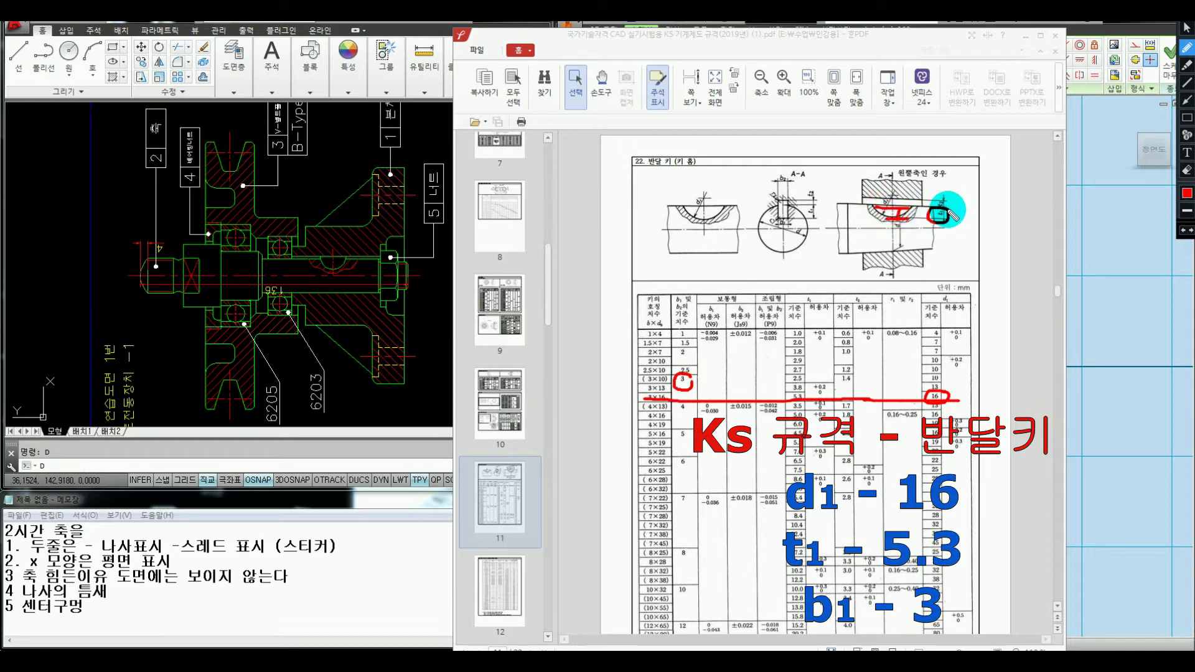
{"action": "mouse_move", "coordinate": [805, 393]}
{"action": "left_mouse_down"}
{"action": "mouse_move", "coordinate": [790, 398]}
{"action": "mouse_move", "coordinate": [807, 395]}
{"action": "left_mouse_up"}
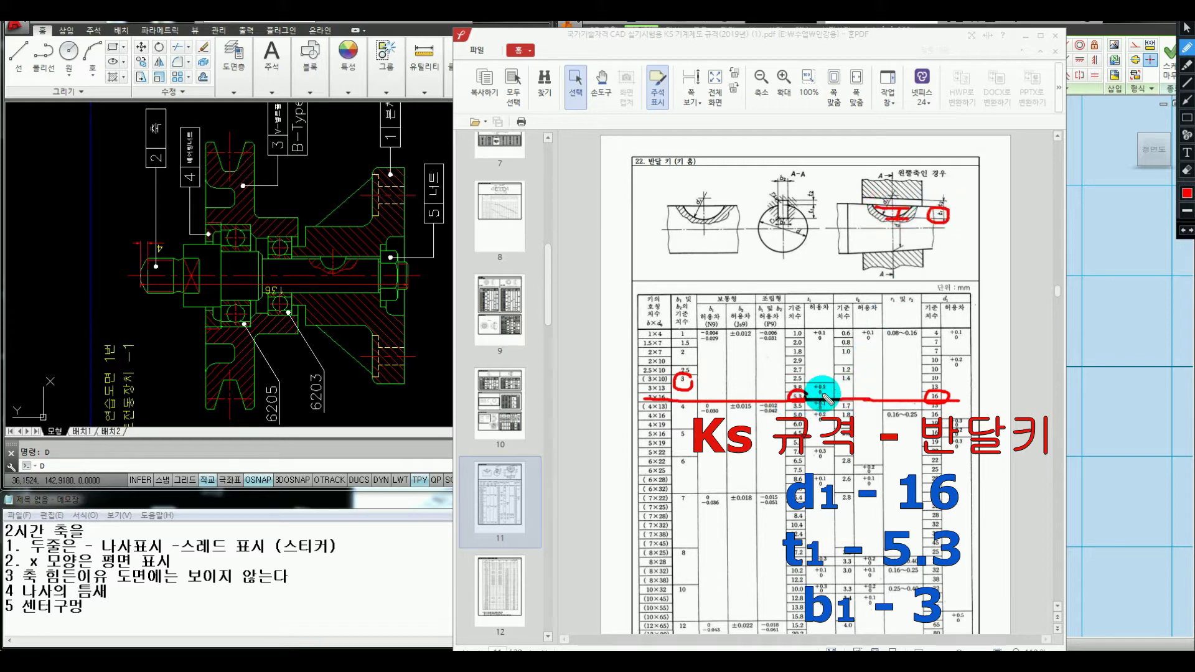
Step: Switch to the Inventor sketch and dimension the key seat circle's diameter as 16 mm
{"action": "left_click", "coordinate": [1093, 287]}
{"action": "left_click", "coordinate": [943, 252]}
{"action": "left_click", "coordinate": [943, 252]}
{"action": "type", "text": "16"}
{"action": "key", "text": "Return"}
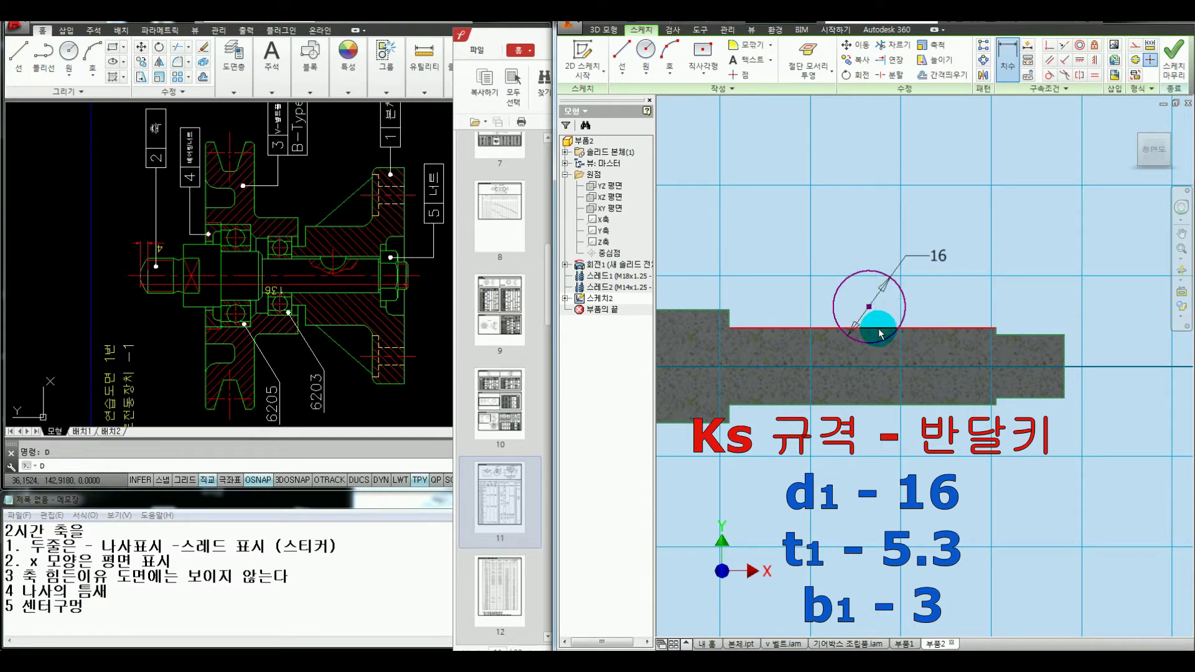
Step: Dimension the key seat depth from the shaft's upper edge to the circle's lowest point as 5.3 mm
{"action": "scroll", "coordinate": [879, 334], "scroll_direction": "up", "scroll_amount": 3}
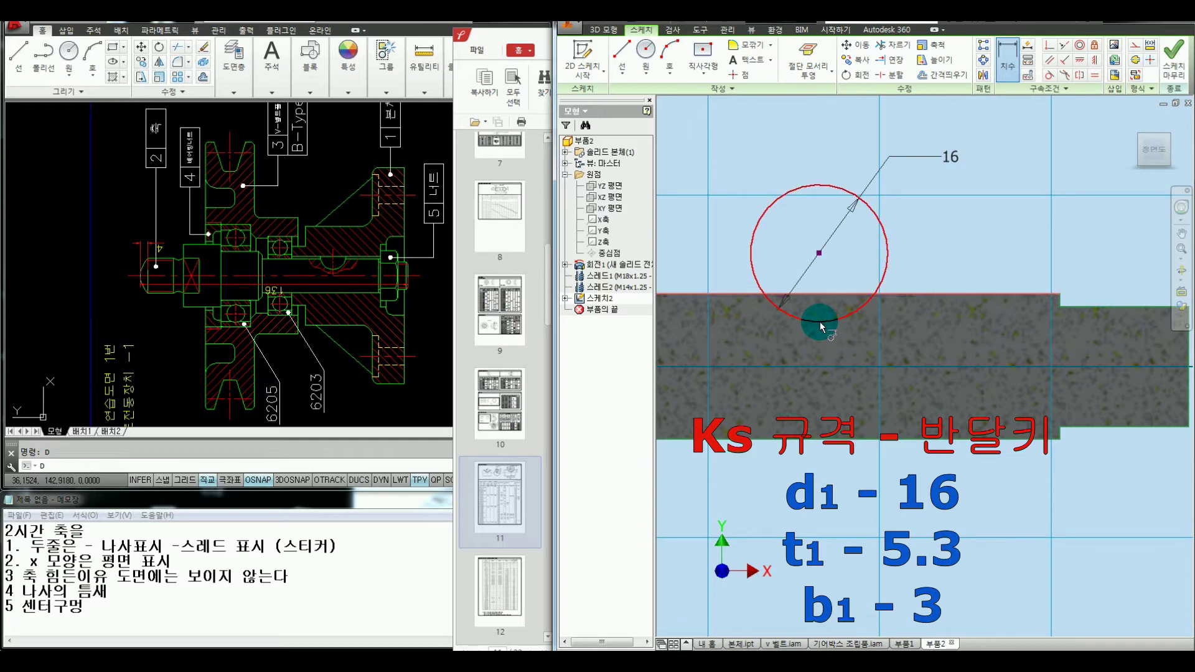
{"action": "left_click", "coordinate": [819, 322]}
{"action": "left_click", "coordinate": [727, 327]}
{"action": "type", "text": "5.3"}
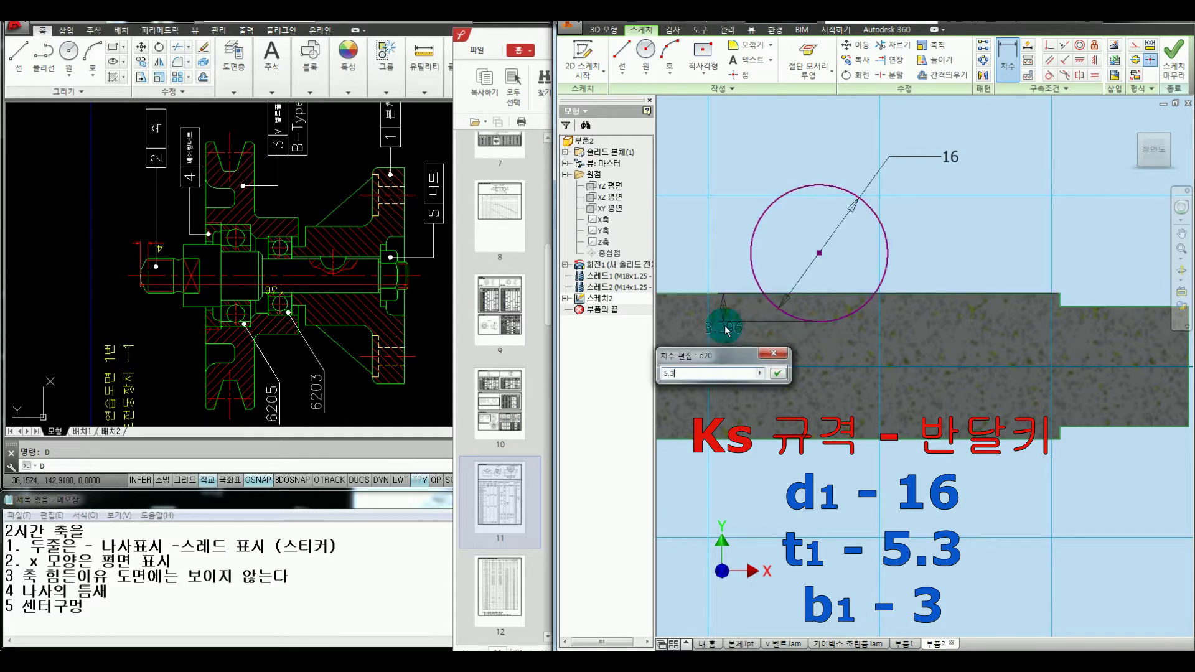
{"action": "key", "text": "Return"}
{"action": "scroll", "coordinate": [809, 286], "scroll_direction": "down", "scroll_amount": 2}
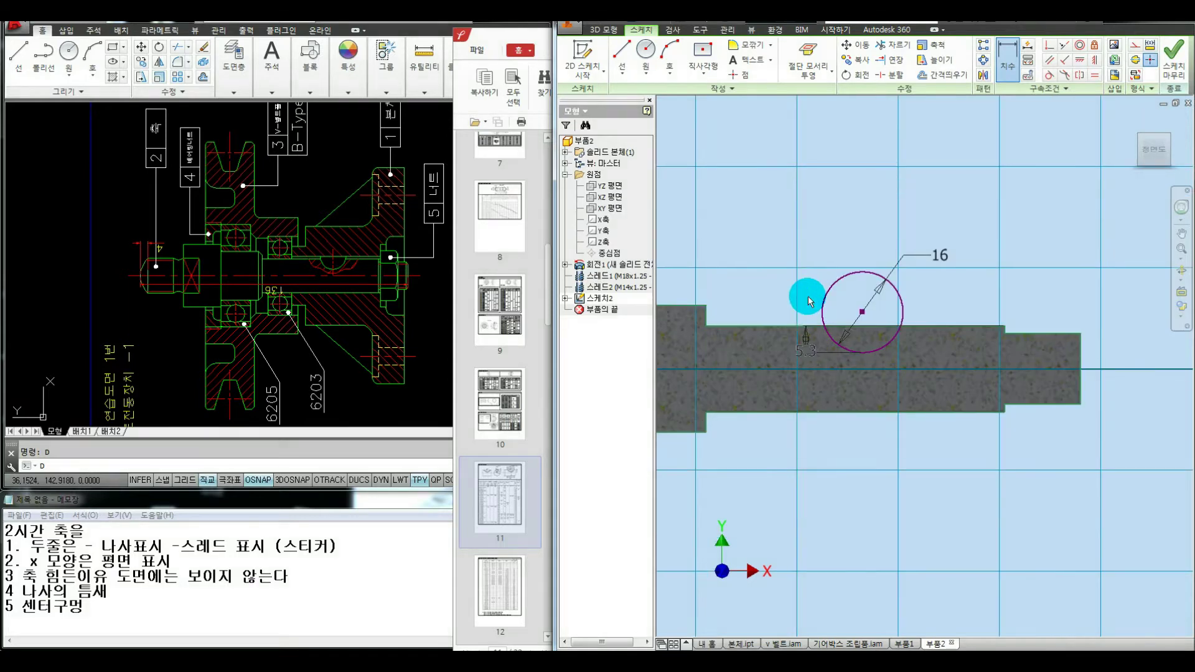
Step: Switch to the AutoCAD drawing and examine three candidate distances from shaft shoulders and end for locating the Woodruff key
{"action": "left_click", "coordinate": [438, 359]}
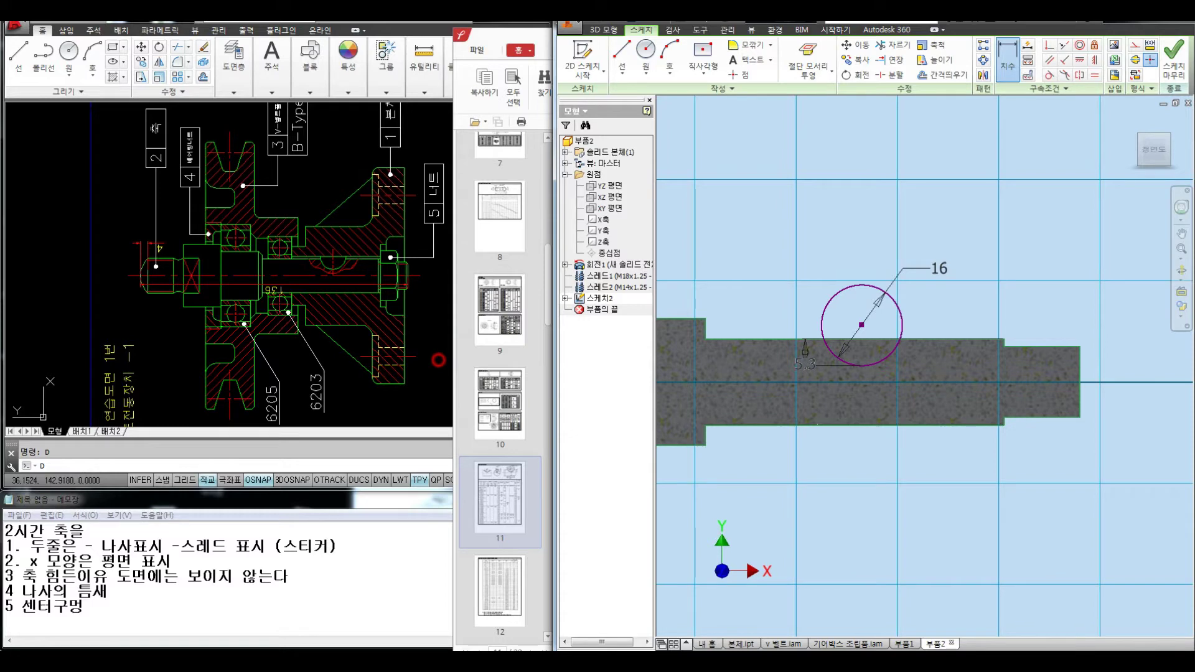
{"action": "left_click", "coordinate": [894, 269]}
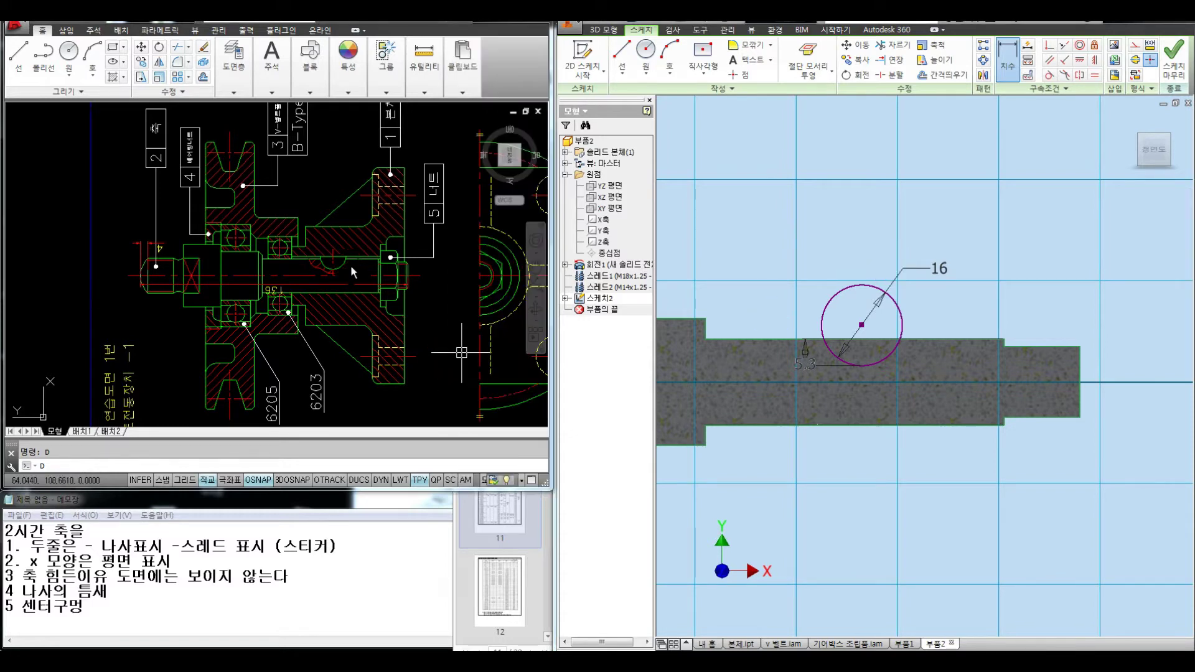
{"action": "key", "text": "ctrl+alt+d"}
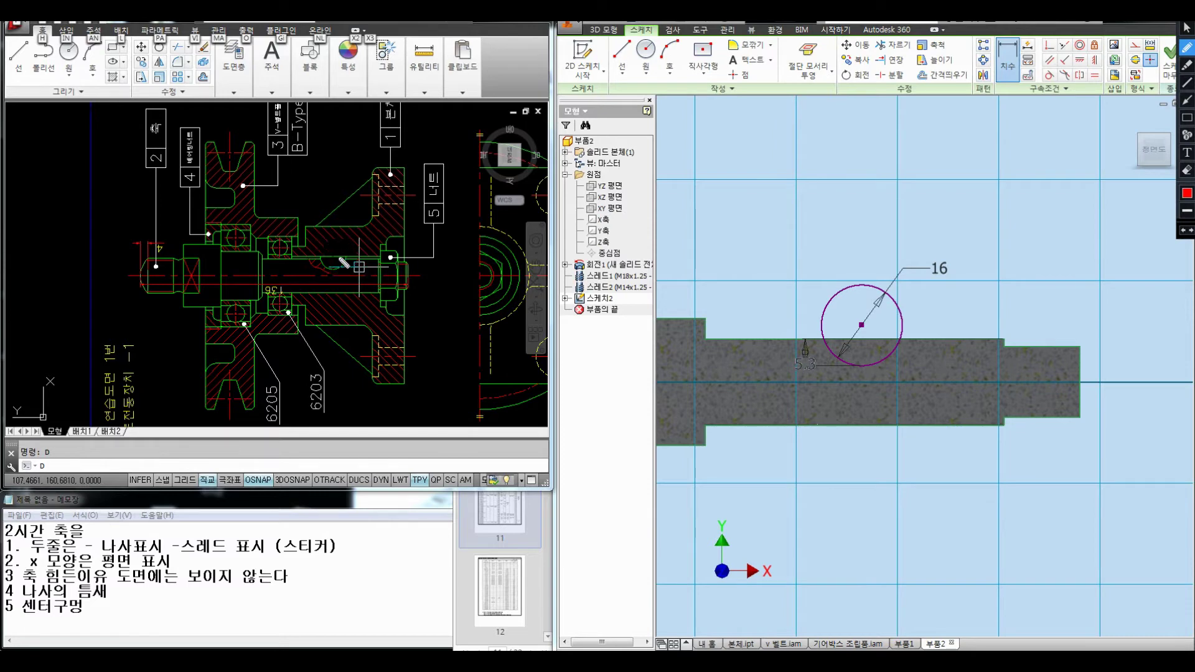
{"action": "scroll", "coordinate": [339, 260], "scroll_direction": "up", "scroll_amount": 2}
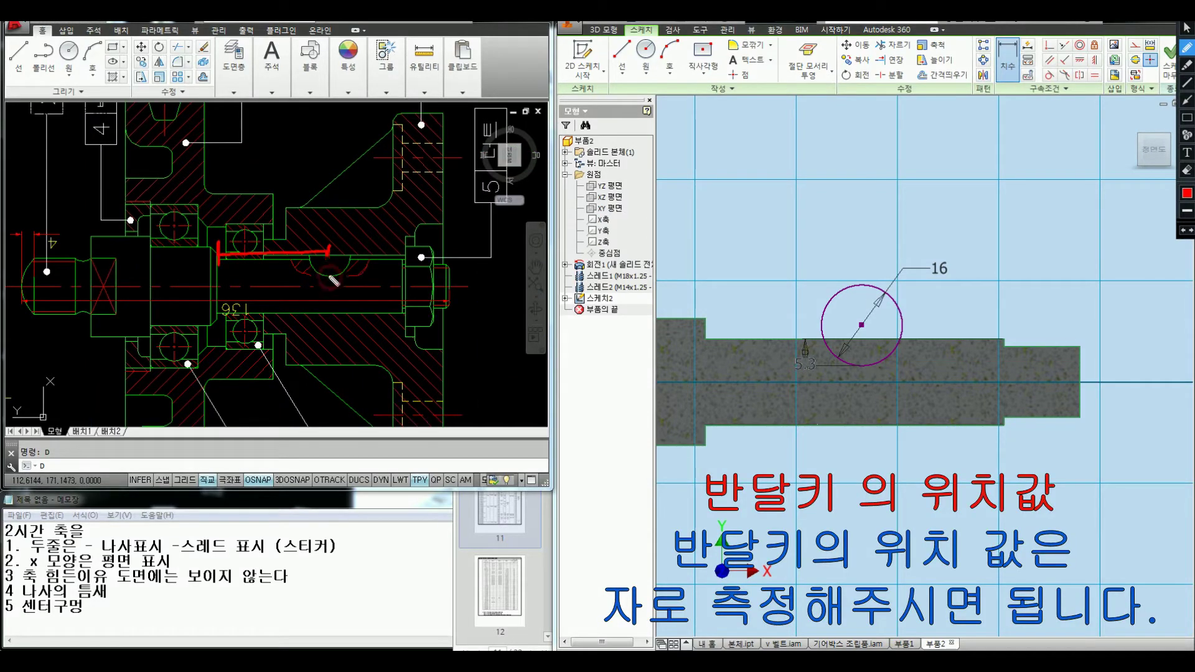
{"action": "mouse_move", "coordinate": [381, 274]}
{"action": "left_mouse_down"}
{"action": "mouse_move", "coordinate": [330, 275]}
{"action": "mouse_move", "coordinate": [329, 312]}
{"action": "left_mouse_up"}
{"action": "left_click_drag", "start_coordinate": [448, 303], "coordinate": [330, 303]}
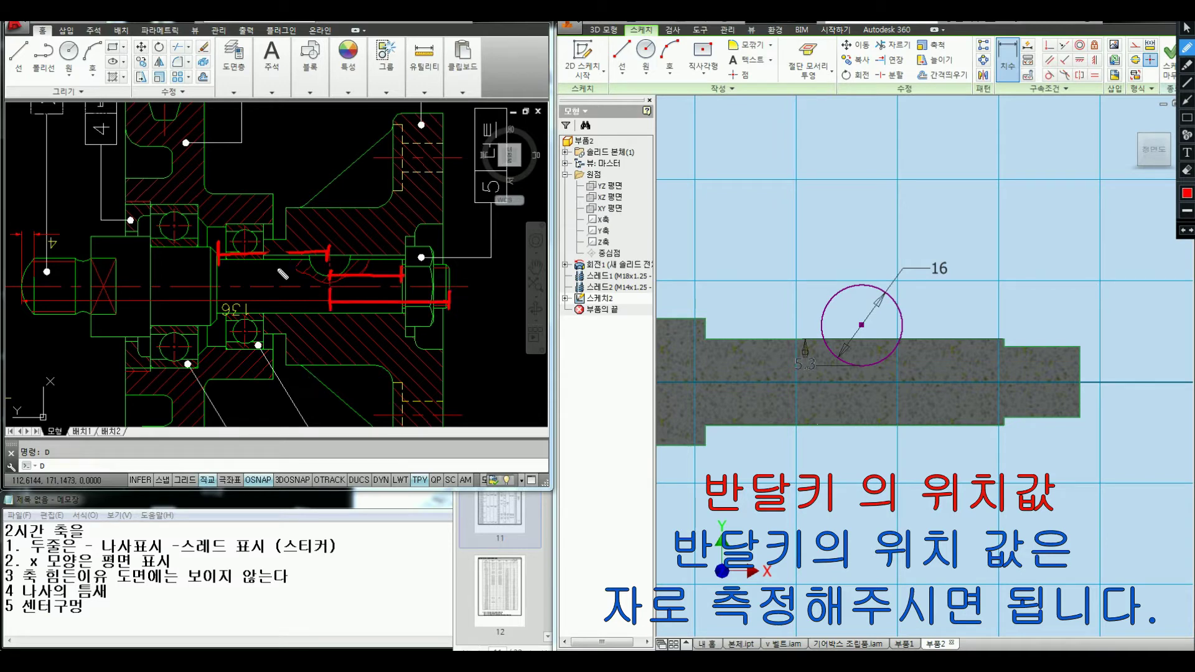
{"action": "left_click_drag", "start_coordinate": [284, 214], "coordinate": [283, 224]}
{"action": "left_click_drag", "start_coordinate": [364, 319], "coordinate": [380, 314]}
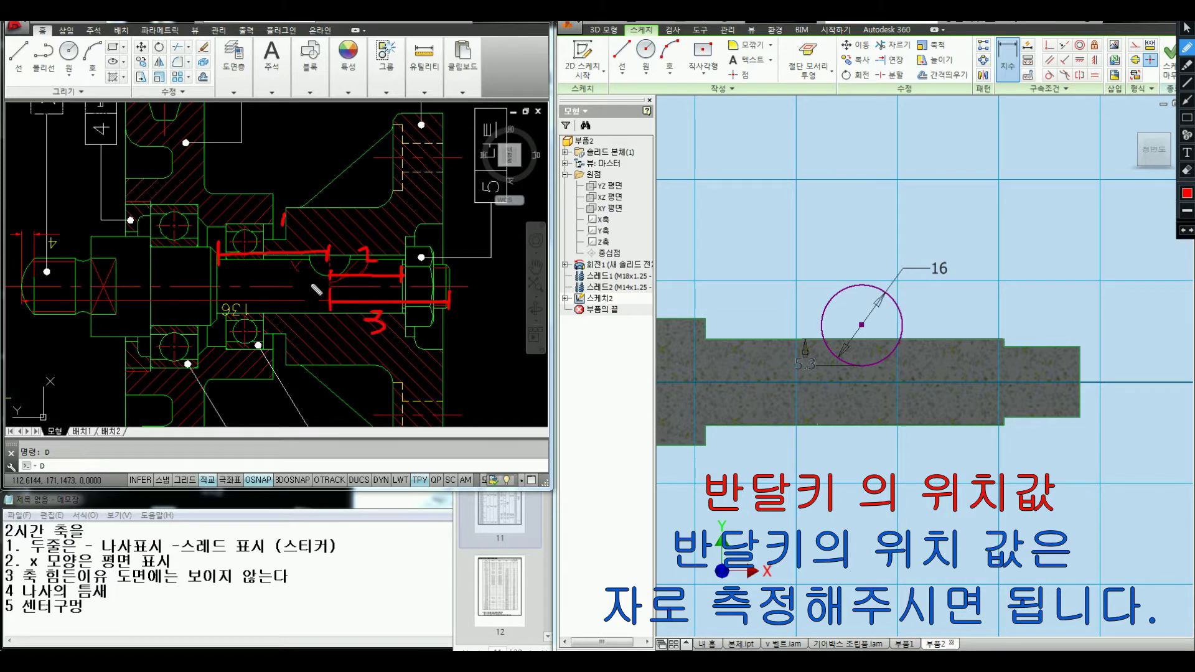
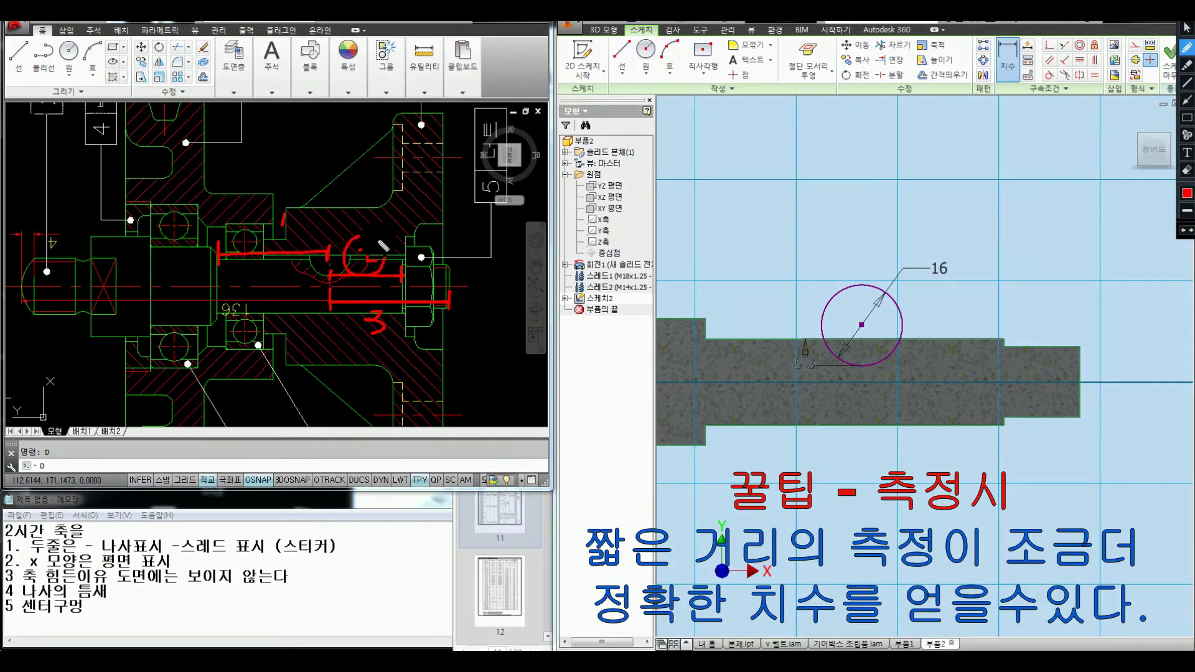
{"action": "left_click_drag", "start_coordinate": [384, 246], "coordinate": [348, 245]}
{"action": "left_click_drag", "start_coordinate": [361, 249], "coordinate": [367, 266]}
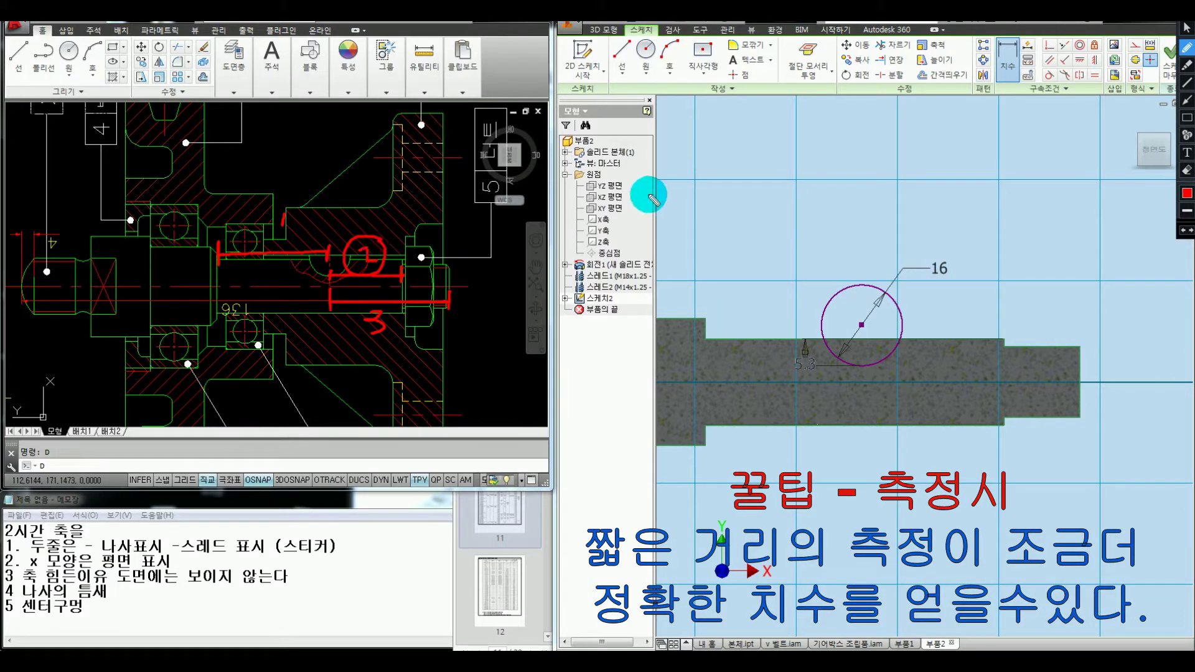
{"action": "mouse_move", "coordinate": [646, 195]}
{"action": "left_mouse_down"}
{"action": "mouse_move", "coordinate": [635, 196]}
{"action": "mouse_move", "coordinate": [641, 235]}
{"action": "left_mouse_up"}
{"action": "left_click_drag", "start_coordinate": [620, 238], "coordinate": [665, 238]}
{"action": "left_click_drag", "start_coordinate": [675, 191], "coordinate": [679, 214]}
{"action": "left_click_drag", "start_coordinate": [689, 218], "coordinate": [698, 228]}
{"action": "left_click_drag", "start_coordinate": [709, 218], "coordinate": [736, 217]}
{"action": "left_click_drag", "start_coordinate": [751, 164], "coordinate": [764, 224]}
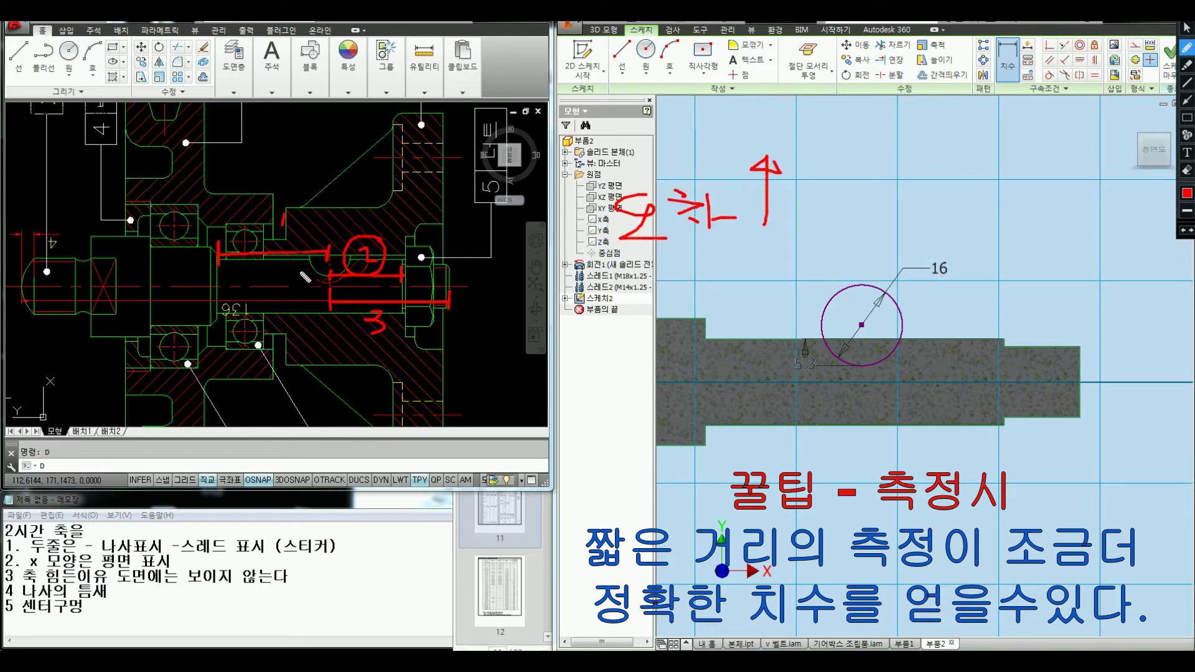
{"action": "left_click_drag", "start_coordinate": [306, 253], "coordinate": [328, 253]}
{"action": "left_click_drag", "start_coordinate": [328, 247], "coordinate": [328, 260]}
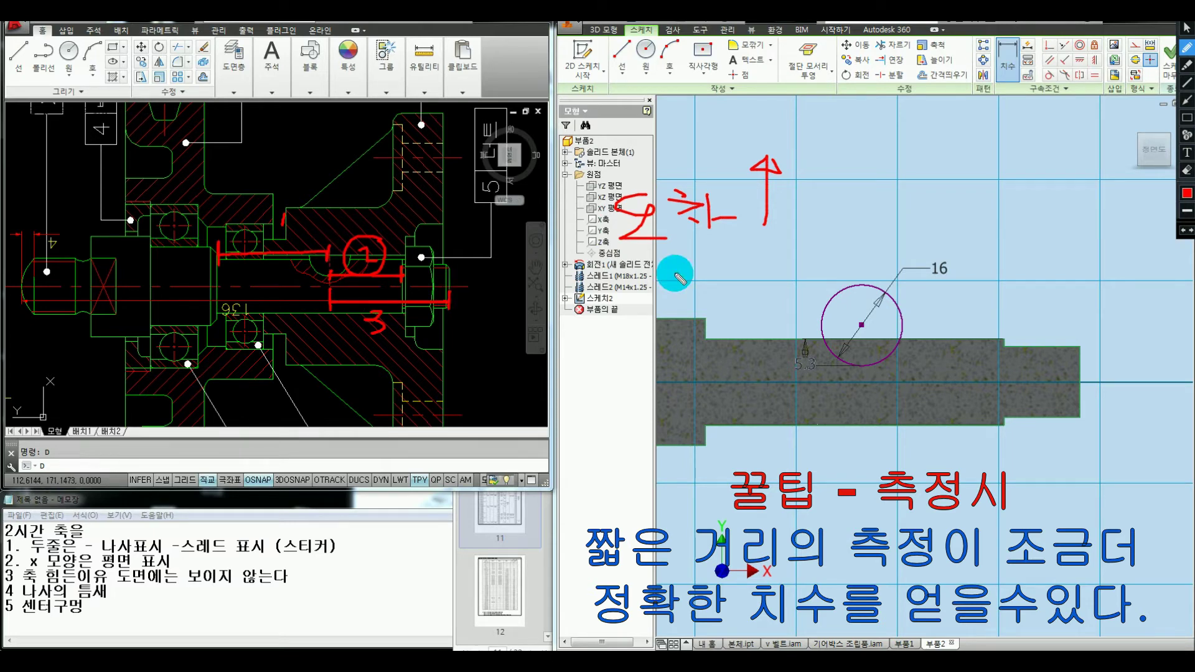
{"action": "left_click_drag", "start_coordinate": [507, 341], "coordinate": [507, 366]}
{"action": "left_click_drag", "start_coordinate": [507, 352], "coordinate": [616, 352]}
{"action": "left_click_drag", "start_coordinate": [616, 333], "coordinate": [616, 367]}
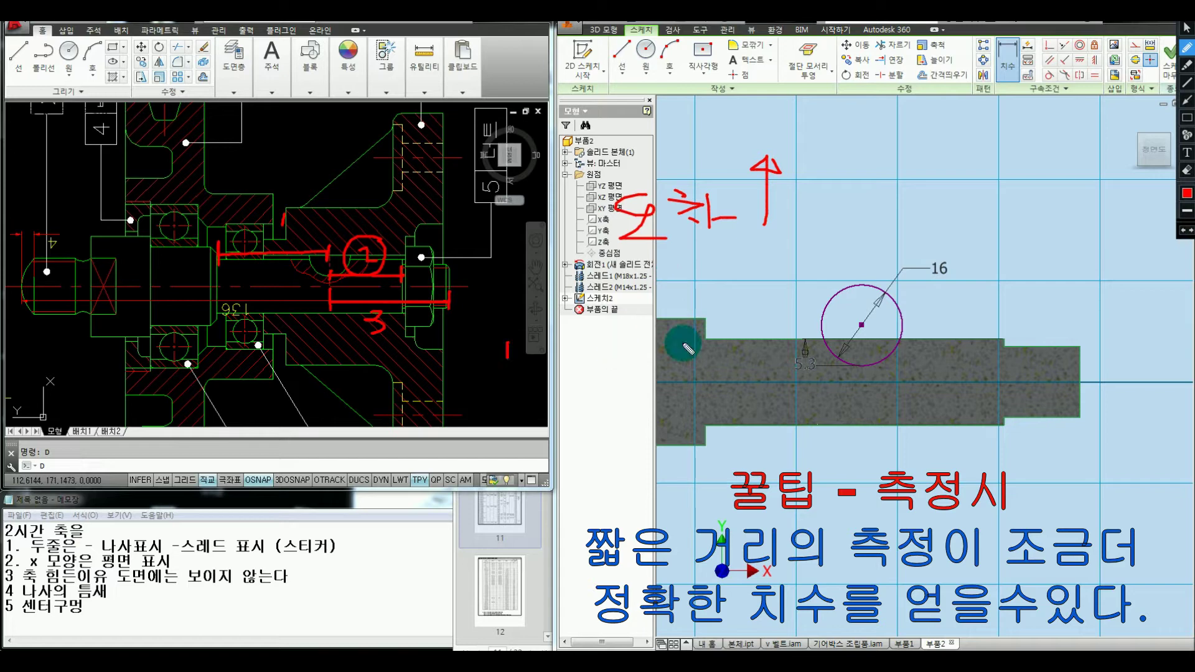
{"action": "left_click_drag", "start_coordinate": [689, 320], "coordinate": [700, 376]}
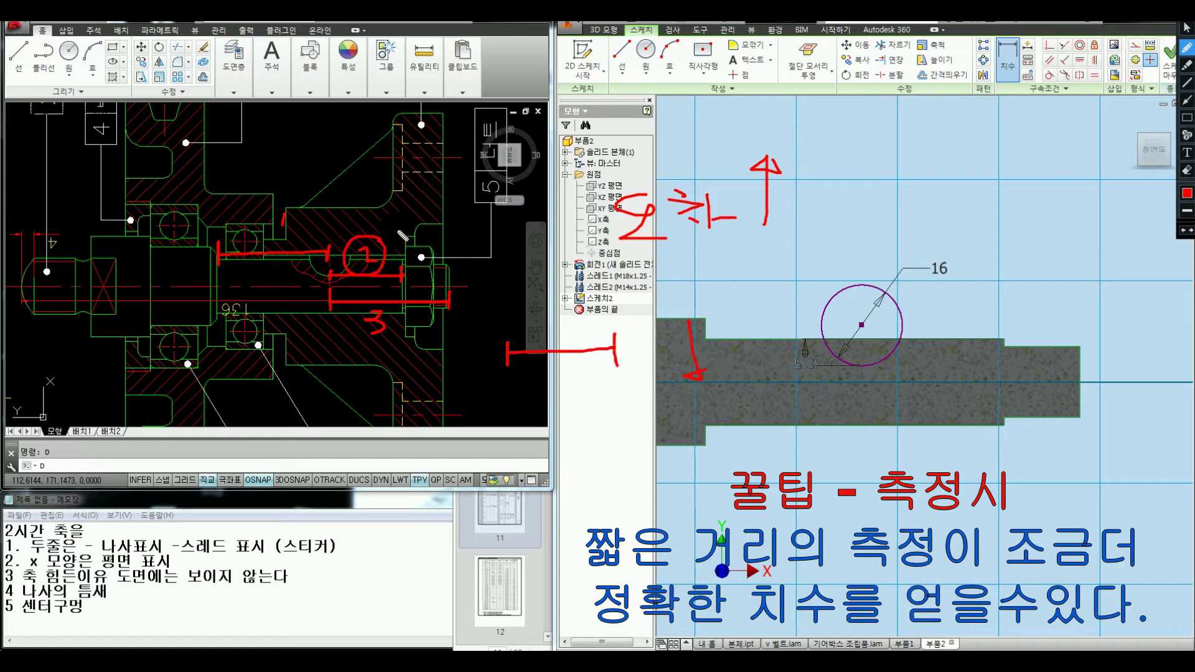
{"action": "left_click_drag", "start_coordinate": [392, 261], "coordinate": [376, 238]}
{"action": "left_click_drag", "start_coordinate": [285, 214], "coordinate": [282, 224]}
{"action": "right_click_drag", "start_coordinate": [384, 315], "coordinate": [385, 314]}
{"action": "left_click_drag", "start_coordinate": [369, 315], "coordinate": [375, 332]}
{"action": "right_click_drag", "start_coordinate": [411, 308], "coordinate": [447, 302]}
{"action": "key", "text": "Escape"}
Step: Measure the distance from the Woodruff key's centre to the shoulder beside the nut with a linear dimension
{"action": "type", "text": "1"}
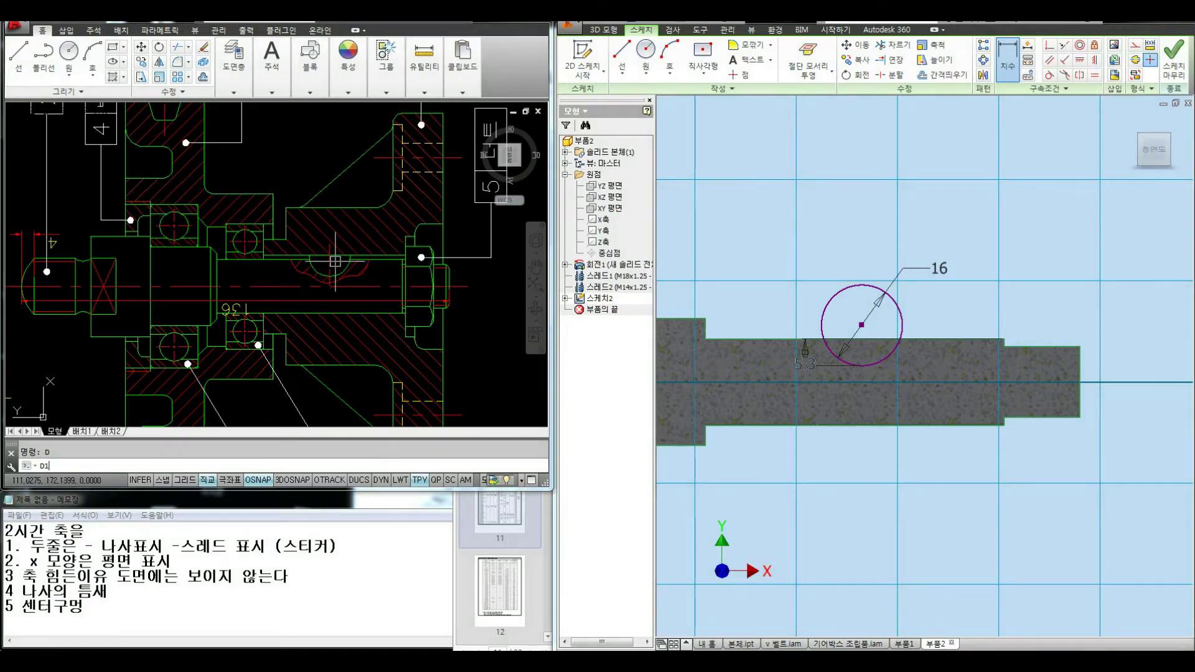
{"action": "key", "text": "Return"}
{"action": "left_click", "coordinate": [329, 260]}
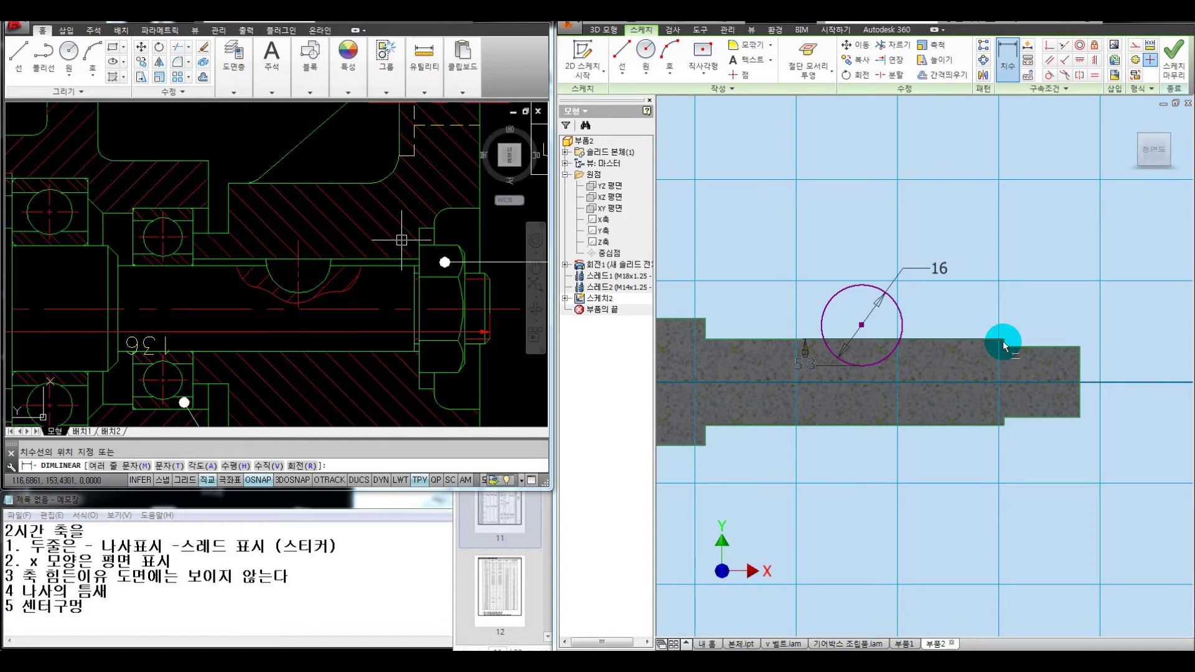
{"action": "key", "text": "Escape"}
Step: In the Inventor sketch, dimension the circle's centre 23 mm horizontally from the long cylinder's shoulder at the thinner threaded end
{"action": "type", "text": "d"}
{"action": "left_click", "coordinate": [974, 261]}
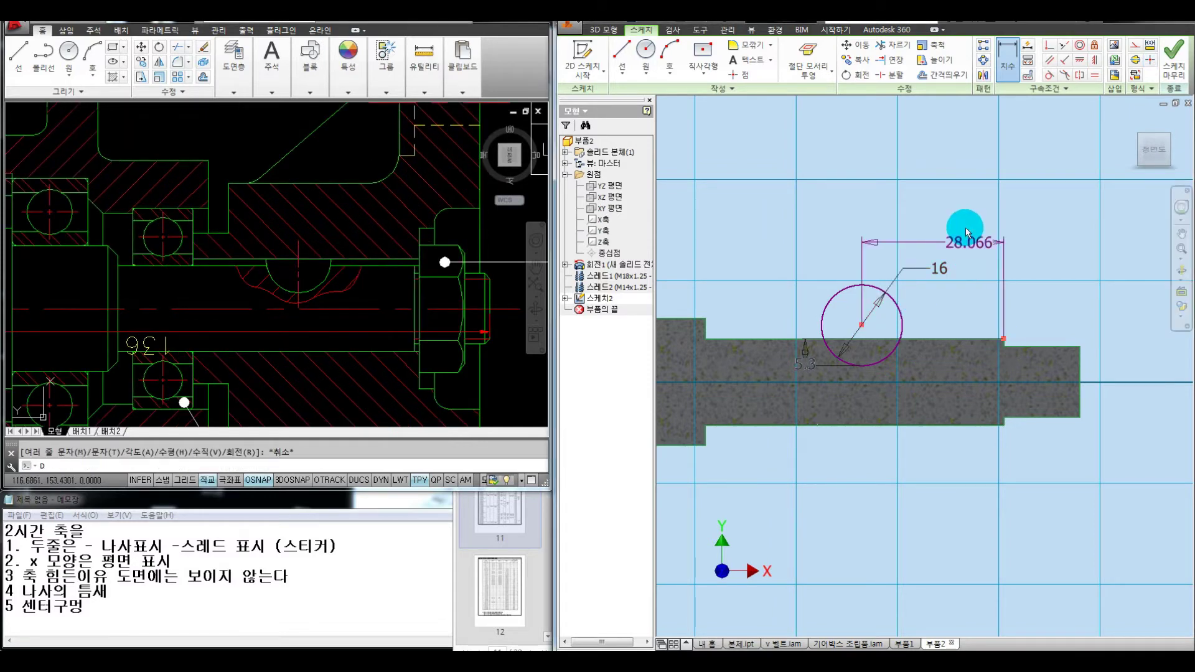
{"action": "left_click", "coordinate": [965, 228]}
{"action": "type", "text": "23"}
{"action": "key", "text": "Return"}
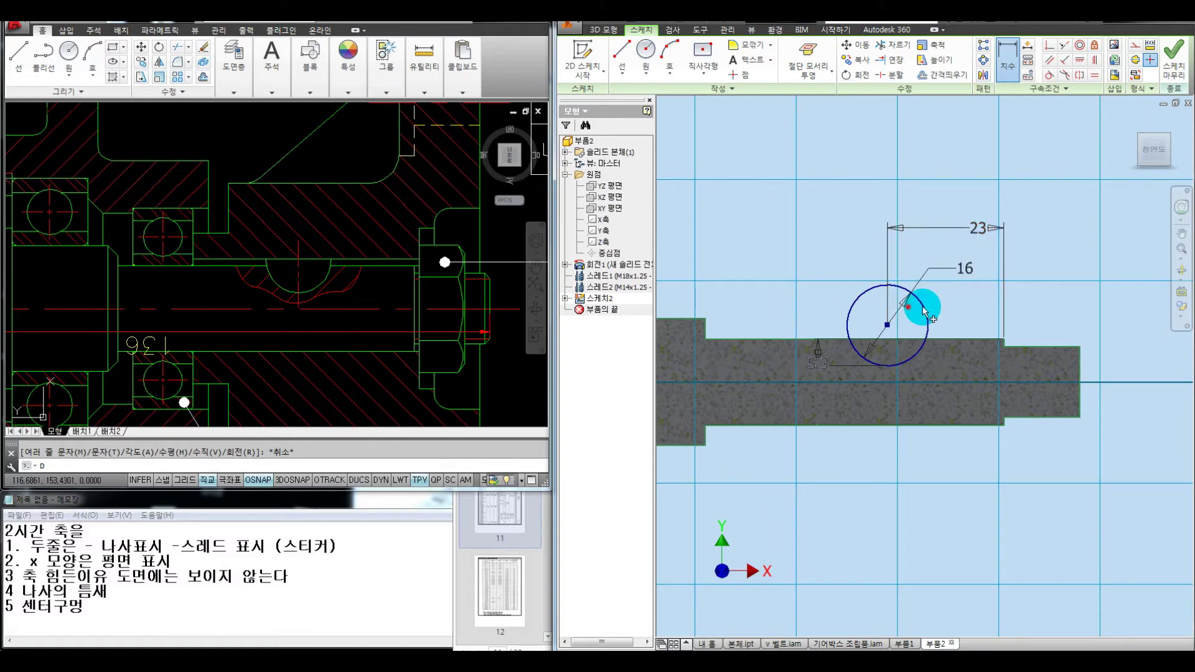
Step: Extrude the key seat circle as a 3 mm cut, symmetric about the sketch plane
{"action": "key", "text": "e"}
{"action": "left_click", "coordinate": [908, 308]}
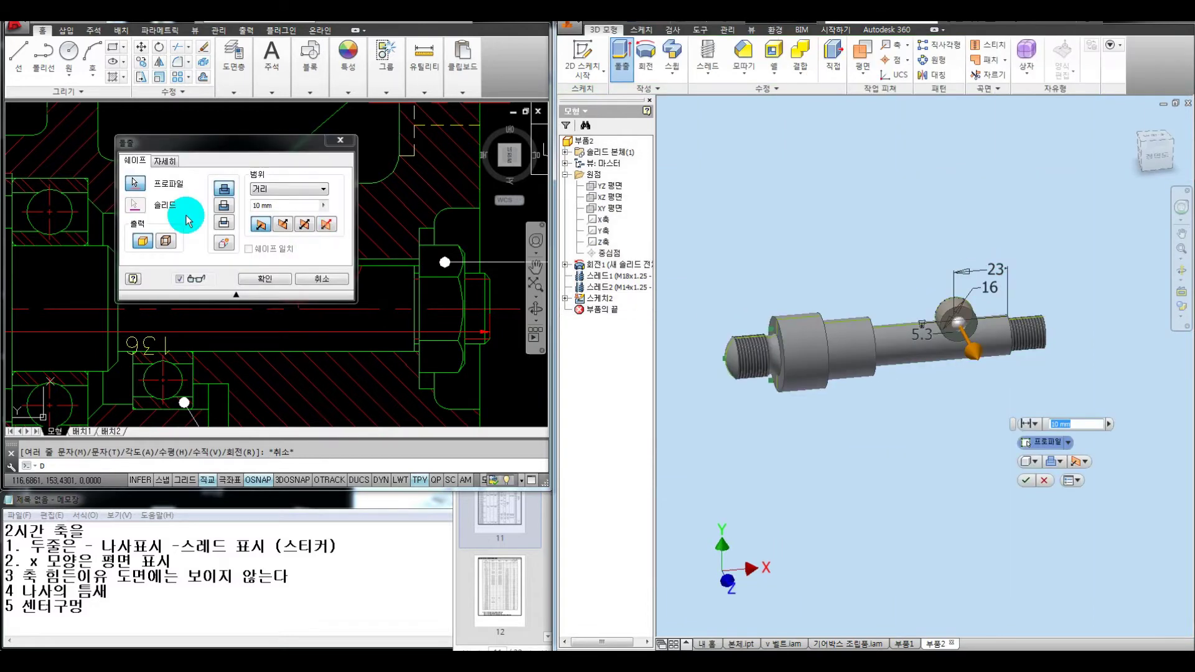
{"action": "left_click", "coordinate": [188, 219]}
{"action": "type", "text": "3"}
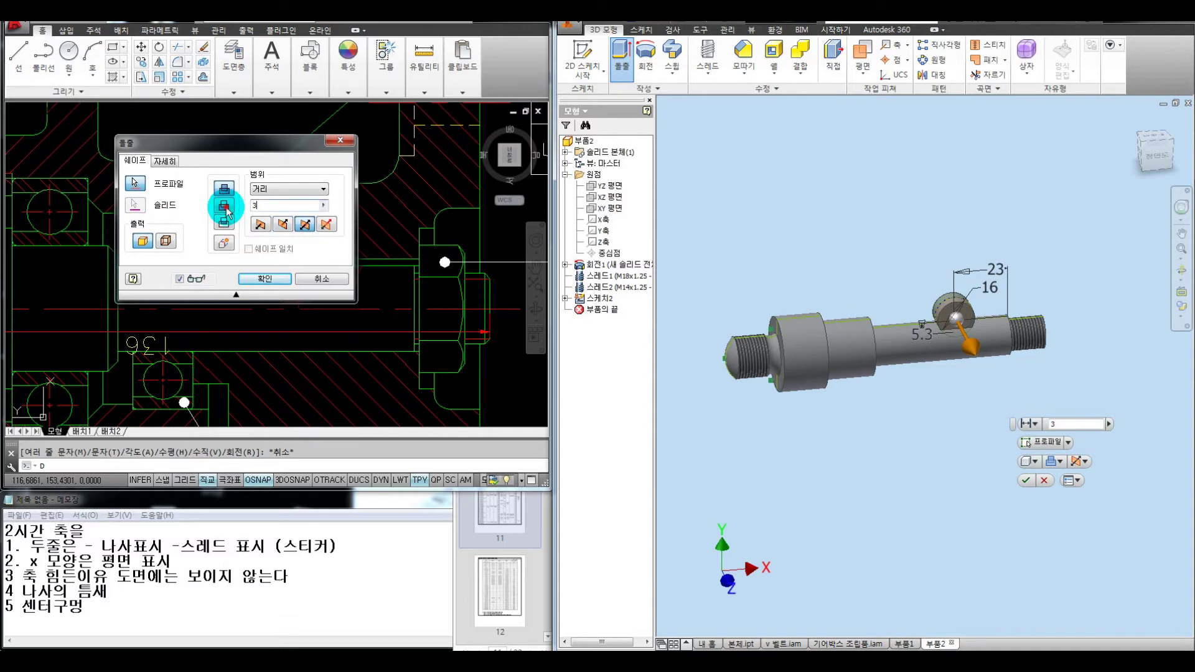
Step: Cut the half-moon keyway profile into the shaft with a symmetric 3 mm extrusion
{"action": "left_click", "coordinate": [264, 280]}
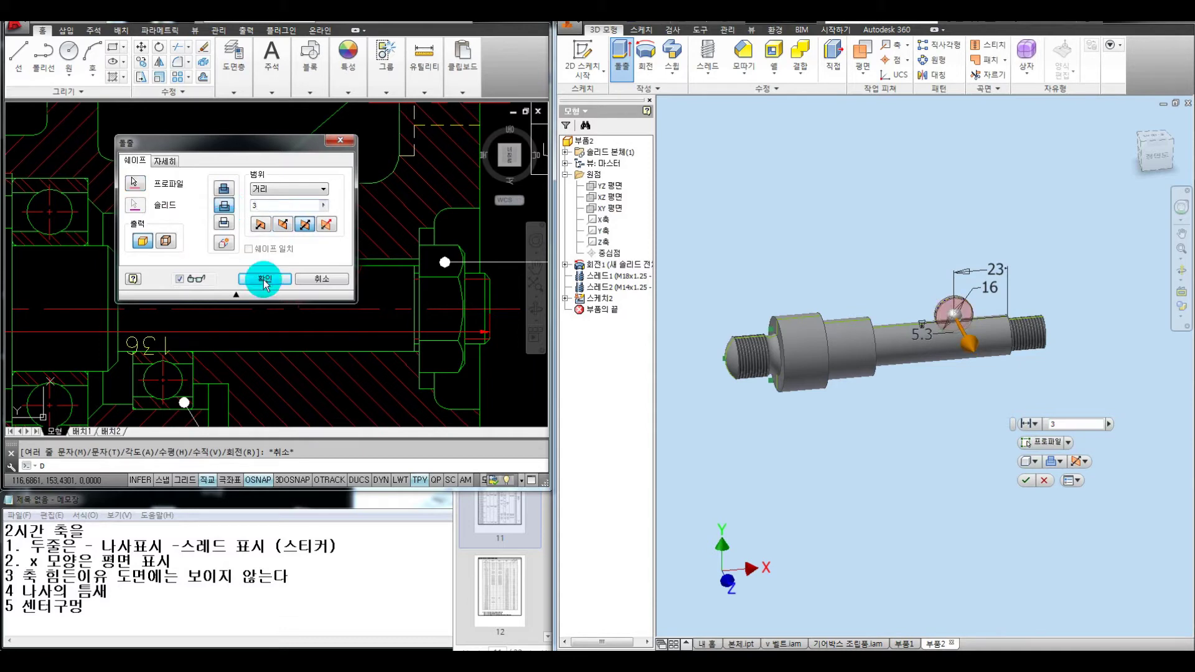
{"action": "left_click", "coordinate": [954, 221]}
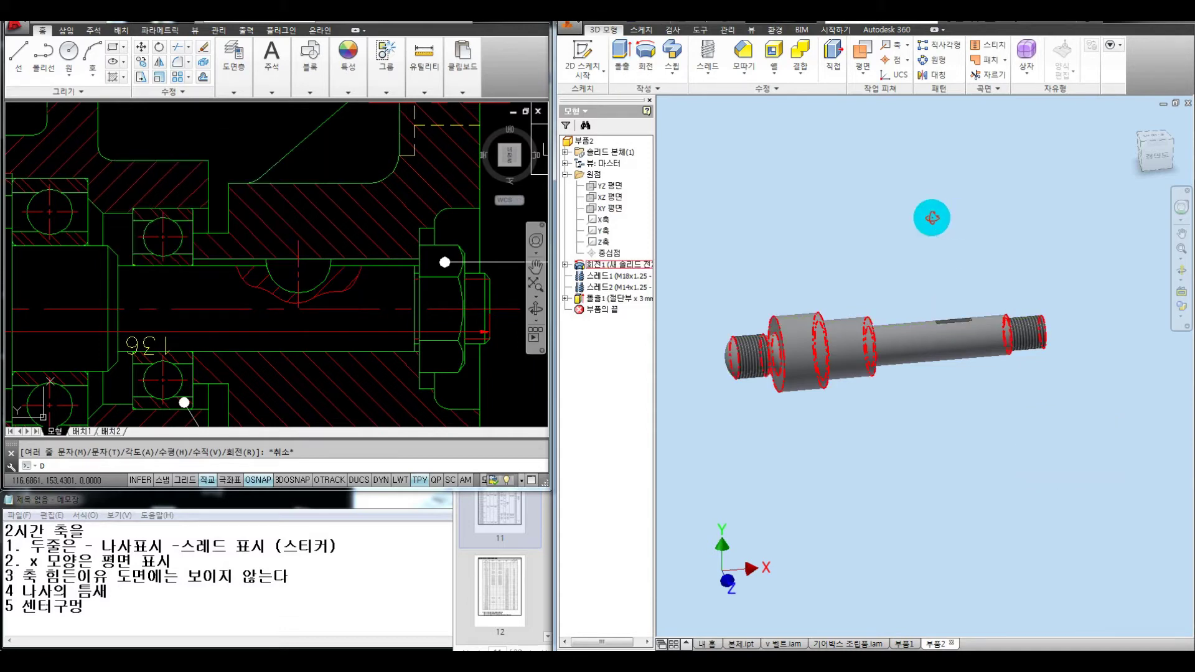
{"action": "middle_click_drag", "start_coordinate": [932, 218], "coordinate": [1009, 269], "text": "shift"}
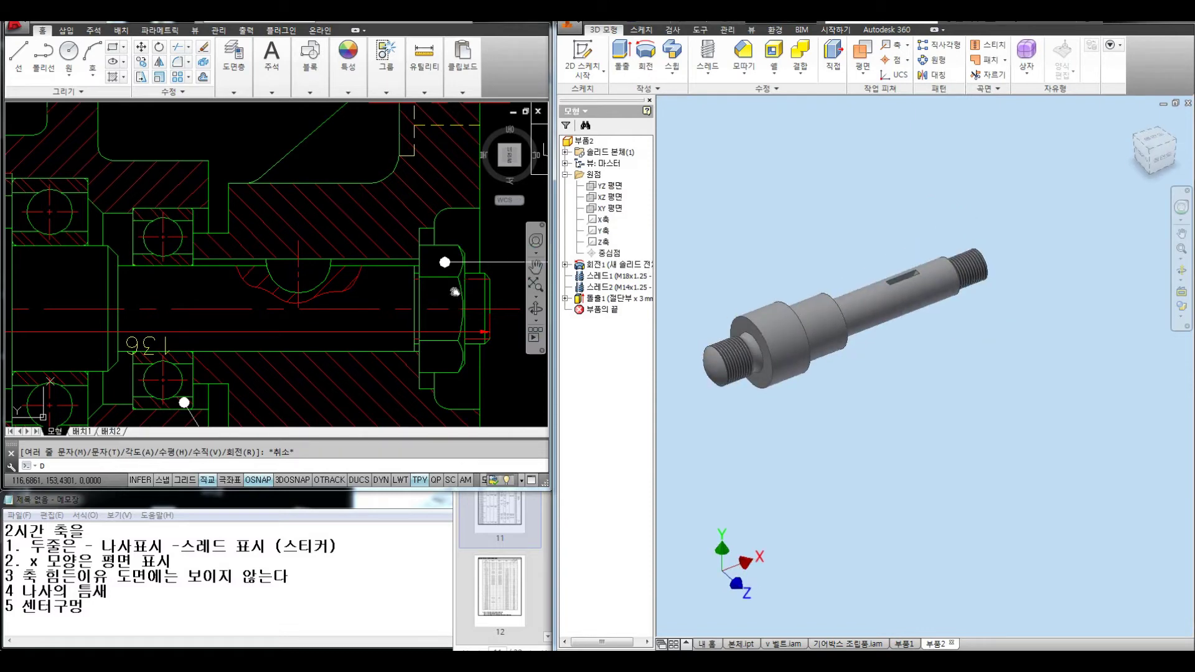
Step: Examine the X-marked flat beside the shaft's threaded end in the assembly drawing and the matching shoulder on the model
{"action": "scroll", "coordinate": [455, 292], "scroll_direction": "down", "scroll_amount": 3}
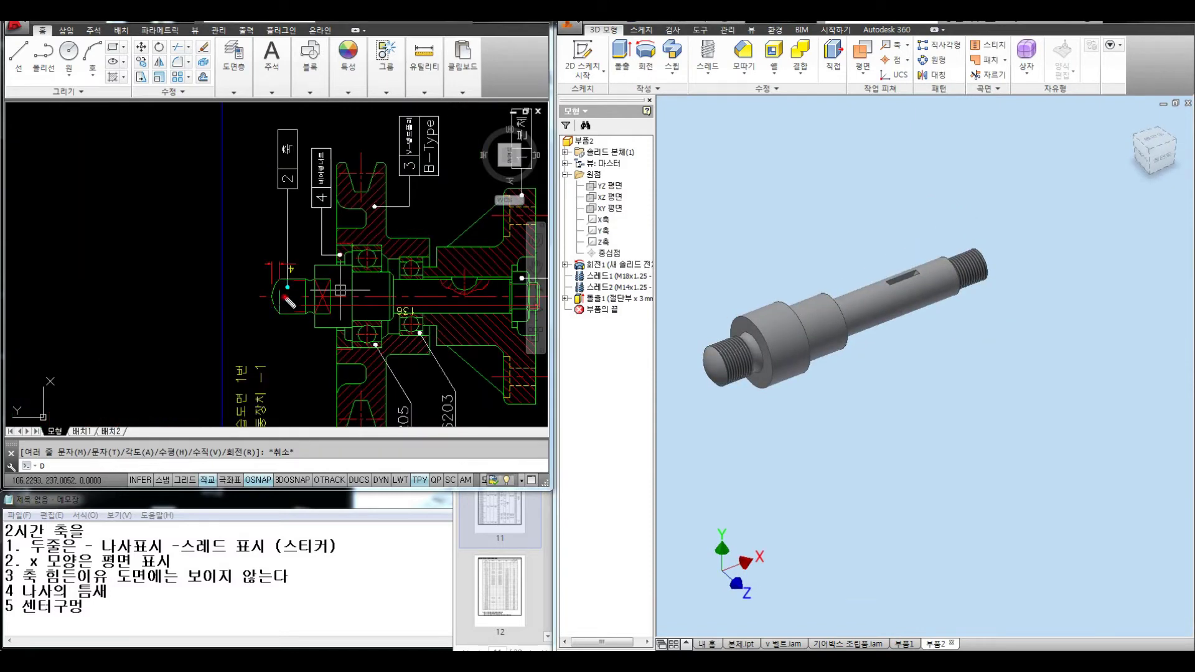
{"action": "left_click_drag", "start_coordinate": [318, 268], "coordinate": [341, 278]}
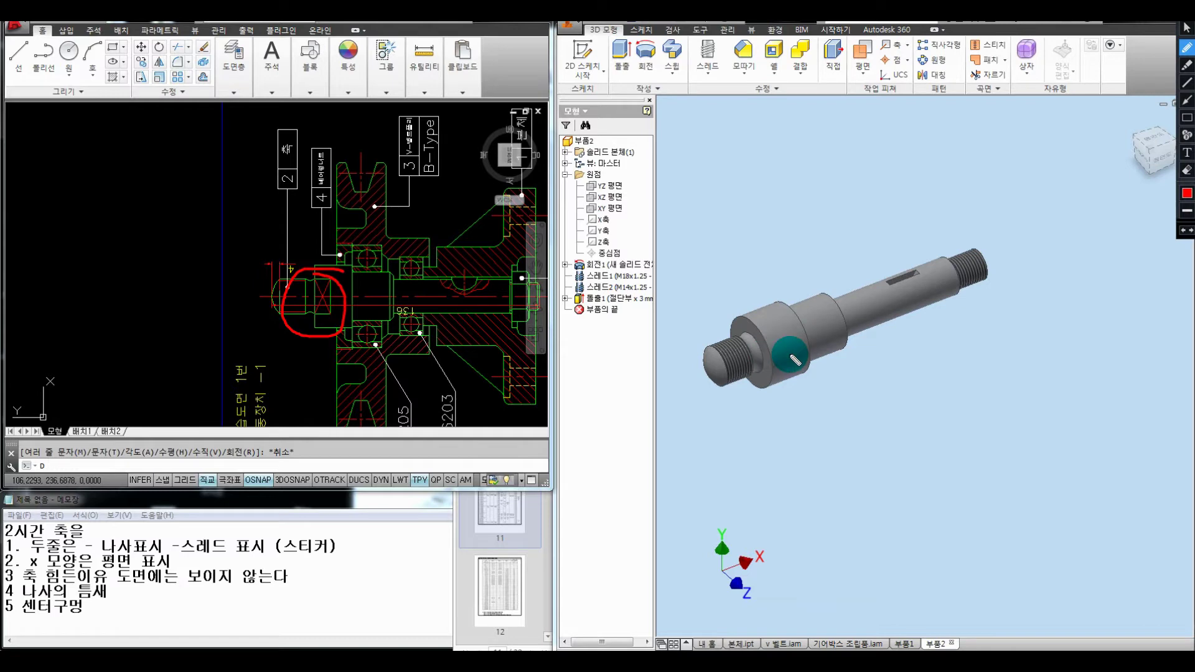
{"action": "left_click_drag", "start_coordinate": [731, 317], "coordinate": [767, 340]}
{"action": "left_click_drag", "start_coordinate": [767, 300], "coordinate": [747, 334]}
{"action": "left_click_drag", "start_coordinate": [742, 312], "coordinate": [765, 322]}
{"action": "mouse_move", "coordinate": [917, 255]}
{"action": "left_mouse_down"}
{"action": "mouse_move", "coordinate": [887, 281]}
{"action": "mouse_move", "coordinate": [921, 268]}
{"action": "left_mouse_up"}
{"action": "left_click_drag", "start_coordinate": [778, 341], "coordinate": [769, 381]}
{"action": "left_click_drag", "start_coordinate": [743, 325], "coordinate": [729, 358]}
{"action": "key", "text": "Escape"}
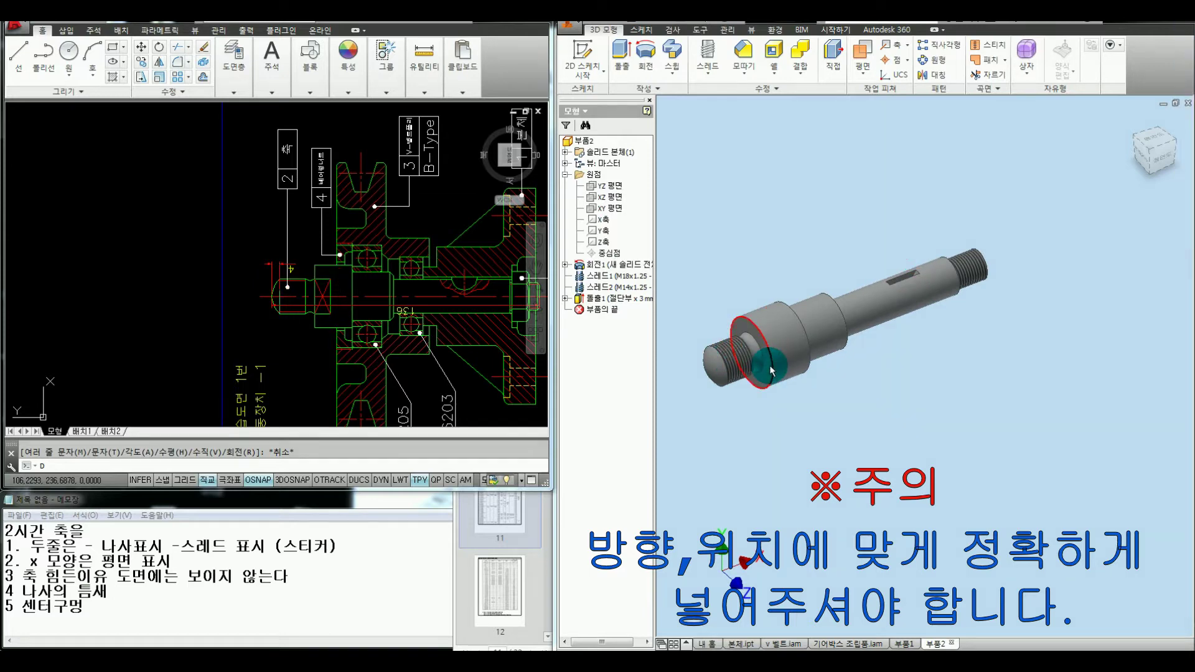
Step: Start a 2D sketch on the large shoulder's end face beside the domed threaded end and project the cut edges
{"action": "left_click", "coordinate": [782, 446]}
{"action": "middle_click_drag", "start_coordinate": [787, 414], "coordinate": [816, 415]}
{"action": "key", "text": "s"}
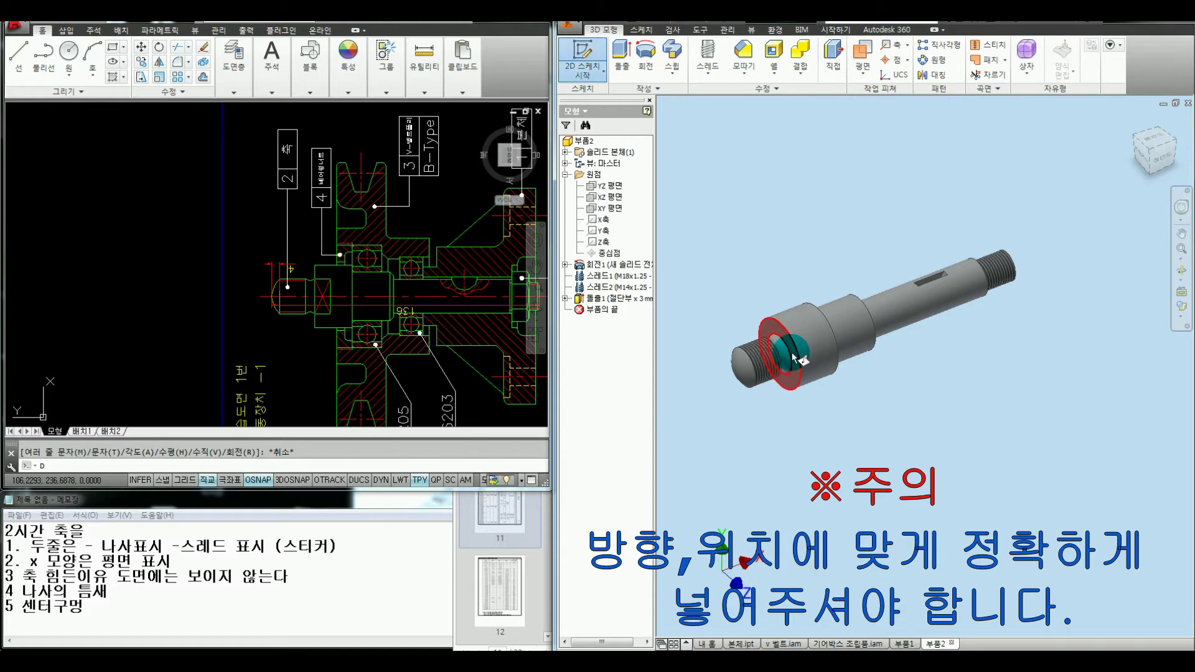
{"action": "left_click", "coordinate": [792, 354]}
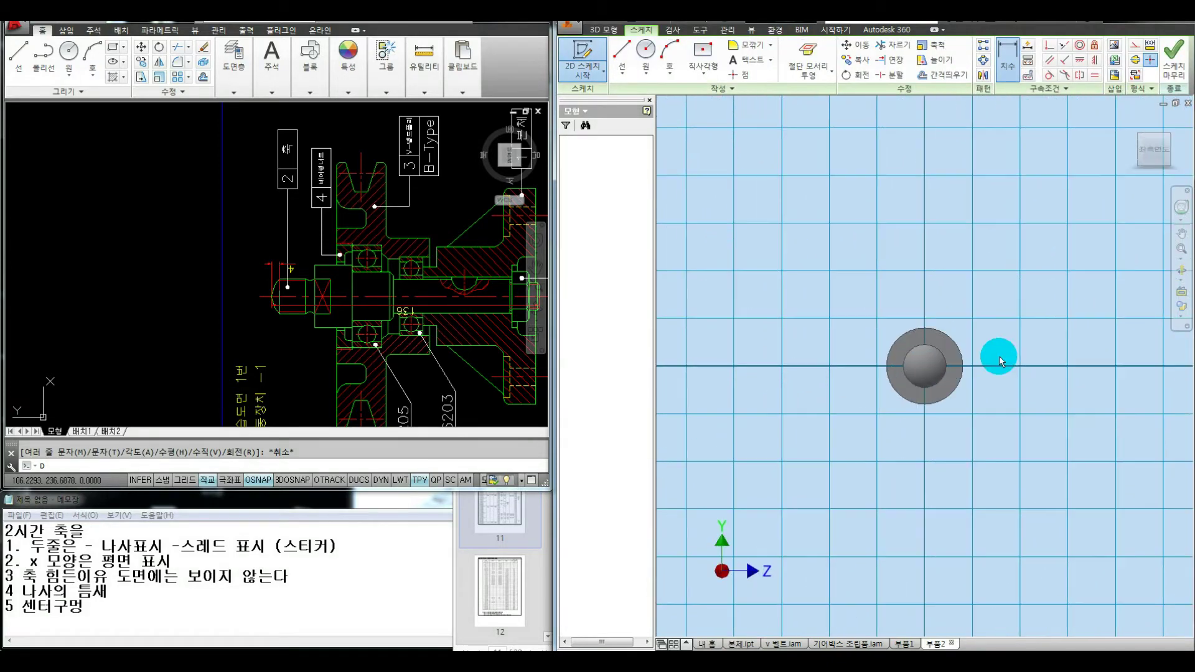
{"action": "left_click", "coordinate": [806, 49]}
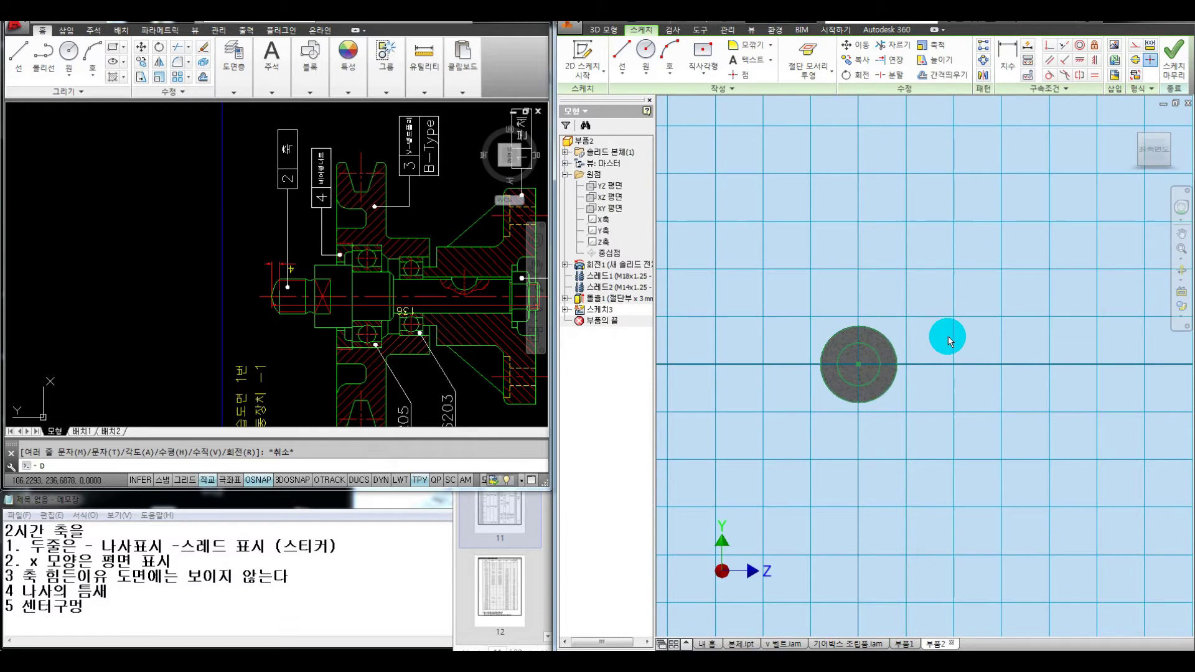
{"action": "middle_click_drag", "start_coordinate": [797, 202], "coordinate": [770, 199]}
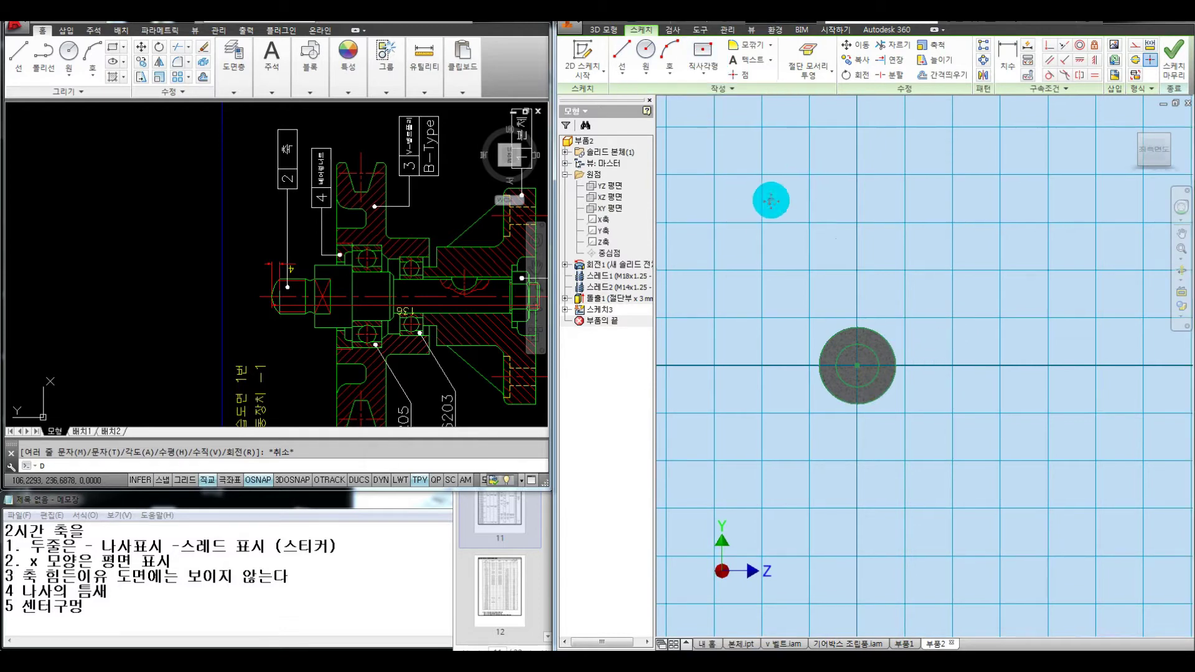
{"action": "left_click", "coordinate": [703, 71]}
{"action": "left_click", "coordinate": [725, 100]}
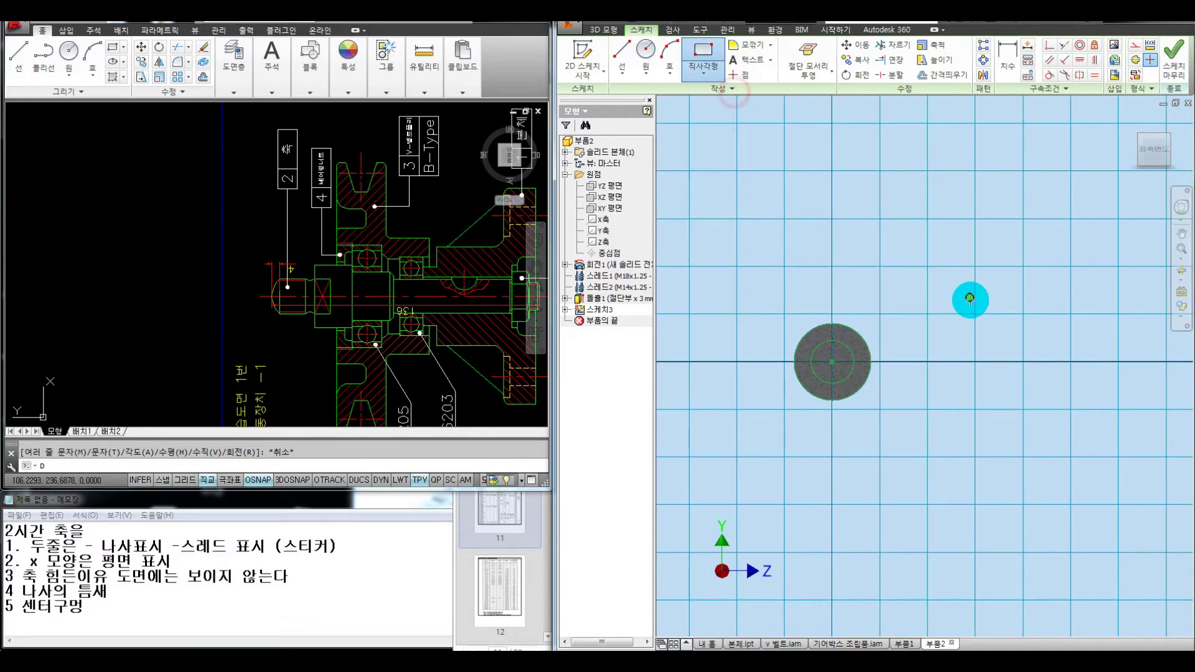
{"action": "left_click", "coordinate": [950, 296]}
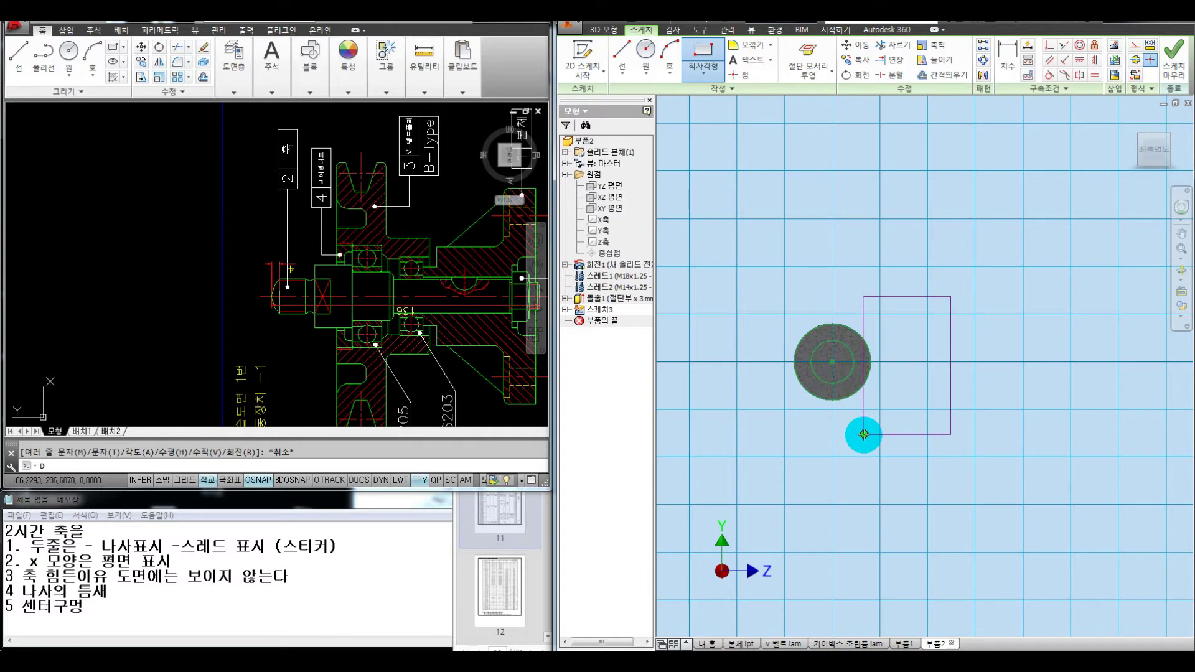
{"action": "left_click", "coordinate": [861, 431]}
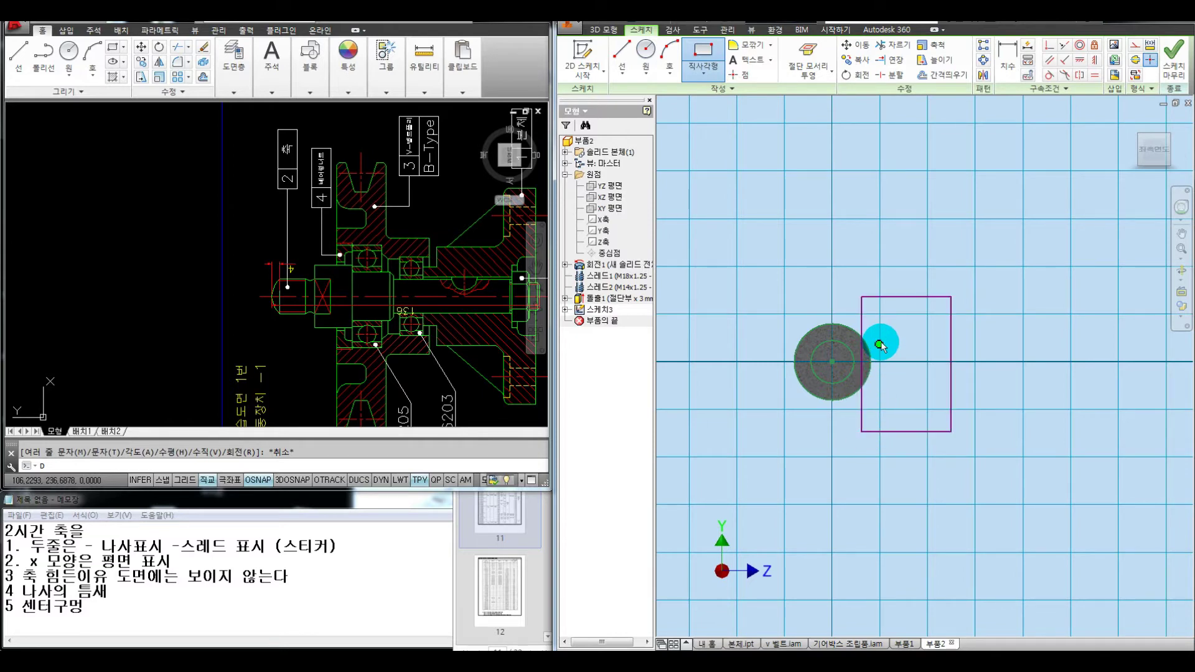
{"action": "left_click", "coordinate": [745, 76]}
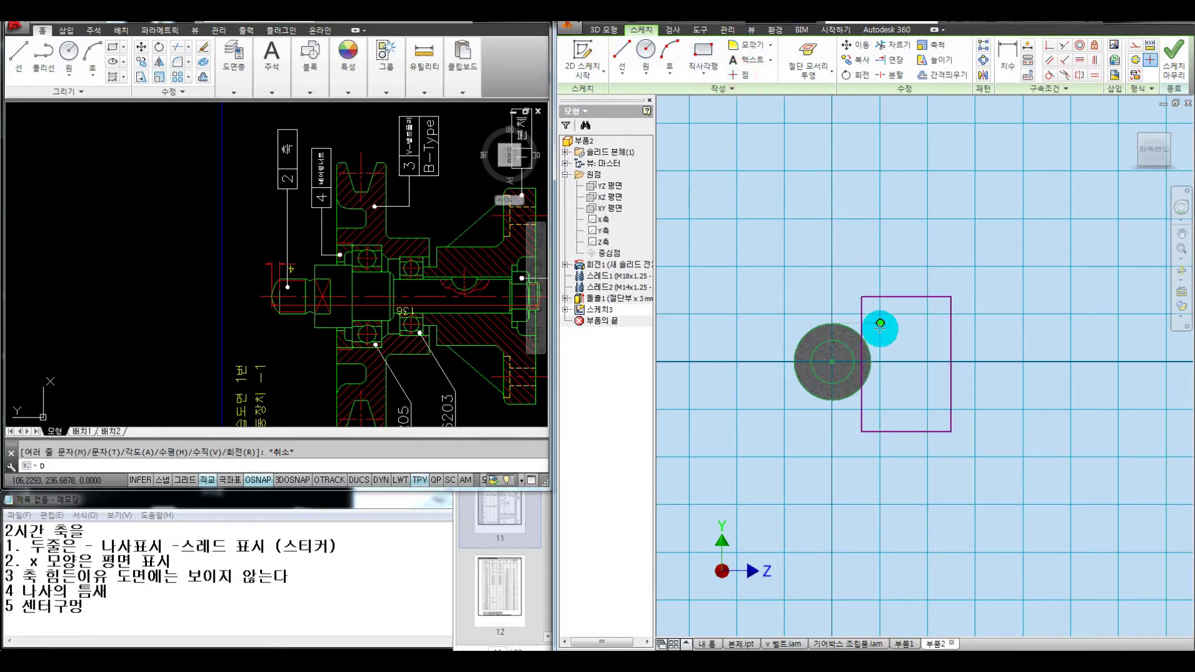
{"action": "scroll", "coordinate": [880, 326], "scroll_direction": "up", "scroll_amount": 2}
{"action": "key", "text": "ctrl+z"}
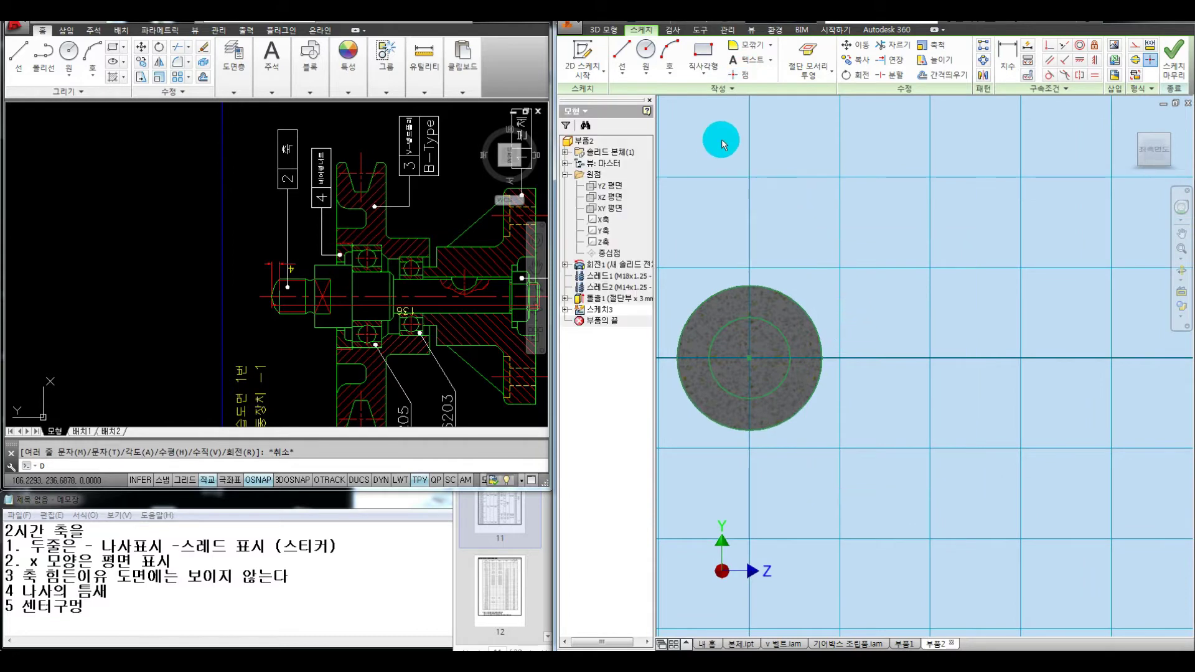
Step: Draw a vertical chord about 19.7 mm long across the +Z side of the projected outer circle and trim its overhang
{"action": "left_click", "coordinate": [615, 49]}
{"action": "left_click", "coordinate": [805, 311]}
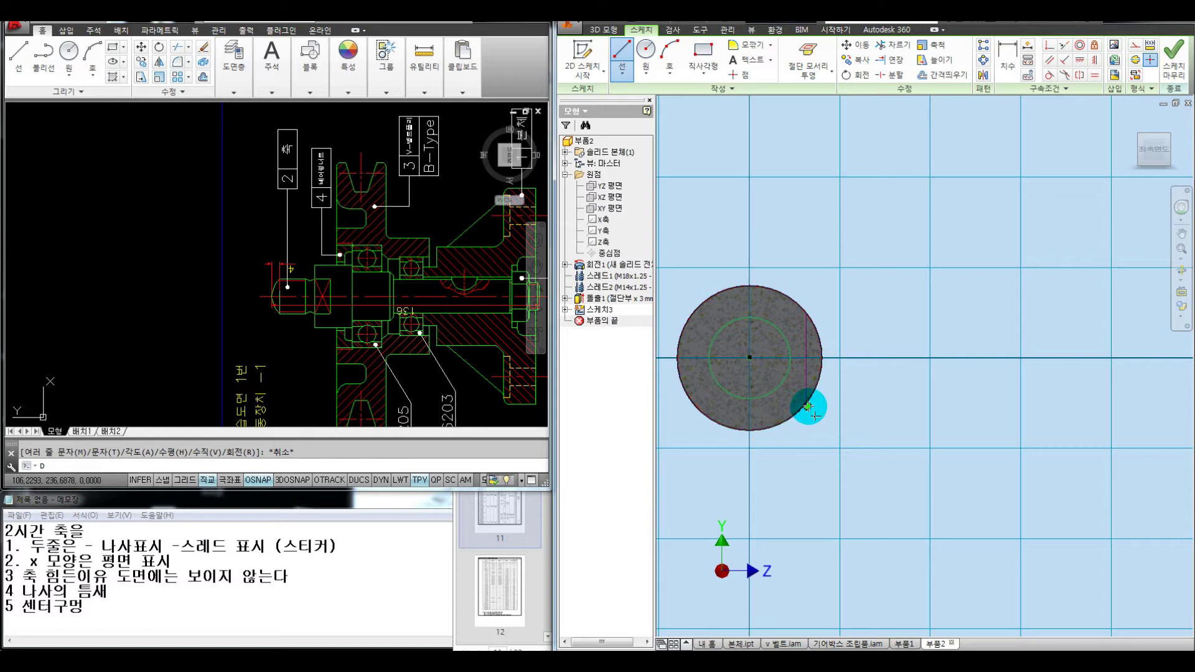
{"action": "left_click", "coordinate": [806, 413]}
{"action": "key", "text": "x"}
{"action": "left_click", "coordinate": [807, 414]}
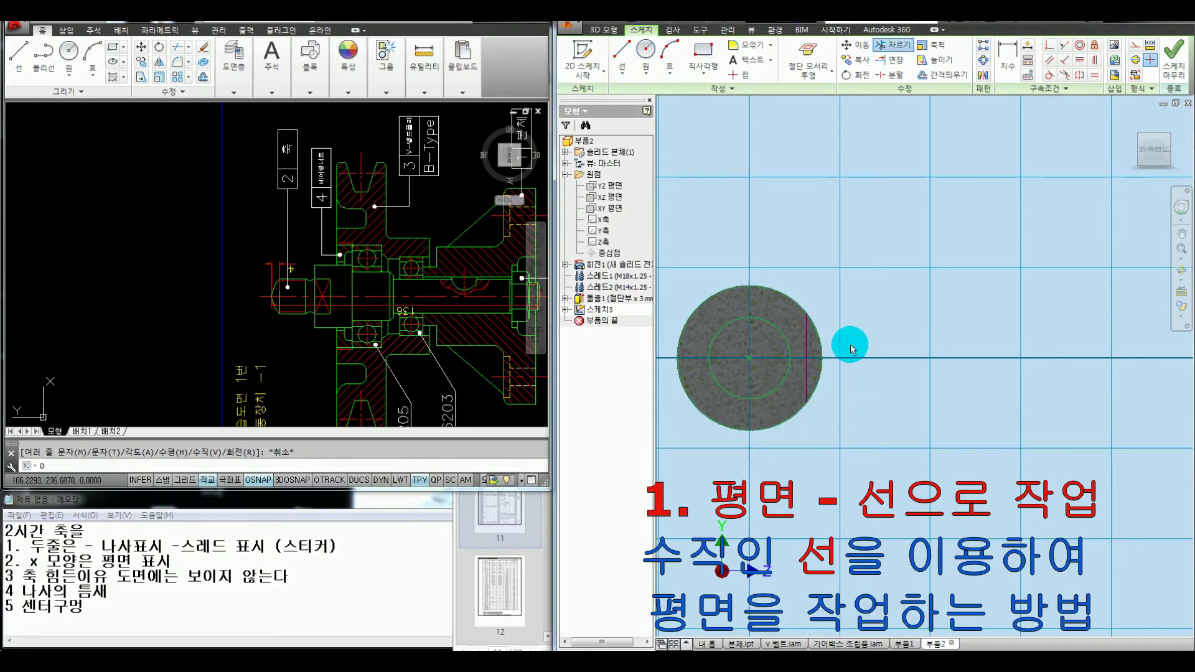
{"action": "key", "text": "Escape"}
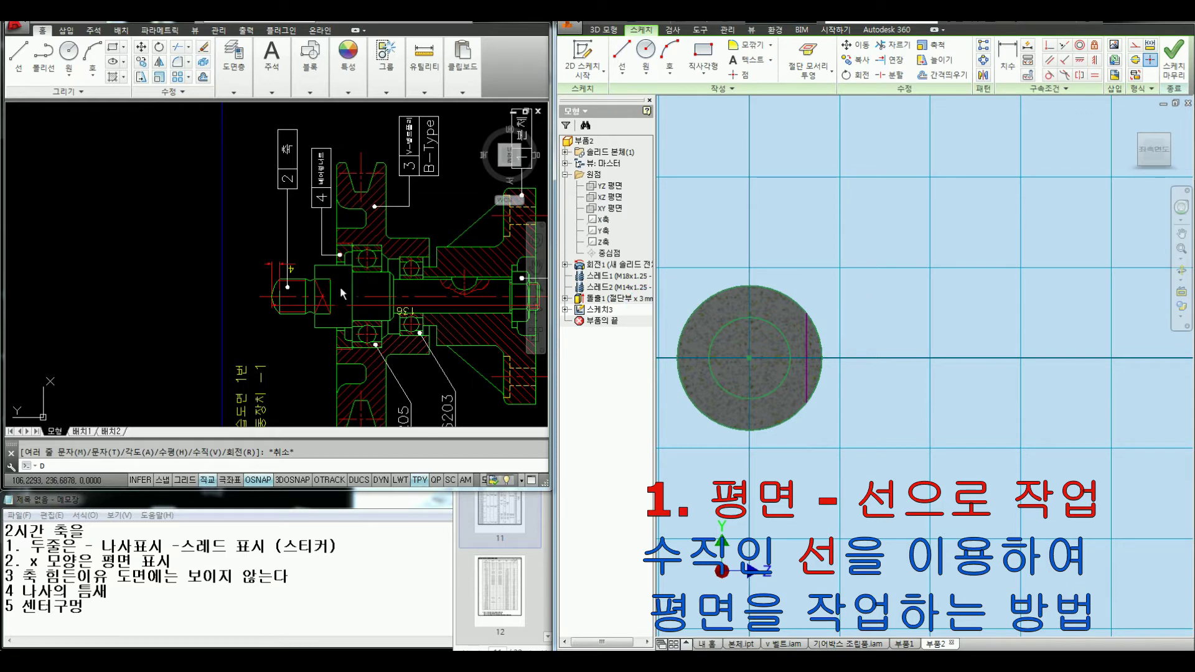
Step: Switch to the AutoCAD drawing and measure the height of the X-marked flat with a linear dimension
{"action": "key", "text": "ctrl+alt+d"}
{"action": "left_click_drag", "start_coordinate": [318, 281], "coordinate": [322, 280]}
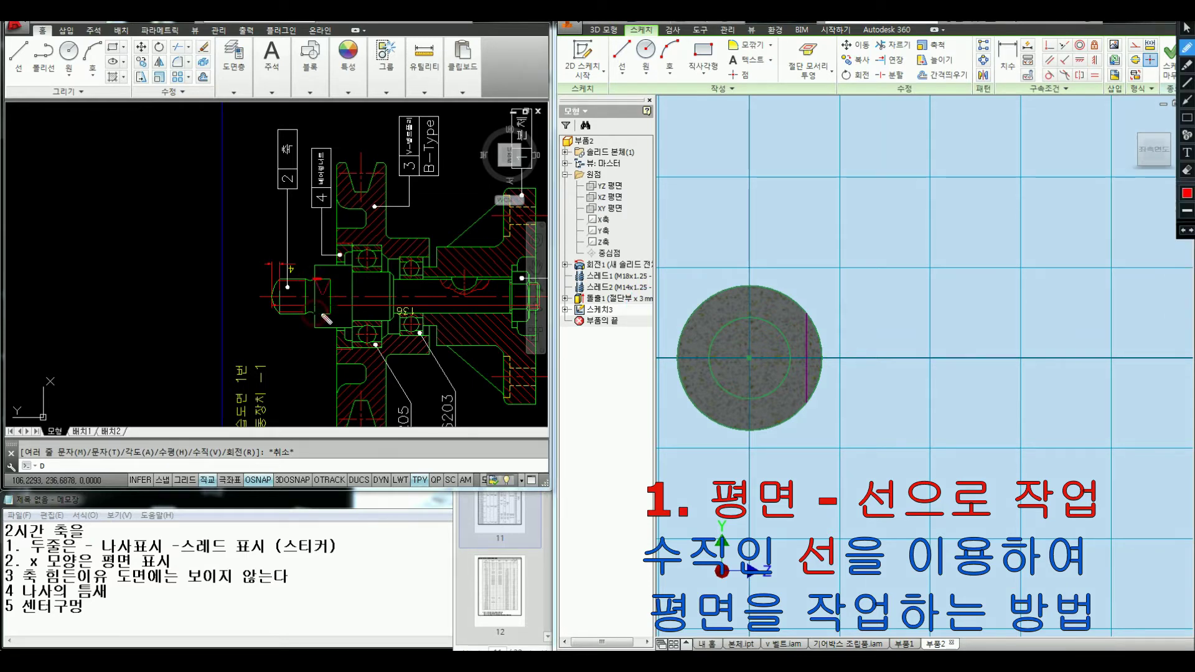
{"action": "key", "text": "Escape"}
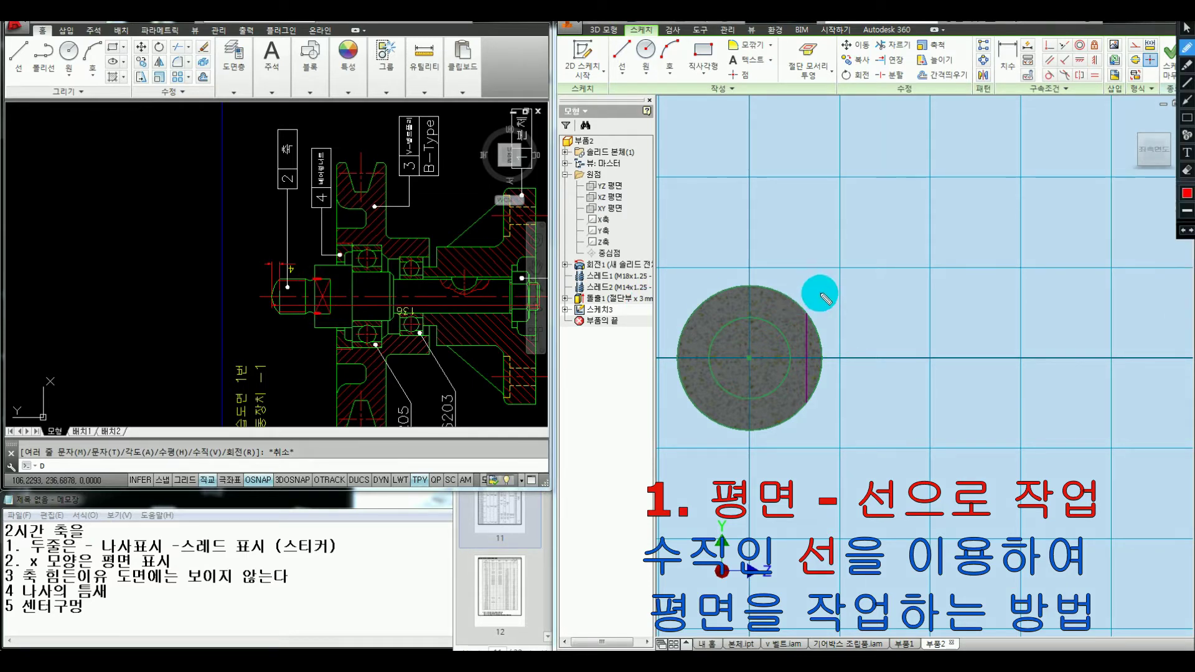
{"action": "middle_click_drag", "start_coordinate": [844, 299], "coordinate": [851, 292]}
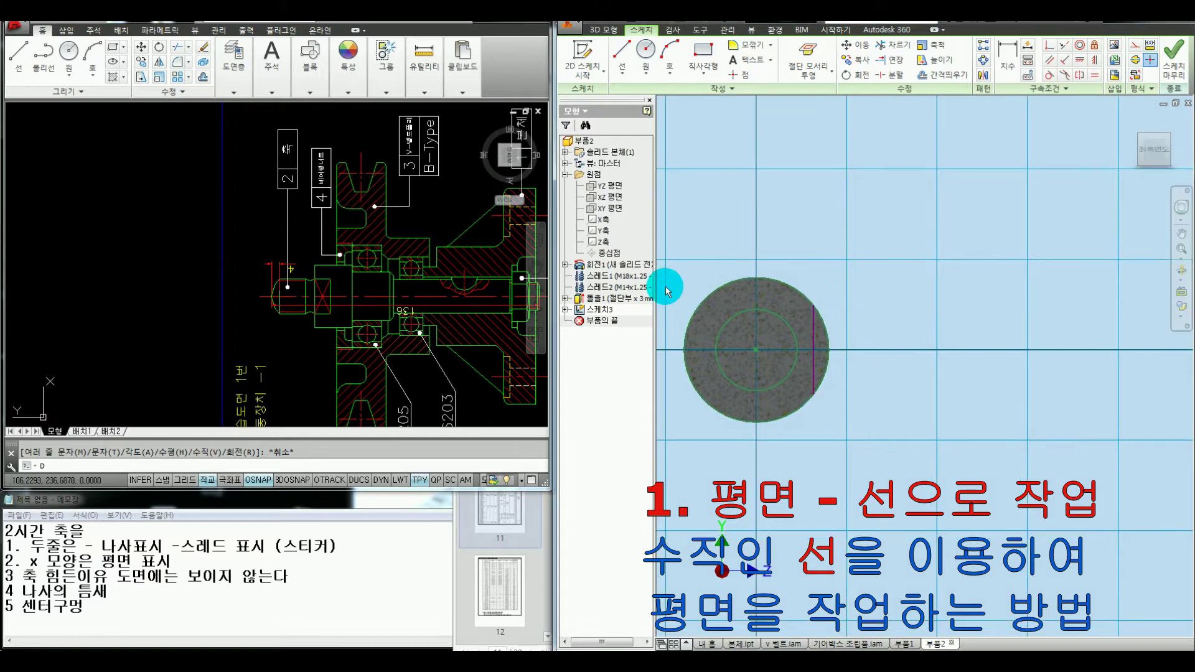
{"action": "left_click", "coordinate": [336, 295]}
{"action": "type", "text": "1"}
{"action": "scroll", "coordinate": [322, 286], "scroll_direction": "up", "scroll_amount": 2}
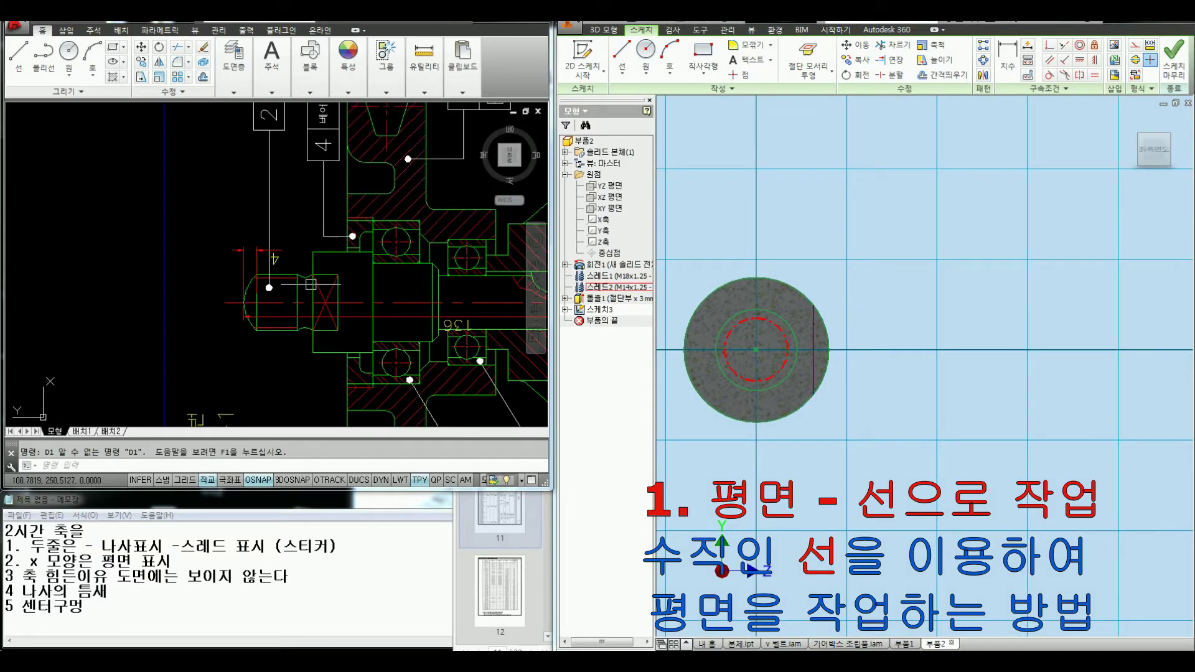
{"action": "scroll", "coordinate": [322, 283], "scroll_direction": "up", "scroll_amount": 2}
{"action": "key", "text": "Return"}
{"action": "left_click", "coordinate": [320, 272]}
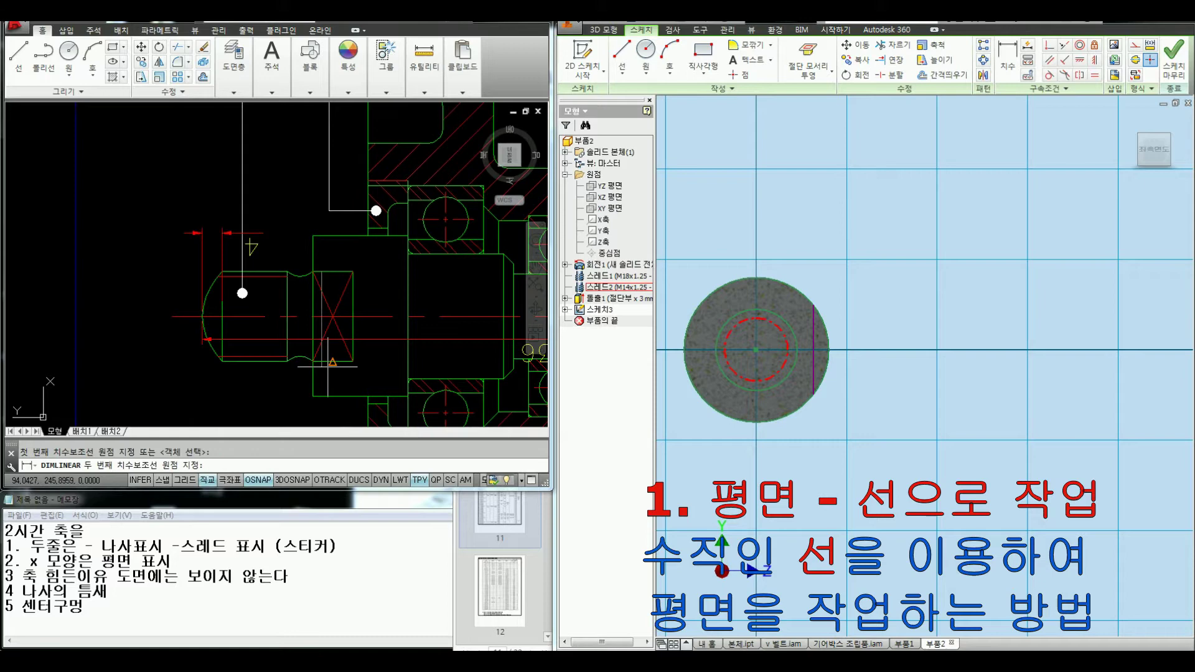
{"action": "left_click", "coordinate": [326, 363]}
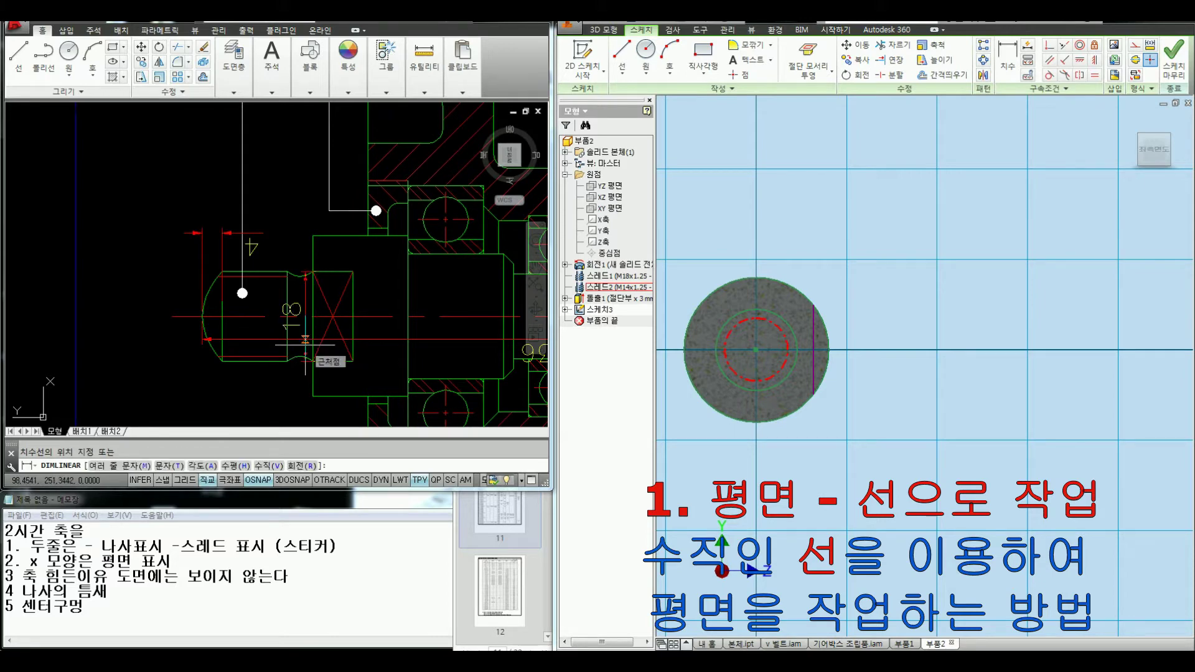
{"action": "key", "text": "Escape"}
Step: Examine the vertical chord's extent on the shoulder's end face from an angled view
{"action": "middle_click_drag", "start_coordinate": [897, 251], "coordinate": [881, 255], "text": "shift"}
{"action": "key", "text": "ctrl+alt+d"}
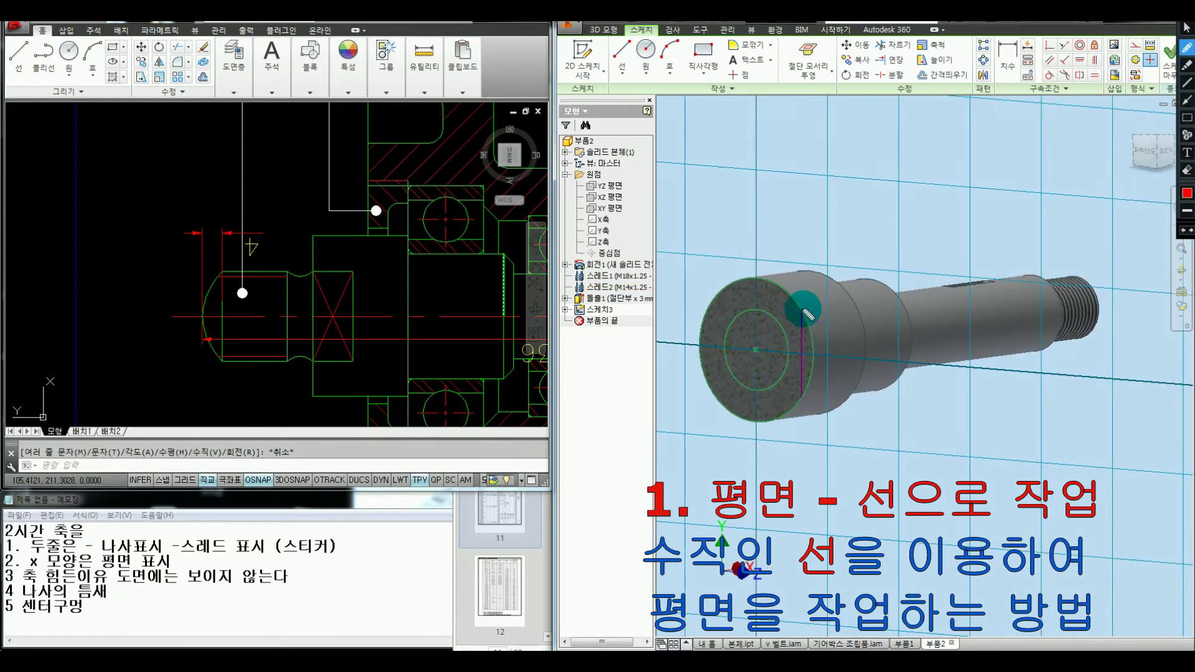
{"action": "left_click_drag", "start_coordinate": [811, 308], "coordinate": [809, 392]}
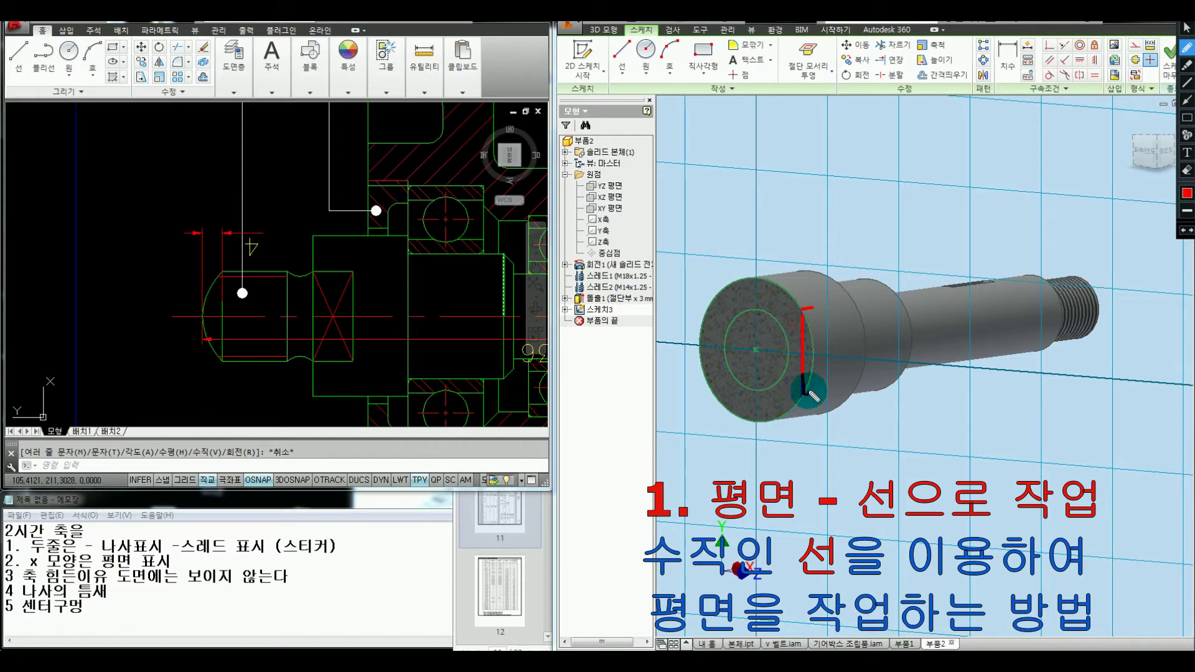
{"action": "left_click_drag", "start_coordinate": [801, 312], "coordinate": [787, 313]}
{"action": "left_click_drag", "start_coordinate": [802, 399], "coordinate": [792, 400]}
{"action": "left_click_drag", "start_coordinate": [782, 331], "coordinate": [778, 340]}
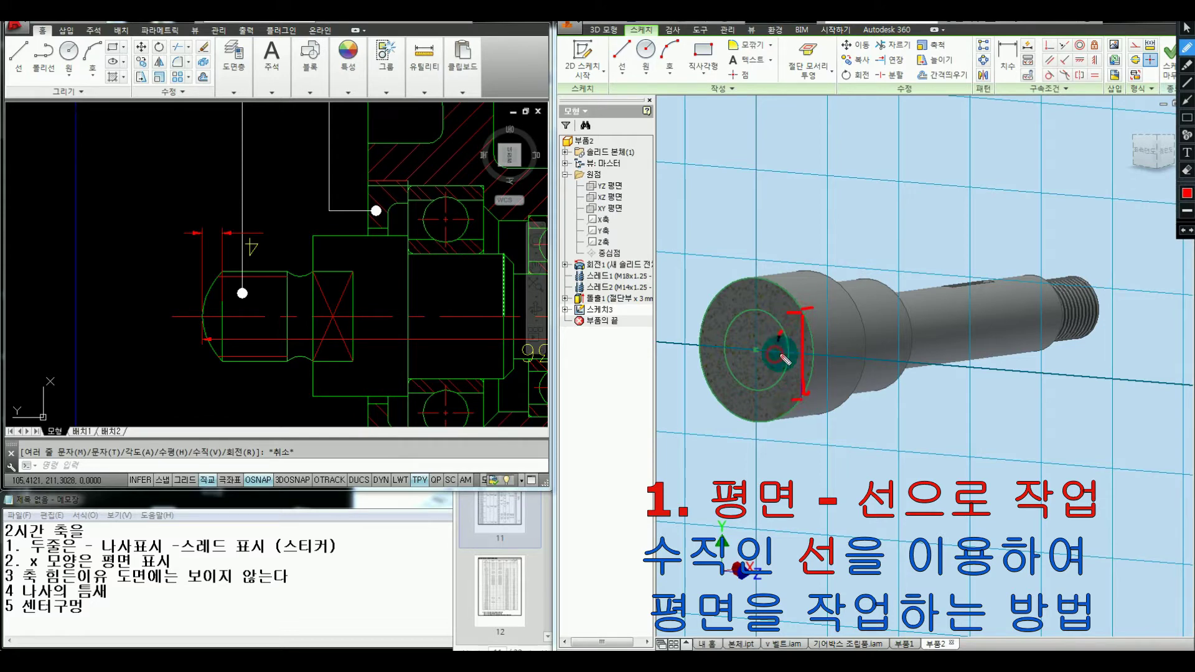
{"action": "key", "text": "Escape"}
Step: Dimension the vertical chord on the shoulder's end face and set its length to 18 mm
{"action": "left_click", "coordinate": [1144, 151]}
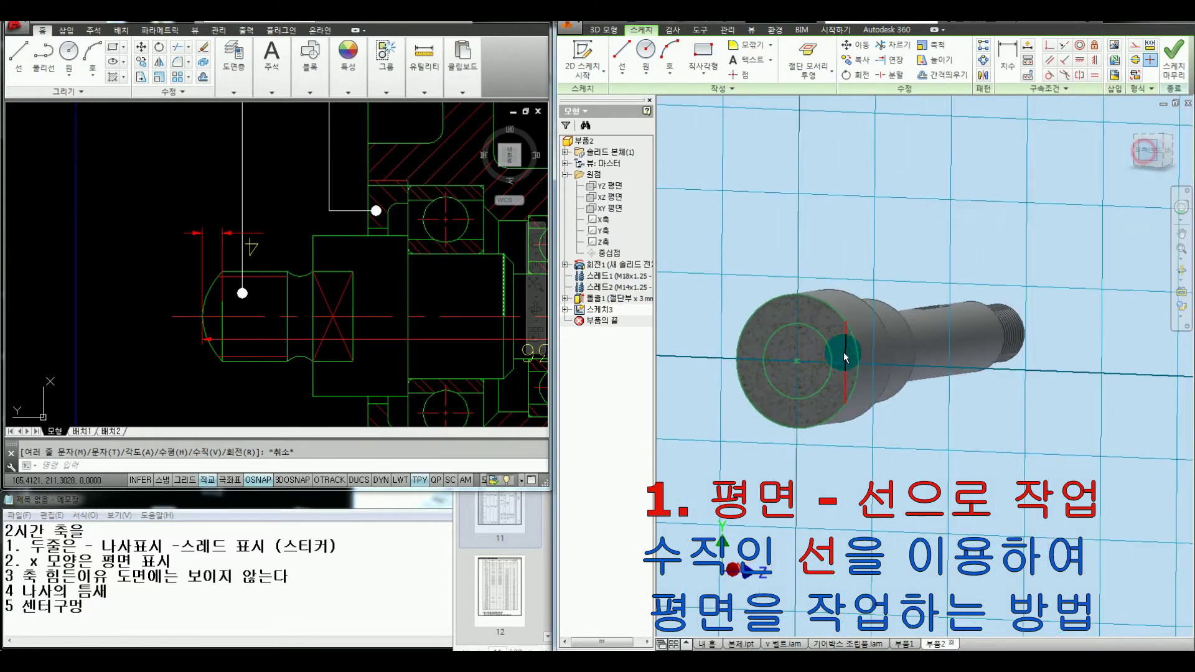
{"action": "key", "text": "d"}
{"action": "left_click", "coordinate": [972, 356]}
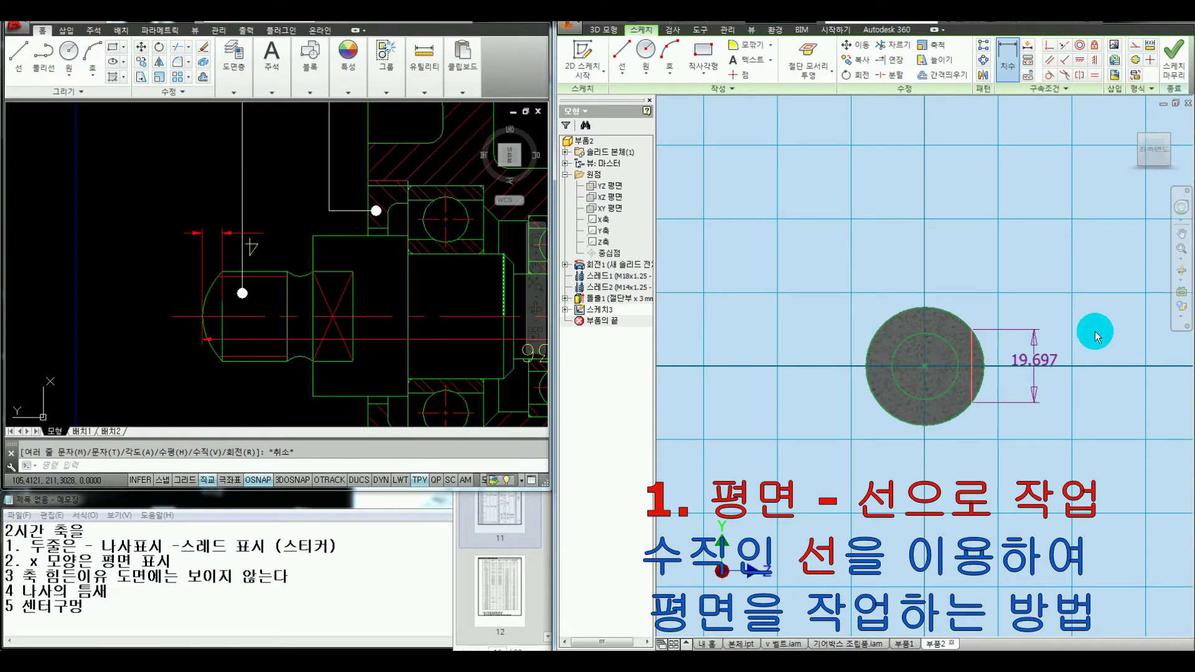
{"action": "left_click", "coordinate": [1033, 359]}
{"action": "type", "text": "18"}
{"action": "key", "text": "Return"}
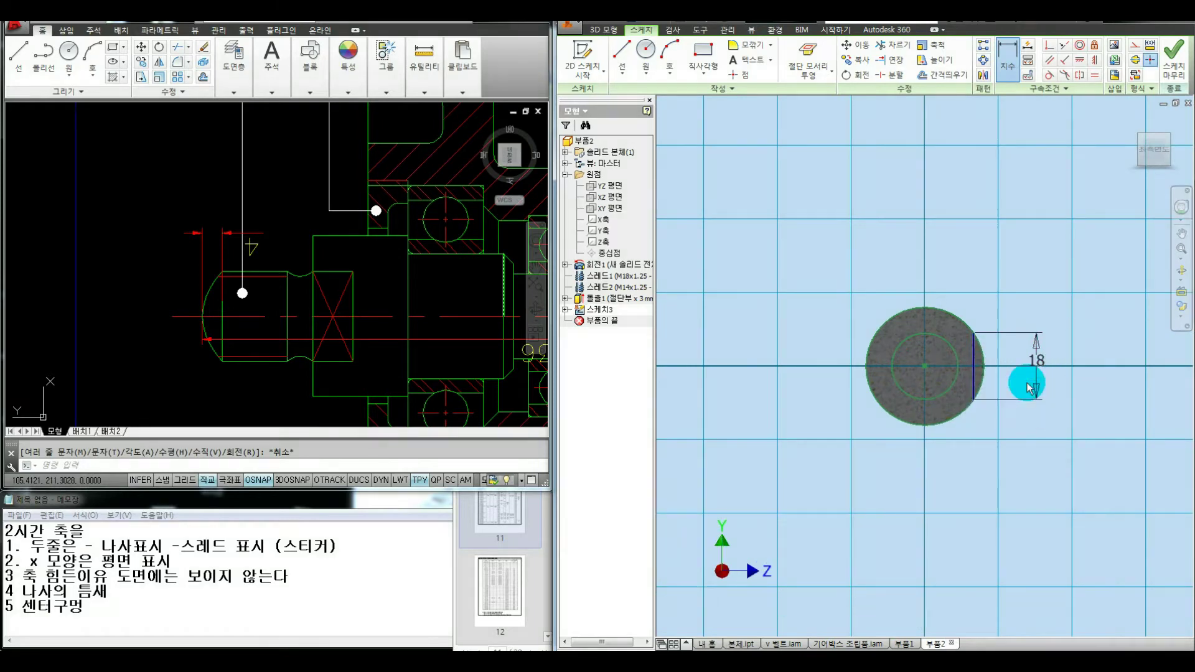
{"action": "scroll", "coordinate": [1027, 379], "scroll_direction": "up", "scroll_amount": 5}
{"action": "middle_click_drag", "start_coordinate": [912, 353], "coordinate": [908, 354]}
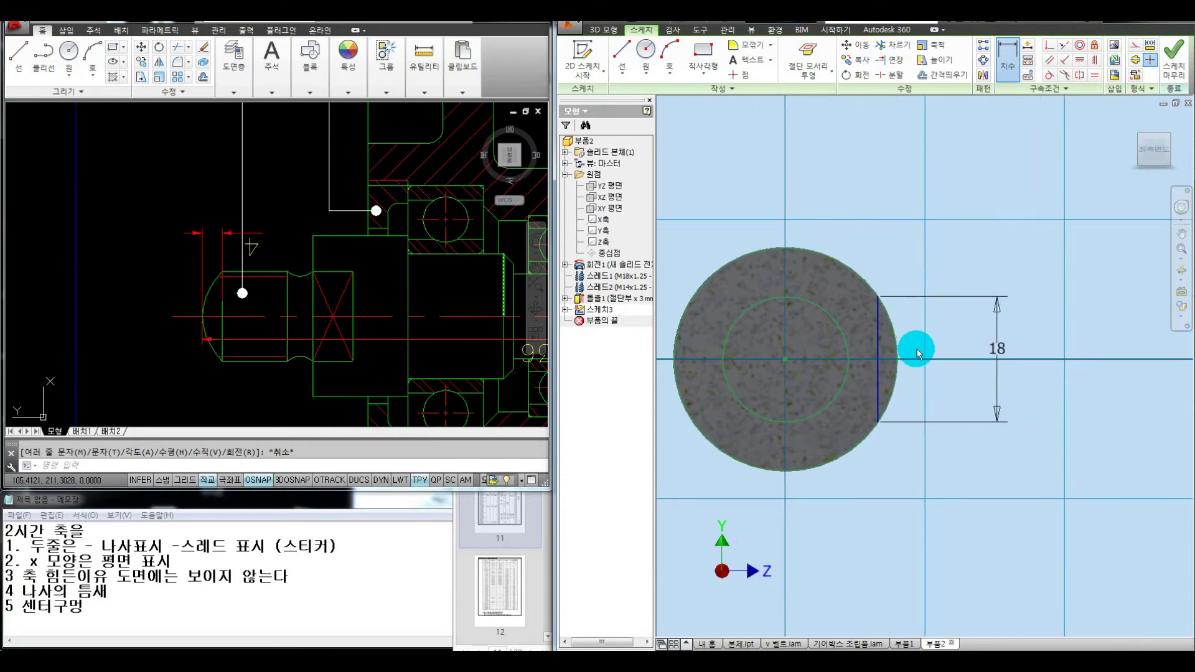
{"action": "key", "text": "ctrl+alt+d"}
{"action": "mouse_move", "coordinate": [879, 296]}
{"action": "left_mouse_down"}
{"action": "mouse_move", "coordinate": [891, 319]}
{"action": "mouse_move", "coordinate": [879, 414]}
{"action": "left_mouse_up"}
{"action": "key", "text": "Escape"}
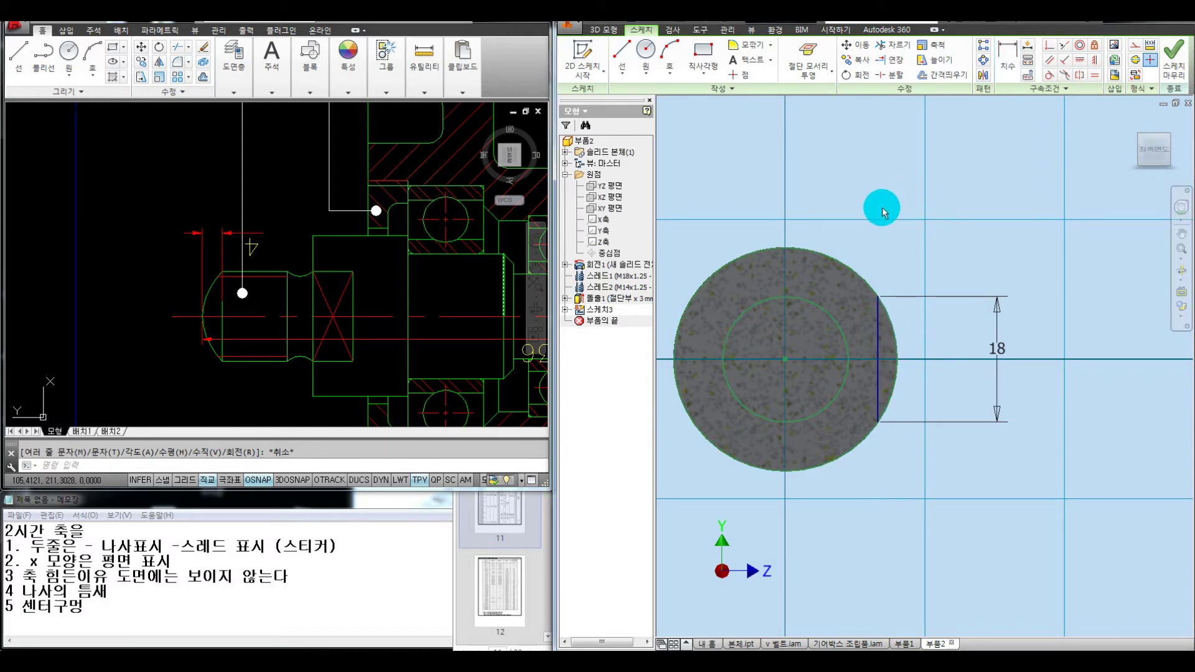
{"action": "key", "text": "e"}
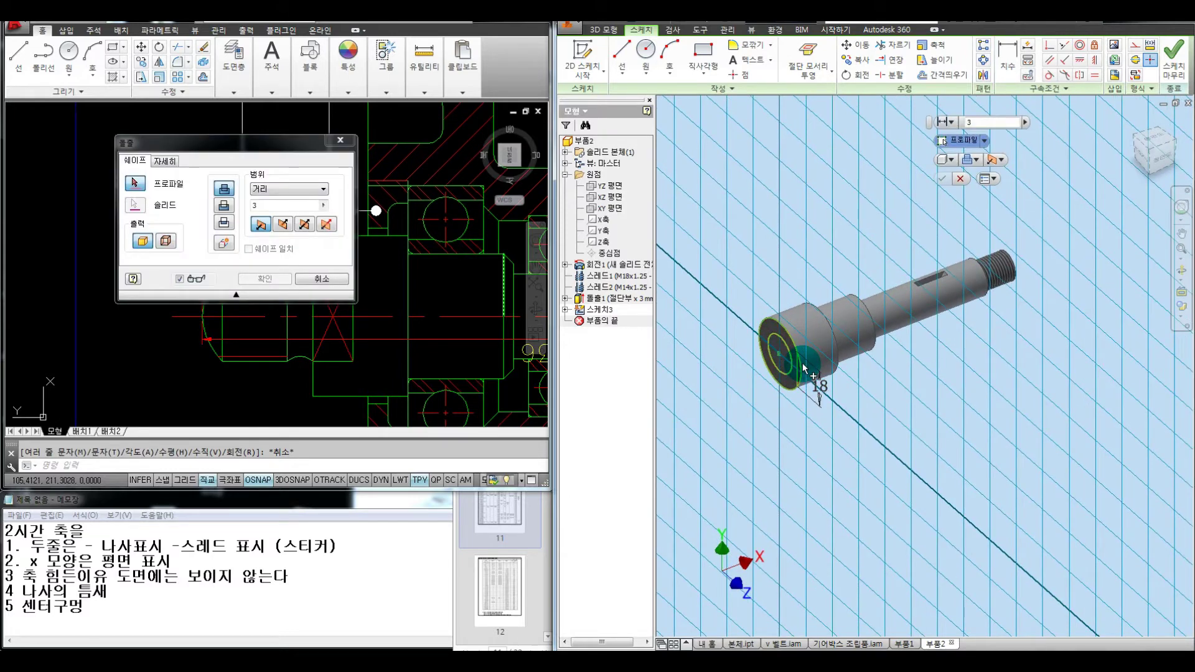
{"action": "left_click", "coordinate": [673, 263]}
{"action": "left_click", "coordinate": [341, 141]}
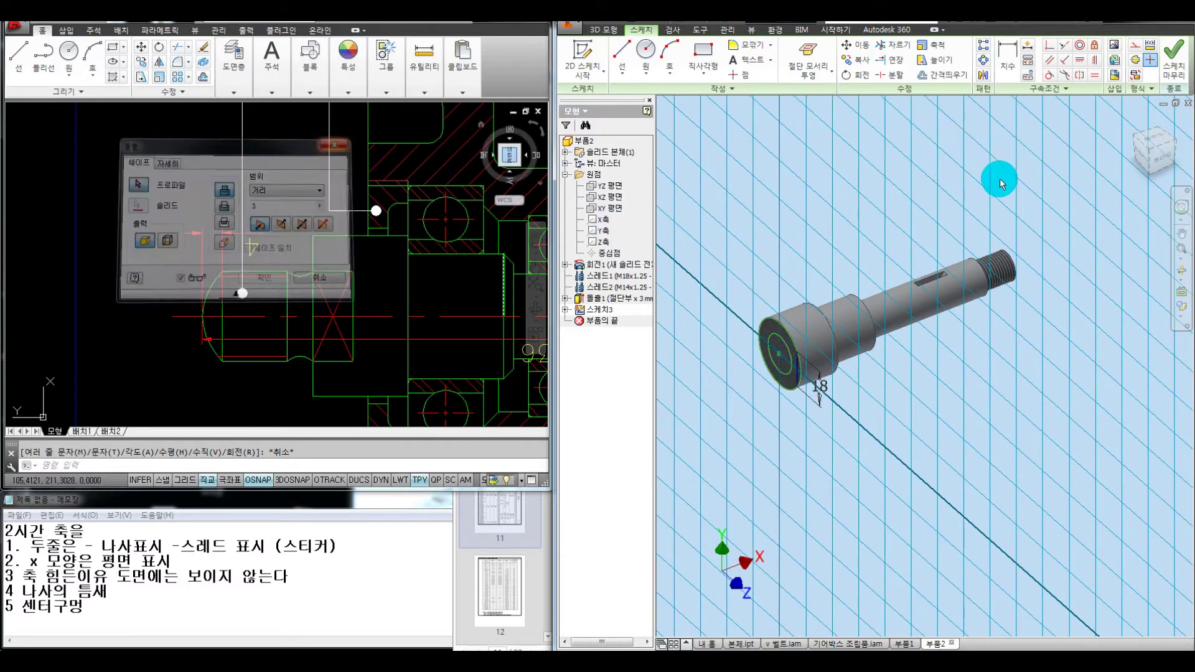
{"action": "left_click", "coordinate": [1142, 159]}
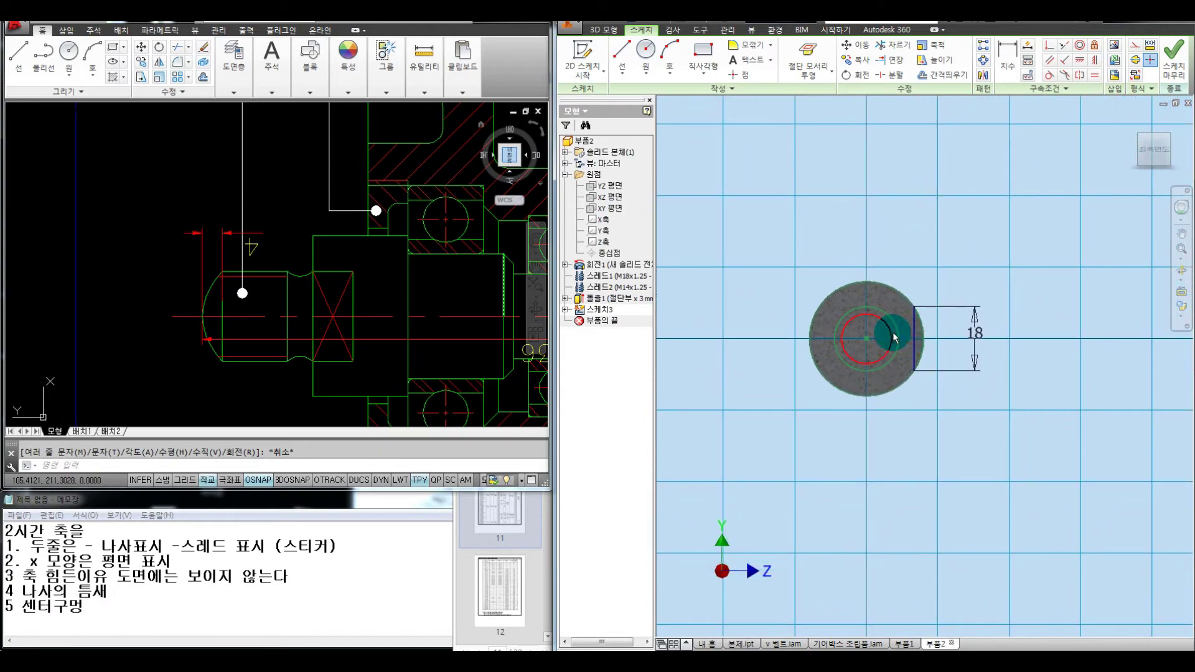
Step: Draw a vertical line from the circle centre past the outer circle, plus a rectangle overlapping the circle's -Z side
{"action": "key", "text": "l"}
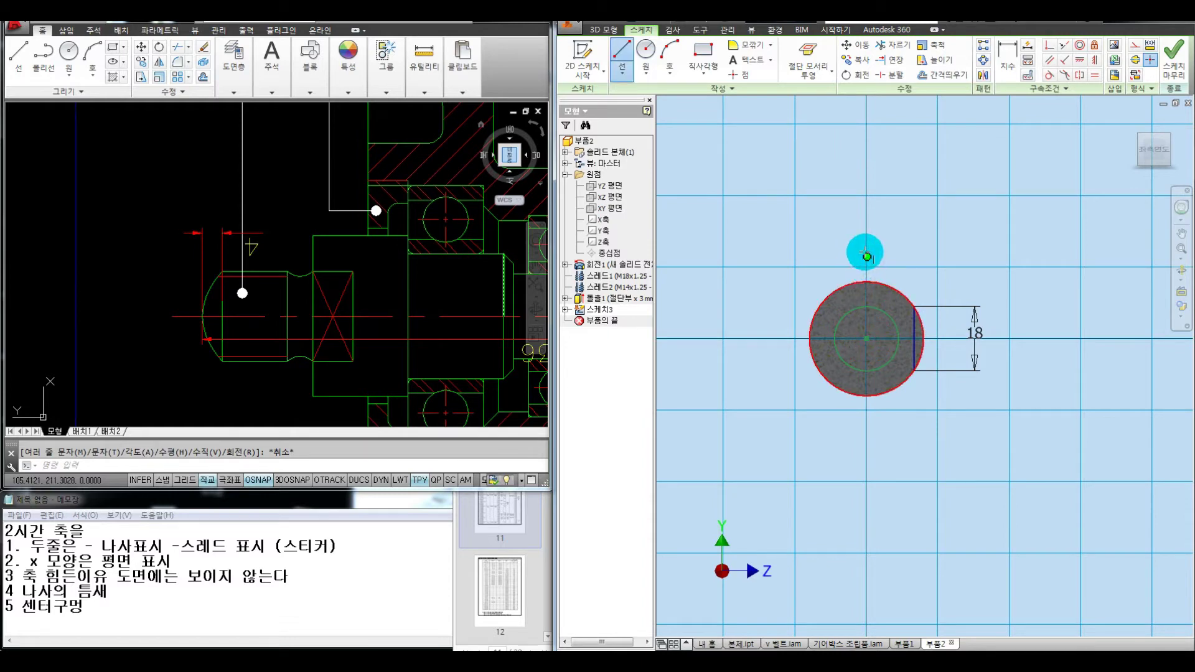
{"action": "left_click", "coordinate": [865, 254]}
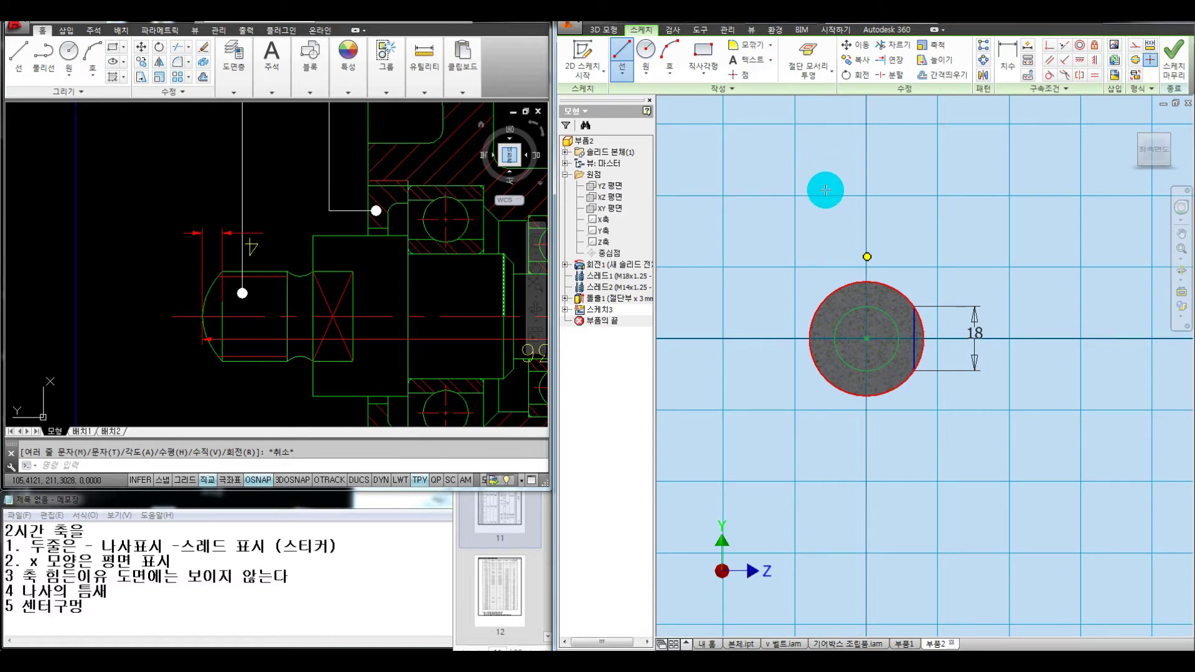
{"action": "left_click", "coordinate": [704, 50]}
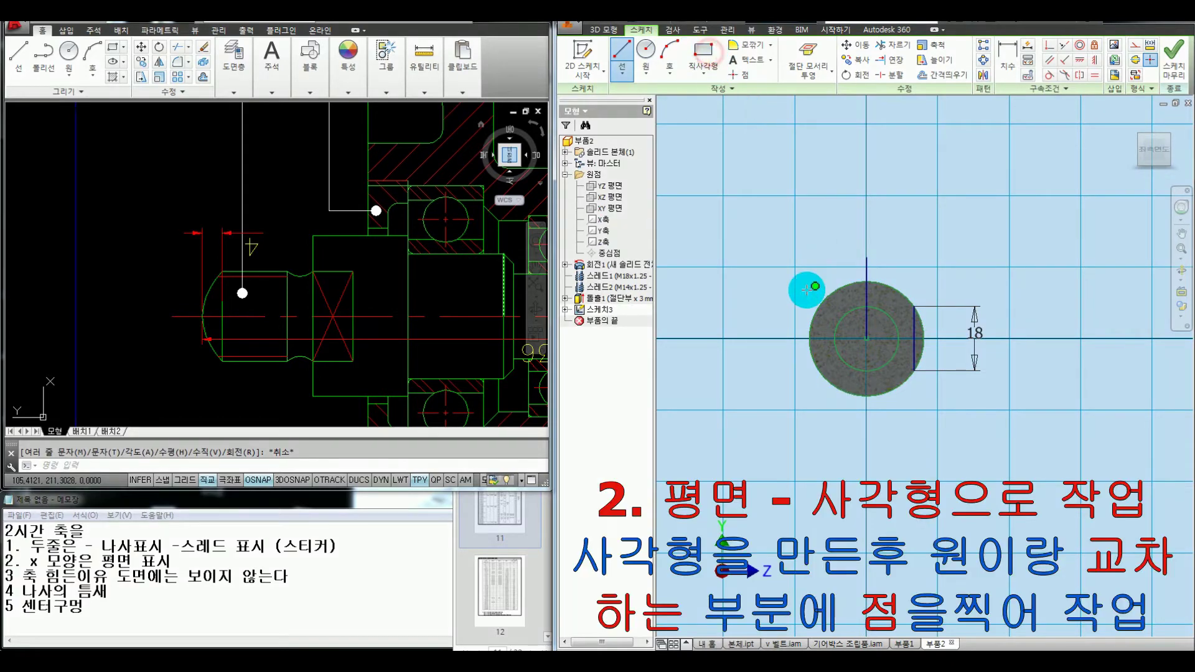
{"action": "left_click", "coordinate": [758, 278]}
{"action": "left_click", "coordinate": [820, 424]}
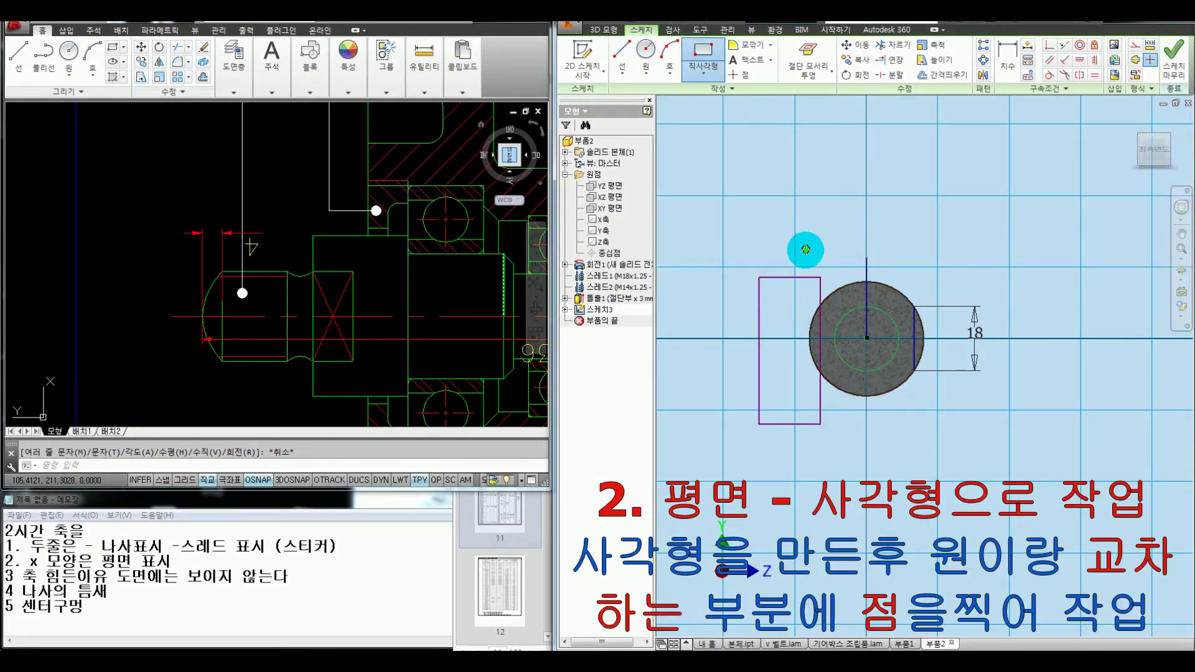
Step: Place sketch points at both intersections of the rectangle's inner edge with the projected outer circle
{"action": "left_click", "coordinate": [734, 76]}
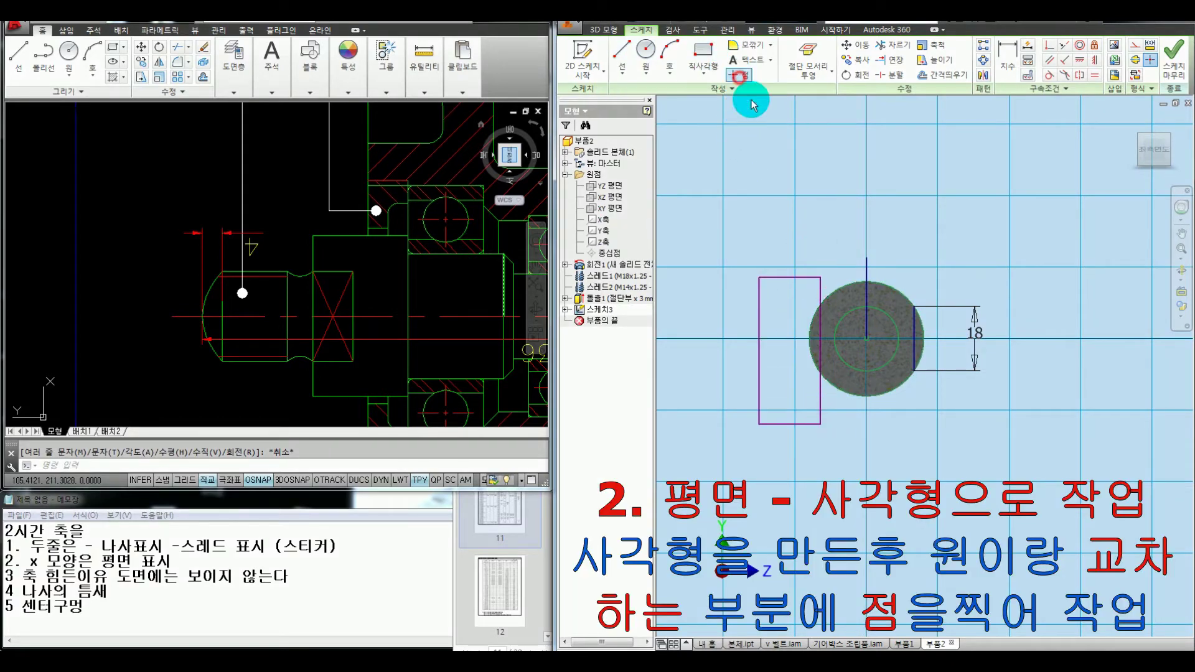
{"action": "left_click", "coordinate": [823, 308]}
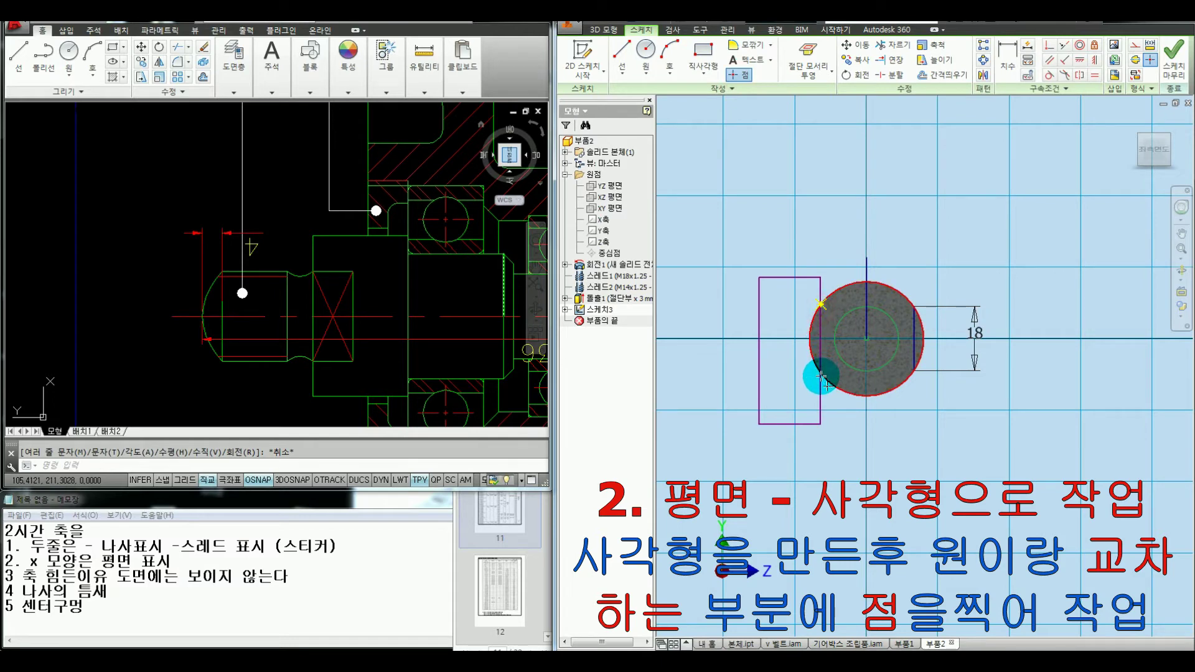
{"action": "left_click", "coordinate": [821, 372]}
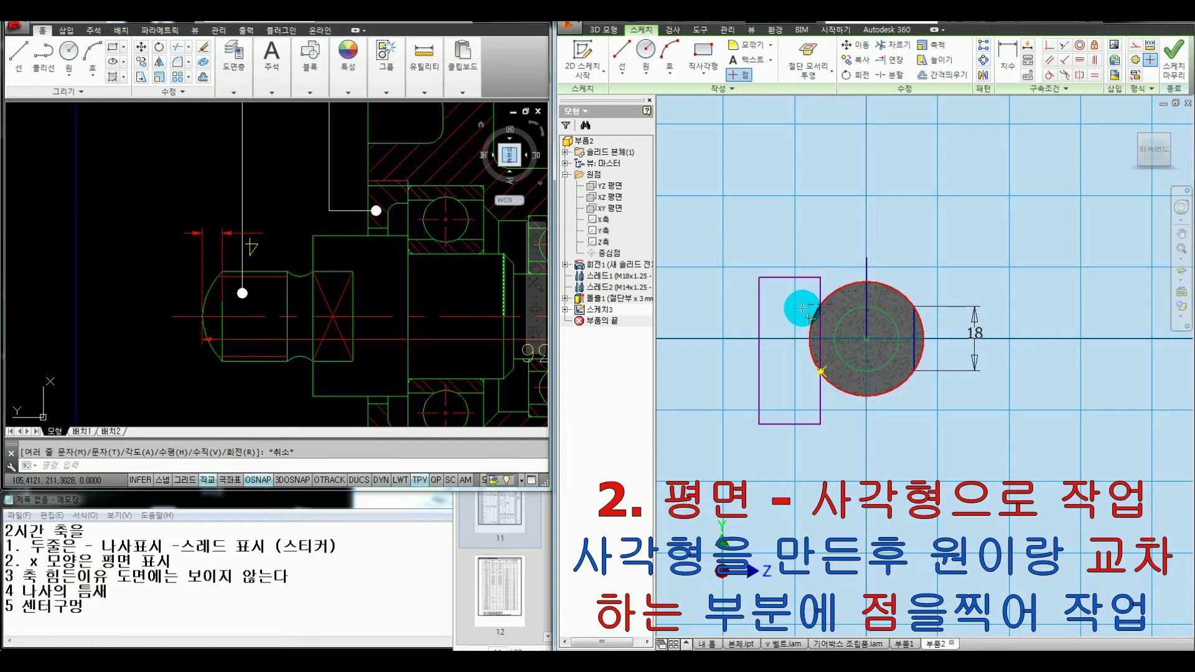
Step: Dimension the distance between the two intersection points on the rectangle's edge and set it to 18 mm
{"action": "key", "text": "d"}
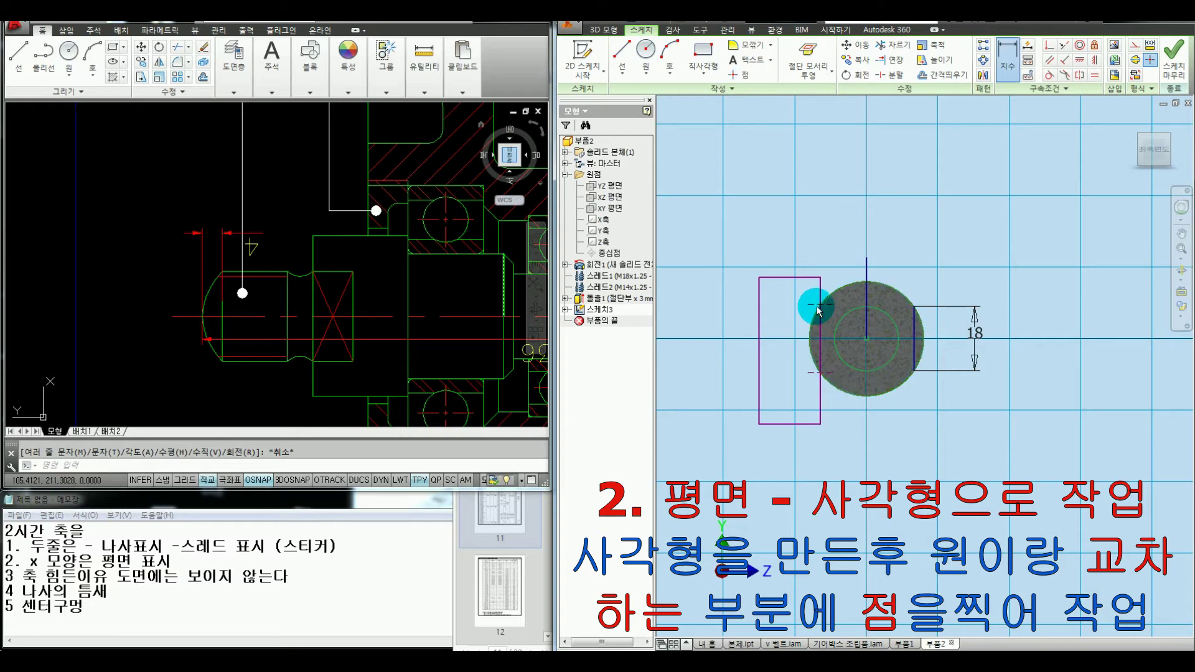
{"action": "left_click", "coordinate": [818, 305]}
{"action": "left_click", "coordinate": [822, 374]}
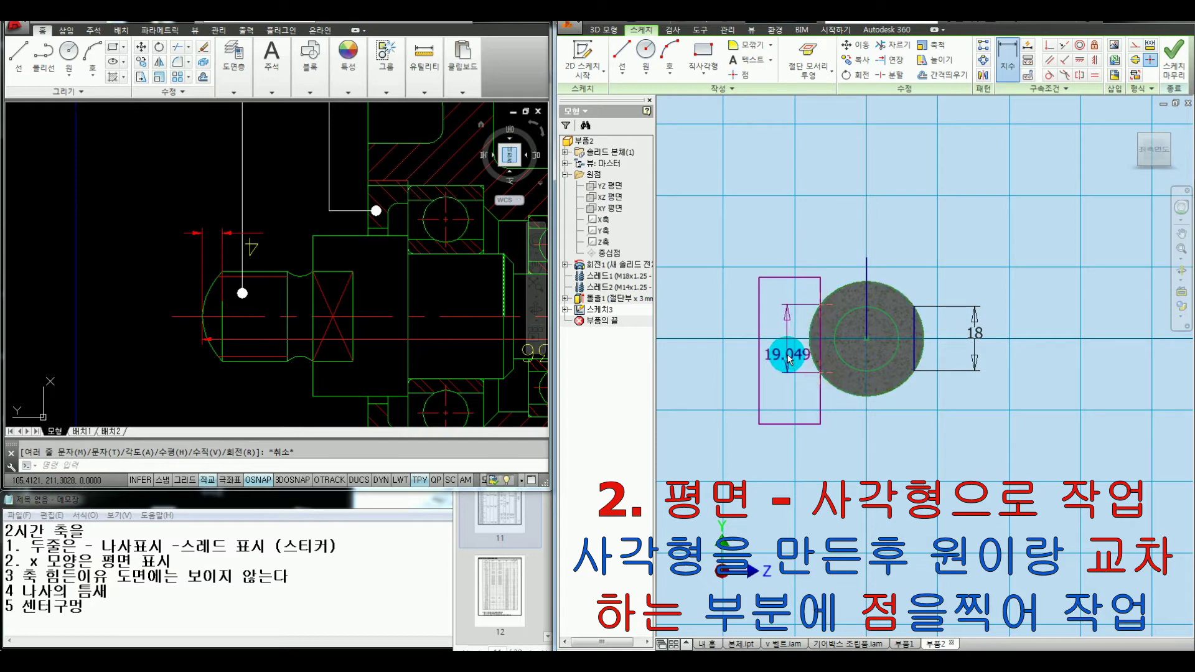
{"action": "left_click", "coordinate": [786, 354]}
{"action": "key", "text": "Return"}
{"action": "left_click", "coordinate": [804, 339]}
{"action": "left_click", "coordinate": [924, 312]}
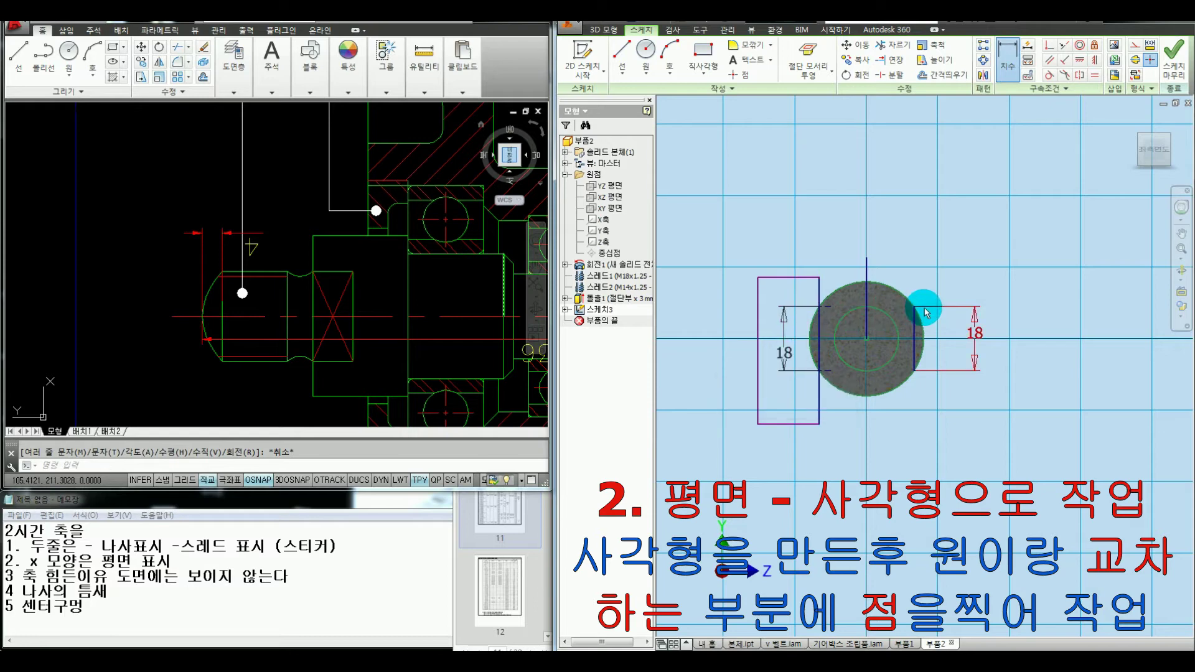
{"action": "key", "text": "Escape"}
{"action": "mouse_move", "coordinate": [849, 315]}
{"action": "middle_mouse_down", "text": "shift"}
{"action": "mouse_move", "coordinate": [828, 319]}
{"action": "mouse_move", "coordinate": [776, 271]}
{"action": "middle_mouse_up", "text": "shift"}
{"action": "key", "text": "e"}
{"action": "middle_click_drag", "start_coordinate": [771, 315], "coordinate": [837, 429], "text": "shift"}
{"action": "left_click", "coordinate": [828, 439]}
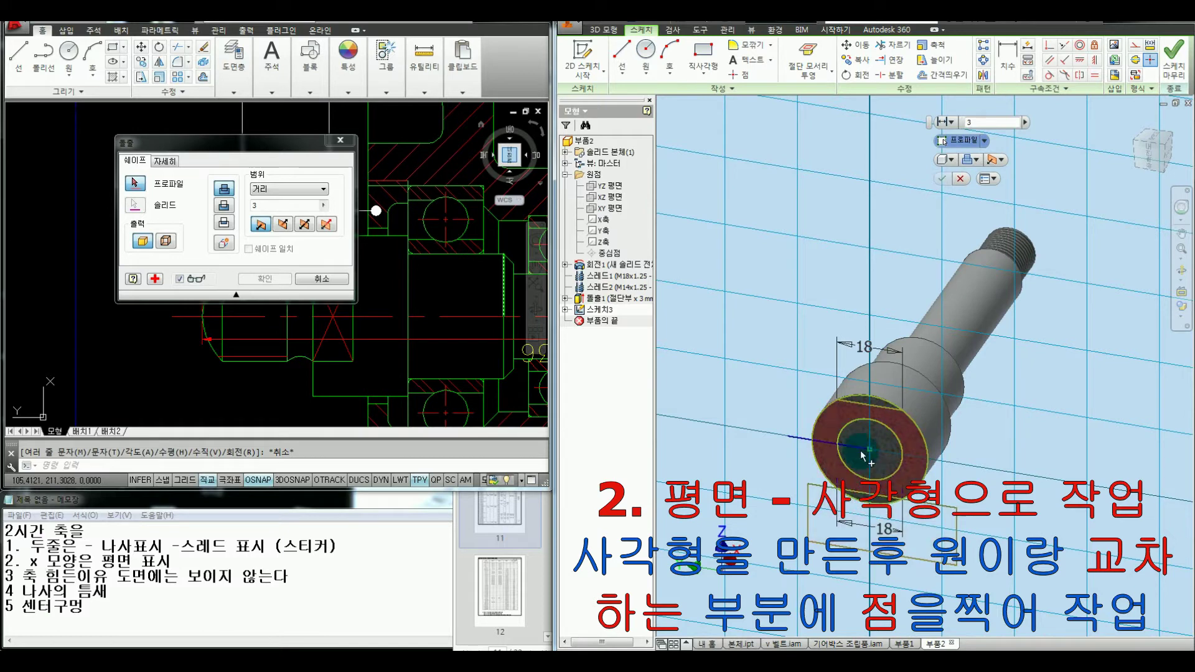
{"action": "key", "text": "Escape"}
Step: Try converting the projected circles and the centre line on the shoulder's end face to construction geometry
{"action": "left_click", "coordinate": [1139, 148]}
{"action": "left_click_drag", "start_coordinate": [1015, 358], "coordinate": [794, 395]}
{"action": "left_click", "coordinate": [1134, 47]}
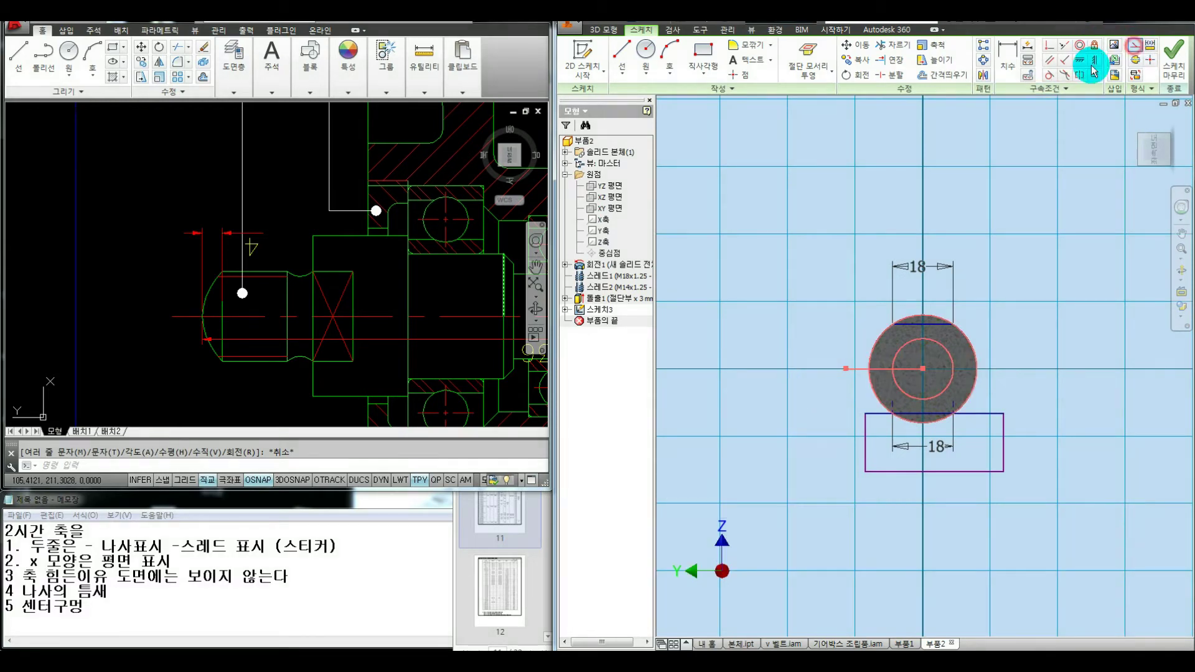
{"action": "left_click", "coordinate": [857, 338]}
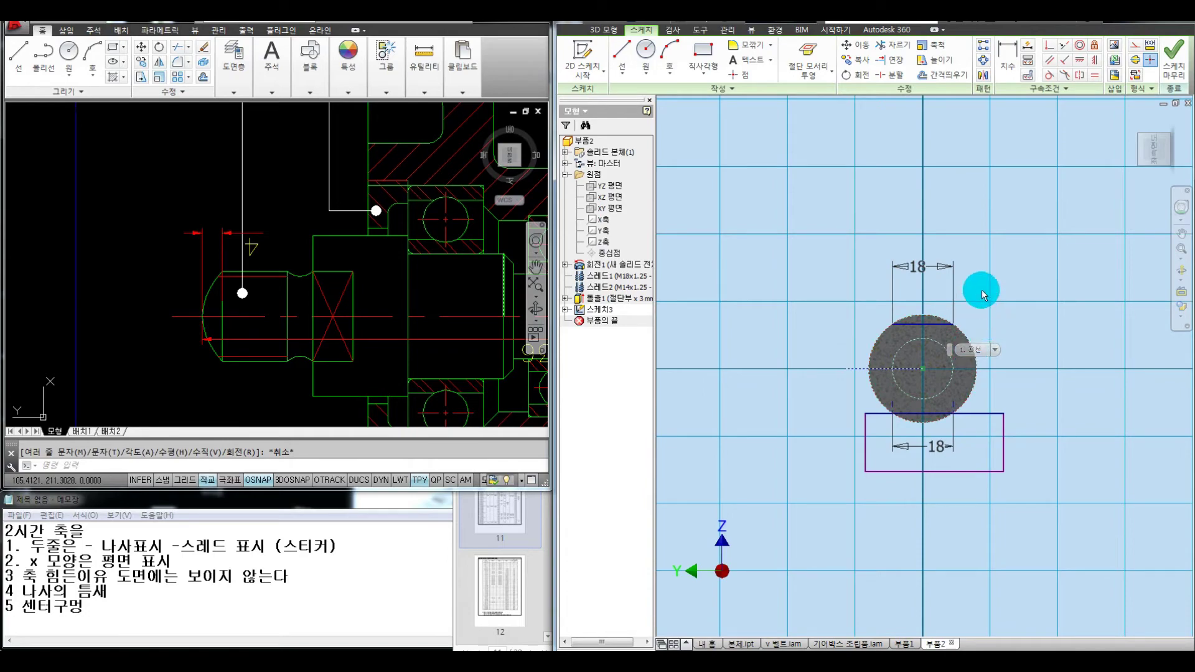
Step: Try an Extrude of the rectangle profile beside the shoulder's end face
{"action": "key", "text": "F6"}
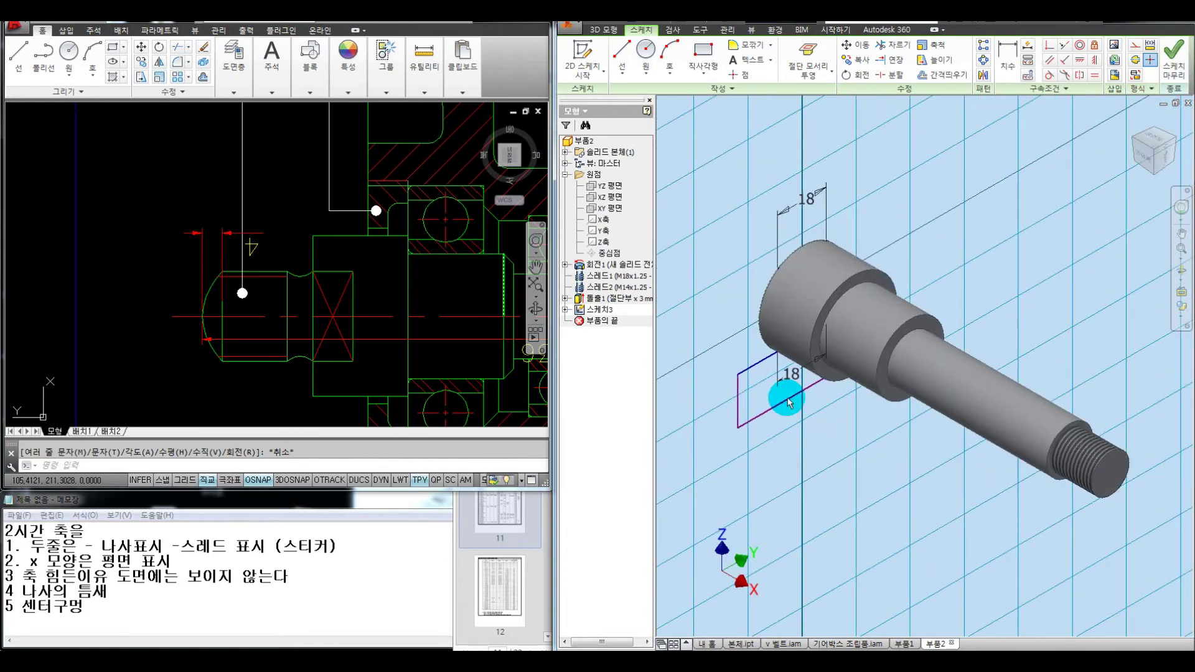
{"action": "key", "text": "e"}
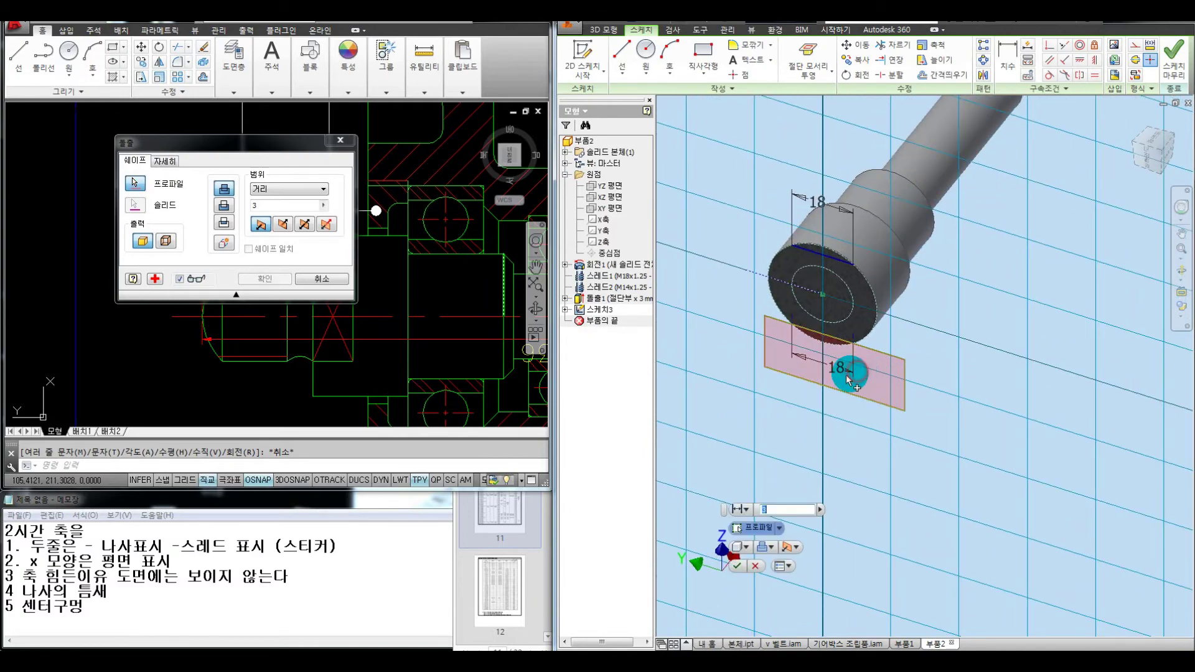
{"action": "left_click", "coordinate": [846, 377]}
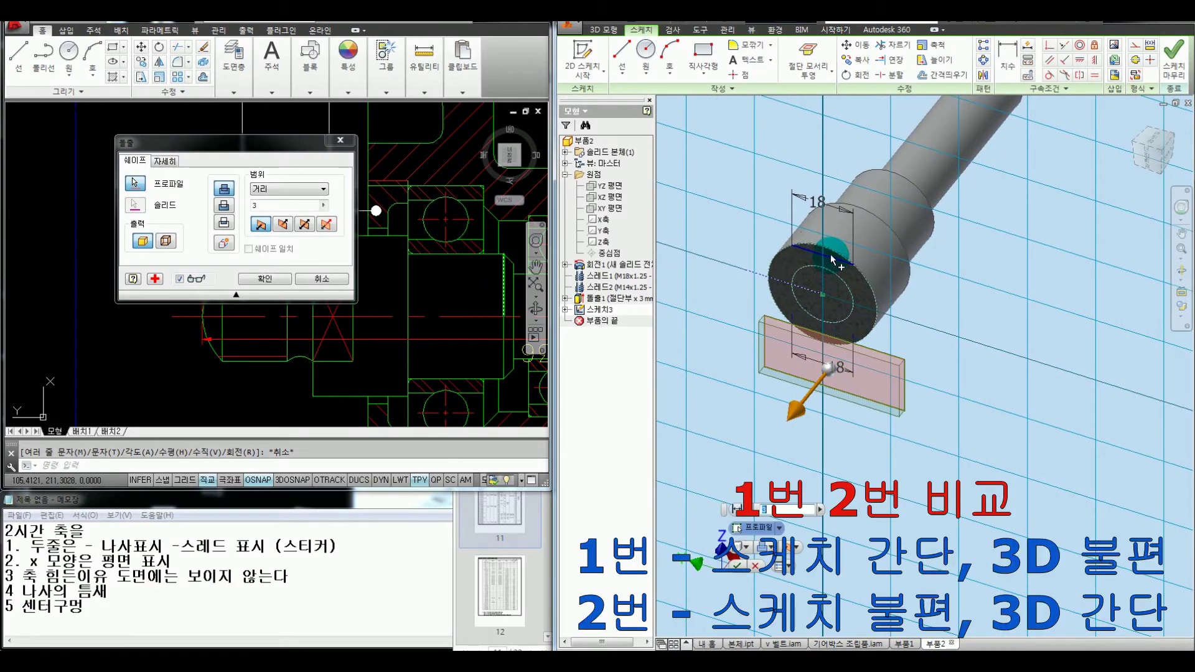
{"action": "key", "text": "Escape"}
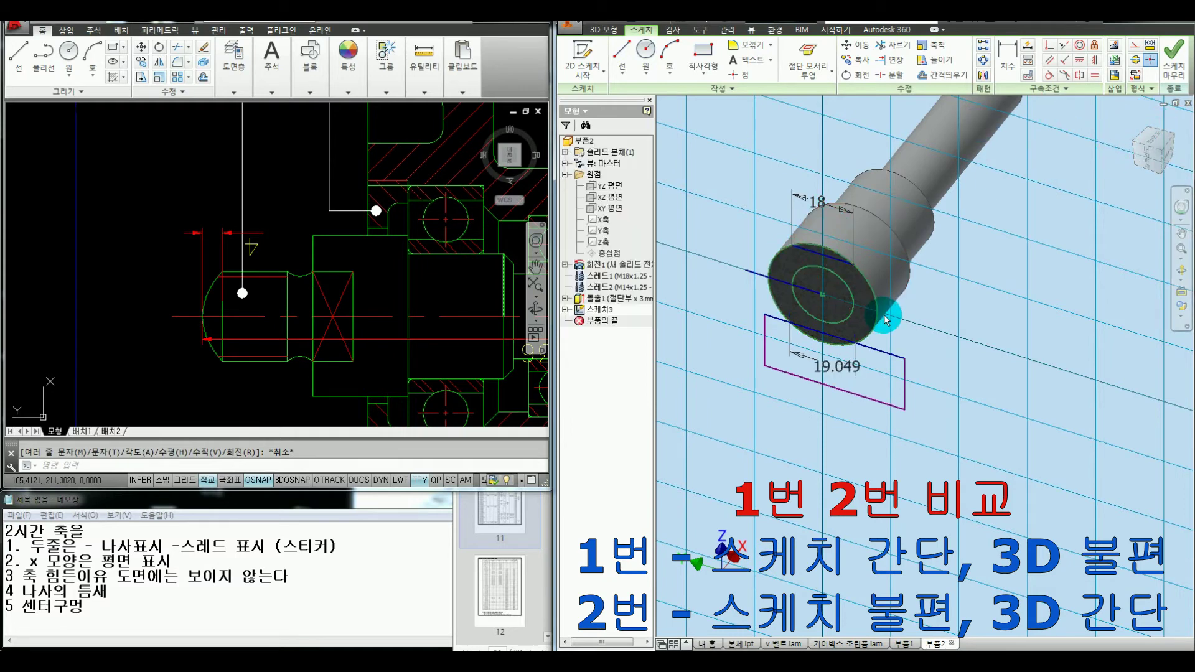
Step: Set up an Extrude cut into the shoulder using both circle segments outside the 18 mm chords as profiles
{"action": "key", "text": "e"}
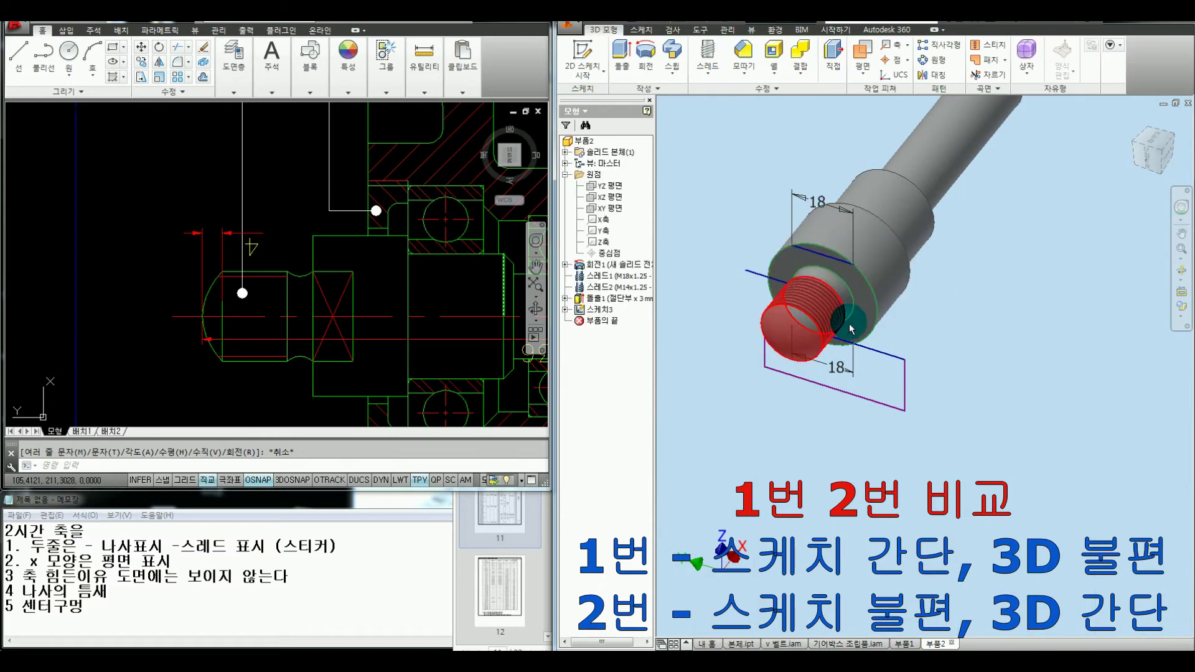
{"action": "left_click", "coordinate": [840, 348]}
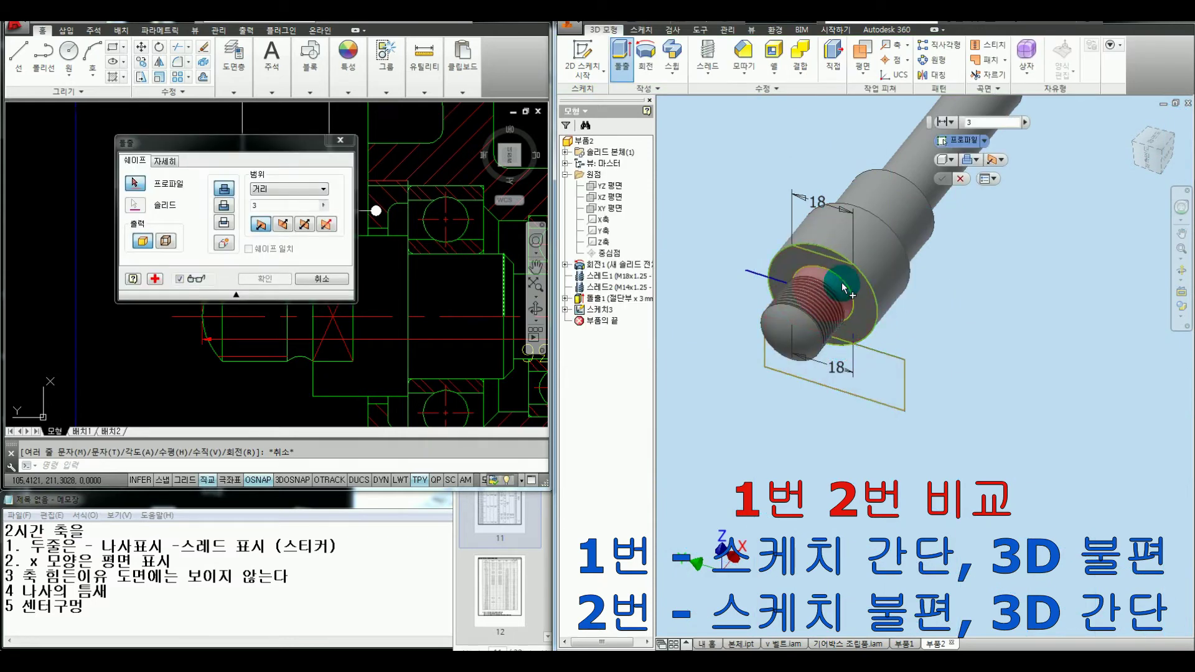
{"action": "left_click", "coordinate": [828, 255]}
{"action": "middle_click_drag", "start_coordinate": [824, 258], "coordinate": [761, 336], "text": "shift"}
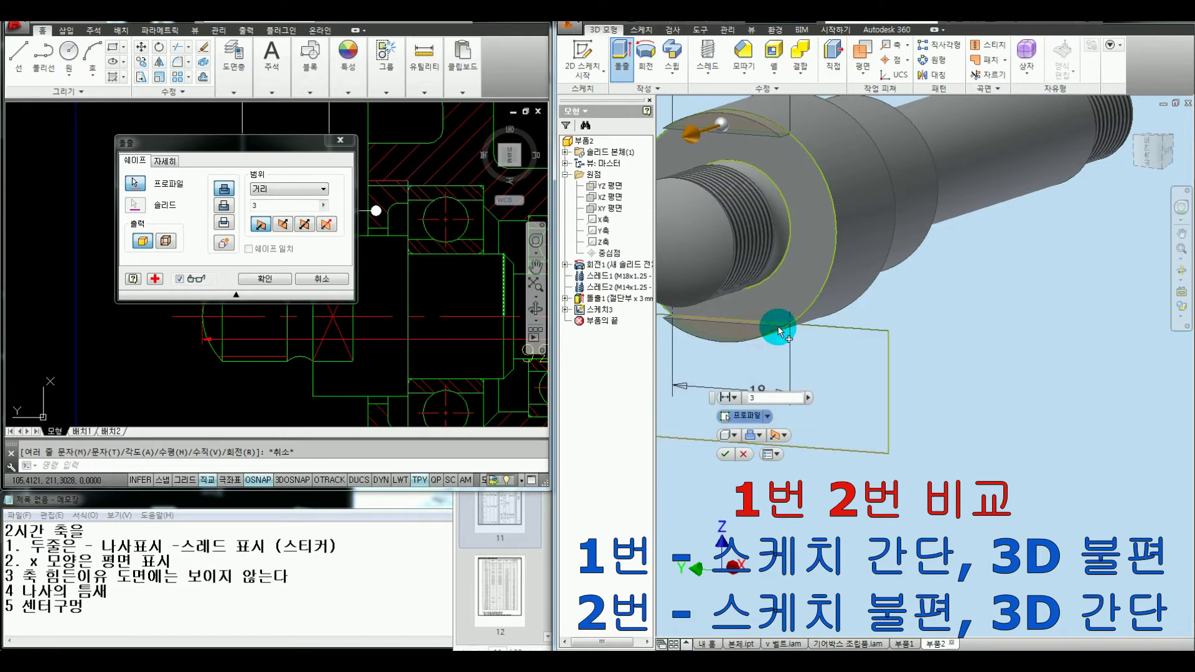
{"action": "scroll", "coordinate": [774, 327], "scroll_direction": "down", "scroll_amount": 5}
{"action": "middle_click_drag", "start_coordinate": [848, 267], "coordinate": [926, 301], "text": "shift"}
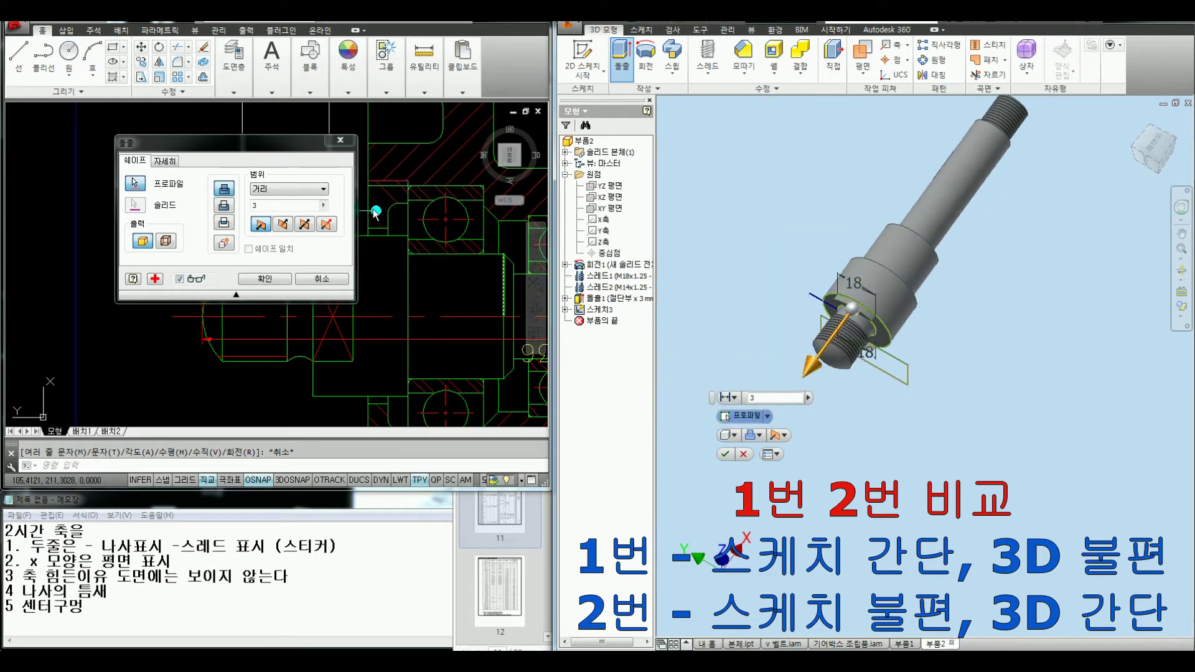
{"action": "left_click", "coordinate": [283, 222]}
{"action": "left_click_drag", "start_coordinate": [288, 143], "coordinate": [701, 144]}
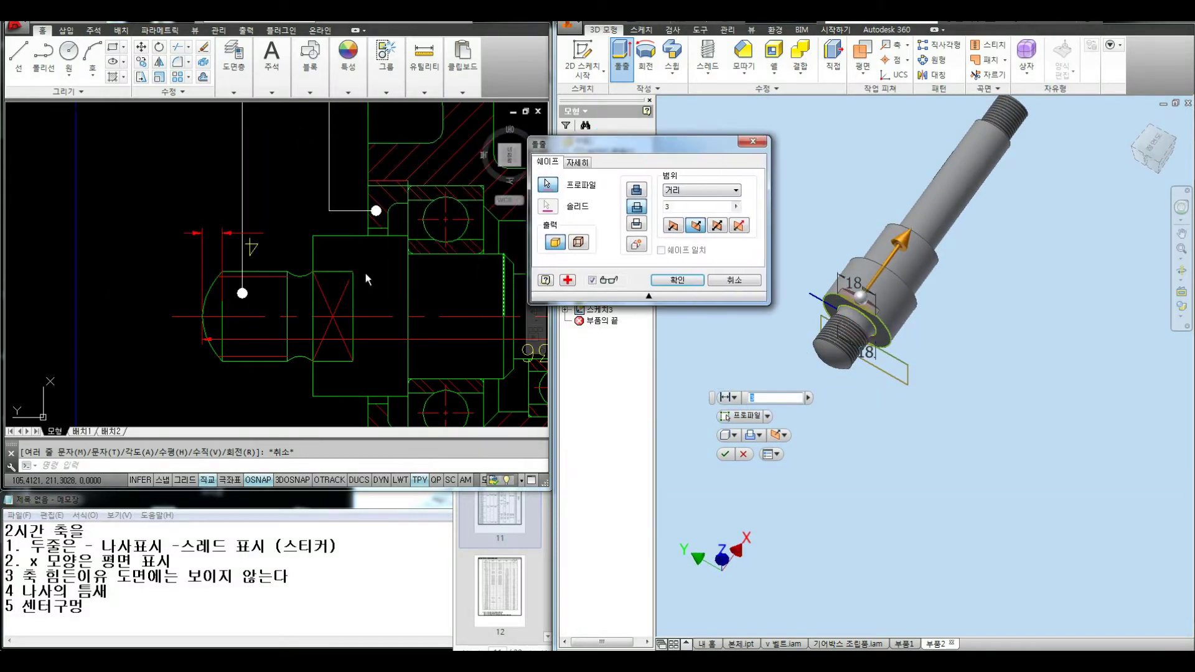
Step: Switch to the AutoCAD drawing and measure the X-marked flat's width along the shaft with a linear dimension
{"action": "key", "text": "ctrl+alt+d"}
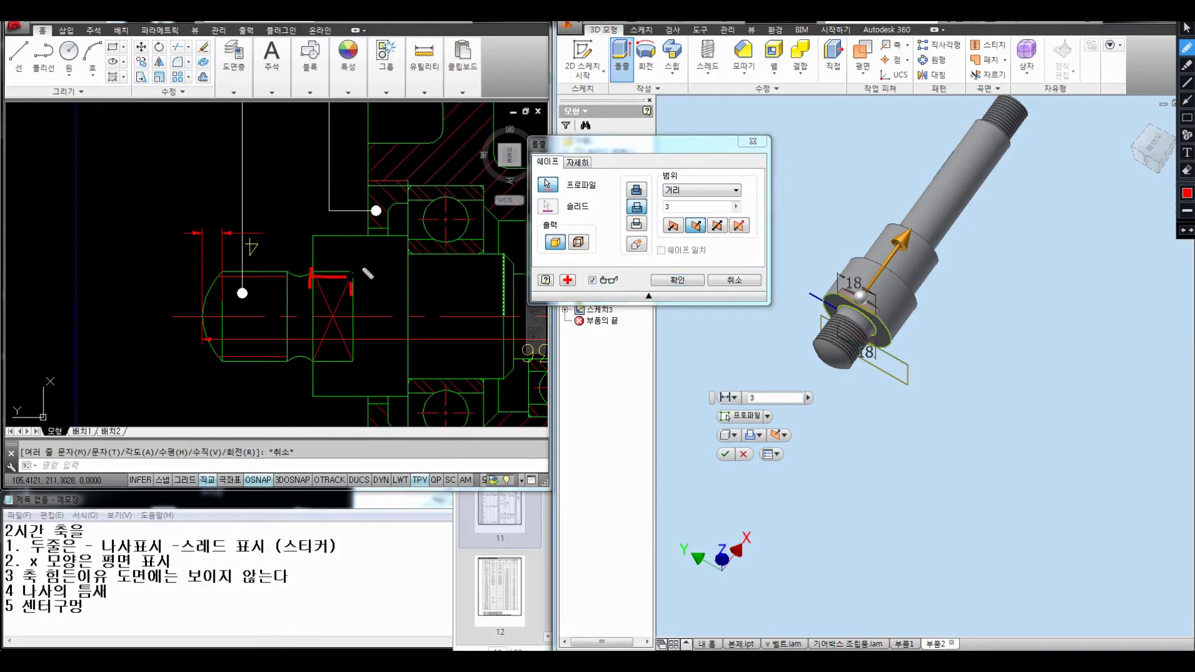
{"action": "key", "text": "Escape"}
{"action": "left_click", "coordinate": [374, 267]}
{"action": "type", "text": "1"}
{"action": "key", "text": "Return"}
{"action": "left_click", "coordinate": [311, 296]}
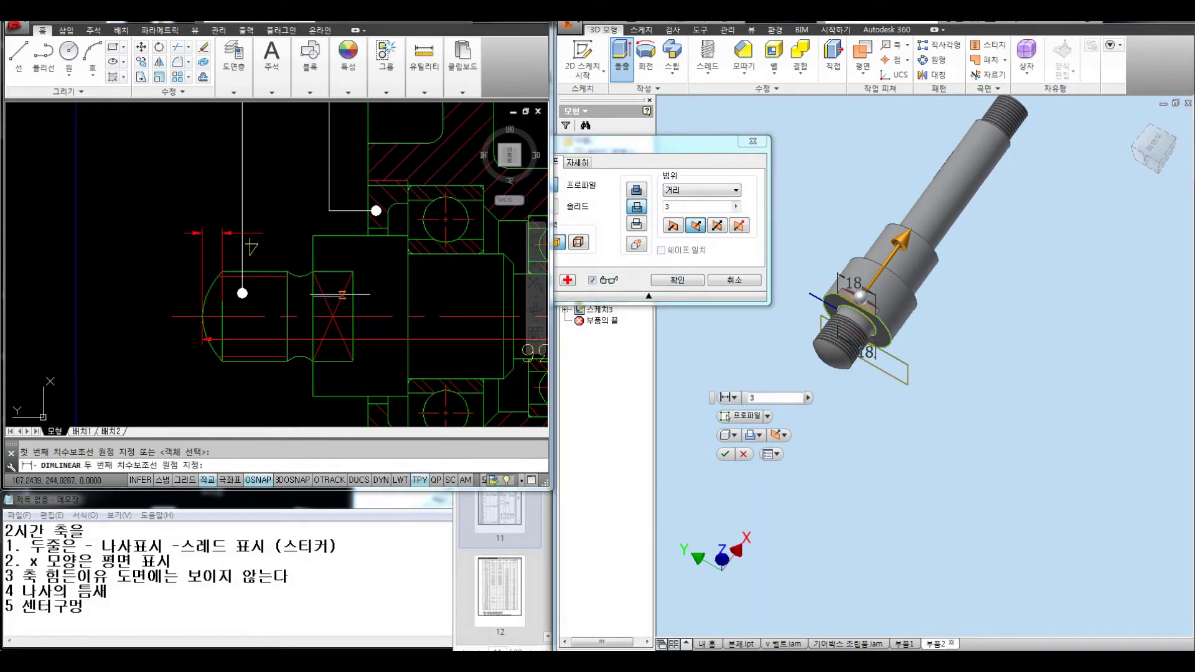
{"action": "left_click", "coordinate": [351, 294]}
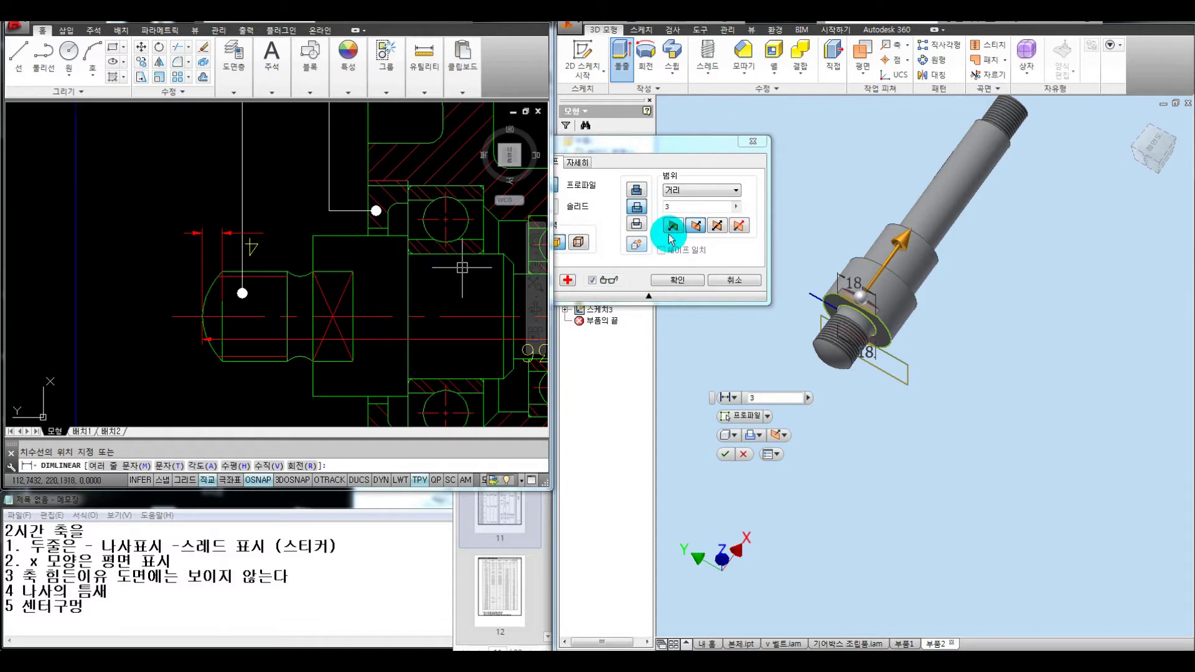
{"action": "key", "text": "Escape"}
Step: Return to the Inventor part, finish the flats' cut with a distance of 8 mm and check them from the front
{"action": "left_click", "coordinate": [666, 207]}
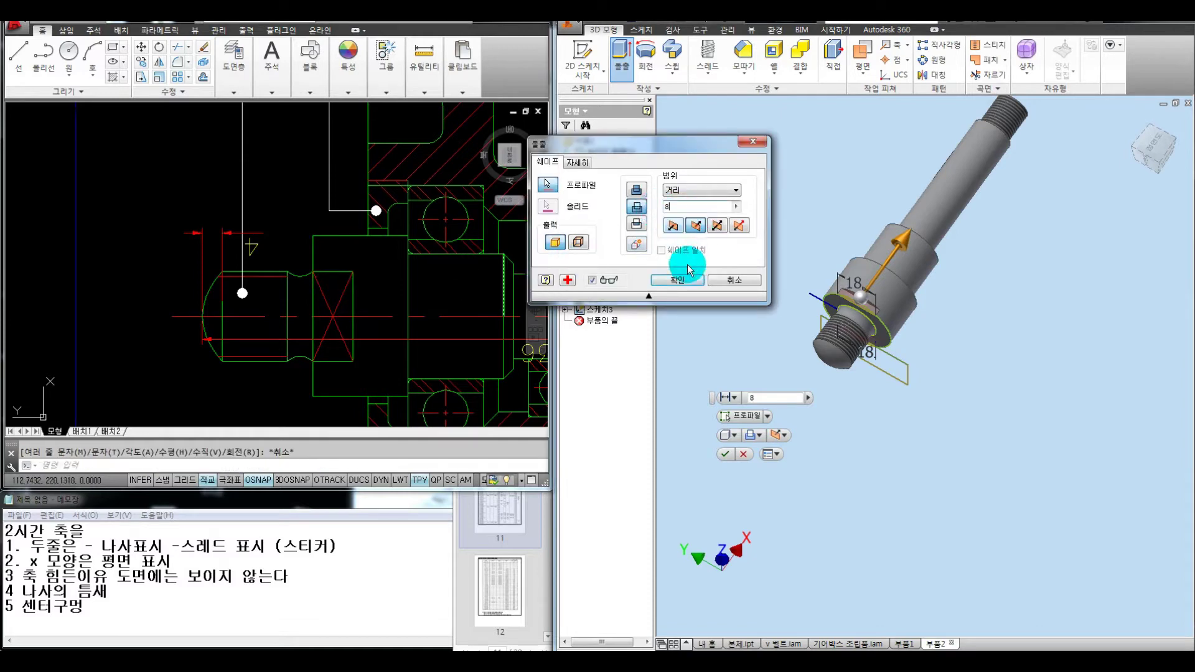
{"action": "key", "text": "Return"}
{"action": "mouse_move", "coordinate": [957, 232]}
{"action": "middle_mouse_down", "text": "shift"}
{"action": "mouse_move", "coordinate": [874, 243]}
{"action": "mouse_move", "coordinate": [916, 181]}
{"action": "mouse_move", "coordinate": [935, 205]}
{"action": "mouse_move", "coordinate": [884, 170]}
{"action": "mouse_move", "coordinate": [821, 186]}
{"action": "mouse_move", "coordinate": [941, 222]}
{"action": "middle_mouse_up", "text": "shift"}
{"action": "left_click", "coordinate": [1153, 152]}
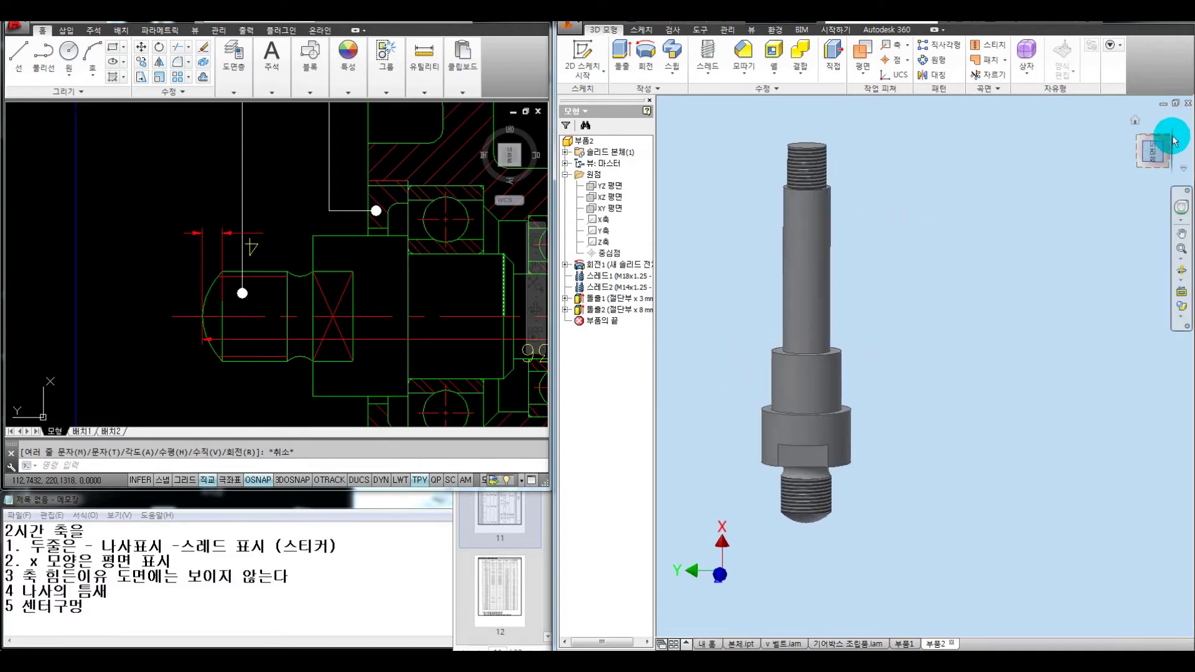
{"action": "left_click", "coordinate": [1182, 129]}
{"action": "scroll", "coordinate": [983, 225], "scroll_direction": "down", "scroll_amount": 3}
{"action": "middle_click_drag", "start_coordinate": [988, 227], "coordinate": [924, 240]}
{"action": "mouse_move", "coordinate": [1165, 157]}
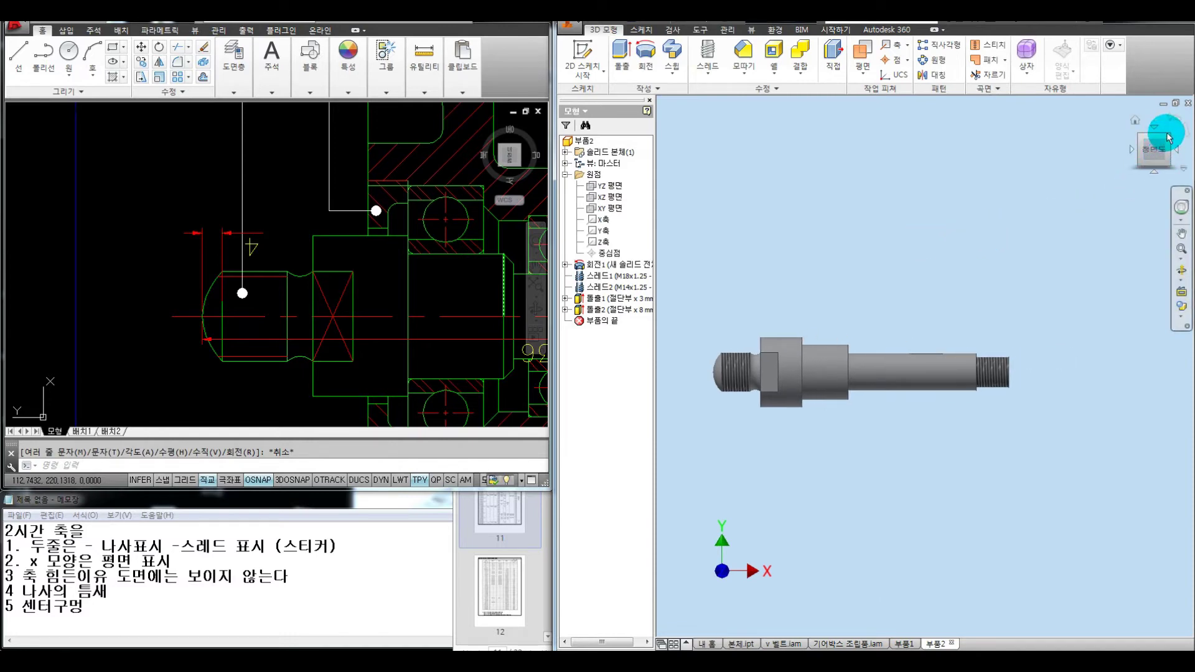
{"action": "key", "text": "ctrl+alt+d"}
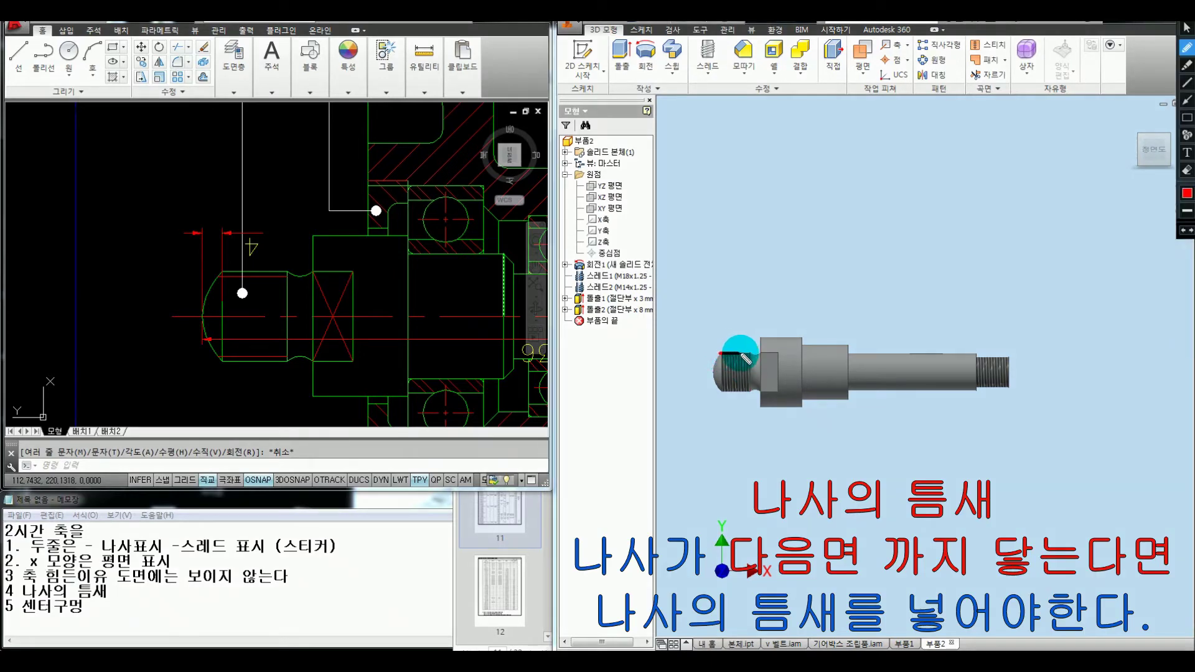
{"action": "mouse_move", "coordinate": [762, 354]}
{"action": "left_mouse_down"}
{"action": "mouse_move", "coordinate": [762, 336]}
{"action": "mouse_move", "coordinate": [745, 363]}
{"action": "mouse_move", "coordinate": [747, 343]}
{"action": "mouse_move", "coordinate": [772, 365]}
{"action": "left_mouse_up"}
{"action": "key", "text": "ctrl+alt+d"}
{"action": "key", "text": "ctrl+alt+d"}
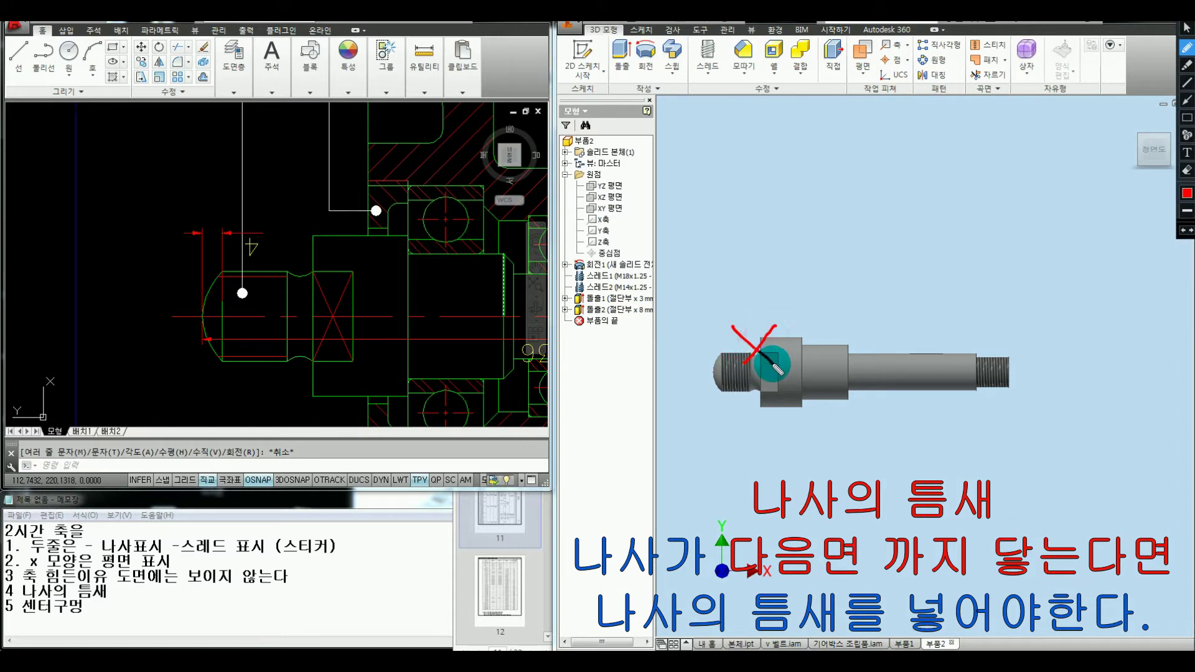
{"action": "key", "text": "ctrl+alt+d"}
{"action": "key", "text": "ctrl+alt+d"}
{"action": "left_click_drag", "start_coordinate": [1026, 351], "coordinate": [1015, 320]}
{"action": "mouse_move", "coordinate": [740, 140]}
{"action": "left_mouse_down"}
{"action": "mouse_move", "coordinate": [800, 139]}
{"action": "mouse_move", "coordinate": [816, 165]}
{"action": "mouse_move", "coordinate": [817, 206]}
{"action": "mouse_move", "coordinate": [848, 205]}
{"action": "mouse_move", "coordinate": [870, 186]}
{"action": "mouse_move", "coordinate": [898, 198]}
{"action": "left_mouse_up"}
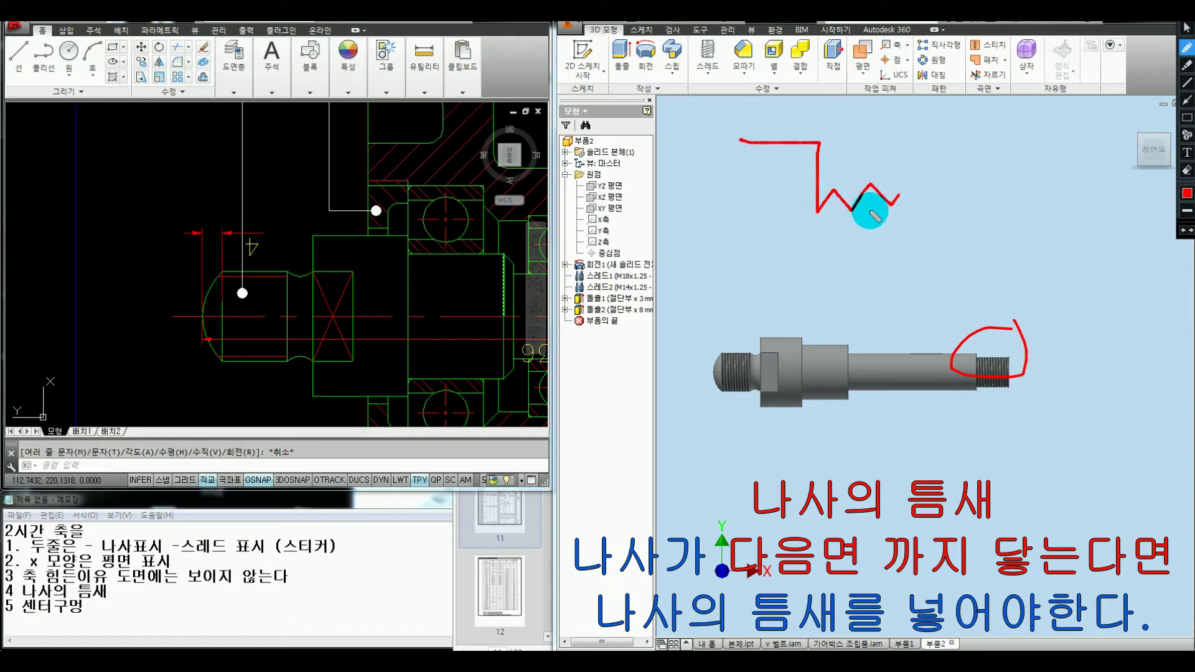
{"action": "mouse_move", "coordinate": [947, 179]}
{"action": "left_mouse_down"}
{"action": "mouse_move", "coordinate": [962, 197]}
{"action": "mouse_move", "coordinate": [1027, 197]}
{"action": "mouse_move", "coordinate": [1028, 177]}
{"action": "left_mouse_up"}
{"action": "mouse_move", "coordinate": [831, 176]}
{"action": "left_mouse_down"}
{"action": "mouse_move", "coordinate": [848, 232]}
{"action": "mouse_move", "coordinate": [823, 172]}
{"action": "left_mouse_up"}
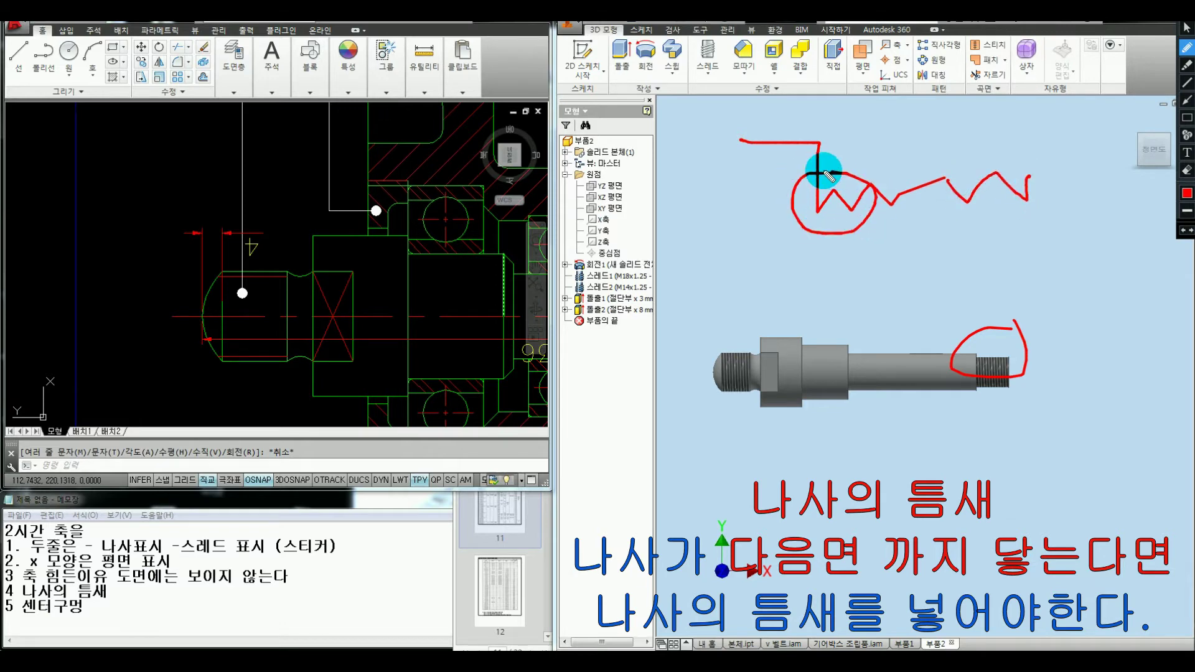
{"action": "mouse_move", "coordinate": [843, 240]}
{"action": "left_mouse_down"}
{"action": "mouse_move", "coordinate": [859, 259]}
{"action": "mouse_move", "coordinate": [909, 269]}
{"action": "mouse_move", "coordinate": [952, 245]}
{"action": "mouse_move", "coordinate": [996, 280]}
{"action": "left_mouse_up"}
{"action": "left_click_drag", "start_coordinate": [987, 281], "coordinate": [988, 281]}
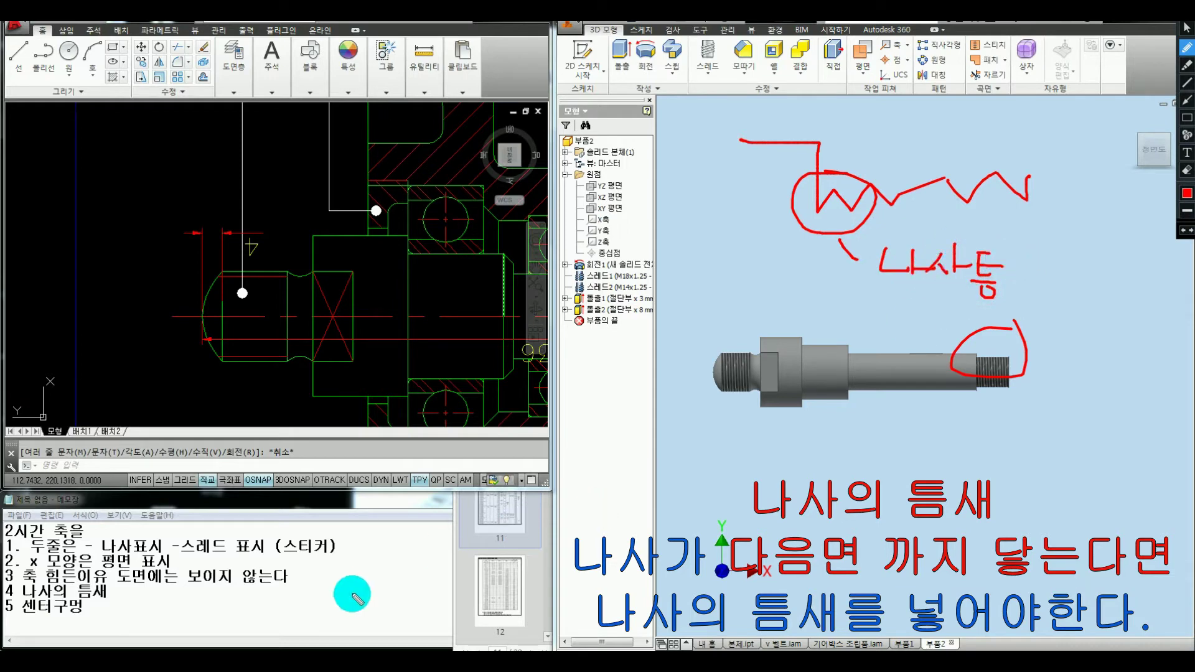
{"action": "key", "text": "Escape"}
Step: Switch to the KS drafting standards PDF and look up section 17 on thread undercuts (나사의 틈새)
{"action": "left_click", "coordinate": [311, 662]}
{"action": "left_click_drag", "start_coordinate": [1055, 292], "coordinate": [1055, 152]}
{"action": "key", "text": "ctrl+shift+p"}
{"action": "mouse_move", "coordinate": [877, 251]}
{"action": "left_mouse_down"}
{"action": "mouse_move", "coordinate": [818, 258]}
{"action": "mouse_move", "coordinate": [873, 267]}
{"action": "left_mouse_up"}
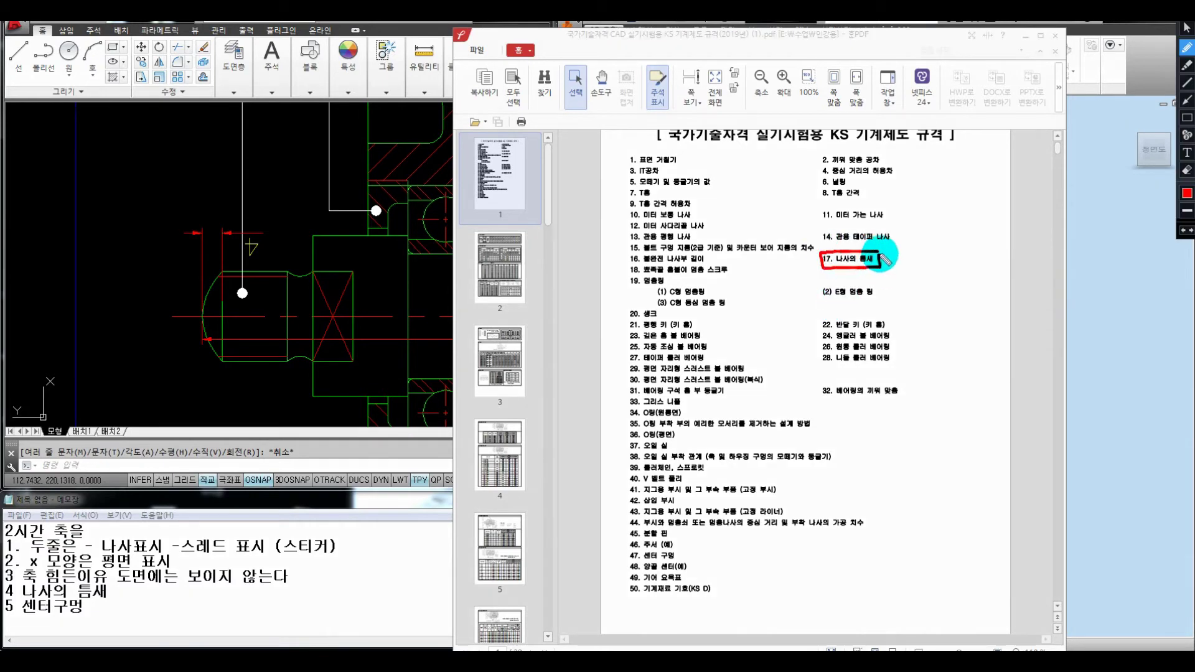
{"action": "key", "text": "Escape"}
{"action": "mouse_move", "coordinate": [1060, 151]}
{"action": "left_mouse_down"}
{"action": "mouse_move", "coordinate": [1061, 296]}
{"action": "mouse_move", "coordinate": [1069, 233]}
{"action": "left_mouse_up"}
{"action": "key", "text": "ctrl+alt+d"}
{"action": "mouse_move", "coordinate": [854, 397]}
{"action": "left_mouse_down"}
{"action": "mouse_move", "coordinate": [725, 440]}
{"action": "mouse_move", "coordinate": [850, 438]}
{"action": "left_mouse_up"}
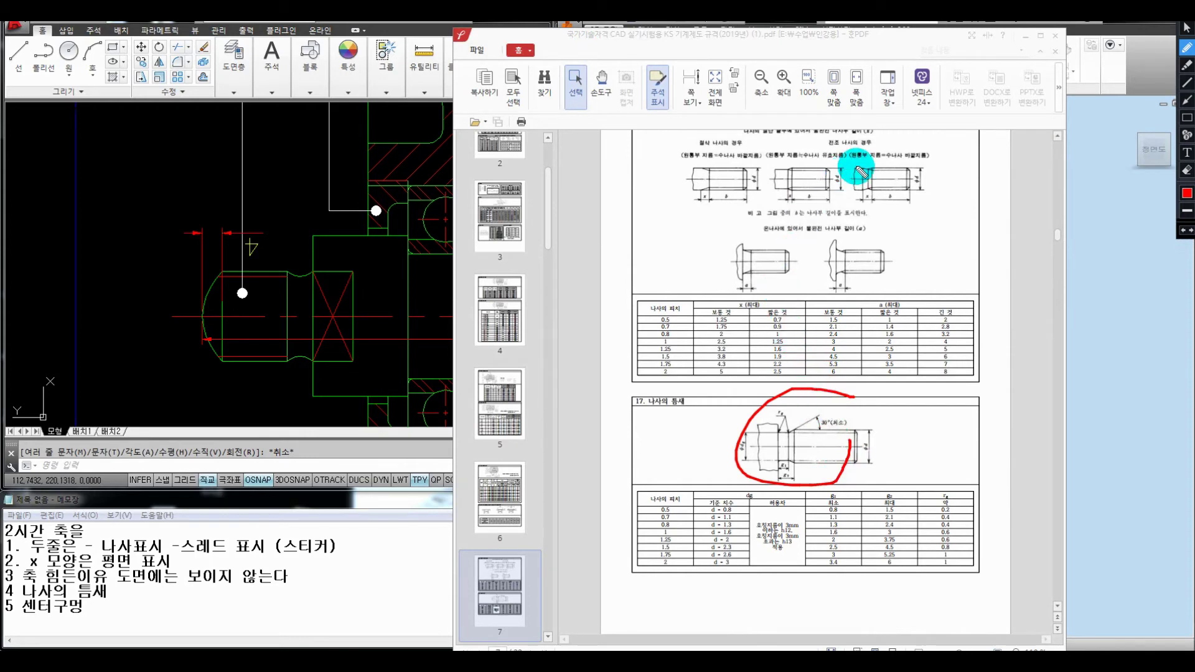
Step: Compare the incomplete-thread figures in section 16 with the thread undercut figure in section 17 (나사의 틈새)
{"action": "mouse_move", "coordinate": [847, 159]}
{"action": "left_mouse_down"}
{"action": "mouse_move", "coordinate": [648, 200]}
{"action": "mouse_move", "coordinate": [782, 199]}
{"action": "mouse_move", "coordinate": [776, 175]}
{"action": "left_mouse_up"}
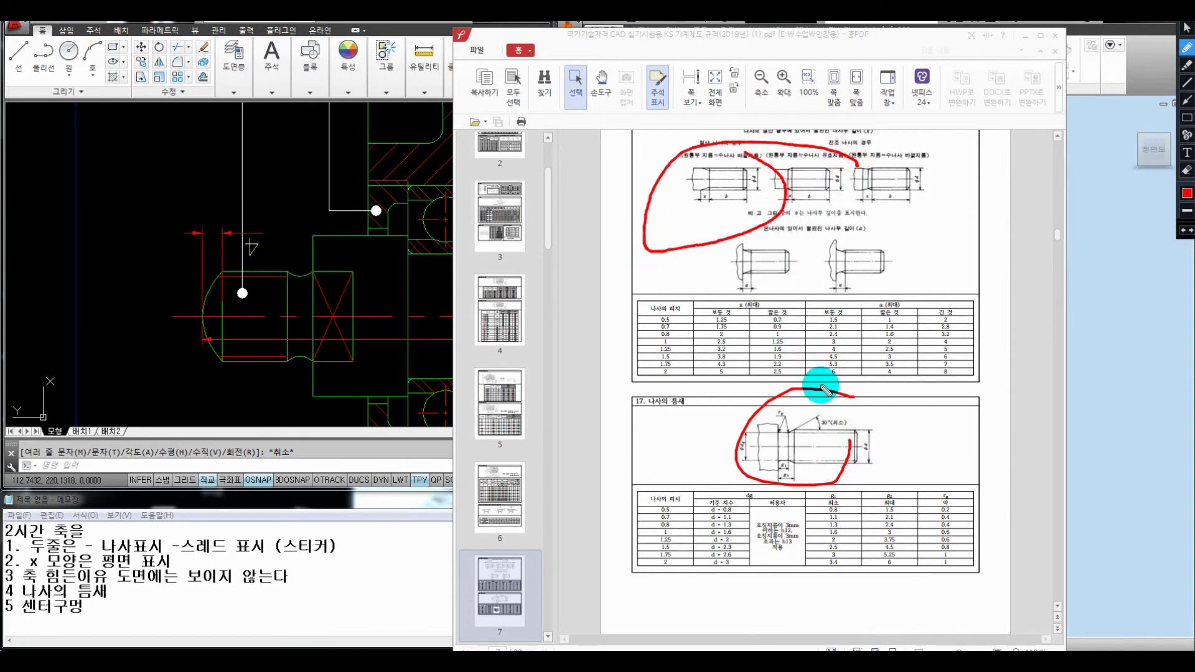
{"action": "mouse_move", "coordinate": [736, 457]}
{"action": "left_mouse_down"}
{"action": "mouse_move", "coordinate": [816, 418]}
{"action": "mouse_move", "coordinate": [810, 394]}
{"action": "left_mouse_up"}
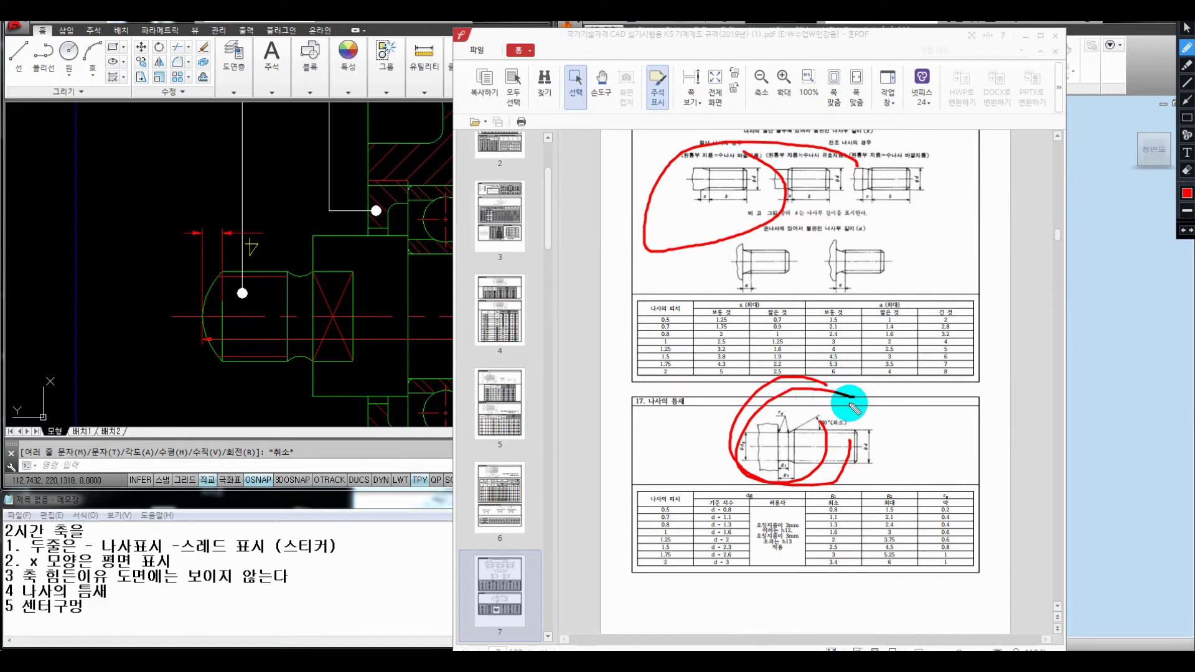
{"action": "key", "text": "Escape"}
{"action": "scroll", "coordinate": [1031, 312], "scroll_direction": "up", "scroll_amount": 1}
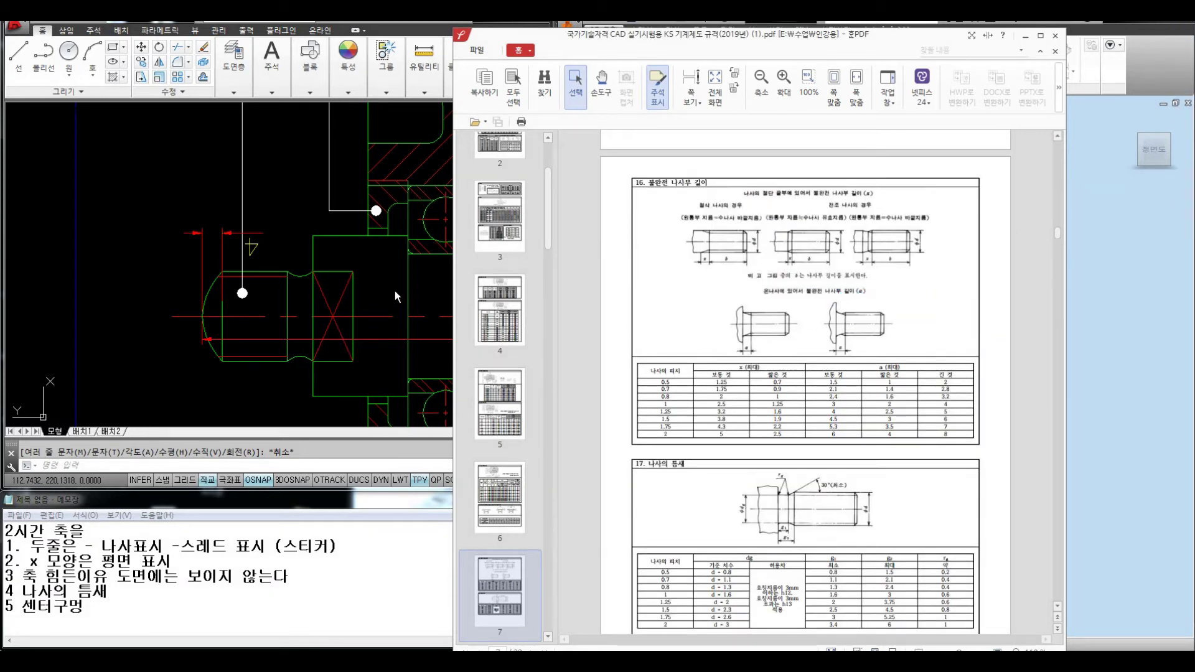
Step: Move the standards PDF clear of the AutoCAD drawing and bring the whole assembly section into view
{"action": "left_click_drag", "start_coordinate": [787, 40], "coordinate": [965, 33]}
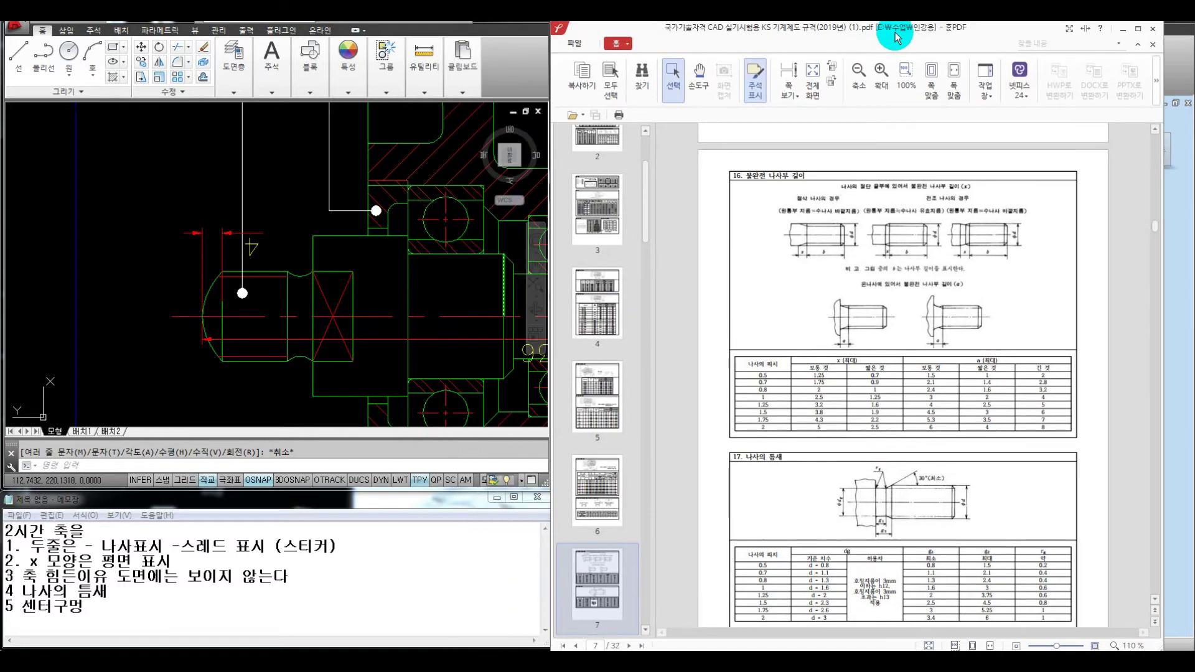
{"action": "scroll", "coordinate": [430, 288], "scroll_direction": "down", "scroll_amount": 2}
{"action": "scroll", "coordinate": [430, 288], "scroll_direction": "down", "scroll_amount": 3}
{"action": "middle_click_drag", "start_coordinate": [429, 288], "coordinate": [169, 262]}
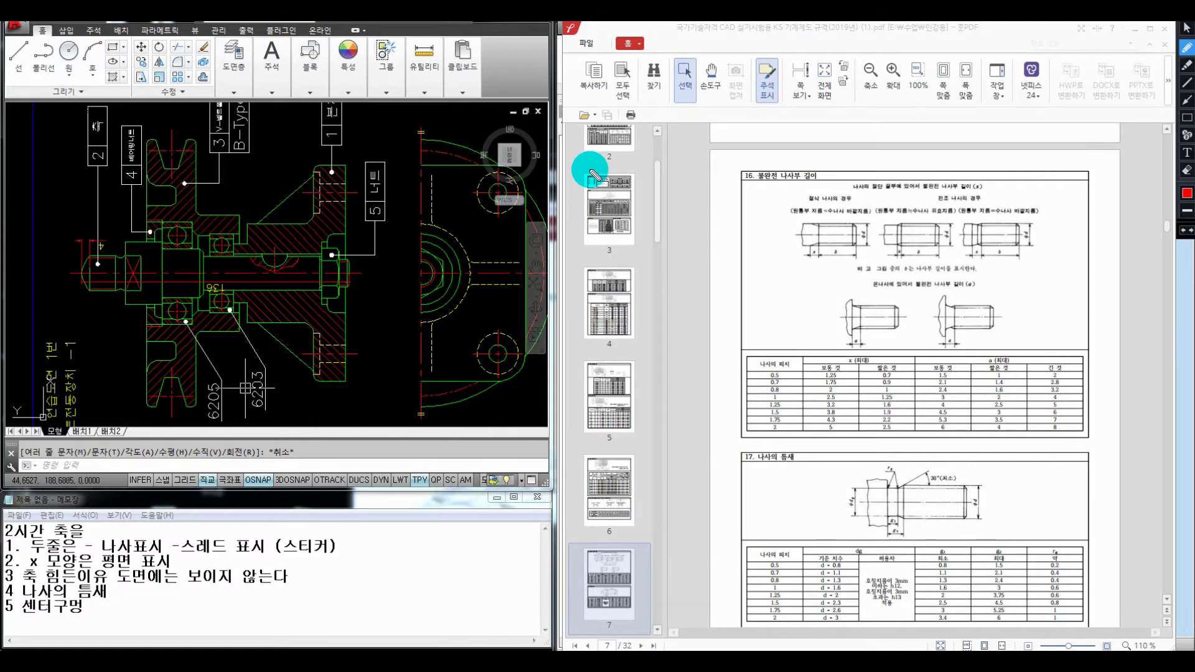
Step: Sketch the two thread-end cases as temporary markup and compare them with the washer at the assembly's nut to choose section 17
{"action": "left_click_drag", "start_coordinate": [668, 158], "coordinate": [607, 138]}
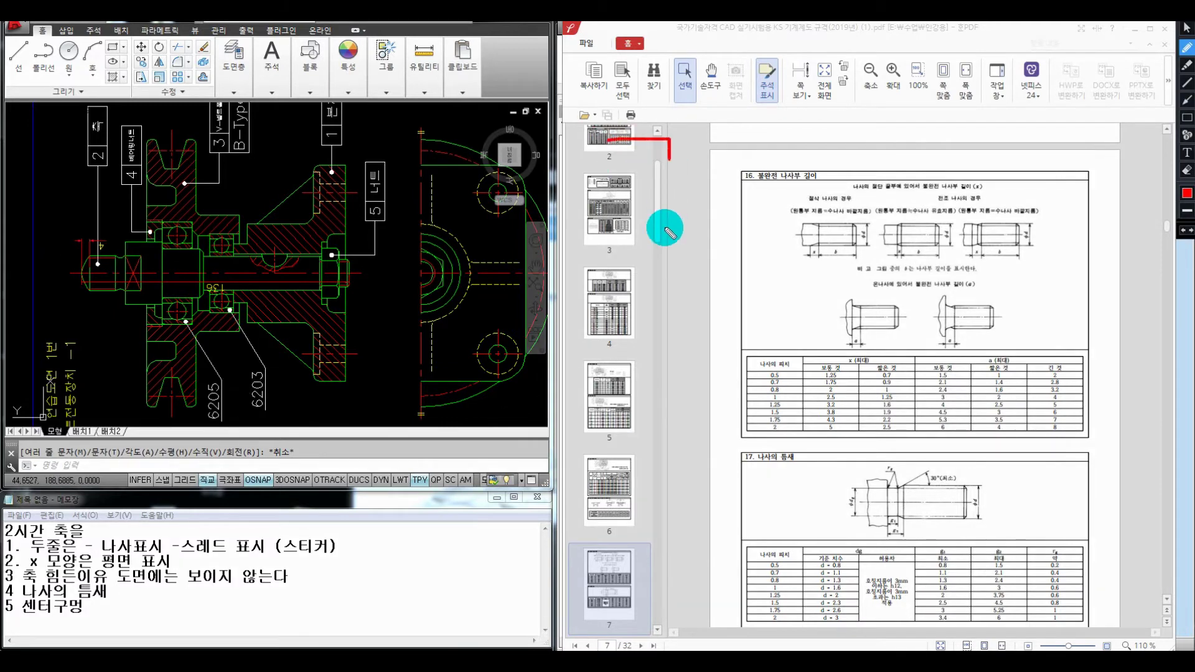
{"action": "left_click_drag", "start_coordinate": [667, 237], "coordinate": [812, 219]}
{"action": "left_click_drag", "start_coordinate": [925, 227], "coordinate": [968, 233]}
{"action": "left_click", "coordinate": [837, 369]}
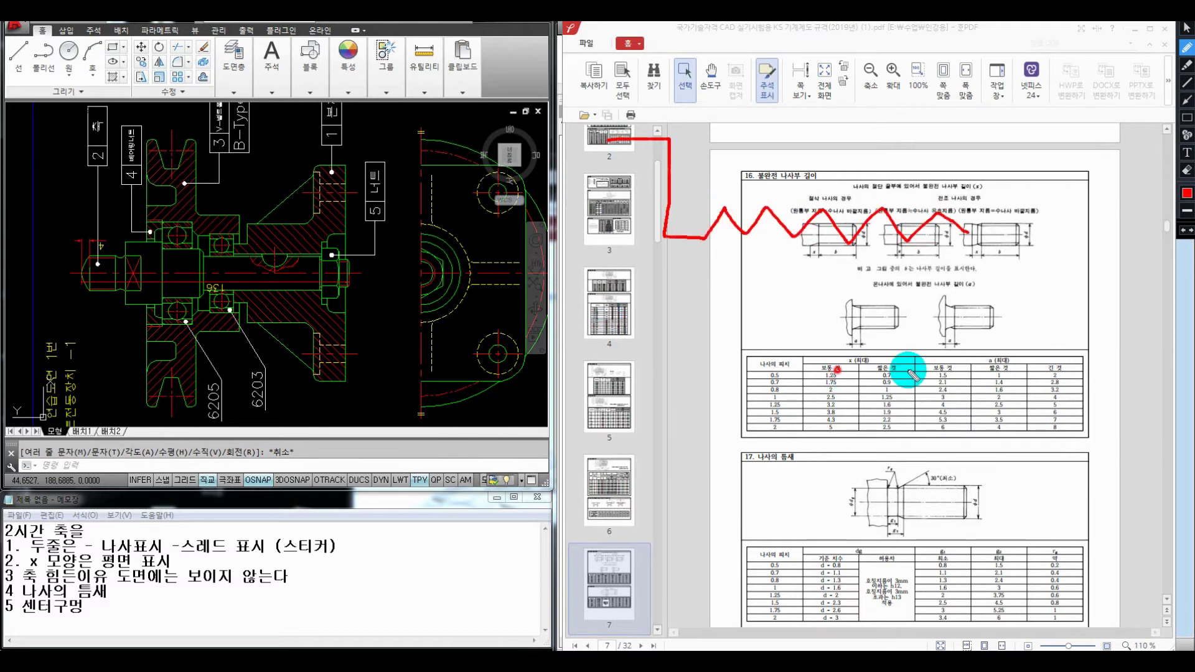
{"action": "mouse_move", "coordinate": [1009, 372]}
{"action": "left_mouse_down"}
{"action": "mouse_move", "coordinate": [746, 367]}
{"action": "mouse_move", "coordinate": [703, 406]}
{"action": "mouse_move", "coordinate": [715, 520]}
{"action": "left_mouse_up"}
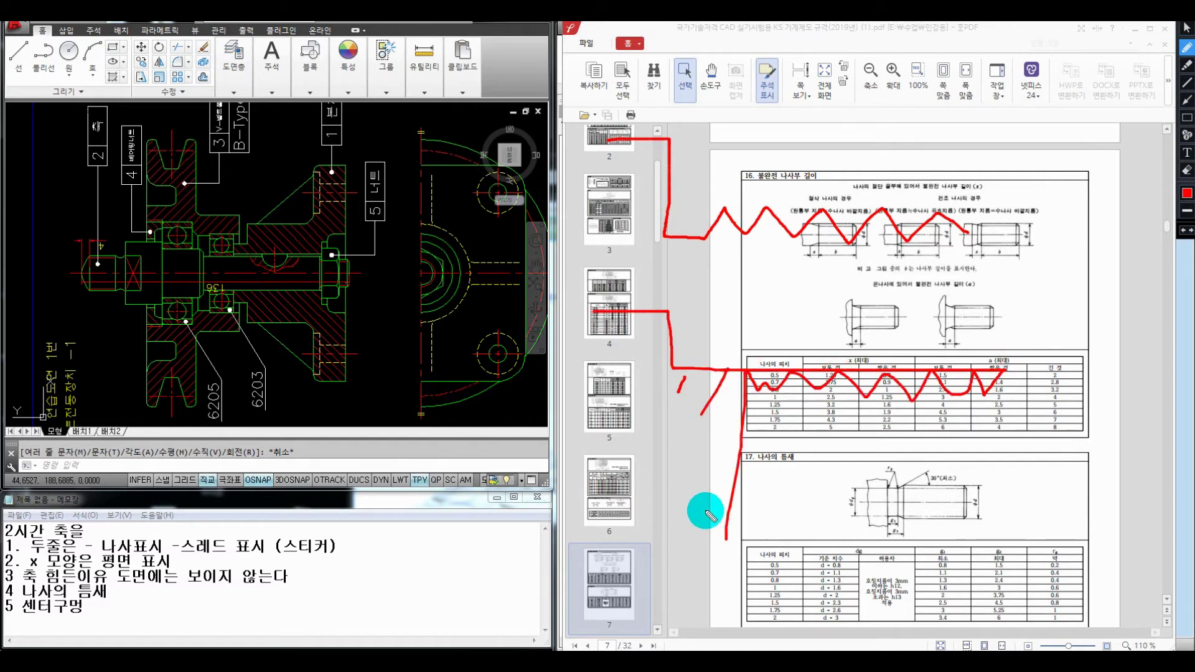
{"action": "left_click_drag", "start_coordinate": [771, 167], "coordinate": [741, 204]}
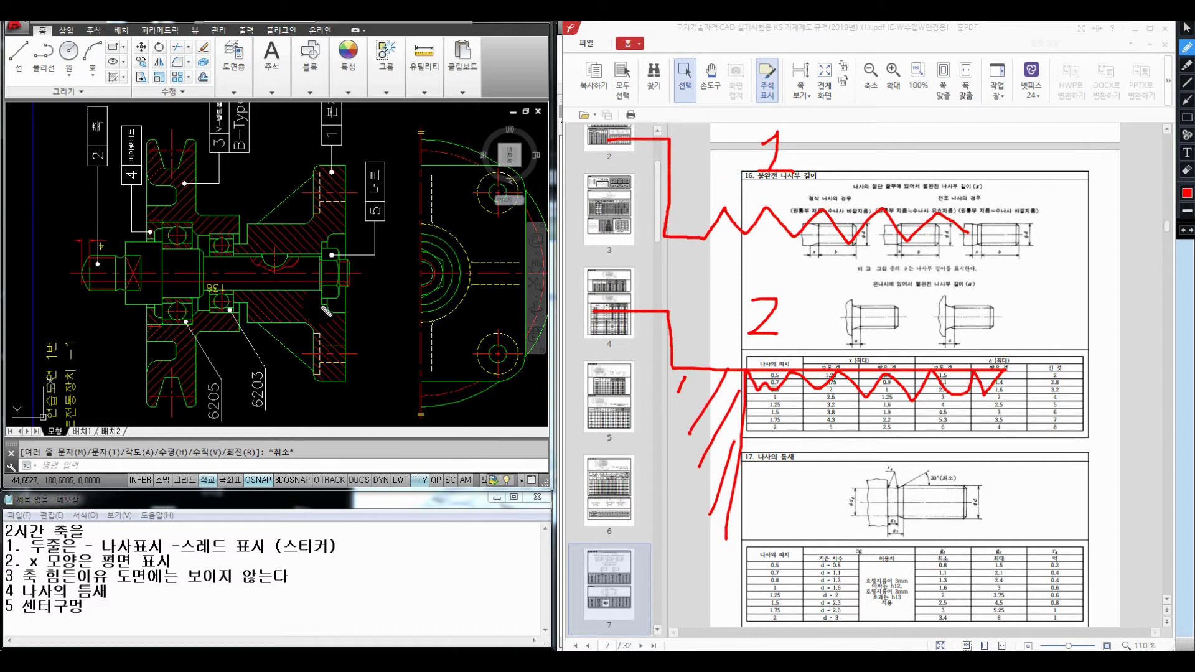
{"action": "left_click_drag", "start_coordinate": [322, 244], "coordinate": [326, 280]}
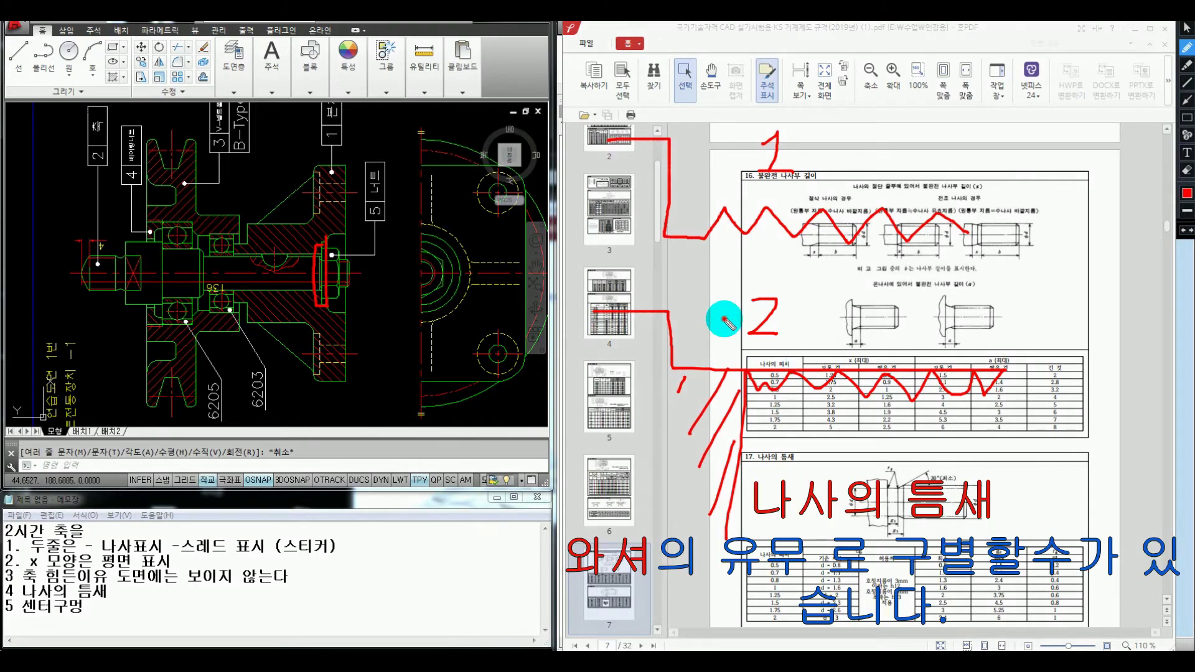
{"action": "left_click_drag", "start_coordinate": [723, 320], "coordinate": [725, 319]}
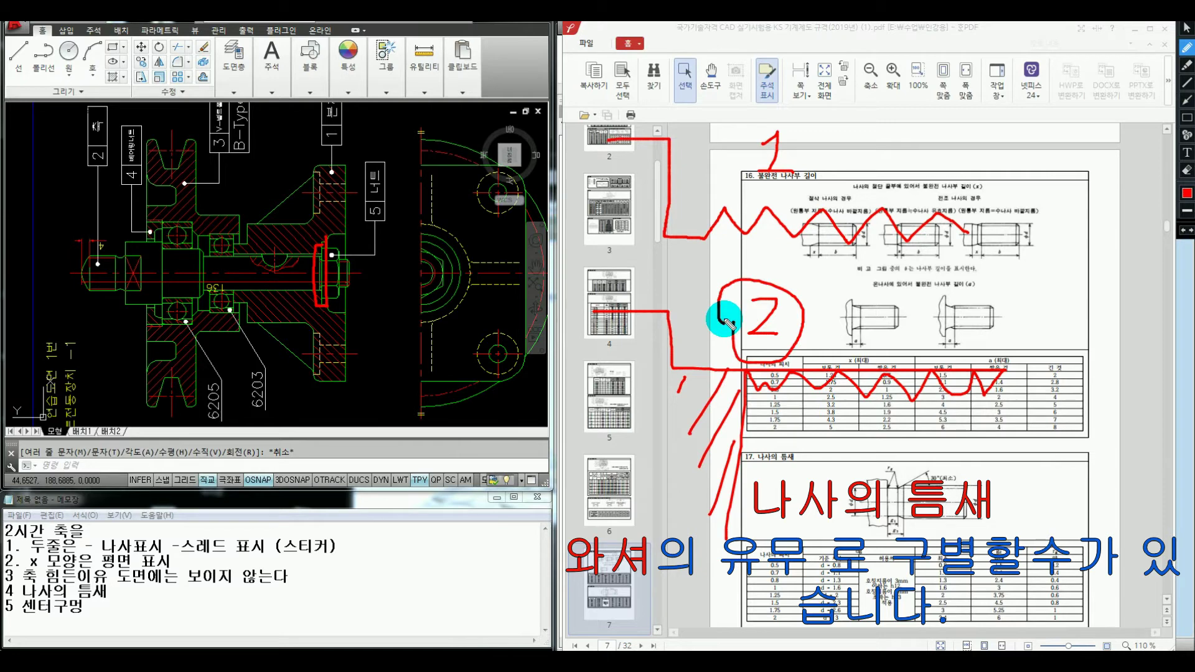
{"action": "left_click", "coordinate": [615, 445]}
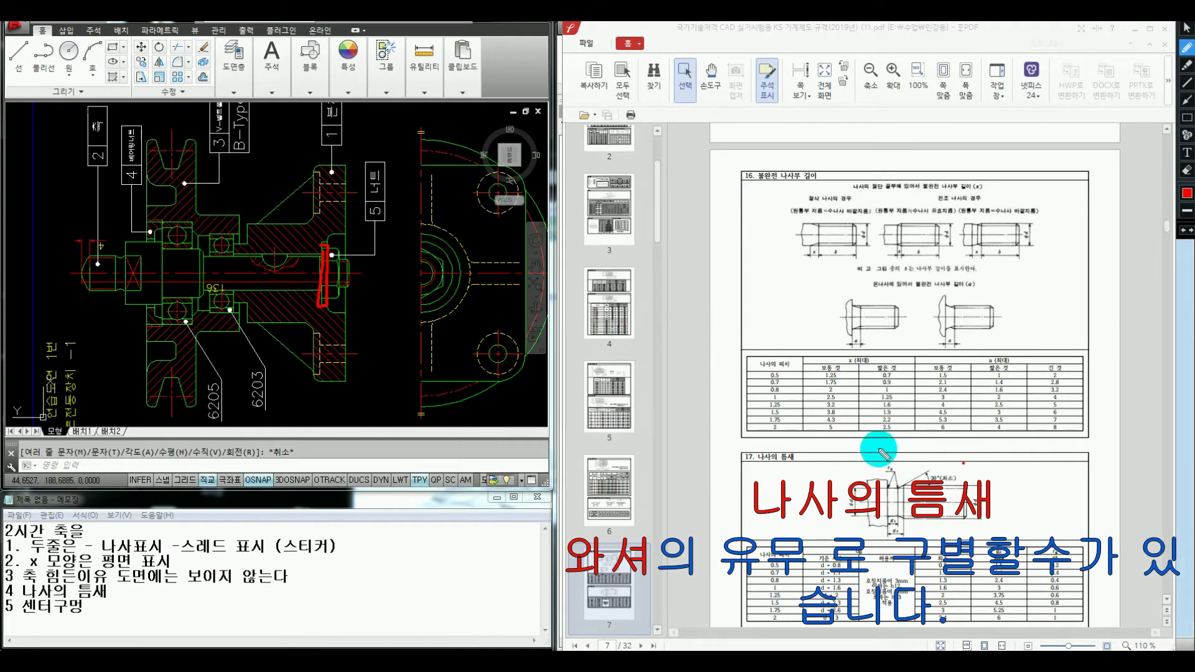
{"action": "left_click_drag", "start_coordinate": [882, 452], "coordinate": [963, 463]}
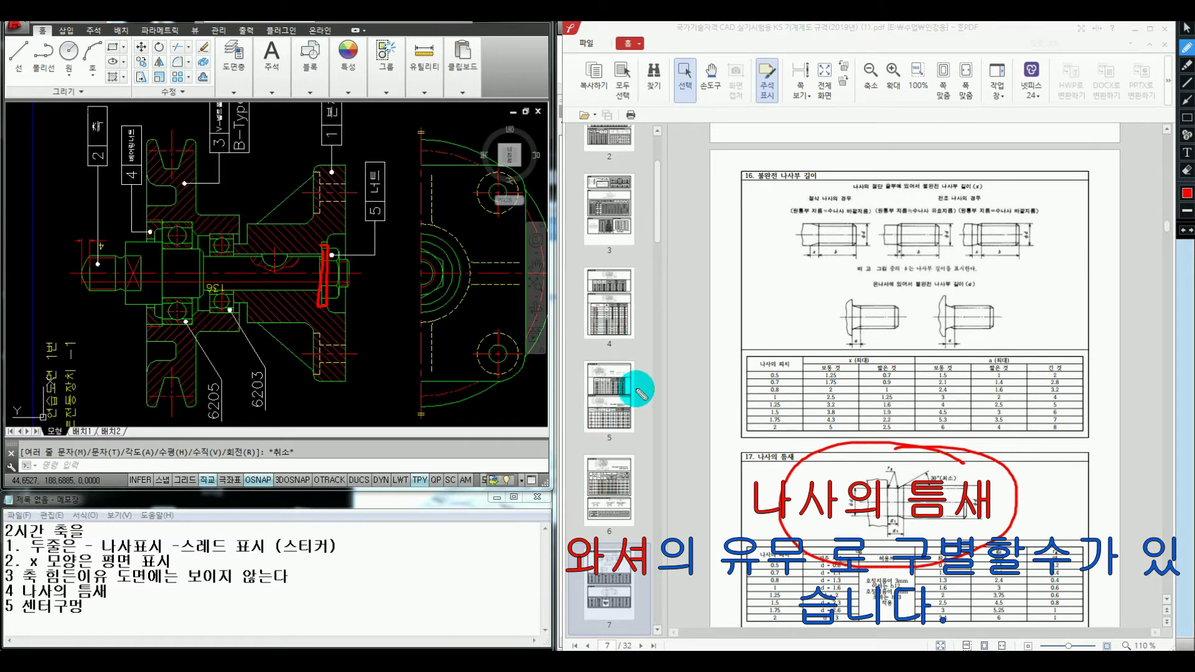
{"action": "mouse_move", "coordinate": [838, 421]}
{"action": "left_mouse_down"}
{"action": "mouse_move", "coordinate": [867, 432]}
{"action": "mouse_move", "coordinate": [861, 369]}
{"action": "left_mouse_up"}
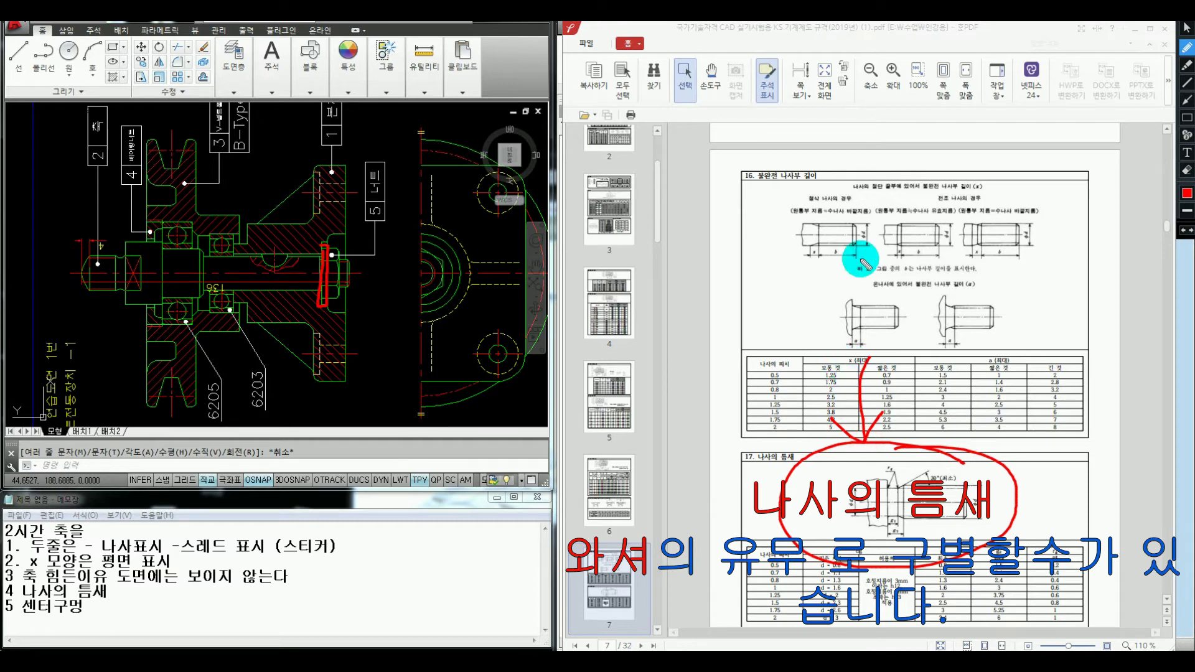
{"action": "key", "text": "Escape"}
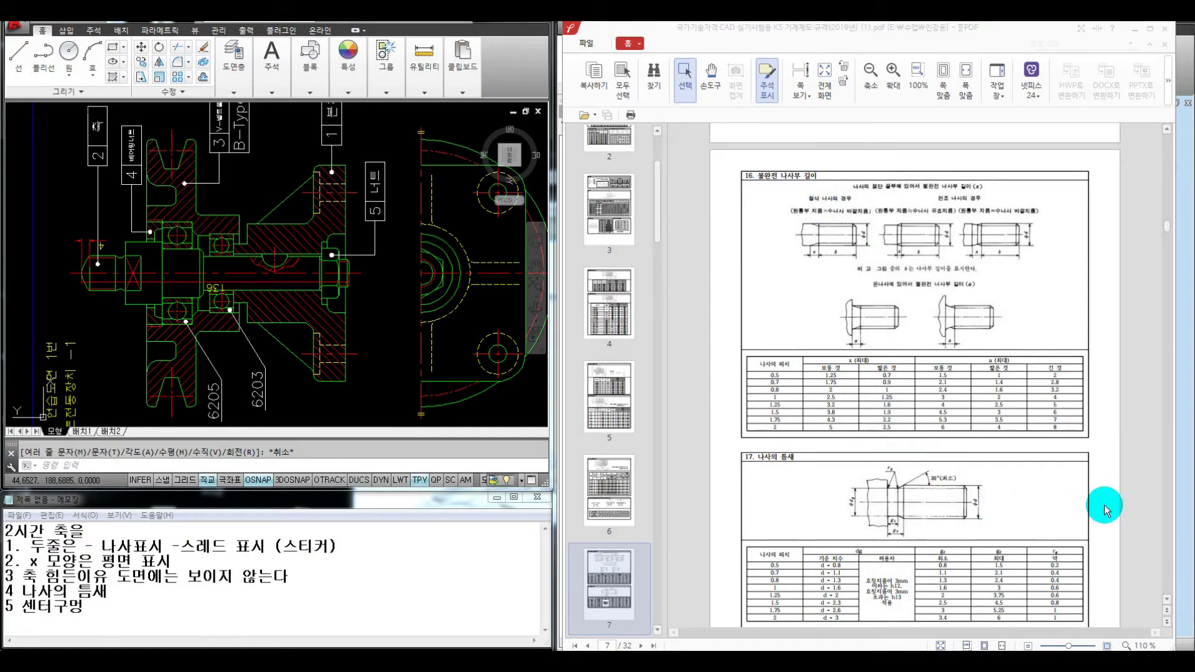
Step: Enlarge section 17 of the PDF and look up the undercut table's row for a thread pitch of 1.25
{"action": "scroll", "coordinate": [1095, 497], "scroll_direction": "down", "scroll_amount": 1}
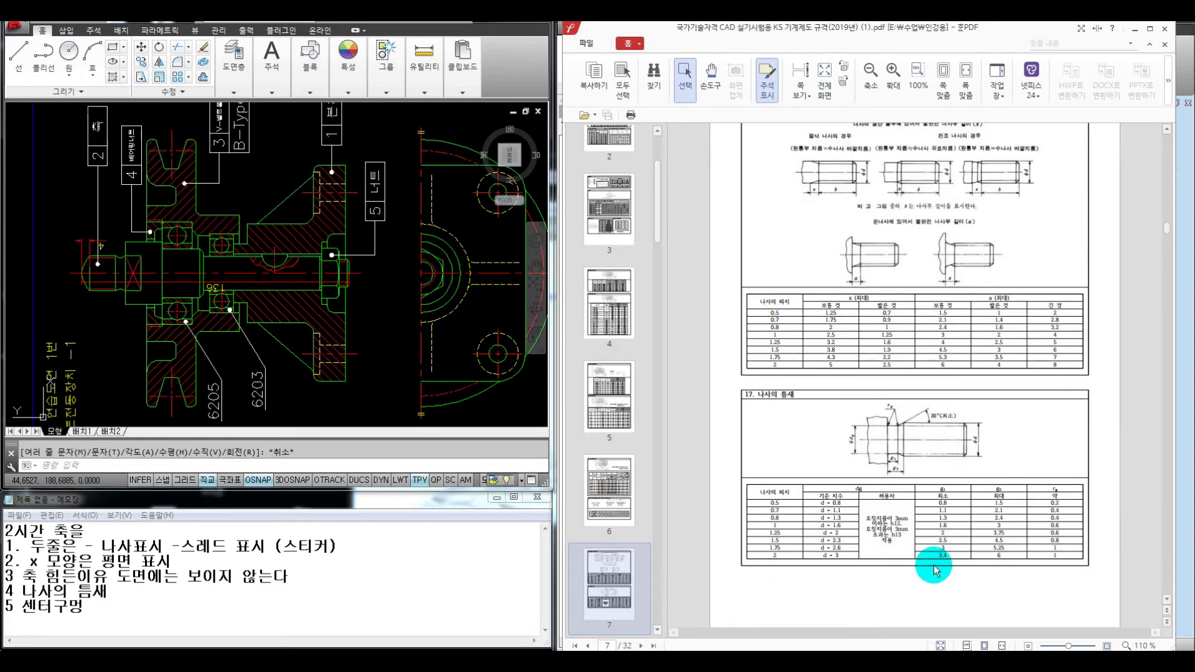
{"action": "scroll", "coordinate": [930, 563], "scroll_direction": "up", "scroll_amount": 2, "text": "ctrl"}
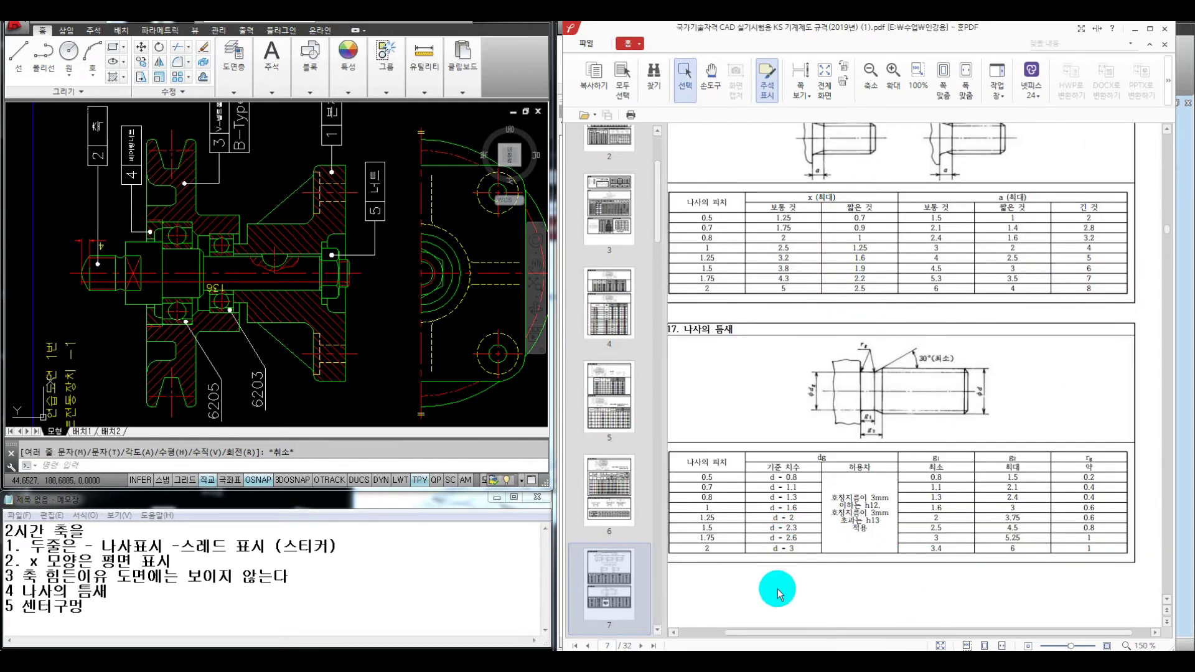
{"action": "left_click_drag", "start_coordinate": [782, 630], "coordinate": [773, 622]}
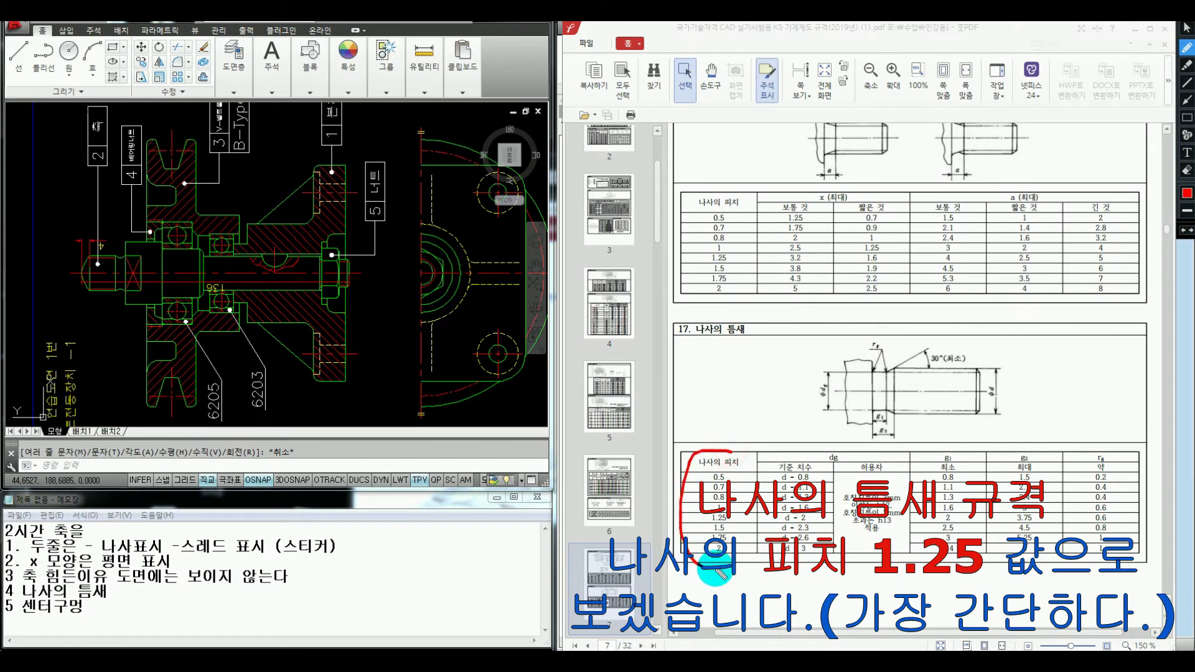
{"action": "mouse_move", "coordinate": [719, 453]}
{"action": "left_mouse_down"}
{"action": "mouse_move", "coordinate": [684, 523]}
{"action": "mouse_move", "coordinate": [743, 534]}
{"action": "mouse_move", "coordinate": [1079, 530]}
{"action": "left_mouse_up"}
{"action": "key", "text": "e"}
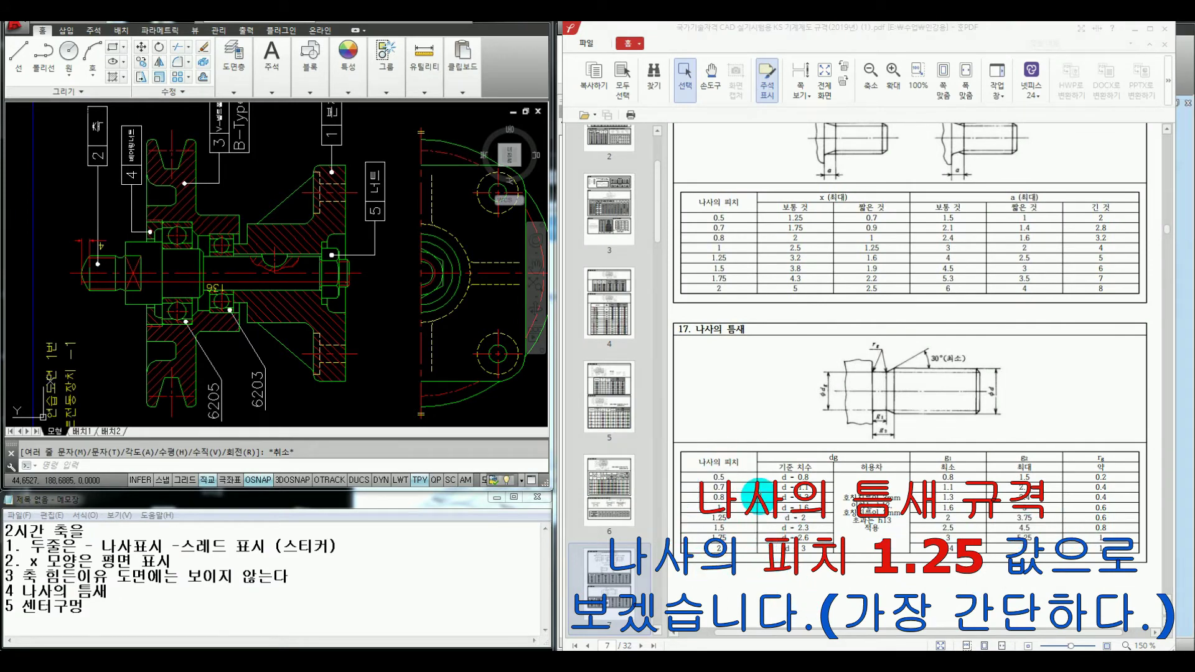
{"action": "mouse_move", "coordinate": [753, 456]}
{"action": "left_mouse_down"}
{"action": "mouse_move", "coordinate": [681, 464]}
{"action": "mouse_move", "coordinate": [751, 471]}
{"action": "mouse_move", "coordinate": [751, 456]}
{"action": "left_mouse_up"}
{"action": "left_click_drag", "start_coordinate": [101, 287], "coordinate": [119, 337]}
{"action": "mouse_move", "coordinate": [180, 426]}
{"action": "left_mouse_down"}
{"action": "mouse_move", "coordinate": [104, 377]}
{"action": "mouse_move", "coordinate": [115, 411]}
{"action": "left_mouse_up"}
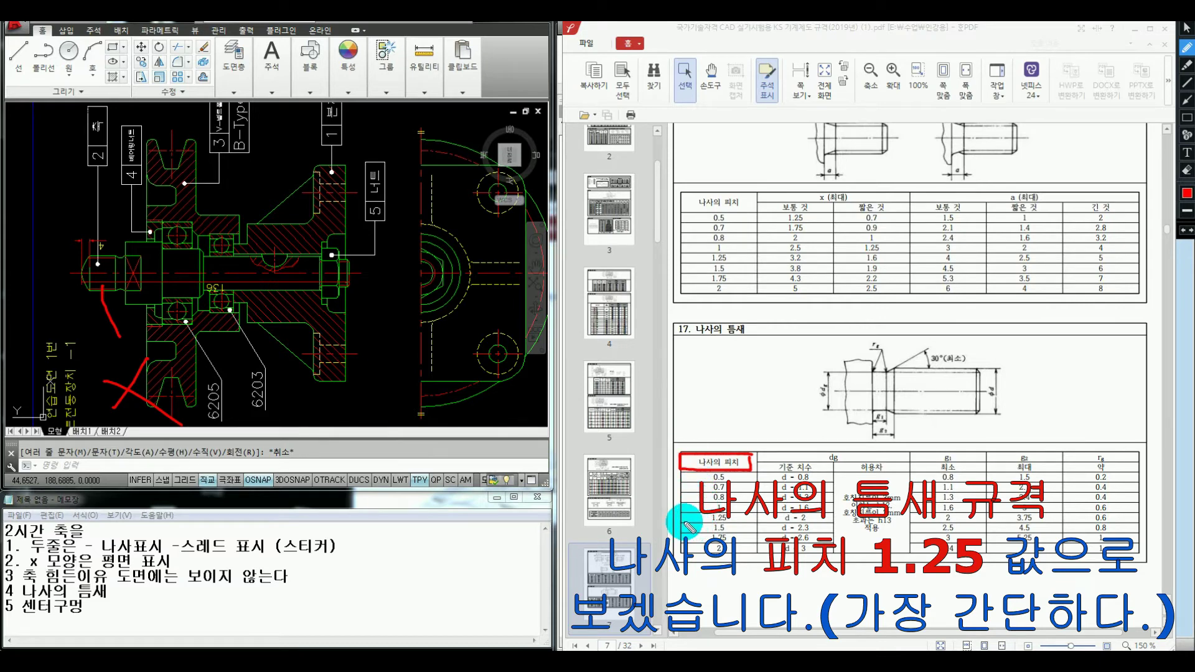
{"action": "left_click_drag", "start_coordinate": [683, 522], "coordinate": [747, 524]}
{"action": "mouse_move", "coordinate": [816, 511]}
{"action": "left_mouse_down"}
{"action": "mouse_move", "coordinate": [775, 524]}
{"action": "mouse_move", "coordinate": [1107, 519]}
{"action": "left_mouse_up"}
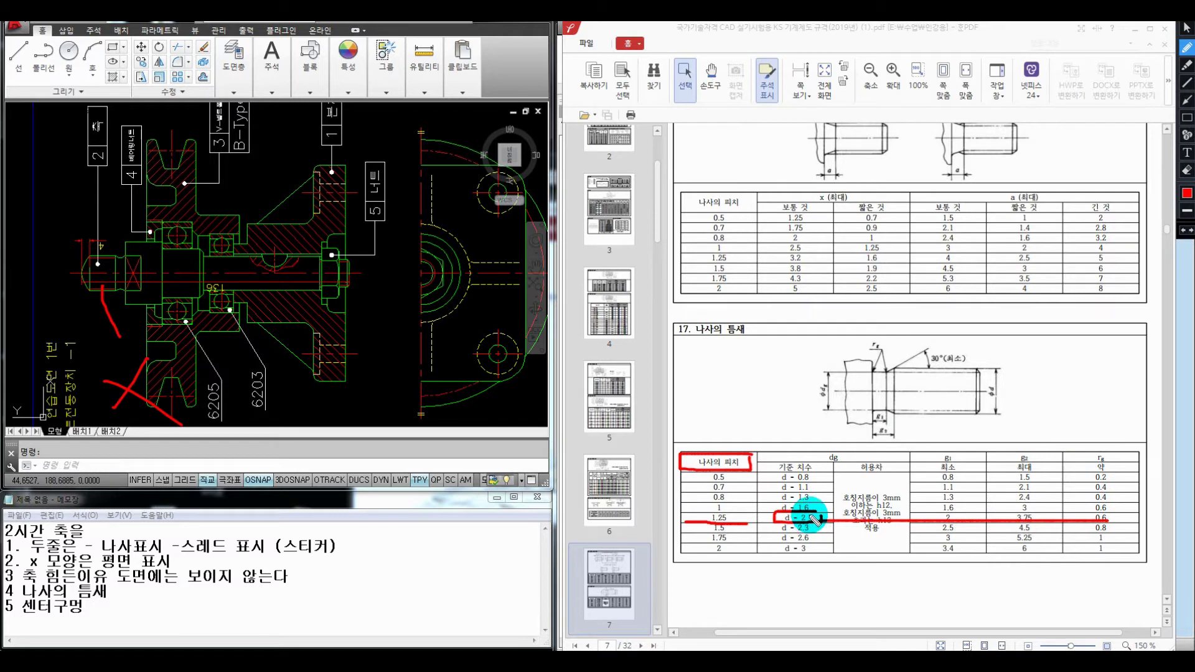
Step: Mark d and dg on the undercut figure and note the calculation 17-2 and 15 for the undercut diameter
{"action": "mouse_move", "coordinate": [975, 374]}
{"action": "left_mouse_down"}
{"action": "mouse_move", "coordinate": [994, 370]}
{"action": "mouse_move", "coordinate": [995, 411]}
{"action": "mouse_move", "coordinate": [1045, 397]}
{"action": "left_mouse_up"}
{"action": "left_click_drag", "start_coordinate": [873, 374], "coordinate": [876, 410]}
{"action": "left_click_drag", "start_coordinate": [722, 340], "coordinate": [722, 355]}
{"action": "left_click_drag", "start_coordinate": [736, 344], "coordinate": [775, 346]}
{"action": "left_click_drag", "start_coordinate": [779, 338], "coordinate": [790, 352]}
{"action": "mouse_move", "coordinate": [727, 391]}
{"action": "left_mouse_down"}
{"action": "mouse_move", "coordinate": [726, 401]}
{"action": "mouse_move", "coordinate": [774, 402]}
{"action": "left_mouse_up"}
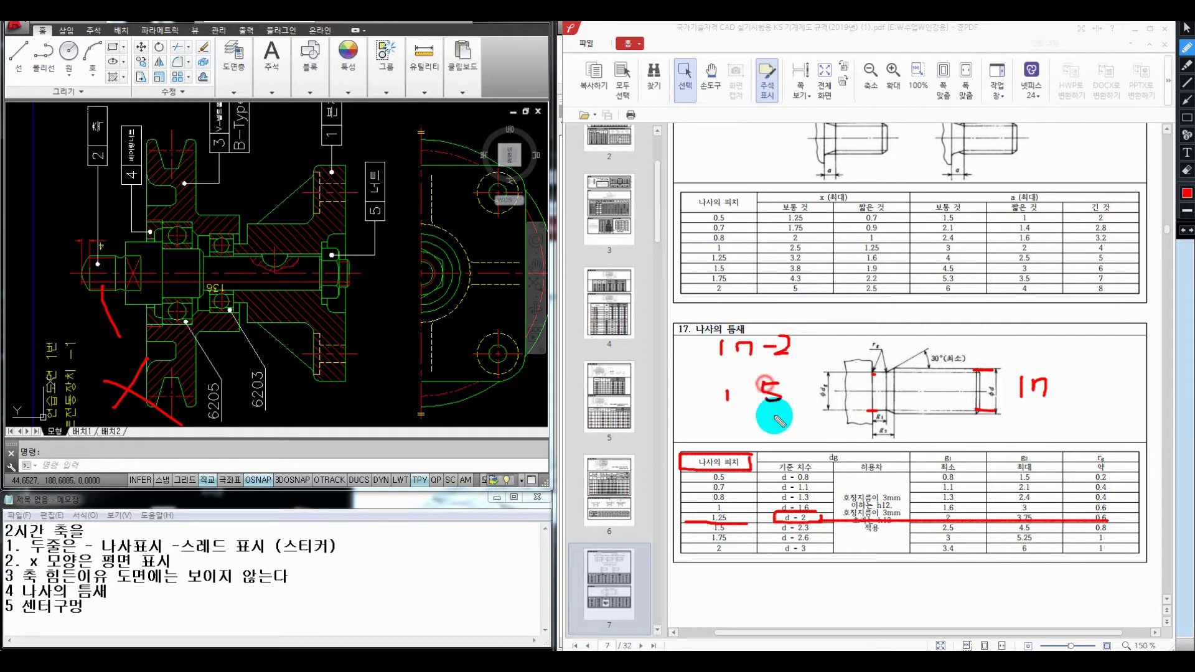
{"action": "left_click_drag", "start_coordinate": [865, 366], "coordinate": [870, 367]}
{"action": "left_click", "coordinate": [862, 411]}
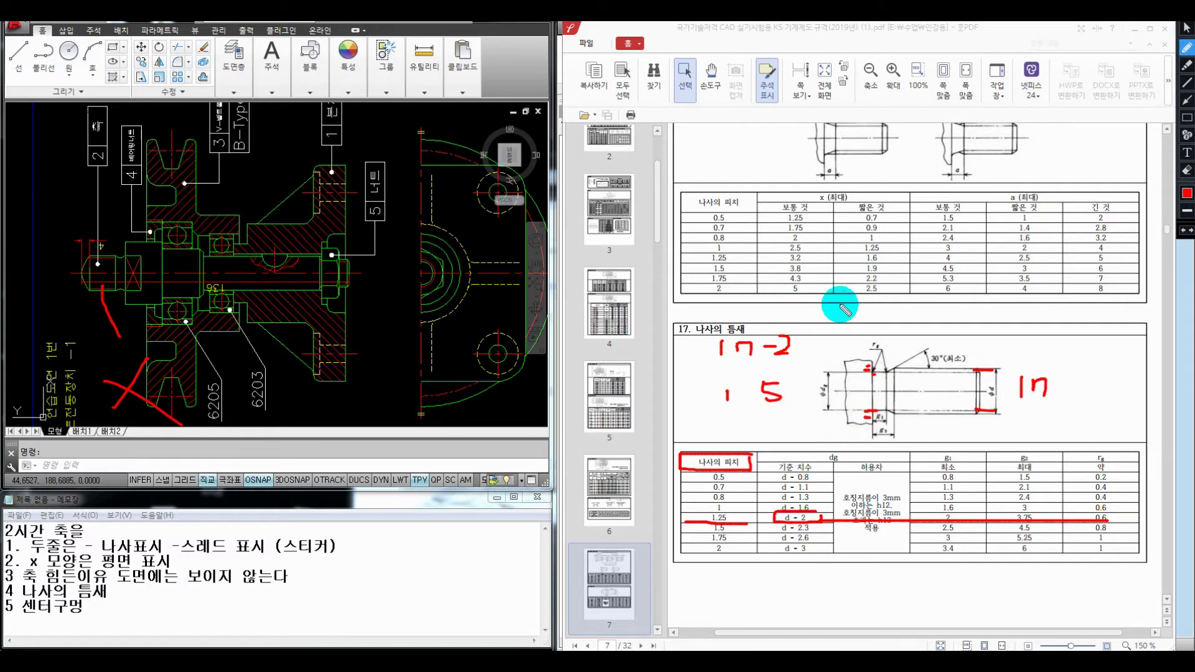
Step: Mark up the undercut profile over the PDF with a depth of 1, a width of 2 and a 30° slope
{"action": "mouse_move", "coordinate": [863, 251]}
{"action": "left_mouse_down"}
{"action": "mouse_move", "coordinate": [862, 274]}
{"action": "mouse_move", "coordinate": [921, 282]}
{"action": "mouse_move", "coordinate": [983, 235]}
{"action": "left_mouse_up"}
{"action": "left_click_drag", "start_coordinate": [828, 249], "coordinate": [855, 248]}
{"action": "mouse_move", "coordinate": [844, 249]}
{"action": "left_mouse_down"}
{"action": "mouse_move", "coordinate": [843, 279]}
{"action": "mouse_move", "coordinate": [861, 279]}
{"action": "left_mouse_up"}
{"action": "mouse_move", "coordinate": [784, 240]}
{"action": "left_mouse_down"}
{"action": "mouse_move", "coordinate": [796, 269]}
{"action": "mouse_move", "coordinate": [818, 269]}
{"action": "mouse_move", "coordinate": [865, 303]}
{"action": "mouse_move", "coordinate": [921, 305]}
{"action": "left_mouse_up"}
{"action": "mouse_move", "coordinate": [872, 410]}
{"action": "left_mouse_down"}
{"action": "mouse_move", "coordinate": [892, 415]}
{"action": "mouse_move", "coordinate": [874, 422]}
{"action": "left_mouse_up"}
{"action": "mouse_move", "coordinate": [953, 513]}
{"action": "left_mouse_down"}
{"action": "mouse_move", "coordinate": [968, 517]}
{"action": "mouse_move", "coordinate": [949, 511]}
{"action": "left_mouse_up"}
{"action": "mouse_move", "coordinate": [896, 316]}
{"action": "left_mouse_down"}
{"action": "mouse_move", "coordinate": [896, 344]}
{"action": "mouse_move", "coordinate": [914, 338]}
{"action": "mouse_move", "coordinate": [933, 367]}
{"action": "left_mouse_up"}
{"action": "left_click_drag", "start_coordinate": [909, 283], "coordinate": [1036, 286]}
{"action": "left_click_drag", "start_coordinate": [987, 245], "coordinate": [993, 274]}
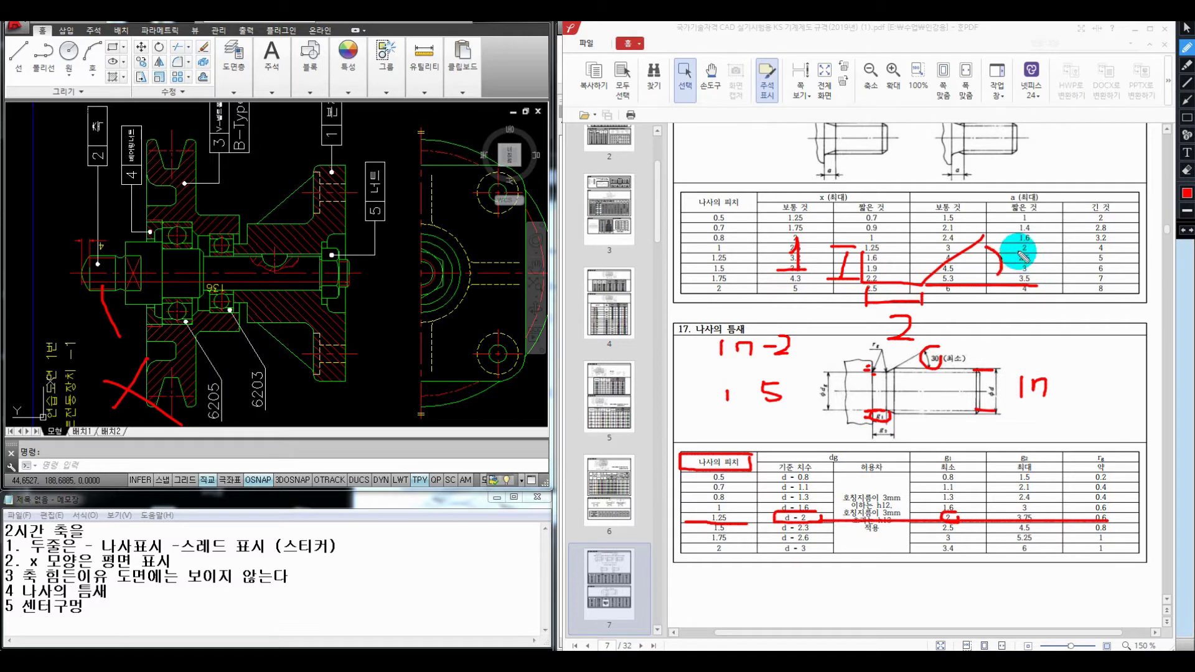
{"action": "mouse_move", "coordinate": [1008, 234]}
{"action": "left_mouse_down"}
{"action": "mouse_move", "coordinate": [1027, 235]}
{"action": "mouse_move", "coordinate": [1019, 262]}
{"action": "mouse_move", "coordinate": [1058, 244]}
{"action": "left_mouse_up"}
{"action": "left_click_drag", "start_coordinate": [953, 284], "coordinate": [971, 286]}
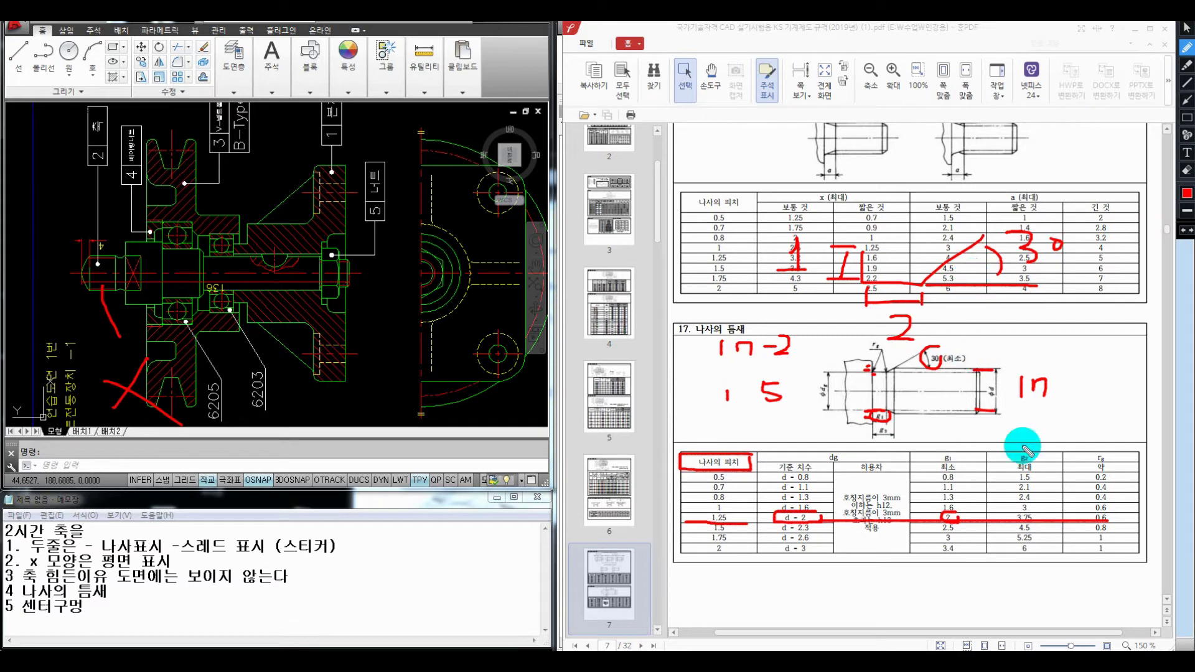
Step: Cross out the g2 and rg columns, mark the rg corners in the figure and circle the marked-up undercut profile
{"action": "mouse_move", "coordinate": [1026, 439]}
{"action": "left_mouse_down"}
{"action": "mouse_move", "coordinate": [1032, 525]}
{"action": "mouse_move", "coordinate": [1045, 454]}
{"action": "mouse_move", "coordinate": [1045, 479]}
{"action": "mouse_move", "coordinate": [1130, 563]}
{"action": "left_mouse_up"}
{"action": "mouse_move", "coordinate": [1048, 510]}
{"action": "left_mouse_down"}
{"action": "mouse_move", "coordinate": [1112, 459]}
{"action": "mouse_move", "coordinate": [1100, 520]}
{"action": "left_mouse_up"}
{"action": "mouse_move", "coordinate": [1092, 451]}
{"action": "left_mouse_down"}
{"action": "mouse_move", "coordinate": [1113, 454]}
{"action": "mouse_move", "coordinate": [1105, 449]}
{"action": "left_mouse_up"}
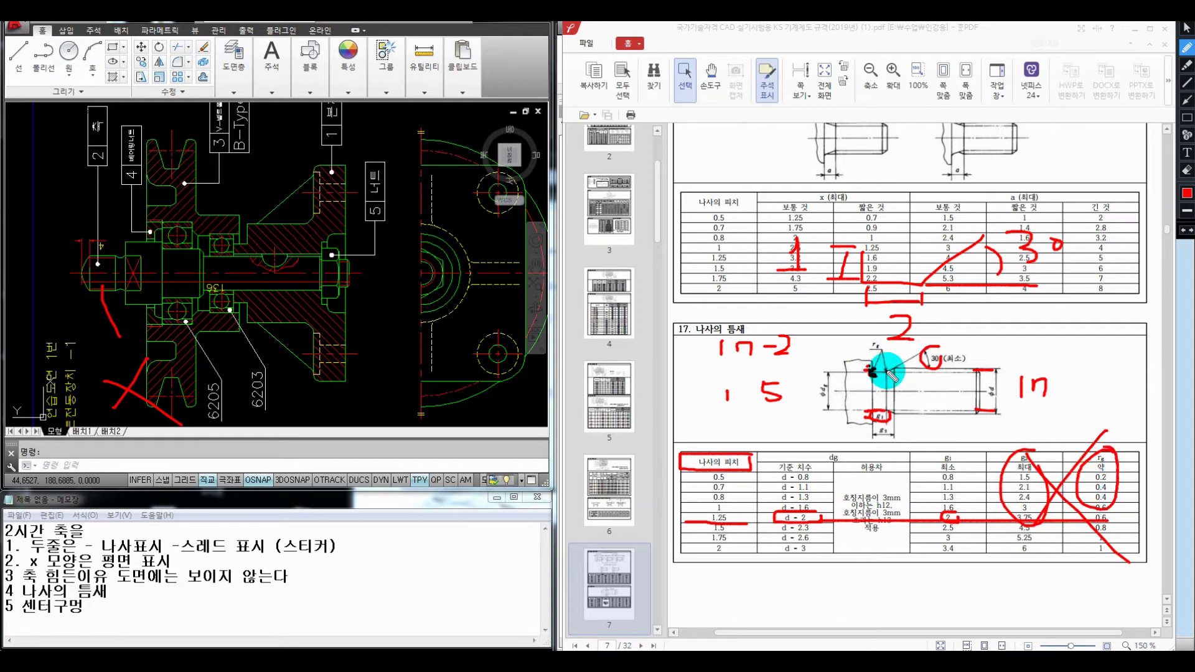
{"action": "left_click_drag", "start_coordinate": [888, 372], "coordinate": [886, 374]}
{"action": "left_click_drag", "start_coordinate": [881, 341], "coordinate": [884, 347]}
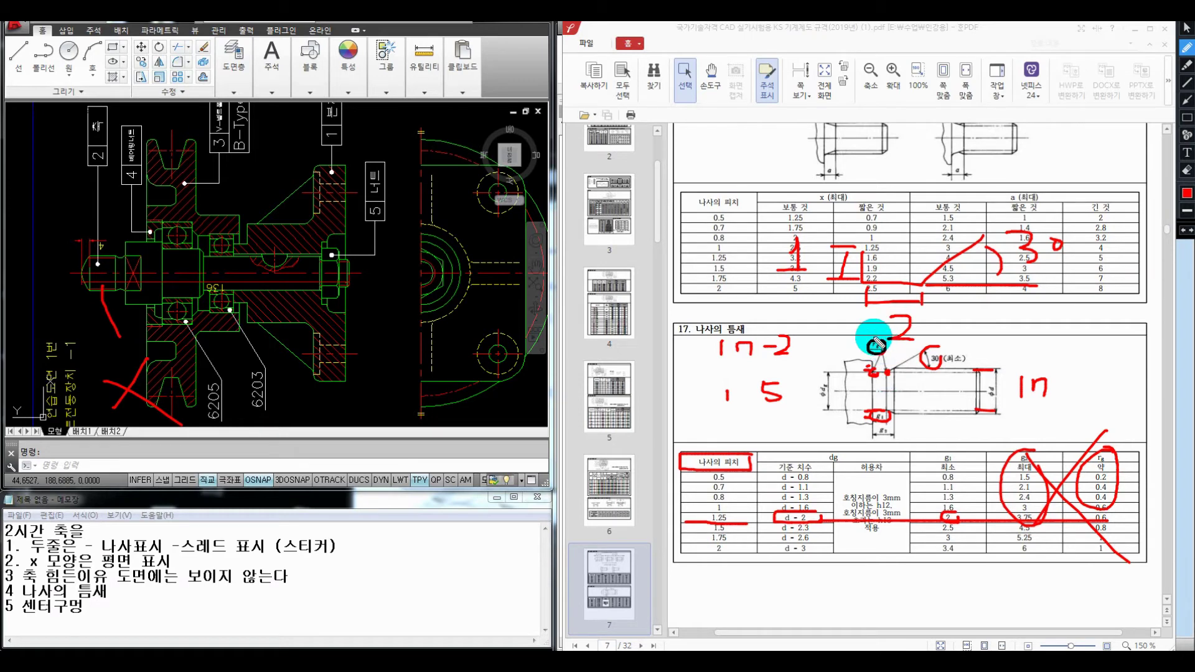
{"action": "left_click_drag", "start_coordinate": [874, 344], "coordinate": [882, 341]}
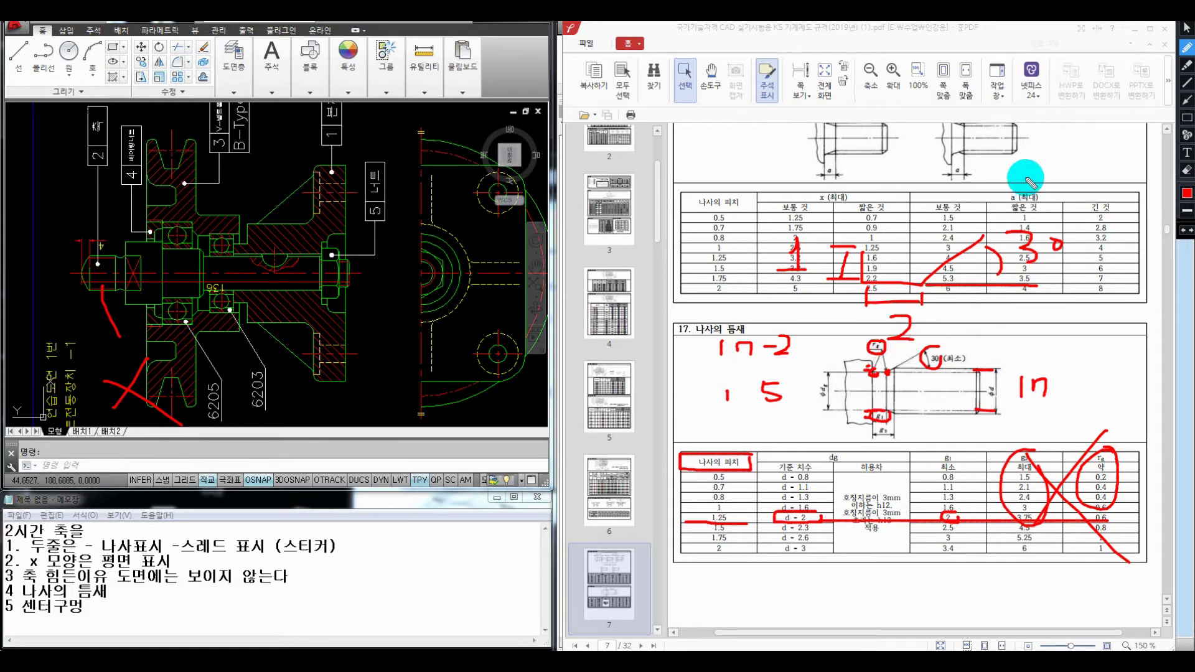
{"action": "mouse_move", "coordinate": [912, 170]}
{"action": "left_mouse_down"}
{"action": "mouse_move", "coordinate": [862, 336]}
{"action": "mouse_move", "coordinate": [1085, 285]}
{"action": "mouse_move", "coordinate": [1003, 198]}
{"action": "left_mouse_up"}
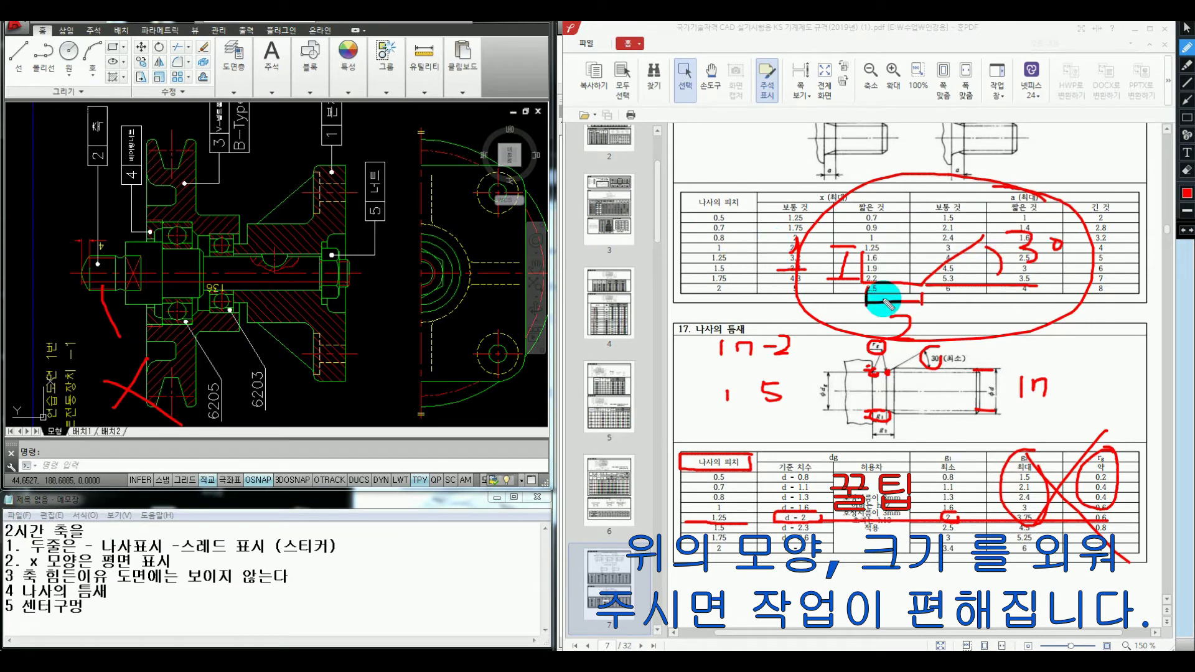
Step: Clear the markup, switch to the Inventor part, start a sketch on the XY plane and slice the view through the shaft
{"action": "key", "text": "Escape"}
{"action": "left_click", "coordinate": [1133, 31]}
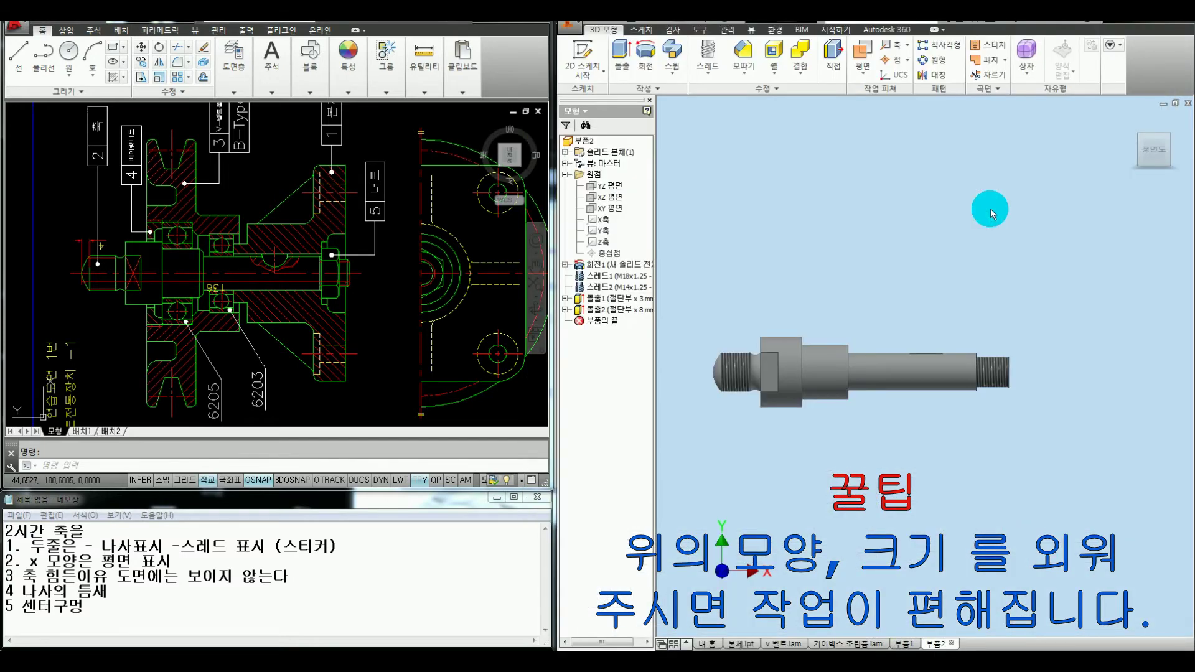
{"action": "left_click", "coordinate": [602, 210]}
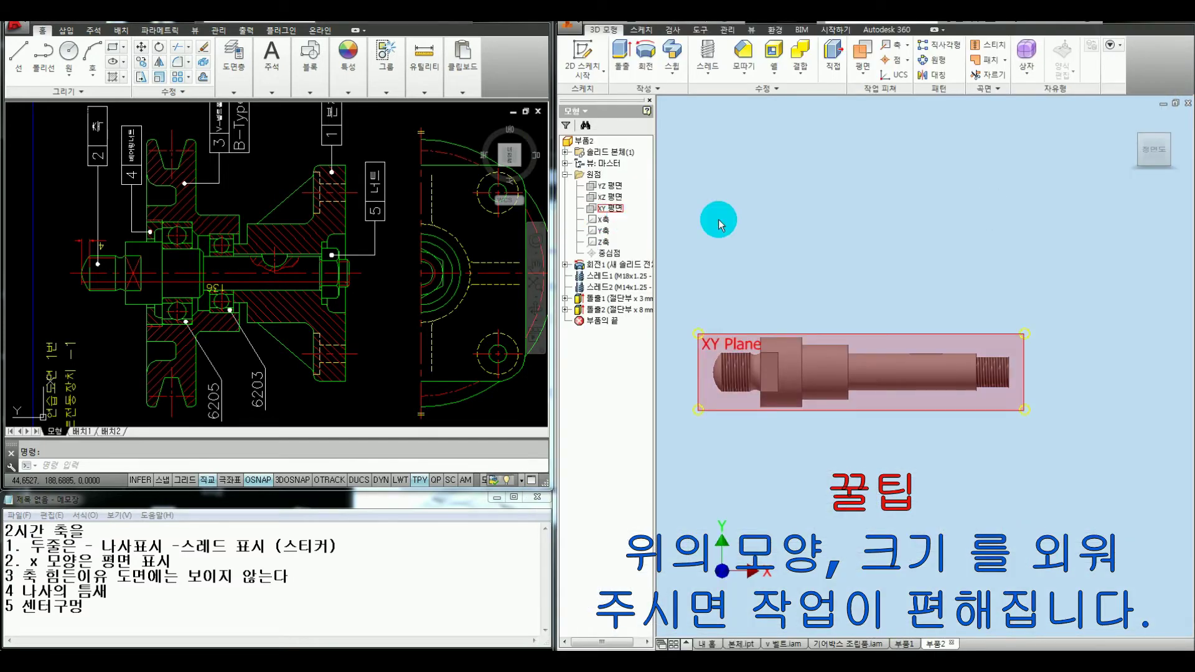
{"action": "key", "text": "s"}
{"action": "middle_click_drag", "start_coordinate": [1185, 302], "coordinate": [959, 295]}
{"action": "key", "text": "F7"}
{"action": "scroll", "coordinate": [958, 295], "scroll_direction": "up", "scroll_amount": 4}
{"action": "left_click", "coordinate": [808, 53]}
Step: Sketch a closed trapezoidal undercut profile with one sloped side at the shoulder next to the M14x1.25 thread
{"action": "mouse_move", "coordinate": [947, 341]}
{"action": "middle_mouse_down"}
{"action": "mouse_move", "coordinate": [906, 349]}
{"action": "mouse_move", "coordinate": [867, 312]}
{"action": "middle_mouse_up"}
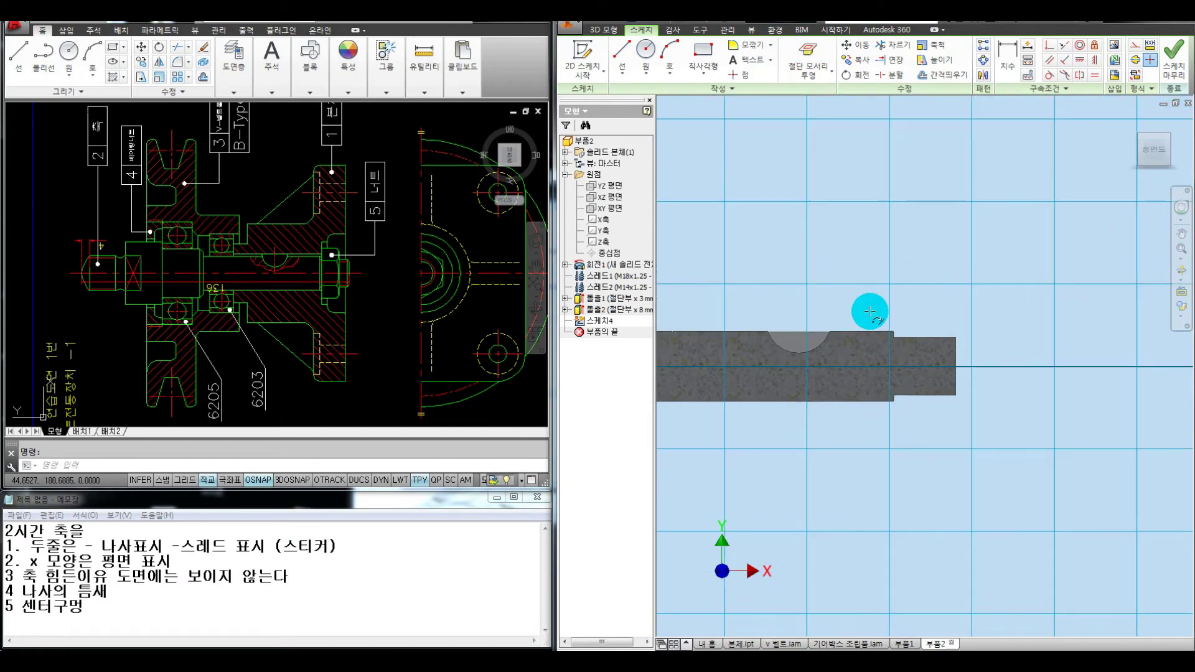
{"action": "scroll", "coordinate": [864, 333], "scroll_direction": "up", "scroll_amount": 3}
{"action": "key", "text": "l"}
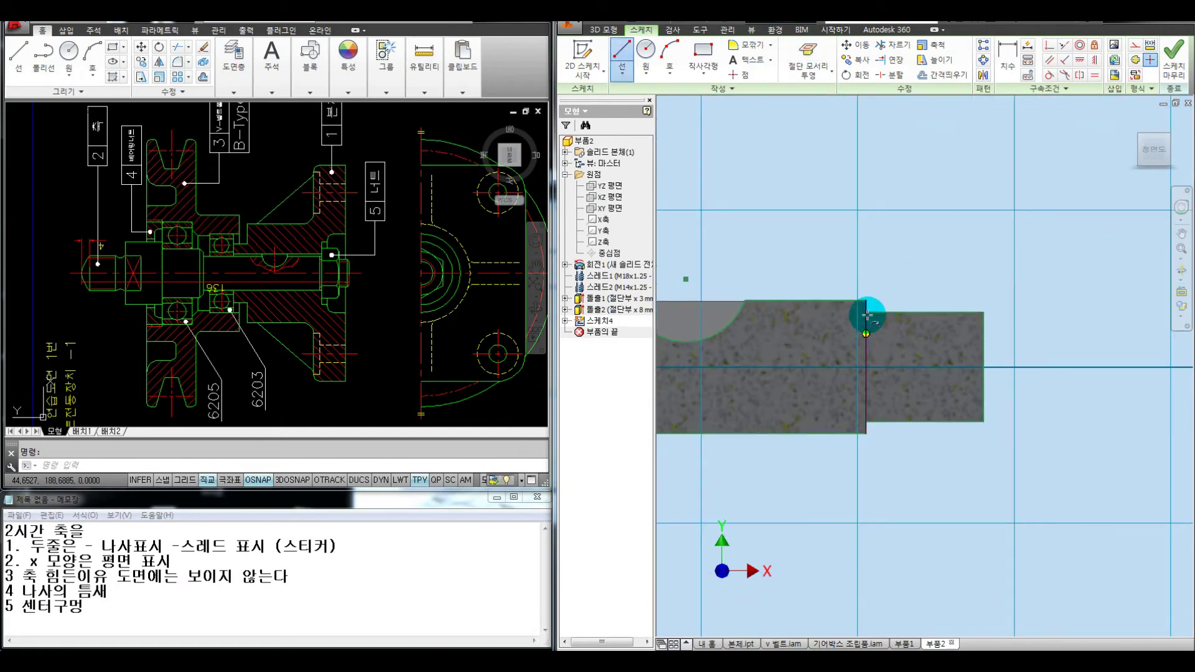
{"action": "left_click", "coordinate": [896, 334]}
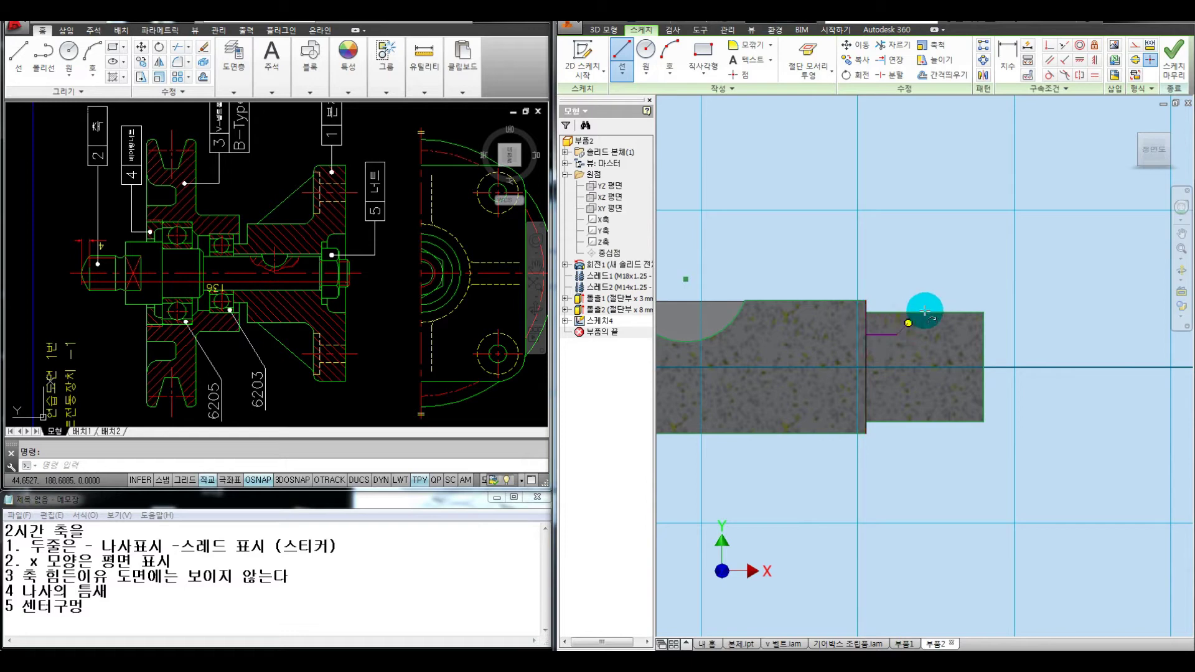
{"action": "left_click", "coordinate": [922, 312]}
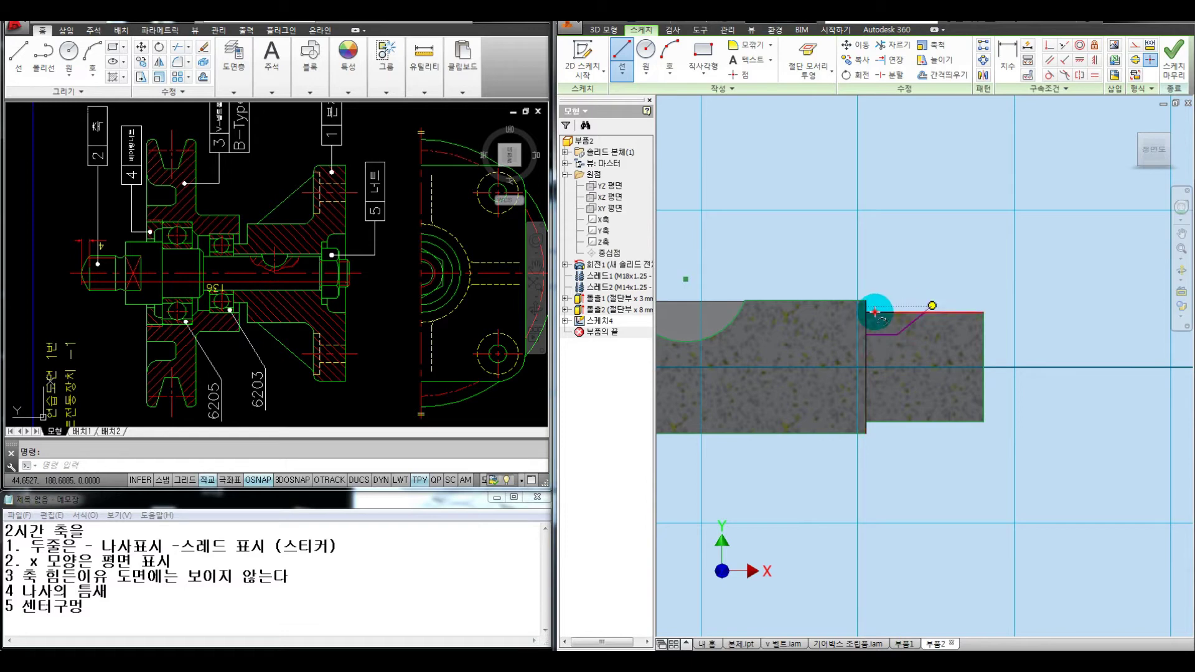
Step: Draw a short line along the shaft axis outward from the threaded end face's midpoint and make it a centerline
{"action": "left_click", "coordinate": [985, 366]}
{"action": "left_click", "coordinate": [1018, 367]}
{"action": "key", "text": "Escape"}
{"action": "left_click_drag", "start_coordinate": [1033, 338], "coordinate": [1006, 378]}
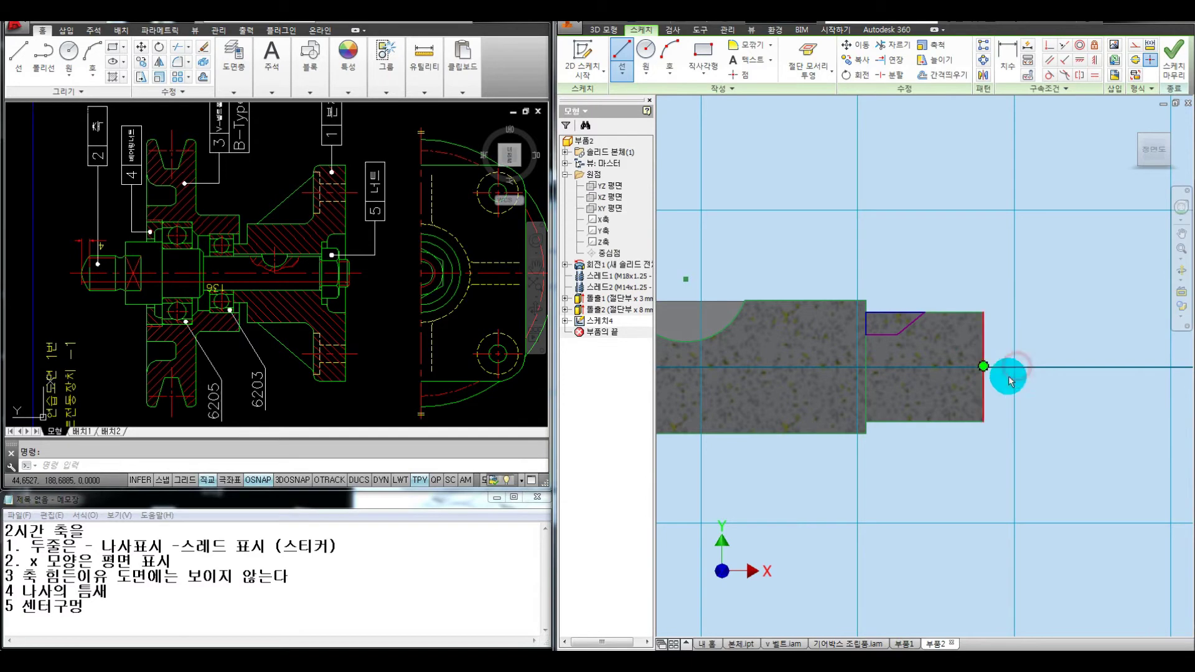
{"action": "left_click", "coordinate": [1140, 62]}
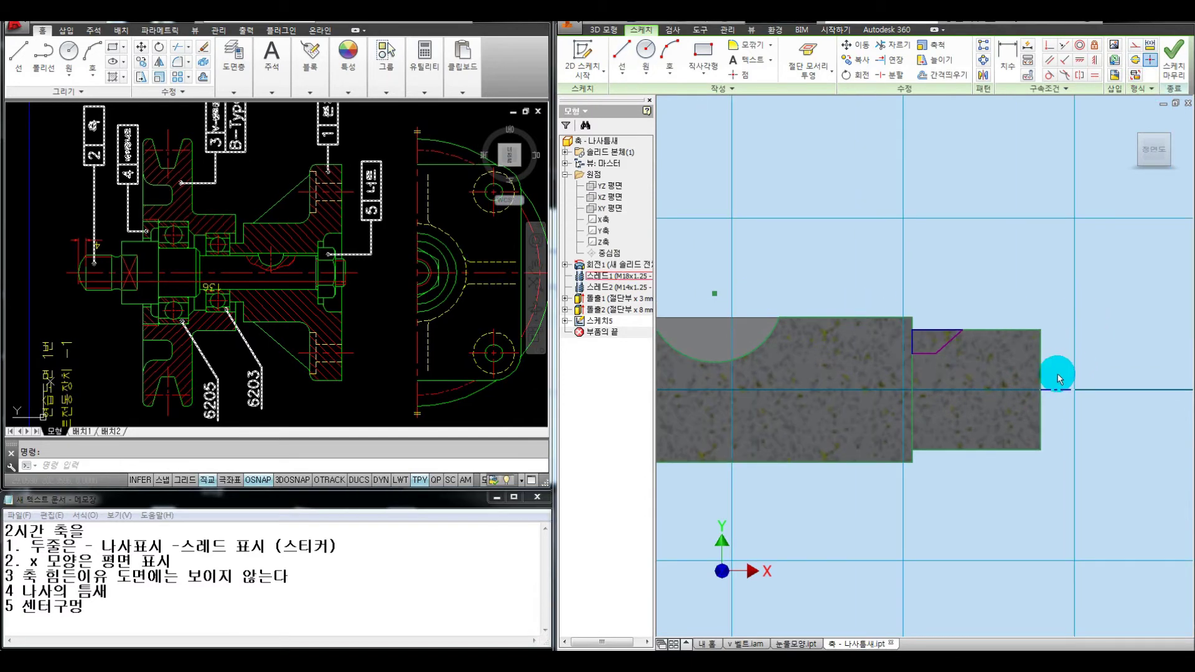
Step: Mark up the sketched undercut profile with depth 1, width 2 and the slope angle, and clear the markup
{"action": "key", "text": "ctrl+alt+d"}
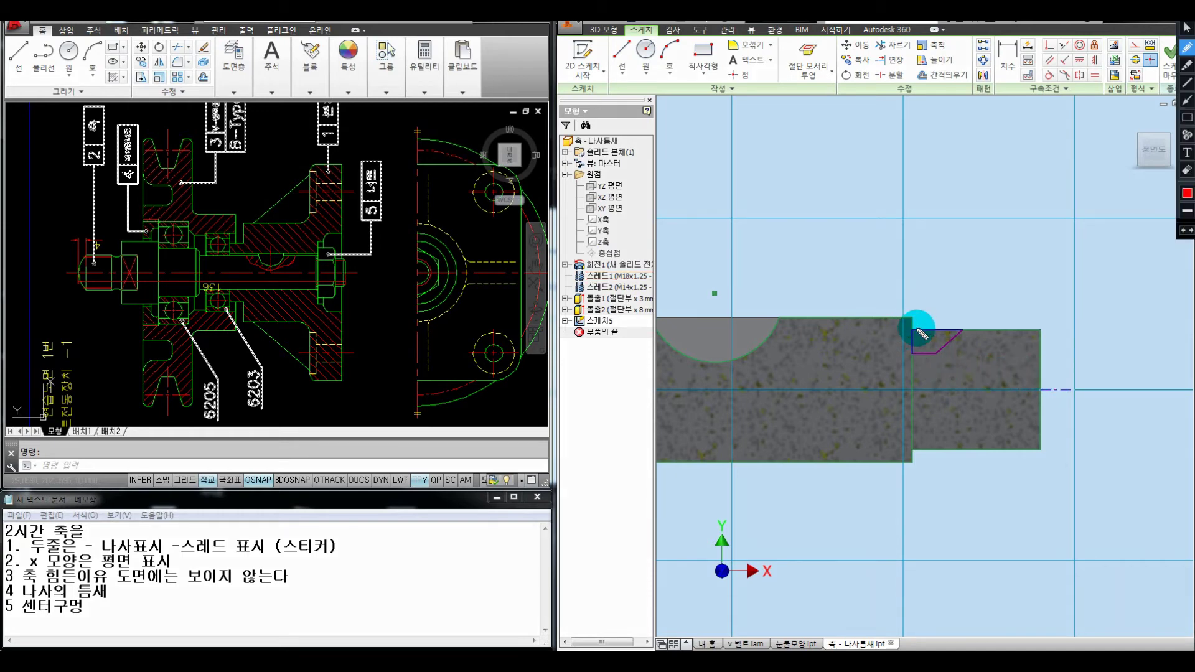
{"action": "mouse_move", "coordinate": [913, 330]}
{"action": "left_mouse_down"}
{"action": "mouse_move", "coordinate": [913, 353]}
{"action": "mouse_move", "coordinate": [873, 354]}
{"action": "mouse_move", "coordinate": [952, 354]}
{"action": "mouse_move", "coordinate": [945, 383]}
{"action": "mouse_move", "coordinate": [987, 315]}
{"action": "mouse_move", "coordinate": [990, 350]}
{"action": "mouse_move", "coordinate": [1025, 340]}
{"action": "left_mouse_up"}
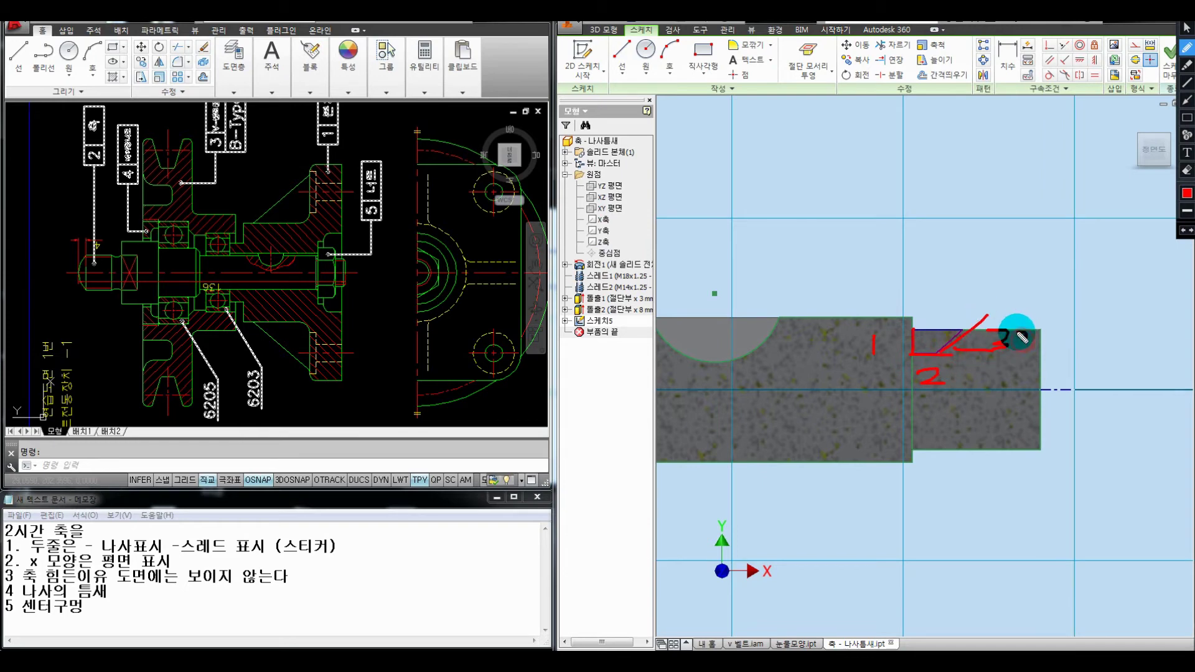
{"action": "key", "text": "Escape"}
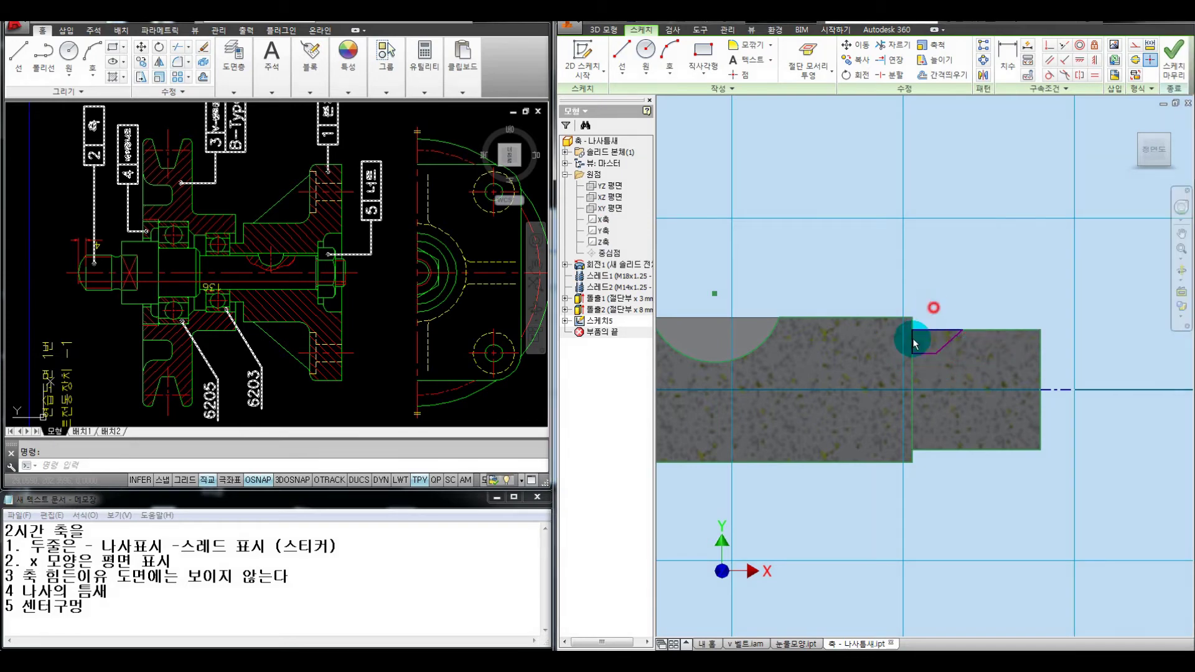
Step: Dimension the undercut profile with a depth of 1 mm and a bottom width of 2 mm
{"action": "key", "text": "d"}
{"action": "left_click", "coordinate": [885, 352]}
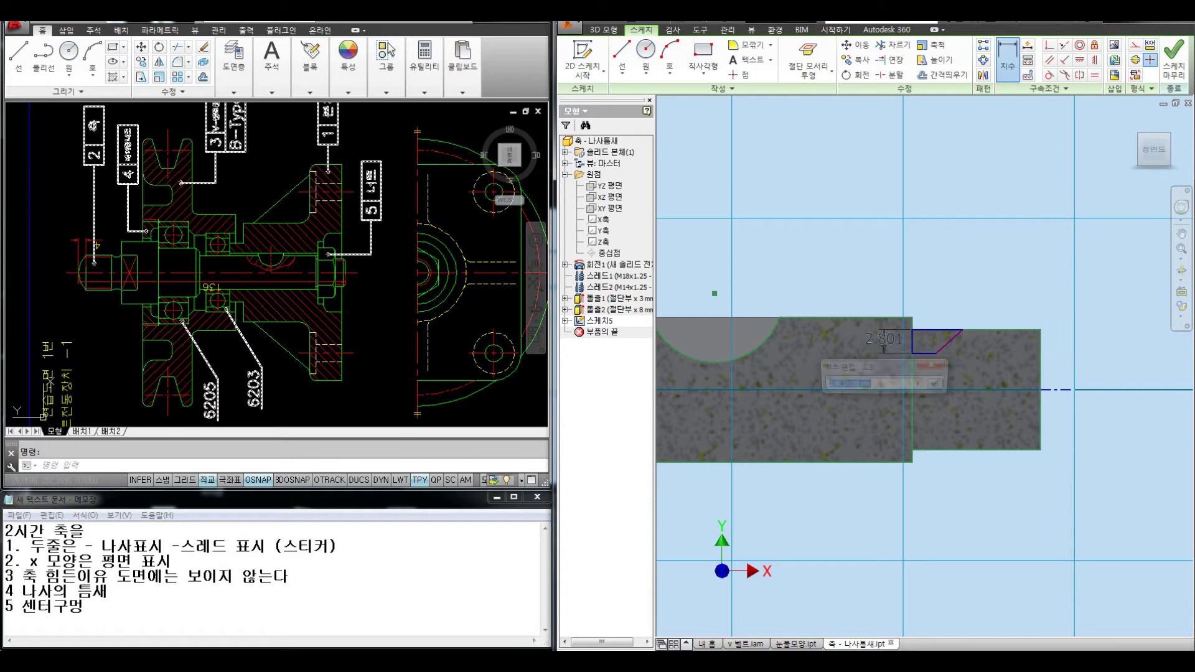
{"action": "type", "text": "1"}
{"action": "key", "text": "Return"}
{"action": "left_click", "coordinate": [922, 342]}
{"action": "left_click", "coordinate": [922, 362]}
{"action": "type", "text": "2"}
{"action": "key", "text": "Return"}
Step: Dimension the angle between the undercut's sloped side and its bottom line as 30°
{"action": "left_click", "coordinate": [944, 339]}
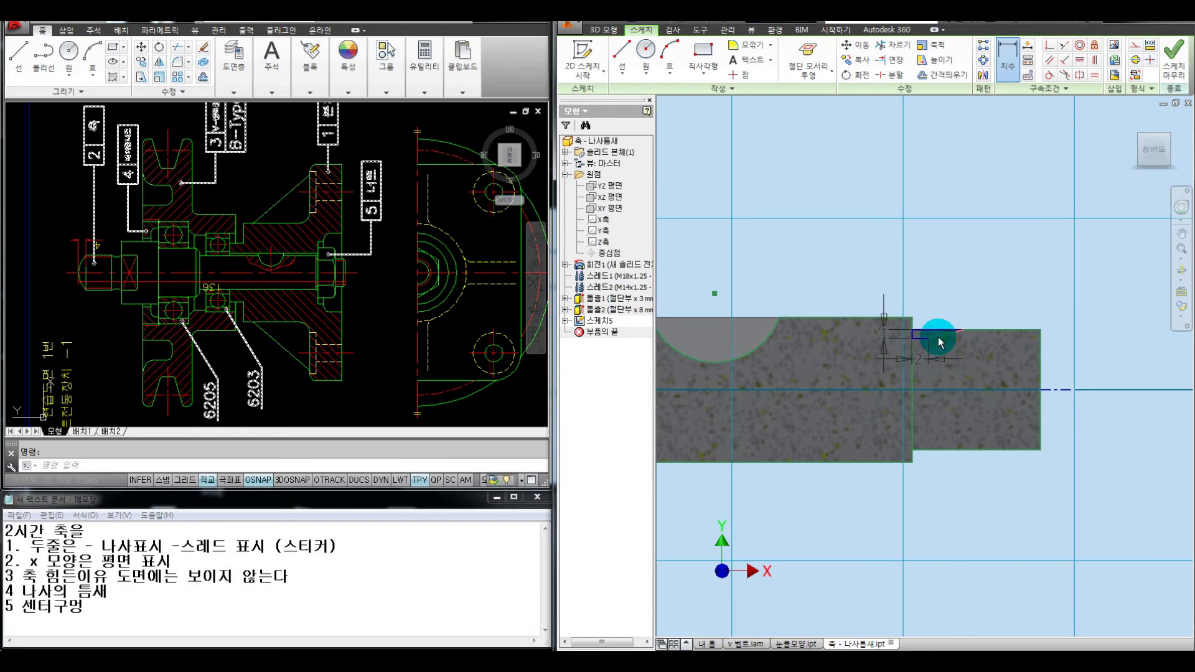
{"action": "left_click", "coordinate": [922, 338]}
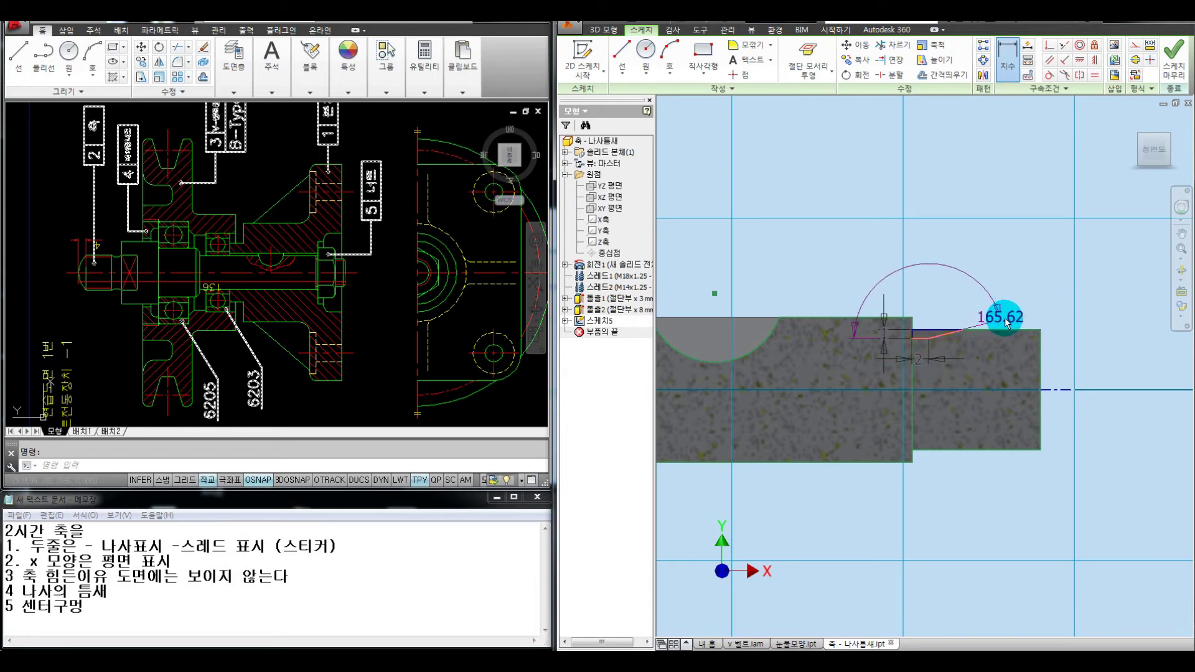
{"action": "left_click", "coordinate": [1013, 328]}
{"action": "type", "text": "30"}
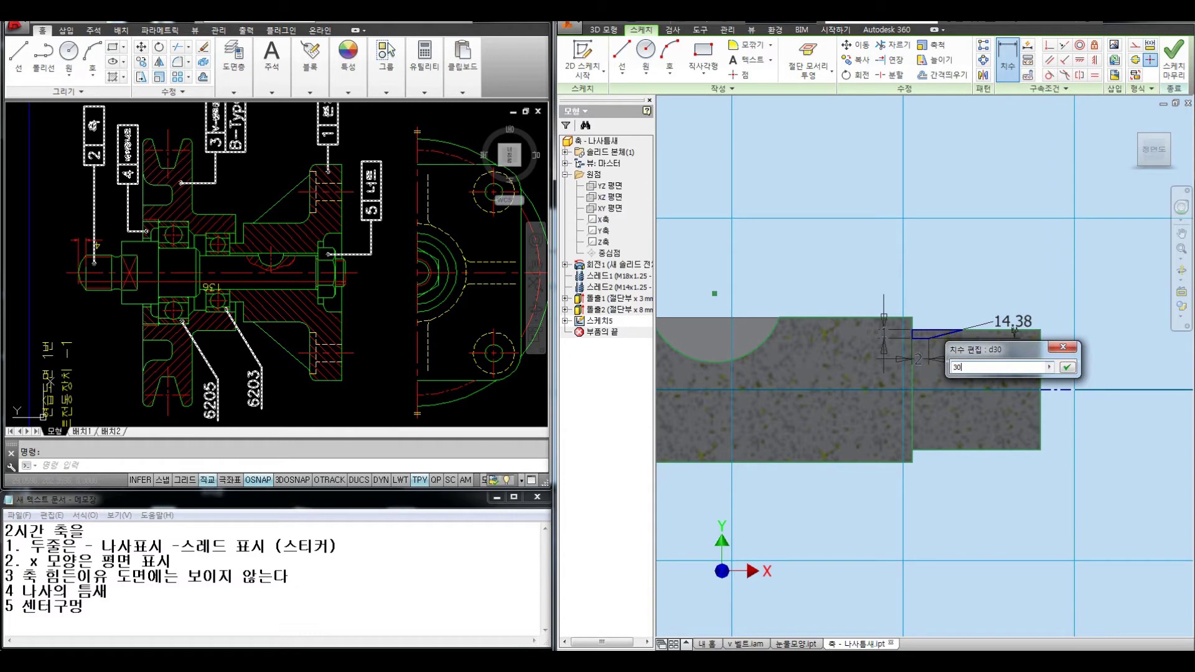
{"action": "key", "text": "Return"}
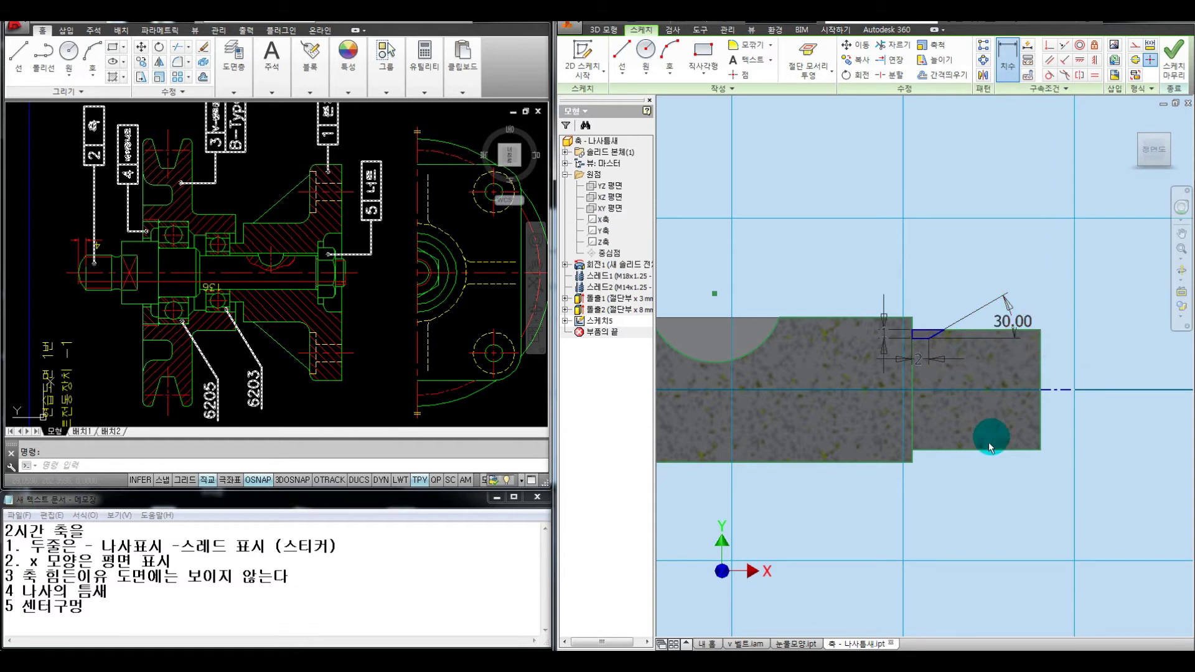
Step: Convert the projected shoulder edge and lower outline edges of the shaft to construction lines
{"action": "left_click_drag", "start_coordinate": [972, 497], "coordinate": [852, 418]}
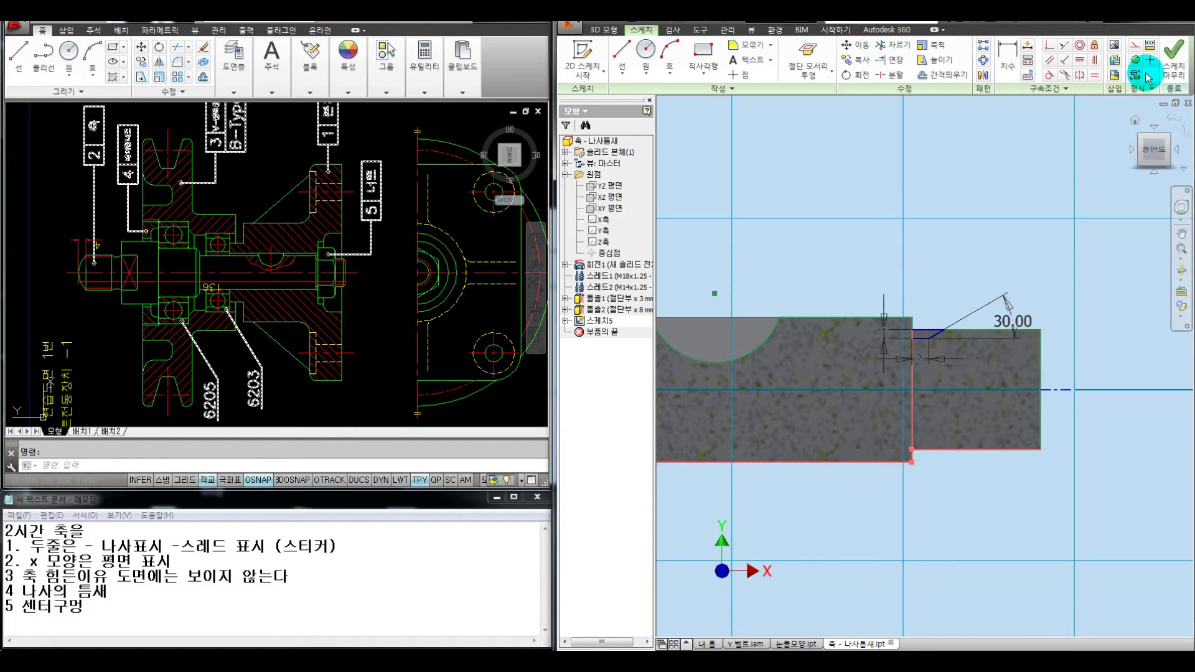
{"action": "left_click", "coordinate": [1134, 44]}
{"action": "left_click", "coordinate": [1003, 166]}
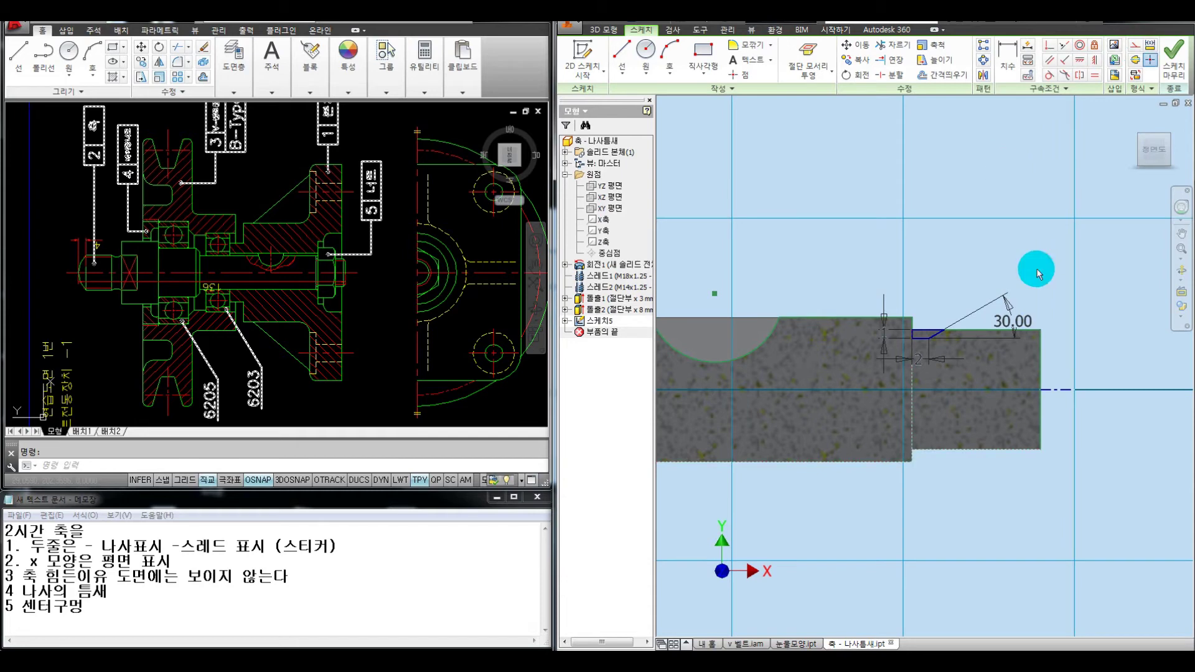
Step: Finish the sketch and revolve the undercut profile around the centerline as a full cut at the M14x1.25 thread
{"action": "key", "text": "r"}
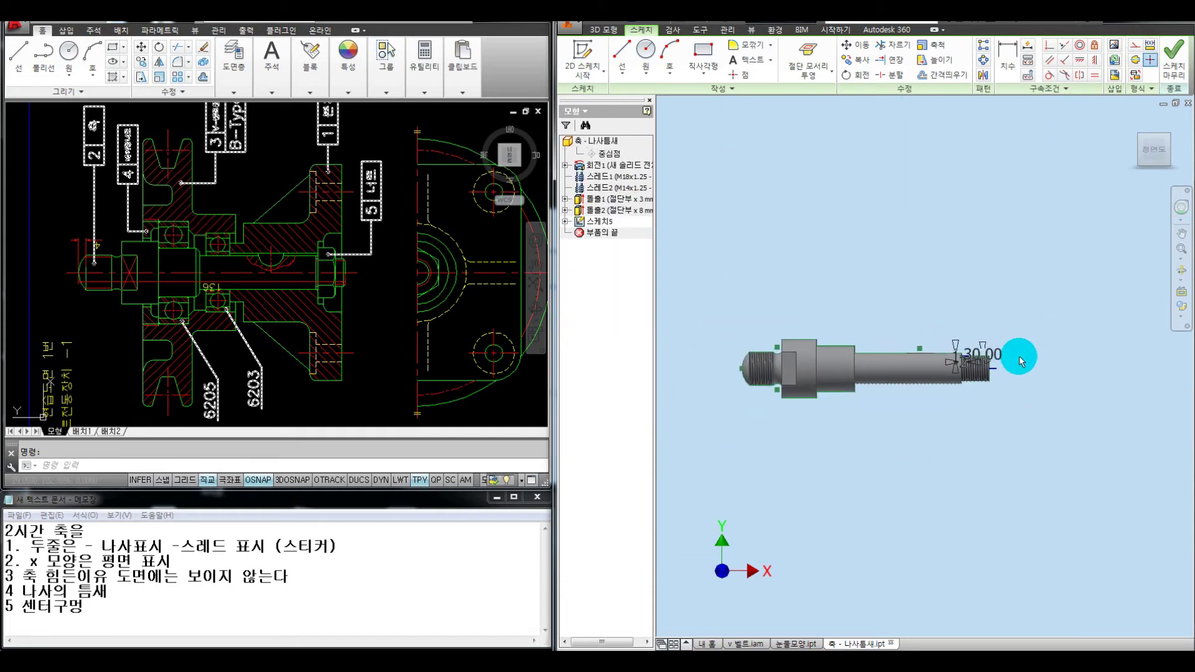
{"action": "scroll", "coordinate": [988, 361], "scroll_direction": "up", "scroll_amount": 3}
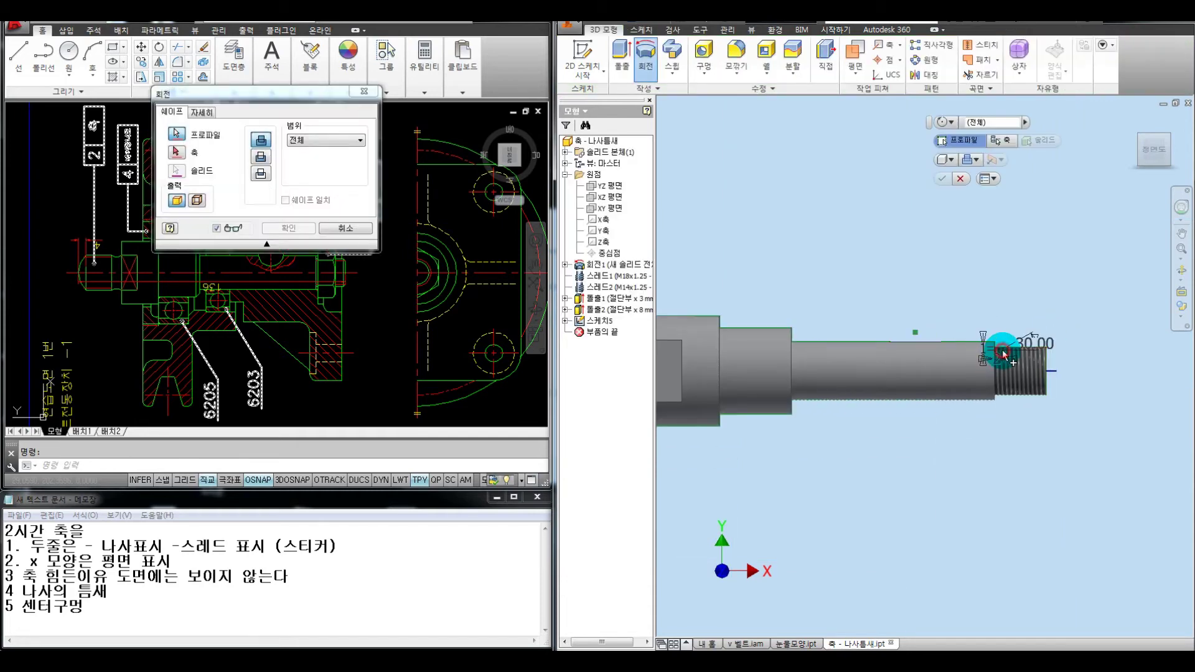
{"action": "left_click", "coordinate": [187, 154]}
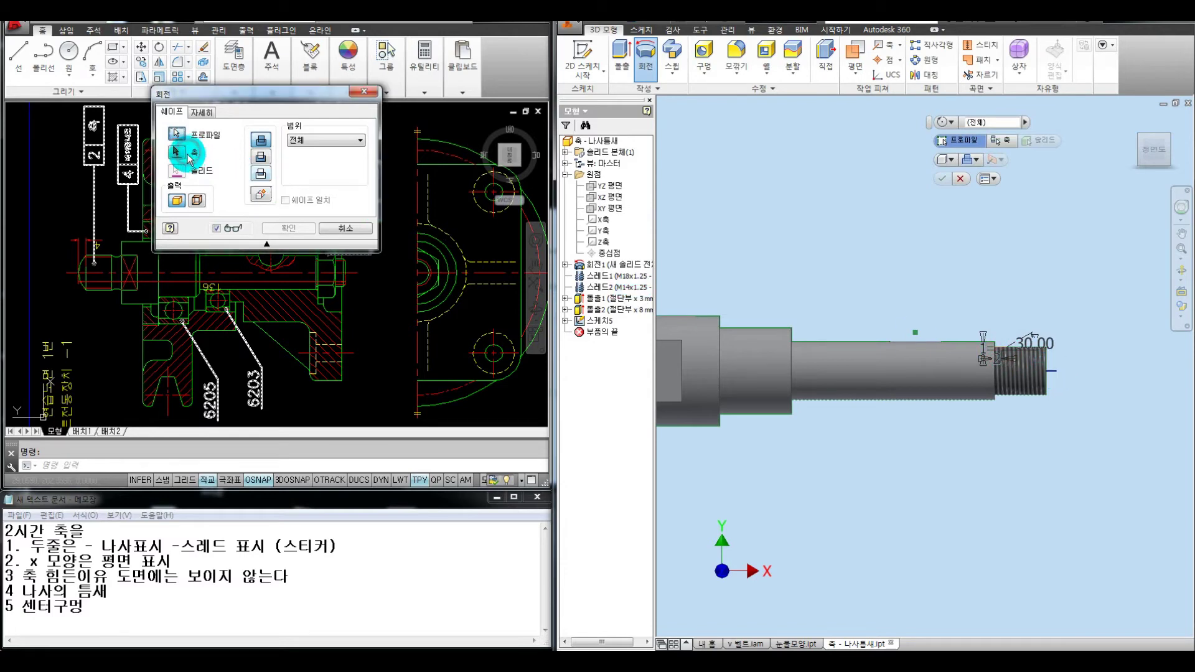
{"action": "left_click", "coordinate": [1052, 373]}
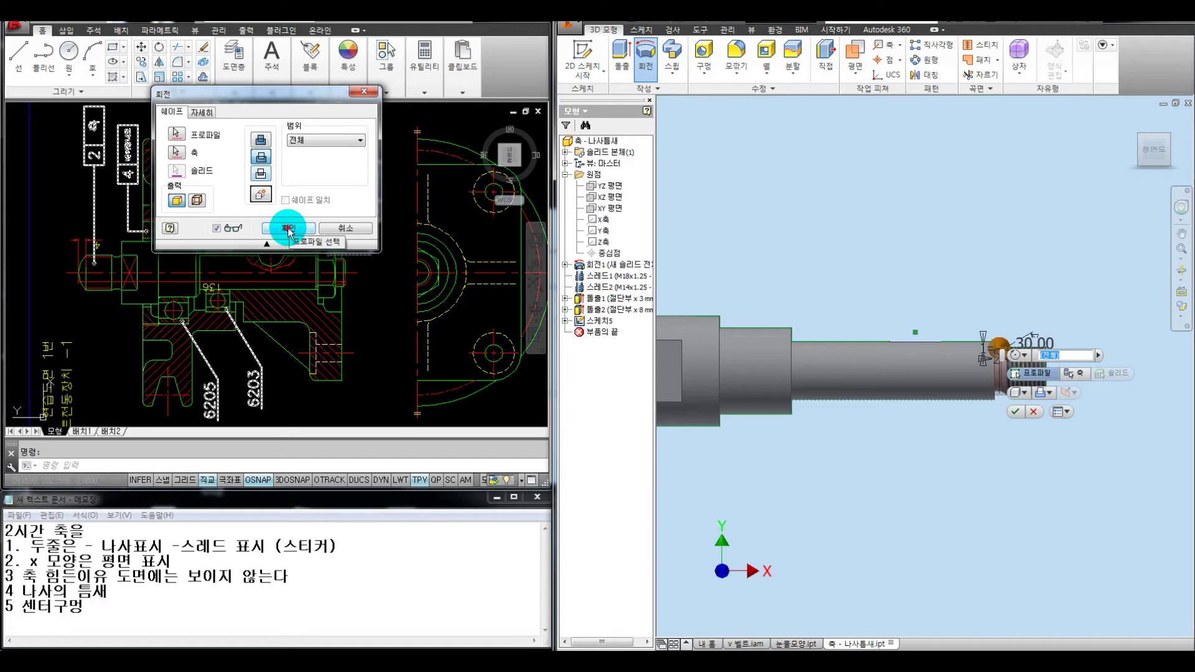
{"action": "left_click", "coordinate": [288, 227]}
{"action": "middle_click_drag", "start_coordinate": [1016, 261], "coordinate": [1022, 311], "text": "shift"}
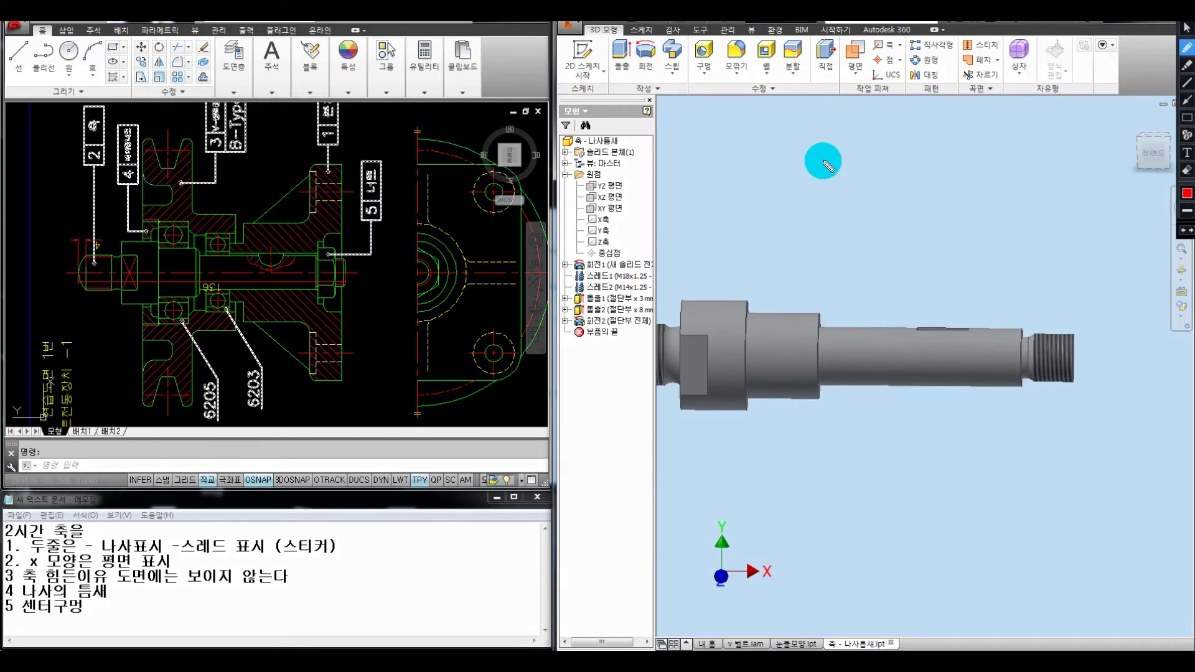
Step: Mark up a circled stepped corner above the shaft, underline notes 4 and 5 in the memo, and clear the markup
{"action": "mouse_move", "coordinate": [822, 160]}
{"action": "left_mouse_down"}
{"action": "mouse_move", "coordinate": [879, 160]}
{"action": "mouse_move", "coordinate": [874, 205]}
{"action": "mouse_move", "coordinate": [963, 205]}
{"action": "left_mouse_up"}
{"action": "mouse_move", "coordinate": [872, 200]}
{"action": "left_mouse_down"}
{"action": "mouse_move", "coordinate": [843, 205]}
{"action": "mouse_move", "coordinate": [925, 187]}
{"action": "mouse_move", "coordinate": [878, 182]}
{"action": "left_mouse_up"}
{"action": "left_click_drag", "start_coordinate": [22, 601], "coordinate": [112, 592]}
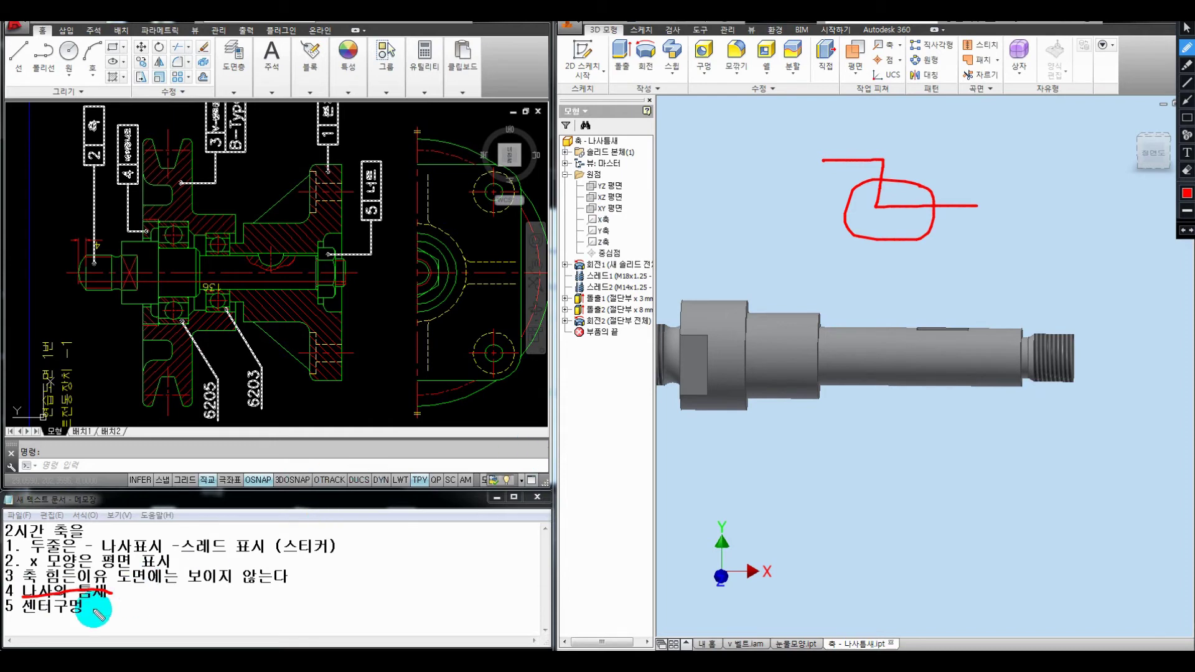
{"action": "left_click_drag", "start_coordinate": [21, 618], "coordinate": [84, 617]}
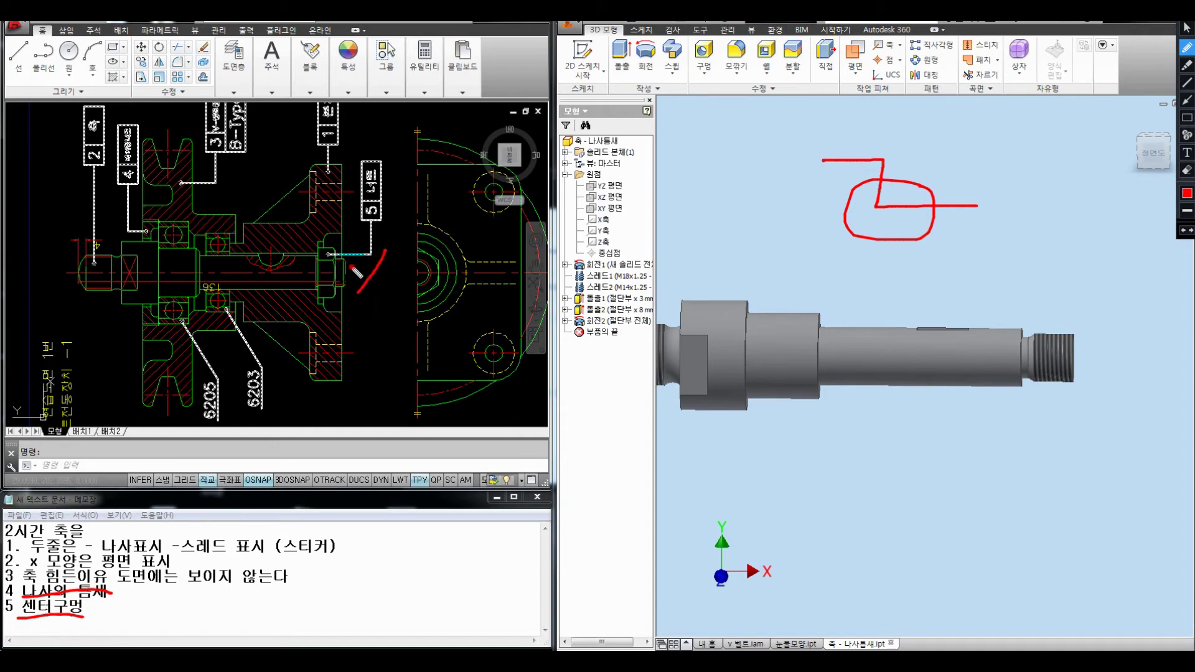
{"action": "key", "text": "Escape"}
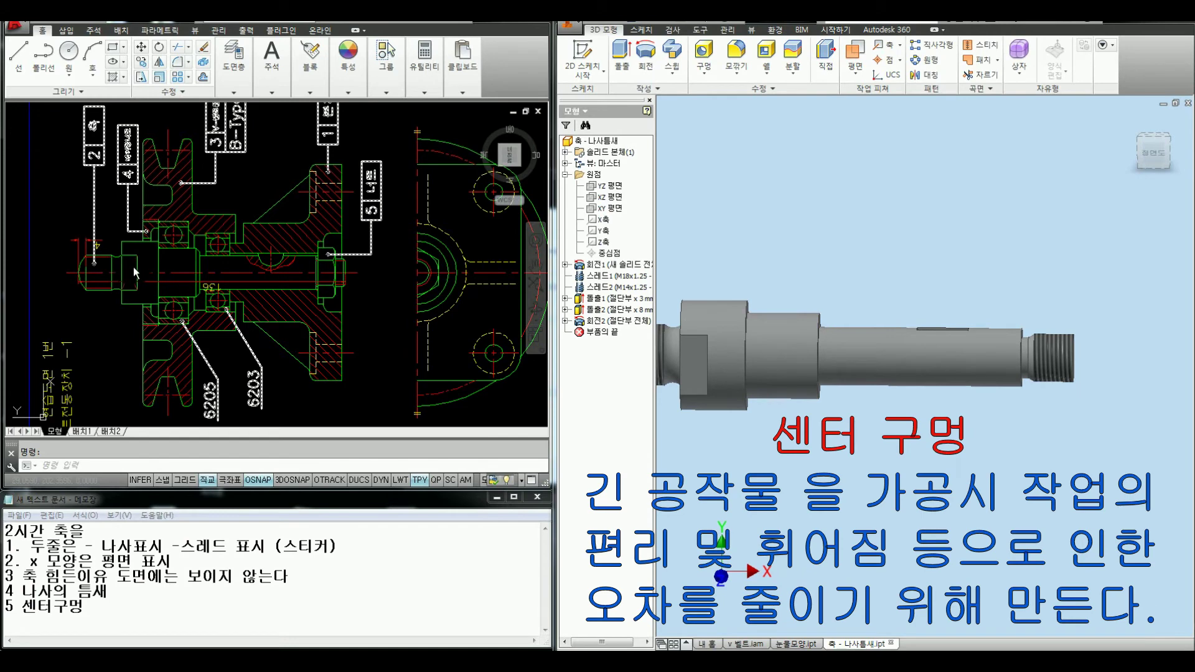
Step: Mark up how a long shaft is supported at both ends and bends during machining, and clear the markup
{"action": "key", "text": "ctrl+2"}
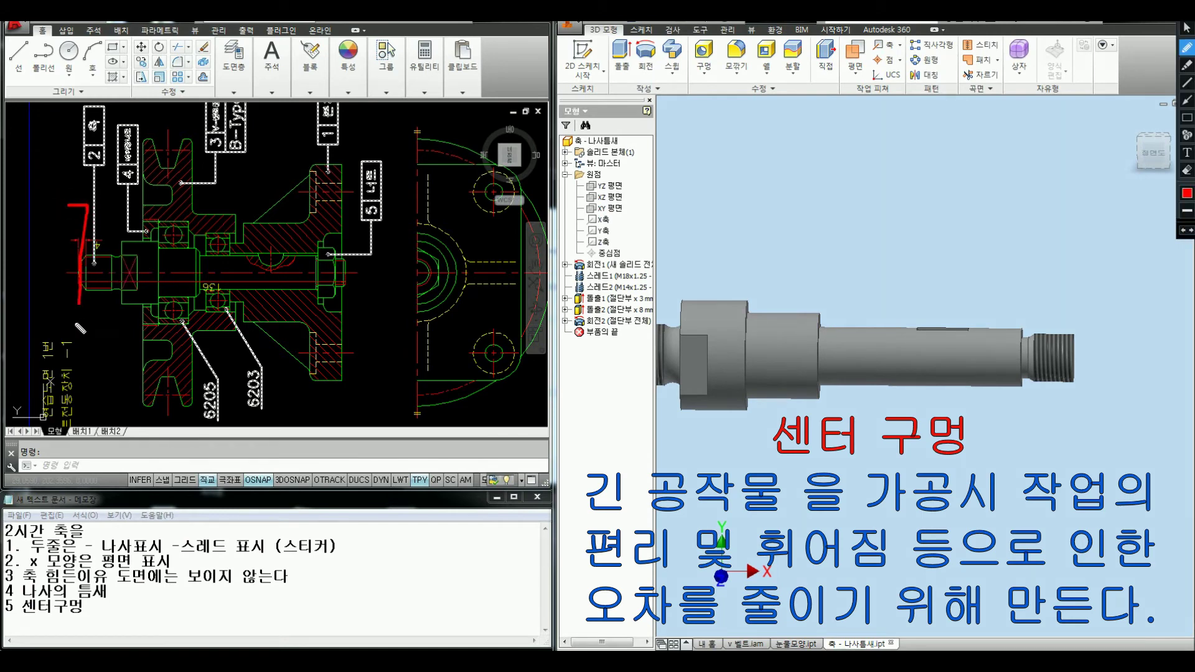
{"action": "left_click_drag", "start_coordinate": [401, 132], "coordinate": [343, 234]}
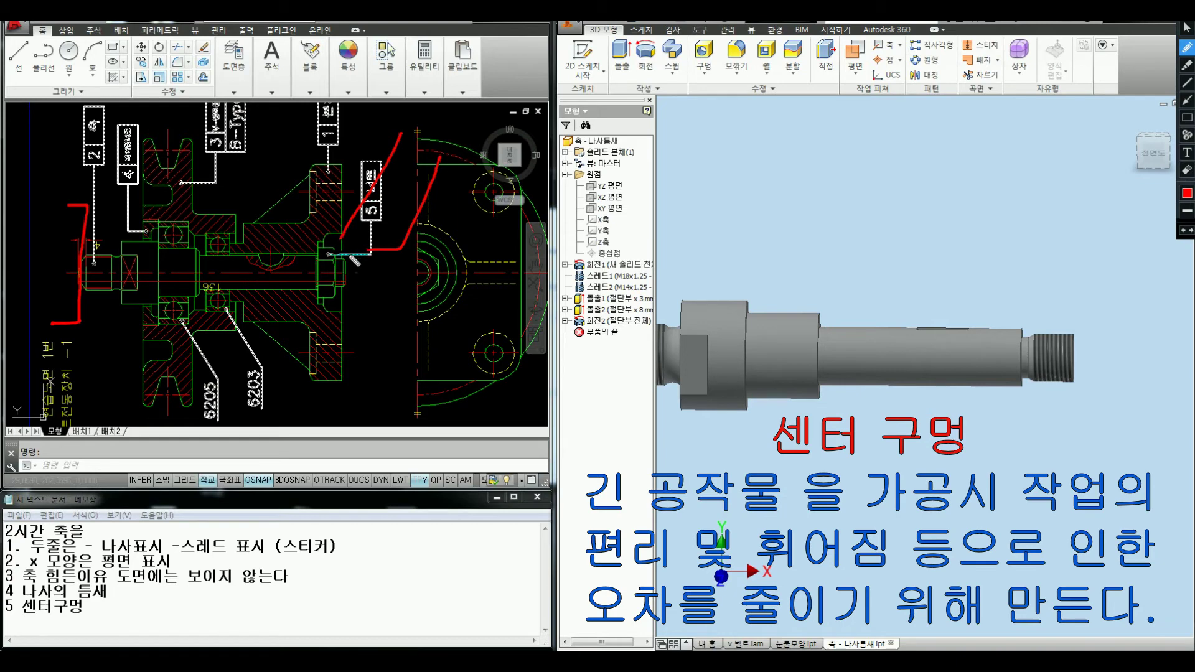
{"action": "mouse_move", "coordinate": [124, 404]}
{"action": "left_mouse_down"}
{"action": "mouse_move", "coordinate": [791, 354]}
{"action": "mouse_move", "coordinate": [942, 424]}
{"action": "mouse_move", "coordinate": [647, 446]}
{"action": "left_mouse_up"}
{"action": "mouse_move", "coordinate": [491, 468]}
{"action": "left_mouse_down"}
{"action": "mouse_move", "coordinate": [163, 512]}
{"action": "mouse_move", "coordinate": [94, 475]}
{"action": "mouse_move", "coordinate": [158, 372]}
{"action": "left_mouse_up"}
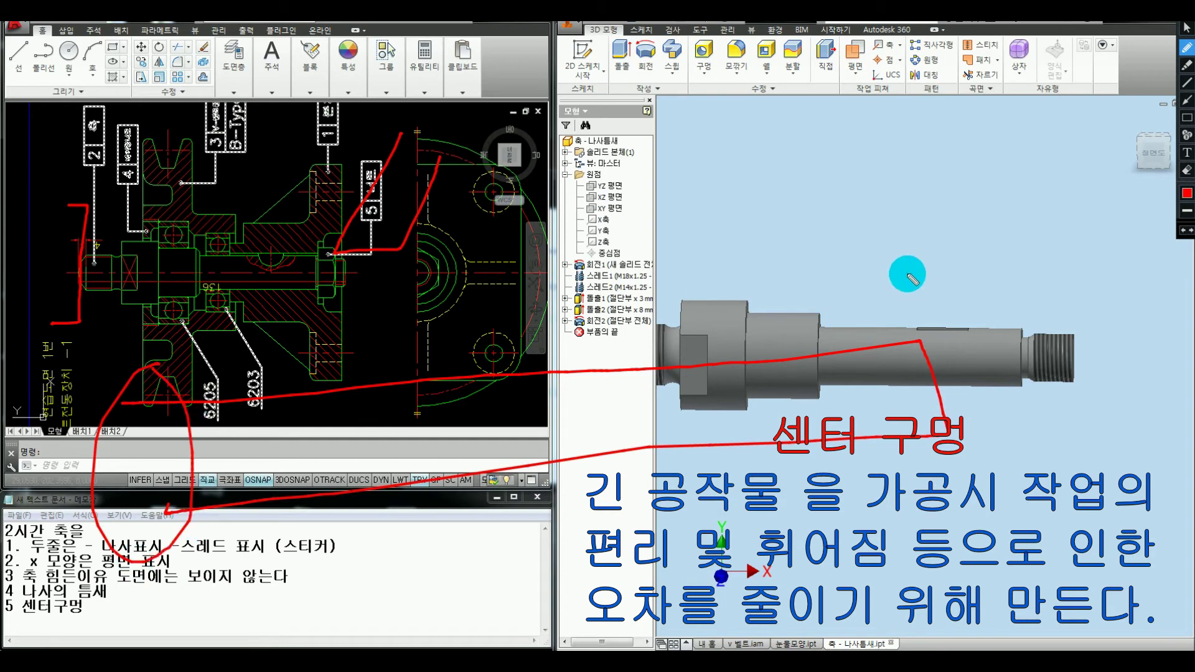
{"action": "mouse_move", "coordinate": [912, 207]}
{"action": "left_mouse_down"}
{"action": "mouse_move", "coordinate": [904, 336]}
{"action": "mouse_move", "coordinate": [879, 323]}
{"action": "mouse_move", "coordinate": [903, 335]}
{"action": "left_mouse_up"}
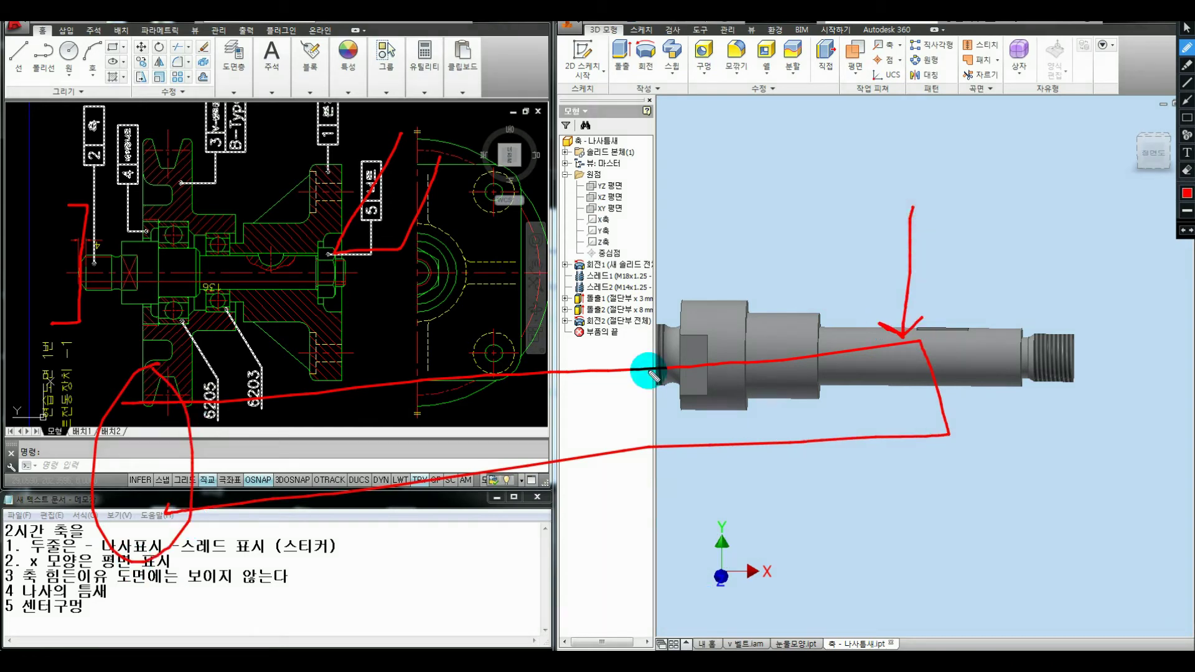
{"action": "left_click_drag", "start_coordinate": [163, 410], "coordinate": [770, 397]}
{"action": "mouse_move", "coordinate": [889, 421]}
{"action": "left_mouse_down"}
{"action": "mouse_move", "coordinate": [941, 475]}
{"action": "mouse_move", "coordinate": [871, 488]}
{"action": "mouse_move", "coordinate": [566, 477]}
{"action": "mouse_move", "coordinate": [208, 496]}
{"action": "left_mouse_up"}
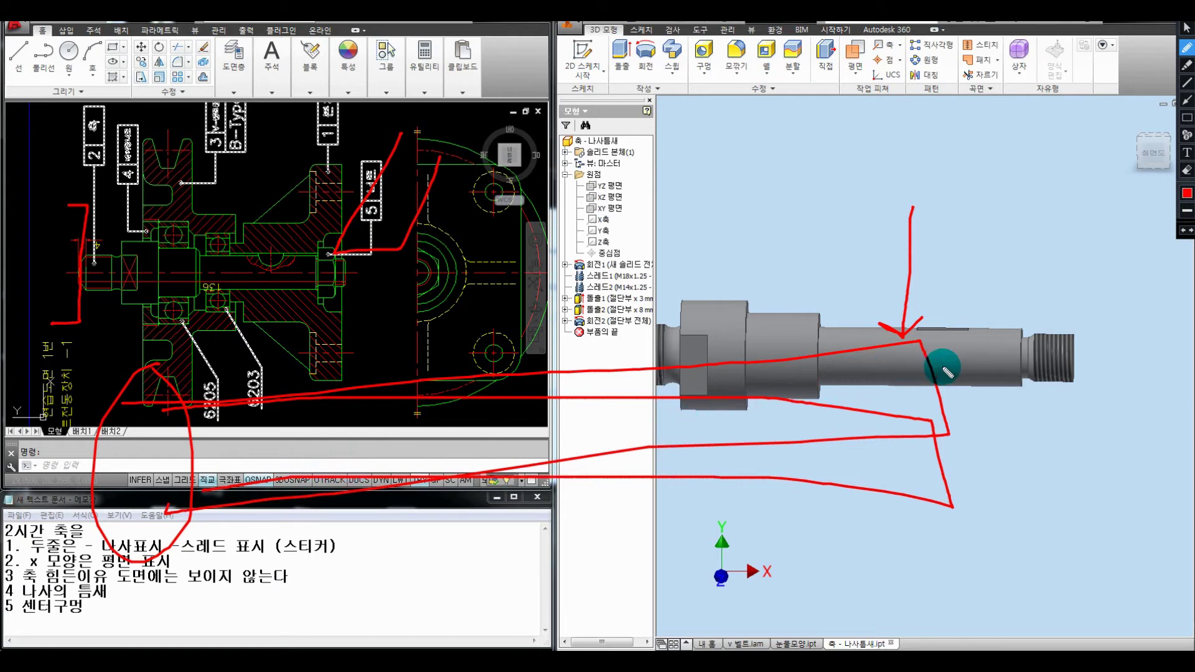
{"action": "mouse_move", "coordinate": [970, 356]}
{"action": "left_mouse_down"}
{"action": "mouse_move", "coordinate": [925, 402]}
{"action": "mouse_move", "coordinate": [993, 394]}
{"action": "left_mouse_up"}
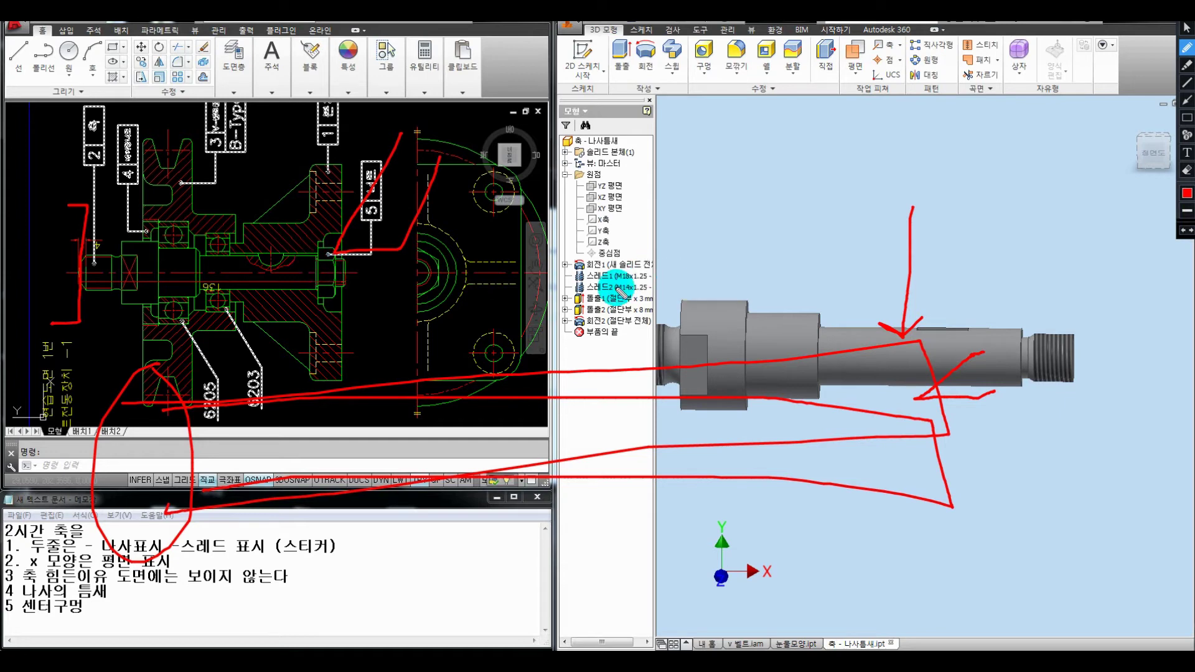
{"action": "key", "text": "Escape"}
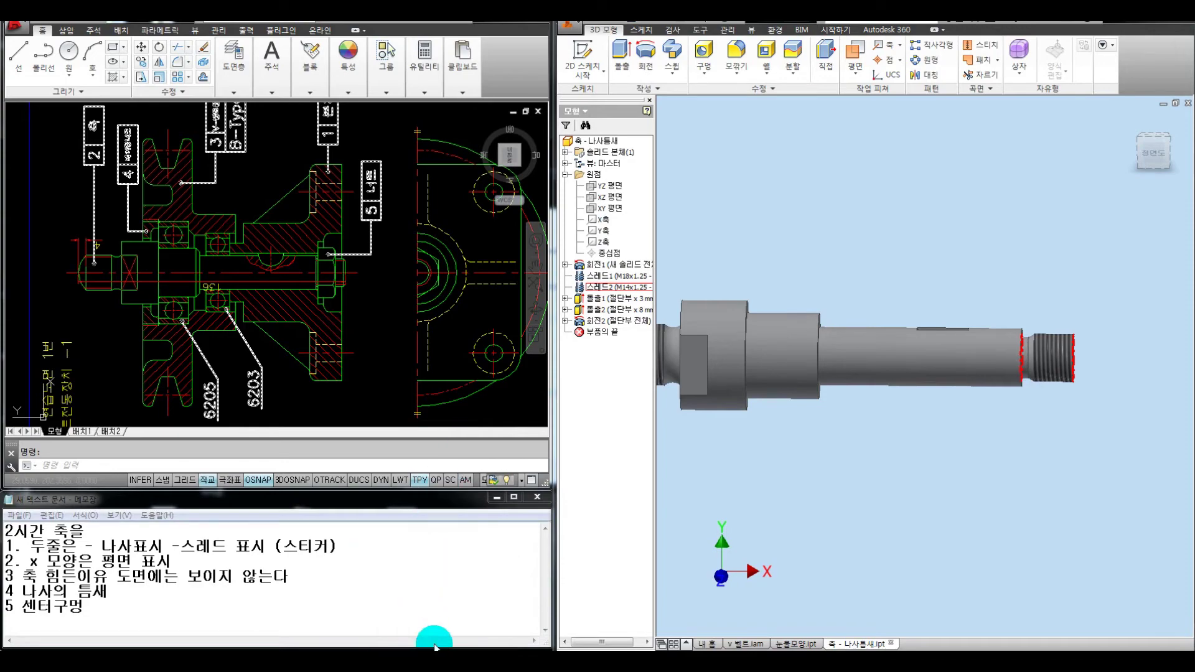
Step: Switch to the KS standards PDF, go to its contents page and mark item 47, 센터 구멍 (center hole)
{"action": "left_click", "coordinate": [466, 608]}
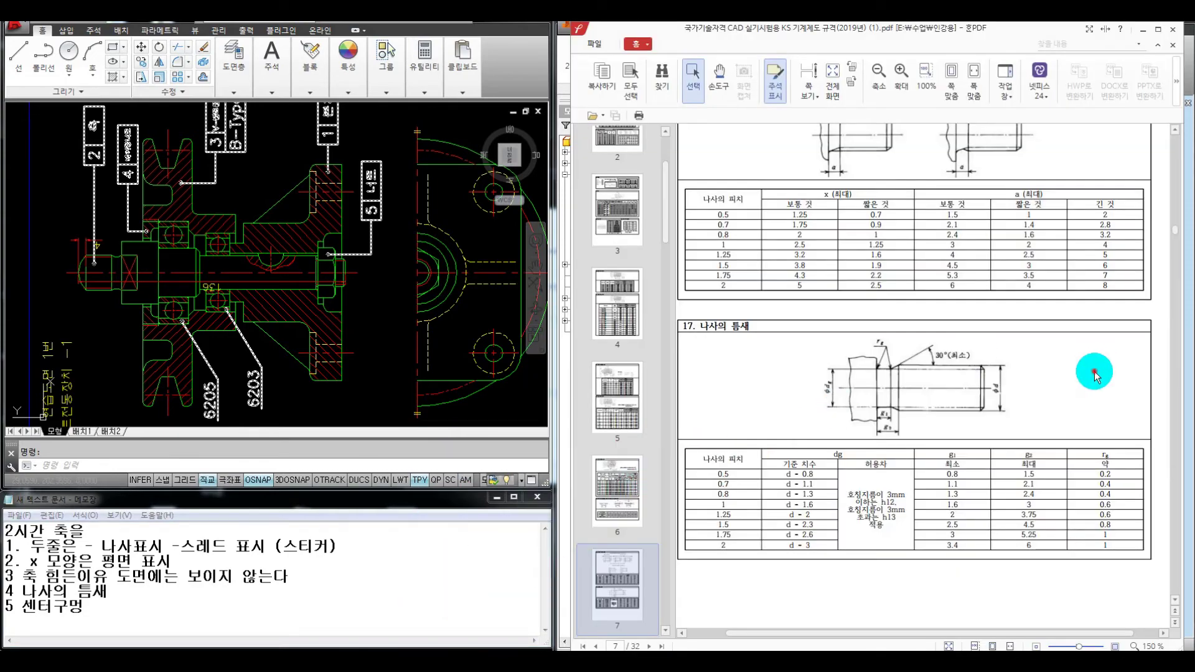
{"action": "left_click_drag", "start_coordinate": [1174, 231], "coordinate": [1176, 146]}
{"action": "key", "text": "ctrl+alt+d"}
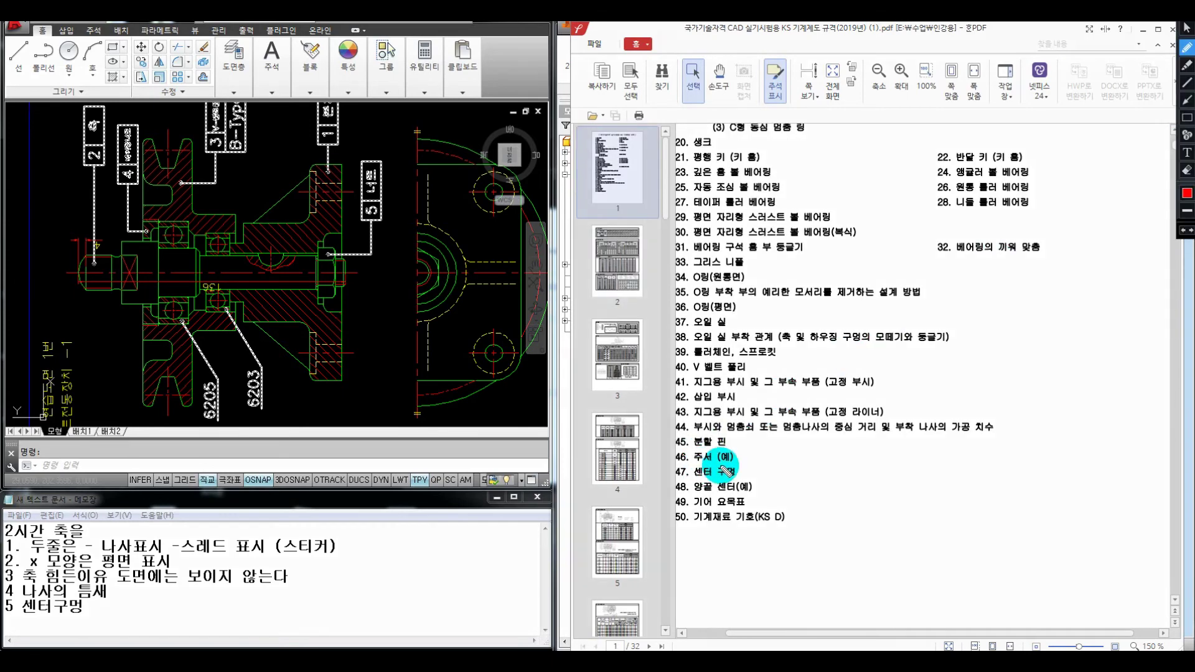
{"action": "left_click", "coordinate": [721, 466]}
{"action": "left_click_drag", "start_coordinate": [674, 468], "coordinate": [746, 472]}
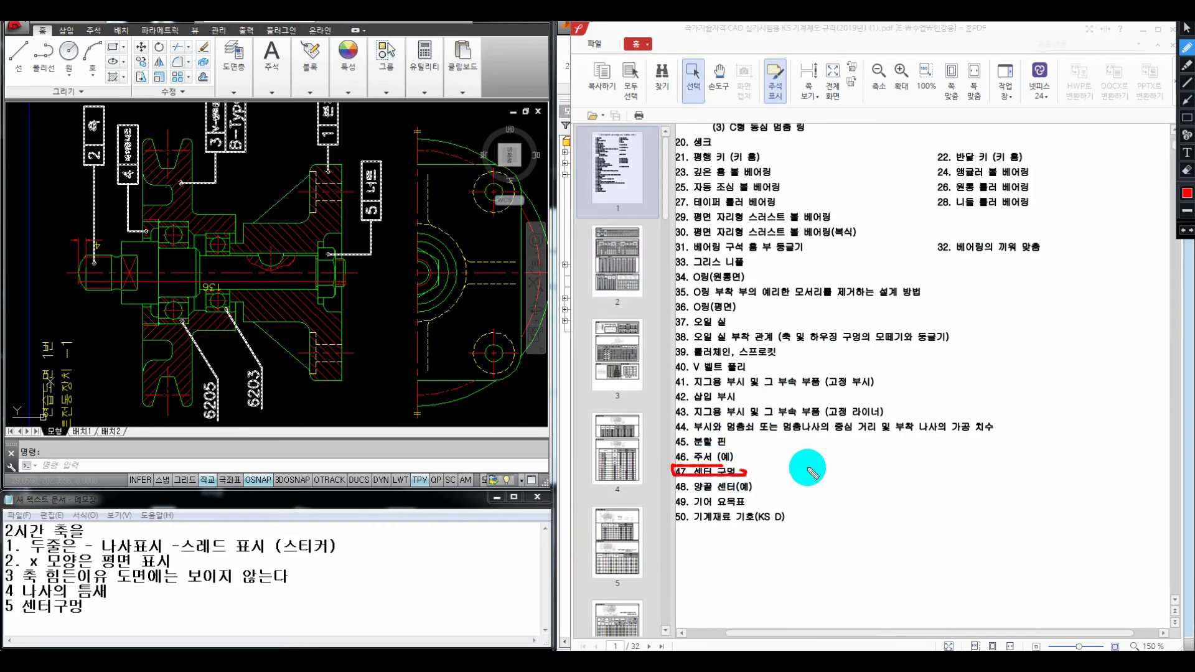
{"action": "key", "text": "ctrl+alt+d"}
{"action": "scroll", "coordinate": [946, 394], "scroll_direction": "down", "scroll_amount": 1, "text": "ctrl"}
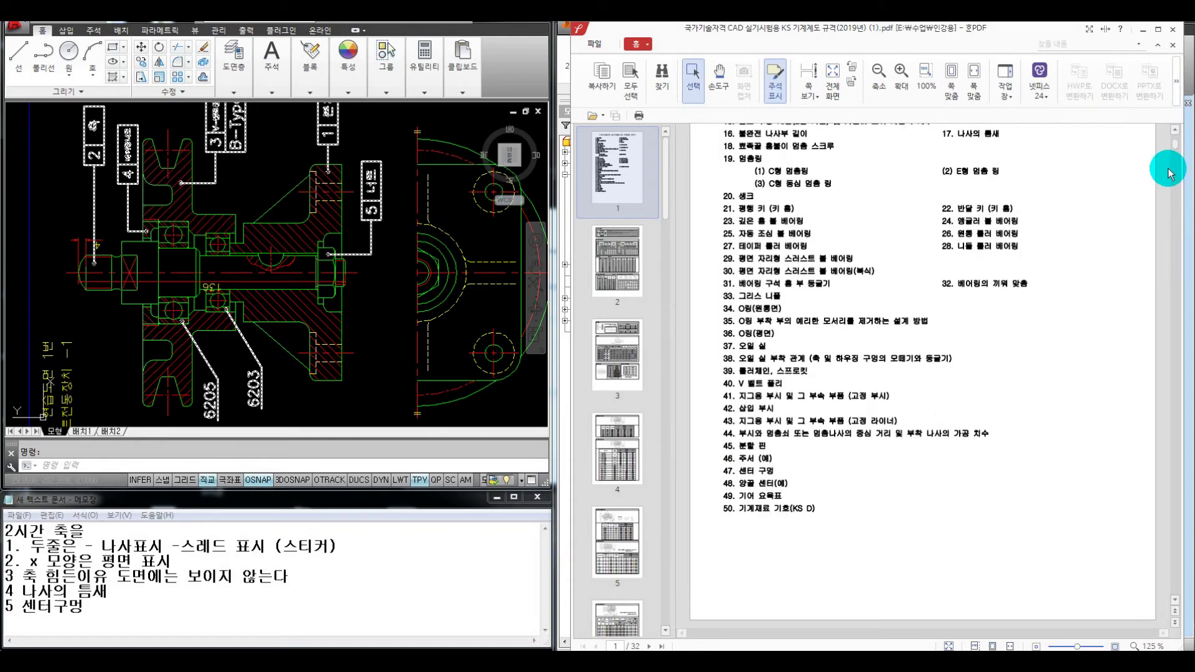
Step: Go to section 47, 센터 구멍, on page 28 of the KS standards PDF and circle the A형, B형 and C형 figures
{"action": "mouse_move", "coordinate": [1176, 150]}
{"action": "left_mouse_down"}
{"action": "mouse_move", "coordinate": [1171, 467]}
{"action": "mouse_move", "coordinate": [1184, 530]}
{"action": "left_mouse_up"}
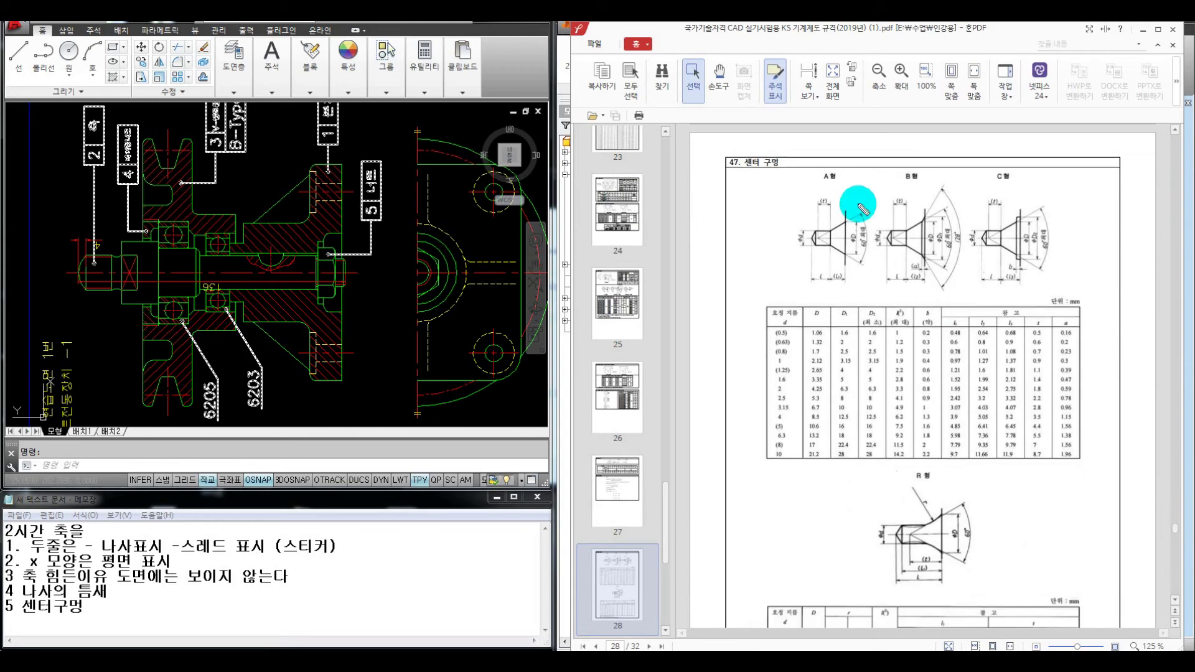
{"action": "left_click", "coordinate": [852, 175]}
{"action": "key", "text": "ctrl+alt+d"}
{"action": "left_click_drag", "start_coordinate": [799, 277], "coordinate": [872, 206]}
{"action": "mouse_move", "coordinate": [910, 167]}
{"action": "left_mouse_down"}
{"action": "mouse_move", "coordinate": [906, 287]}
{"action": "mouse_move", "coordinate": [958, 218]}
{"action": "mouse_move", "coordinate": [953, 255]}
{"action": "left_mouse_up"}
{"action": "left_click_drag", "start_coordinate": [1008, 174], "coordinate": [1023, 282]}
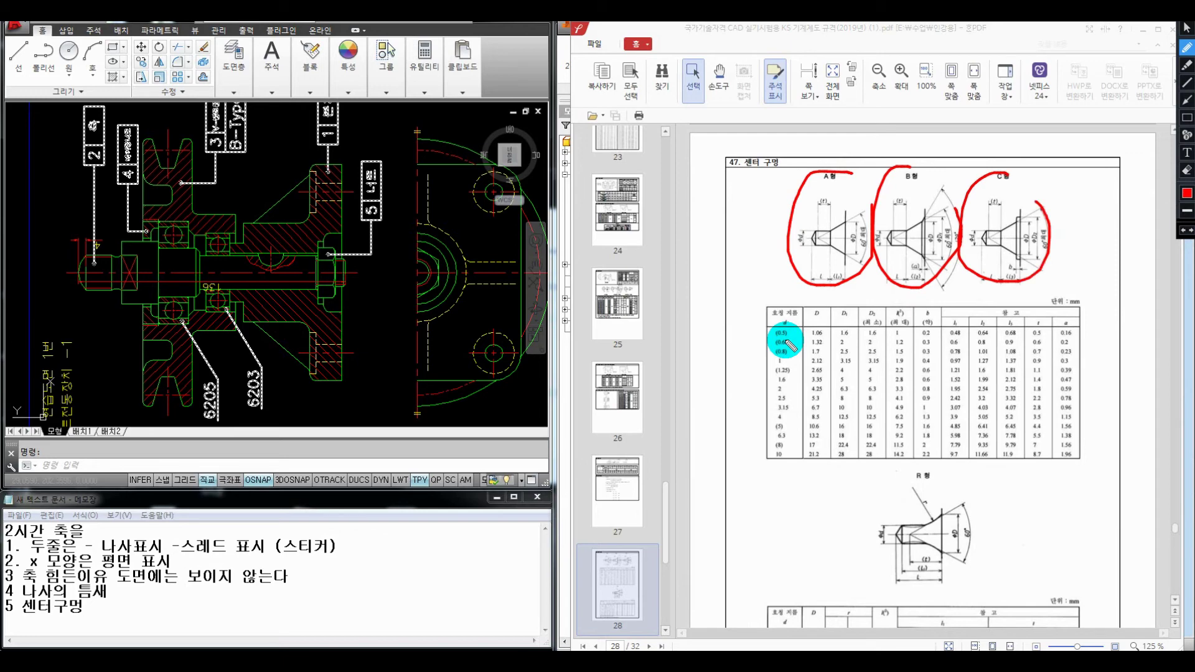
Step: Mark up and down arrows beside the center hole tables and write A4 and 297, 210 over the assembly drawing
{"action": "left_click_drag", "start_coordinate": [744, 167], "coordinate": [752, 248]}
{"action": "mouse_move", "coordinate": [748, 303]}
{"action": "left_mouse_down"}
{"action": "mouse_move", "coordinate": [755, 394]}
{"action": "mouse_move", "coordinate": [770, 389]}
{"action": "mouse_move", "coordinate": [738, 392]}
{"action": "left_mouse_up"}
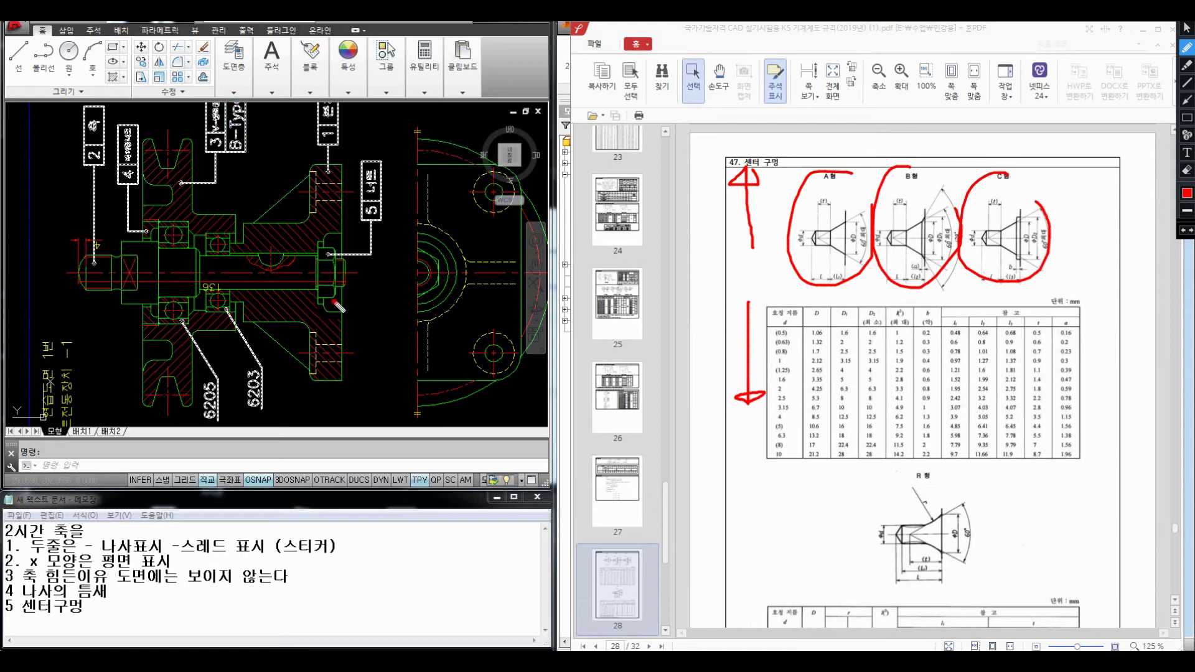
{"action": "left_click_drag", "start_coordinate": [328, 220], "coordinate": [271, 334]}
{"action": "left_click_drag", "start_coordinate": [327, 243], "coordinate": [354, 334]}
{"action": "left_click_drag", "start_coordinate": [293, 304], "coordinate": [335, 304]}
{"action": "left_click_drag", "start_coordinate": [392, 243], "coordinate": [407, 278]}
{"action": "left_click_drag", "start_coordinate": [390, 251], "coordinate": [381, 330]}
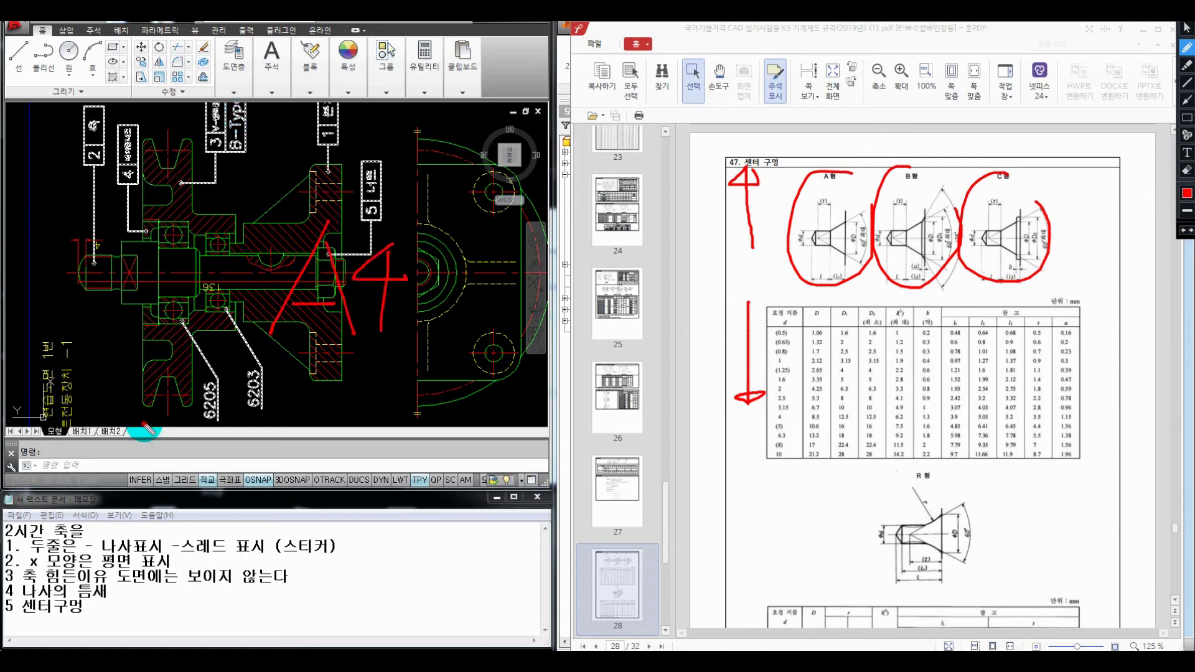
{"action": "left_click_drag", "start_coordinate": [150, 424], "coordinate": [198, 467]}
{"action": "mouse_move", "coordinate": [266, 409]}
{"action": "left_mouse_down"}
{"action": "mouse_move", "coordinate": [287, 425]}
{"action": "mouse_move", "coordinate": [276, 468]}
{"action": "left_mouse_up"}
{"action": "left_click_drag", "start_coordinate": [298, 428], "coordinate": [321, 469]}
{"action": "left_click_drag", "start_coordinate": [435, 426], "coordinate": [498, 454]}
{"action": "left_click_drag", "start_coordinate": [526, 412], "coordinate": [515, 439]}
{"action": "left_click_drag", "start_coordinate": [377, 462], "coordinate": [349, 479]}
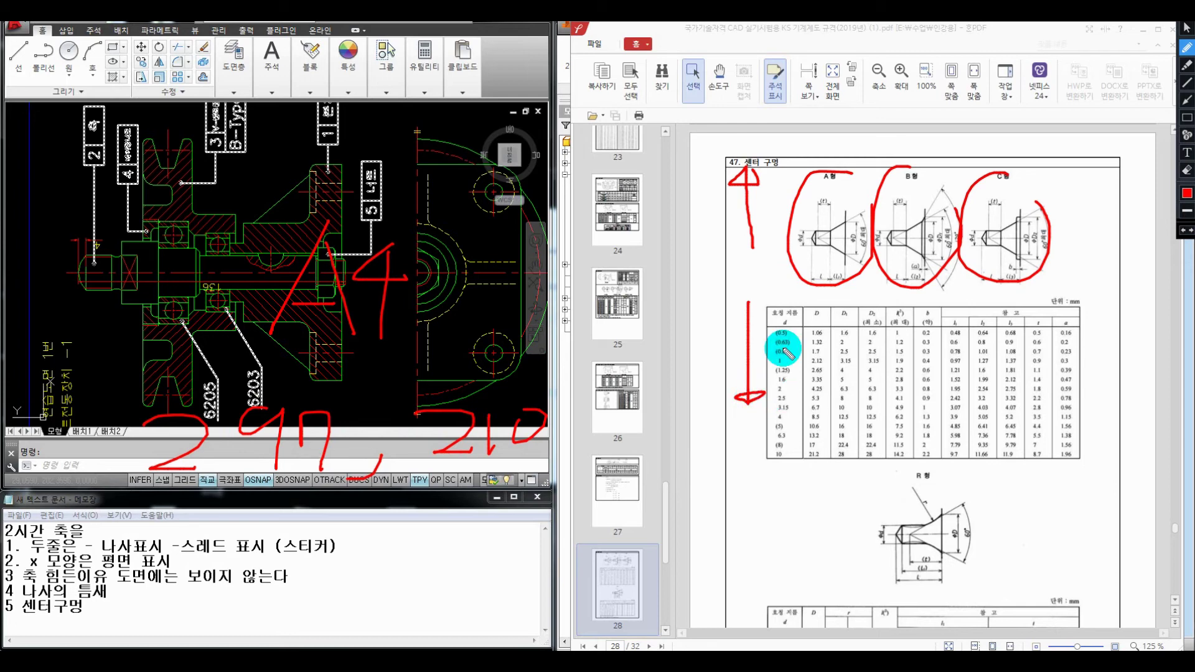
Step: Underline the rows for nominal diameters 2 and 1 in the center hole table, and clear the markup
{"action": "mouse_move", "coordinate": [750, 398]}
{"action": "left_mouse_down"}
{"action": "mouse_move", "coordinate": [1076, 394]}
{"action": "mouse_move", "coordinate": [1032, 398]}
{"action": "left_mouse_up"}
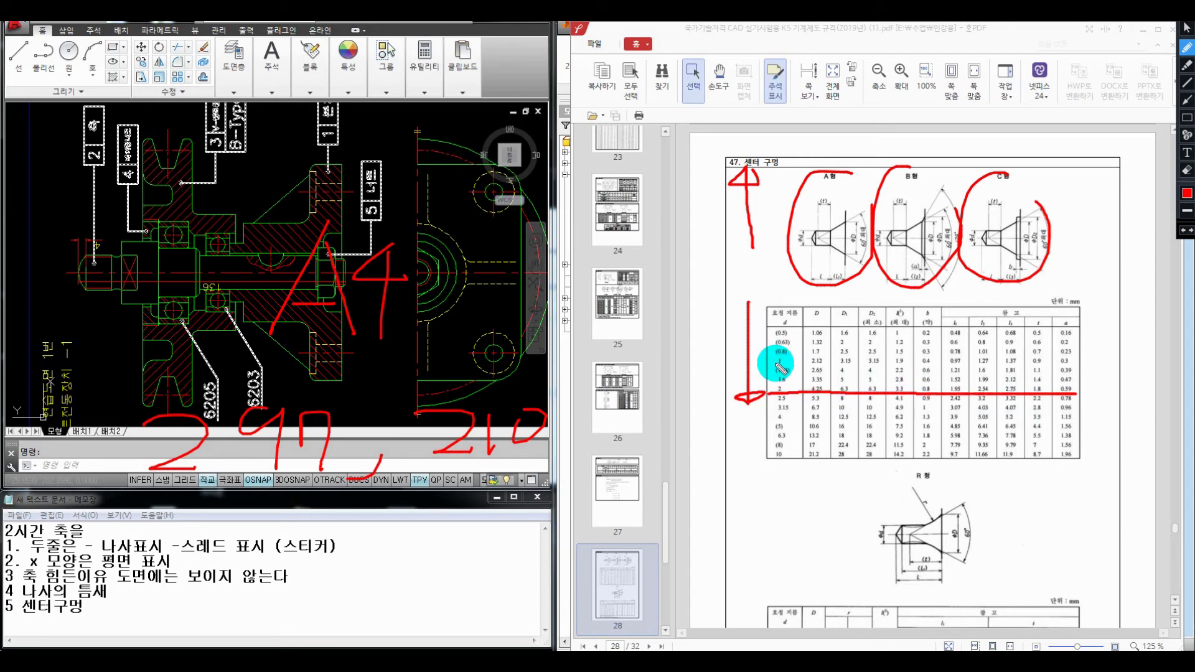
{"action": "left_click_drag", "start_coordinate": [774, 364], "coordinate": [827, 367]}
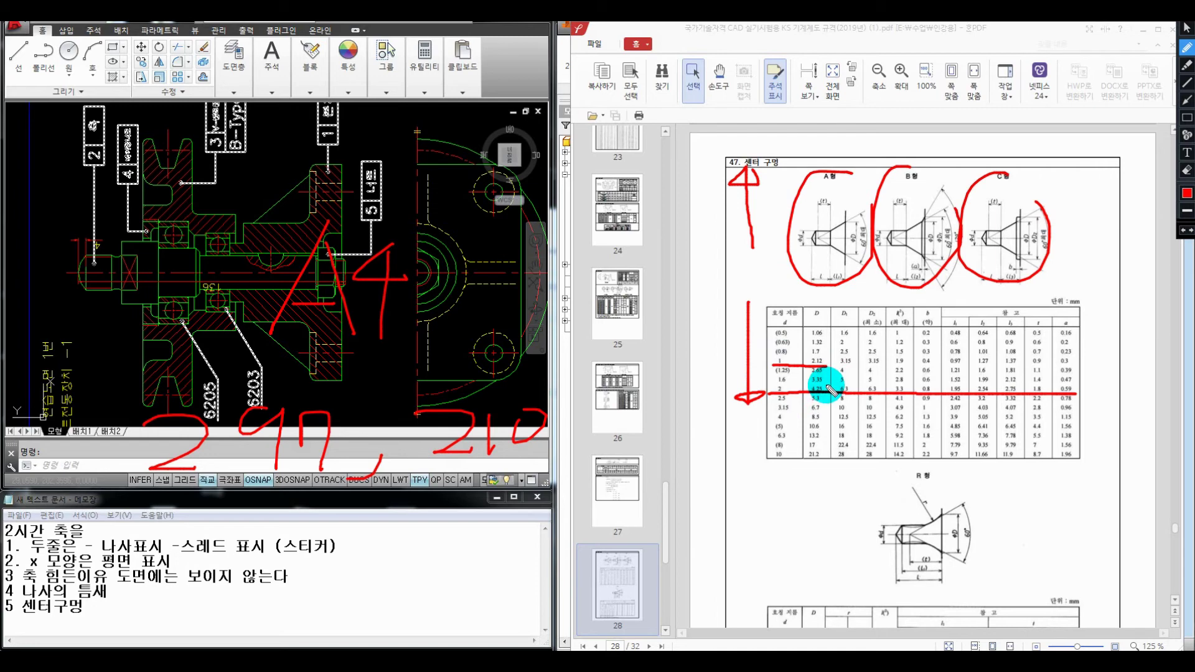
{"action": "key", "text": "Escape"}
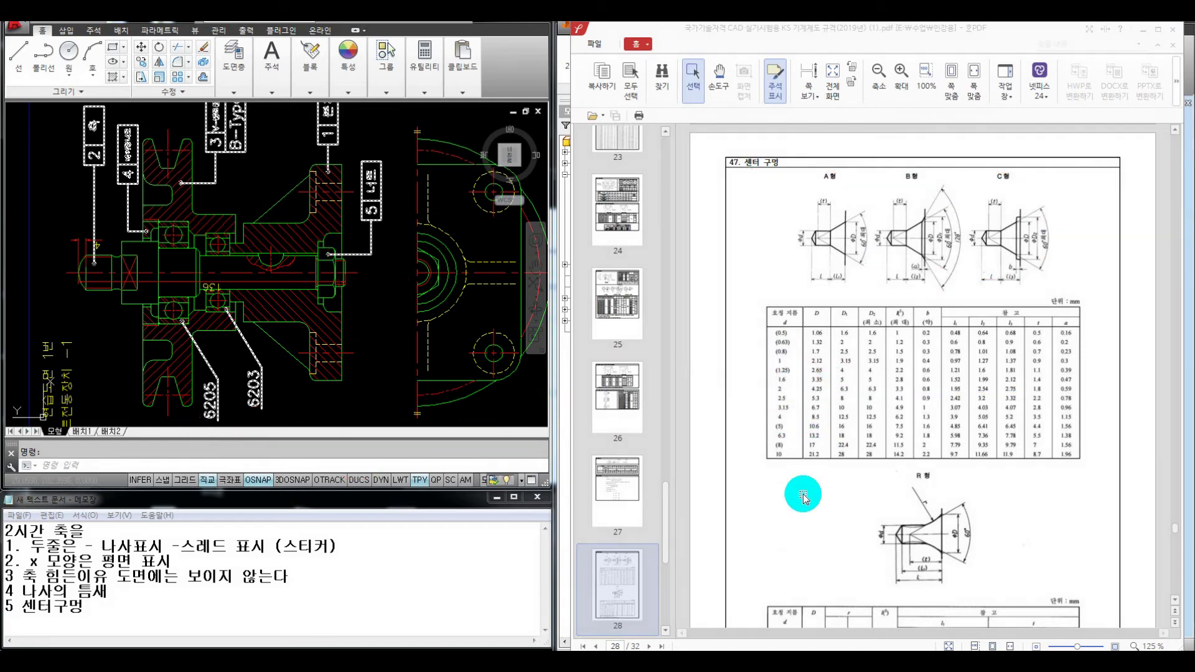
Step: Examine the R형 center hole table, mark the notes below it, and clear the markup
{"action": "left_click", "coordinate": [802, 498]}
{"action": "scroll", "coordinate": [828, 492], "scroll_direction": "down", "scroll_amount": 3}
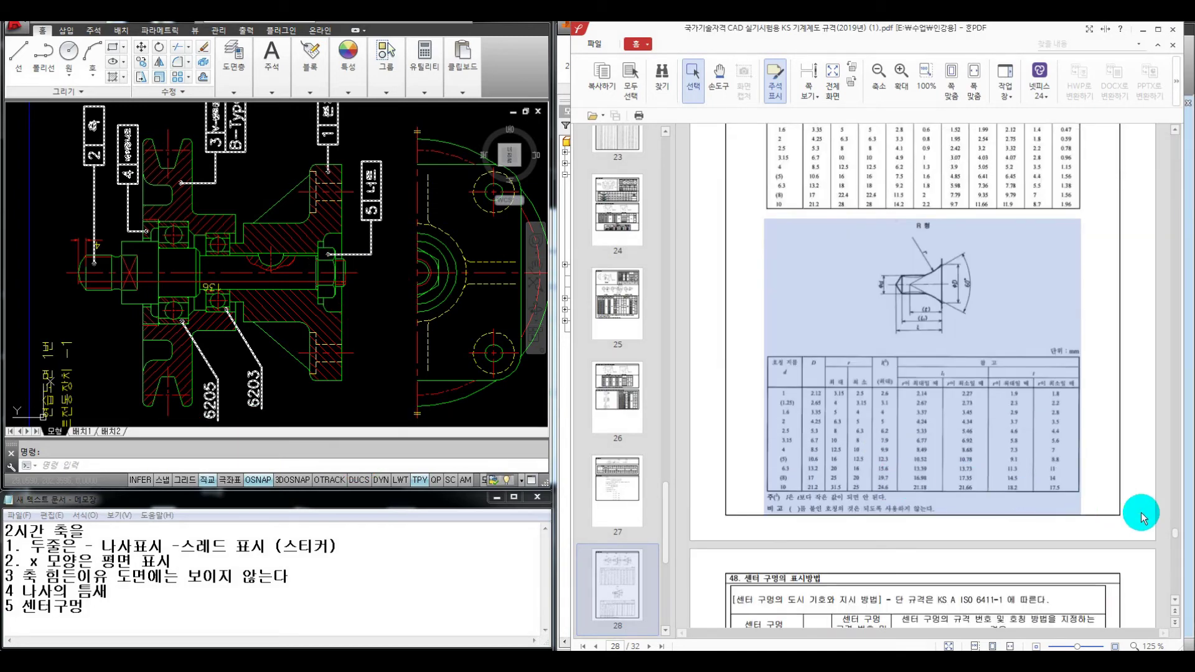
{"action": "left_click", "coordinate": [1152, 493]}
{"action": "key", "text": "ctrl+alt+d"}
{"action": "mouse_move", "coordinate": [877, 493]}
{"action": "left_mouse_down"}
{"action": "mouse_move", "coordinate": [750, 502]}
{"action": "mouse_move", "coordinate": [946, 523]}
{"action": "mouse_move", "coordinate": [867, 488]}
{"action": "mouse_move", "coordinate": [758, 503]}
{"action": "mouse_move", "coordinate": [882, 499]}
{"action": "left_mouse_up"}
{"action": "left_click_drag", "start_coordinate": [764, 521], "coordinate": [884, 519]}
{"action": "key", "text": "Escape"}
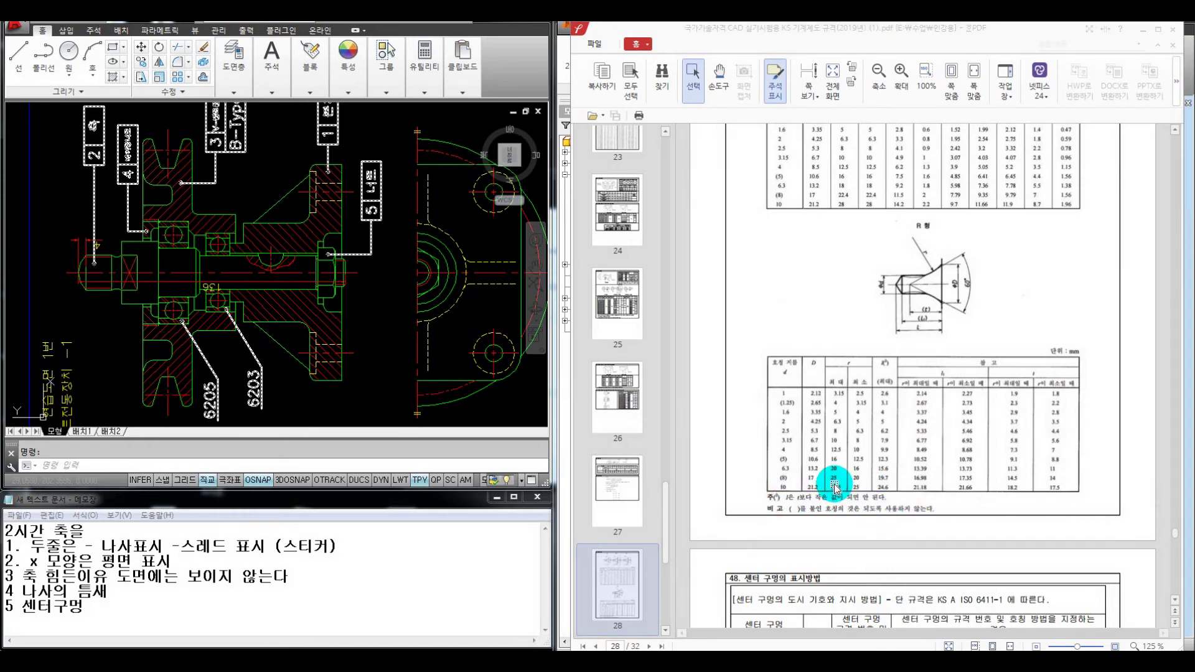
{"action": "left_click", "coordinate": [715, 468]}
{"action": "scroll", "coordinate": [716, 468], "scroll_direction": "up", "scroll_amount": 3}
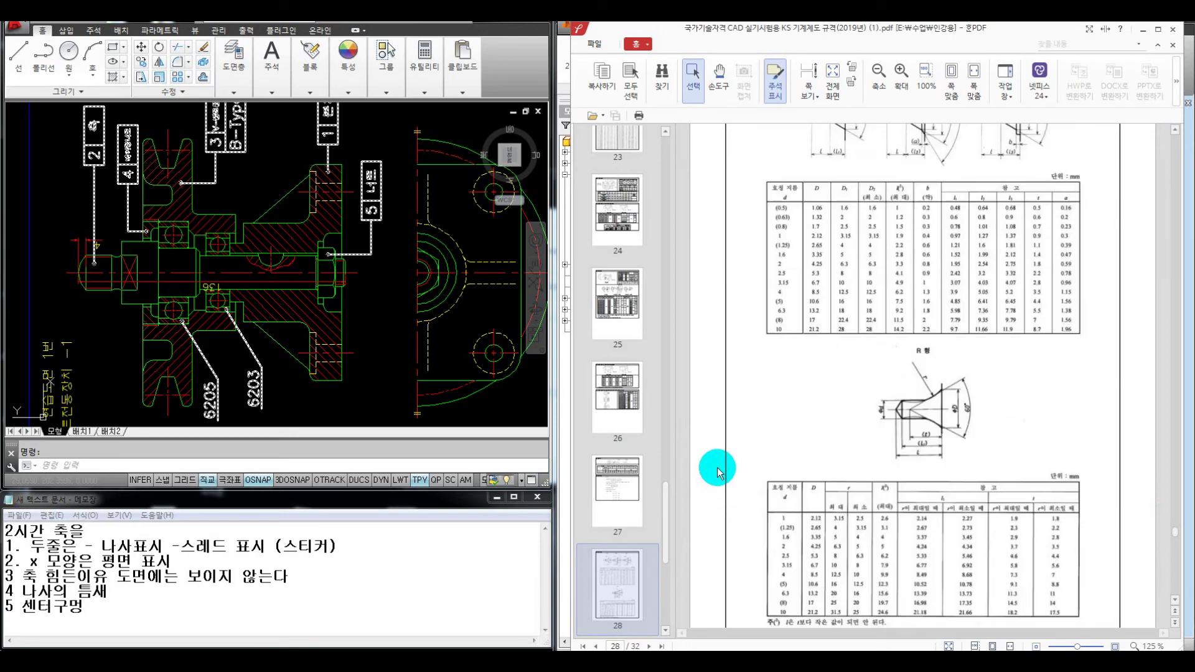
Step: Mark nominal diameter 2 and its D value 4.25 in the table against the A형 figure, and clear the markup
{"action": "scroll", "coordinate": [963, 453], "scroll_direction": "up", "scroll_amount": 1}
{"action": "scroll", "coordinate": [907, 339], "scroll_direction": "up", "scroll_amount": 2, "text": "ctrl"}
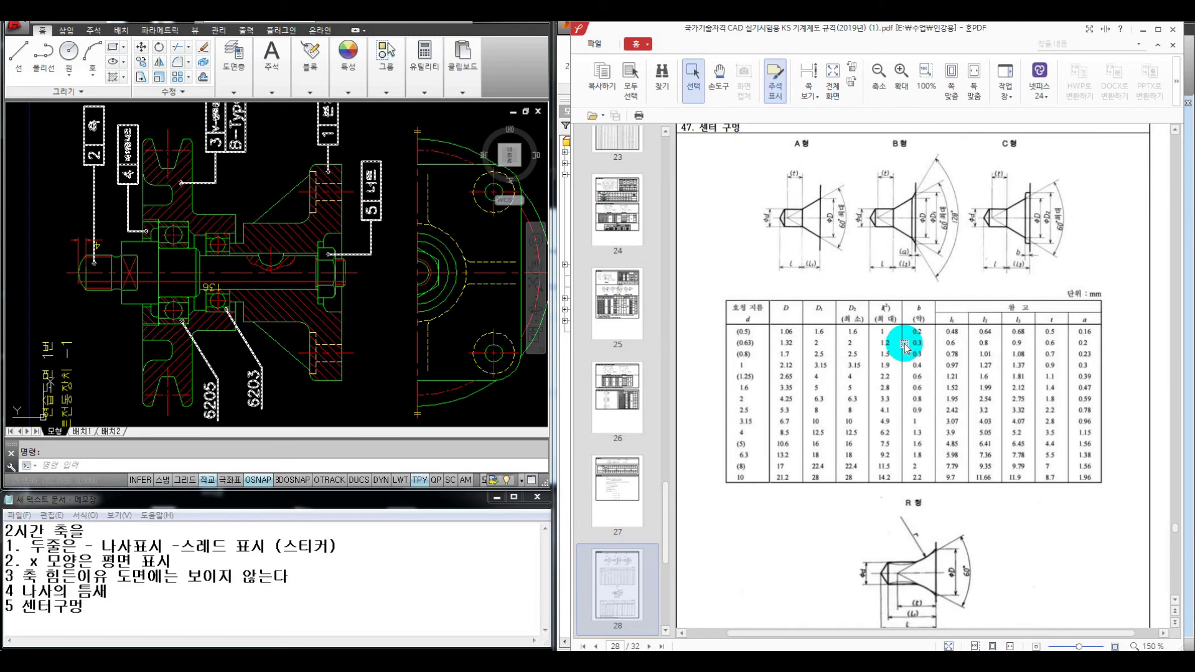
{"action": "scroll", "coordinate": [842, 403], "scroll_direction": "up", "scroll_amount": 1}
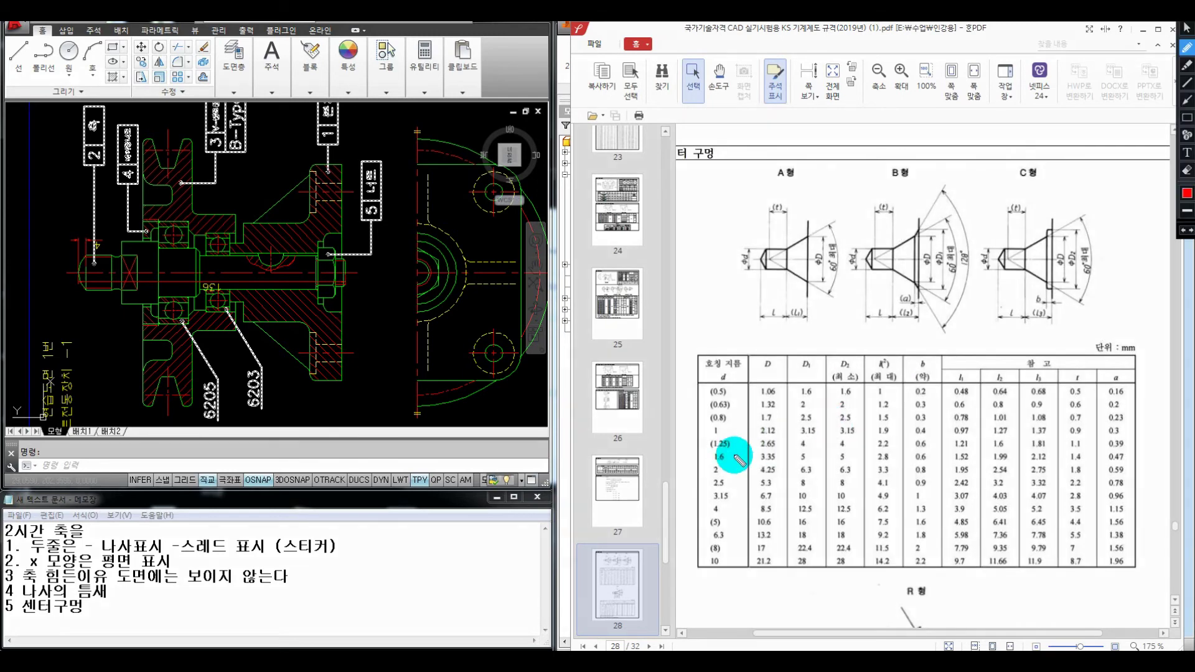
{"action": "left_click_drag", "start_coordinate": [706, 476], "coordinate": [775, 476]}
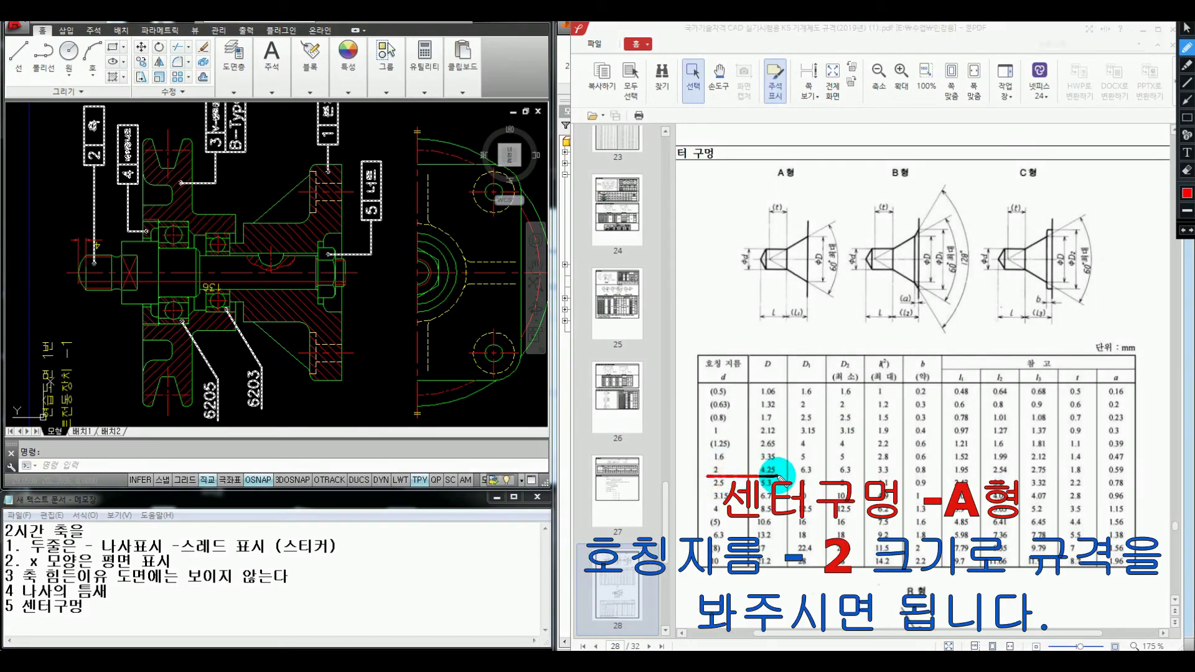
{"action": "mouse_move", "coordinate": [718, 358]}
{"action": "left_mouse_down"}
{"action": "mouse_move", "coordinate": [719, 381]}
{"action": "mouse_move", "coordinate": [732, 366]}
{"action": "left_mouse_up"}
{"action": "mouse_move", "coordinate": [749, 249]}
{"action": "left_mouse_down"}
{"action": "mouse_move", "coordinate": [766, 248]}
{"action": "mouse_move", "coordinate": [766, 269]}
{"action": "mouse_move", "coordinate": [726, 242]}
{"action": "mouse_move", "coordinate": [715, 257]}
{"action": "mouse_move", "coordinate": [726, 255]}
{"action": "left_mouse_up"}
{"action": "mouse_move", "coordinate": [808, 235]}
{"action": "left_mouse_down"}
{"action": "mouse_move", "coordinate": [825, 236]}
{"action": "mouse_move", "coordinate": [823, 280]}
{"action": "left_mouse_up"}
{"action": "mouse_move", "coordinate": [777, 466]}
{"action": "left_mouse_down"}
{"action": "mouse_move", "coordinate": [844, 342]}
{"action": "mouse_move", "coordinate": [822, 275]}
{"action": "left_mouse_up"}
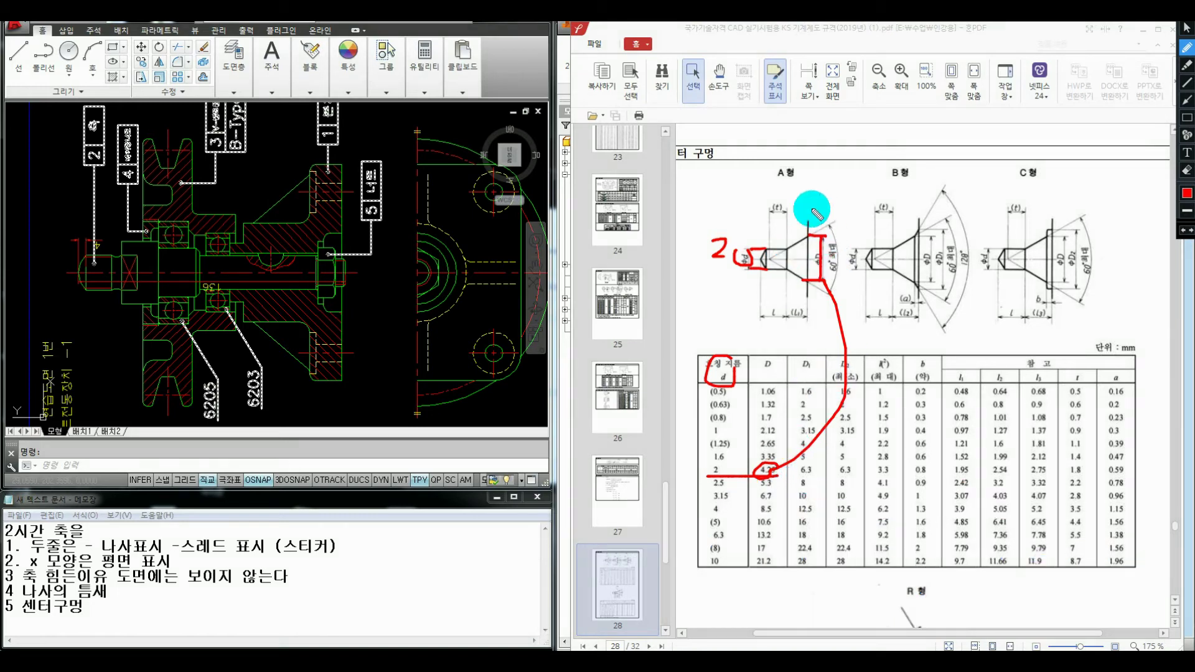
{"action": "mouse_move", "coordinate": [820, 157]}
{"action": "left_mouse_down"}
{"action": "mouse_move", "coordinate": [792, 147]}
{"action": "mouse_move", "coordinate": [723, 306]}
{"action": "mouse_move", "coordinate": [840, 181]}
{"action": "mouse_move", "coordinate": [820, 159]}
{"action": "left_mouse_up"}
{"action": "left_click_drag", "start_coordinate": [719, 458], "coordinate": [711, 467]}
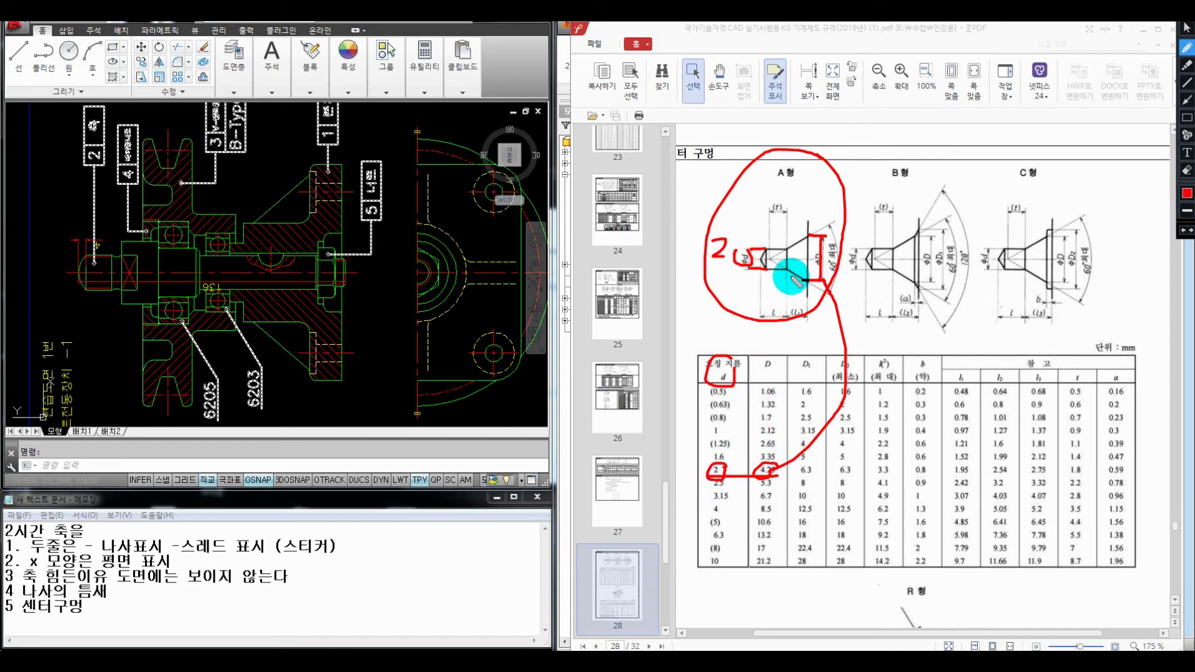
{"action": "key", "text": "Escape"}
Step: Return to Inventor, start a sketch on the XY plane and project the shaft's cut edges
{"action": "left_click", "coordinate": [887, 31]}
{"action": "left_click_drag", "start_coordinate": [887, 31], "coordinate": [799, 39]}
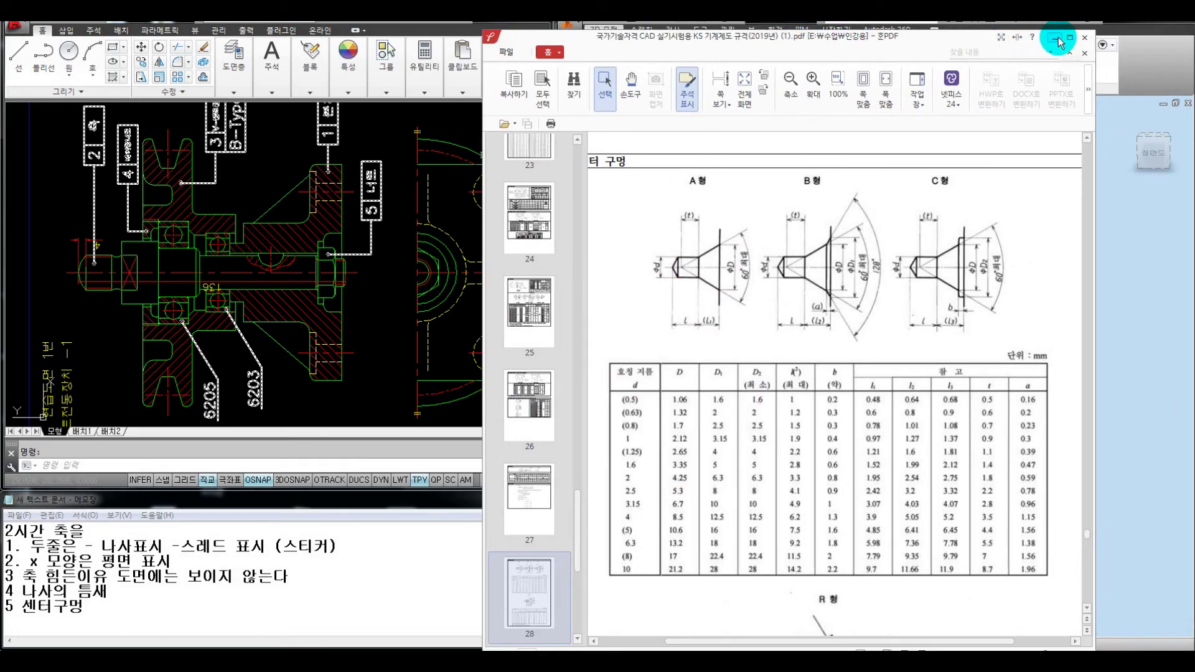
{"action": "left_click", "coordinate": [1057, 40]}
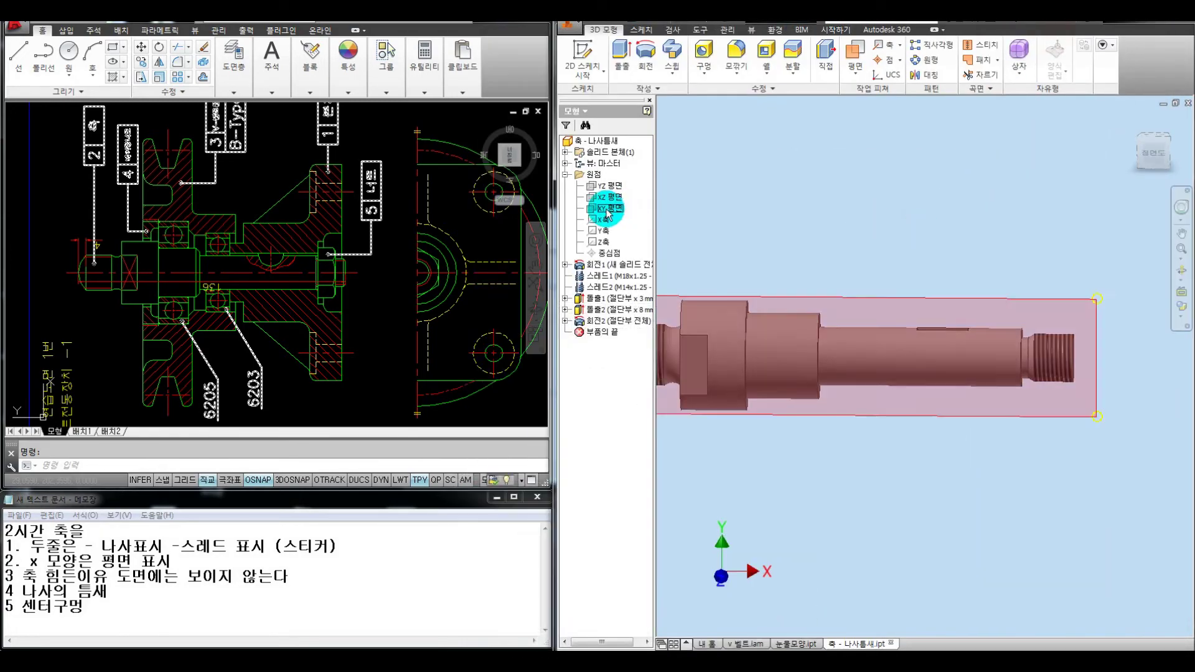
{"action": "left_click", "coordinate": [607, 210]}
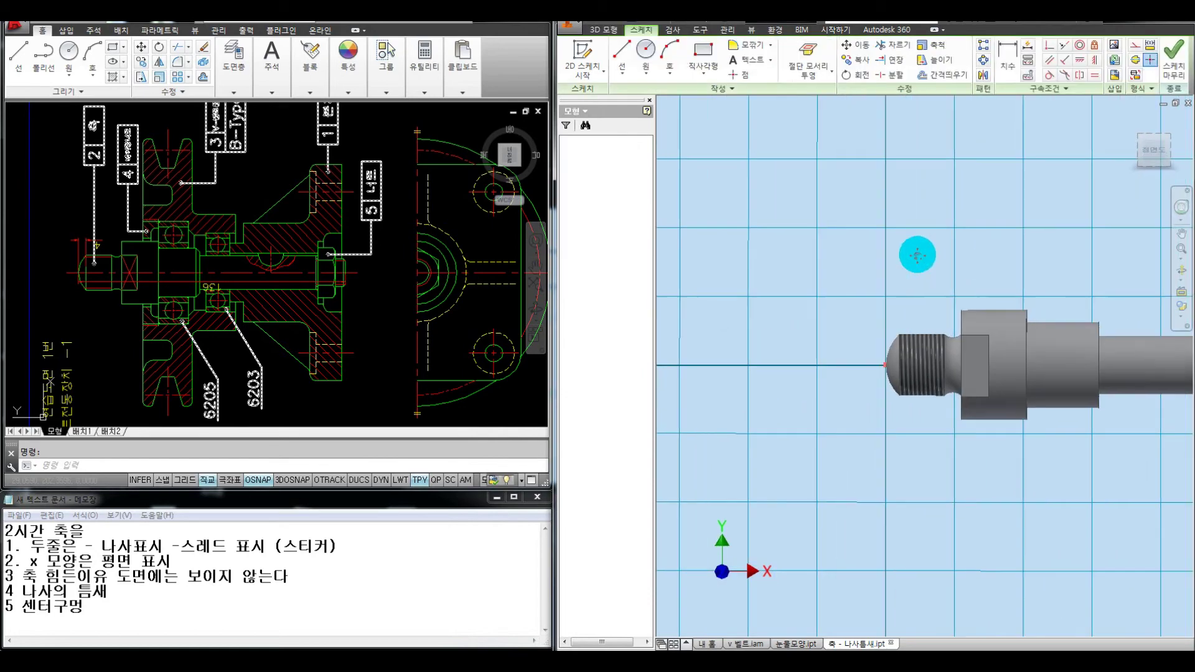
{"action": "left_click", "coordinate": [820, 56]}
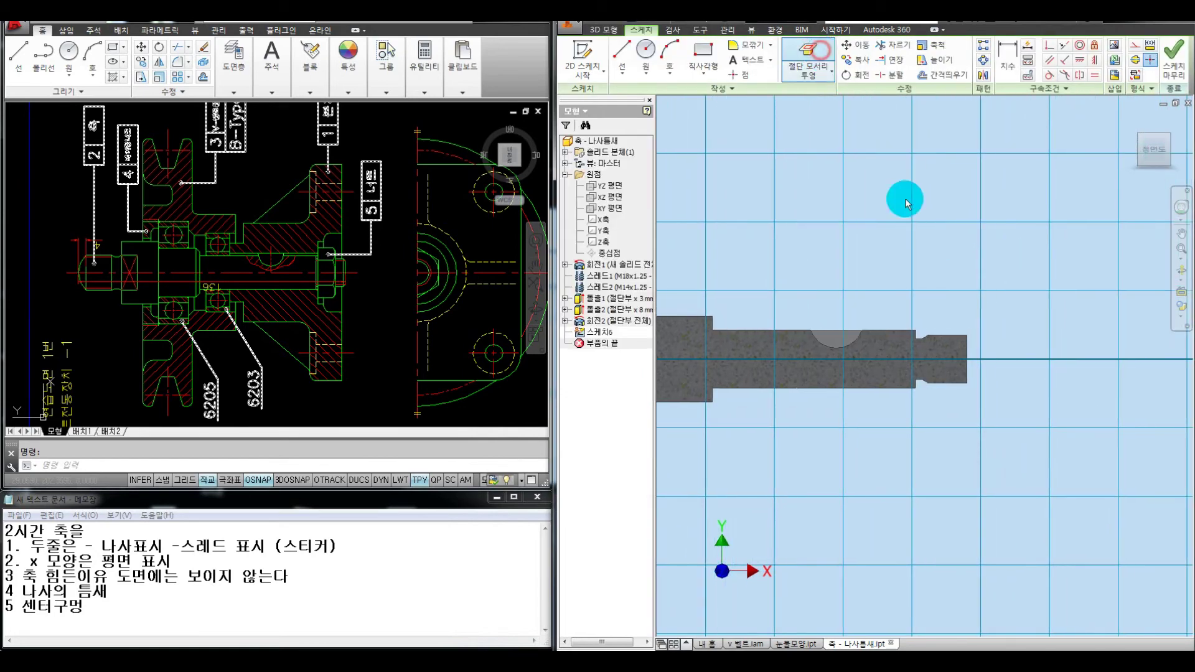
{"action": "scroll", "coordinate": [987, 349], "scroll_direction": "up", "scroll_amount": 5}
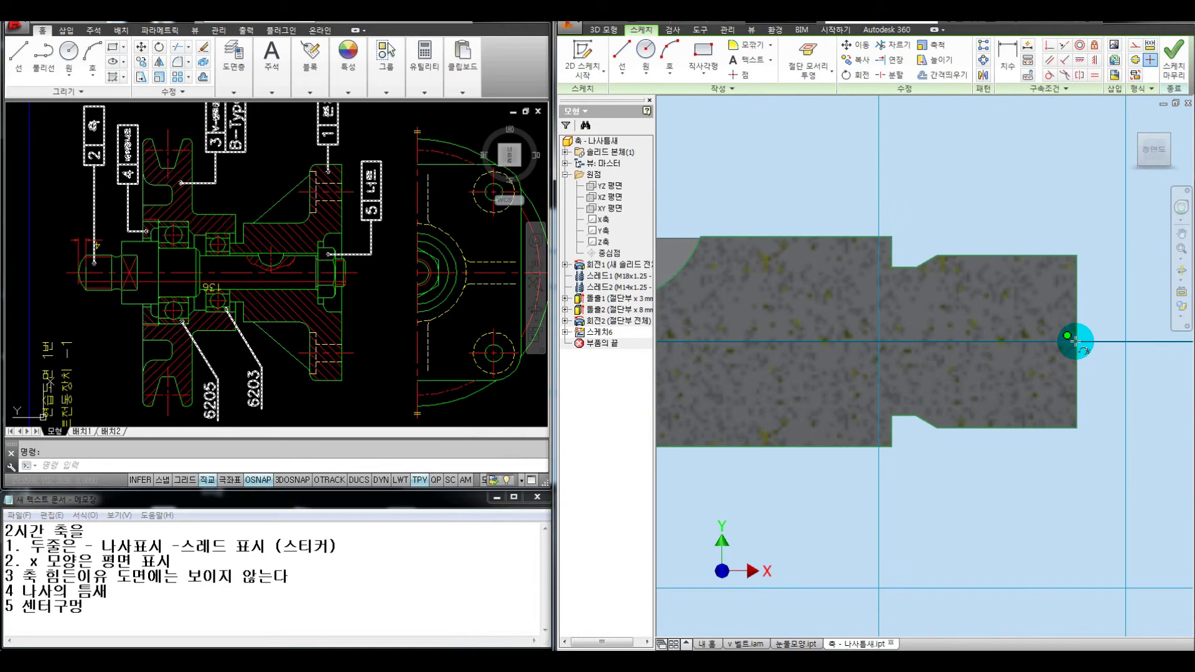
Step: Sketch a closed half profile of the center hole at the M14 thread's end face, with its axis line as a centerline
{"action": "key", "text": "l"}
{"action": "left_click", "coordinate": [1020, 319]}
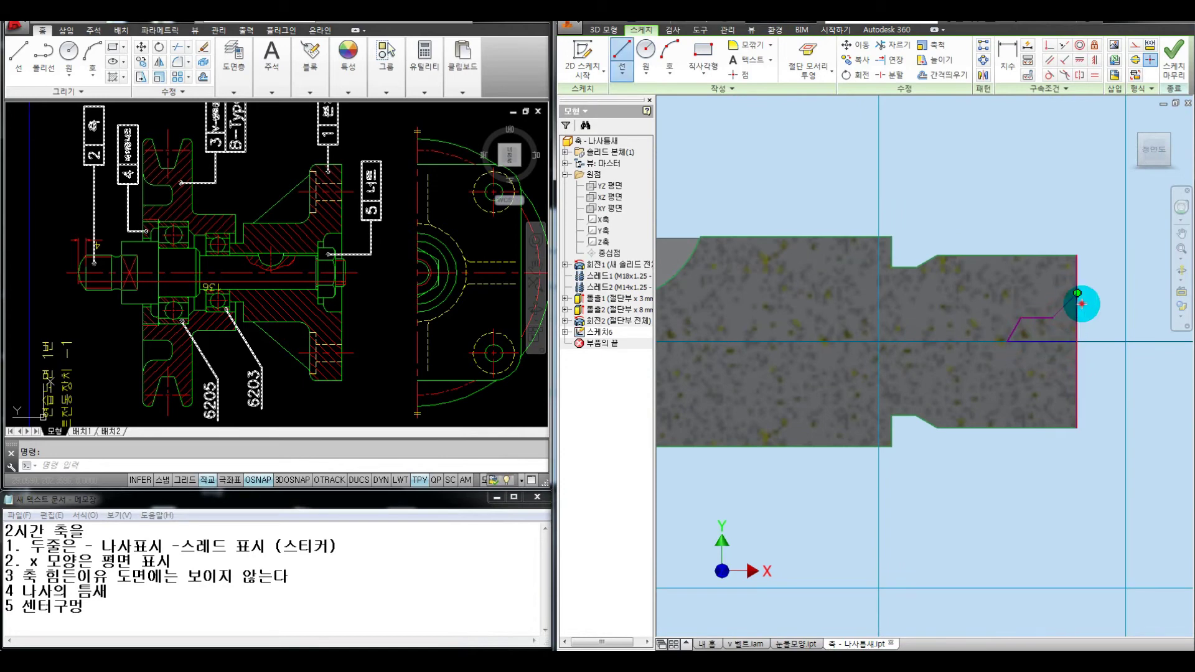
{"action": "left_click", "coordinate": [1077, 341]}
{"action": "right_click", "coordinate": [1041, 366]}
{"action": "left_click", "coordinate": [1135, 59]}
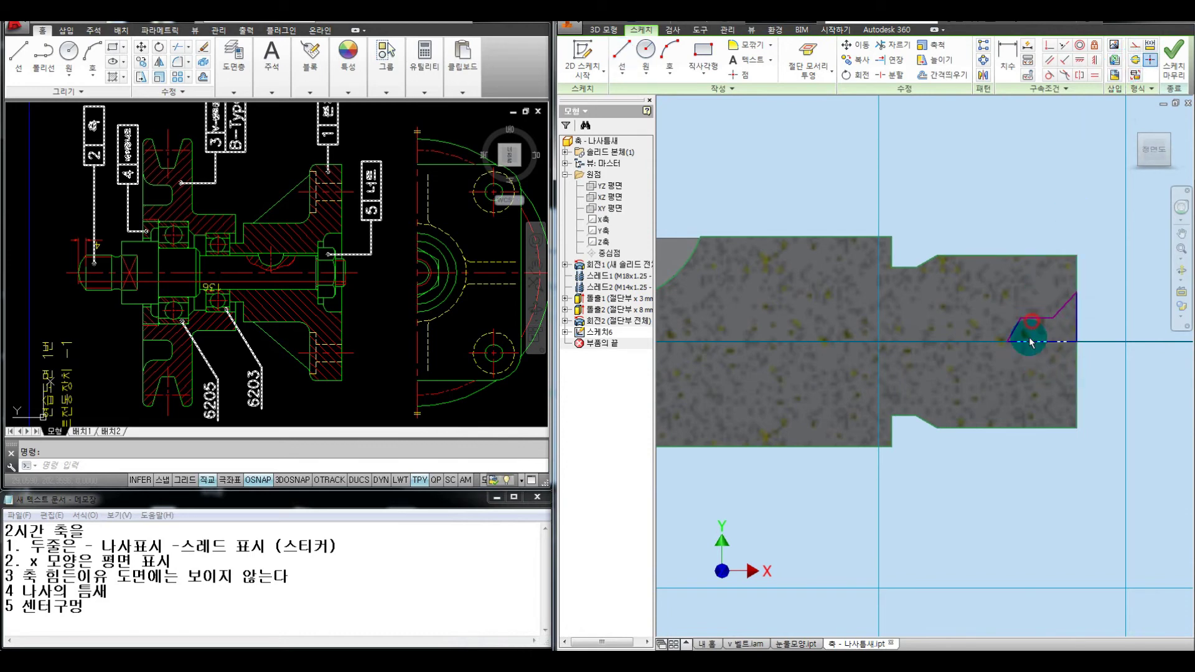
Step: Dimension the center hole profile with a 2 mm pilot diameter and a 4.25 mm diameter at the end face
{"action": "key", "text": "d"}
{"action": "left_click", "coordinate": [974, 346]}
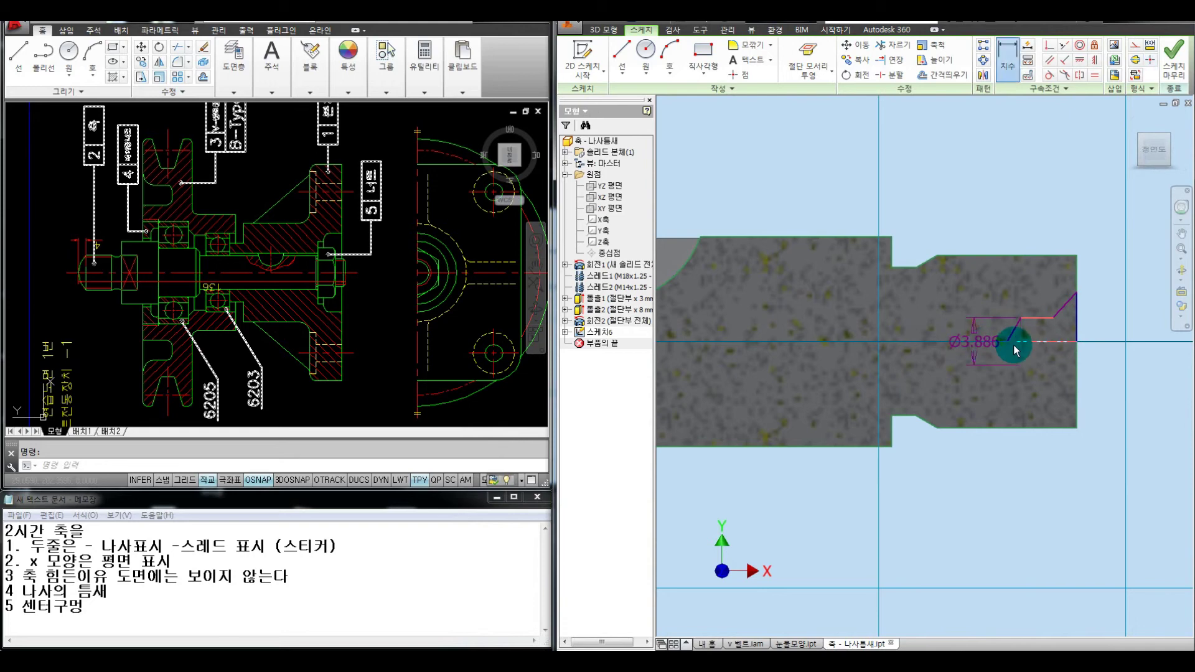
{"action": "type", "text": "2"}
{"action": "key", "text": "Return"}
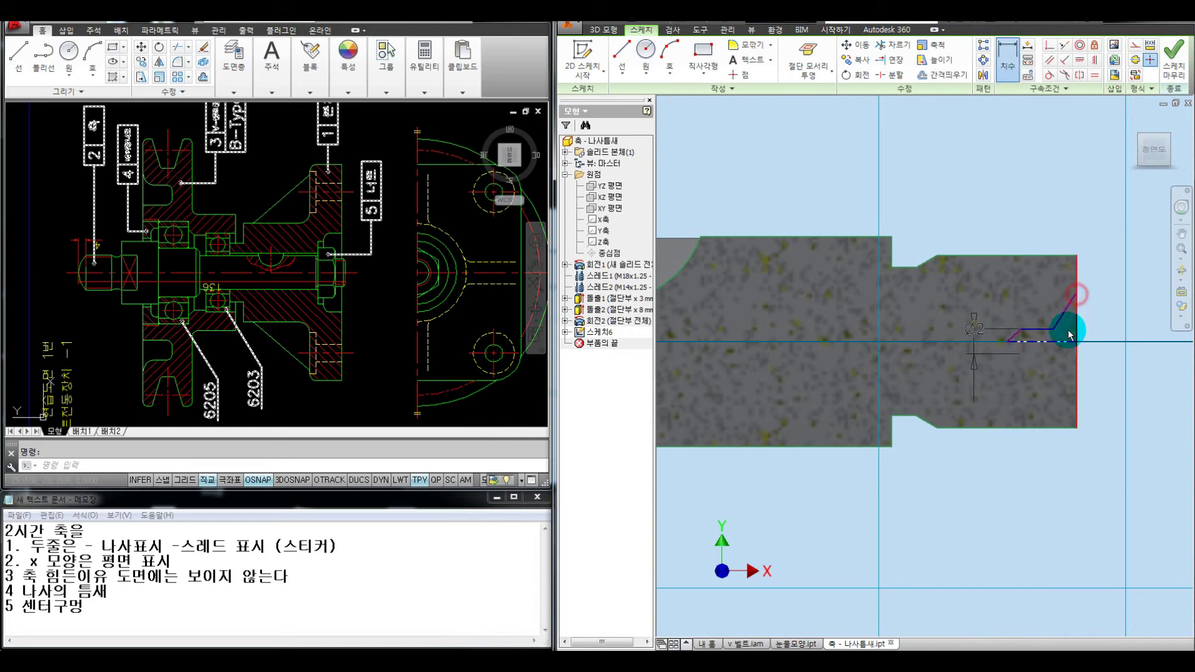
{"action": "left_click", "coordinate": [1109, 339]}
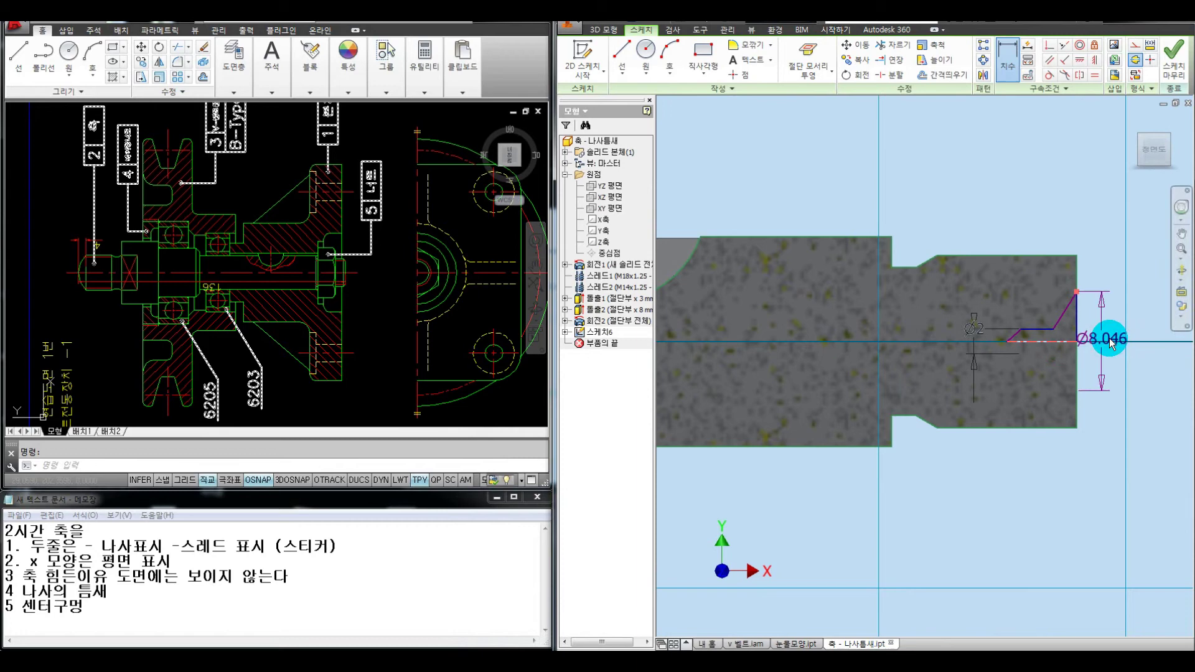
{"action": "left_click", "coordinate": [1109, 338]}
{"action": "type", "text": "4.25"}
{"action": "key", "text": "Return"}
Step: Place an angle dimension between the profile's sloped line and the centerline
{"action": "left_click", "coordinate": [1061, 341]}
{"action": "left_click", "coordinate": [1071, 321]}
{"action": "left_click", "coordinate": [1120, 299]}
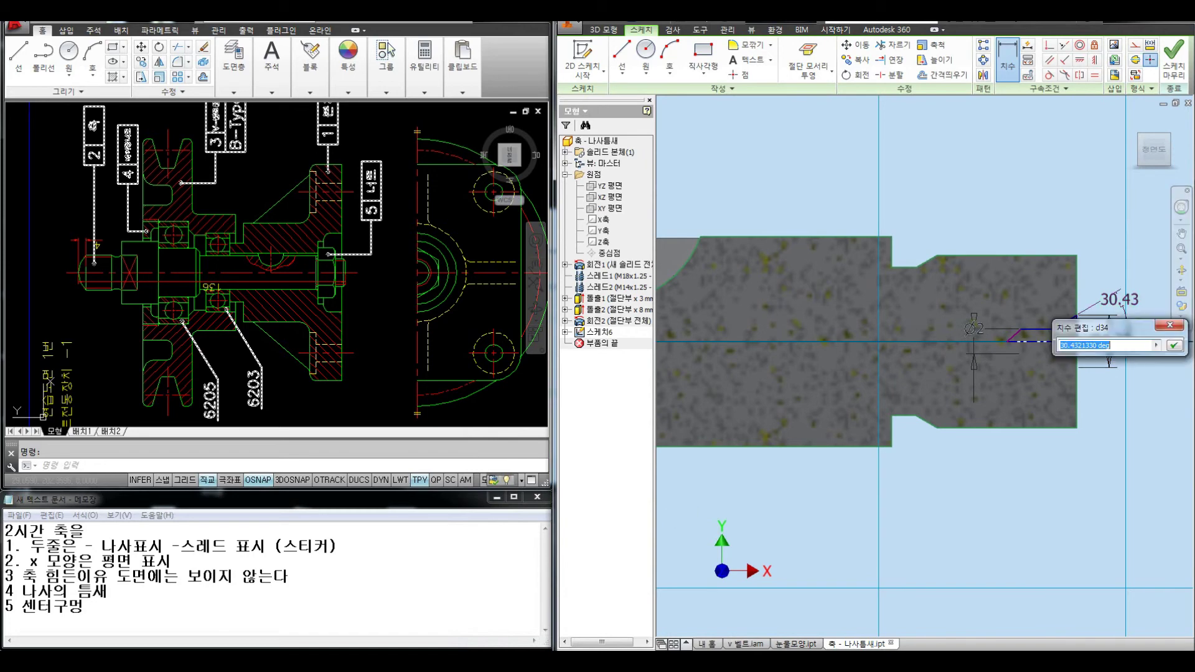
Step: Switch to the KS standards PDF, mark the A형 figure's 60° angle and its 30° half angle, and clear the markup
{"action": "key", "text": "alt+Tab"}
{"action": "mouse_move", "coordinate": [753, 251]}
{"action": "left_mouse_down"}
{"action": "mouse_move", "coordinate": [755, 267]}
{"action": "mouse_move", "coordinate": [705, 268]}
{"action": "mouse_move", "coordinate": [726, 243]}
{"action": "mouse_move", "coordinate": [726, 268]}
{"action": "left_mouse_up"}
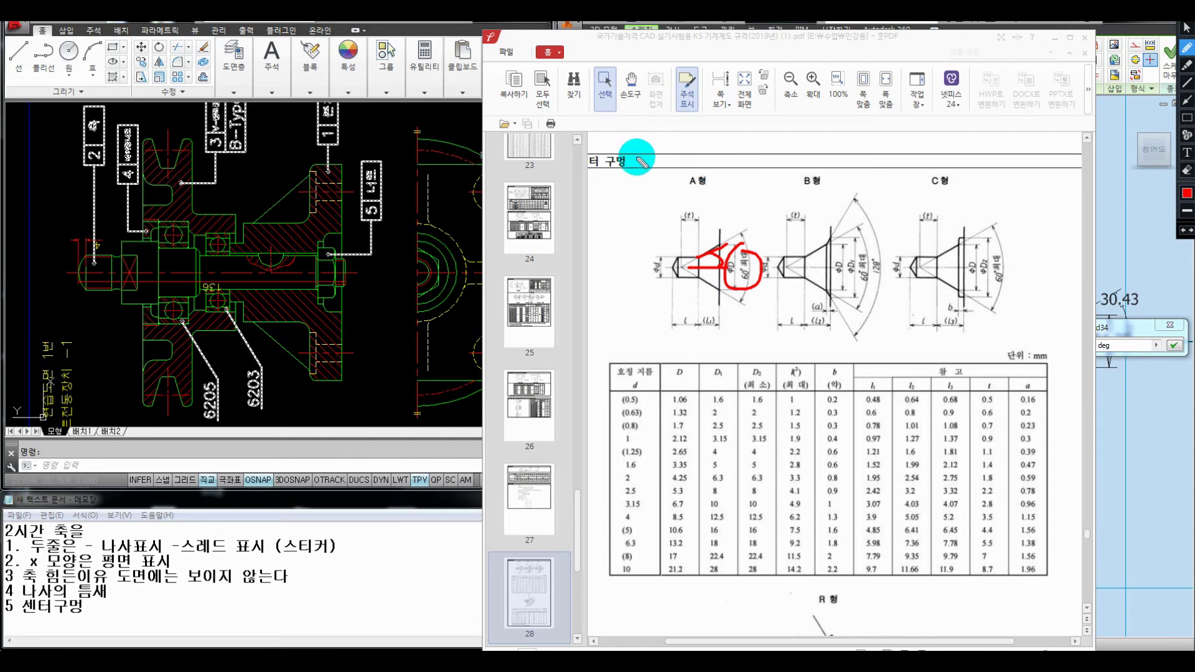
{"action": "left_click", "coordinate": [589, 226]}
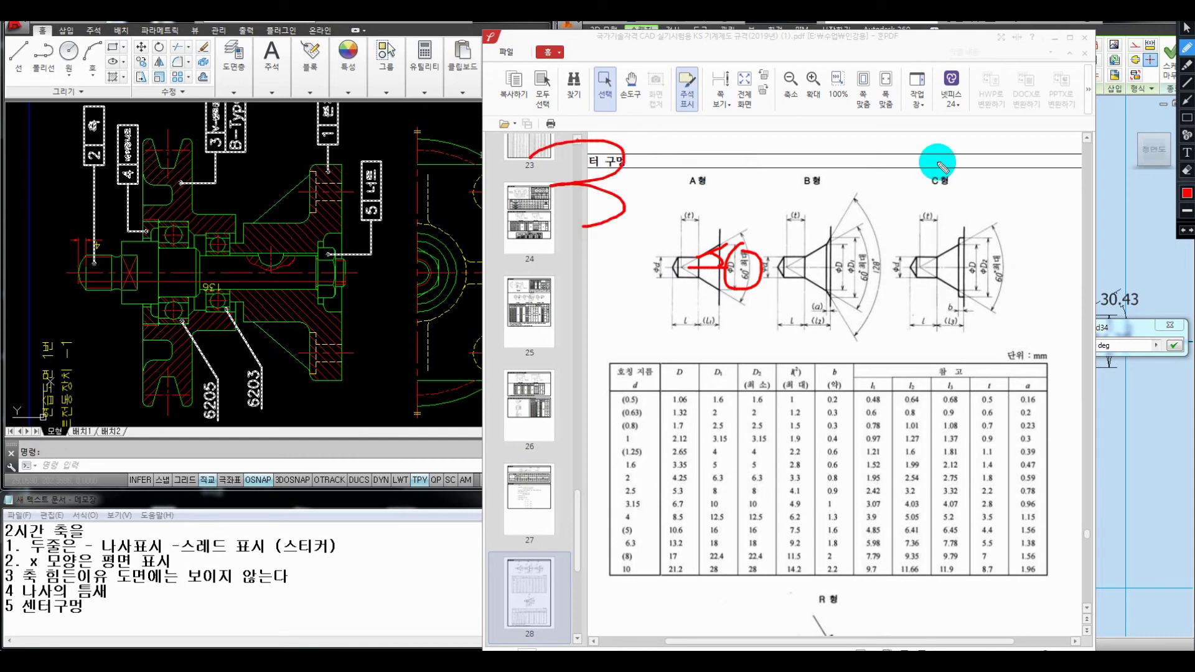
{"action": "mouse_move", "coordinate": [887, 104]}
{"action": "left_mouse_down"}
{"action": "mouse_move", "coordinate": [867, 192]}
{"action": "mouse_move", "coordinate": [863, 165]}
{"action": "left_mouse_up"}
{"action": "left_click_drag", "start_coordinate": [949, 136], "coordinate": [954, 135]}
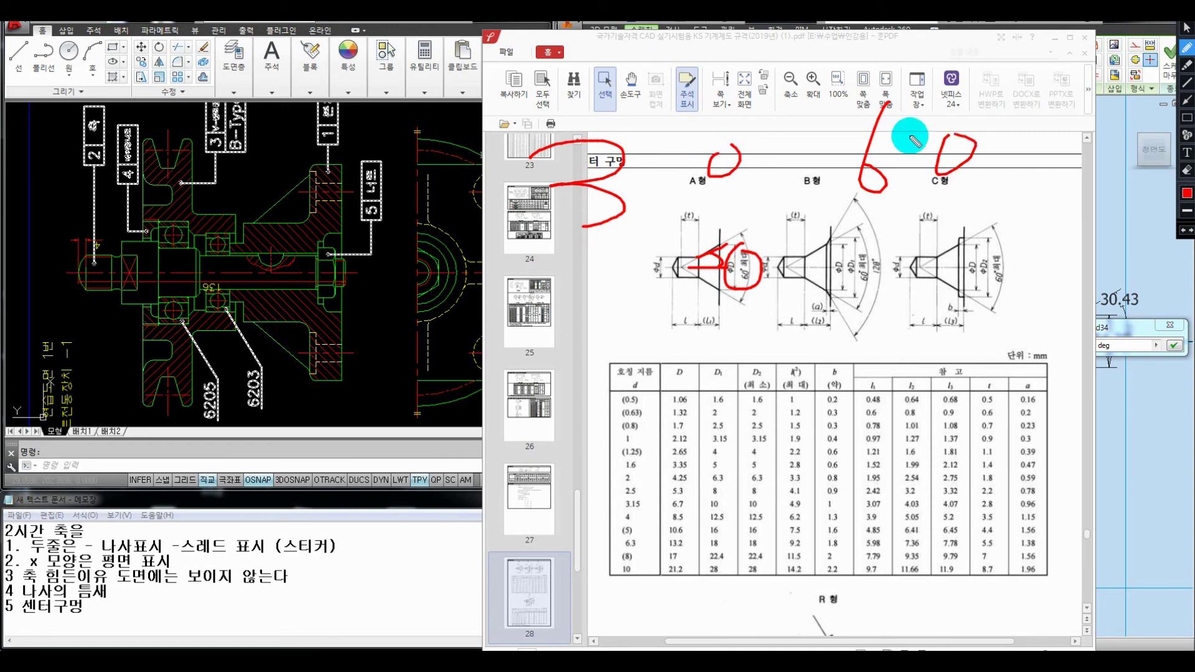
{"action": "left_click_drag", "start_coordinate": [812, 74], "coordinate": [770, 204]}
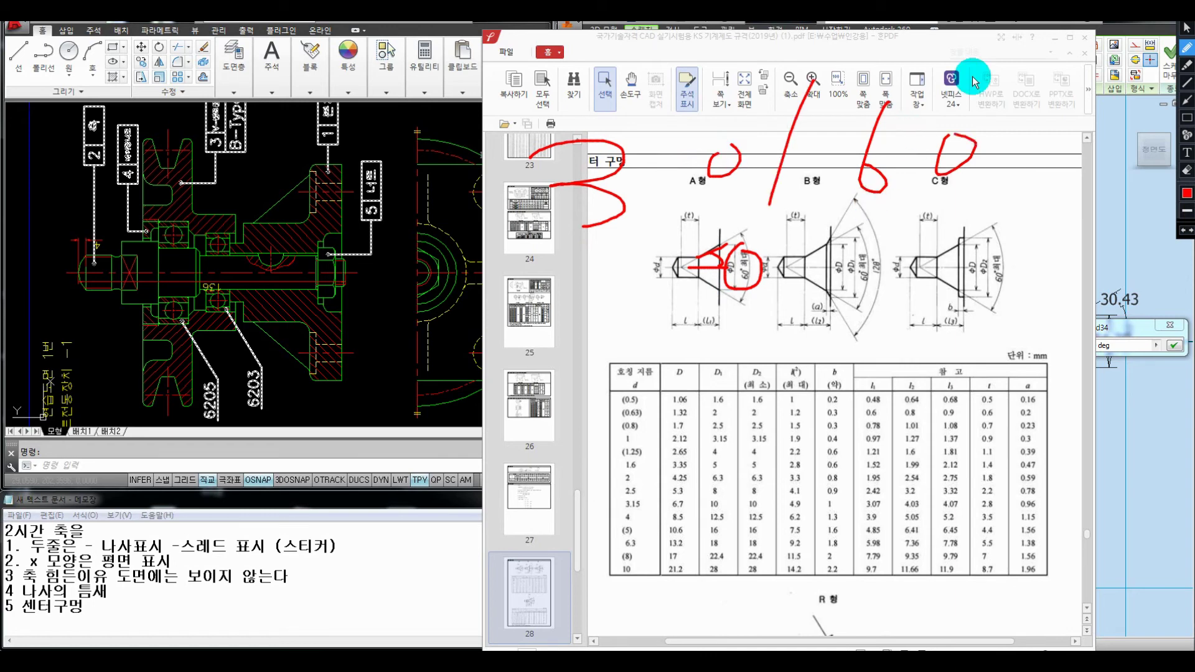
{"action": "key", "text": "Escape"}
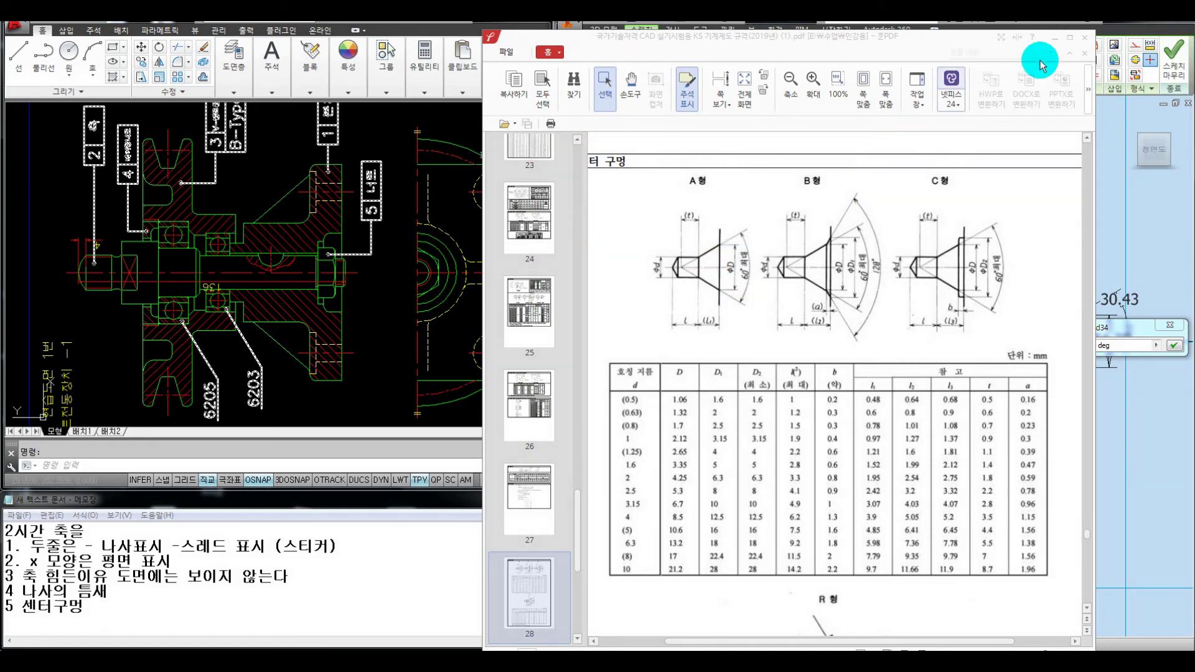
Step: Switch back to Inventor and set the angle between the sloped line and the centerline to 30°
{"action": "left_click", "coordinate": [1111, 341]}
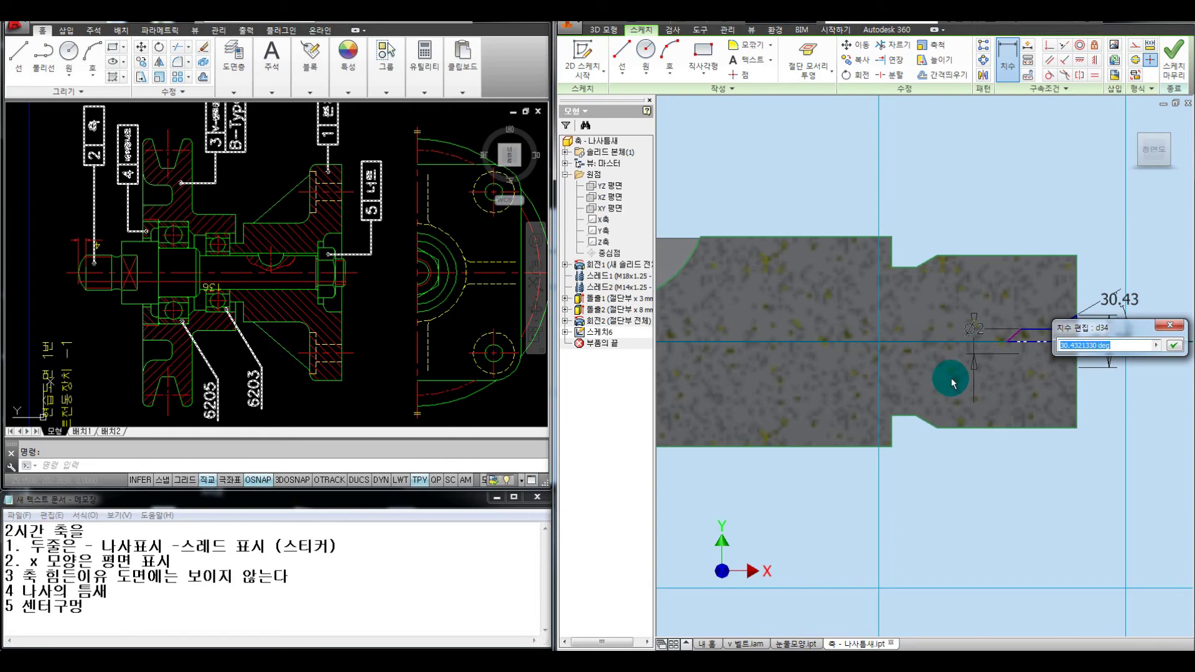
{"action": "type", "text": "30"}
{"action": "key", "text": "Return"}
{"action": "middle_click_drag", "start_coordinate": [1038, 314], "coordinate": [999, 322]}
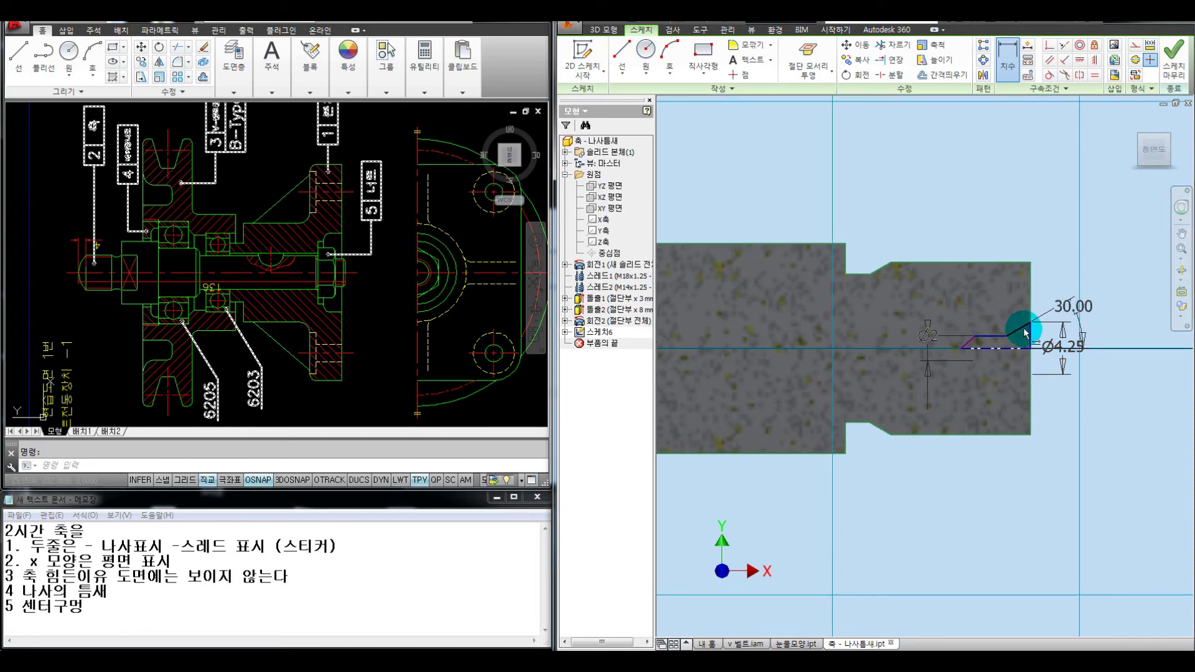
{"action": "key", "text": "ctrl+shift+1"}
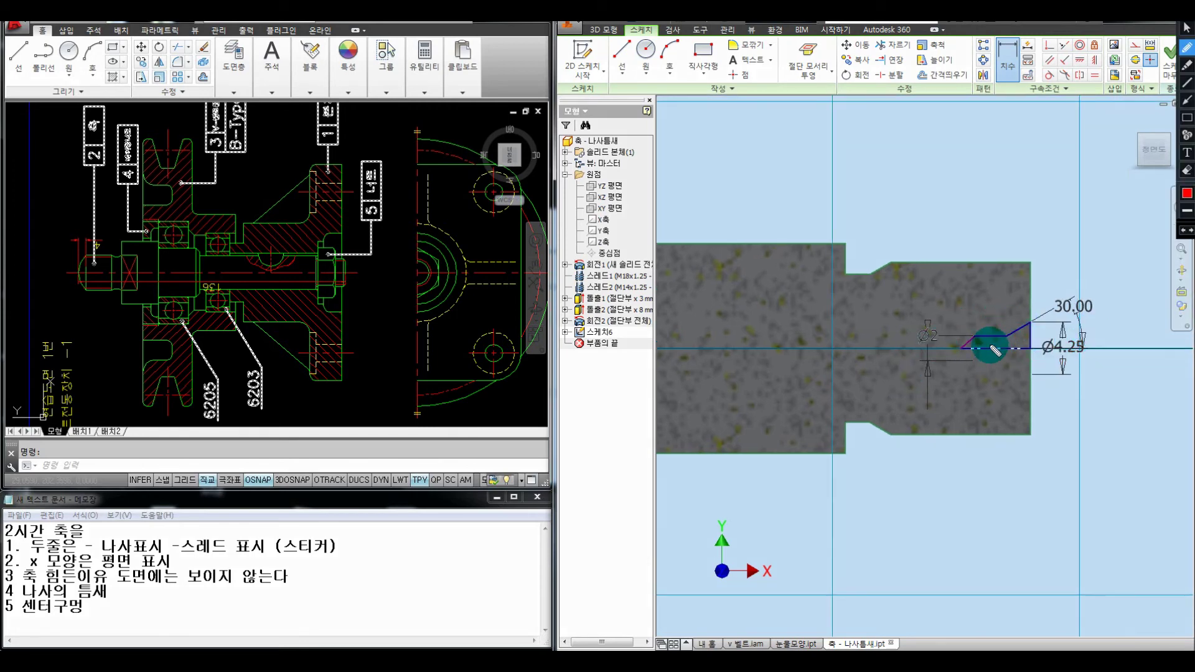
Step: Mark up the center hole profile's pointed end with handwritten 118 and 120 notes, and clear the markup
{"action": "mouse_move", "coordinate": [982, 325]}
{"action": "left_mouse_down"}
{"action": "mouse_move", "coordinate": [966, 345]}
{"action": "mouse_move", "coordinate": [992, 382]}
{"action": "left_mouse_up"}
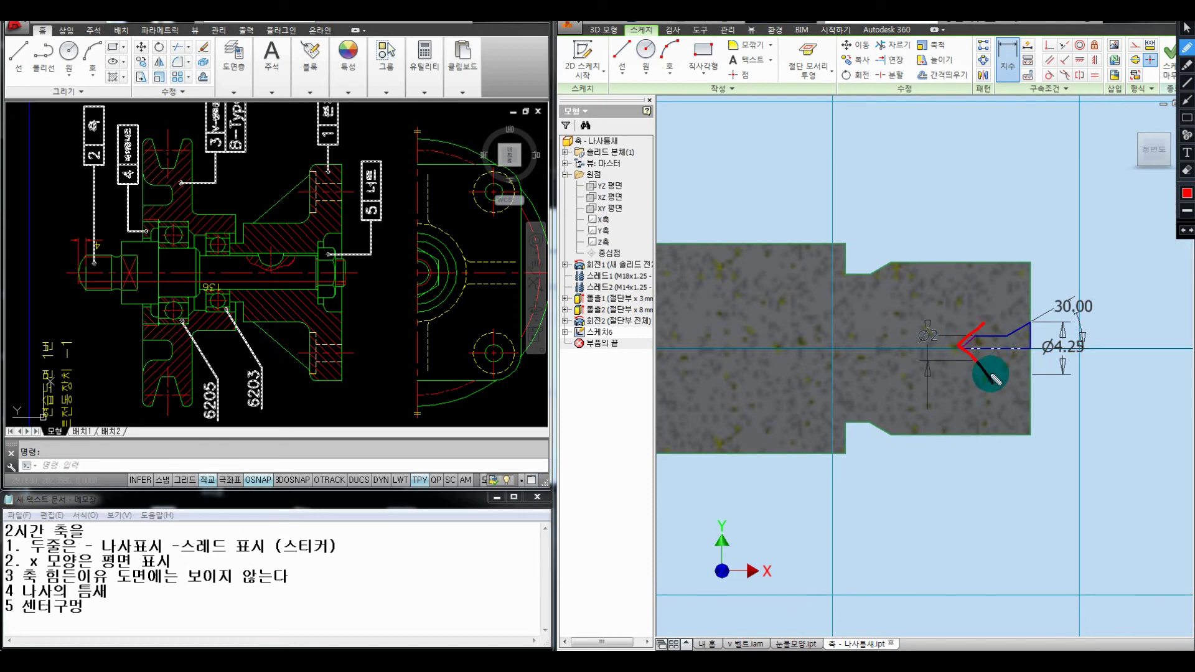
{"action": "left_click_drag", "start_coordinate": [952, 185], "coordinate": [948, 205]}
{"action": "mouse_move", "coordinate": [968, 184]}
{"action": "left_mouse_down"}
{"action": "mouse_move", "coordinate": [964, 199]}
{"action": "mouse_move", "coordinate": [998, 185]}
{"action": "mouse_move", "coordinate": [1061, 189]}
{"action": "mouse_move", "coordinate": [1058, 203]}
{"action": "left_mouse_up"}
{"action": "mouse_move", "coordinate": [1068, 185]}
{"action": "left_mouse_down"}
{"action": "mouse_move", "coordinate": [1095, 191]}
{"action": "mouse_move", "coordinate": [1051, 176]}
{"action": "mouse_move", "coordinate": [1107, 220]}
{"action": "mouse_move", "coordinate": [1118, 181]}
{"action": "left_mouse_up"}
{"action": "mouse_move", "coordinate": [1060, 221]}
{"action": "left_mouse_down"}
{"action": "mouse_move", "coordinate": [1008, 258]}
{"action": "mouse_move", "coordinate": [1043, 280]}
{"action": "left_mouse_up"}
{"action": "mouse_move", "coordinate": [1012, 176]}
{"action": "left_mouse_down"}
{"action": "mouse_move", "coordinate": [952, 166]}
{"action": "mouse_move", "coordinate": [1025, 187]}
{"action": "left_mouse_up"}
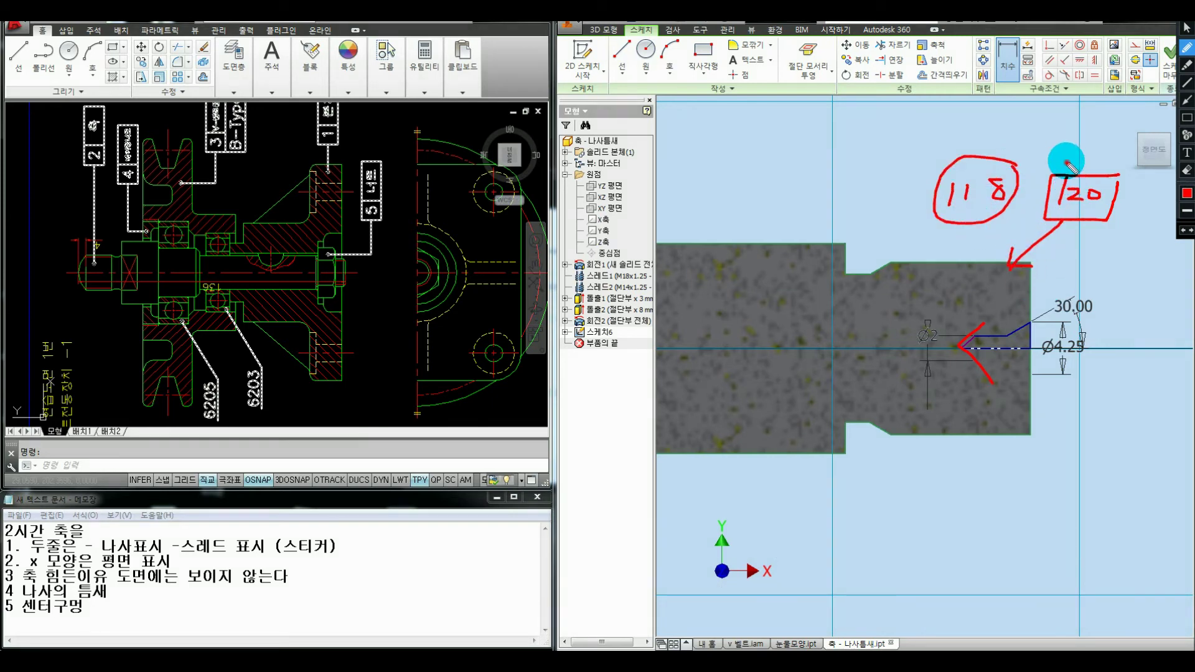
{"action": "left_click_drag", "start_coordinate": [1063, 150], "coordinate": [1099, 128]}
{"action": "key", "text": "Escape"}
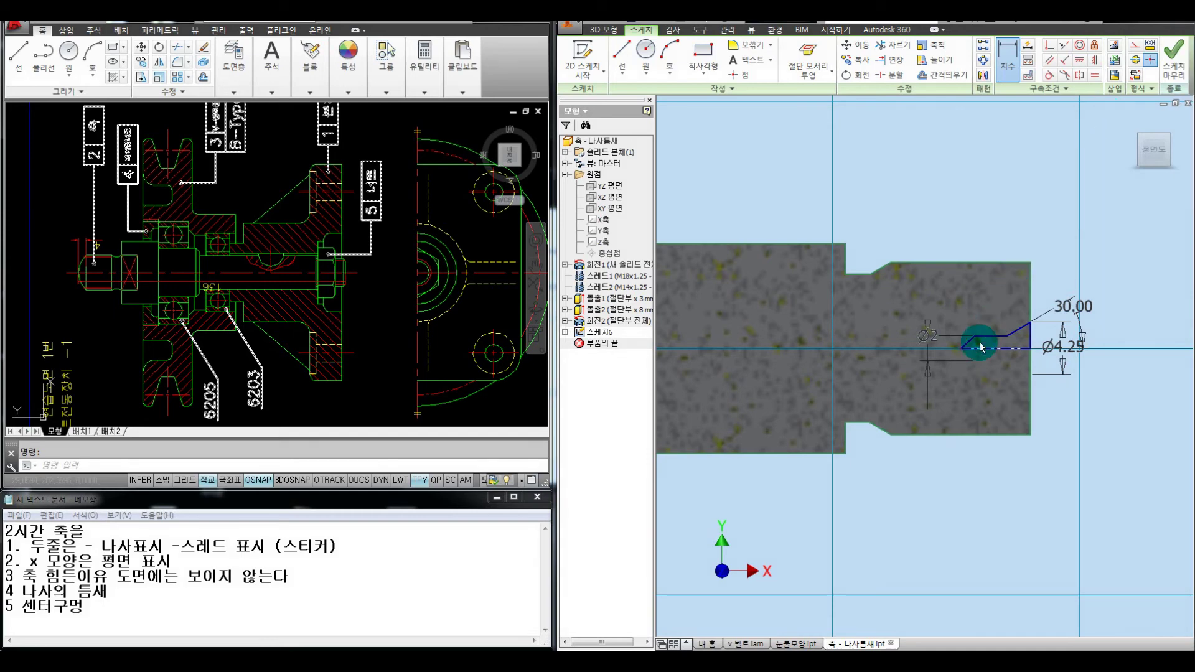
Step: Dimension the angle between the pilot hole's tip line and the centerline as 60°
{"action": "left_click", "coordinate": [971, 342]}
{"action": "left_click", "coordinate": [978, 348]}
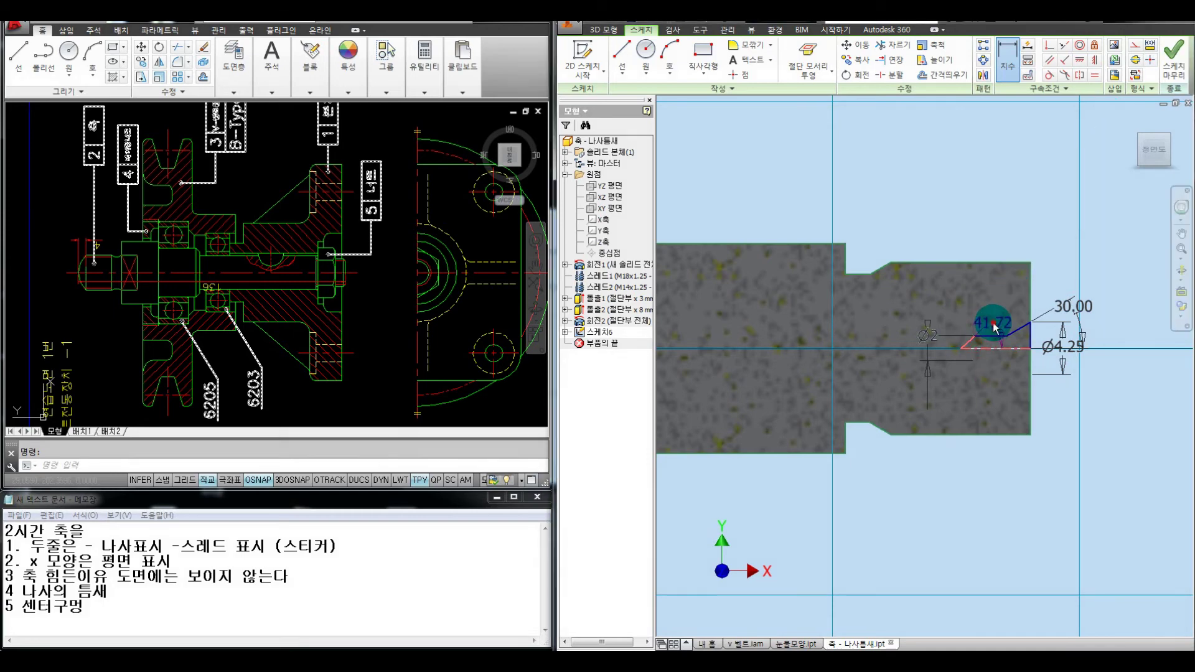
{"action": "left_click", "coordinate": [993, 323]}
{"action": "type", "text": "60"}
{"action": "key", "text": "Return"}
{"action": "key", "text": "Escape"}
{"action": "scroll", "coordinate": [974, 298], "scroll_direction": "up", "scroll_amount": 2}
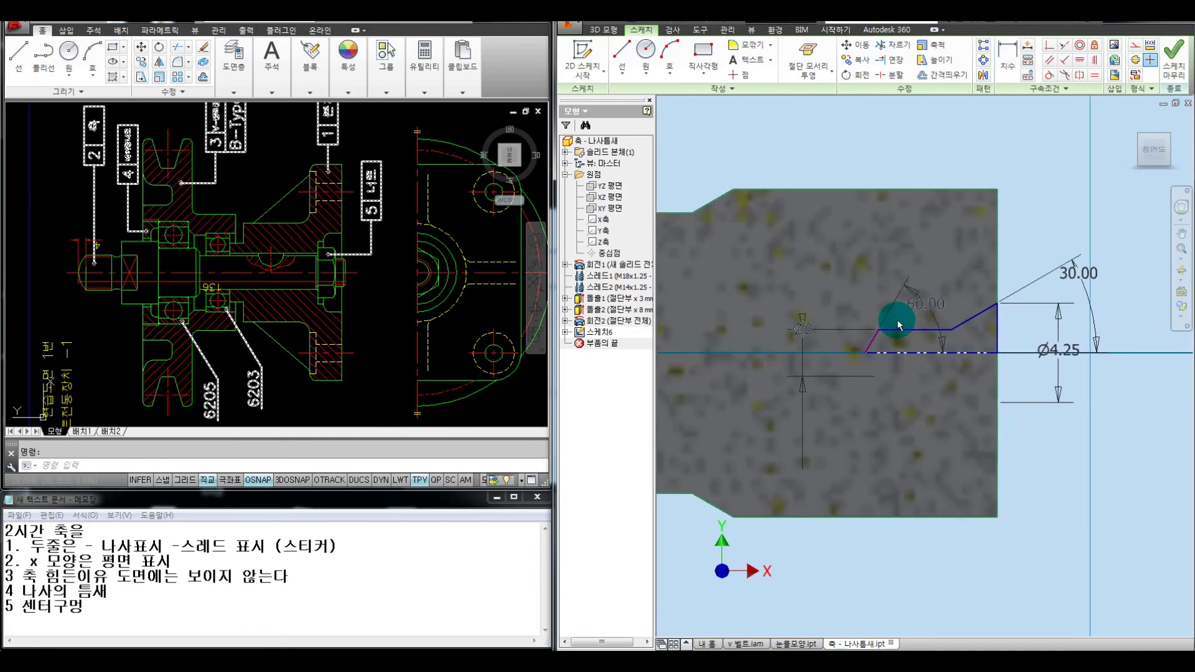
Step: Switch to the KS standards PDF, mark the A형 figure's length dimensions, clear the markup, and return to Inventor
{"action": "left_click", "coordinate": [452, 634]}
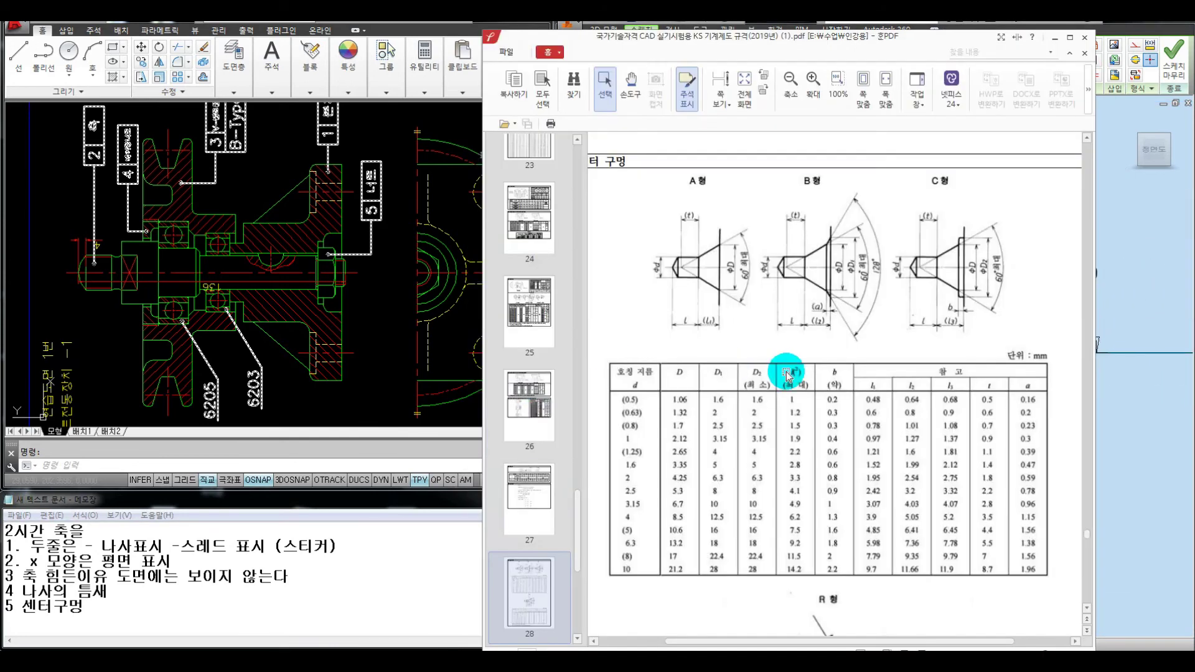
{"action": "left_click_drag", "start_coordinate": [697, 257], "coordinate": [681, 264]}
{"action": "mouse_move", "coordinate": [682, 213]}
{"action": "left_mouse_down"}
{"action": "mouse_move", "coordinate": [684, 235]}
{"action": "mouse_move", "coordinate": [684, 215]}
{"action": "mouse_move", "coordinate": [703, 215]}
{"action": "mouse_move", "coordinate": [698, 234]}
{"action": "mouse_move", "coordinate": [709, 230]}
{"action": "left_mouse_up"}
{"action": "mouse_move", "coordinate": [696, 286]}
{"action": "left_mouse_down"}
{"action": "mouse_move", "coordinate": [714, 299]}
{"action": "mouse_move", "coordinate": [705, 317]}
{"action": "mouse_move", "coordinate": [674, 315]}
{"action": "mouse_move", "coordinate": [692, 333]}
{"action": "left_mouse_up"}
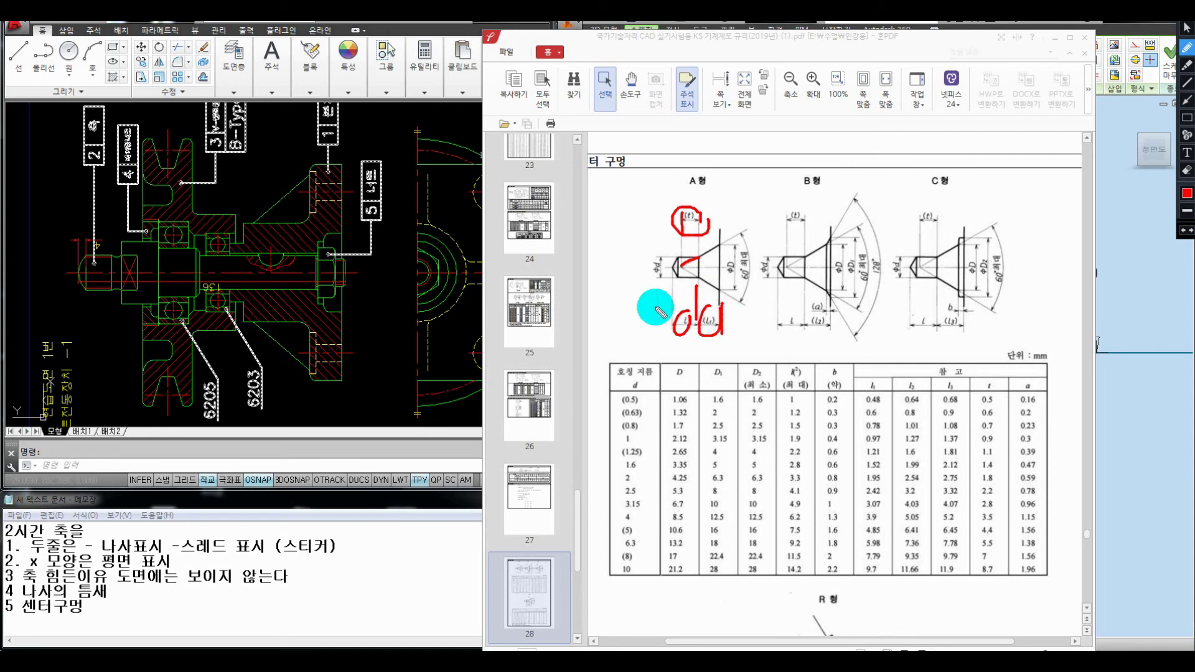
{"action": "key", "text": "Escape"}
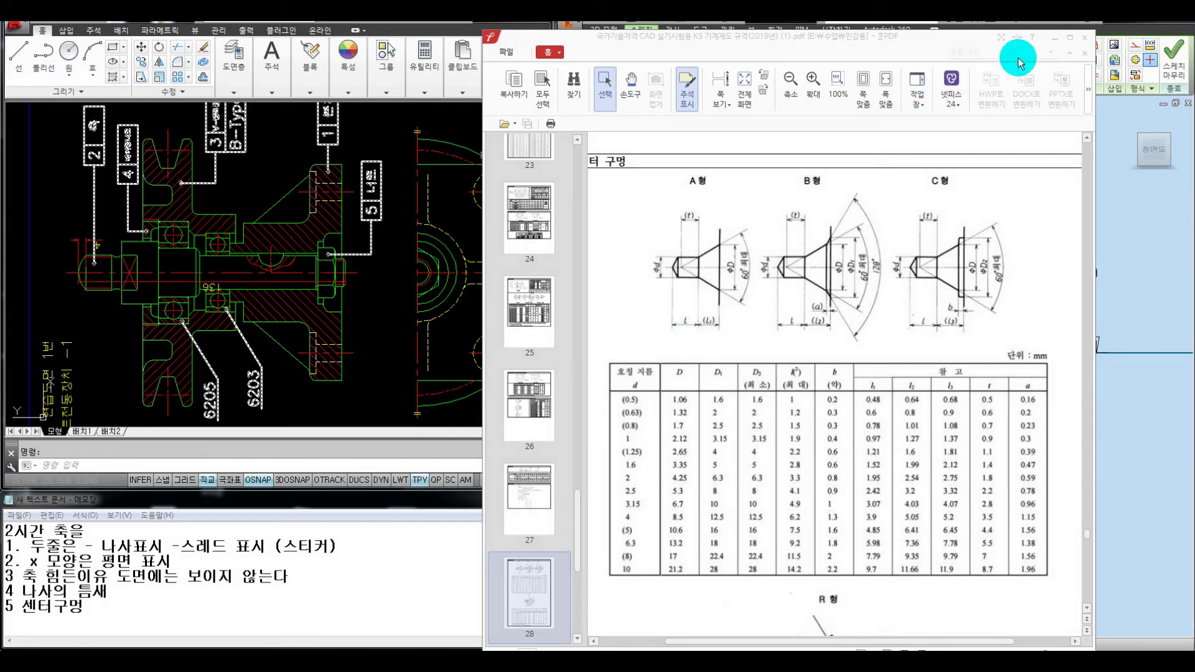
{"action": "left_click", "coordinate": [1056, 44]}
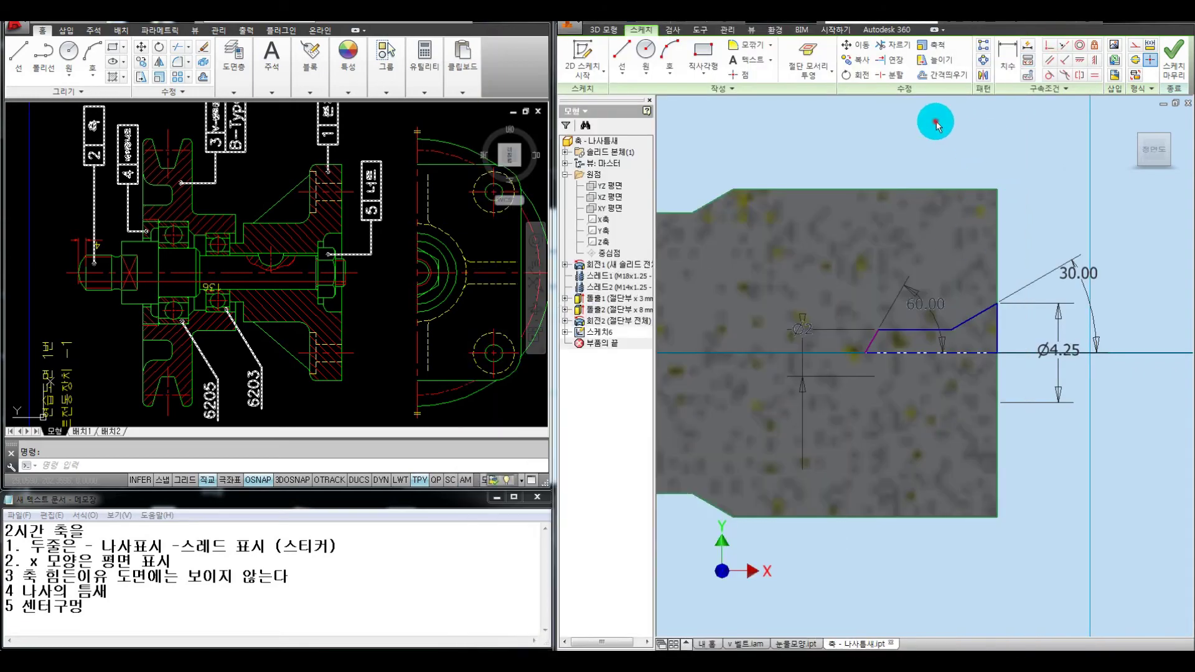
Step: Extend the profile's sloped line to the centerline and draw a vertical guide line upward from their intersection
{"action": "left_click", "coordinate": [889, 60]}
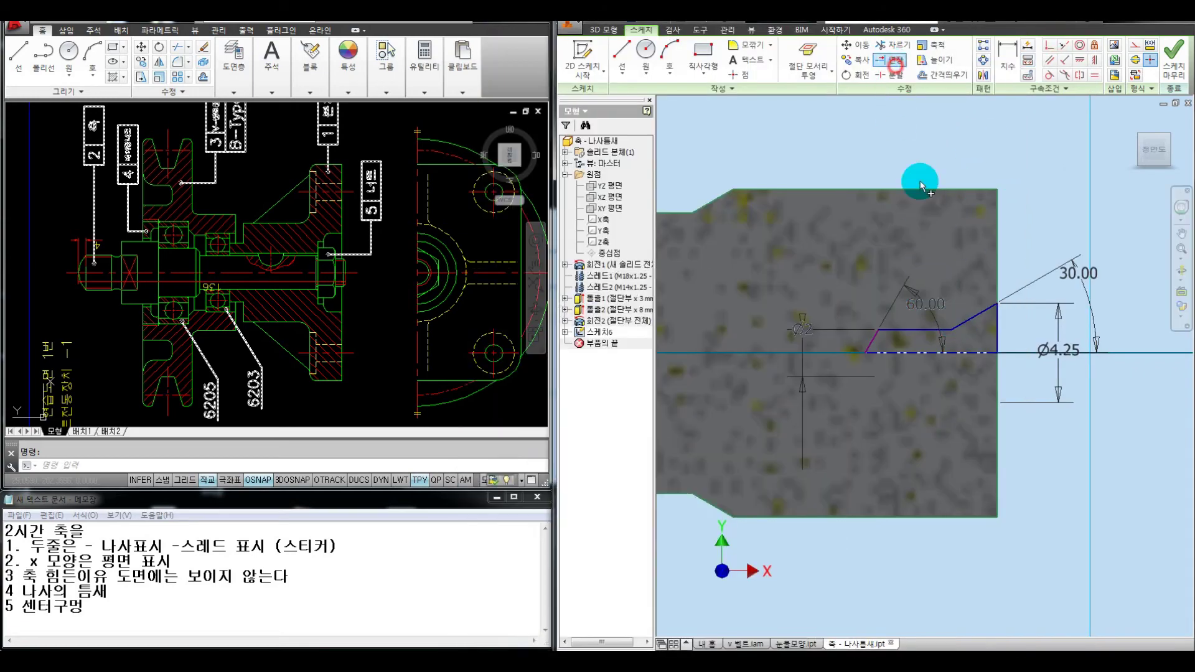
{"action": "left_click", "coordinate": [961, 328]}
{"action": "key", "text": "Escape"}
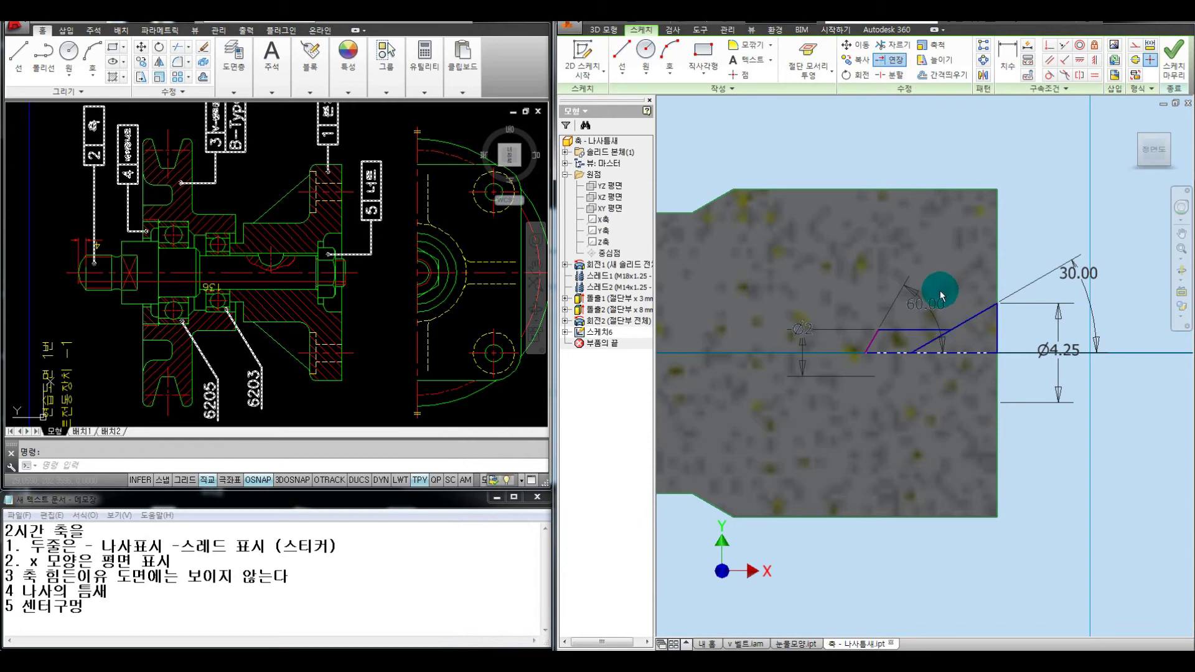
{"action": "key", "text": "l"}
{"action": "left_click", "coordinate": [910, 353]}
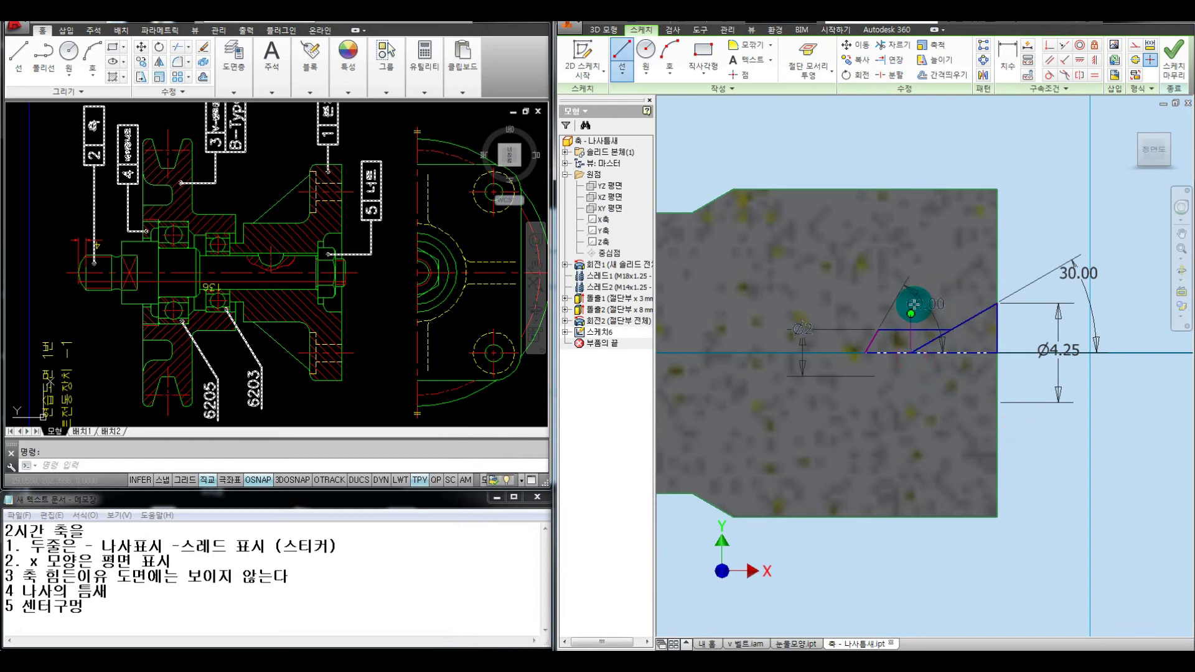
{"action": "left_click", "coordinate": [911, 262]}
{"action": "scroll", "coordinate": [902, 342], "scroll_direction": "up", "scroll_amount": 3}
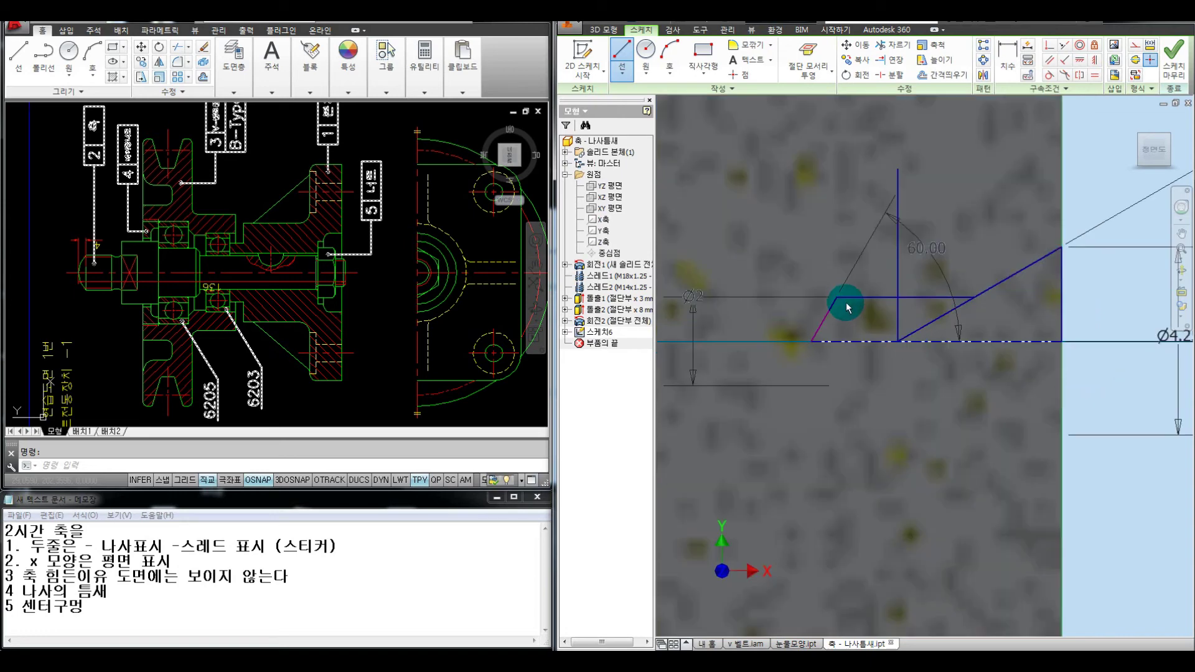
{"action": "key", "text": "Escape"}
Step: Mark the tip's upper corner and the guide line, clear the markup, and move the corner just outside the guide, on its tip side
{"action": "mouse_move", "coordinate": [840, 285]}
{"action": "left_mouse_down"}
{"action": "mouse_move", "coordinate": [825, 301]}
{"action": "mouse_move", "coordinate": [842, 285]}
{"action": "left_mouse_up"}
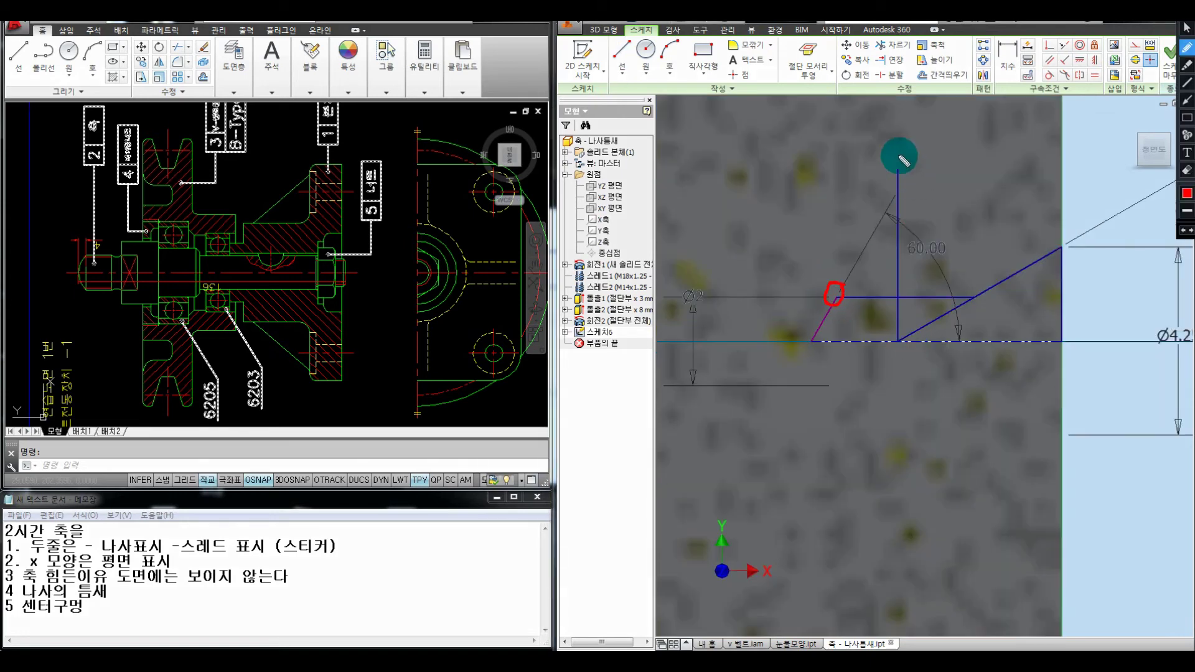
{"action": "left_click_drag", "start_coordinate": [896, 159], "coordinate": [898, 339]}
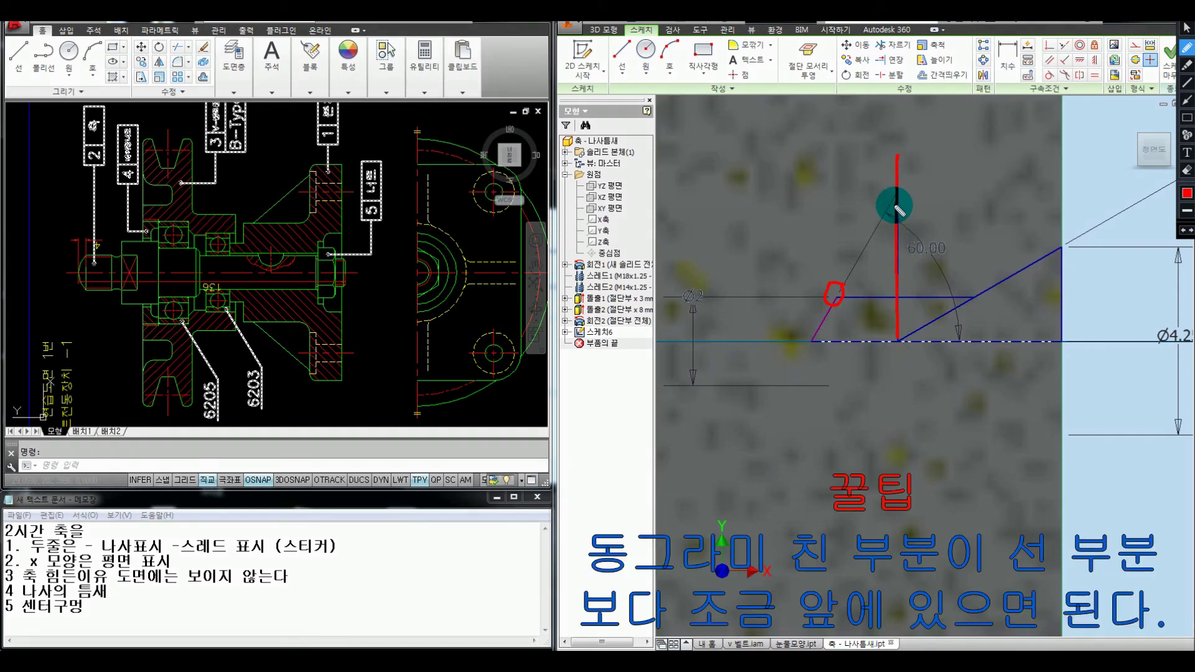
{"action": "mouse_move", "coordinate": [868, 206]}
{"action": "left_mouse_down"}
{"action": "mouse_move", "coordinate": [874, 218]}
{"action": "mouse_move", "coordinate": [809, 318]}
{"action": "mouse_move", "coordinate": [828, 293]}
{"action": "mouse_move", "coordinate": [721, 296]}
{"action": "left_mouse_up"}
{"action": "key", "text": "Escape"}
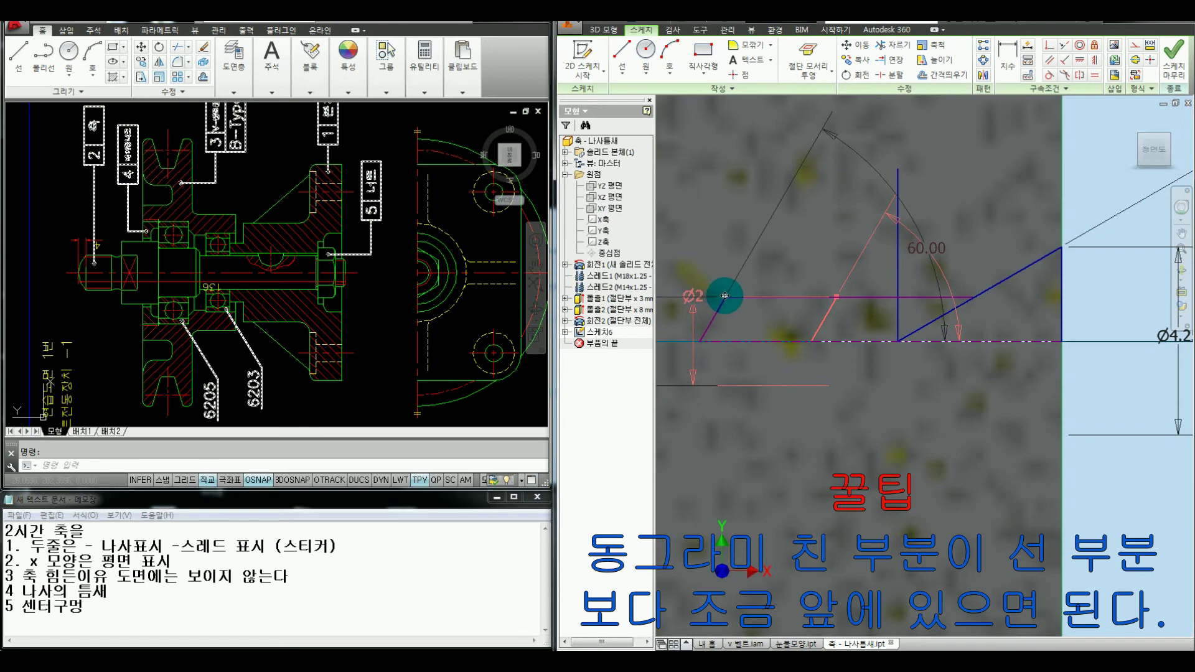
{"action": "left_click_drag", "start_coordinate": [725, 296], "coordinate": [945, 316]}
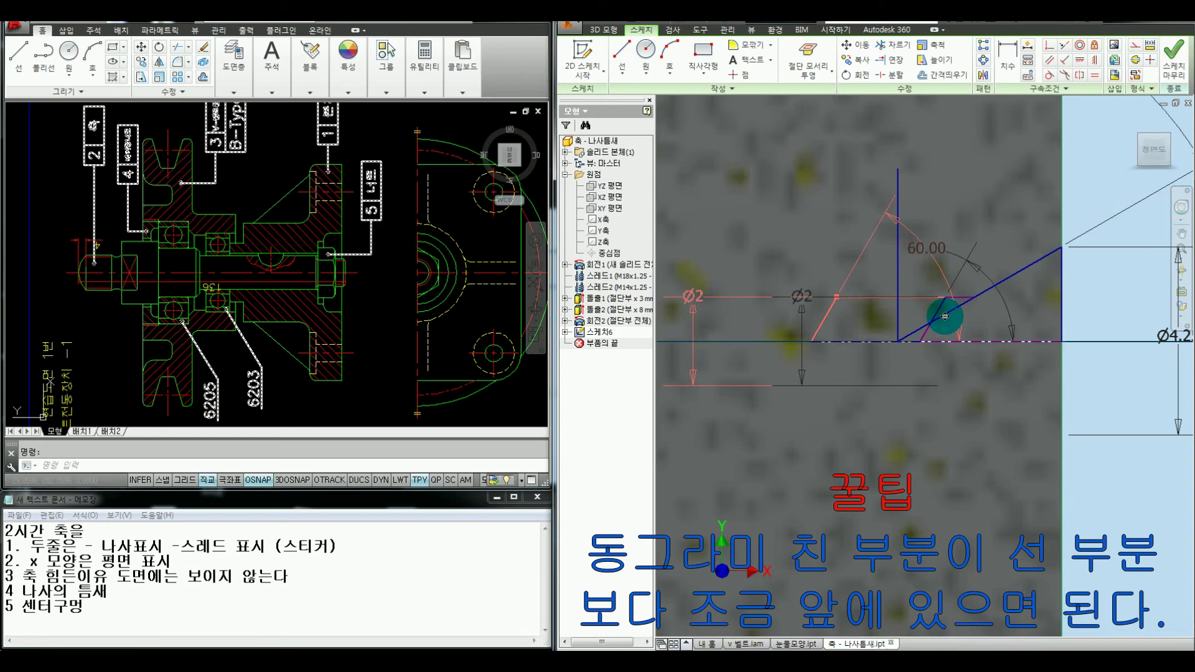
{"action": "left_click_drag", "start_coordinate": [944, 317], "coordinate": [882, 316]}
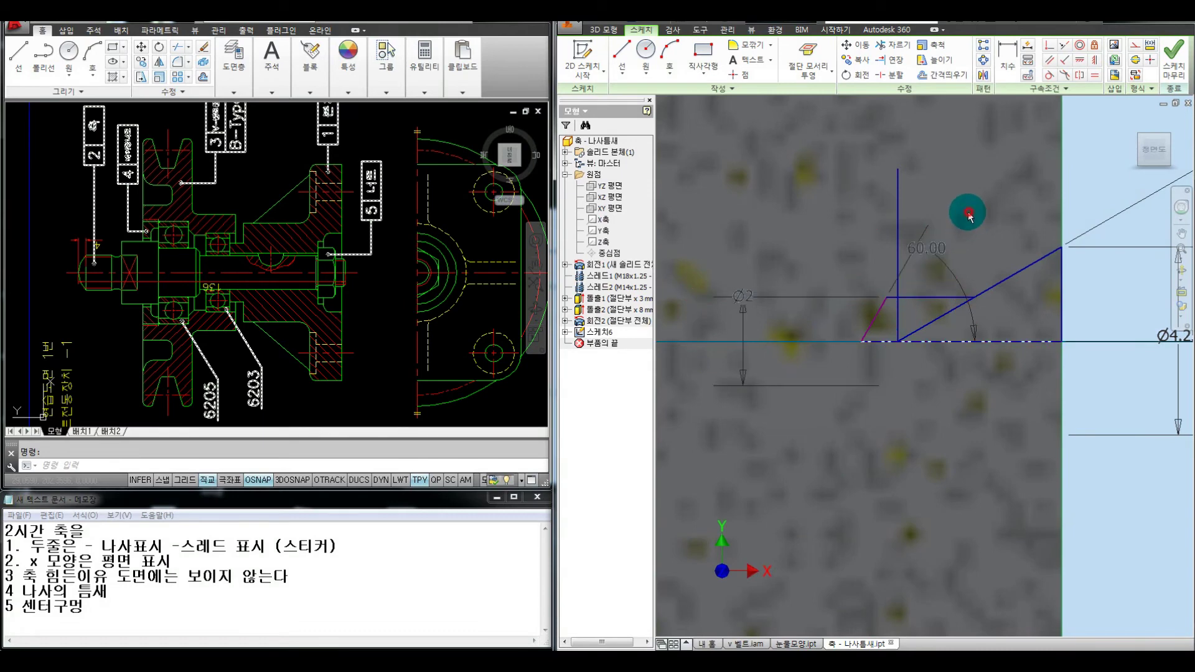
Step: Circle the whole center hole profile with markup and clear it
{"action": "scroll", "coordinate": [969, 214], "scroll_direction": "up", "scroll_amount": 3}
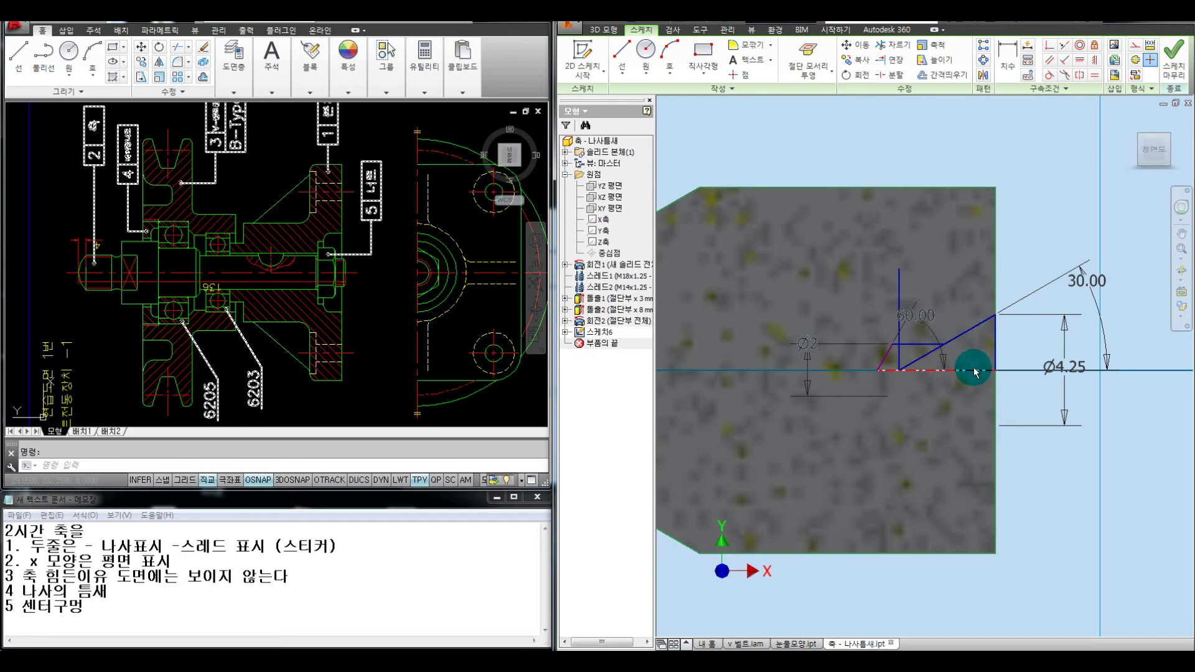
{"action": "key", "text": "ctrl+alt+d"}
{"action": "mouse_move", "coordinate": [1011, 280]}
{"action": "left_mouse_down"}
{"action": "mouse_move", "coordinate": [931, 269]}
{"action": "mouse_move", "coordinate": [1010, 303]}
{"action": "left_mouse_up"}
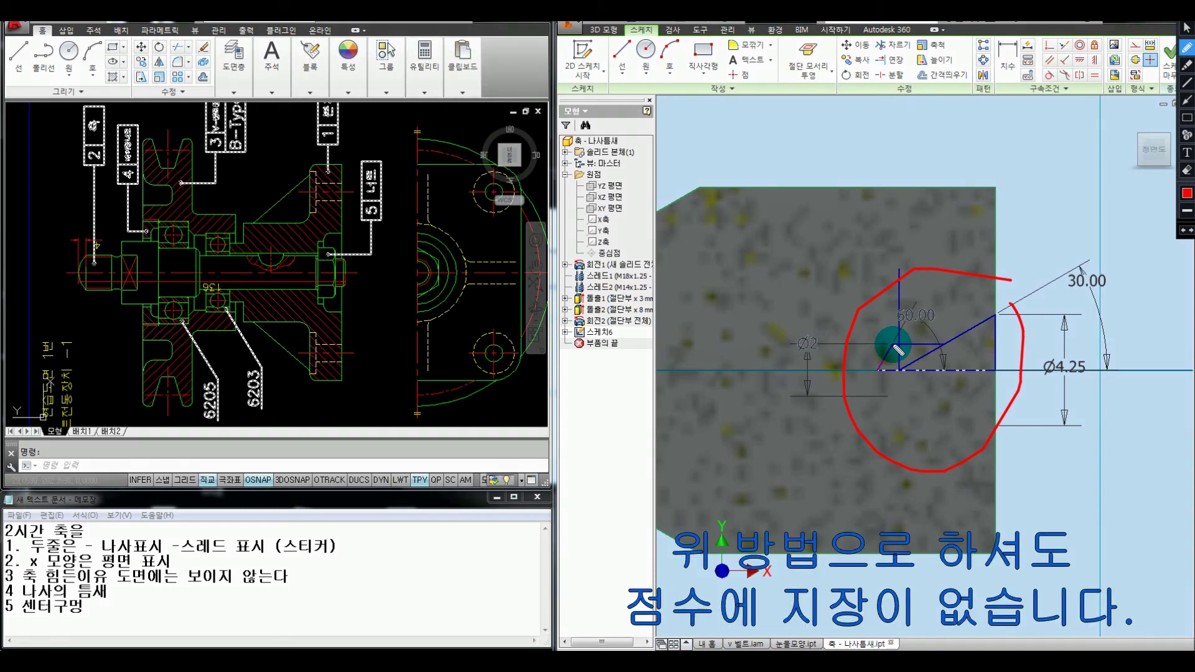
{"action": "key", "text": "Escape"}
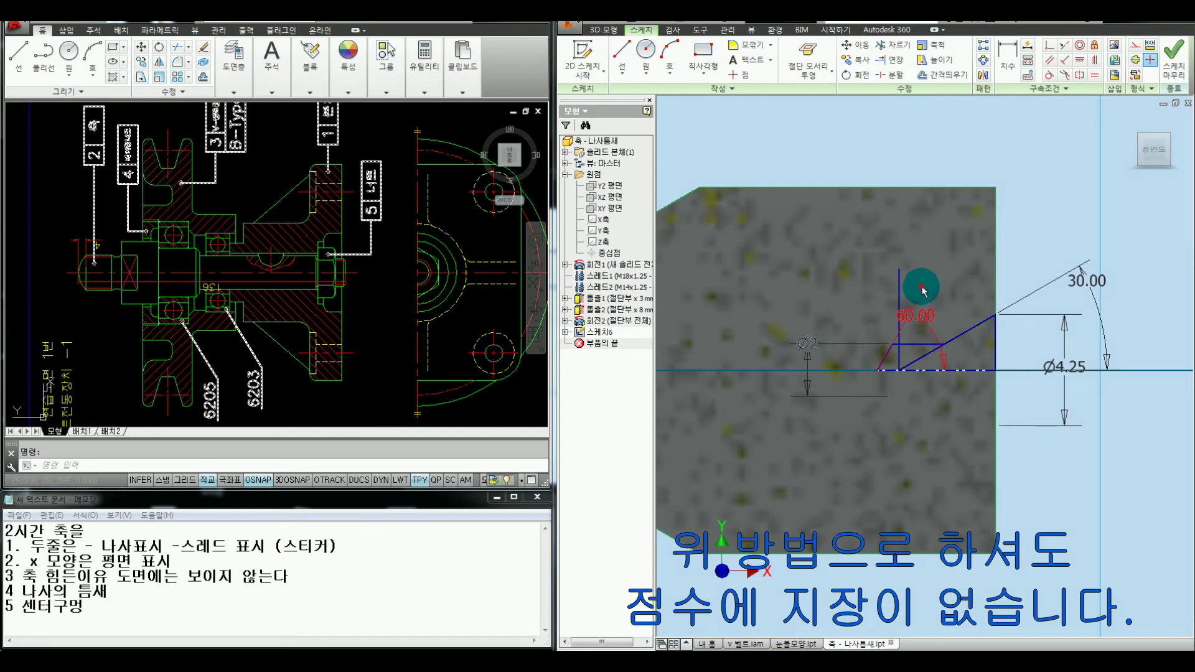
Step: Delete the vertical guide line and trim off the sloped line's extension inside the profile
{"action": "left_click_drag", "start_coordinate": [920, 286], "coordinate": [876, 270]}
{"action": "key", "text": "Delete"}
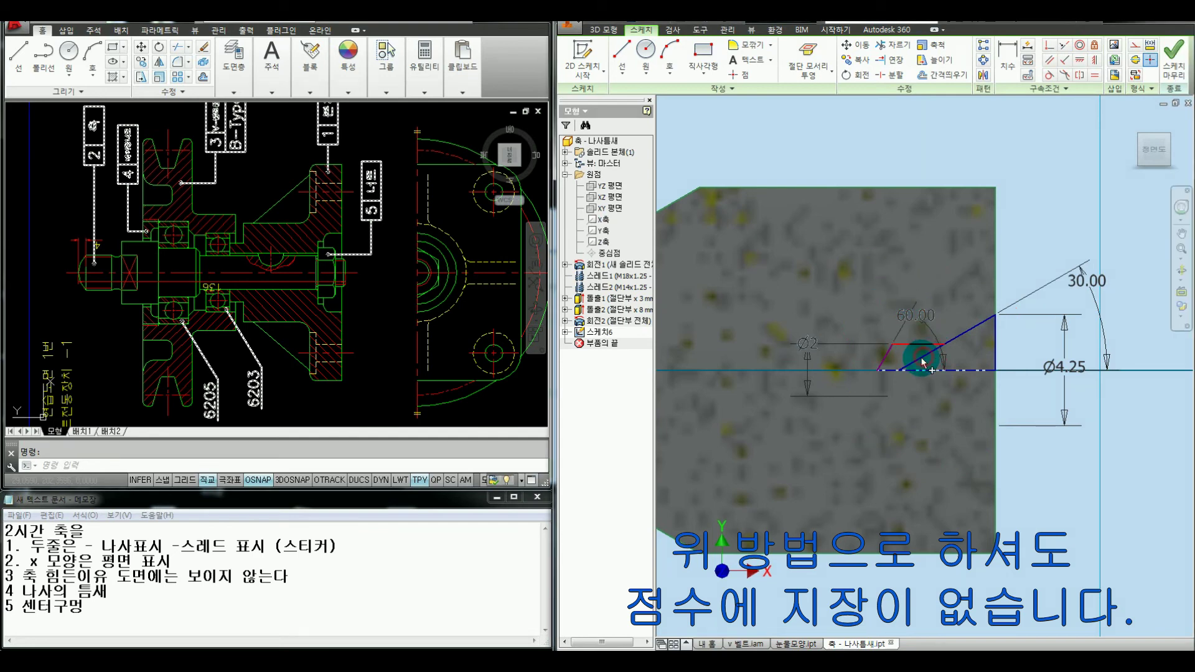
{"action": "key", "text": "x"}
{"action": "left_click", "coordinate": [921, 358]}
{"action": "key", "text": "Escape"}
Step: Convert the projected outline edges at the shaft end to construction lines and revolve the center hole profile about the centerline as a full cut
{"action": "left_click_drag", "start_coordinate": [1016, 224], "coordinate": [843, 149]}
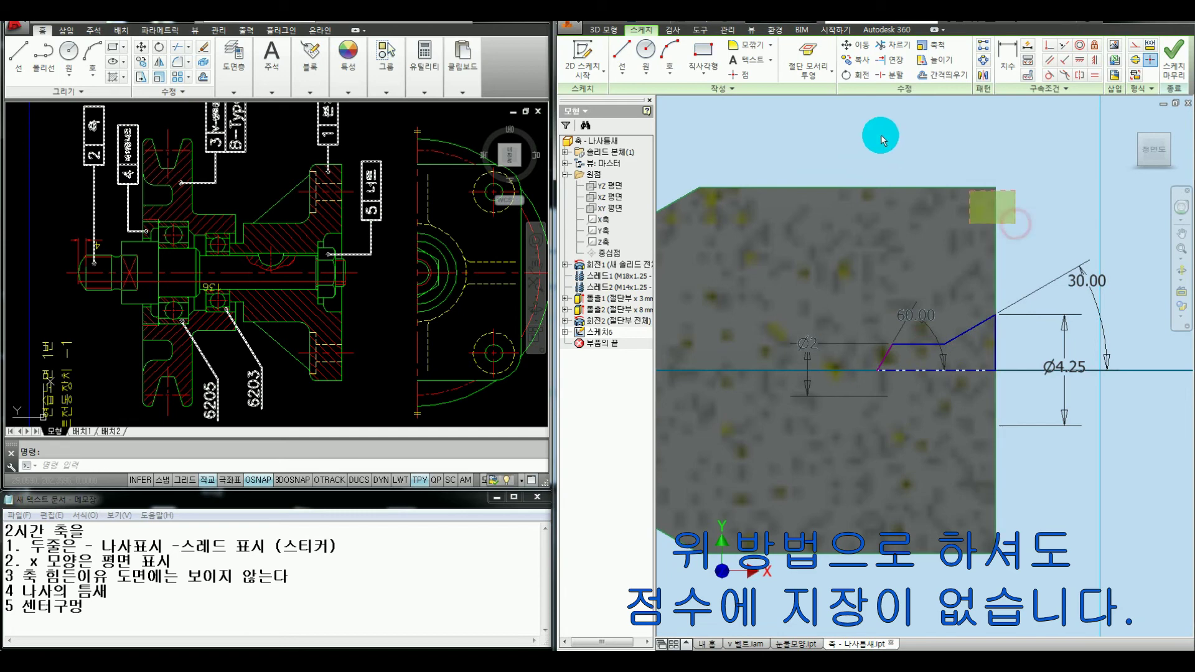
{"action": "left_click", "coordinate": [1137, 47]}
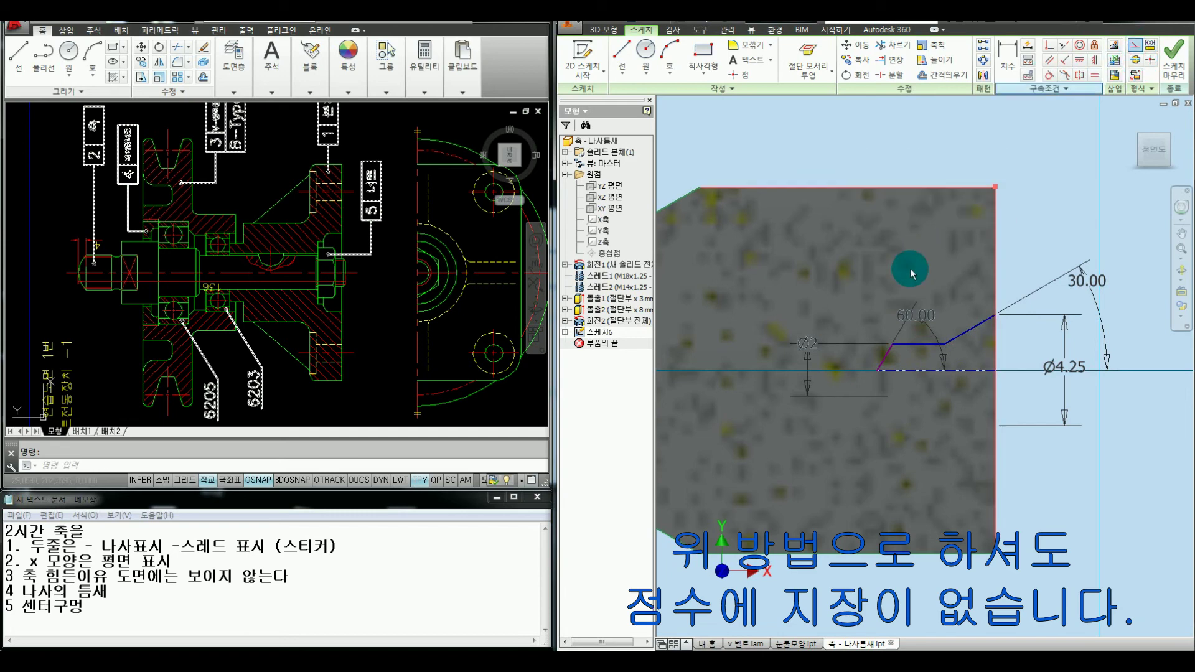
{"action": "scroll", "coordinate": [1082, 360], "scroll_direction": "down", "scroll_amount": 8}
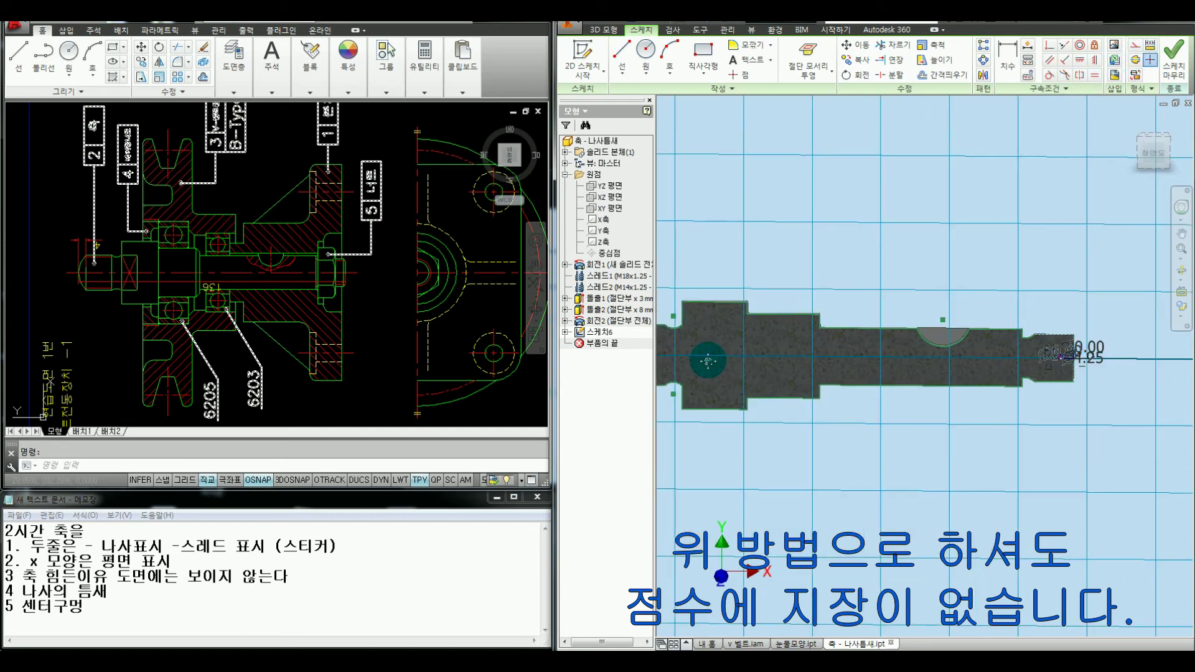
{"action": "key", "text": "r"}
{"action": "scroll", "coordinate": [833, 333], "scroll_direction": "down", "scroll_amount": 3}
{"action": "scroll", "coordinate": [1085, 318], "scroll_direction": "up", "scroll_amount": 3}
{"action": "left_click", "coordinate": [1128, 327]}
{"action": "left_click", "coordinate": [176, 152]}
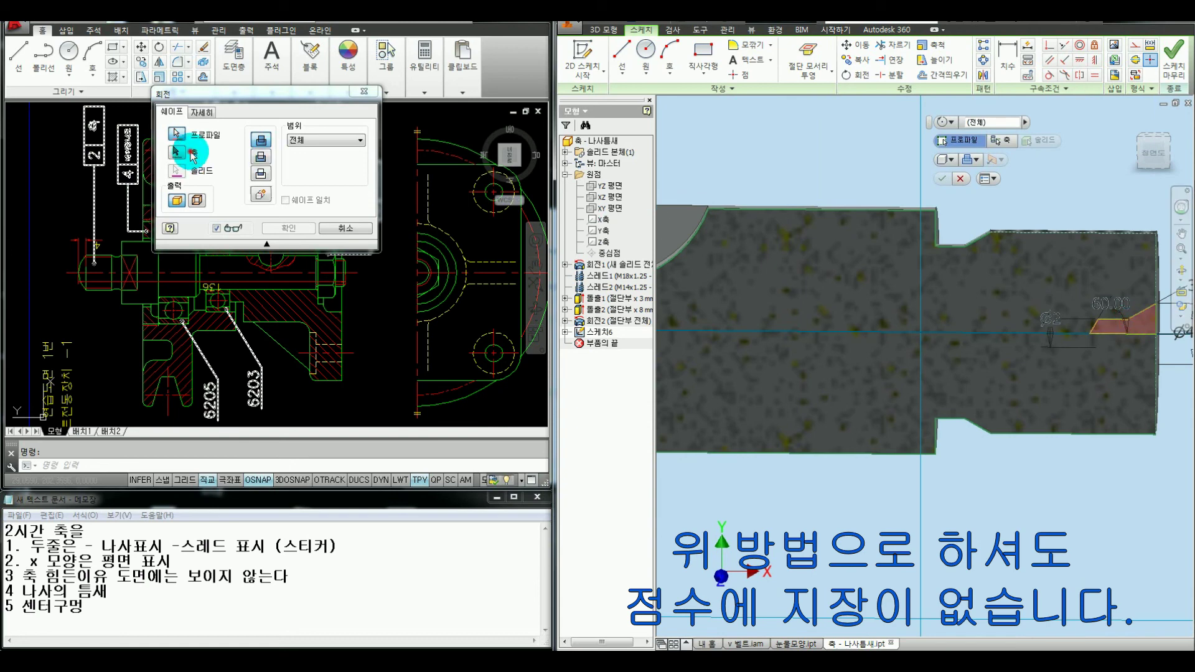
{"action": "left_click", "coordinate": [261, 157]}
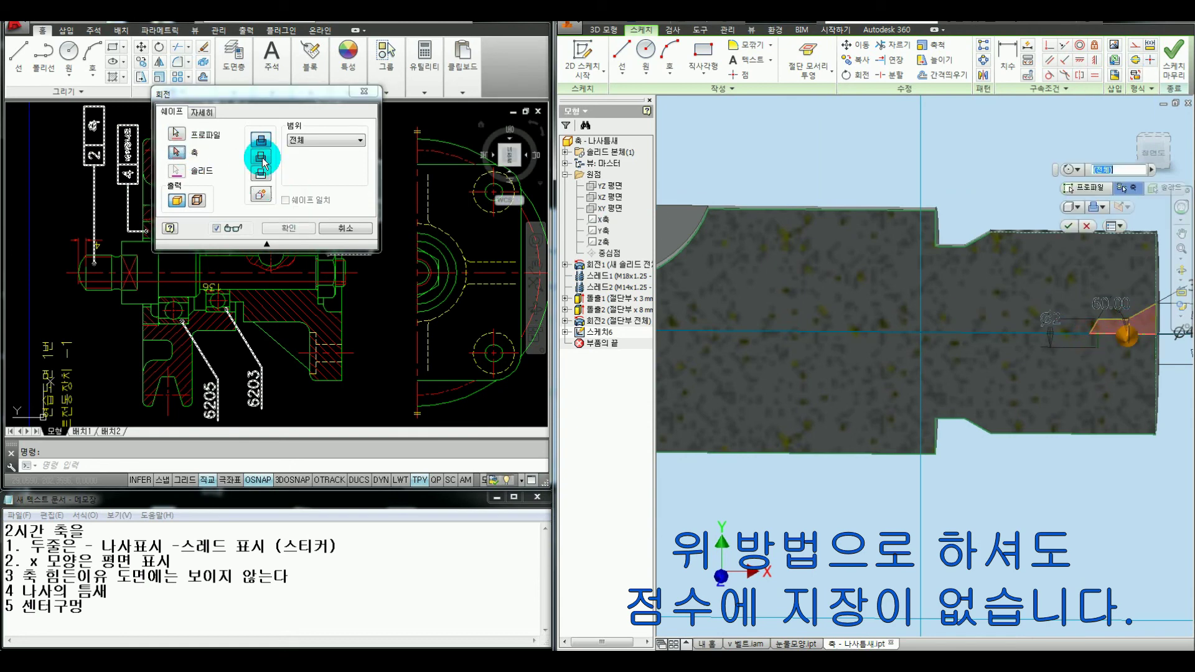
{"action": "left_click", "coordinate": [710, 319]}
{"action": "key", "text": "Return"}
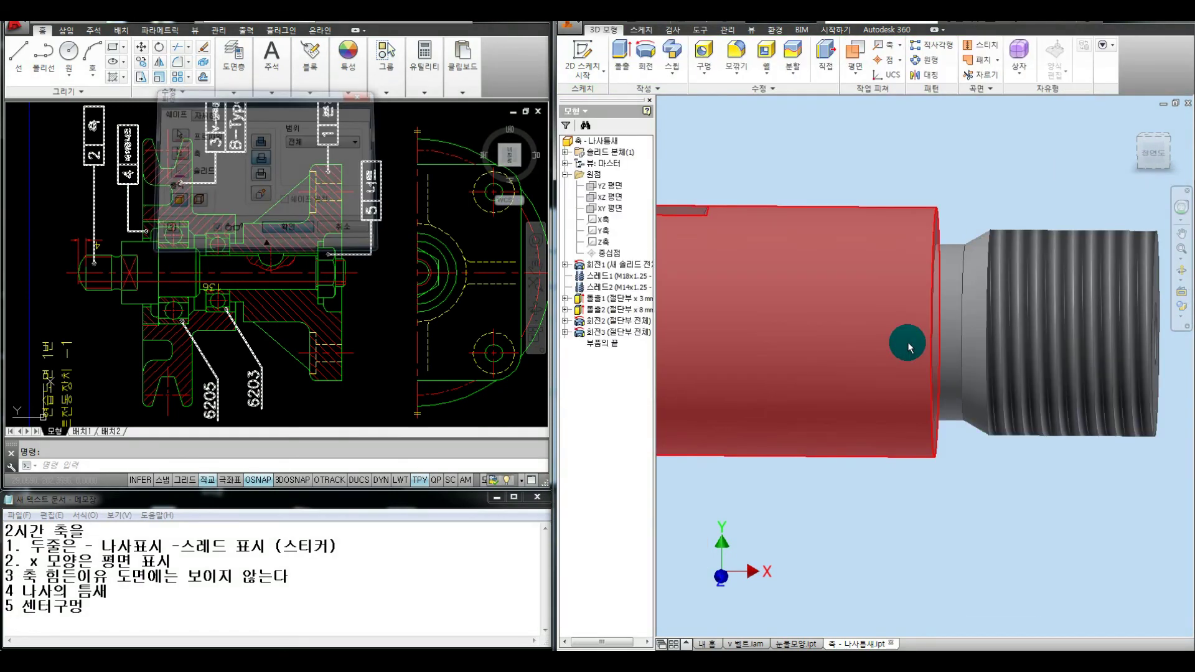
{"action": "scroll", "coordinate": [1013, 346], "scroll_direction": "down", "scroll_amount": 6}
{"action": "middle_click_drag", "start_coordinate": [691, 298], "coordinate": [746, 291]}
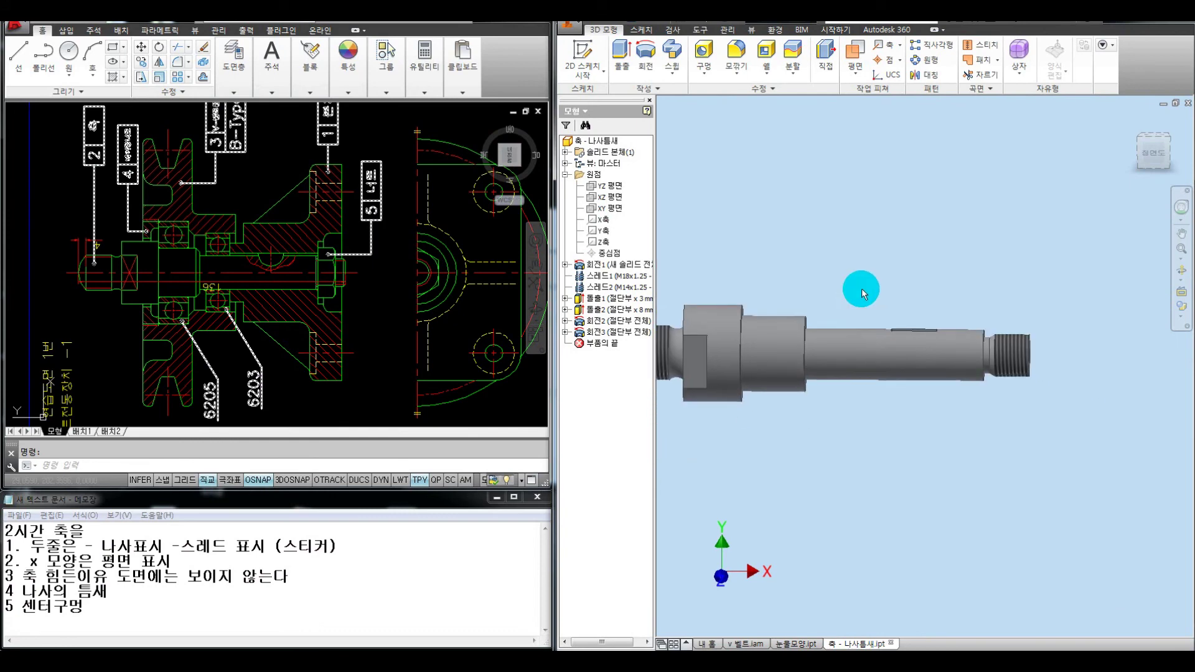
Step: Switch to the AutoCAD assembly drawing, mark the shaft corners that need chamfers, and clear the markup
{"action": "left_click_drag", "start_coordinate": [349, 256], "coordinate": [341, 258]}
{"action": "left_click_drag", "start_coordinate": [185, 242], "coordinate": [198, 244]}
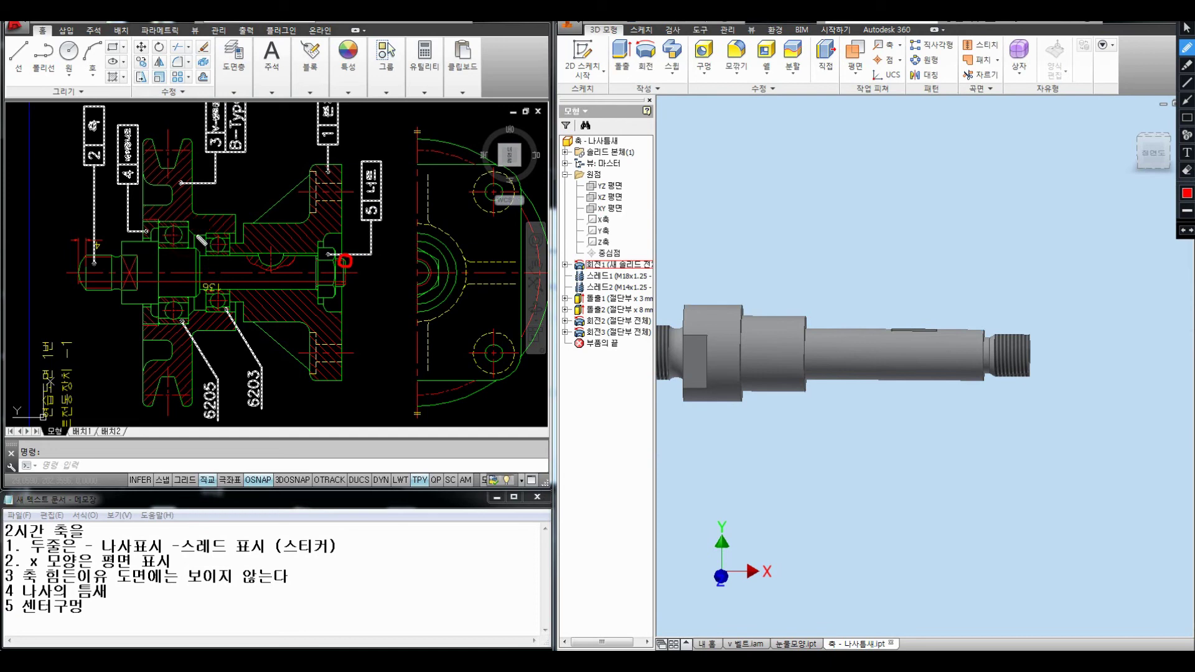
{"action": "key", "text": "Escape"}
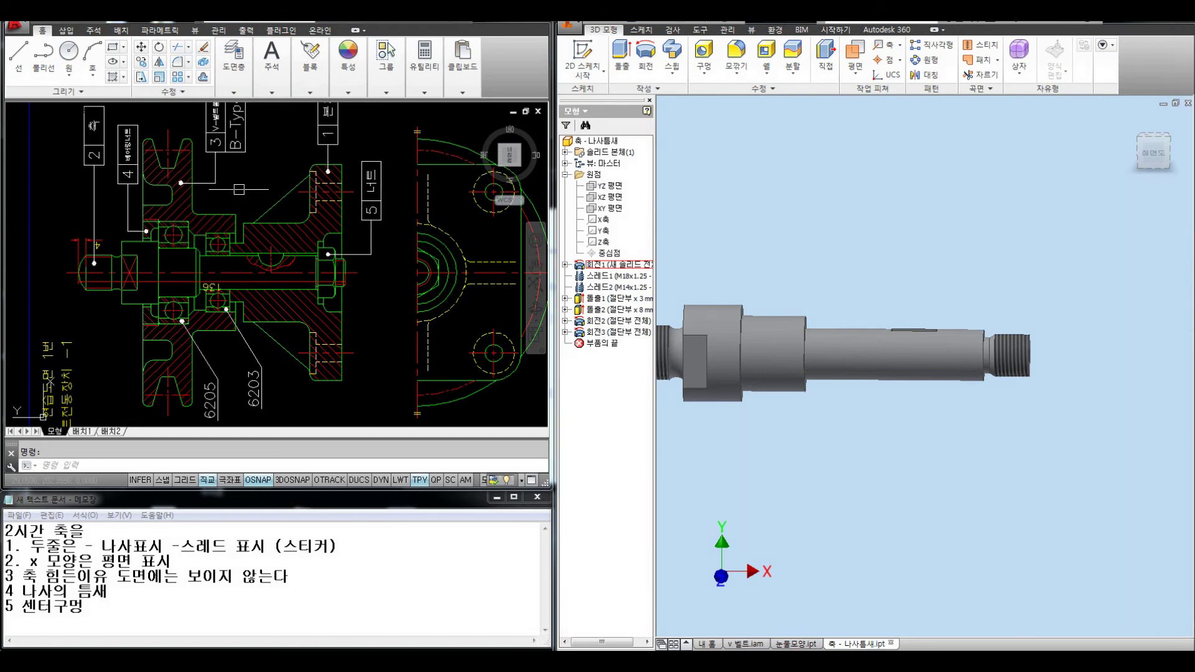
Step: Measure the chamfer on the shaft shoulder between the two bearings with a linear dimension, and switch back to Inventor
{"action": "type", "text": "1"}
{"action": "key", "text": "Return"}
{"action": "scroll", "coordinate": [190, 258], "scroll_direction": "up", "scroll_amount": 5}
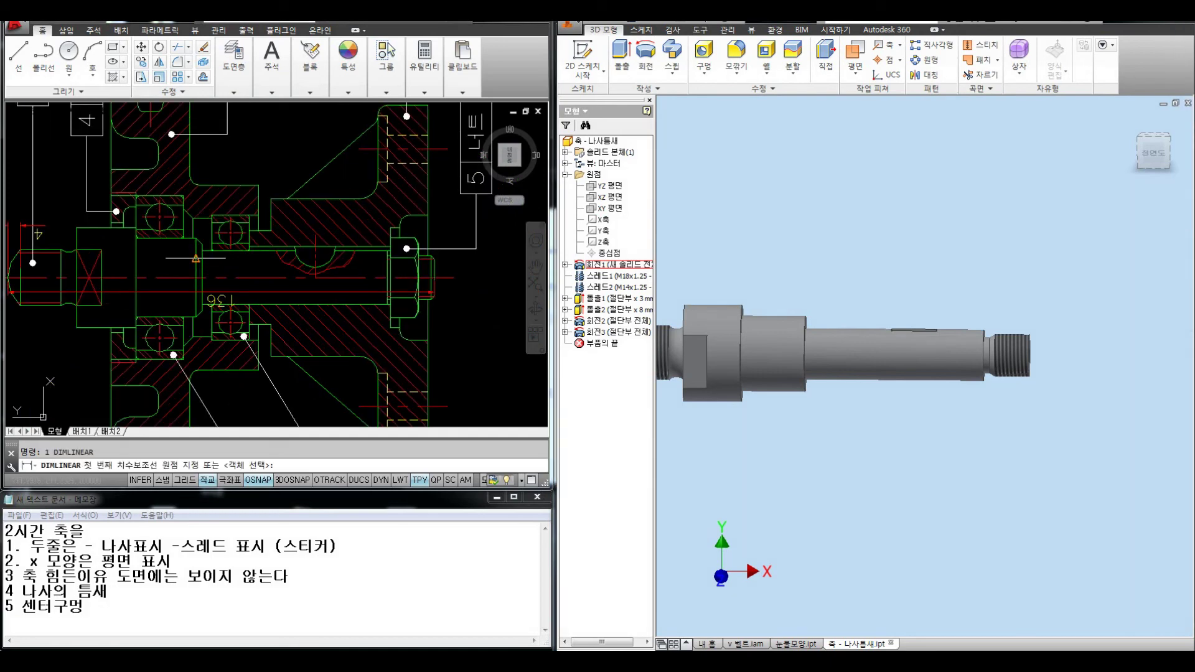
{"action": "left_click", "coordinate": [211, 232]}
{"action": "left_click", "coordinate": [201, 202]}
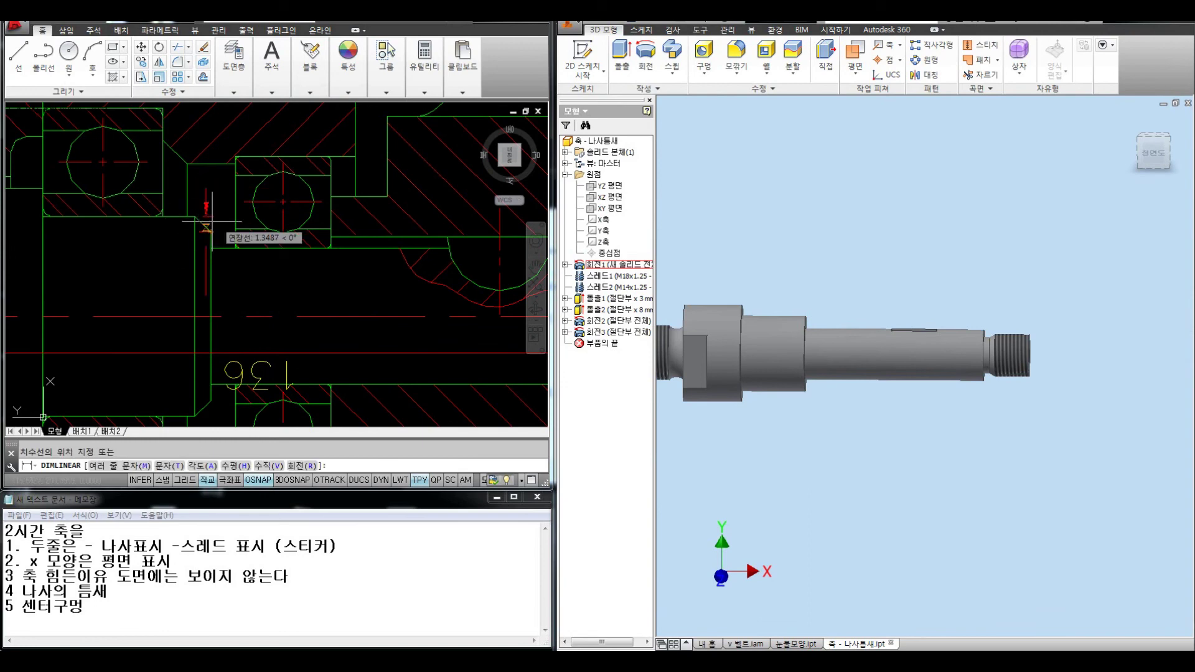
{"action": "scroll", "coordinate": [218, 224], "scroll_direction": "down", "scroll_amount": 5}
{"action": "key", "text": "Escape"}
{"action": "middle_click_drag", "start_coordinate": [337, 244], "coordinate": [316, 255]}
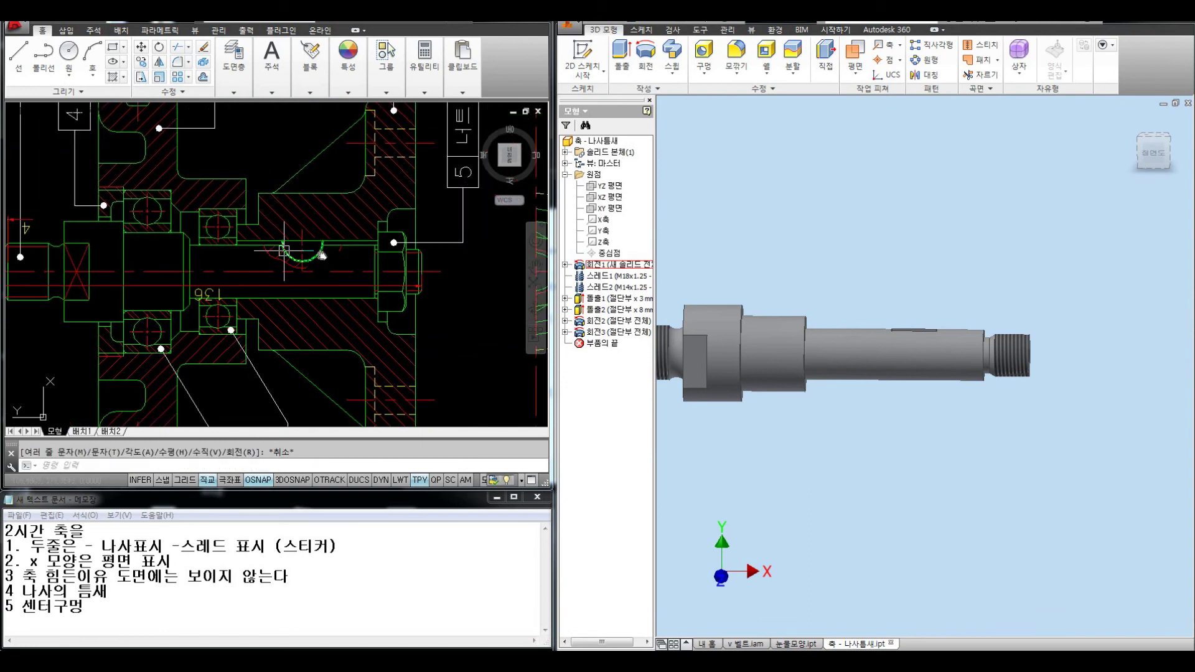
{"action": "left_click", "coordinate": [765, 106]}
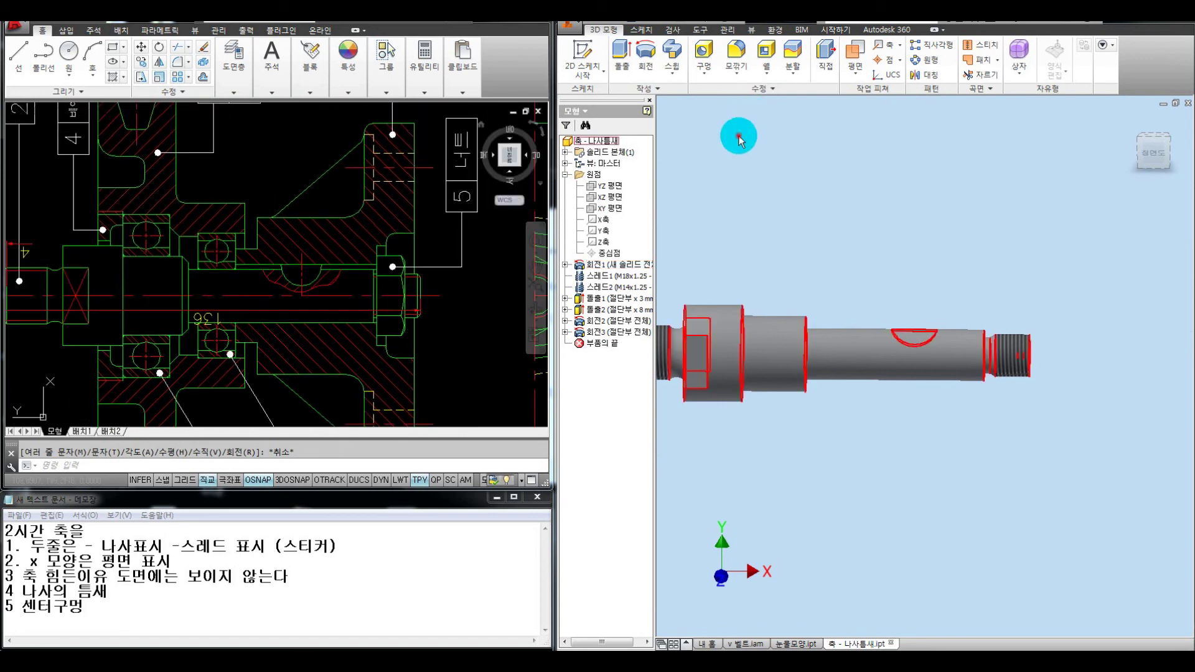
Step: Chamfer the circular end edge of the stepped shoulder next to the long slim section by 2 mm
{"action": "type", "text": "ch"}
{"action": "key", "text": "Return"}
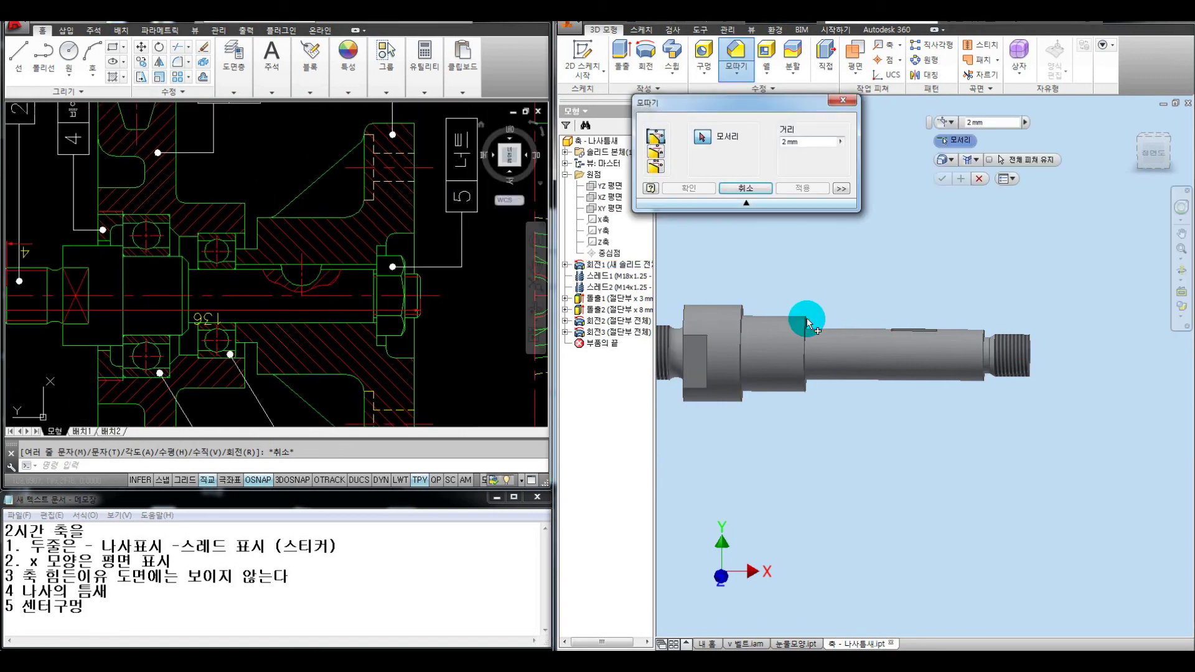
{"action": "left_click", "coordinate": [806, 321]}
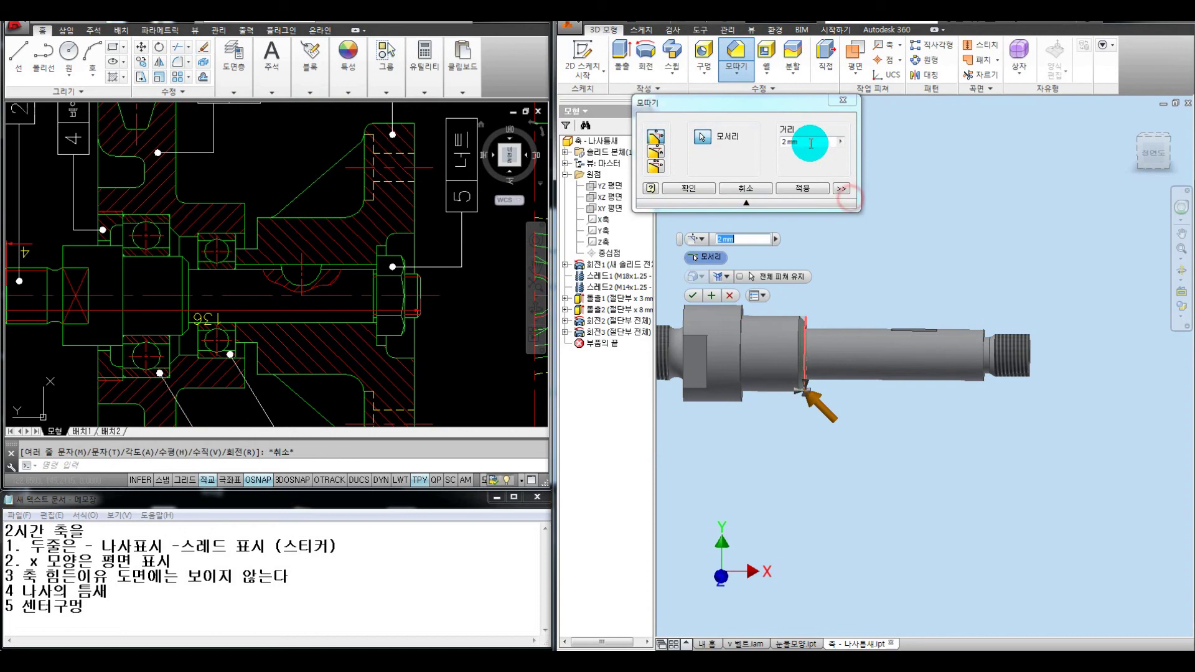
{"action": "key", "text": "Return"}
Step: Set the chamfer distance to 1 mm and chamfer the outer edge of the smaller threaded end
{"action": "type", "text": "1"}
{"action": "left_click", "coordinate": [725, 288]}
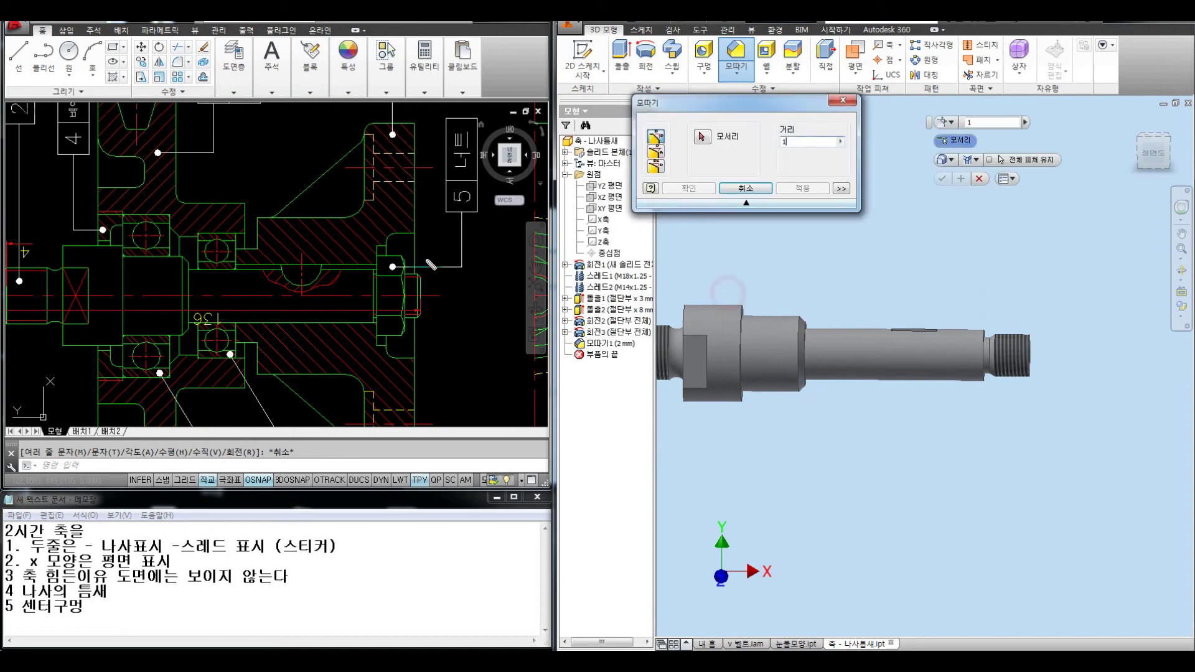
{"action": "left_click", "coordinate": [807, 181]}
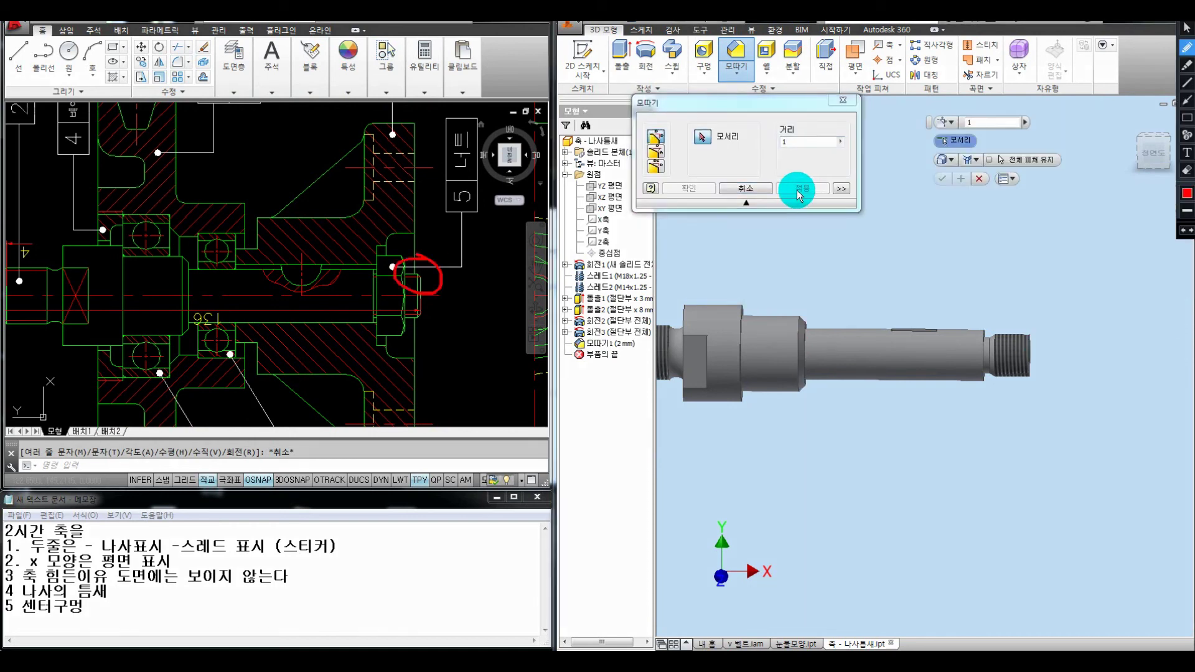
{"action": "left_click", "coordinate": [815, 190]}
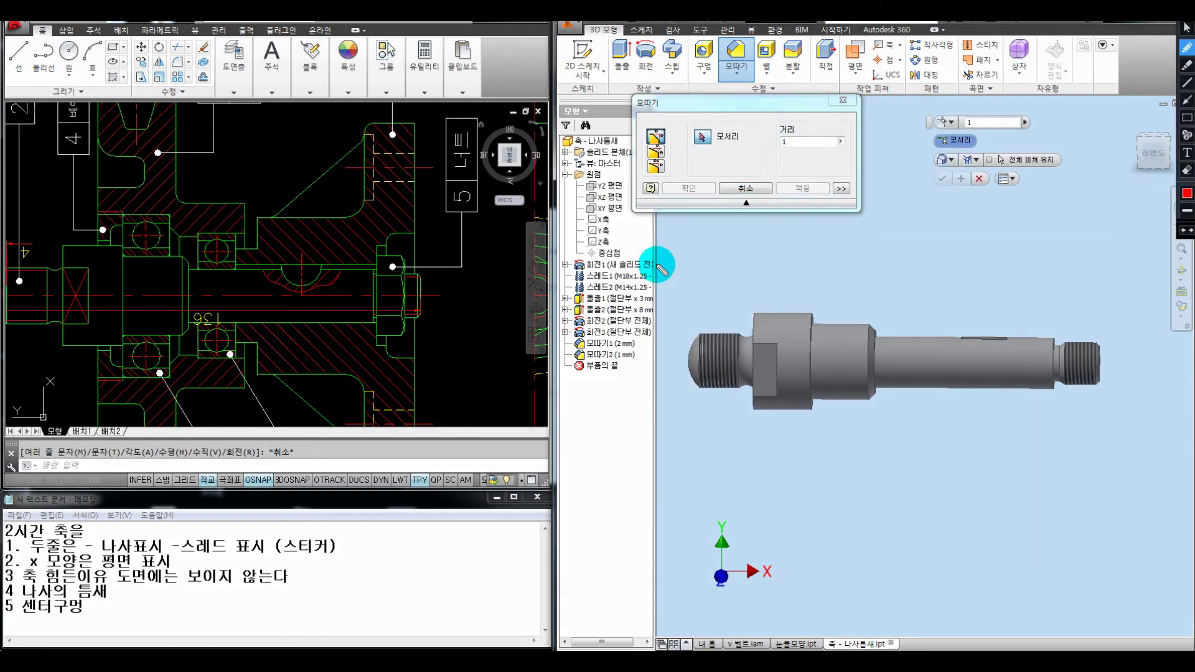
Step: Sketch a shaft step and its mating hole corner as screen markup to illustrate the assembly chamfer
{"action": "mouse_move", "coordinate": [538, 321]}
{"action": "left_mouse_down"}
{"action": "mouse_move", "coordinate": [650, 321]}
{"action": "mouse_move", "coordinate": [621, 416]}
{"action": "left_mouse_up"}
{"action": "left_click_drag", "start_coordinate": [692, 328], "coordinate": [642, 244]}
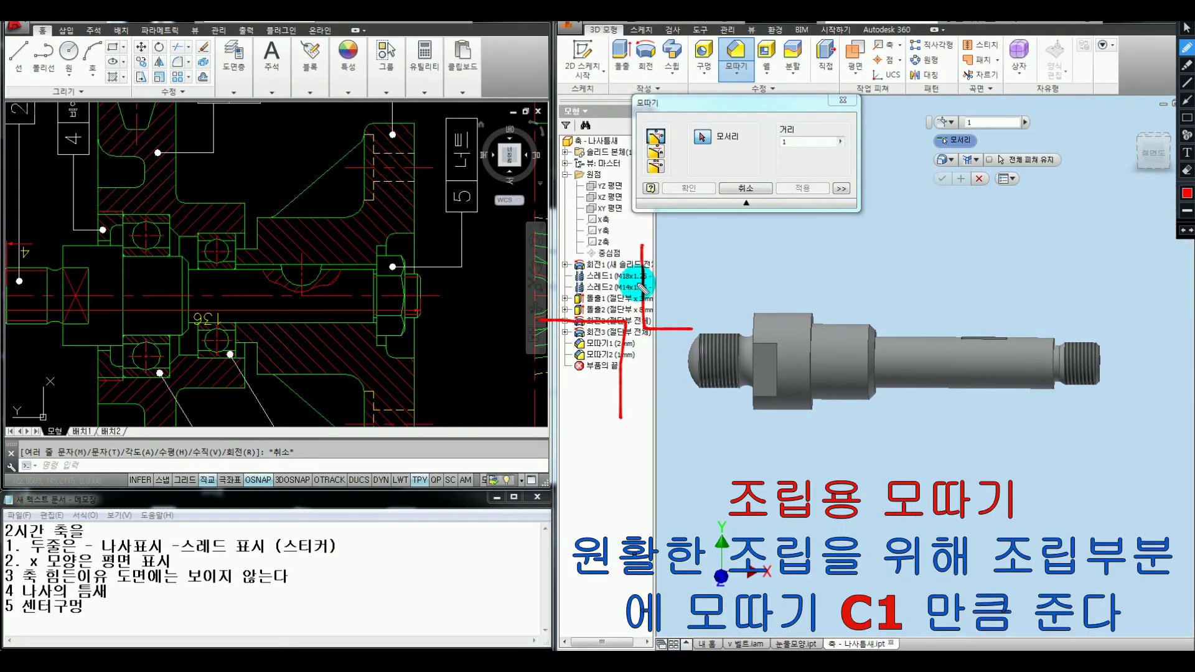
{"action": "left_click_drag", "start_coordinate": [594, 319], "coordinate": [596, 319]}
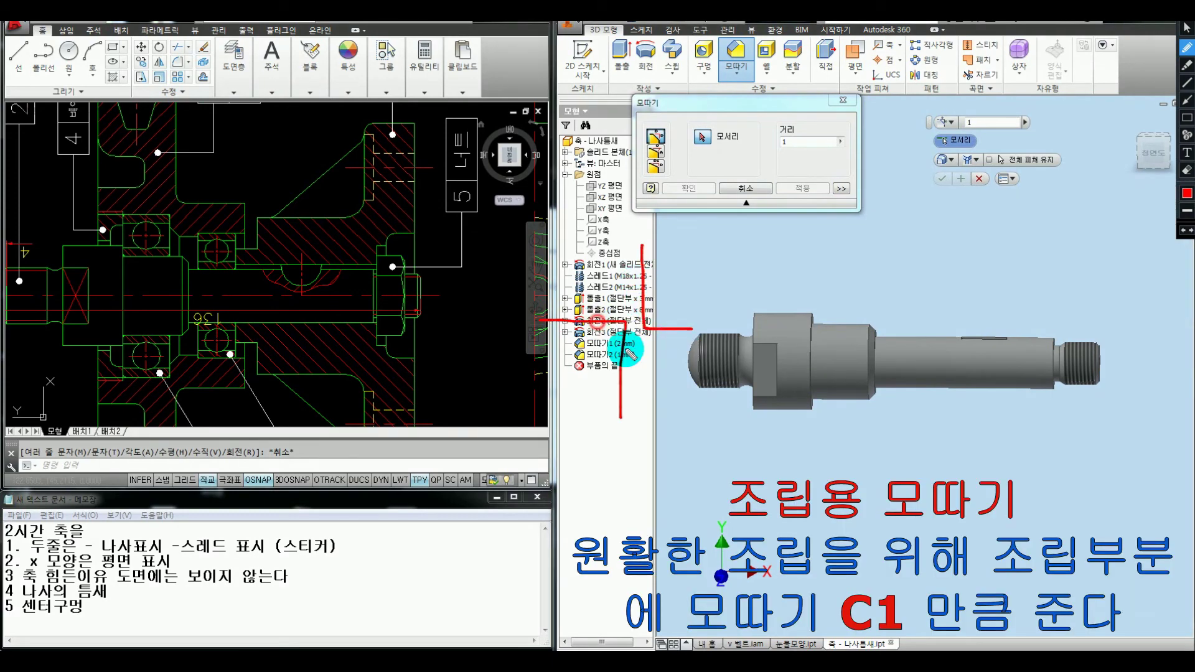
{"action": "left_click_drag", "start_coordinate": [595, 240], "coordinate": [627, 311]}
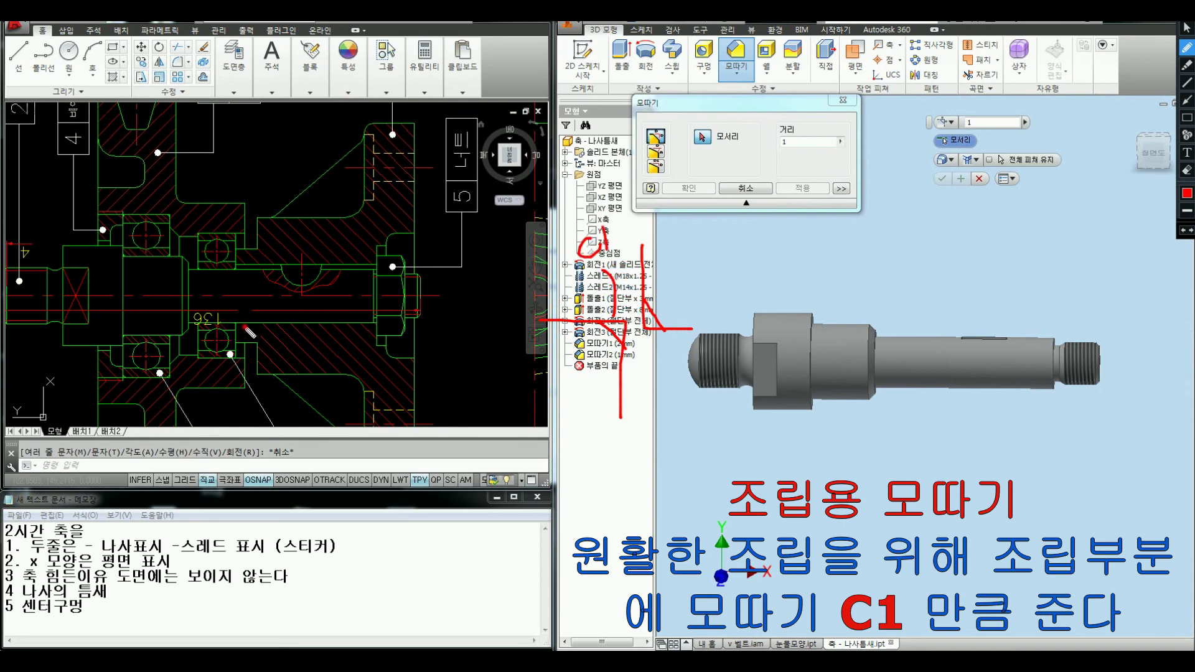
Step: Mark the slim section's corners on the assembly drawing and circle the matching shoulder beside the smaller thread on the model
{"action": "left_click_drag", "start_coordinate": [243, 324], "coordinate": [235, 328]}
{"action": "left_click_drag", "start_coordinate": [370, 307], "coordinate": [364, 271]}
{"action": "left_click", "coordinate": [1037, 321]}
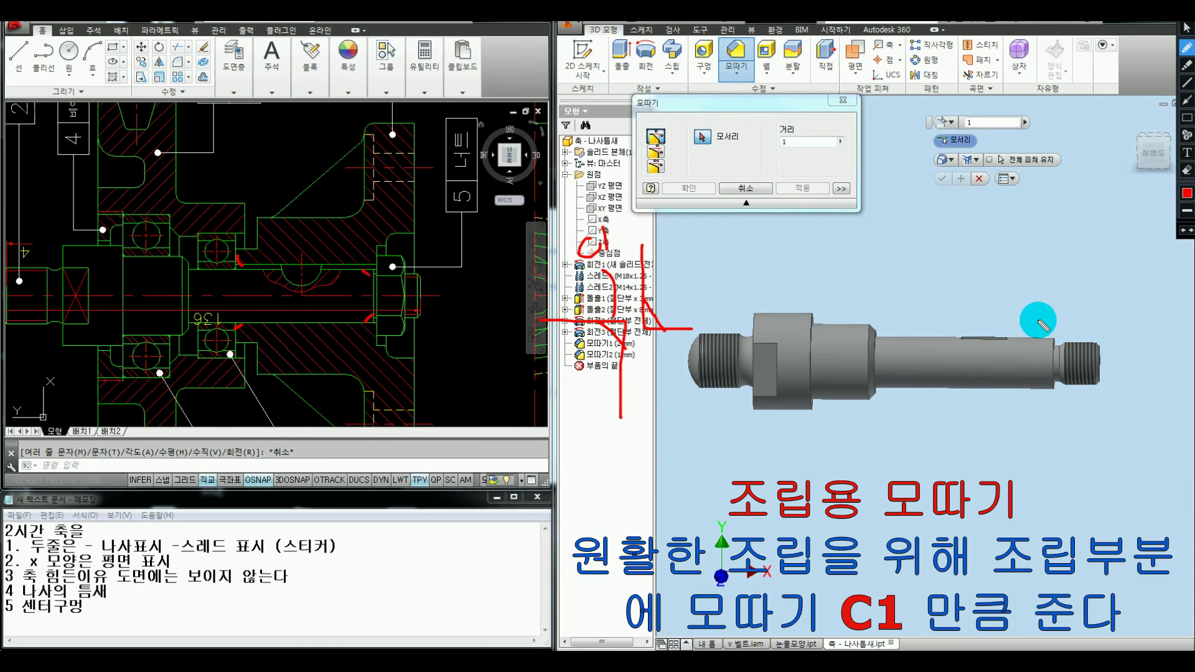
{"action": "left_click", "coordinate": [588, 372]}
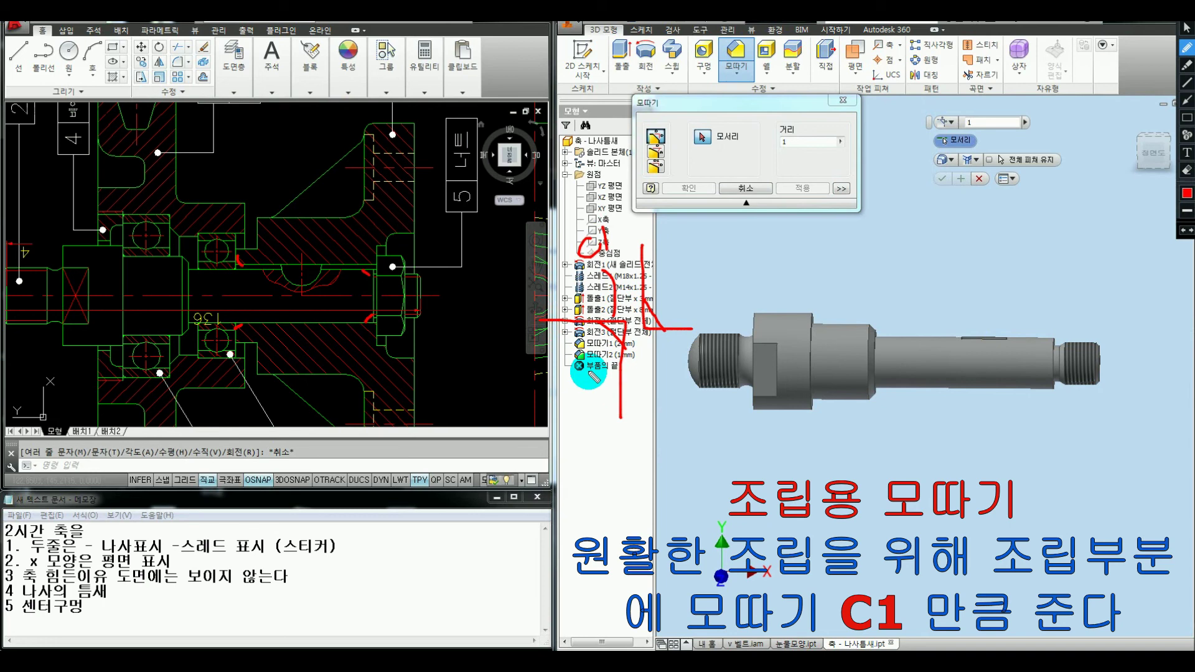
{"action": "left_click_drag", "start_coordinate": [1052, 327], "coordinate": [1049, 329]}
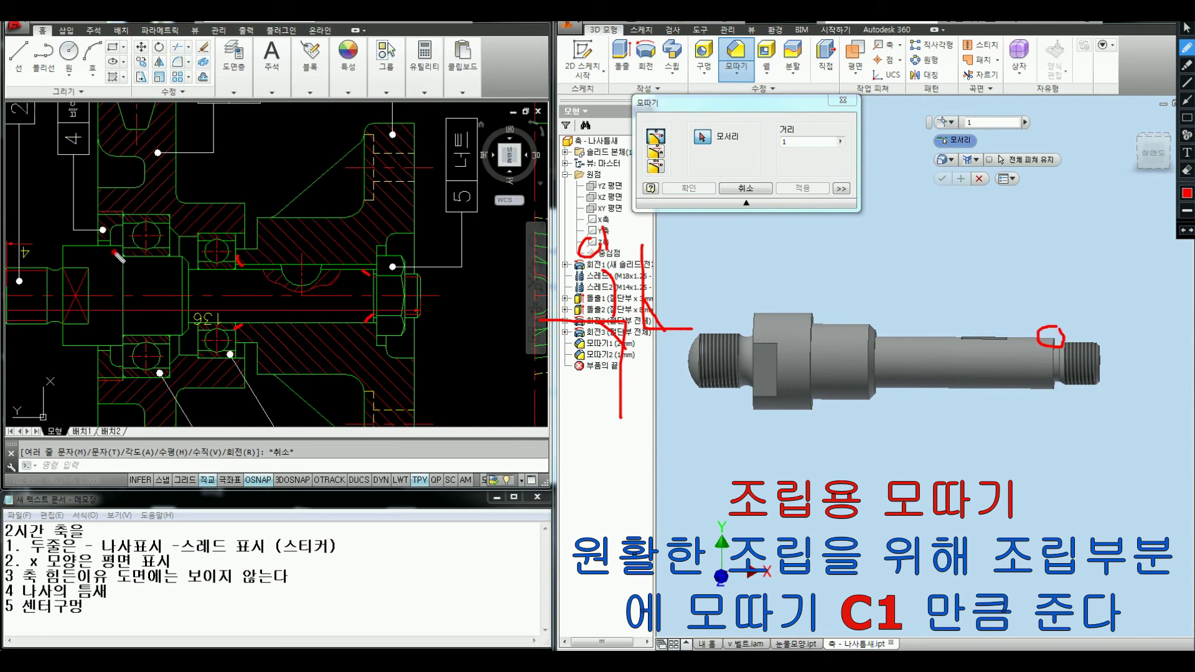
Step: Mark the collar corner and adjoining part beside the larger bearing on the drawing, and clear all the markup
{"action": "mouse_move", "coordinate": [122, 245]}
{"action": "left_mouse_down"}
{"action": "mouse_move", "coordinate": [97, 221]}
{"action": "mouse_move", "coordinate": [119, 248]}
{"action": "mouse_move", "coordinate": [98, 230]}
{"action": "mouse_move", "coordinate": [121, 214]}
{"action": "mouse_move", "coordinate": [111, 235]}
{"action": "mouse_move", "coordinate": [81, 244]}
{"action": "mouse_move", "coordinate": [115, 249]}
{"action": "mouse_move", "coordinate": [103, 235]}
{"action": "mouse_move", "coordinate": [80, 244]}
{"action": "mouse_move", "coordinate": [100, 222]}
{"action": "mouse_move", "coordinate": [75, 212]}
{"action": "left_mouse_up"}
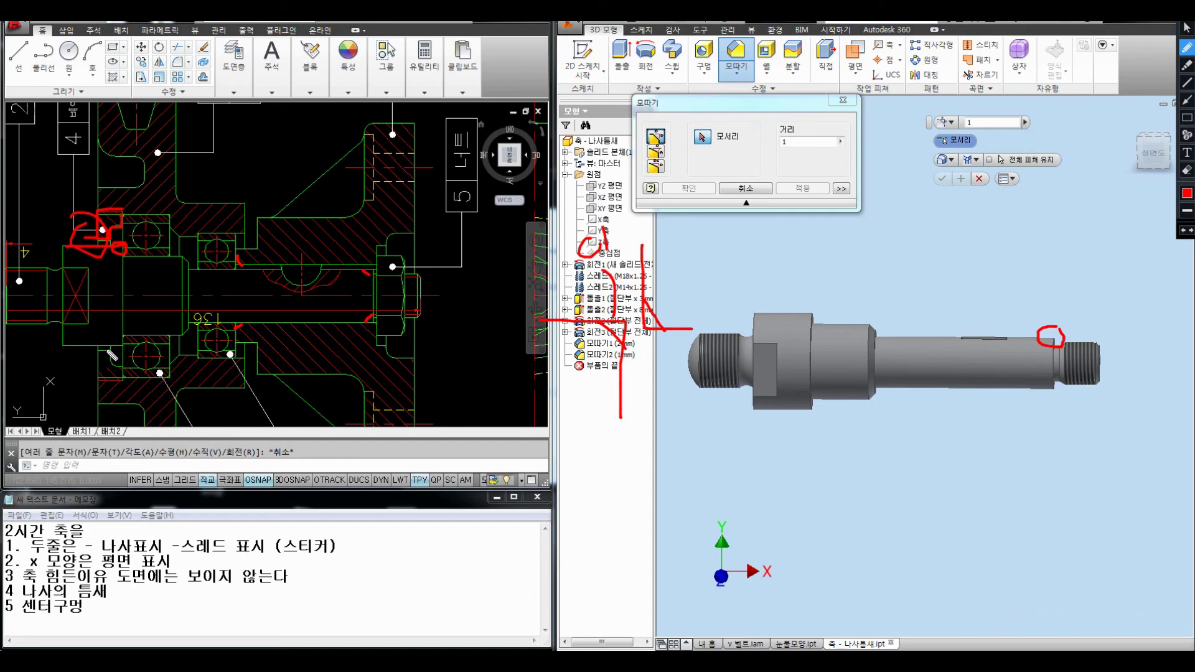
{"action": "key", "text": "ctrl+z"}
{"action": "key", "text": "ctrl+z"}
{"action": "left_click_drag", "start_coordinate": [107, 234], "coordinate": [116, 254]}
{"action": "key", "text": "Escape"}
Step: Outline the part beside the larger bearing's lower half on the assembly drawing, and clear the markup
{"action": "key", "text": "ctrl+alt+d"}
{"action": "mouse_move", "coordinate": [125, 378]}
{"action": "left_mouse_down"}
{"action": "mouse_move", "coordinate": [96, 346]}
{"action": "mouse_move", "coordinate": [113, 346]}
{"action": "mouse_move", "coordinate": [122, 366]}
{"action": "left_mouse_up"}
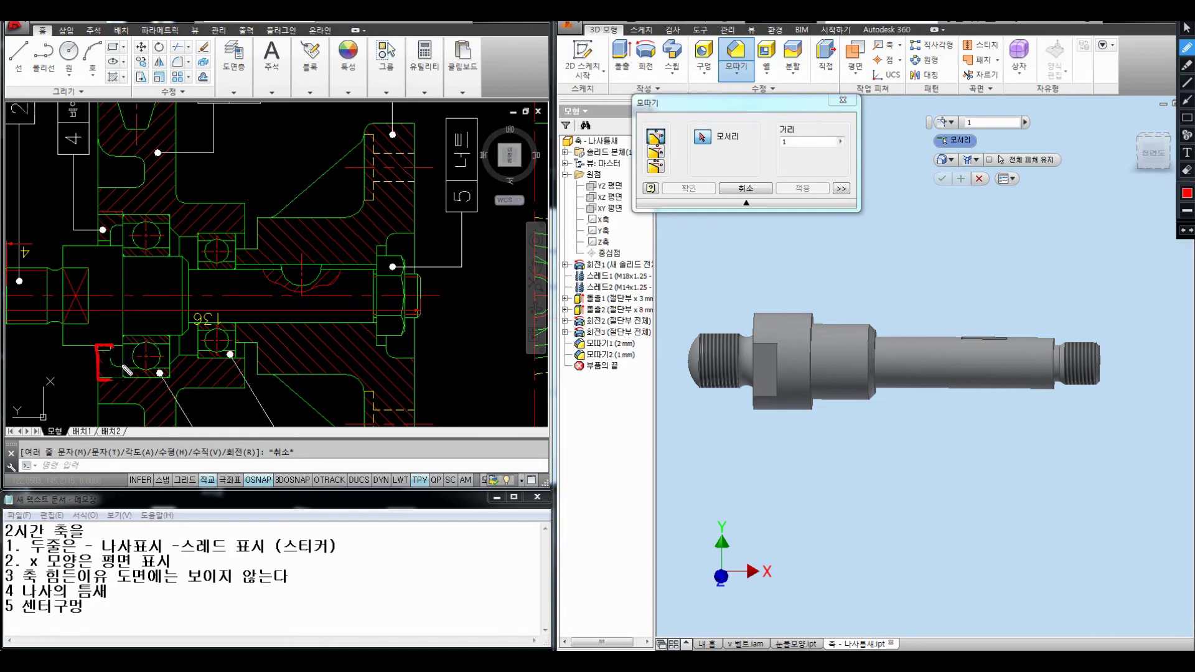
{"action": "left_click_drag", "start_coordinate": [120, 368], "coordinate": [126, 361]}
{"action": "left_click_drag", "start_coordinate": [122, 366], "coordinate": [111, 351]}
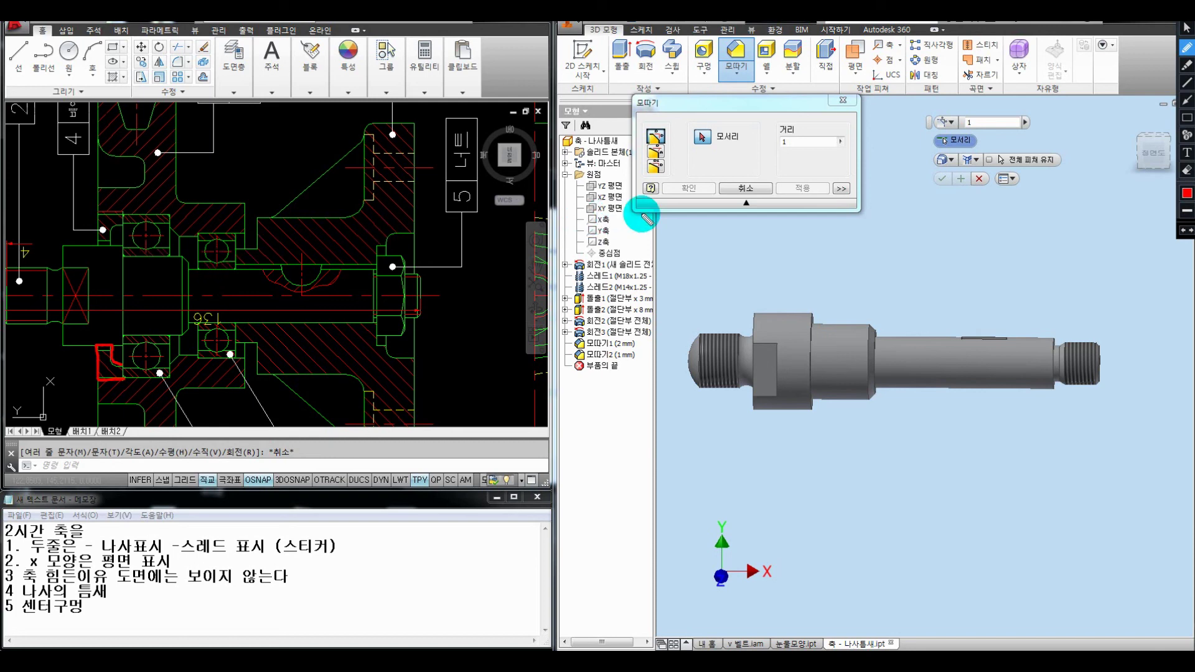
{"action": "key", "text": "Escape"}
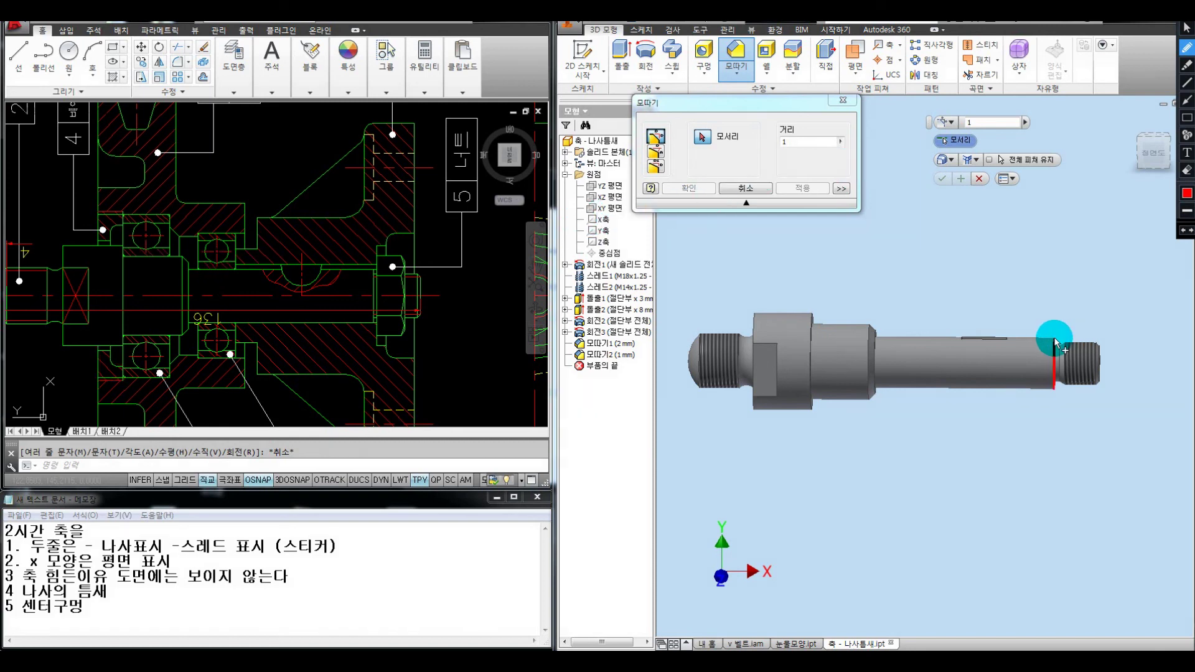
Step: Chamfer the slim section's end edge next to the smaller thread by 1 mm and finish the command
{"action": "left_click", "coordinate": [1053, 342]}
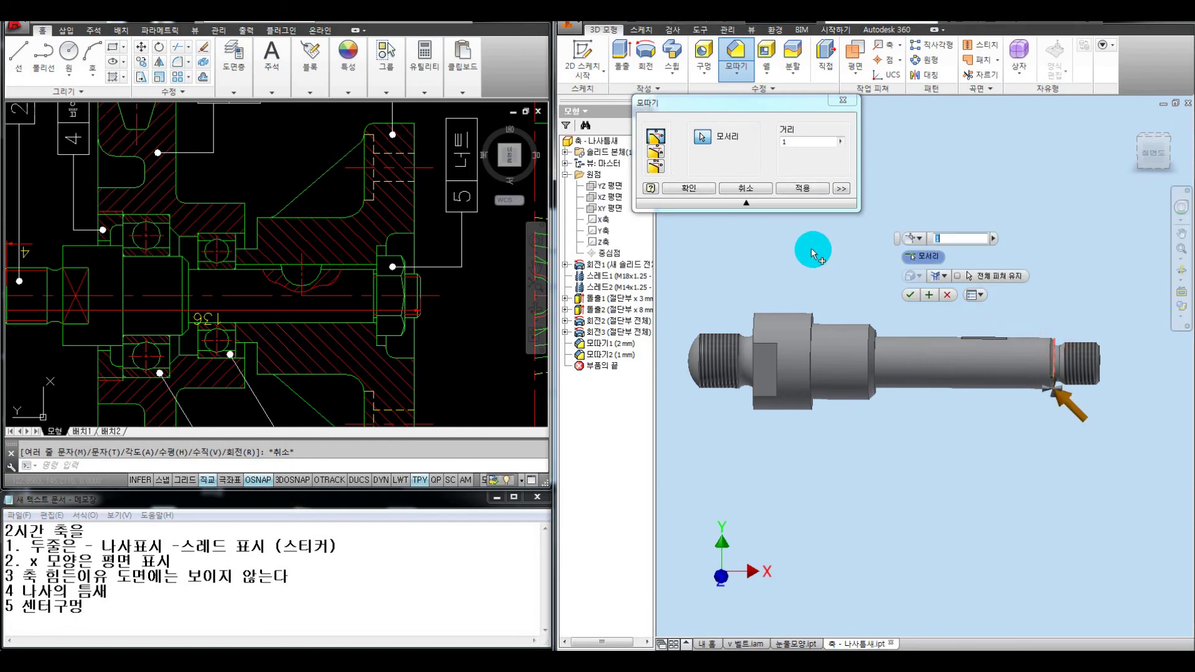
{"action": "left_click", "coordinate": [803, 188]}
{"action": "key", "text": "Escape"}
{"action": "scroll", "coordinate": [855, 258], "scroll_direction": "down", "scroll_amount": 3}
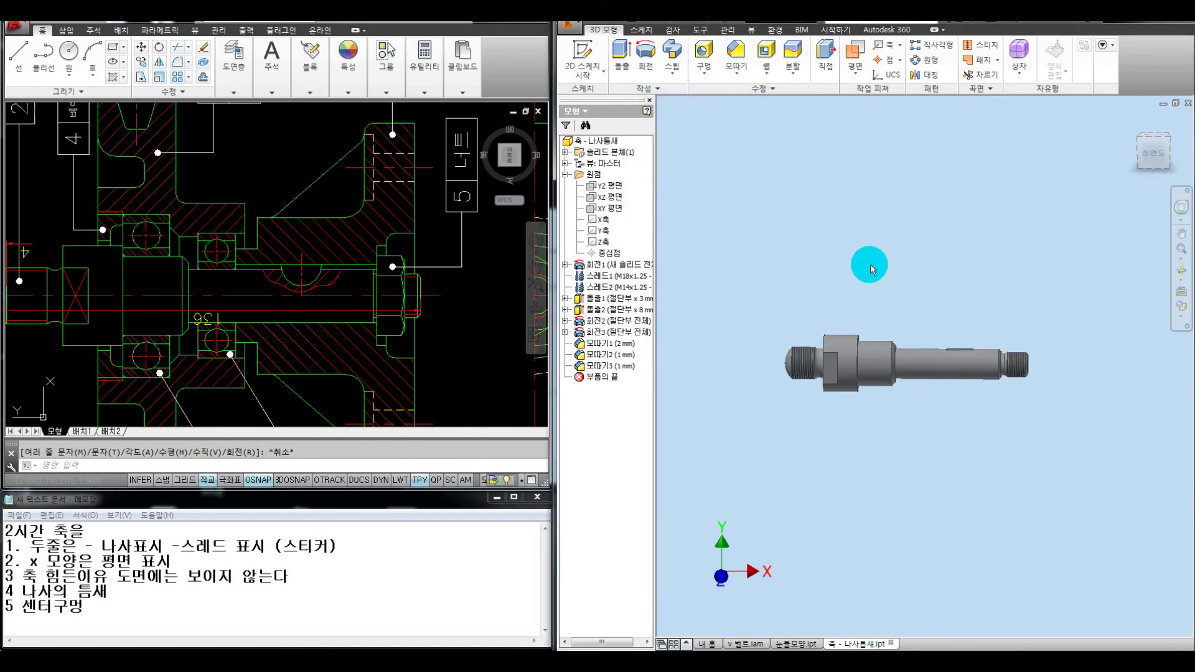
{"action": "middle_click_drag", "start_coordinate": [855, 252], "coordinate": [854, 257]}
Step: Circle the shaft's larger threaded end on the model as markup, and clear the circle
{"action": "key", "text": "ctrl+alt+d"}
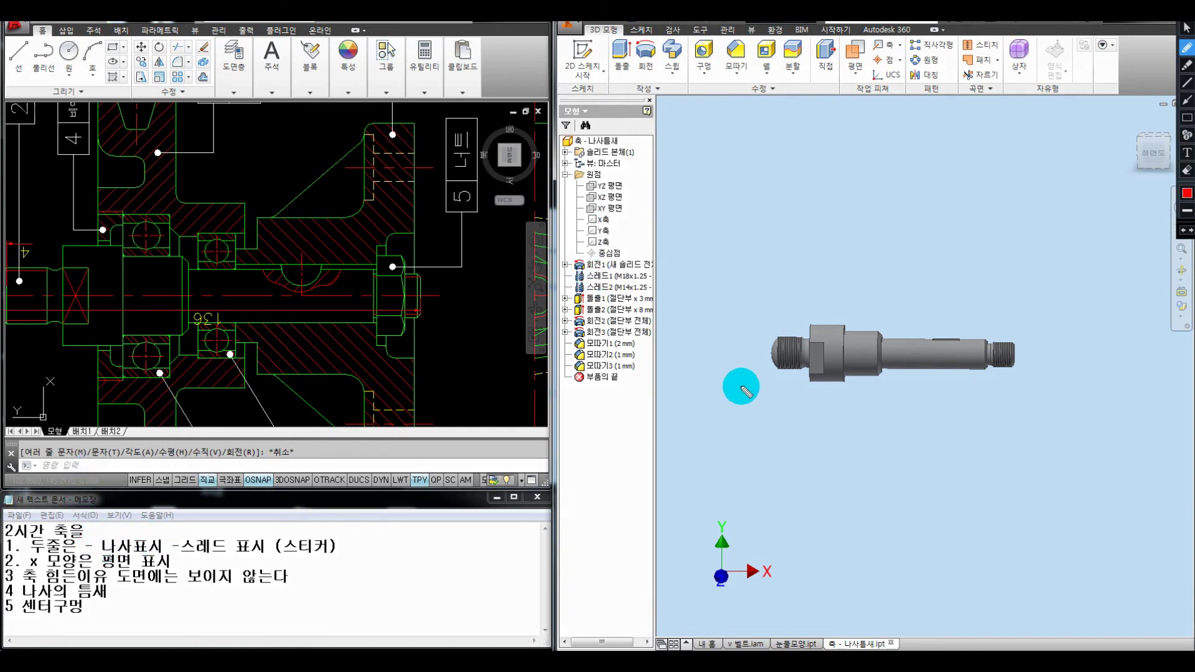
{"action": "mouse_move", "coordinate": [808, 336]}
{"action": "left_mouse_down"}
{"action": "mouse_move", "coordinate": [769, 328]}
{"action": "mouse_move", "coordinate": [822, 350]}
{"action": "left_mouse_up"}
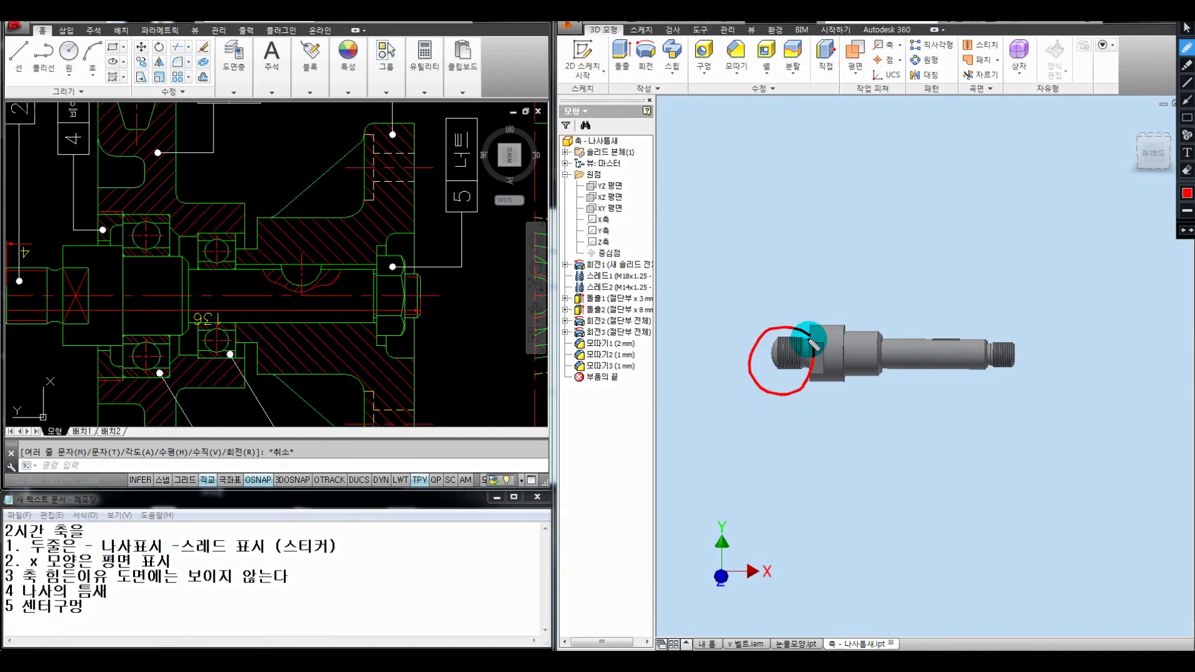
{"action": "key", "text": "ctrl+alt+d"}
Step: Open the M18x1.25 thread feature for editing, review its specification and available thread types, and close it unchanged
{"action": "left_click", "coordinate": [603, 276]}
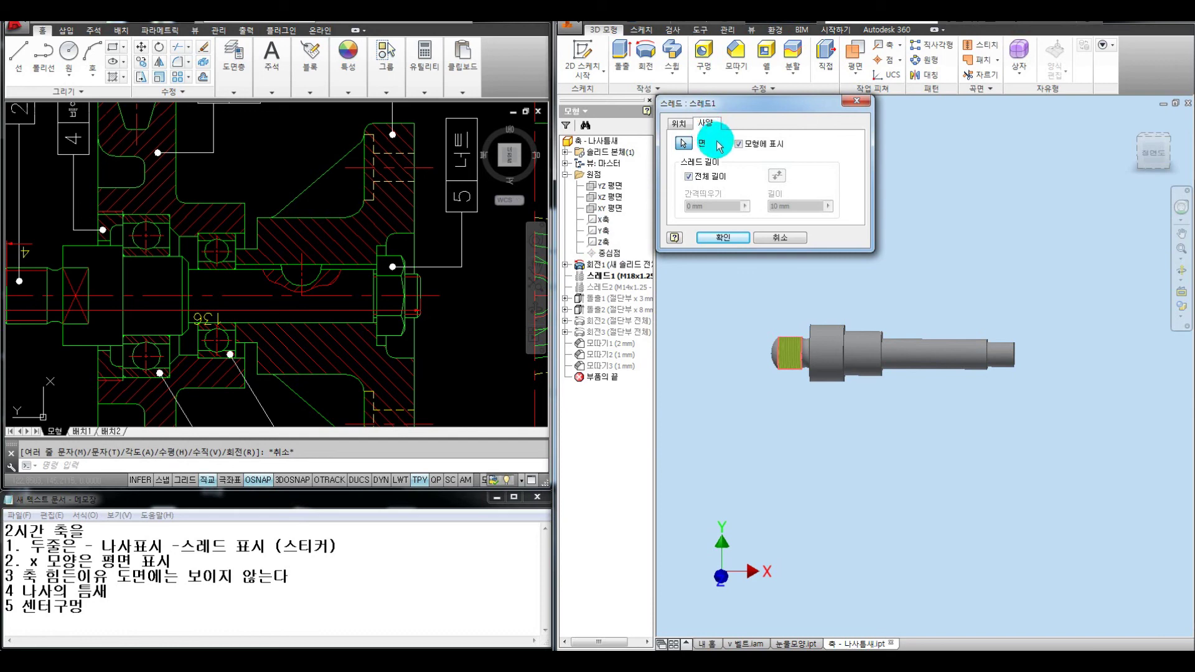
{"action": "left_click", "coordinate": [707, 123]}
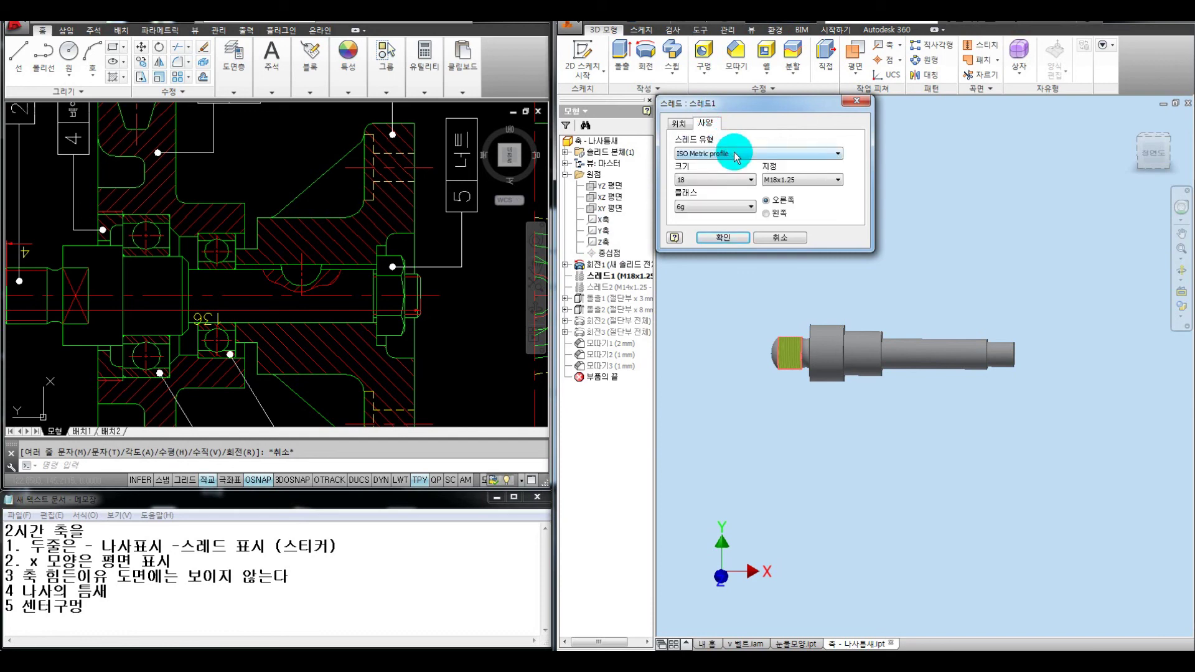
{"action": "left_click", "coordinate": [736, 155]}
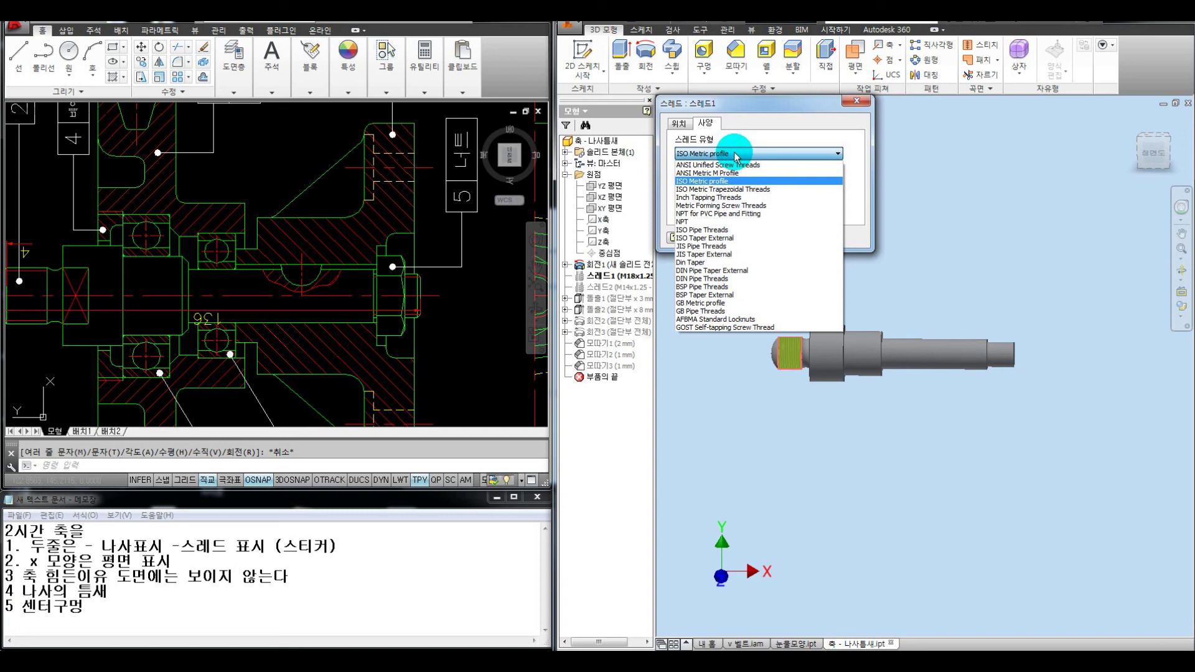
{"action": "left_click", "coordinate": [736, 155]}
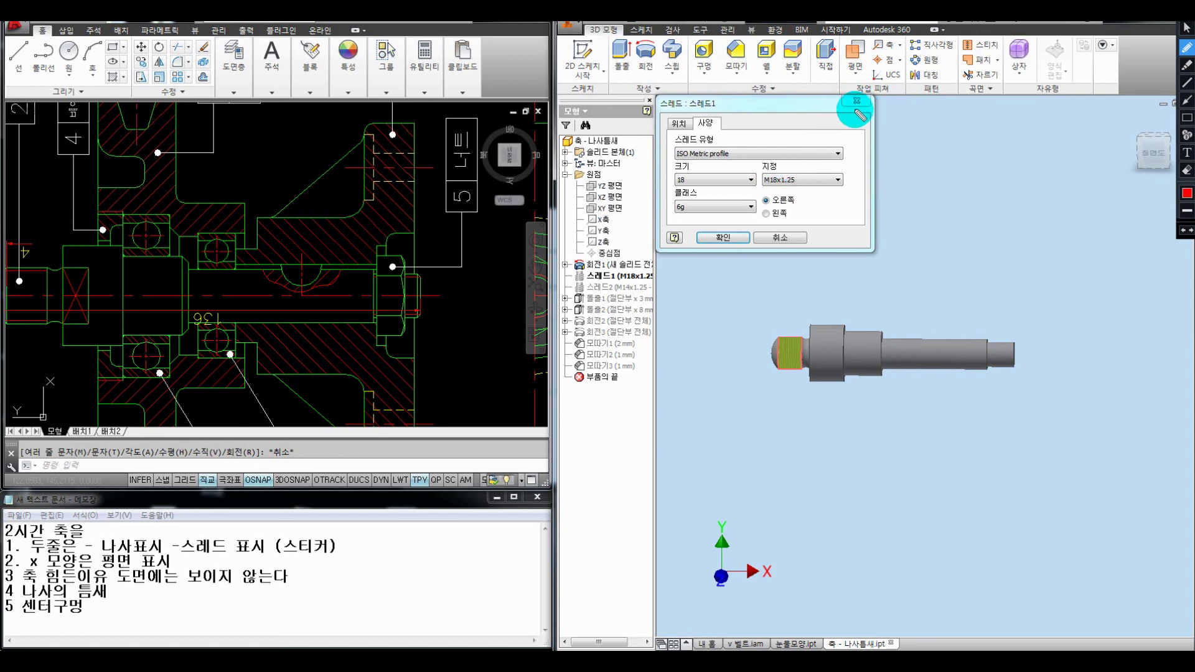
{"action": "key", "text": "Escape"}
{"action": "left_click", "coordinate": [855, 102]}
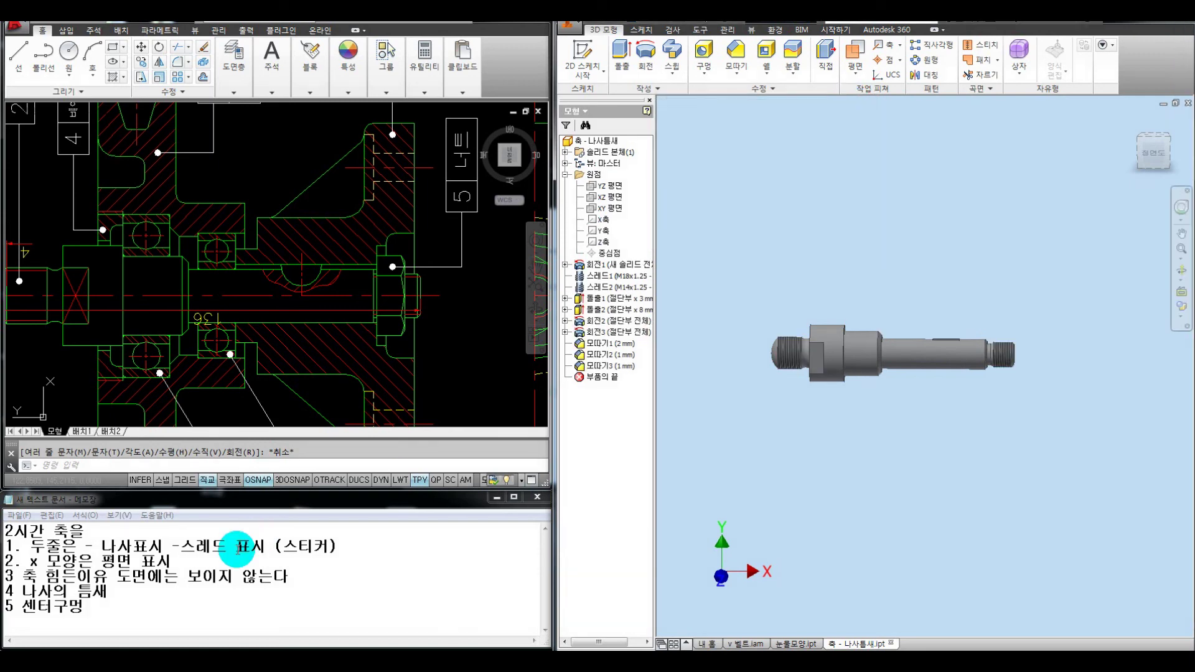
Step: Mark the larger thread near the rounded shaft end with the screen pen, and clear the mark
{"action": "key", "text": "F9"}
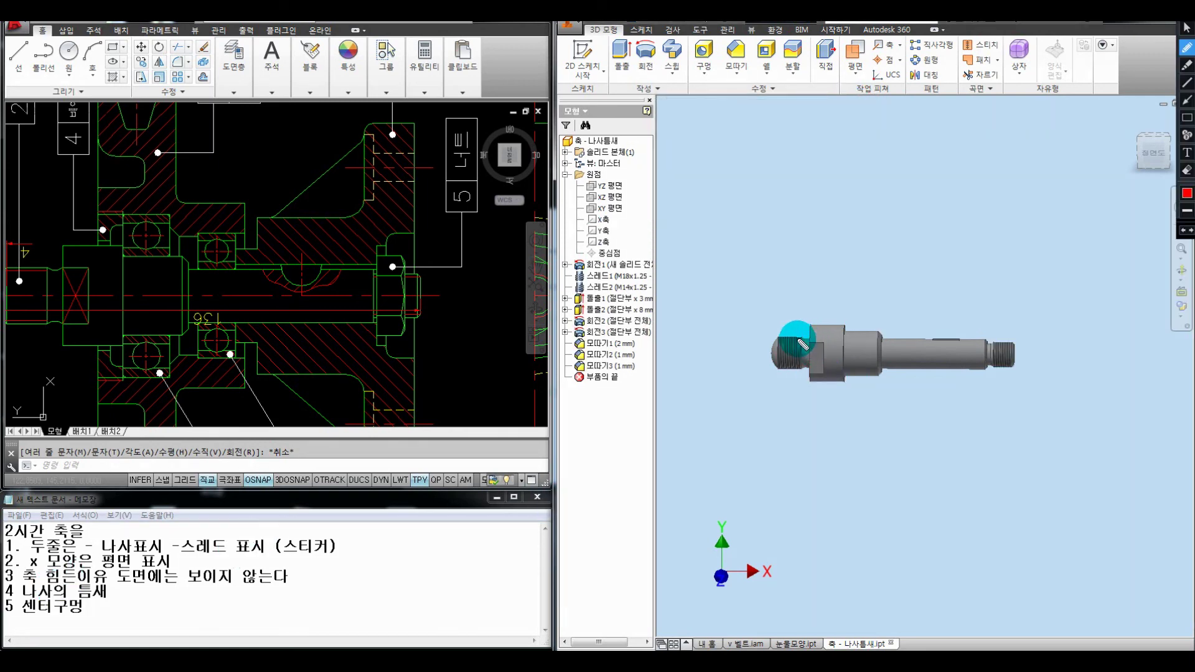
{"action": "mouse_move", "coordinate": [773, 336]}
{"action": "left_mouse_down"}
{"action": "mouse_move", "coordinate": [812, 341]}
{"action": "mouse_move", "coordinate": [815, 319]}
{"action": "left_mouse_up"}
{"action": "key", "text": "F9"}
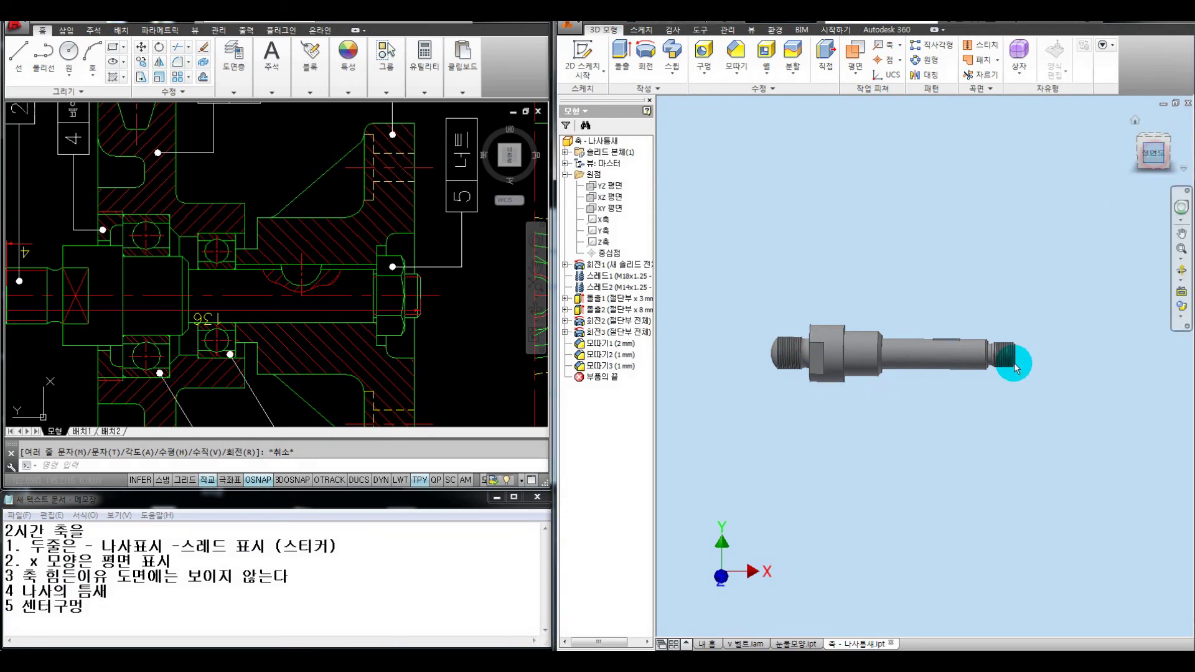
Step: Sketch a stepped corner profile above the shaft as markup, and circle its inner corner with a leader
{"action": "scroll", "coordinate": [1008, 360], "scroll_direction": "down", "scroll_amount": 3}
{"action": "key", "text": "F9"}
{"action": "mouse_move", "coordinate": [933, 222]}
{"action": "left_mouse_down"}
{"action": "mouse_move", "coordinate": [1011, 221]}
{"action": "mouse_move", "coordinate": [1015, 274]}
{"action": "mouse_move", "coordinate": [1105, 269]}
{"action": "left_mouse_up"}
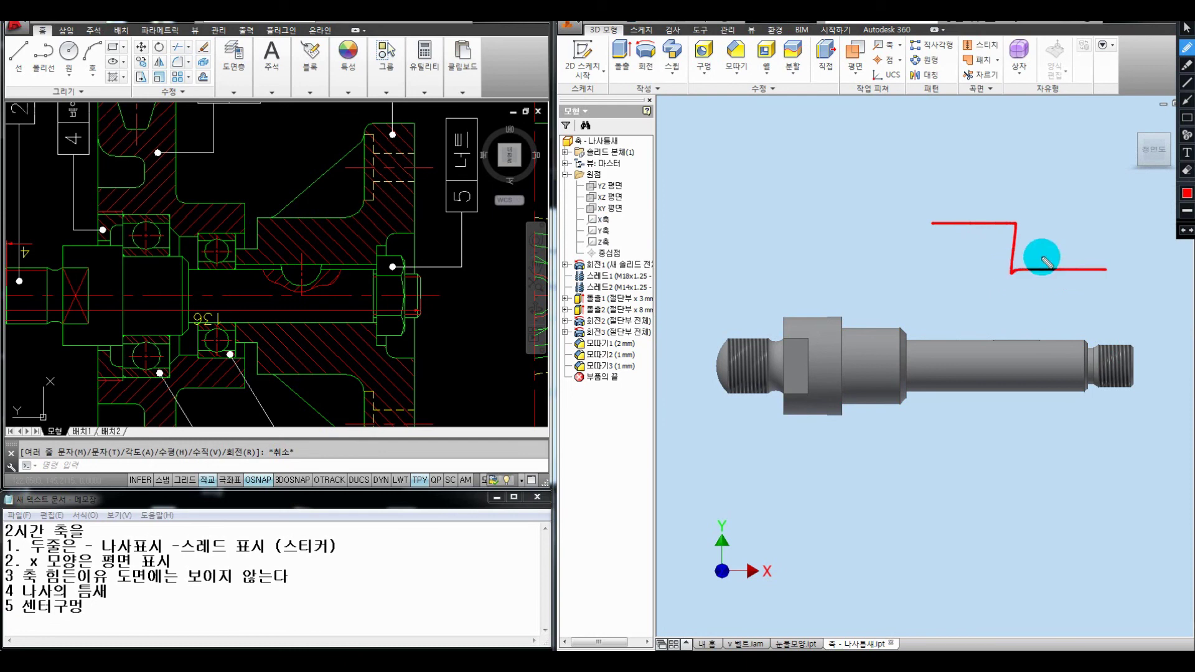
{"action": "mouse_move", "coordinate": [1025, 255]}
{"action": "left_mouse_down"}
{"action": "mouse_move", "coordinate": [1093, 286]}
{"action": "mouse_move", "coordinate": [1040, 248]}
{"action": "mouse_move", "coordinate": [1061, 202]}
{"action": "left_mouse_up"}
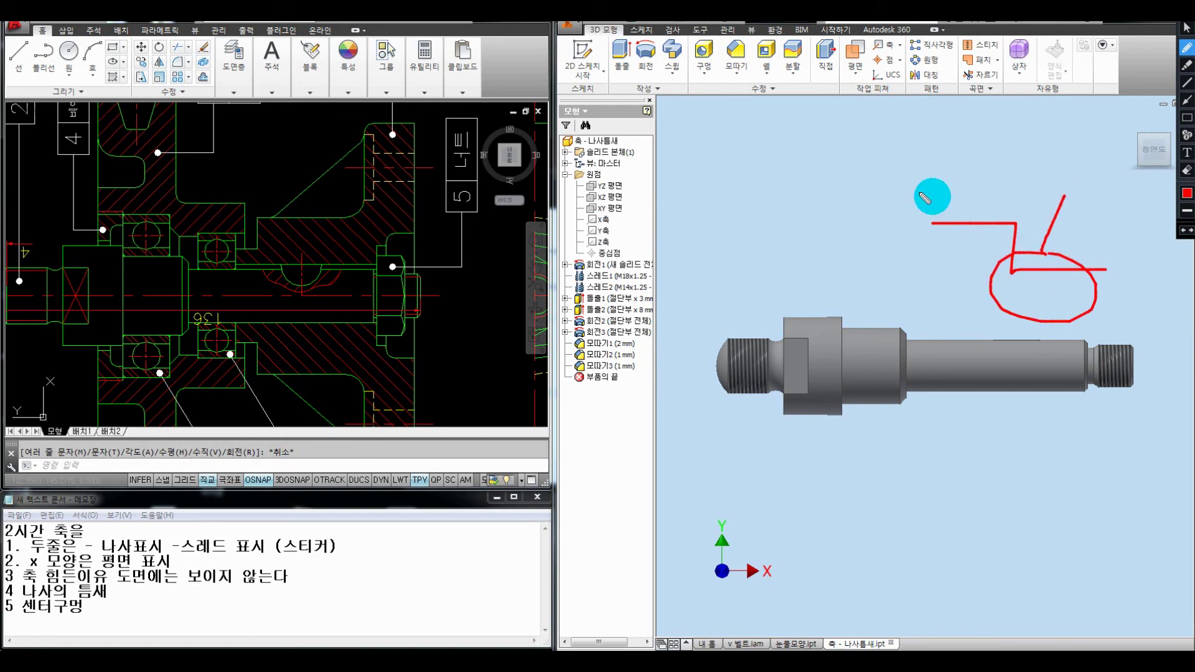
Step: Sketch an enlarged undercut profile above the stepped corner and annotate it with 2 and 30
{"action": "left_click", "coordinate": [936, 125]}
{"action": "mouse_move", "coordinate": [936, 125]}
{"action": "left_mouse_down"}
{"action": "mouse_move", "coordinate": [935, 154]}
{"action": "mouse_move", "coordinate": [909, 148]}
{"action": "mouse_move", "coordinate": [1012, 154]}
{"action": "left_mouse_up"}
{"action": "mouse_move", "coordinate": [960, 181]}
{"action": "left_mouse_down"}
{"action": "mouse_move", "coordinate": [998, 182]}
{"action": "mouse_move", "coordinate": [1087, 120]}
{"action": "mouse_move", "coordinate": [1062, 160]}
{"action": "mouse_move", "coordinate": [1082, 152]}
{"action": "mouse_move", "coordinate": [1064, 166]}
{"action": "left_mouse_up"}
{"action": "left_click_drag", "start_coordinate": [1082, 155], "coordinate": [1084, 163]}
Step: Circle the smaller threaded end, mark the rounded end with an X, and clear all the markup
{"action": "mouse_move", "coordinate": [1134, 353]}
{"action": "left_mouse_down"}
{"action": "mouse_move", "coordinate": [1115, 377]}
{"action": "mouse_move", "coordinate": [1142, 356]}
{"action": "mouse_move", "coordinate": [1146, 376]}
{"action": "mouse_move", "coordinate": [1118, 353]}
{"action": "left_mouse_up"}
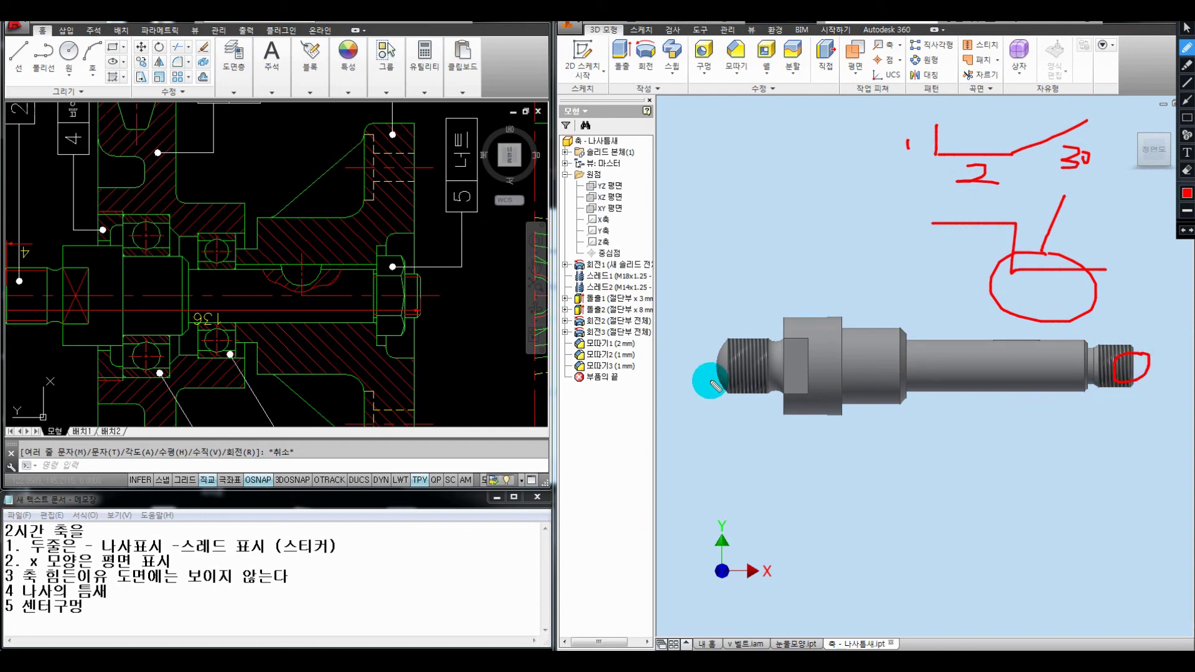
{"action": "left_click_drag", "start_coordinate": [725, 341], "coordinate": [671, 366]}
{"action": "left_click_drag", "start_coordinate": [671, 353], "coordinate": [693, 366]}
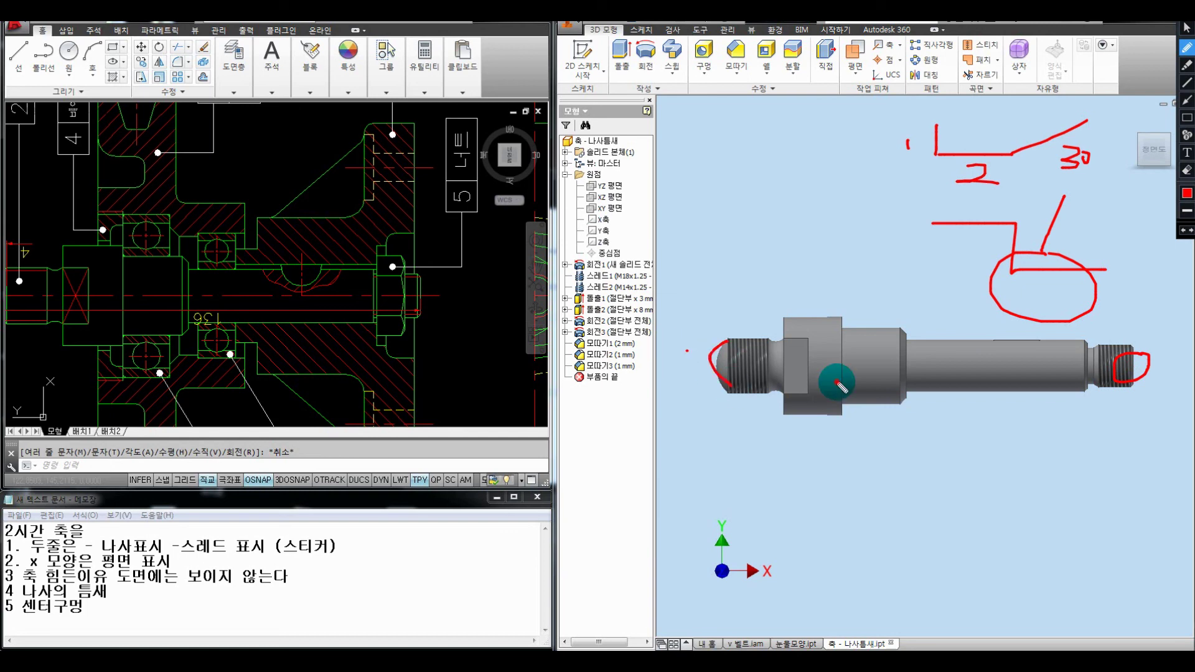
{"action": "left_click_drag", "start_coordinate": [1137, 354], "coordinate": [1145, 357]}
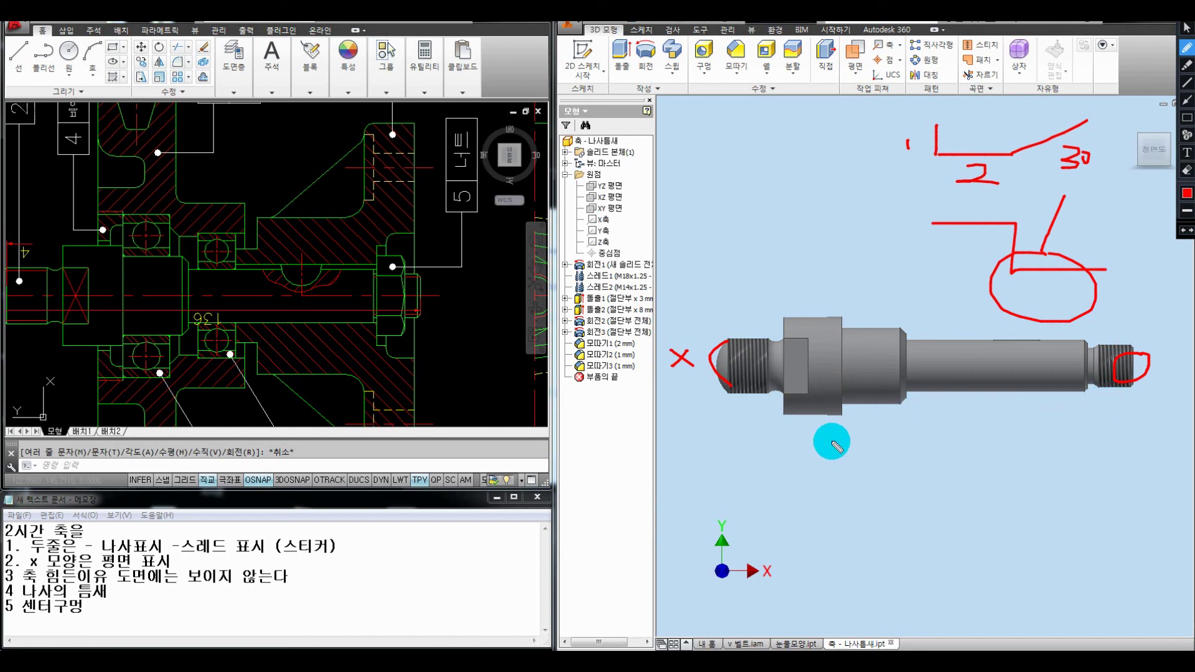
{"action": "key", "text": "Escape"}
Step: Circle the part 3 B-Type label on the AutoCAD assembly drawing with the screen pen
{"action": "scroll", "coordinate": [485, 349], "scroll_direction": "down", "scroll_amount": 2}
{"action": "key", "text": "ctrl+alt+d"}
{"action": "left_click_drag", "start_coordinate": [387, 209], "coordinate": [430, 220]}
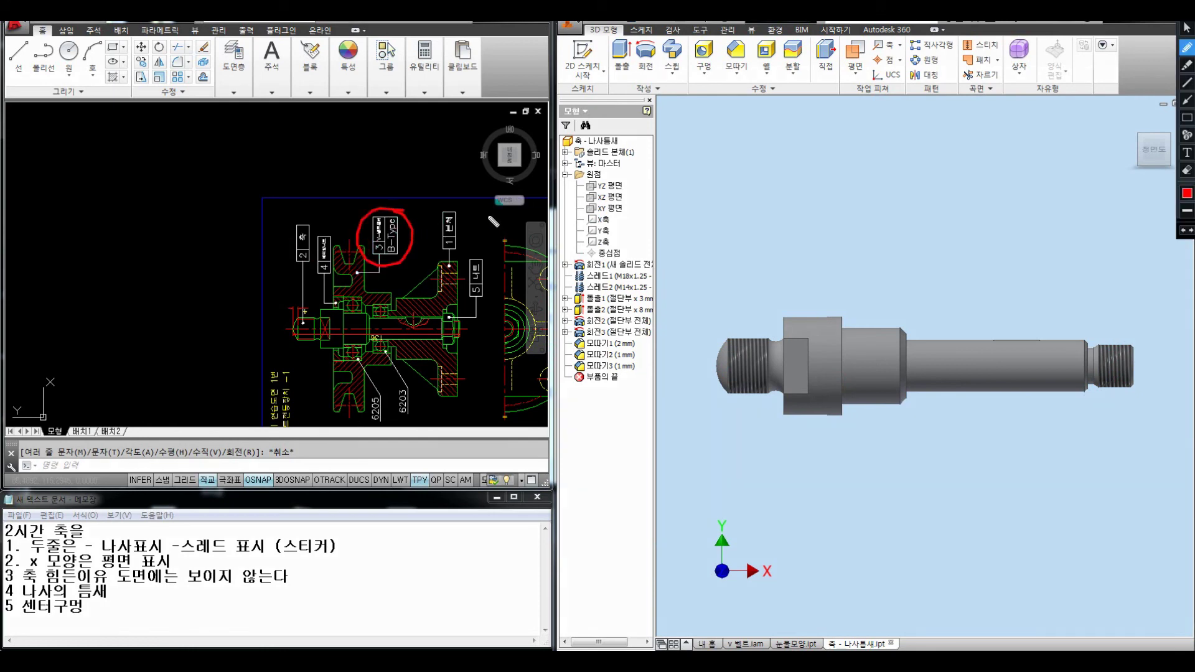